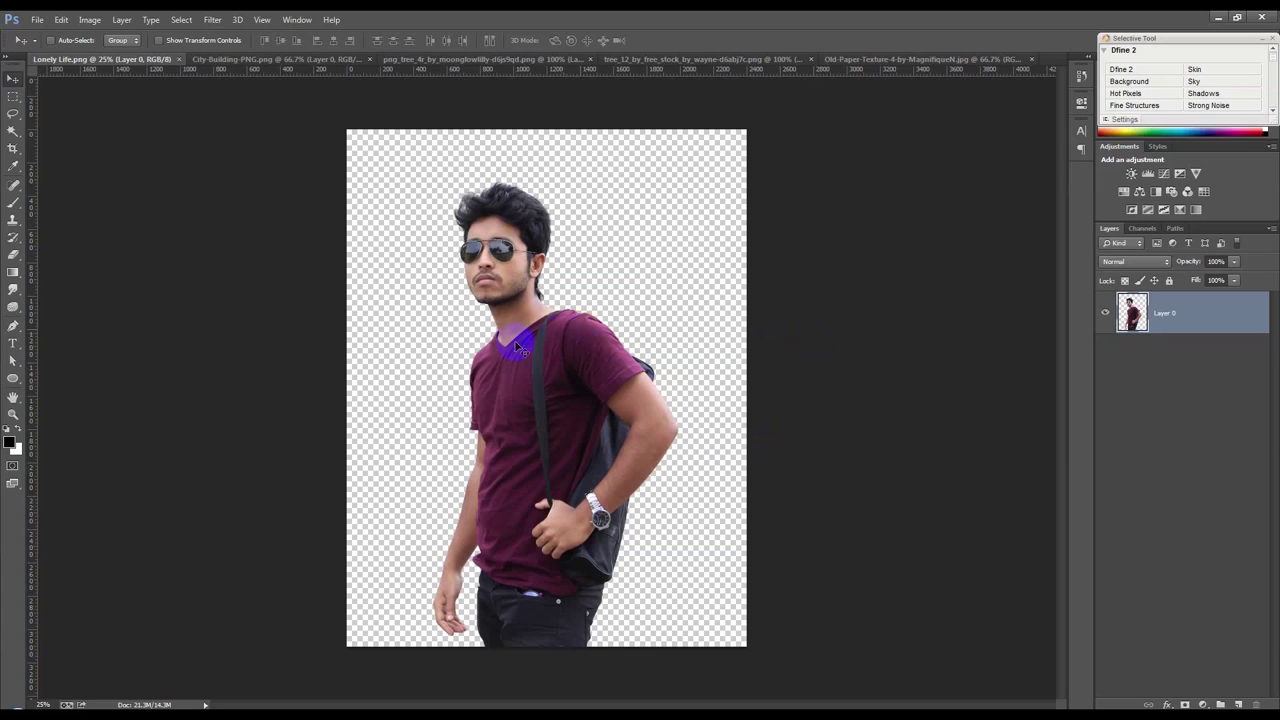
Create the blank white Untitled-1 document at 2000 px wide by 3000 px high.
click(37, 20)
click(50, 31)
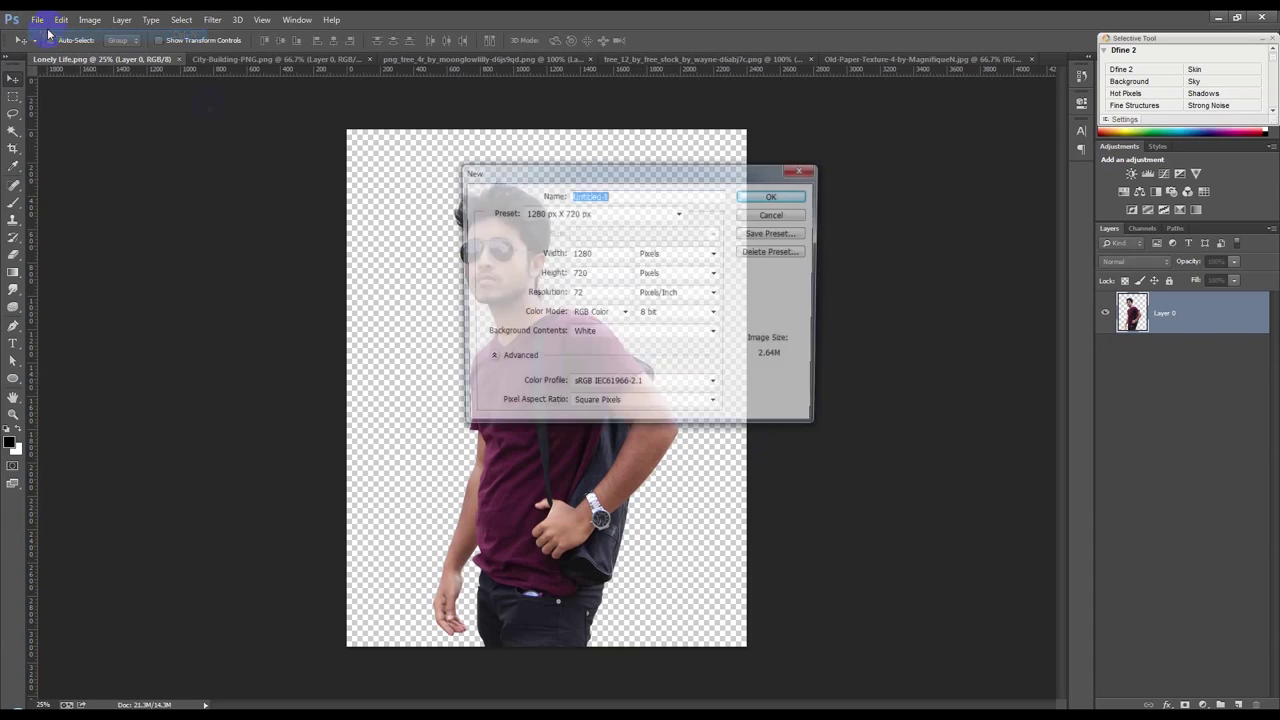
double_click(605, 256)
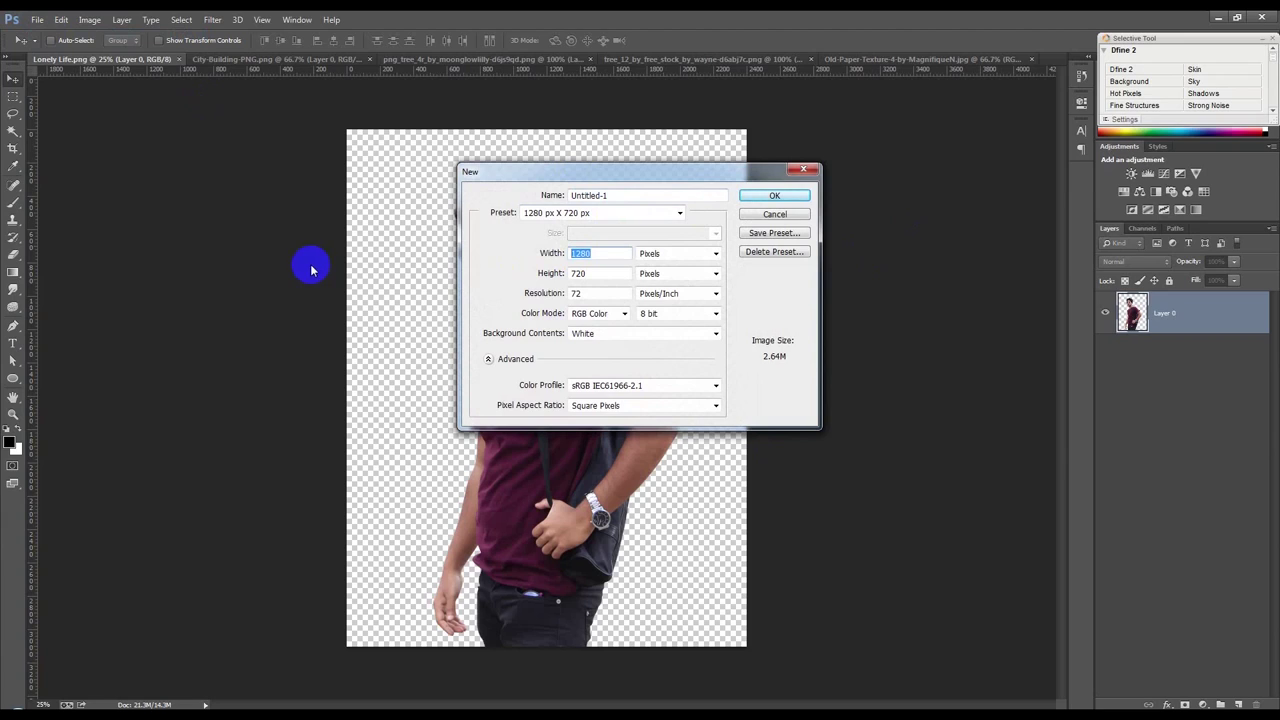
text(2000)
double_click(595, 273)
text(3000)
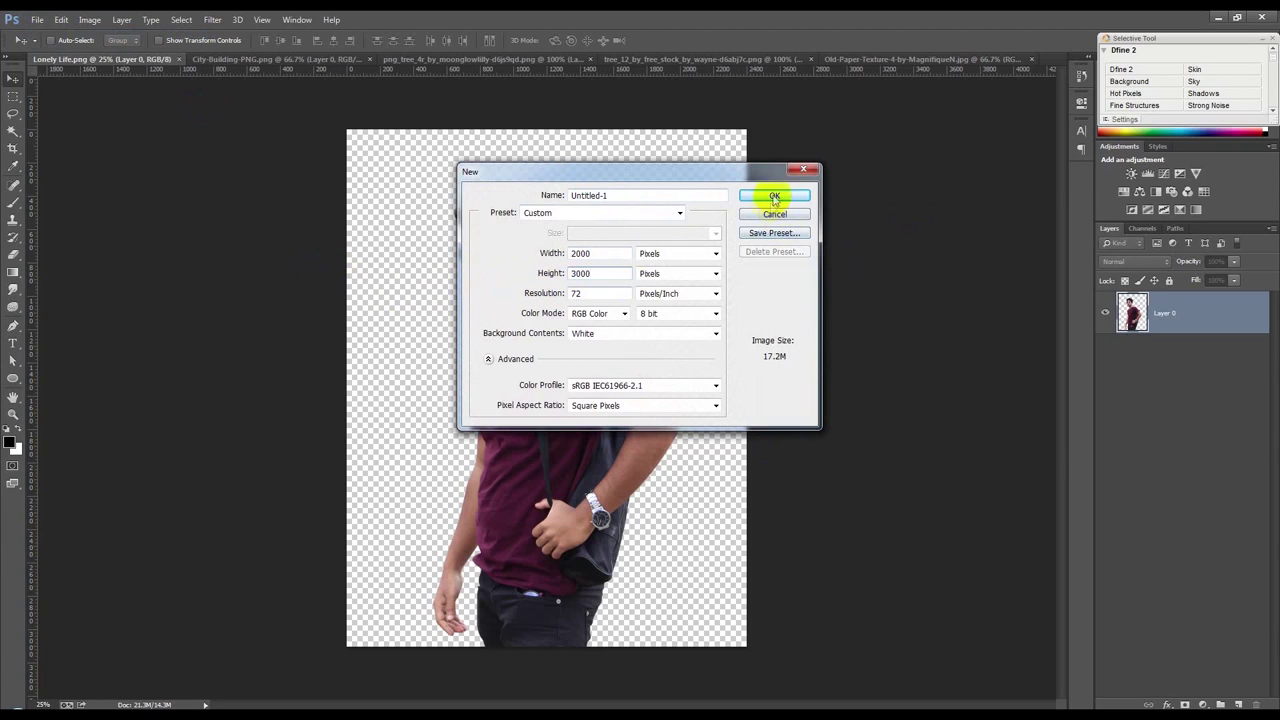
click(775, 197)
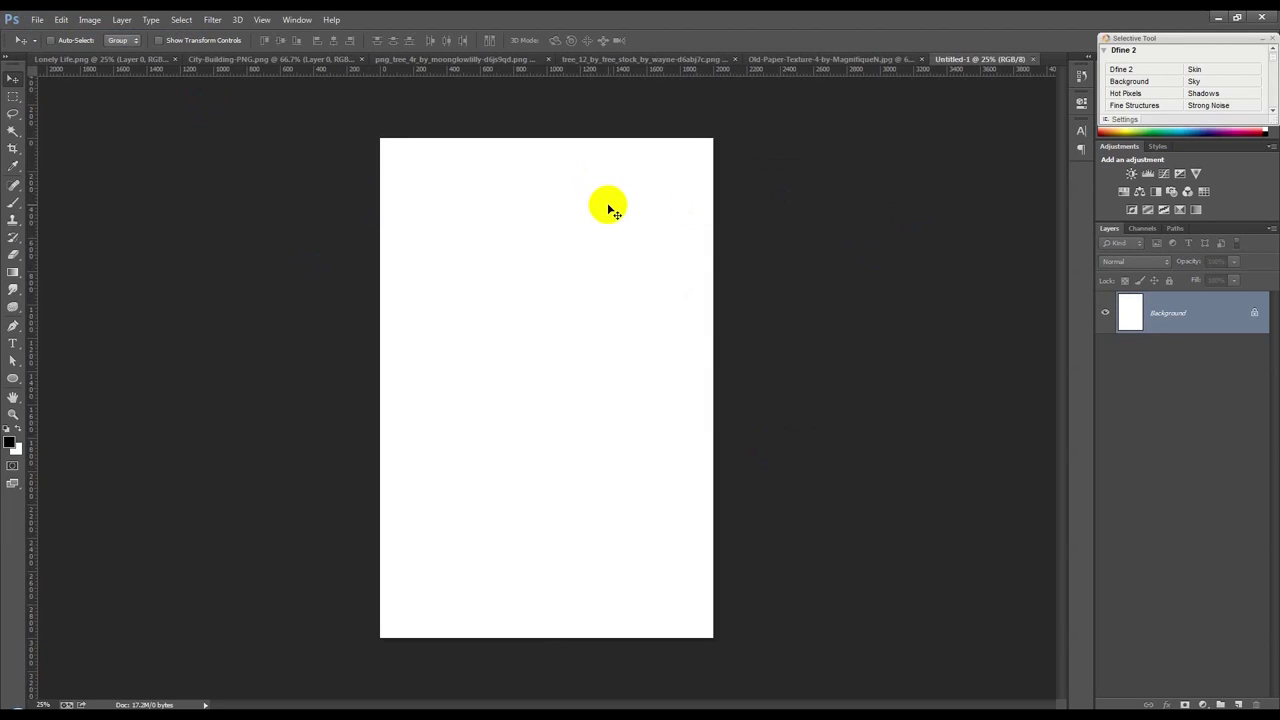
Drag the Old-Paper texture into Untitled-1 and close the texture file.
scroll(608, 208, down, 2)
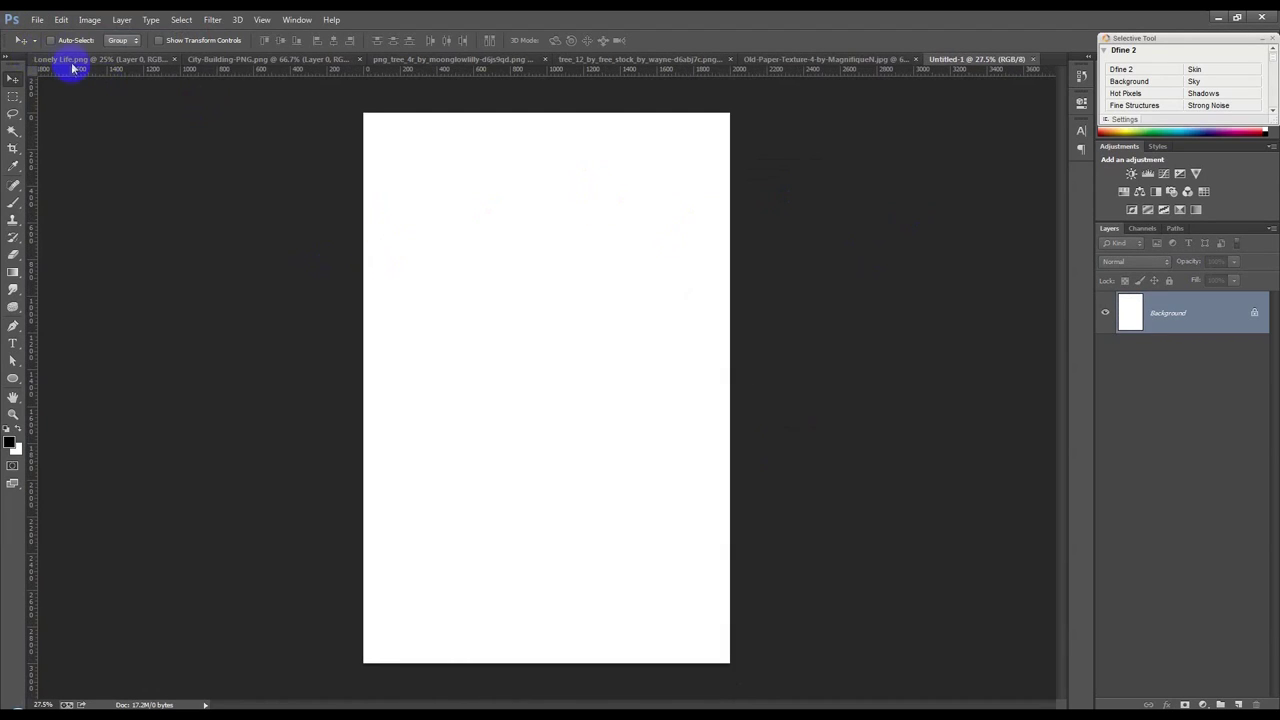
click(829, 60)
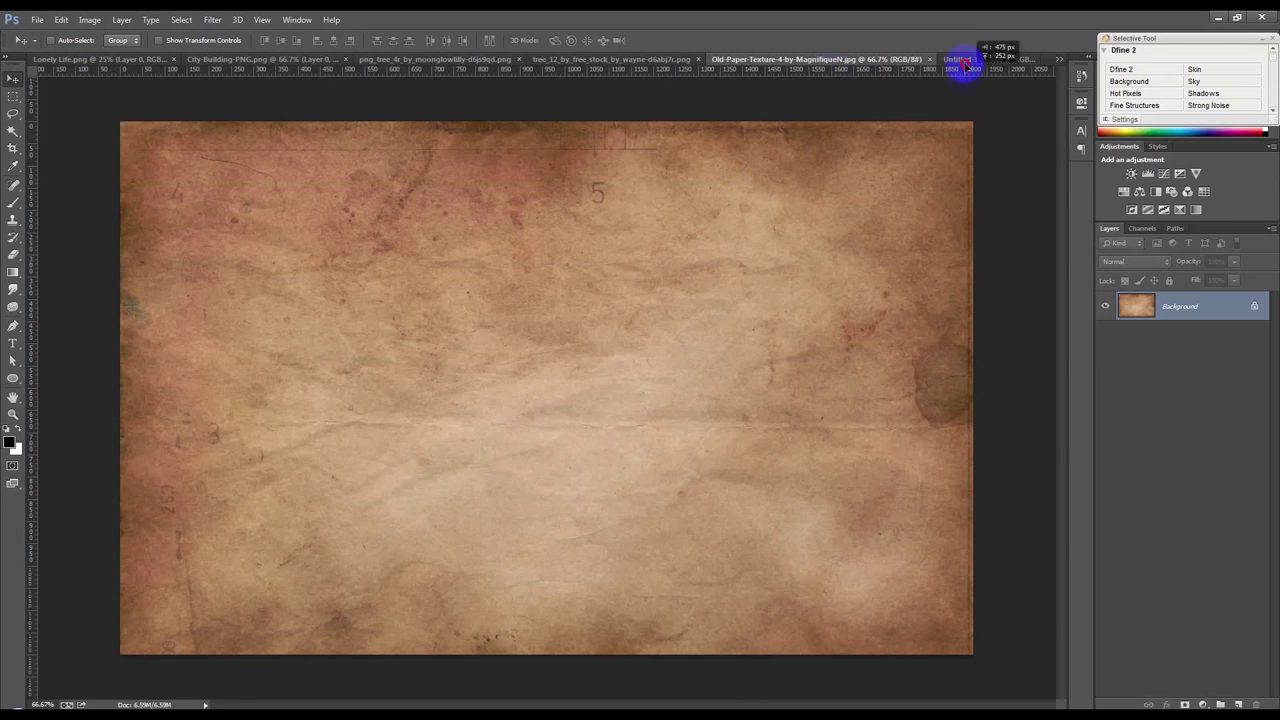
drag(961, 59, 700, 223)
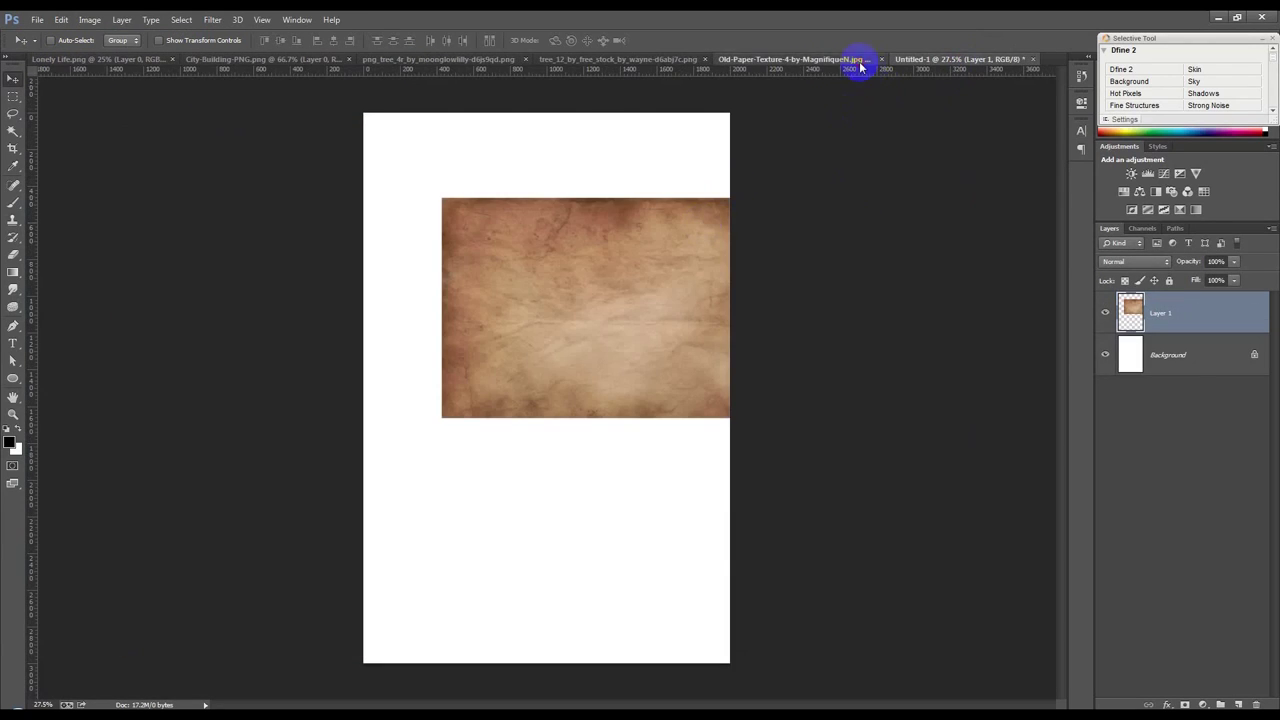
click(857, 58)
click(917, 59)
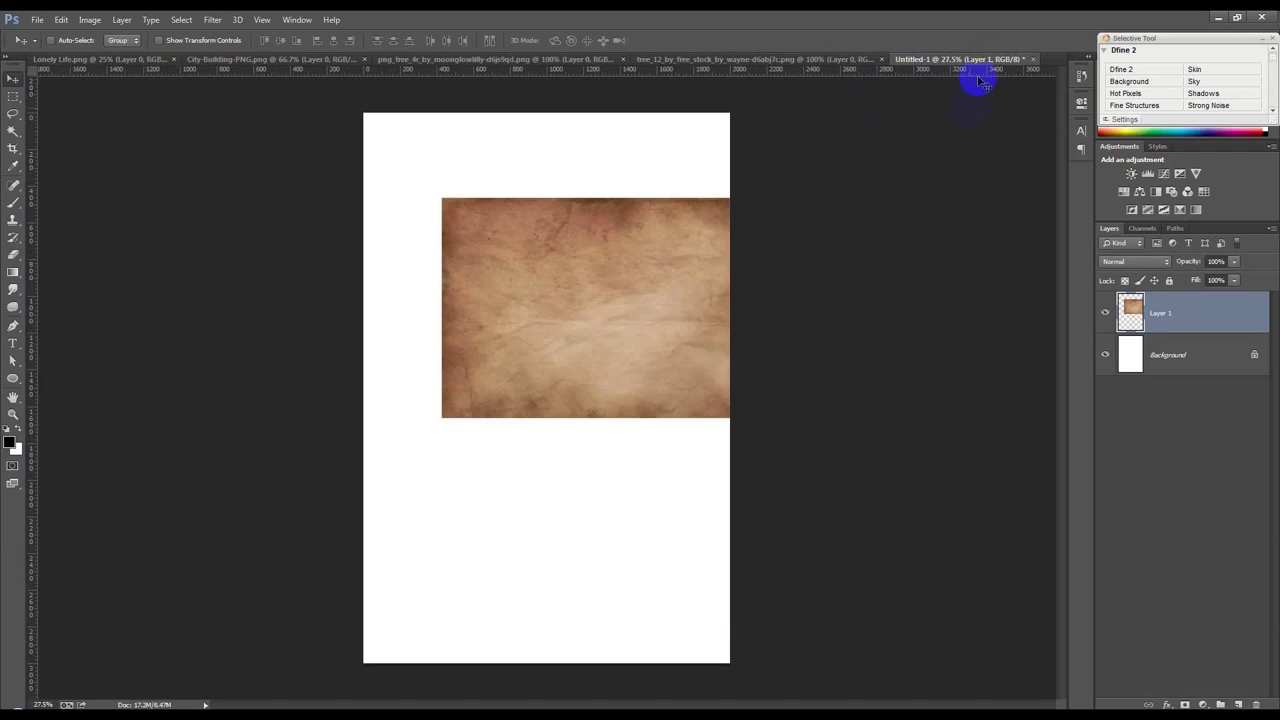
mouse_move(548, 295)
mouse_down()
mouse_move(480, 291)
mouse_move(484, 277)
mouse_up()
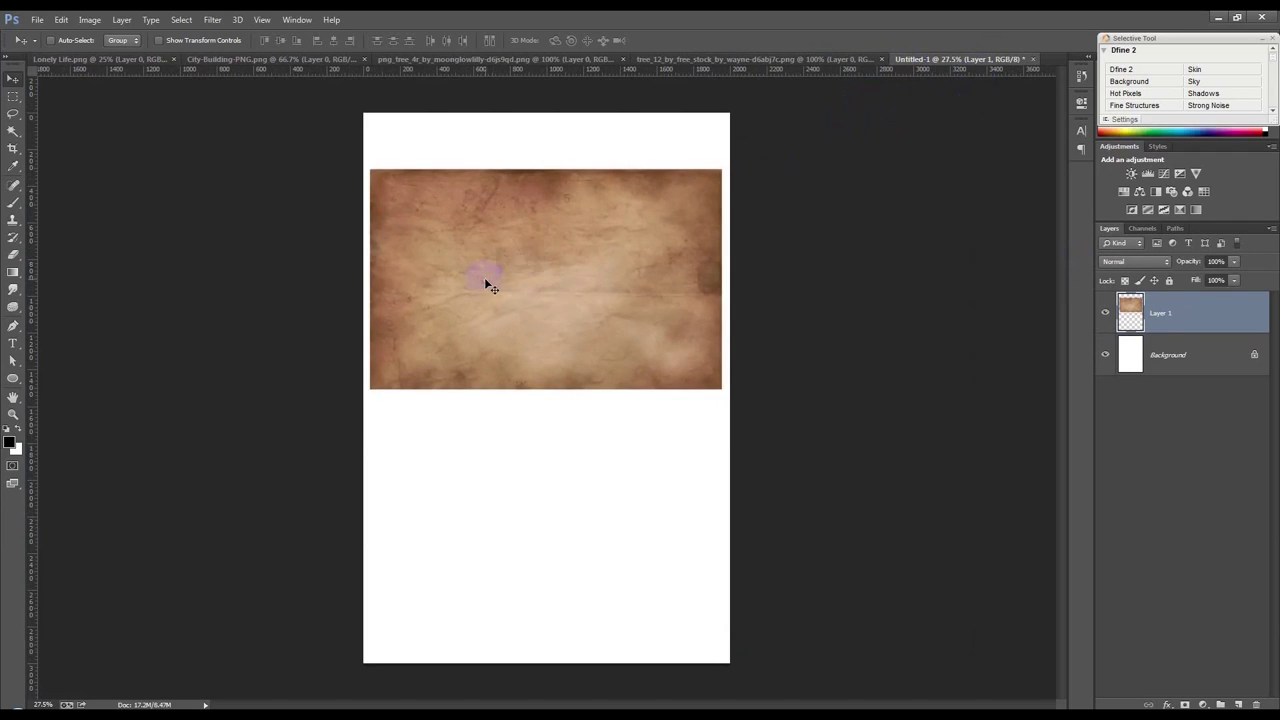
Rotate the paper layer 90° and stretch it to fill the 2000 × 3000 page.
key(ctrl+t)
right_click(482, 278)
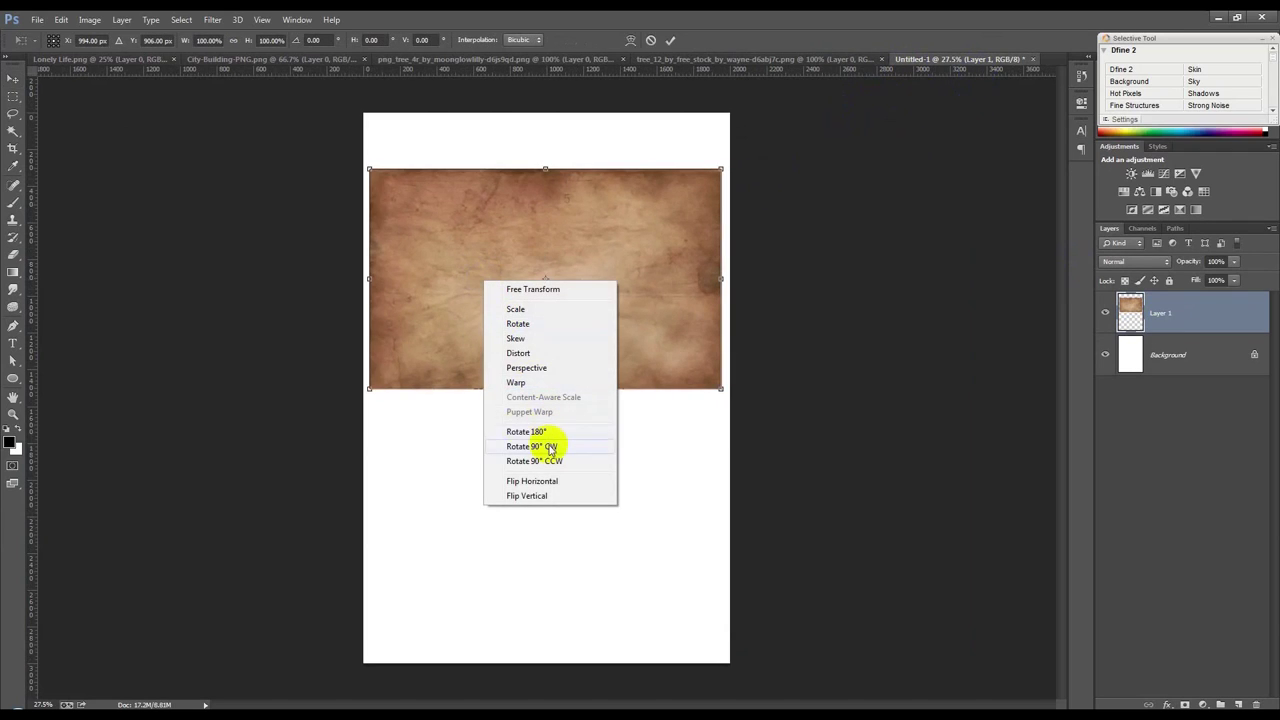
click(686, 274)
drag(749, 171, 627, 455)
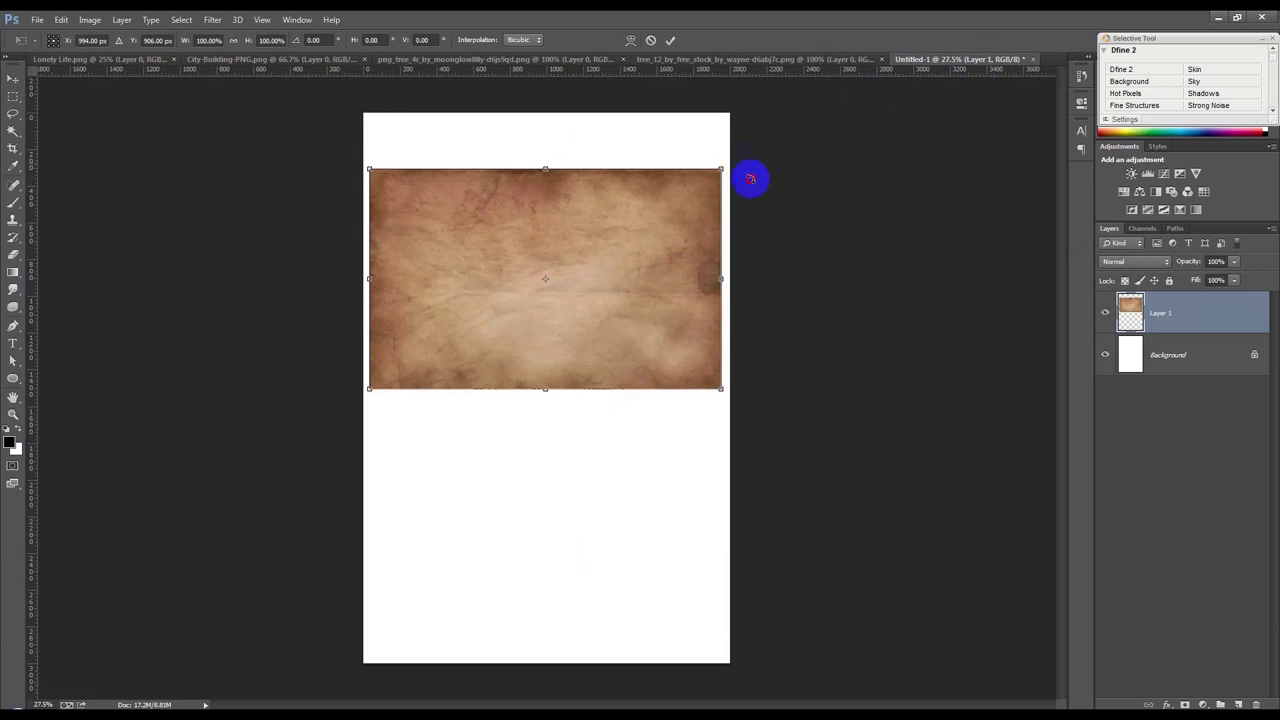
drag(557, 386, 528, 392)
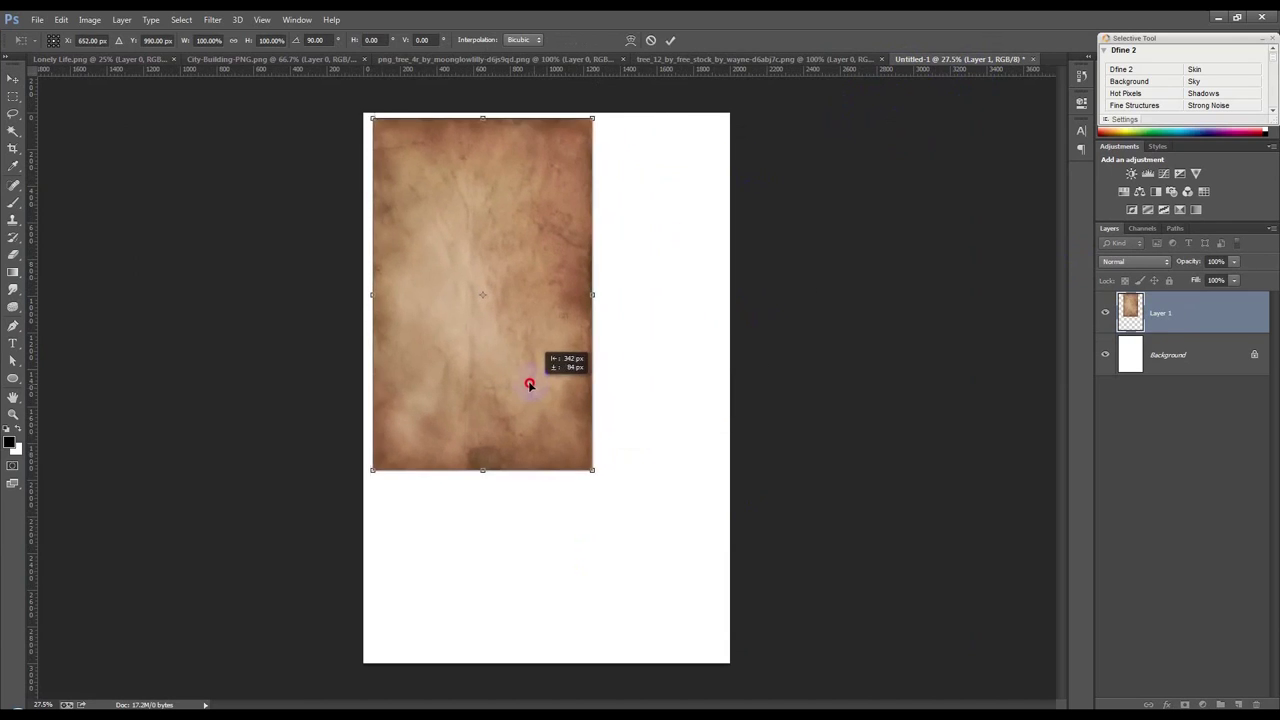
drag(583, 465, 729, 662)
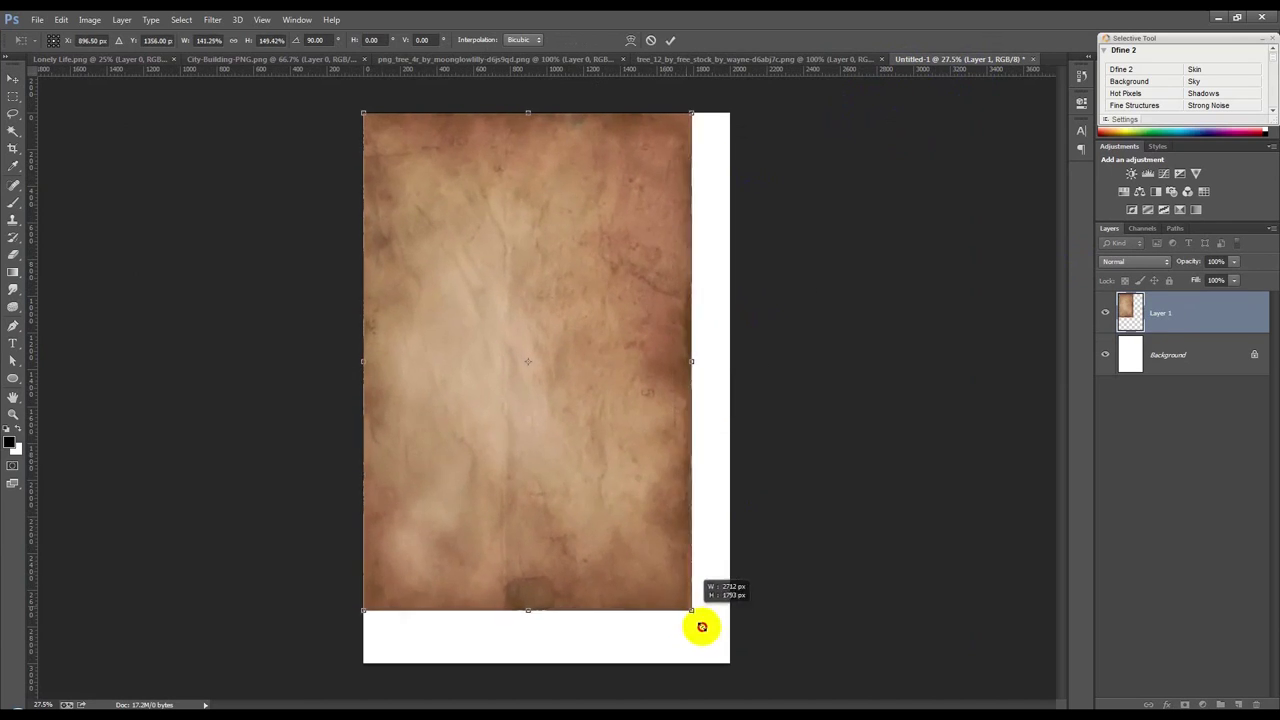
click(670, 40)
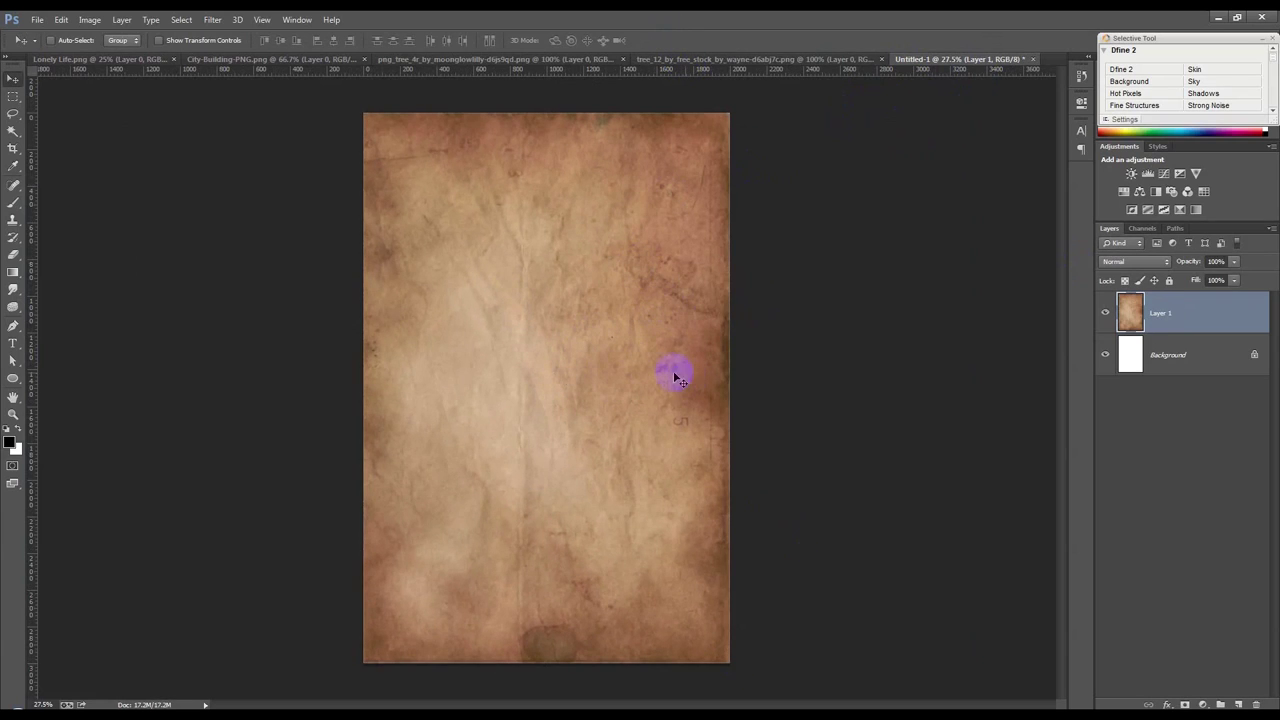
Duplicate the paper layer and flip the copy horizontally.
key(ctrl+j)
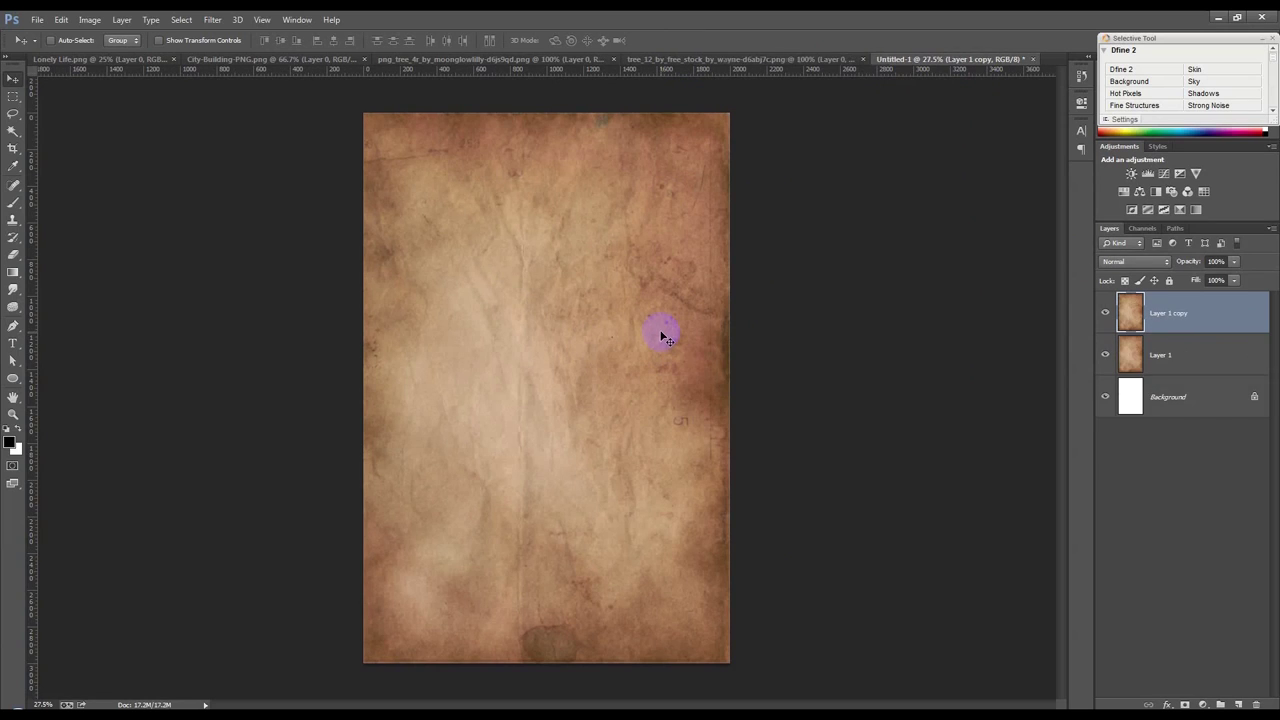
key(ctrl+t)
right_click(645, 292)
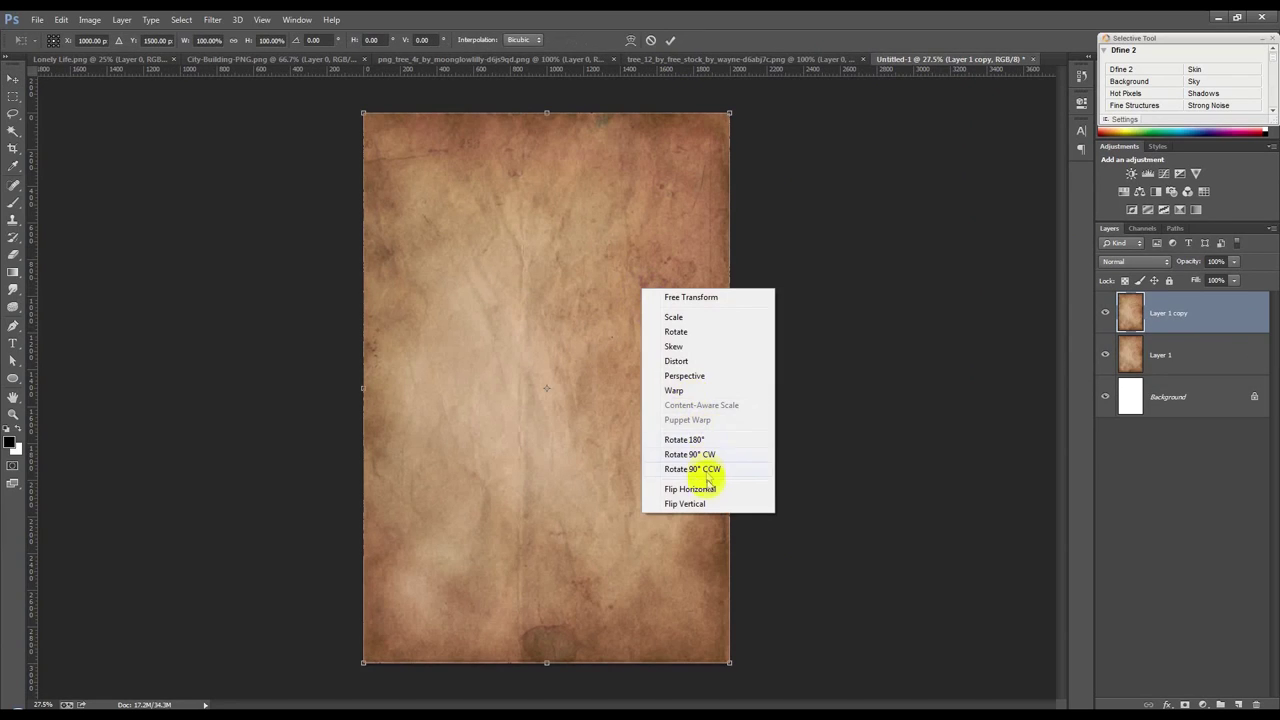
click(690, 489)
right_click(646, 271)
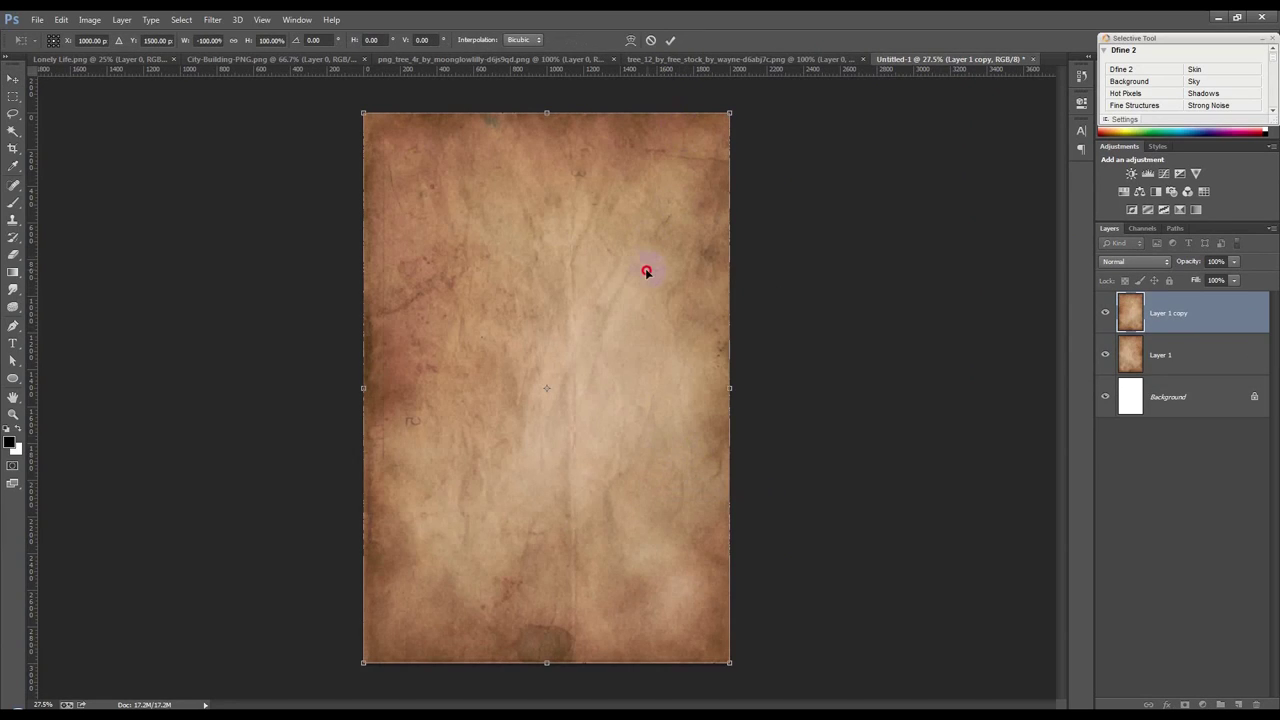
click(670, 41)
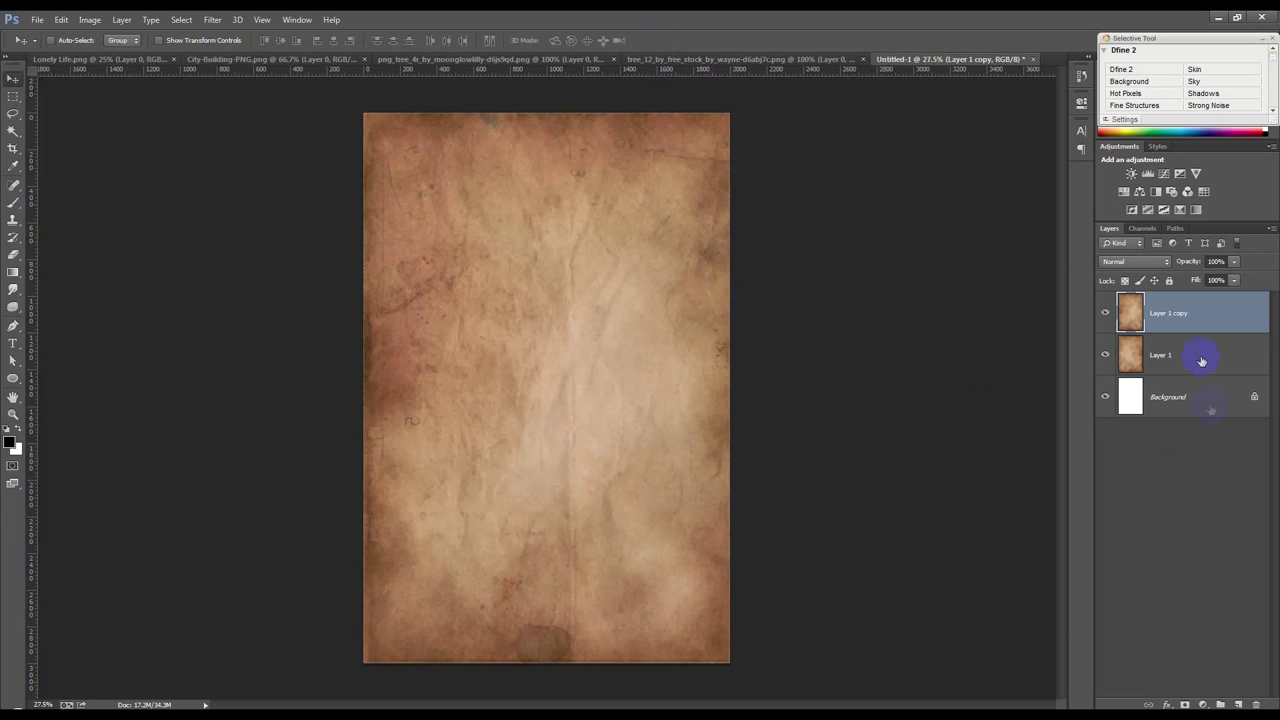
Mask the mirrored copy, painting black then white across the centre to blend it.
click(1184, 704)
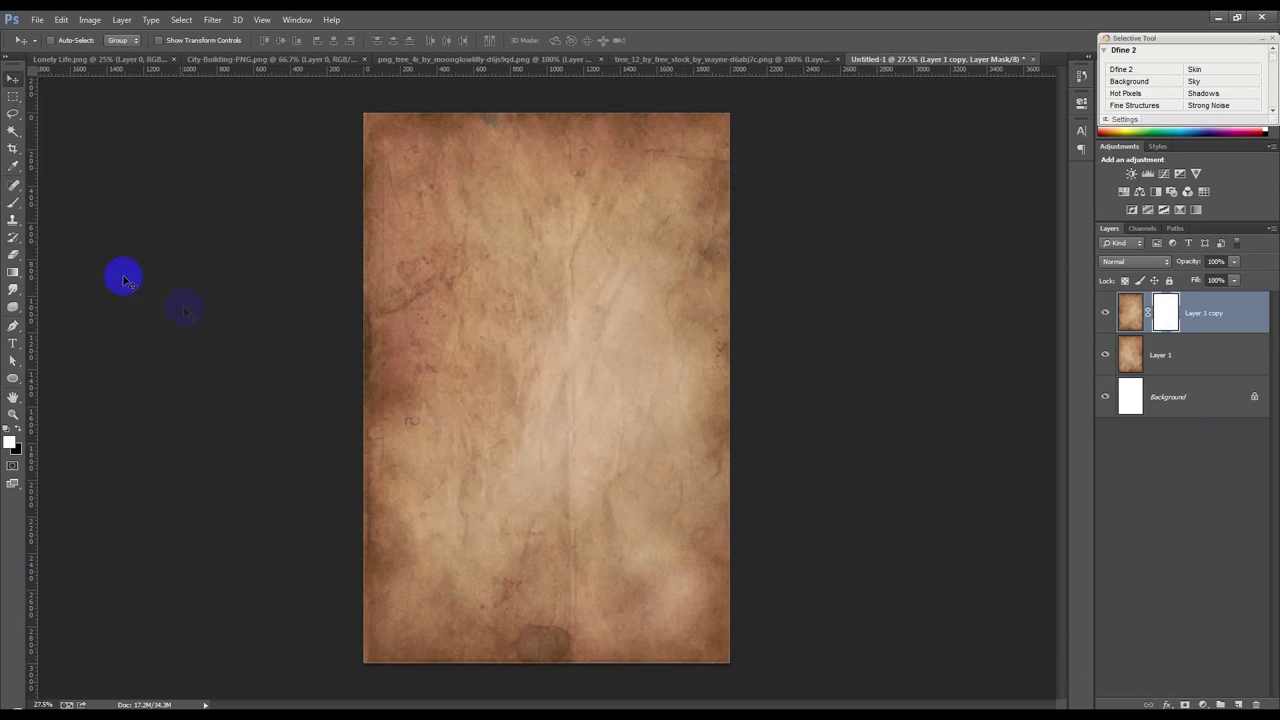
click(14, 202)
key(d)
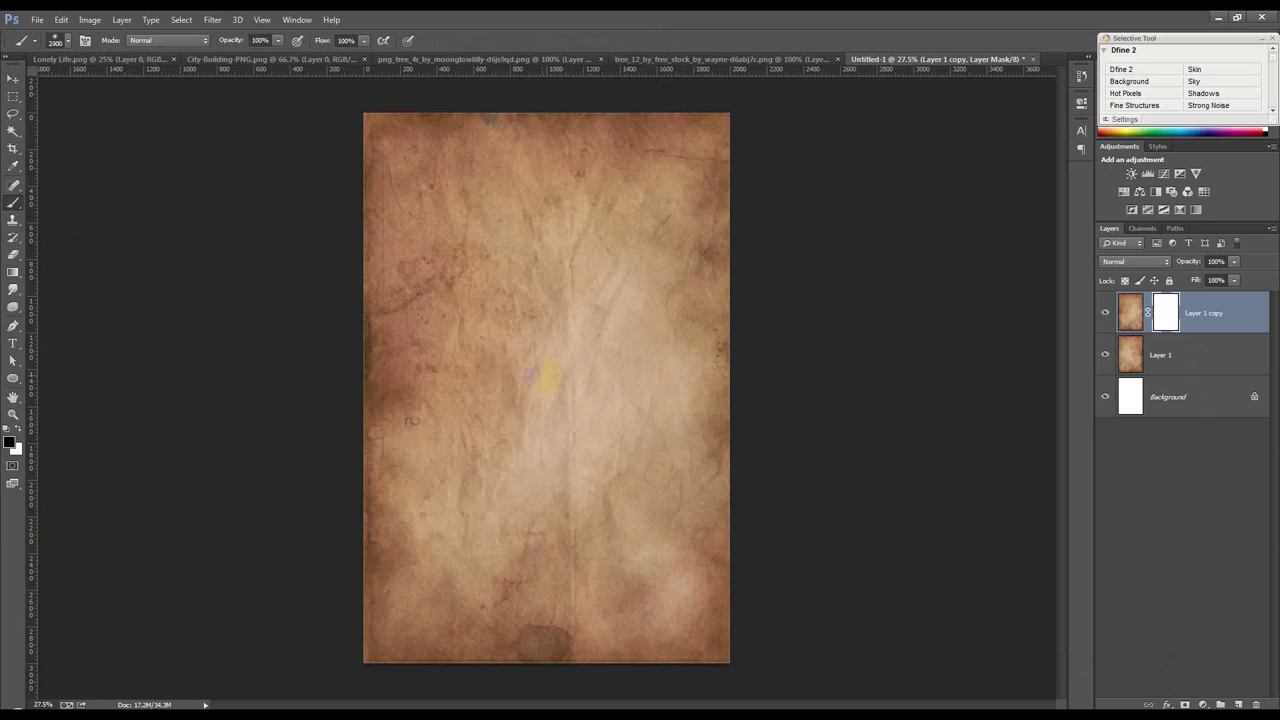
click(540, 376)
click(546, 390)
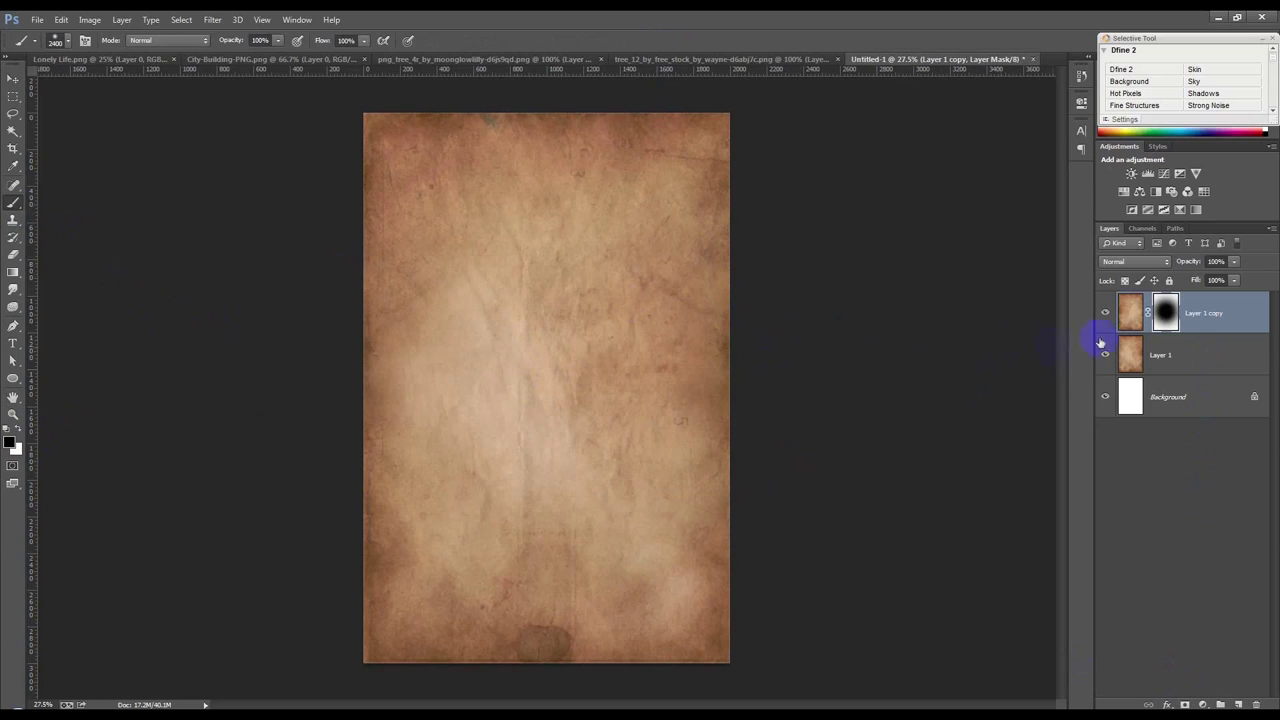
click(20, 430)
mouse_move(472, 357)
mouse_down()
mouse_move(754, 363)
mouse_move(713, 351)
mouse_up()
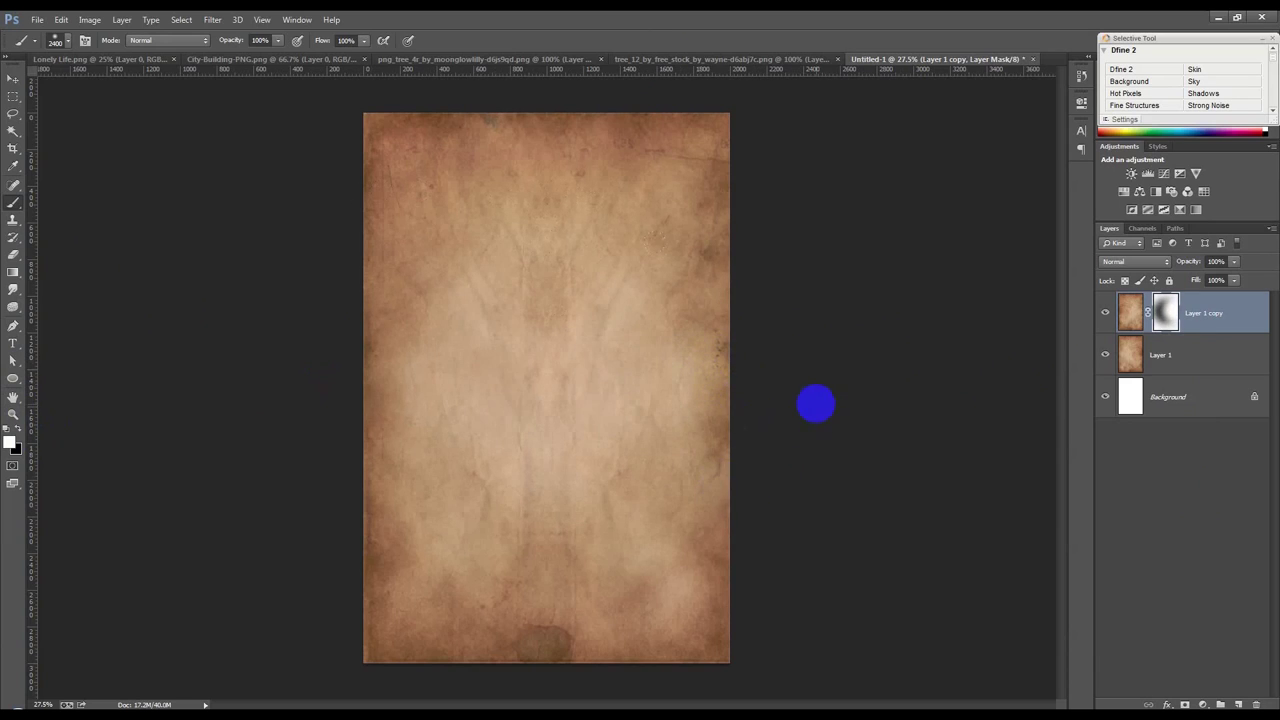
Toggle the mirrored copy off and on to compare, then select both paper layers.
click(13, 80)
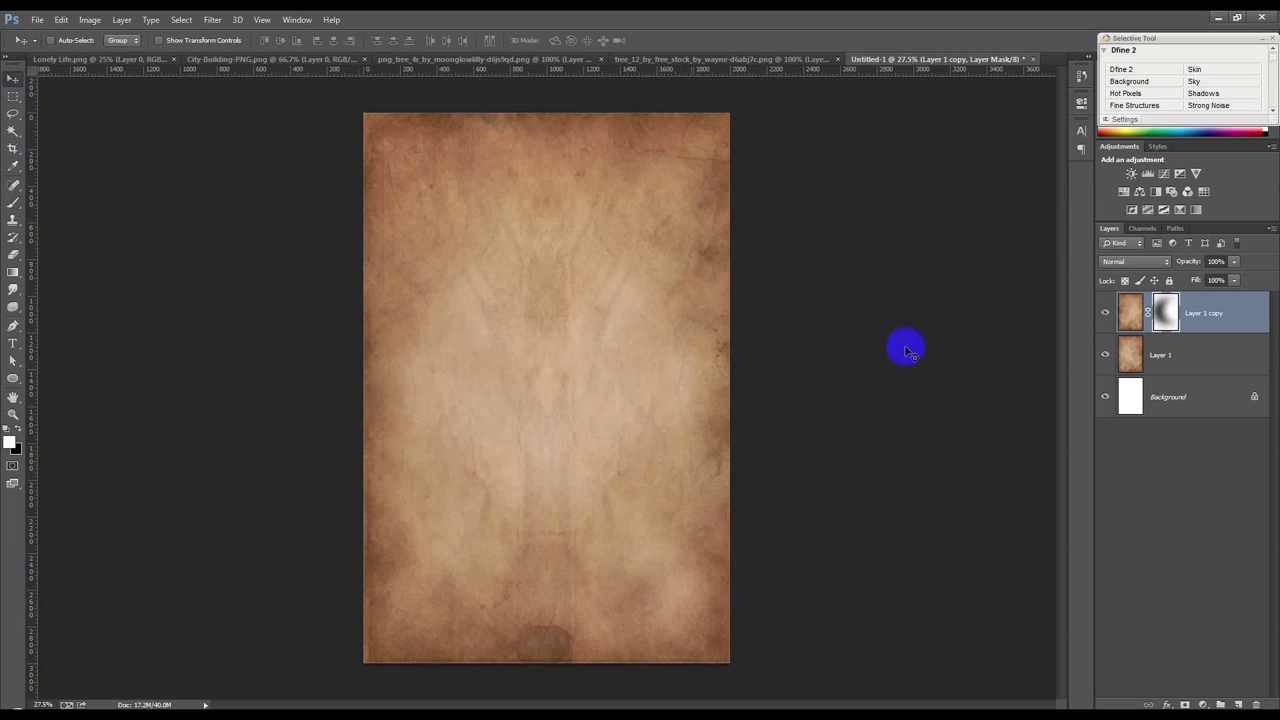
click(1103, 314)
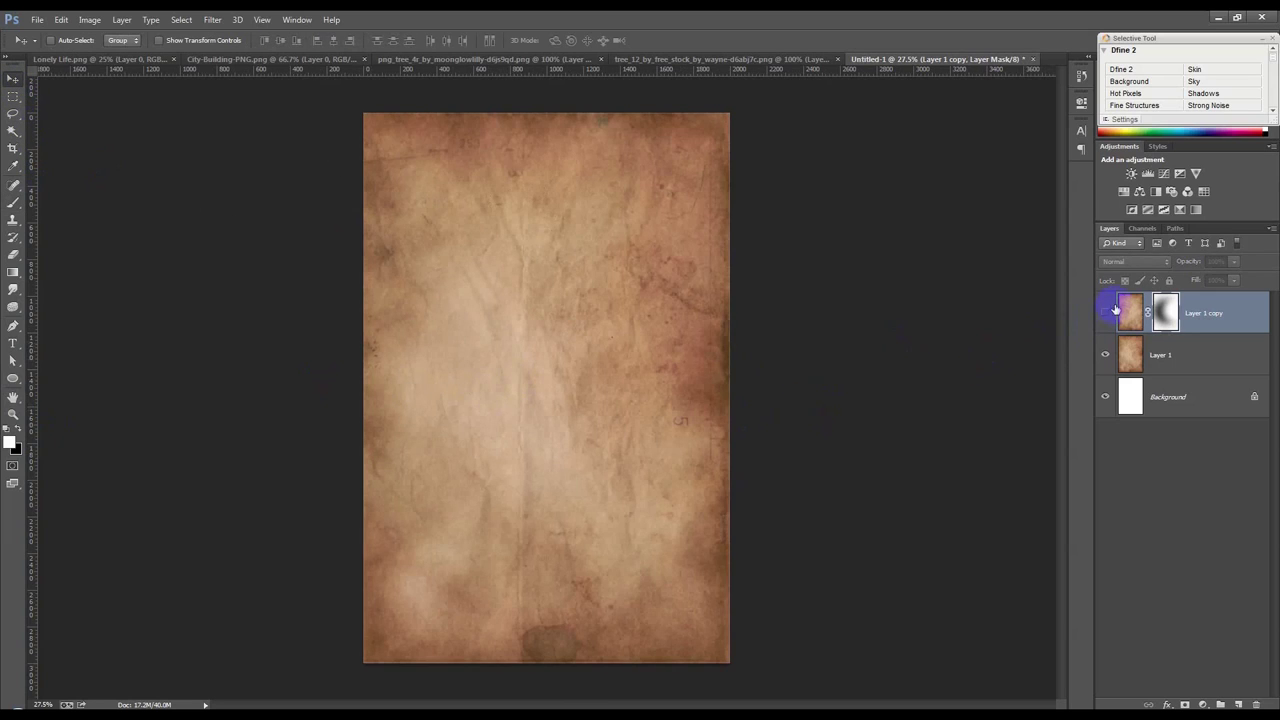
click(1107, 313)
ctrl+click(1188, 354)
Merge the two paper layers into a single Layer 1 copy.
key(ctrl+e)
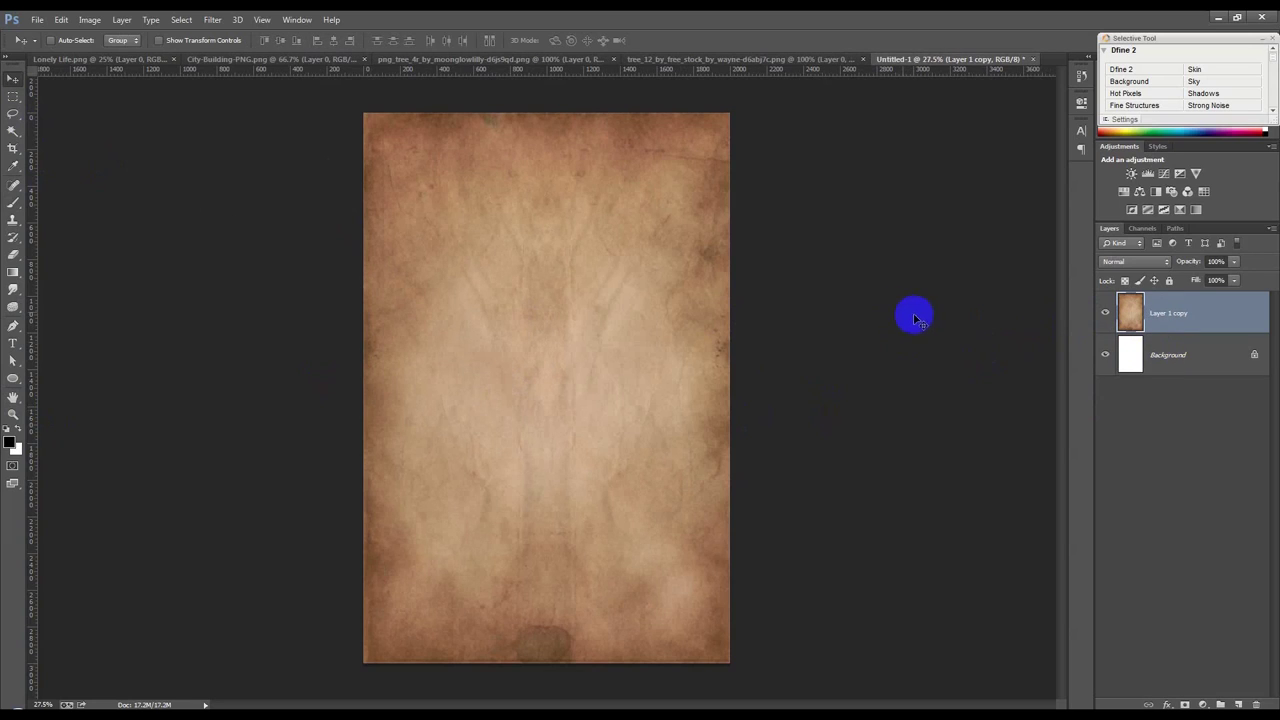
click(1157, 354)
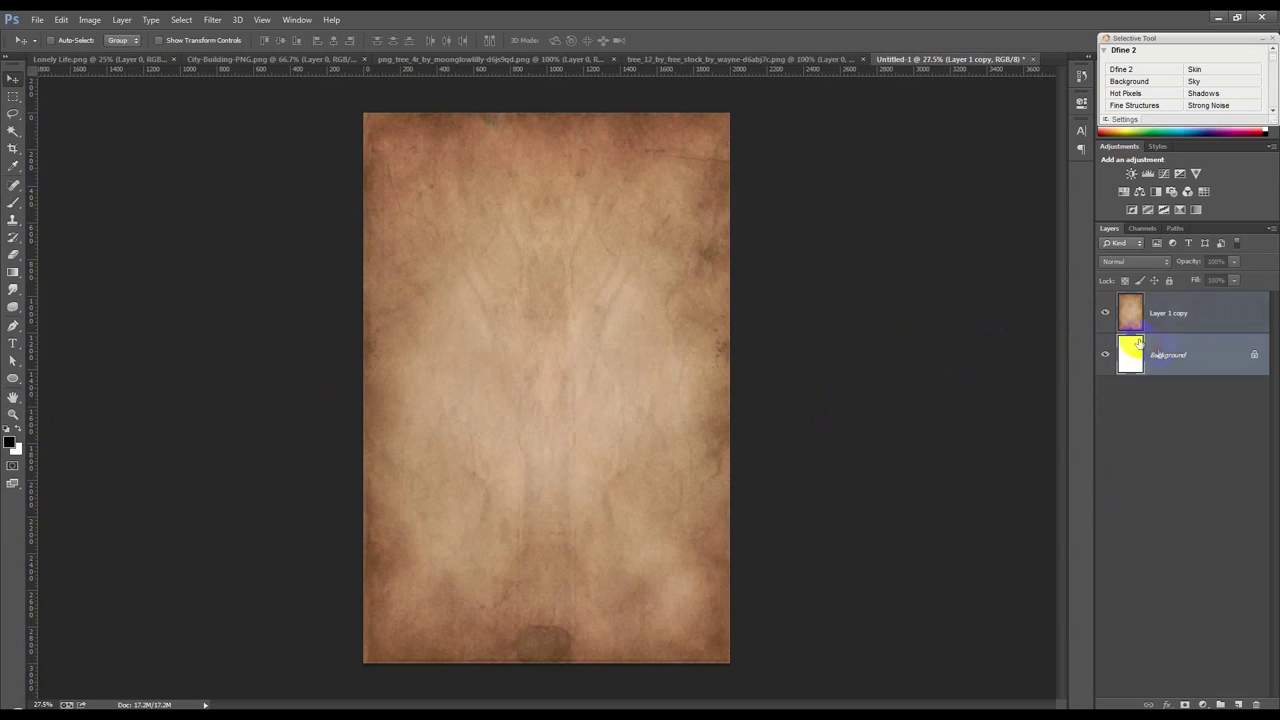
click(1163, 318)
Set Layer 1 copy's opacity to 50% and hide it.
drag(1186, 261, 1167, 264)
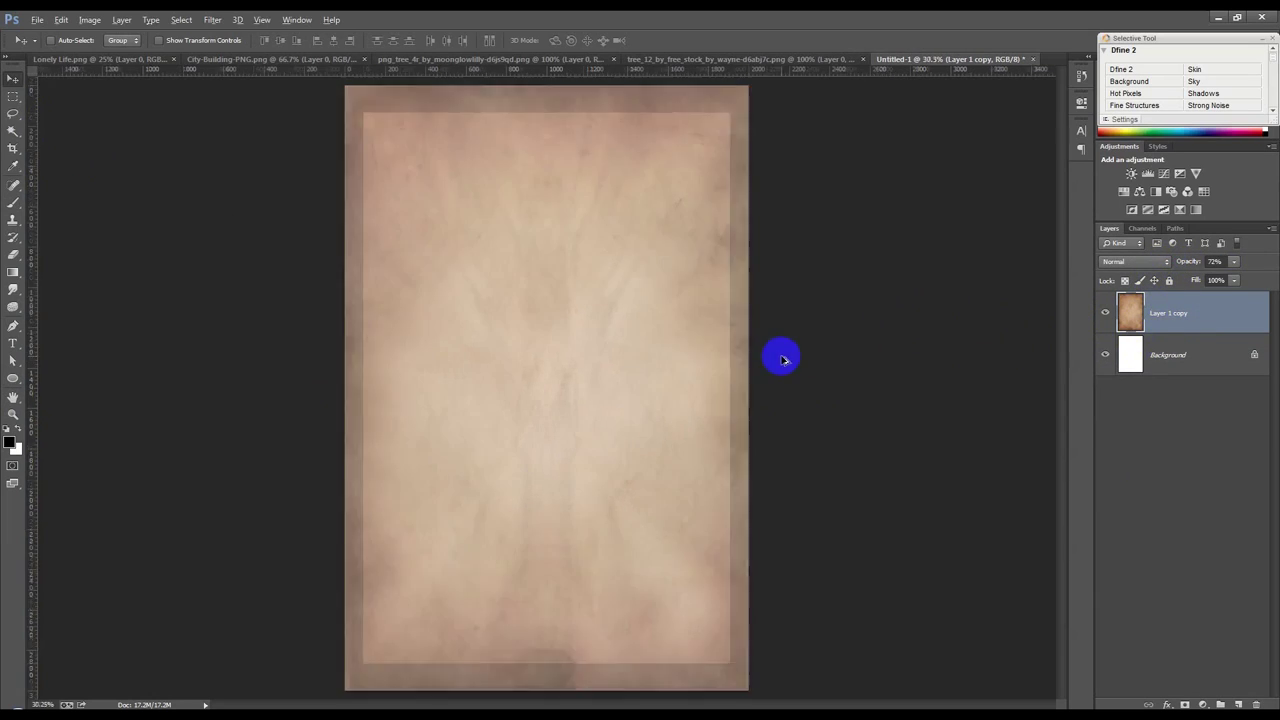
alt+click(1105, 313)
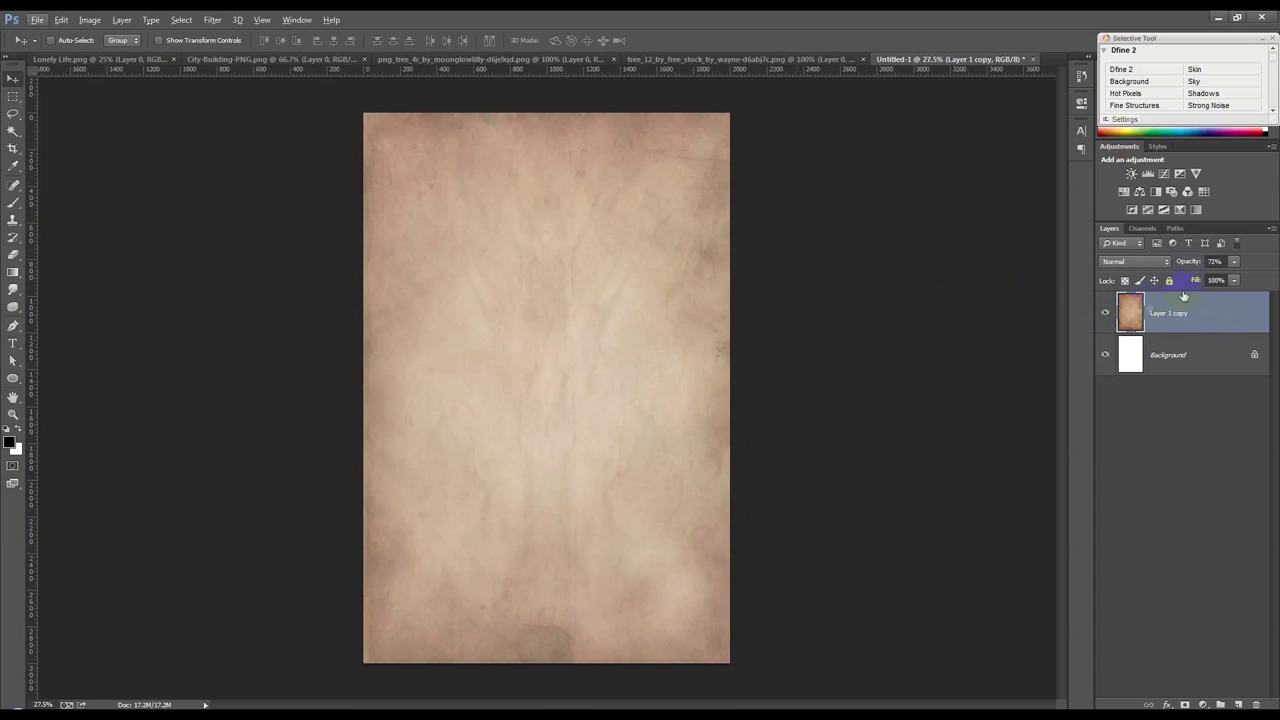
click(1214, 261)
text(50)
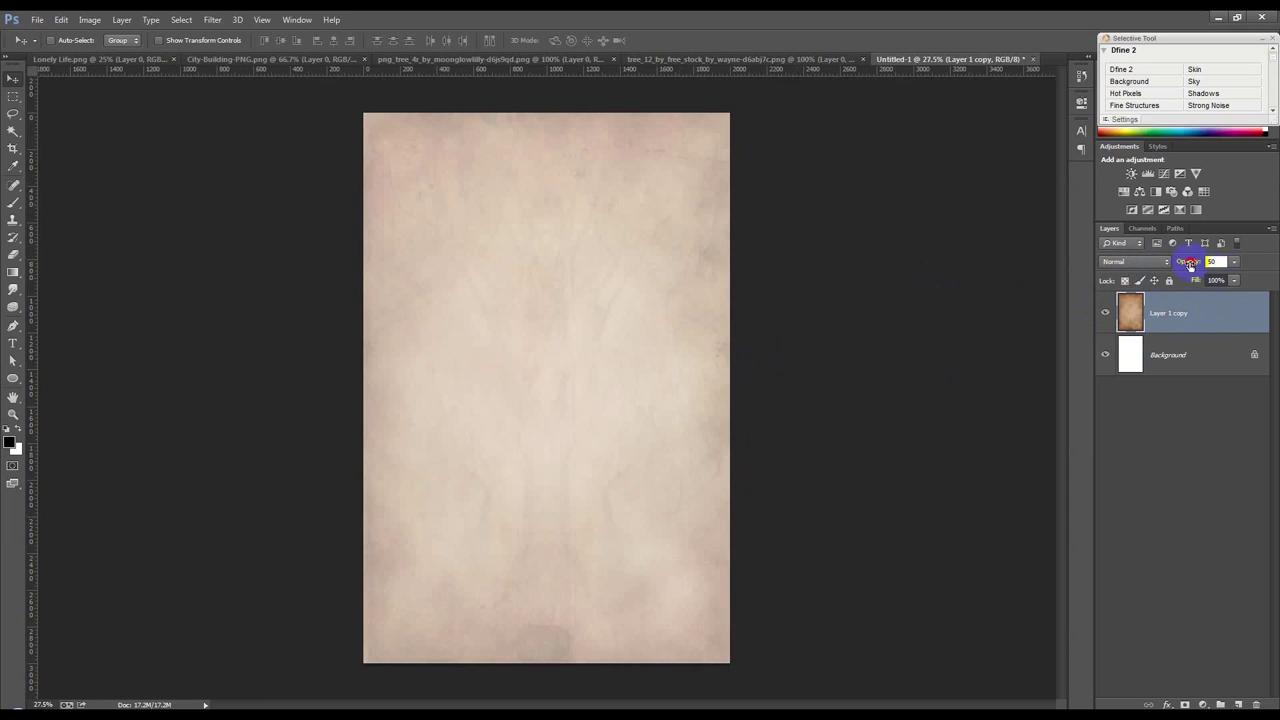
click(1105, 313)
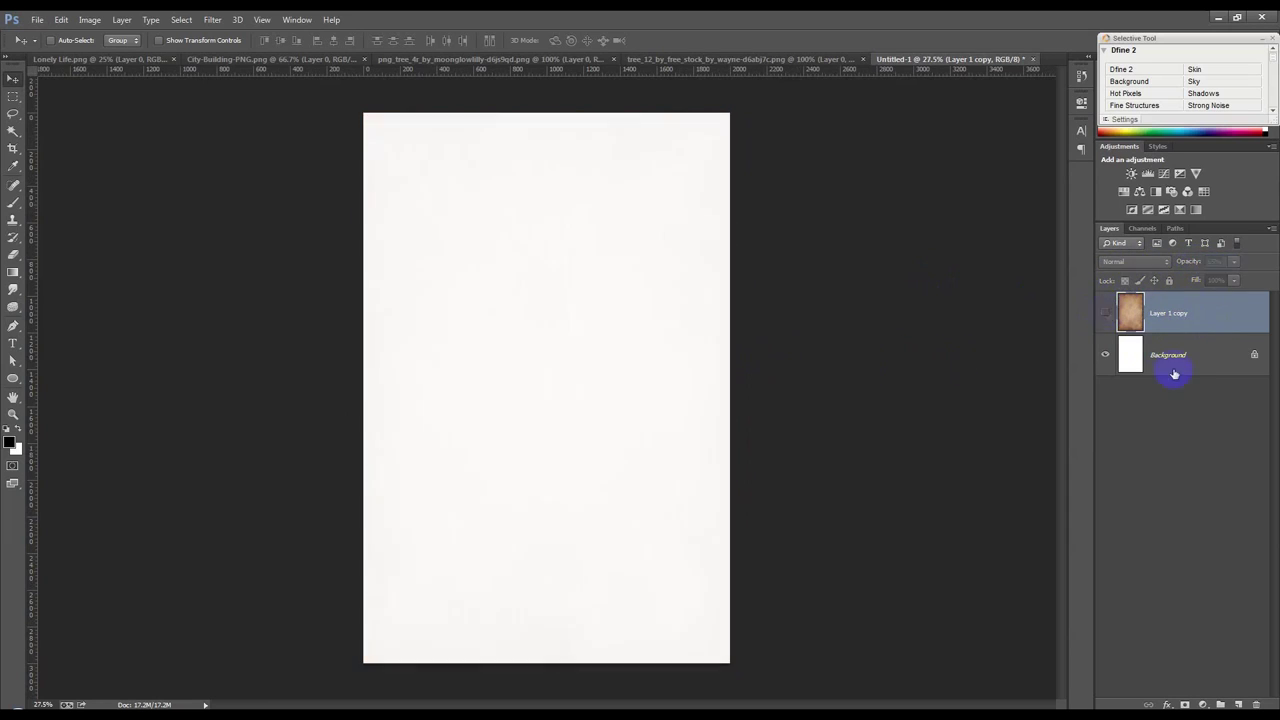
Add a Gradient Fill above Background: Radial, Reversed, Angle 0, Scale 250%.
click(1176, 370)
click(1201, 702)
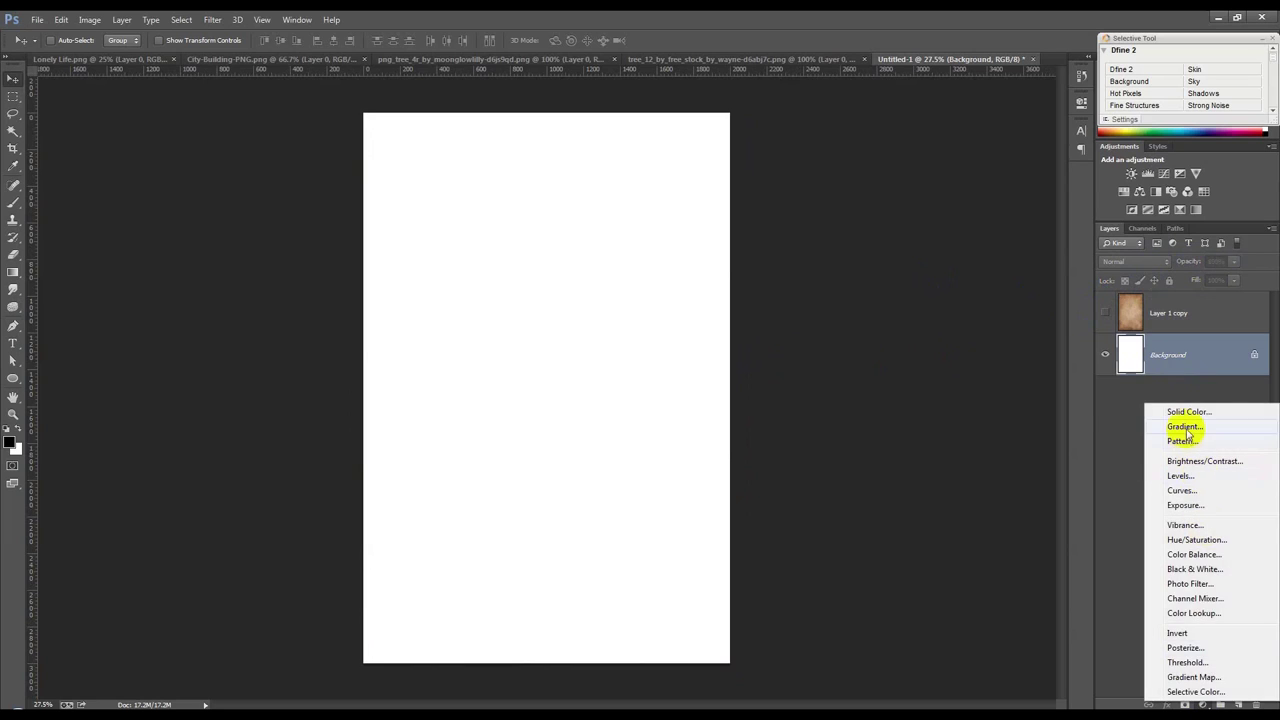
click(1186, 430)
click(948, 216)
click(915, 228)
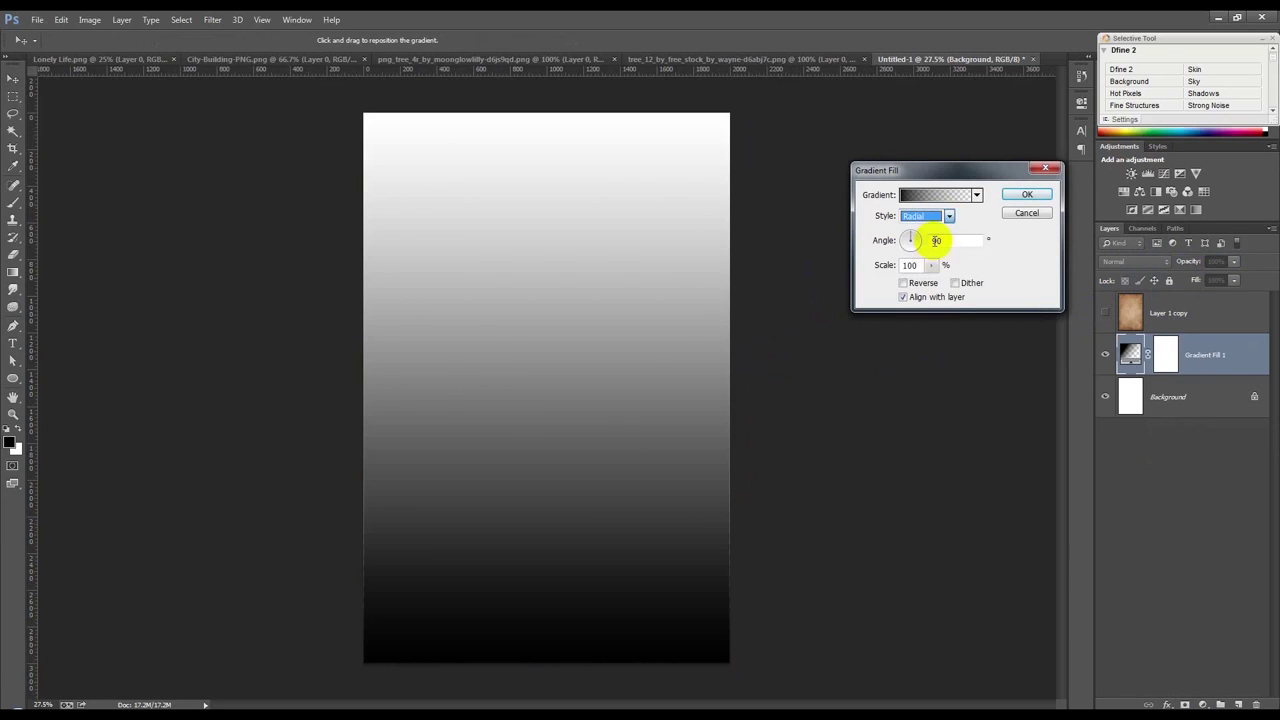
click(925, 284)
click(913, 241)
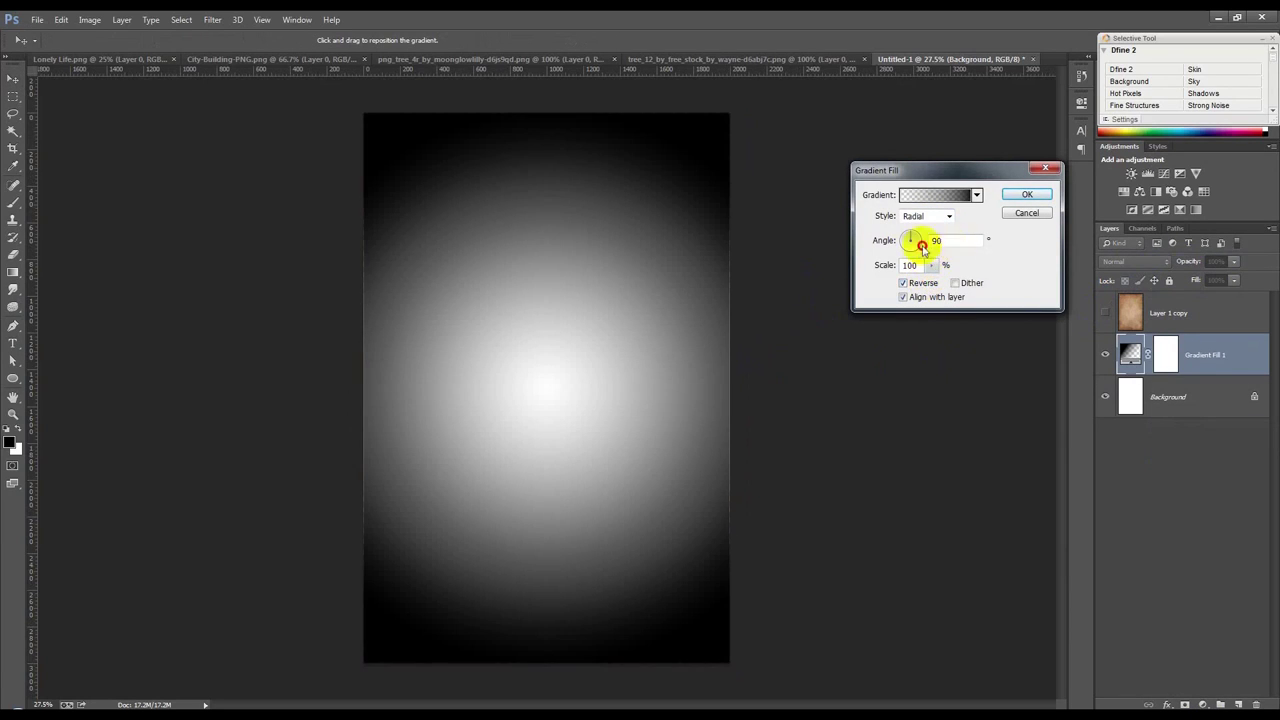
click(930, 265)
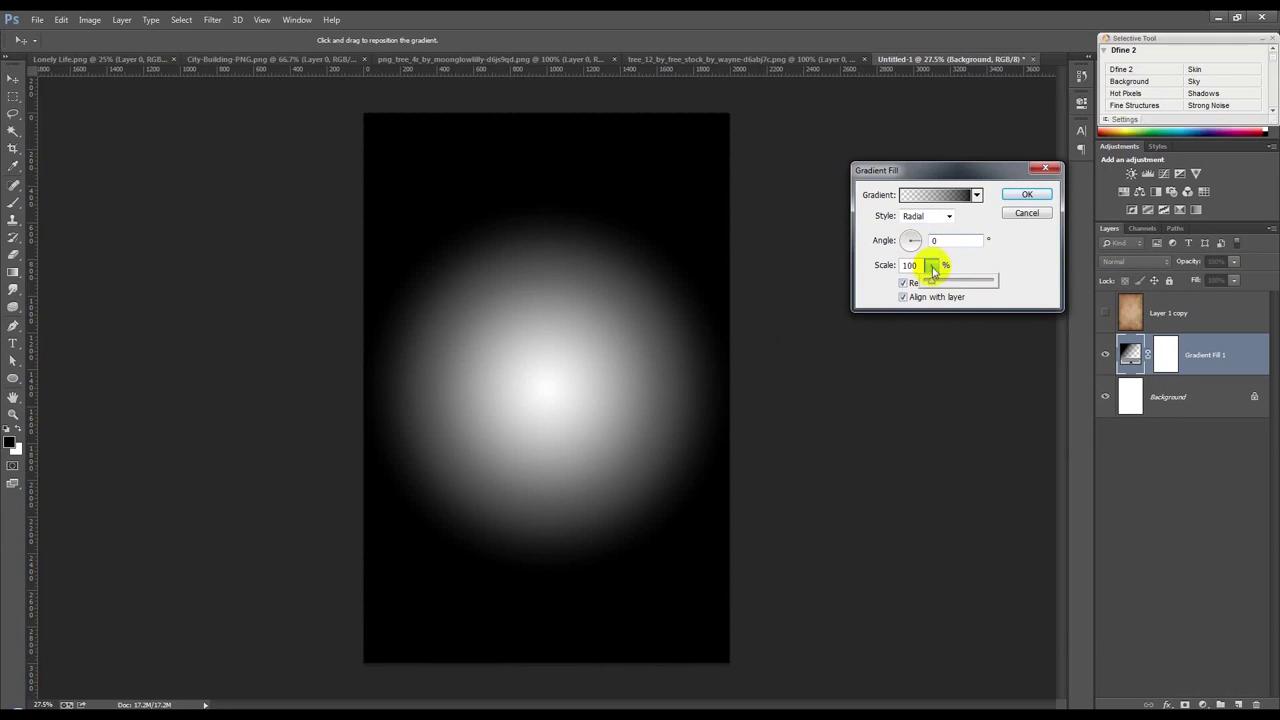
text(250)
click(1027, 194)
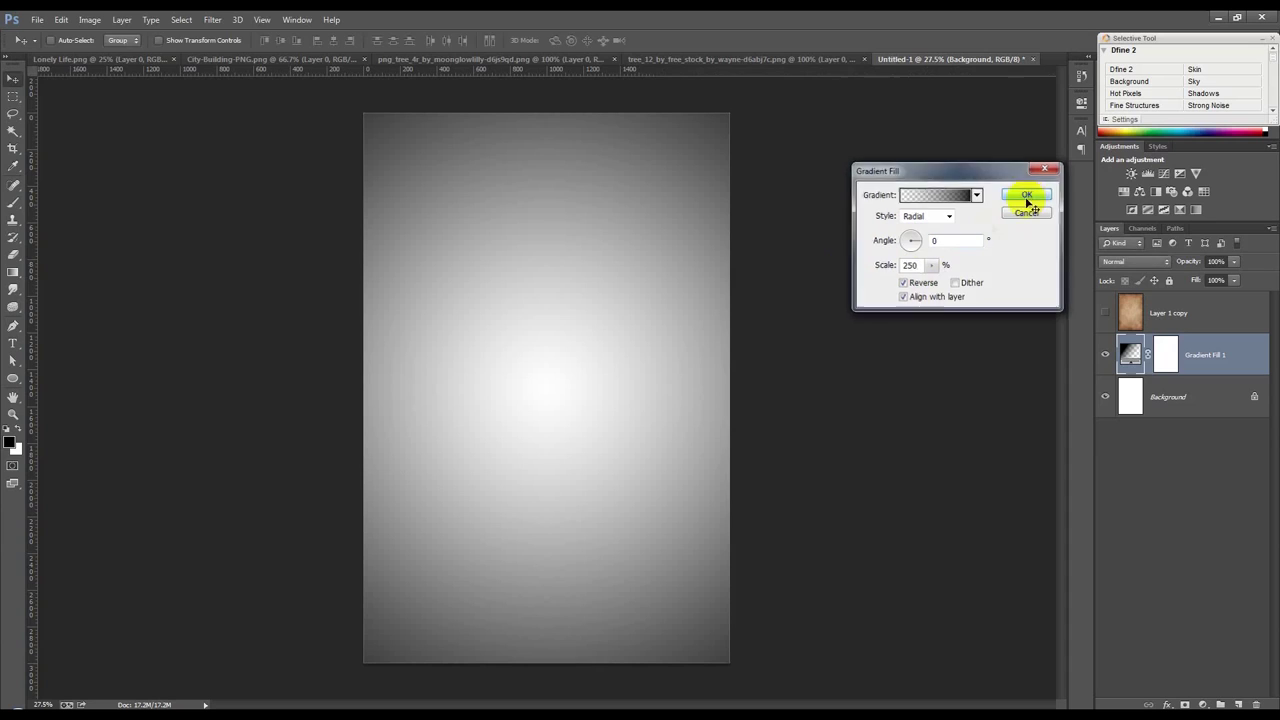
Show the paper layer in Soft Light mode and lower the Gradient Fill opacity.
click(1106, 314)
click(1190, 318)
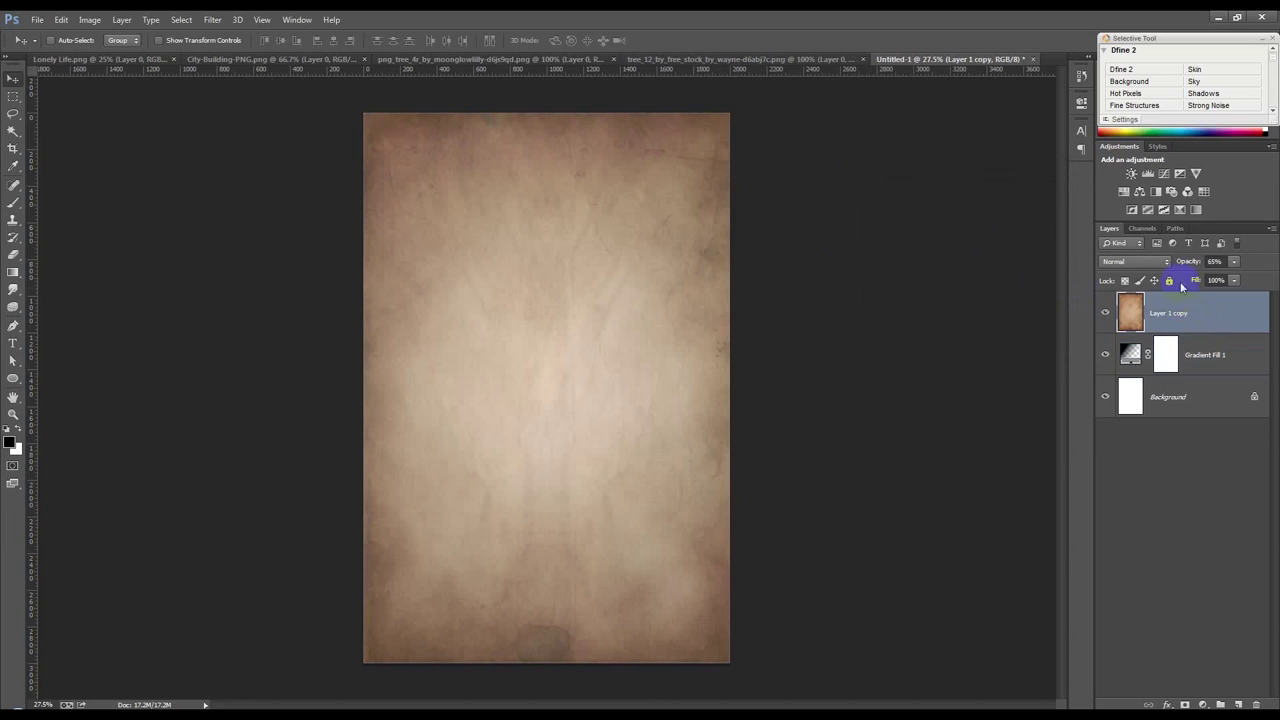
click(1148, 263)
click(1130, 449)
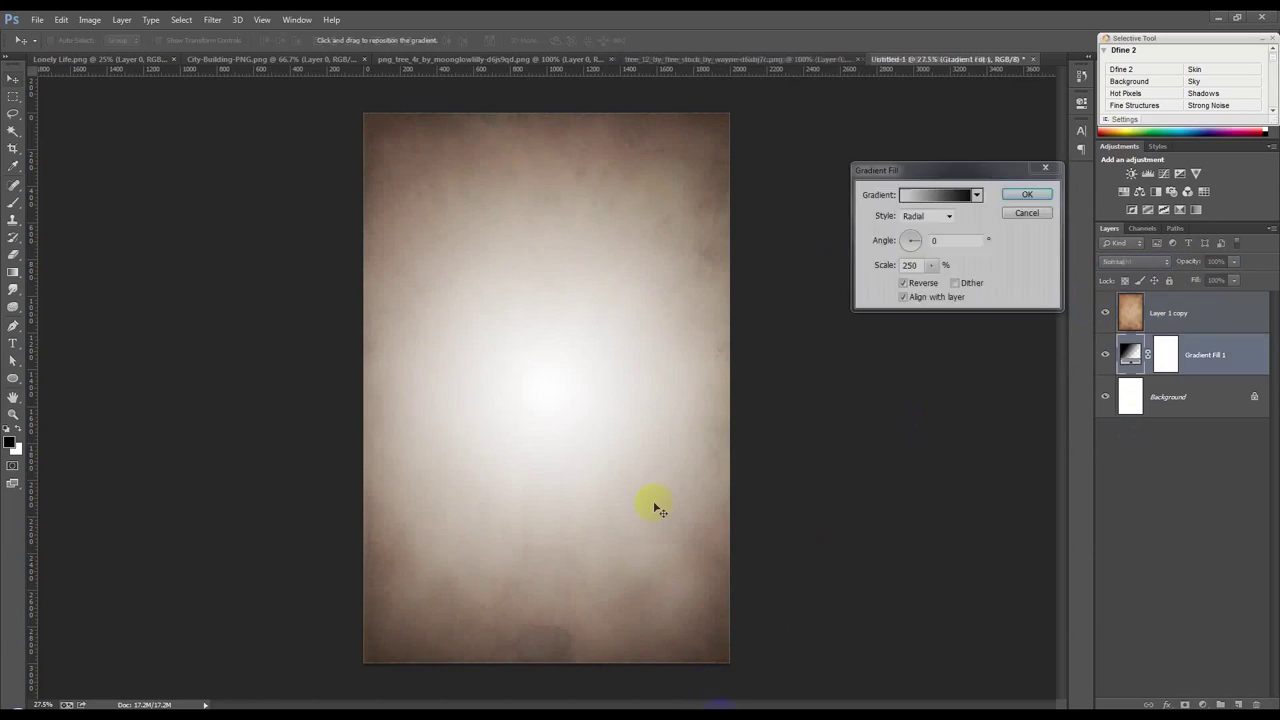
click(1026, 197)
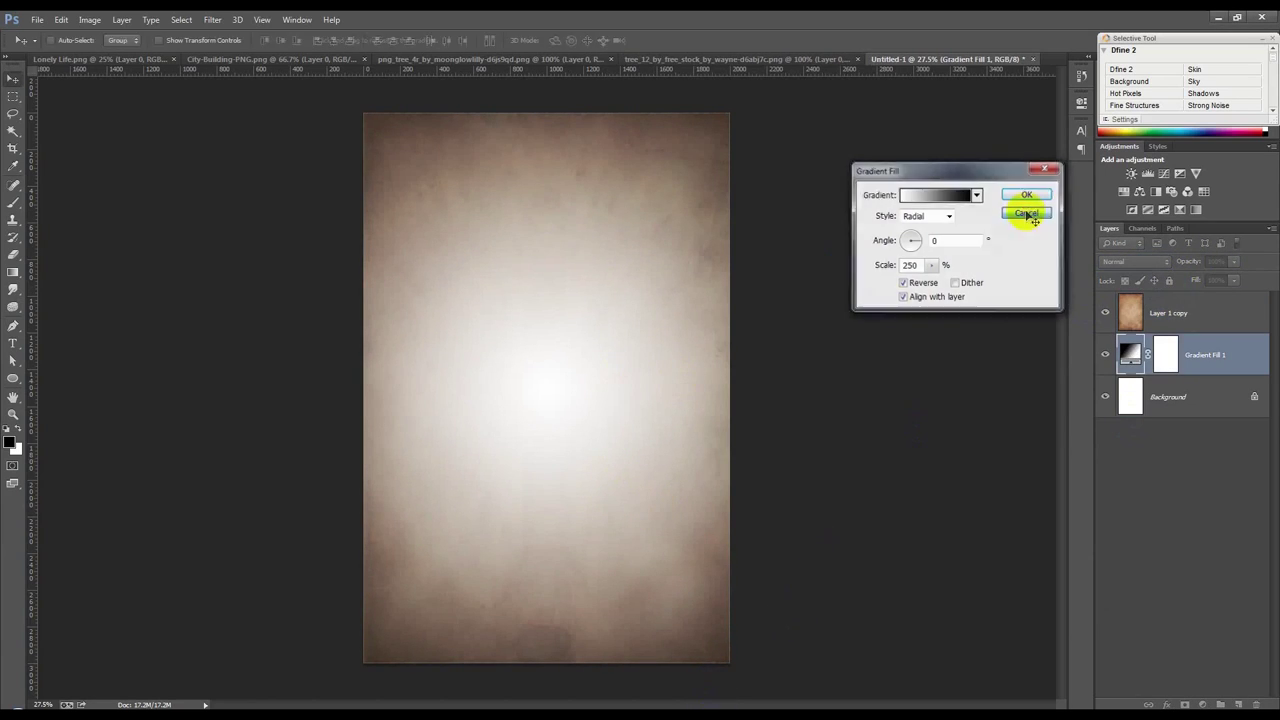
drag(1151, 263, 1166, 263)
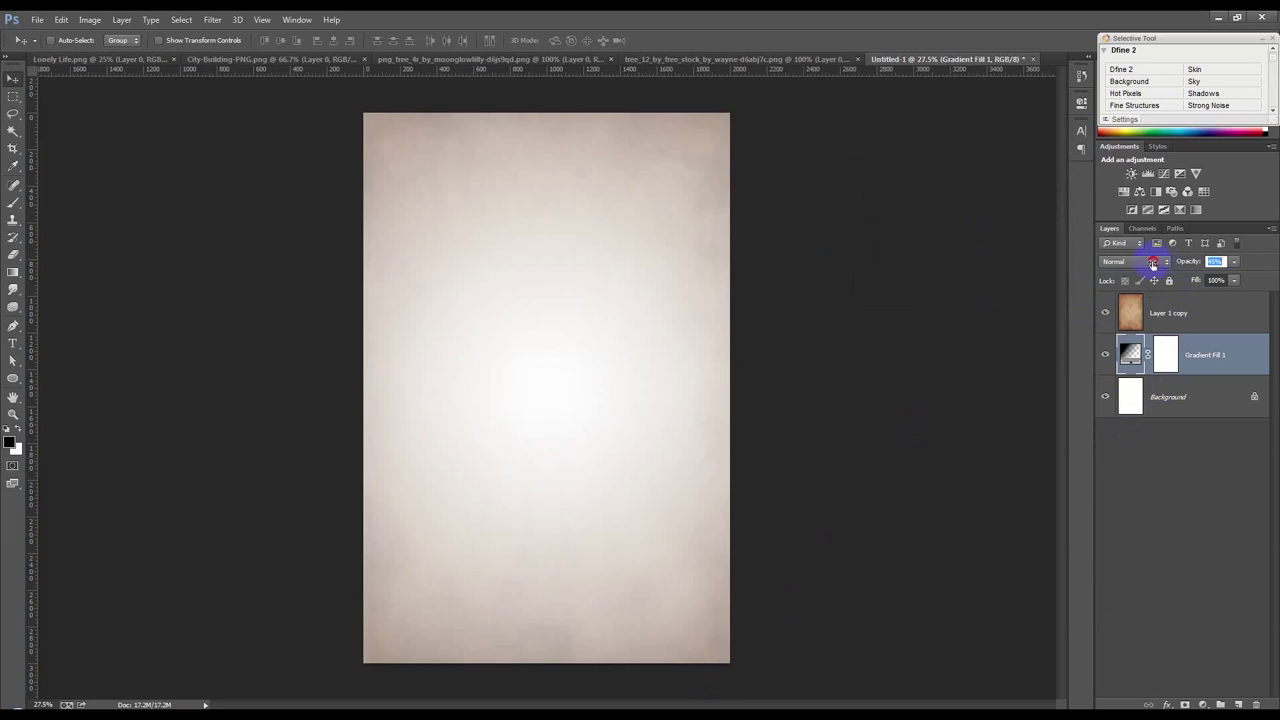
Set the paper layer to Darken blend mode at 50% opacity.
click(1183, 314)
click(1135, 261)
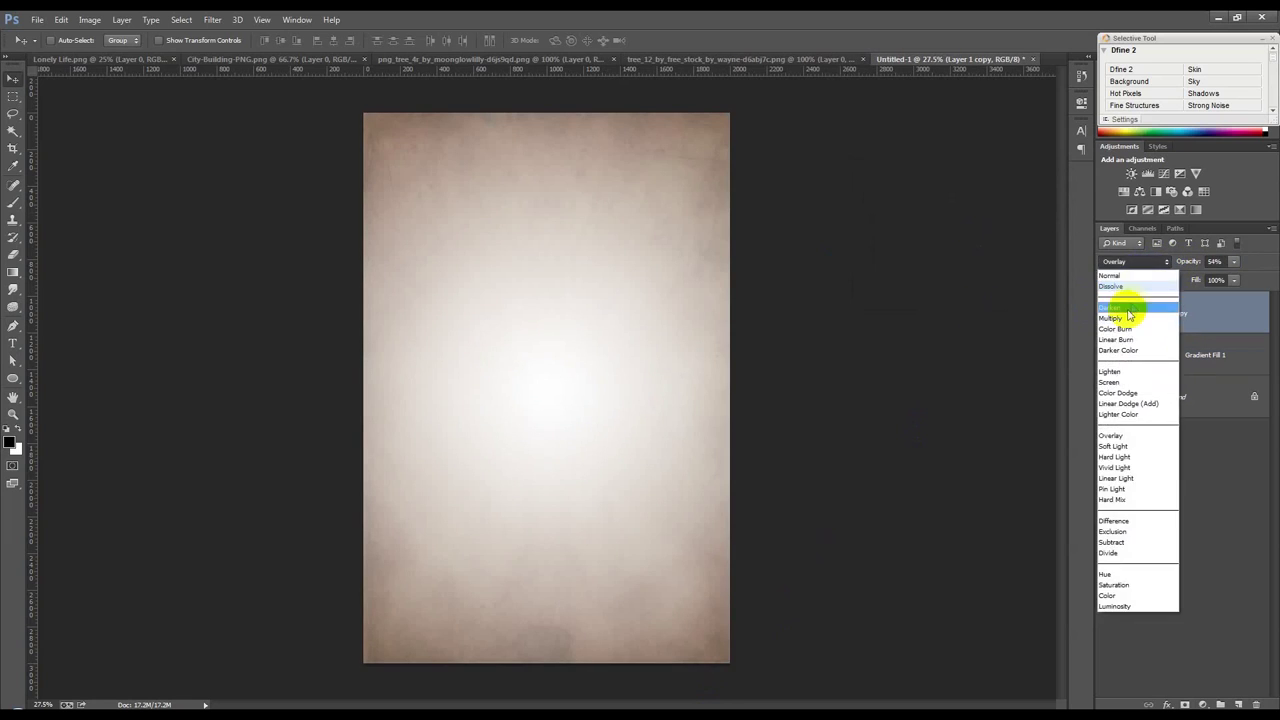
click(1138, 284)
key(Down)
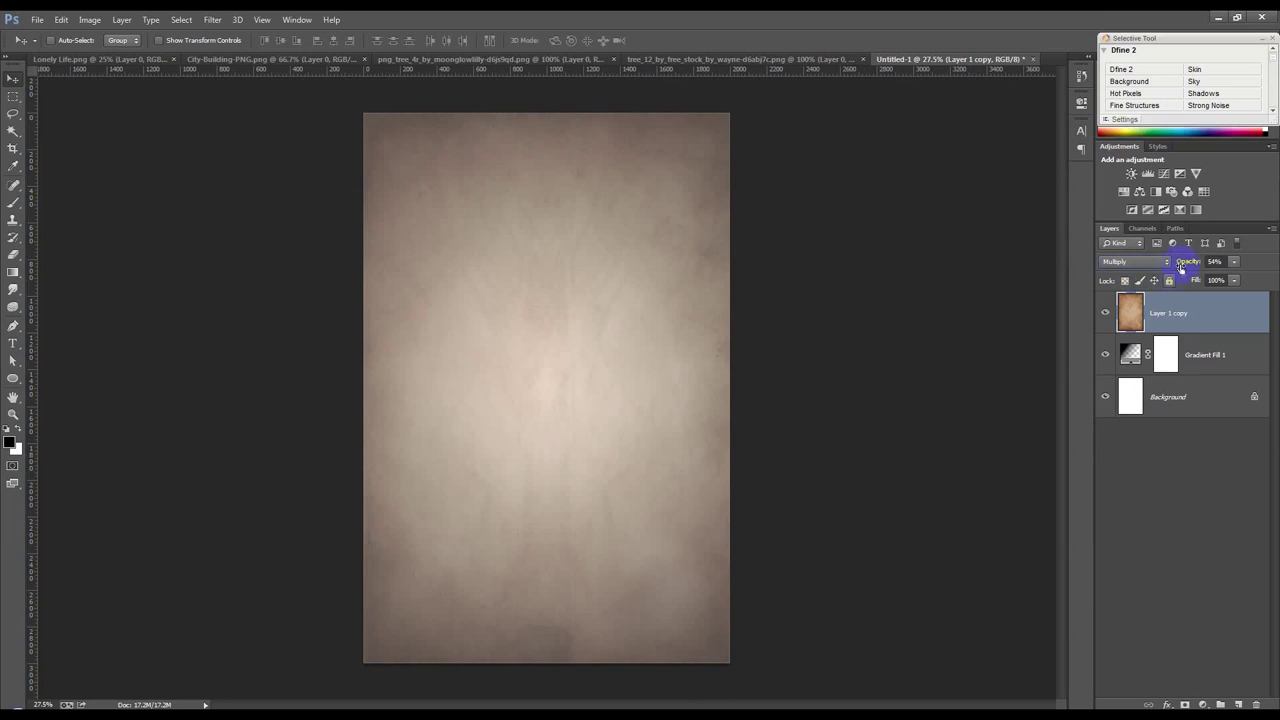
key(Return)
click(1135, 261)
click(1134, 291)
click(1215, 280)
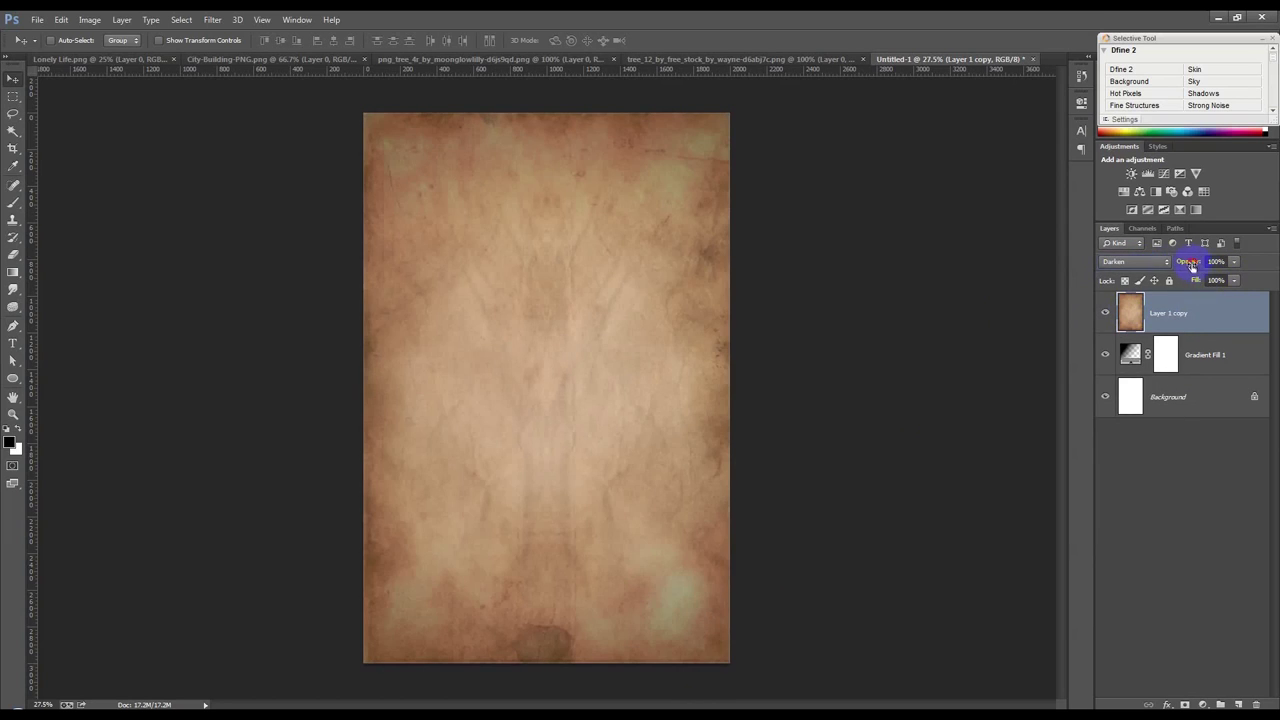
drag(1191, 266, 1166, 265)
click(847, 327)
Desaturate the paper layer with Hue/Saturation, Saturation about -50.
click(90, 20)
mouse_move(130, 122)
click(300, 122)
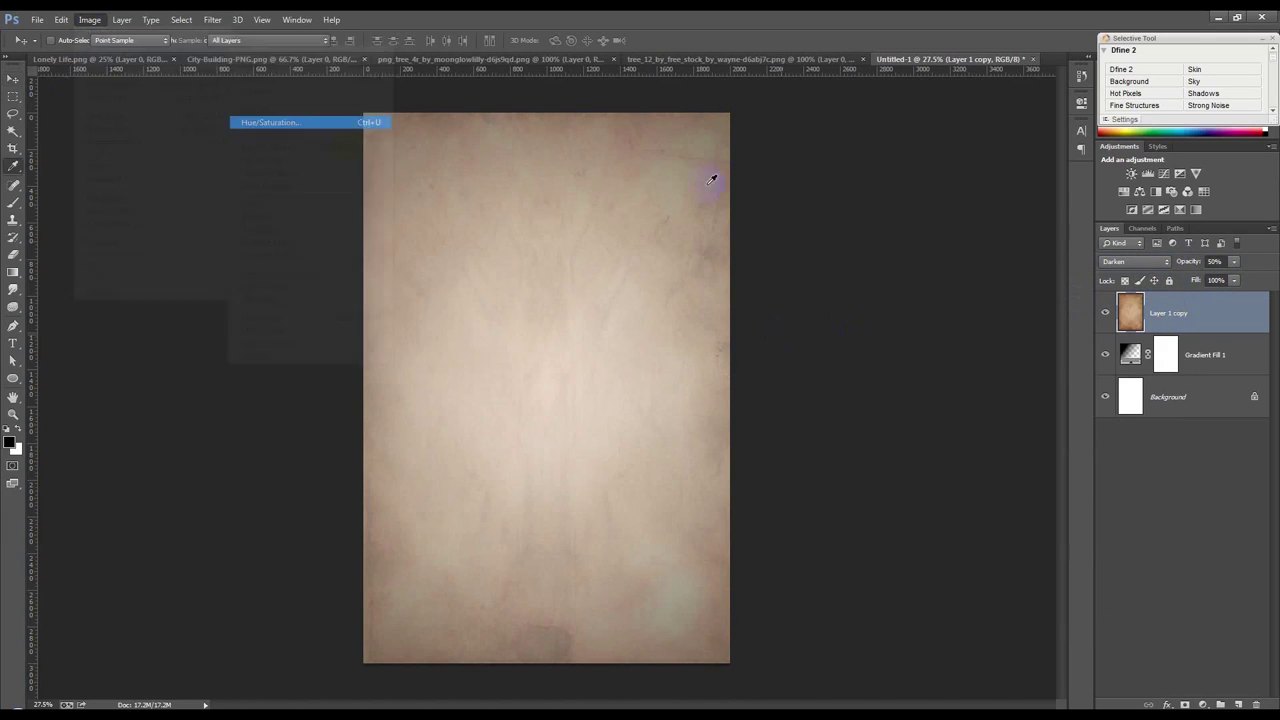
drag(760, 289, 728, 293)
click(908, 194)
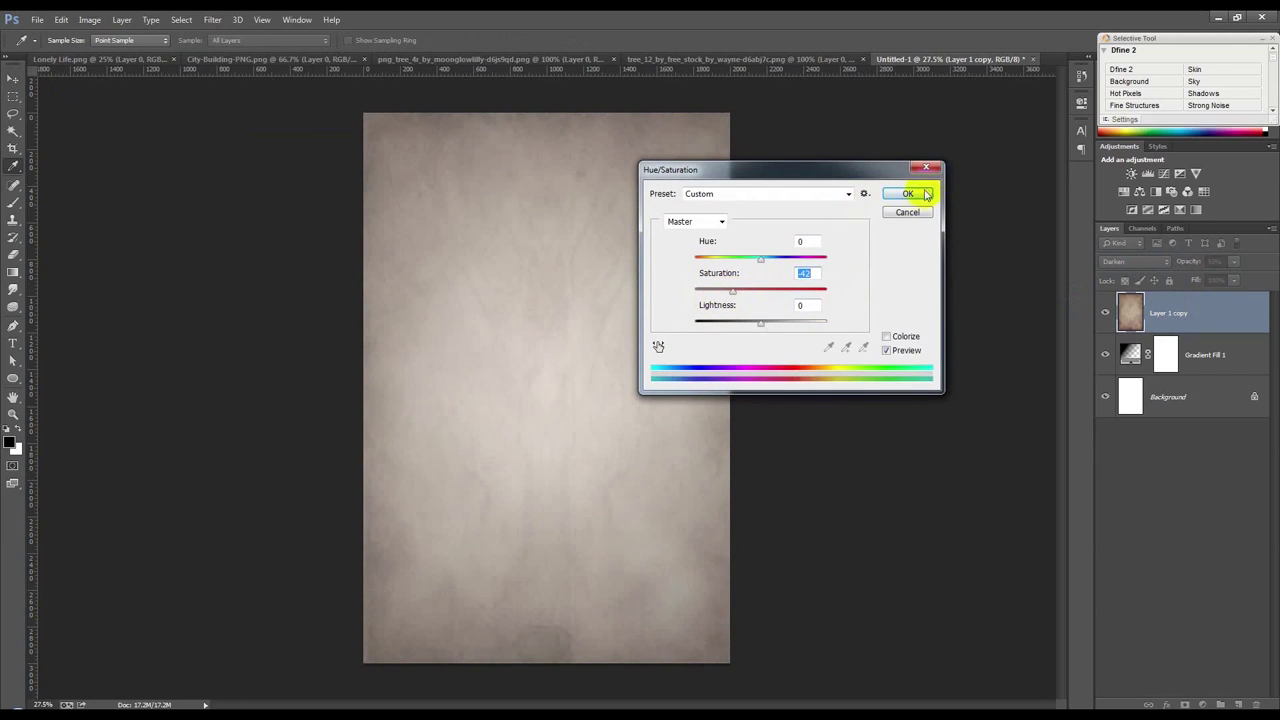
Reopen the Gradient Fill settings and confirm them unchanged.
key(v)
key(ctrl+minus)
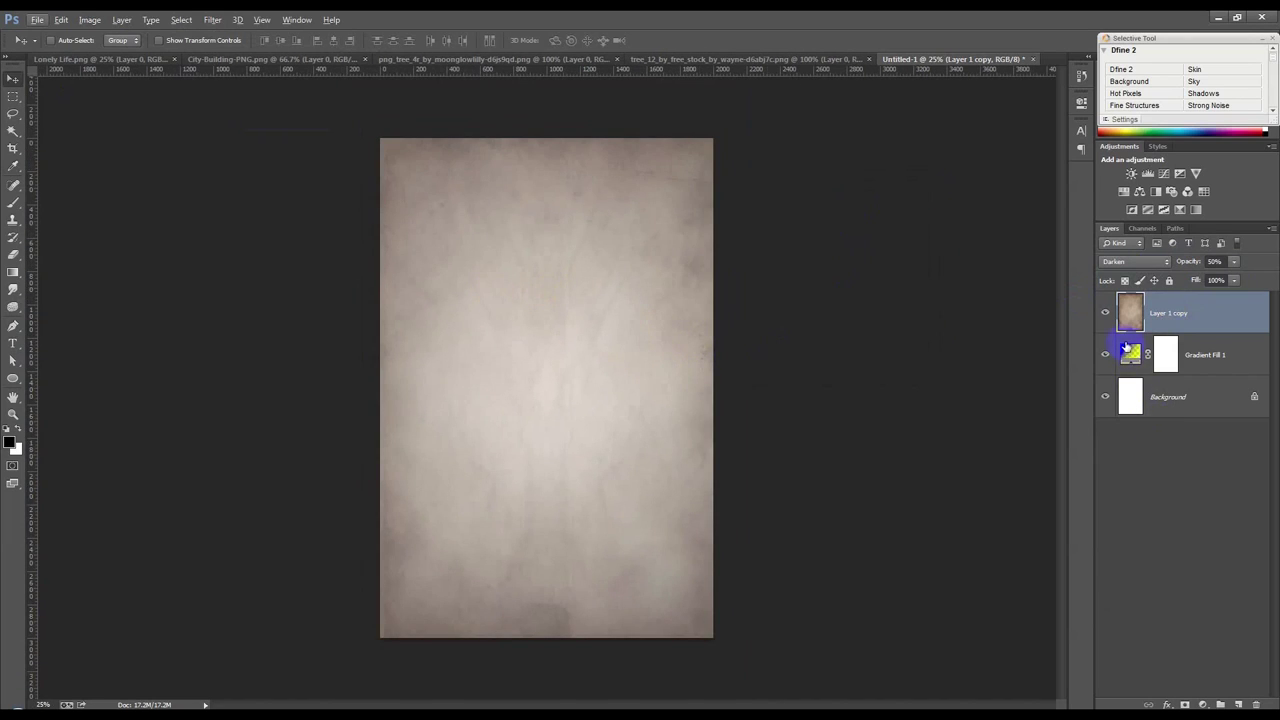
double_click(1128, 350)
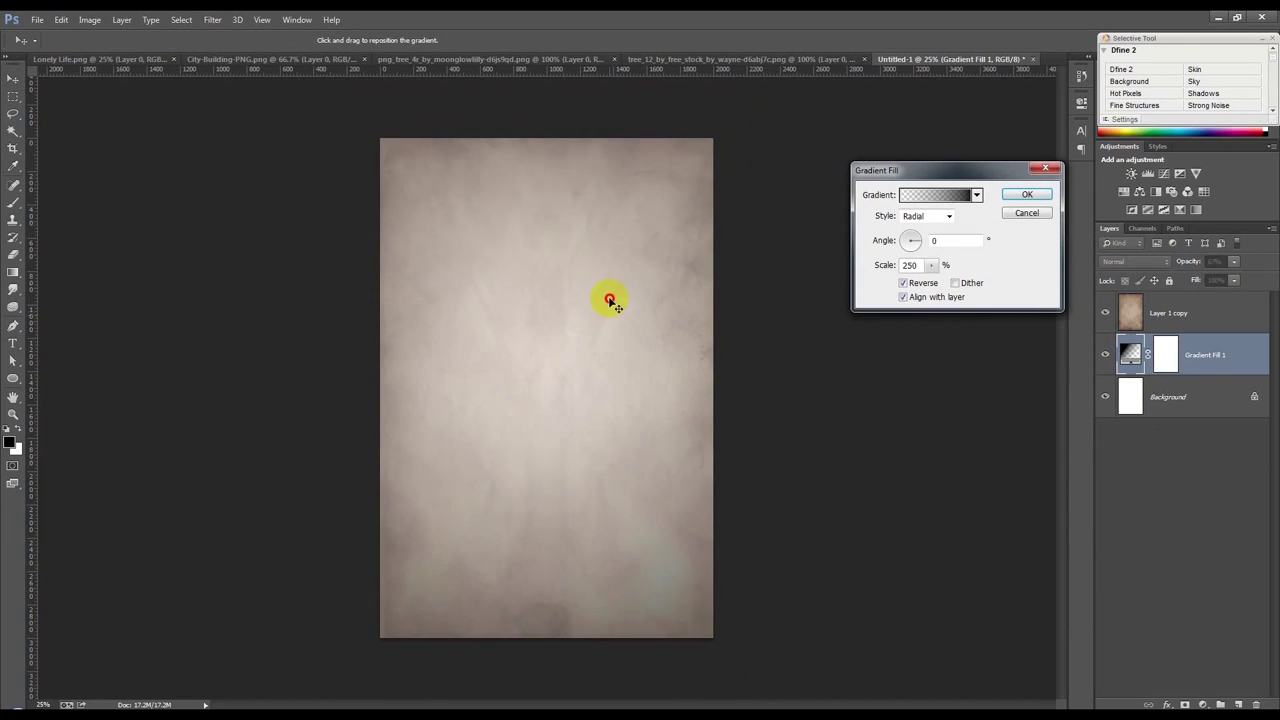
click(1028, 195)
key(ctrl+0)
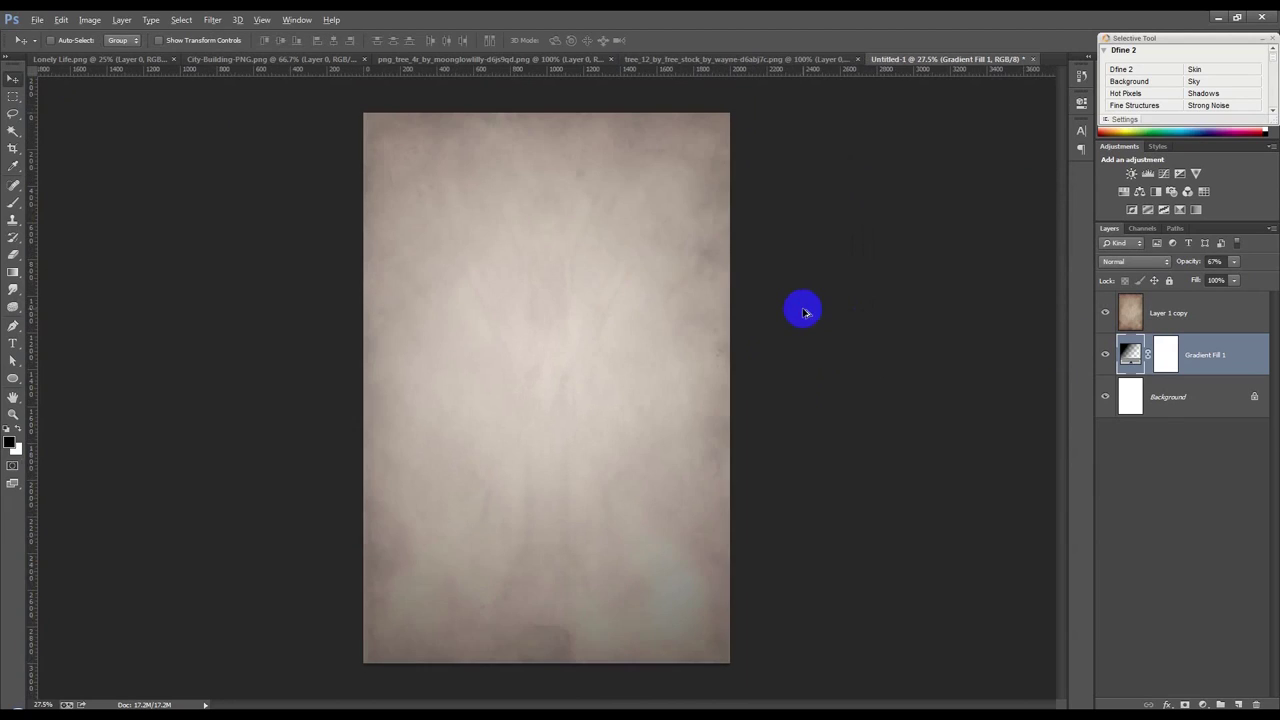
Drag the man from the Lonely Life photo into the poster, left of centre.
click(845, 60)
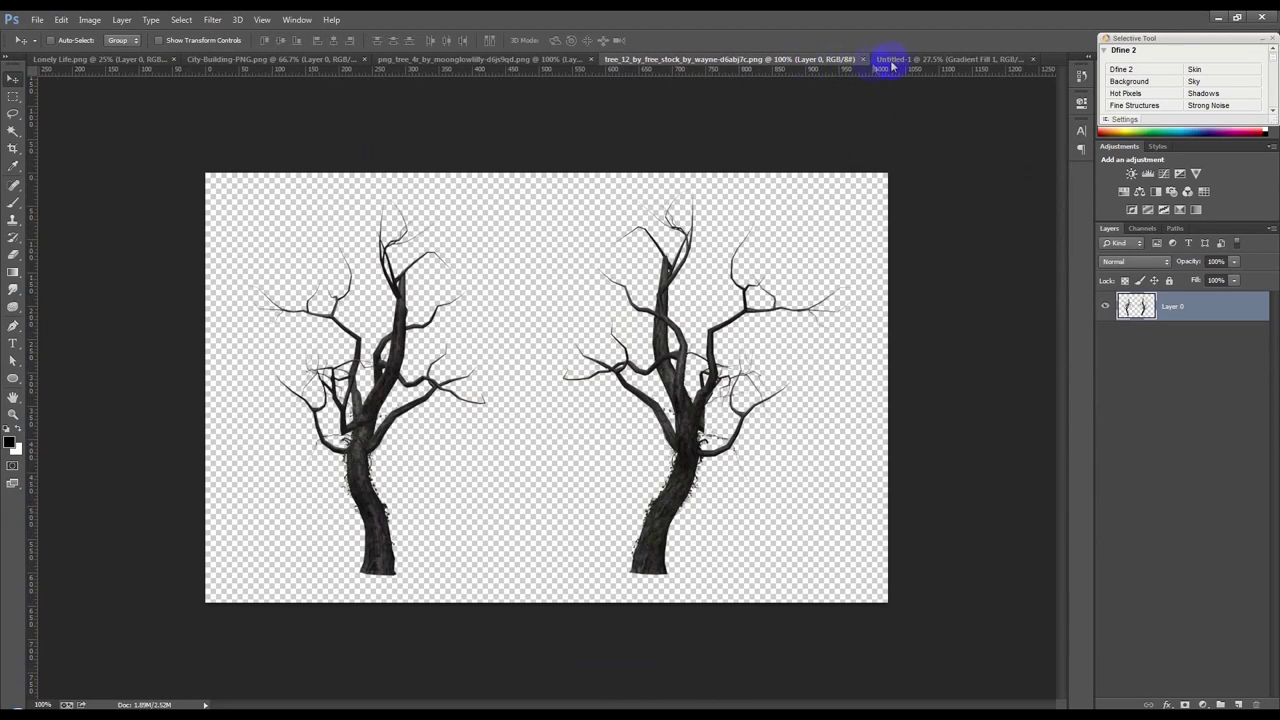
click(472, 60)
click(130, 60)
drag(520, 270, 945, 60)
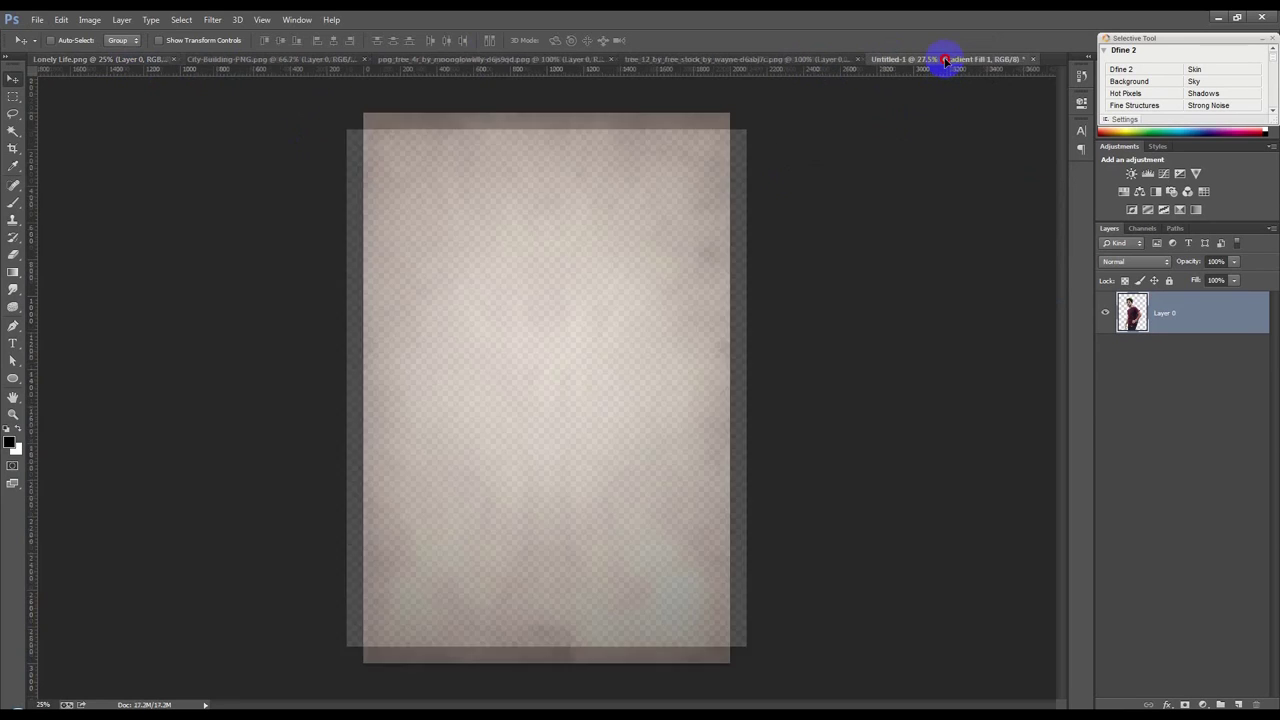
drag(945, 60, 553, 257)
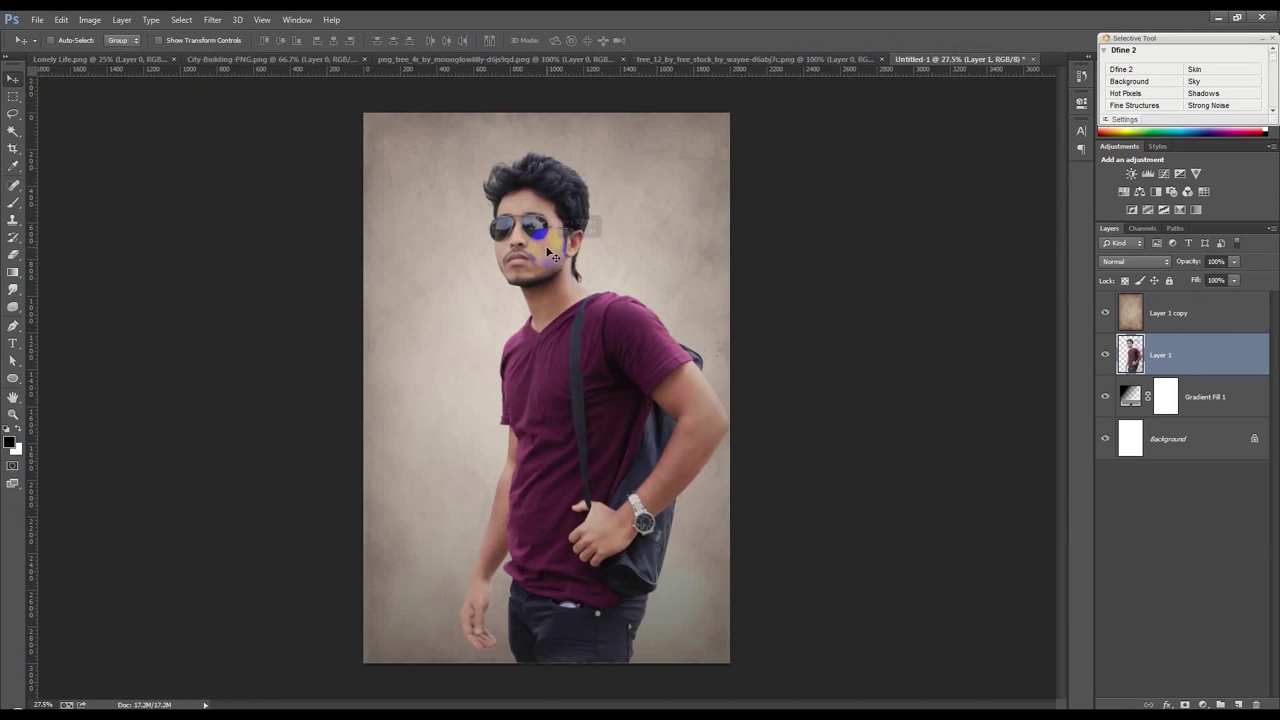
Scale the man layer down to about 83% and position it.
key(ctrl+t)
drag(640, 215, 608, 214)
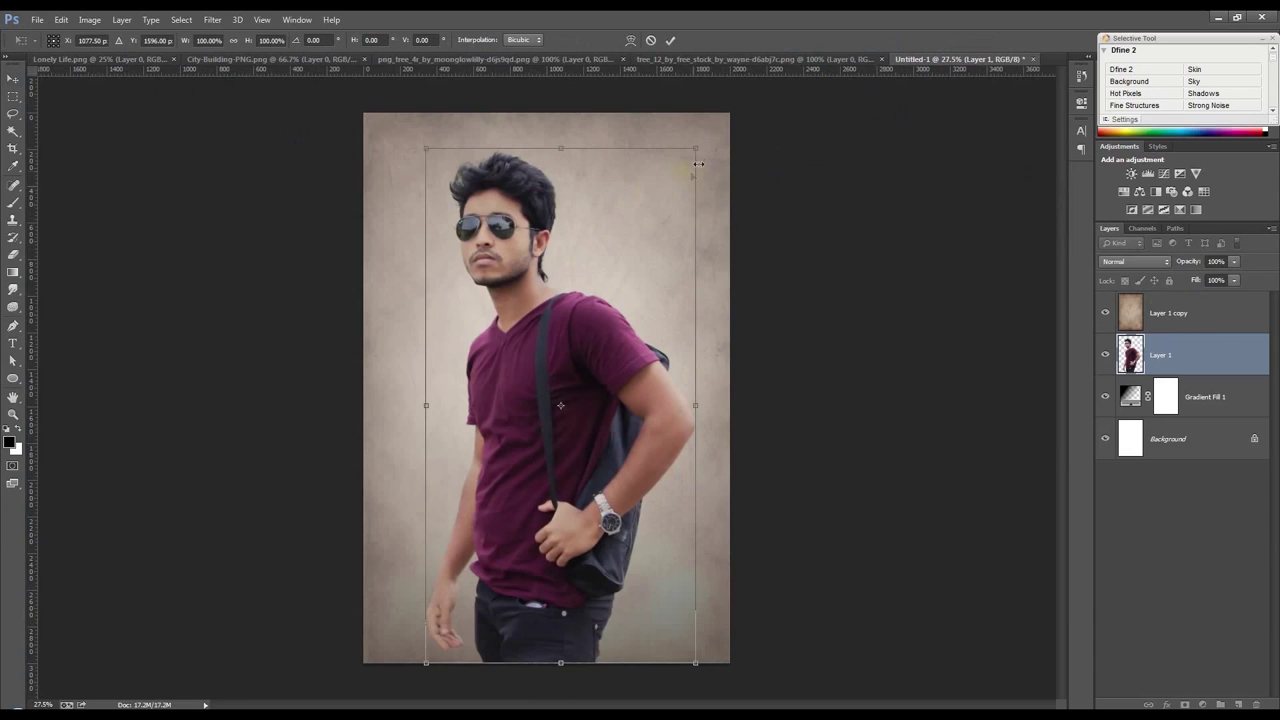
drag(698, 146, 672, 178)
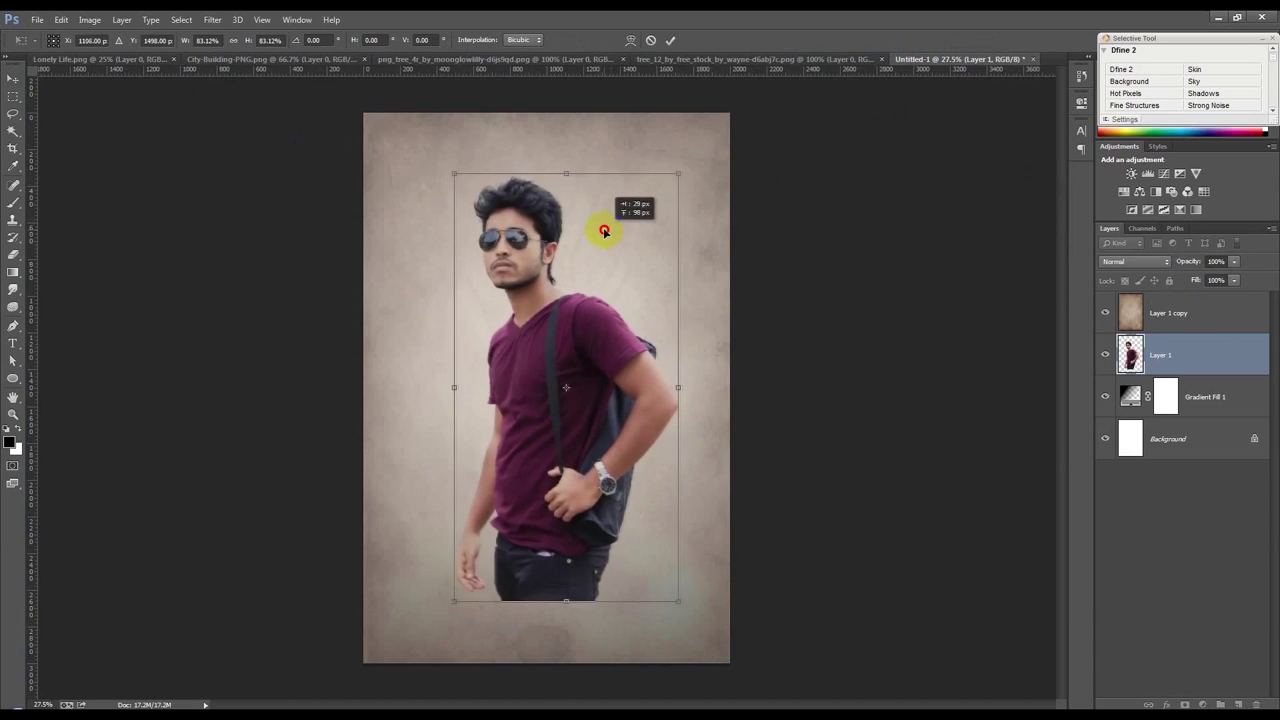
key(Return)
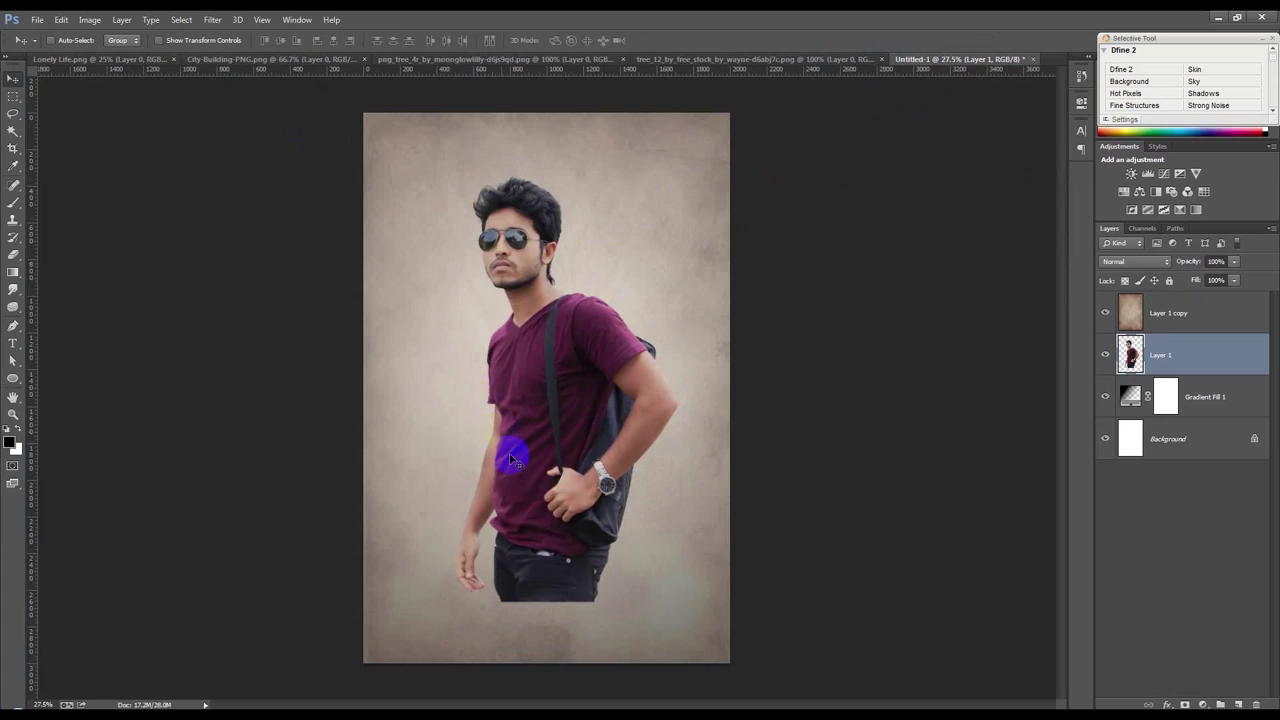
click(495, 401)
Polygonal-lasso from his left hand to right shoulder and below, delete it, and deselect.
alt+scroll(565, 430, up, 1)
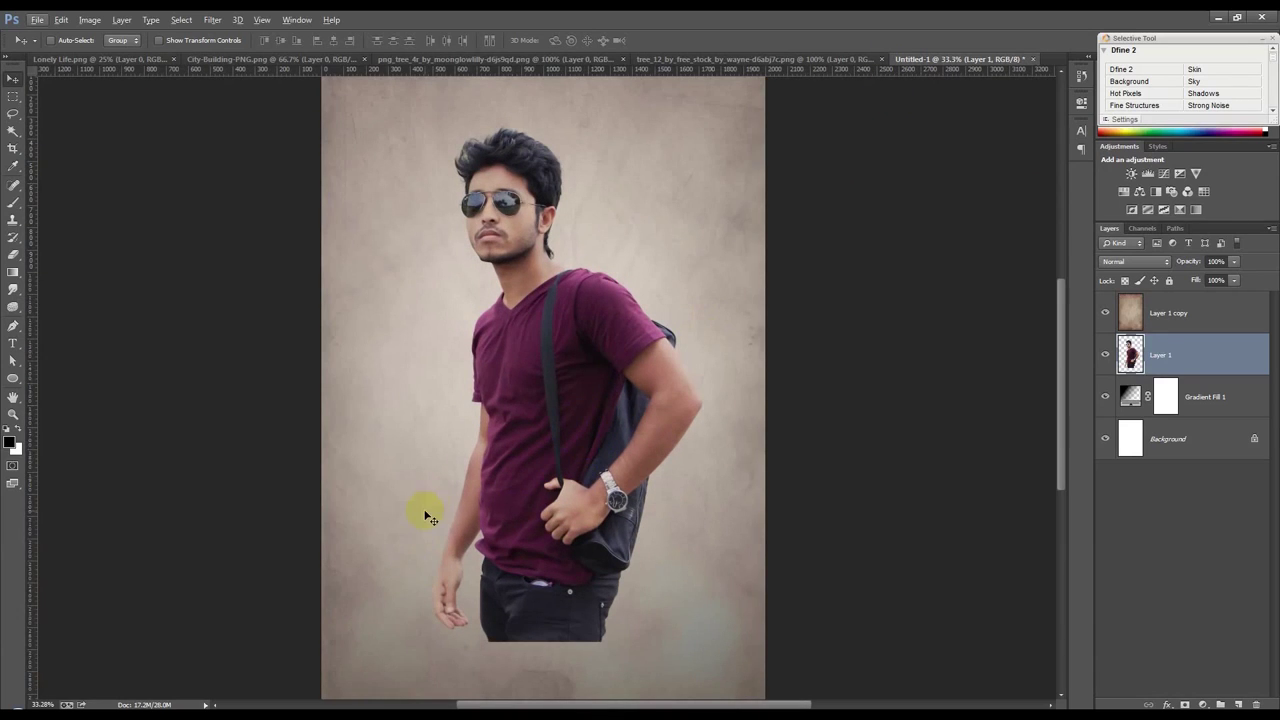
drag(15, 118, 70, 128)
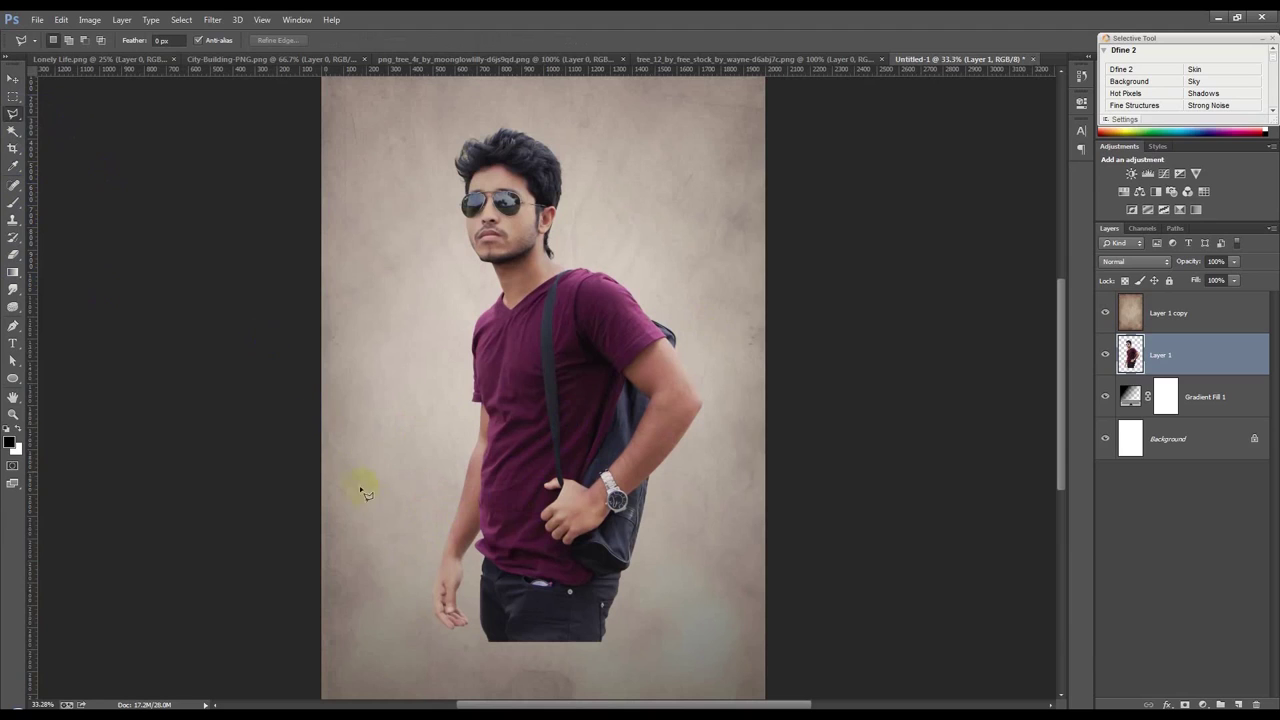
click(433, 551)
mouse_move(697, 308)
mouse_down()
mouse_move(557, 429)
mouse_move(483, 530)
mouse_up()
drag(622, 542, 437, 541)
click(446, 535)
click(695, 266)
click(725, 660)
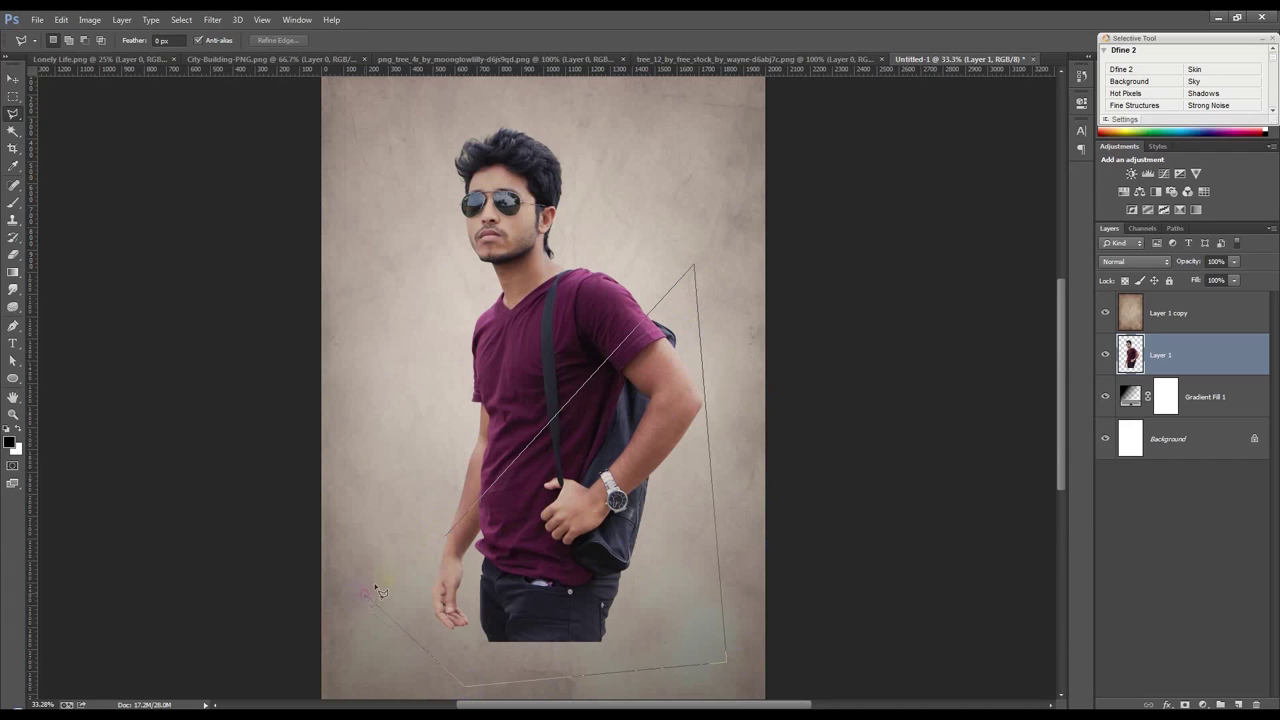
click(446, 536)
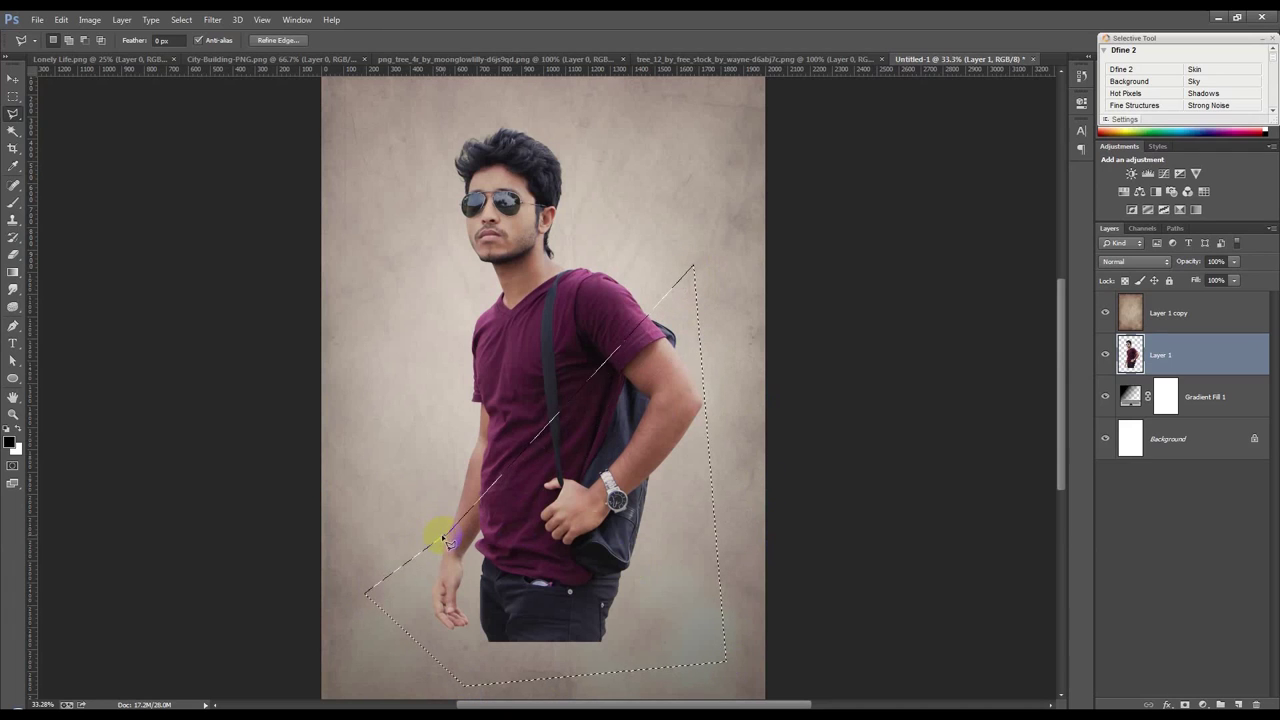
key(Delete)
key(ctrl+d)
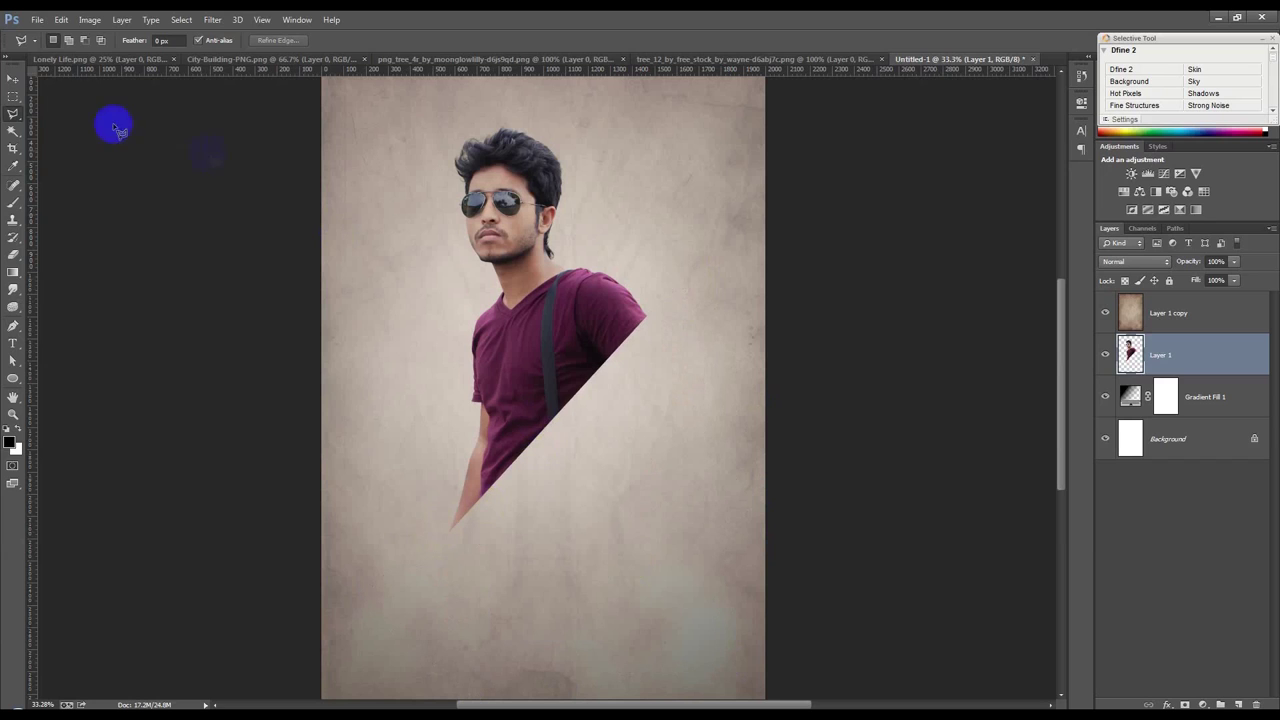
click(13, 78)
Nudge the man slightly and drag a first copy of the city skyline into the poster.
drag(557, 360, 568, 380)
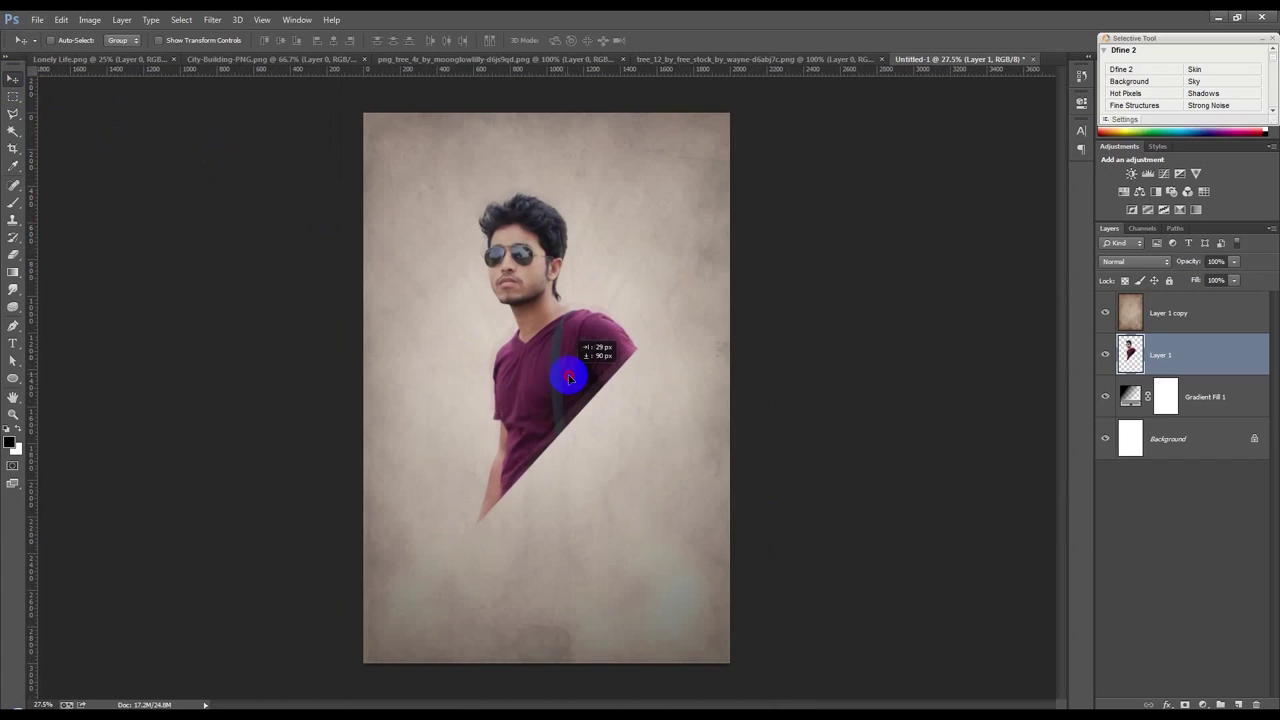
click(250, 60)
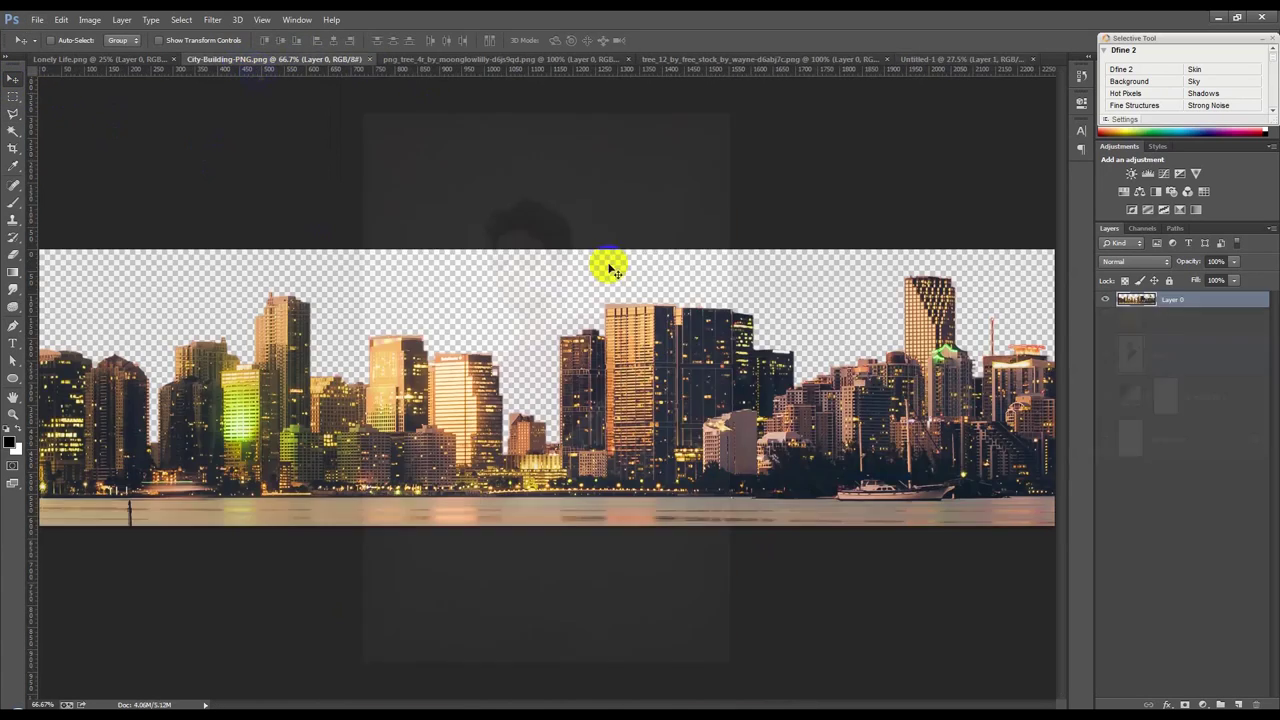
mouse_move(652, 402)
mouse_down()
mouse_move(917, 63)
mouse_move(661, 300)
mouse_move(595, 503)
mouse_up()
key(ctrl+t)
click(651, 40)
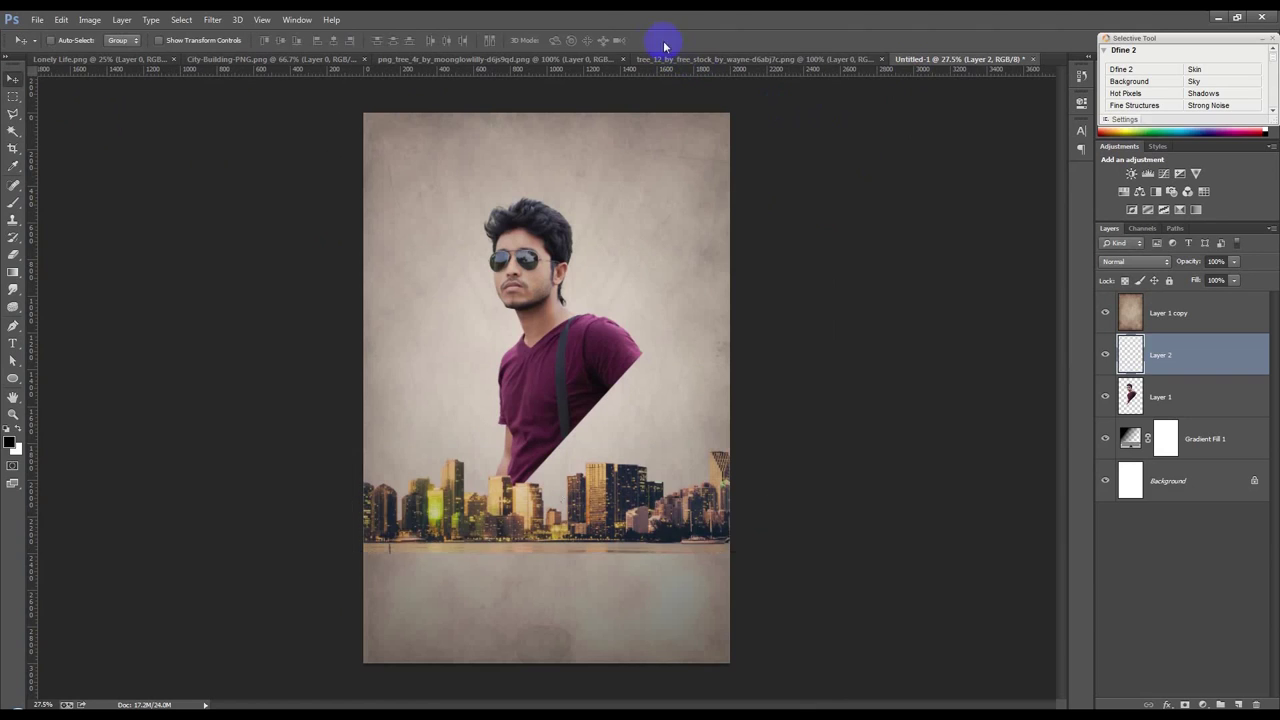
Delete the water strip under the skyline and drag the skyline into the poster.
click(222, 62)
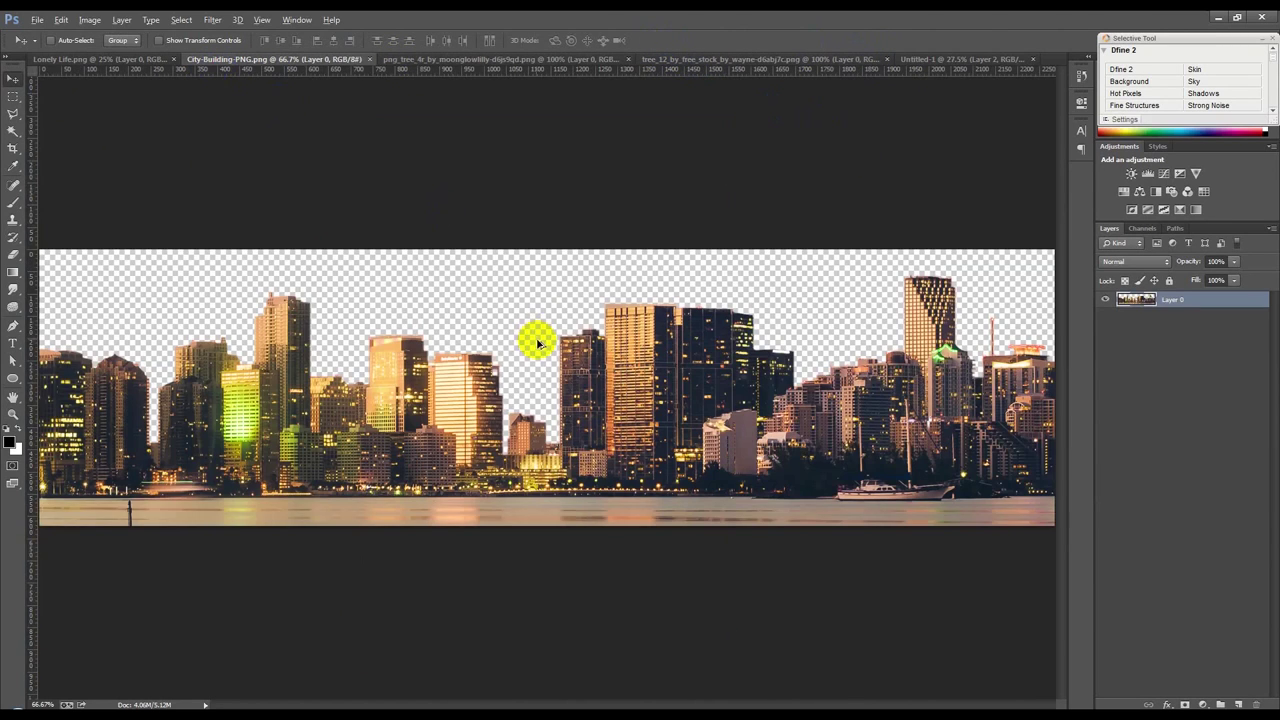
click(13, 96)
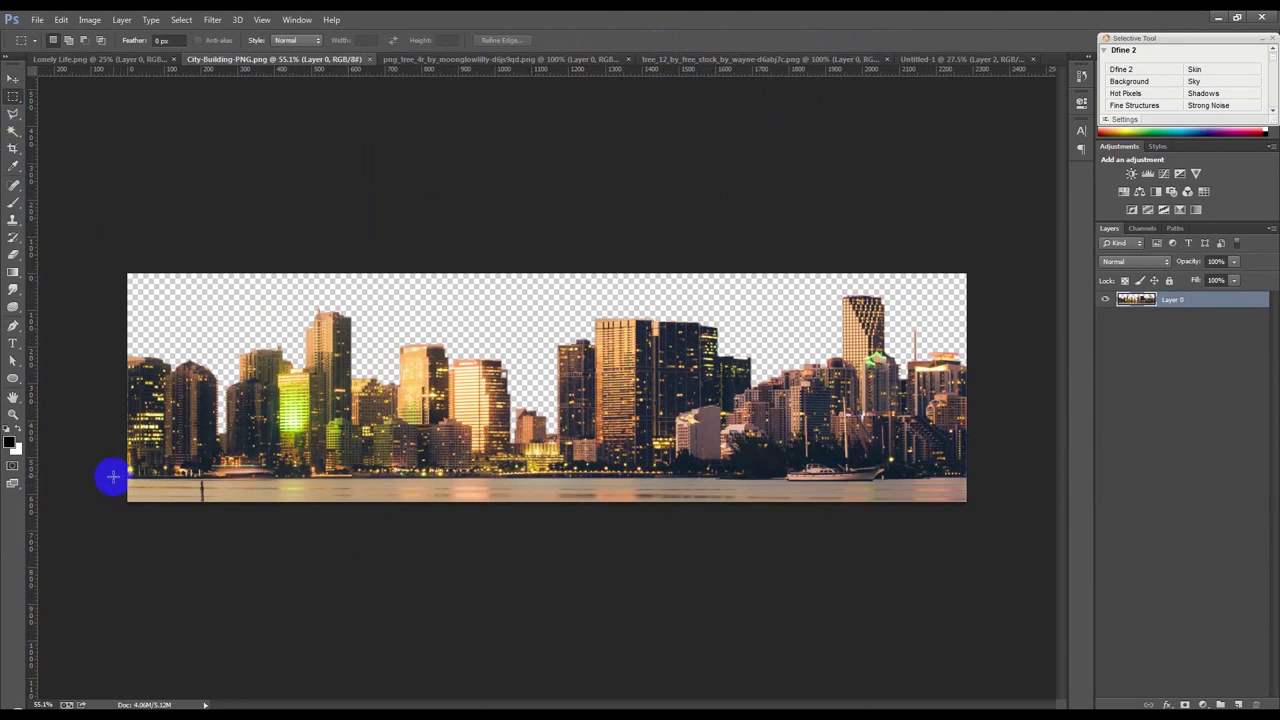
drag(120, 477, 1022, 548)
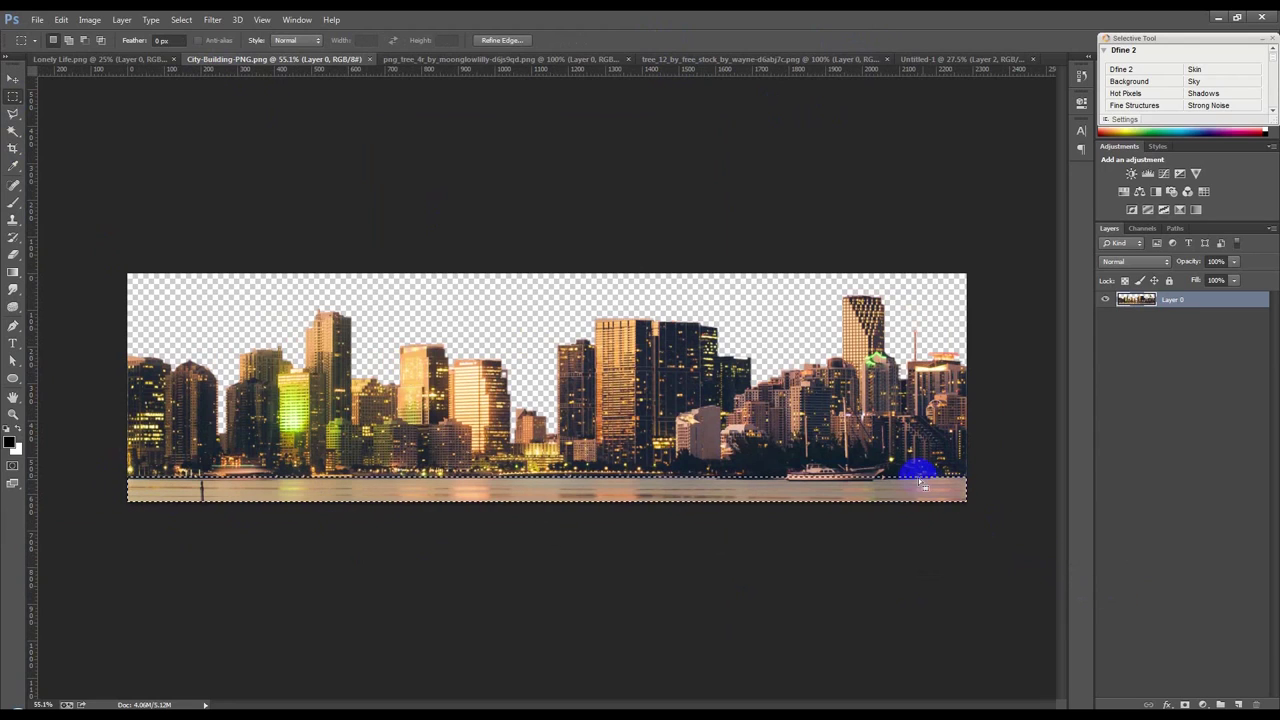
key(Delete)
key(ctrl+d)
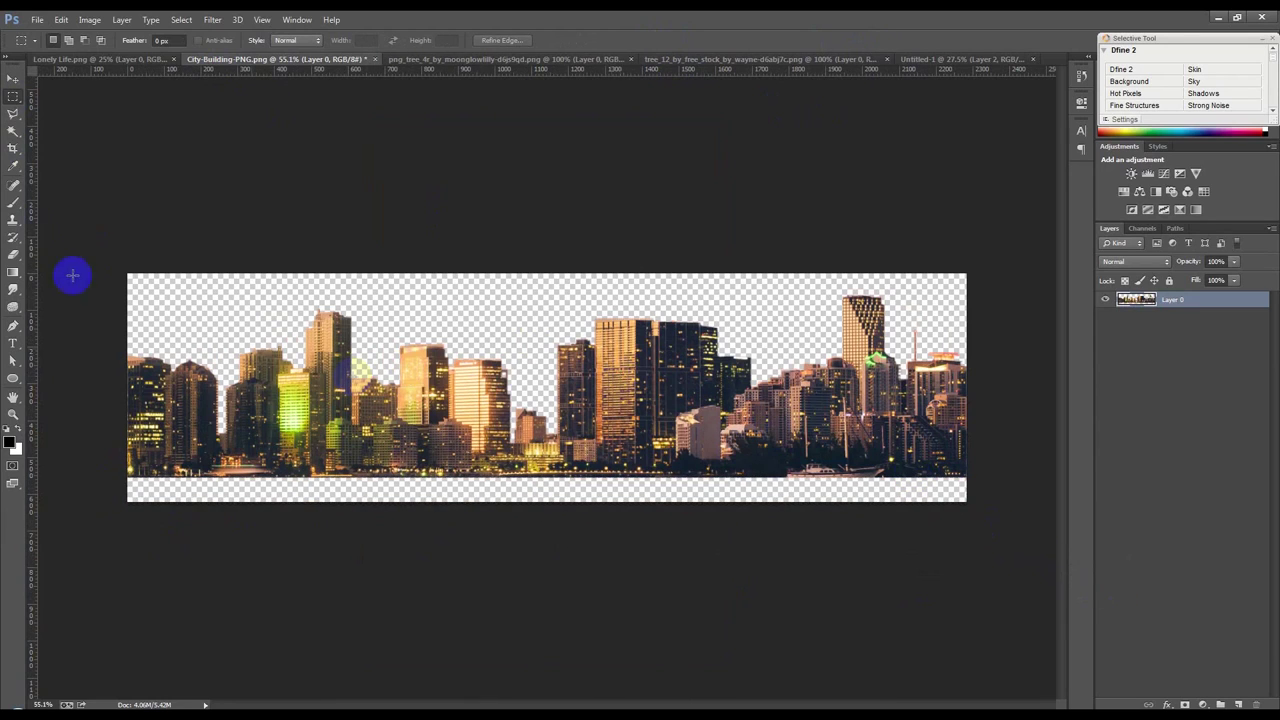
click(13, 78)
drag(521, 383, 624, 300)
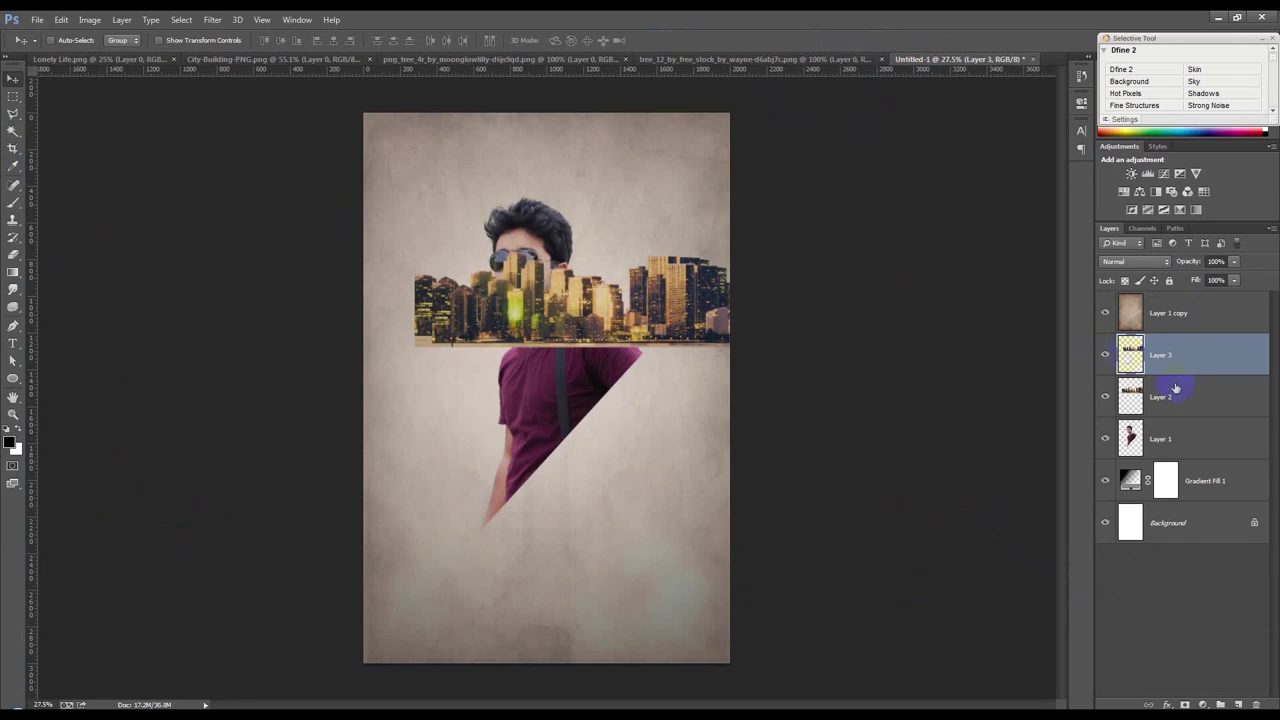
Delete Layer 2, then rotate the Layer 3 skyline about 120° beside the arm.
click(1176, 392)
key(Delete)
click(1174, 371)
key(ctrl+t)
mouse_move(903, 391)
mouse_down()
mouse_move(766, 543)
mouse_move(416, 501)
mouse_up()
drag(600, 423, 610, 498)
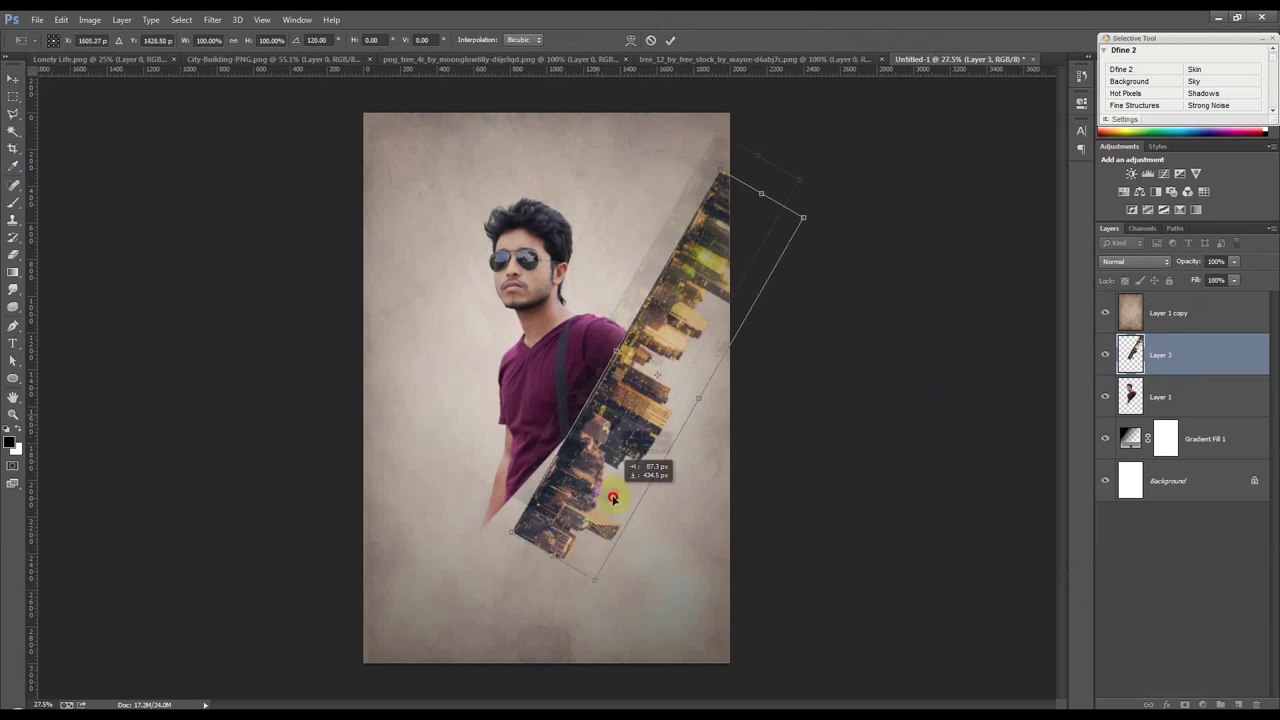
scroll(611, 498, up, 3)
Tilt the skyline to about 132.5° and shrink it to roughly 31% along the shoulder edge.
drag(857, 449, 843, 471)
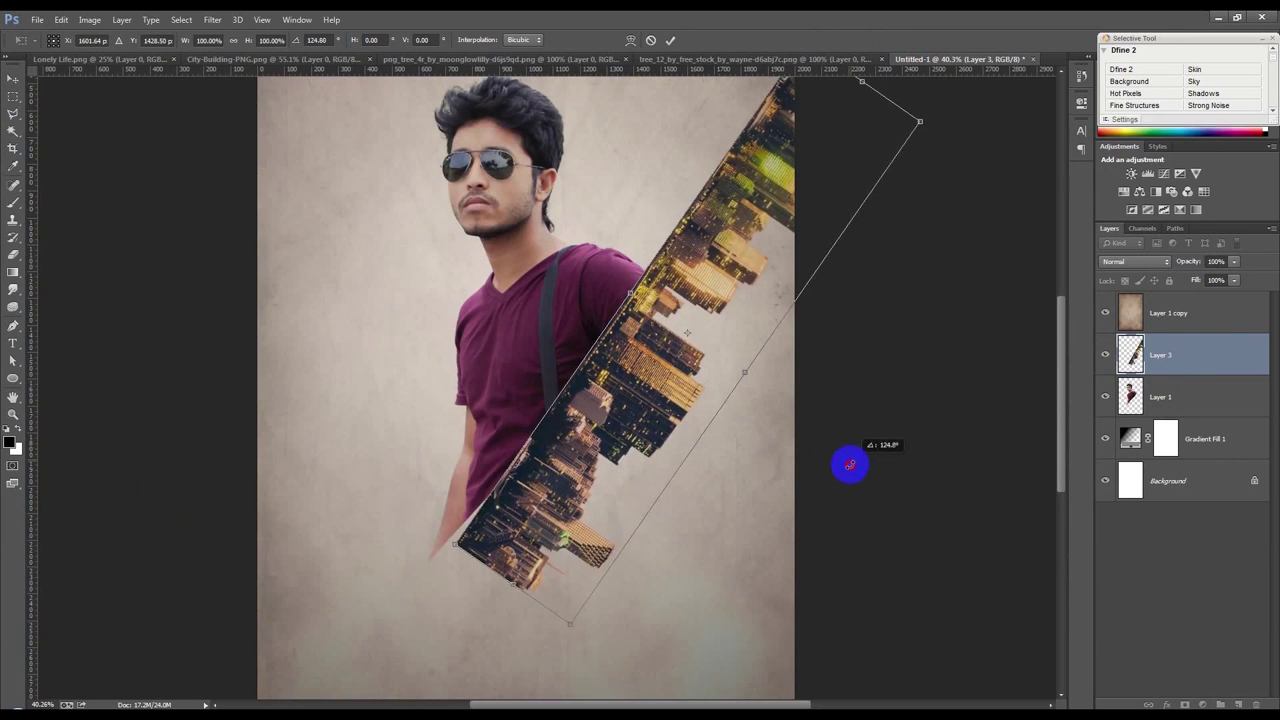
drag(692, 388, 675, 428)
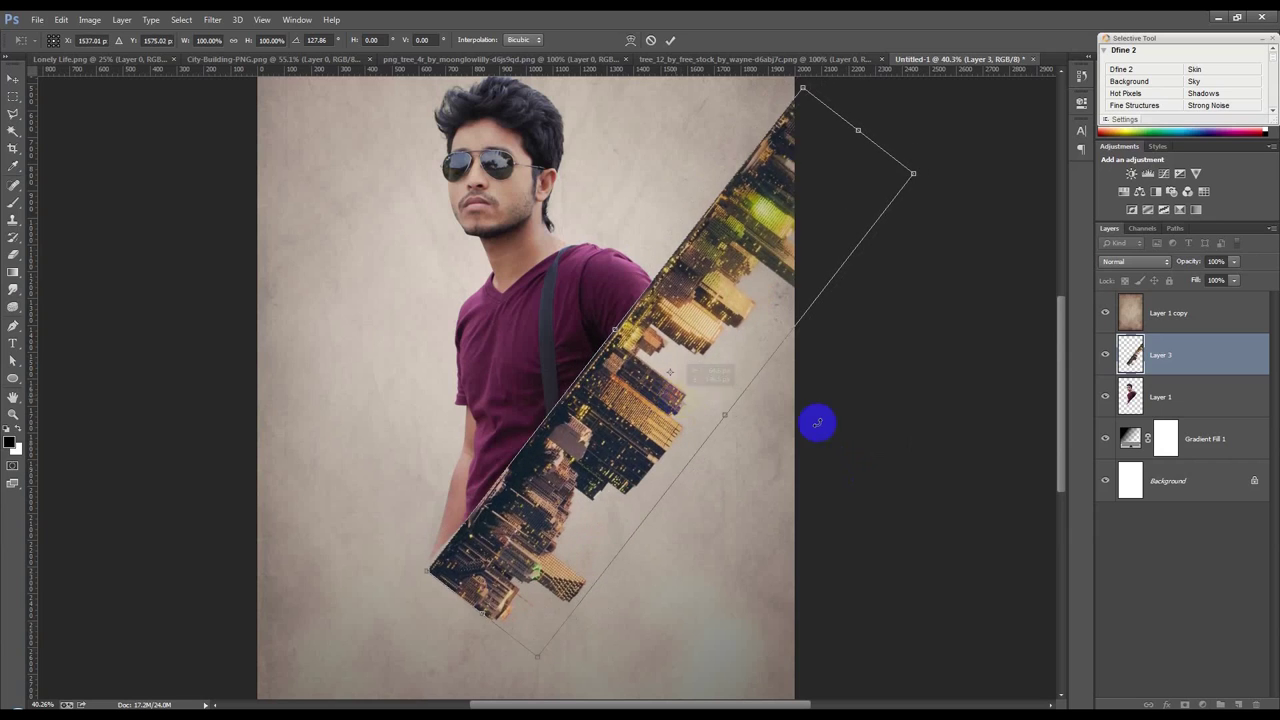
drag(817, 423, 878, 264)
mouse_move(929, 193)
mouse_down()
mouse_move(691, 382)
mouse_move(691, 365)
mouse_up()
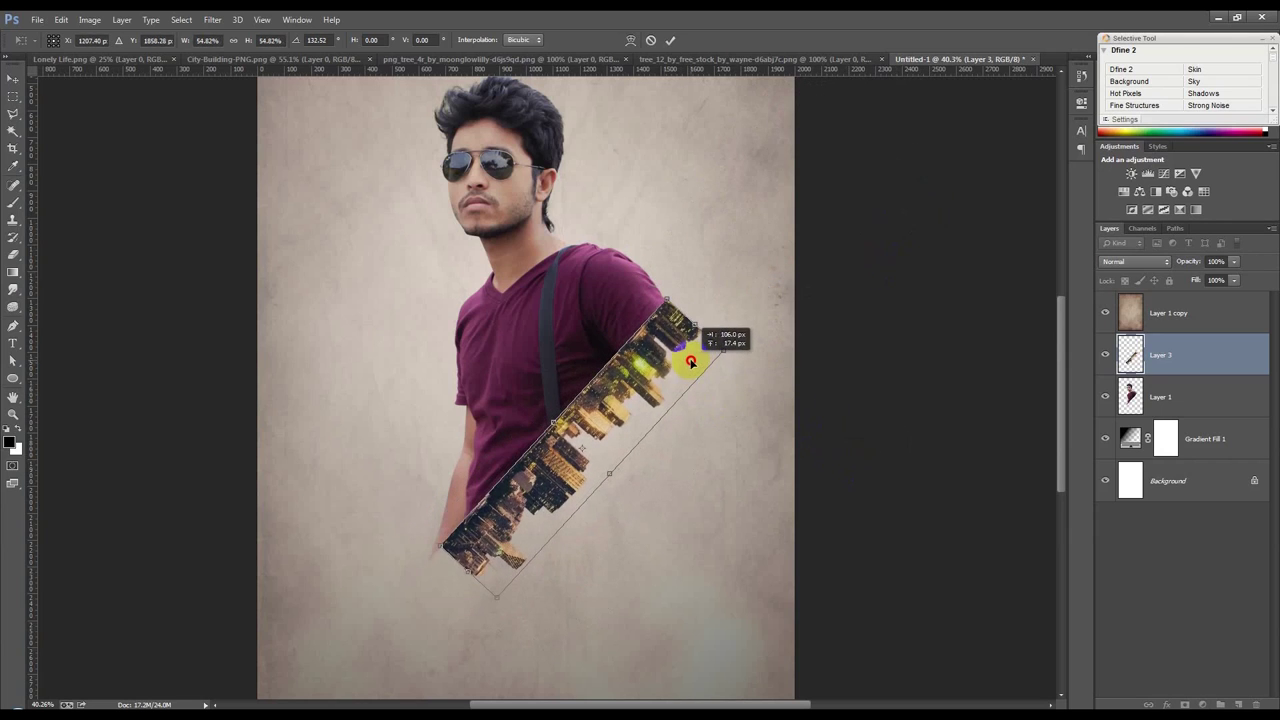
drag(493, 599, 483, 612)
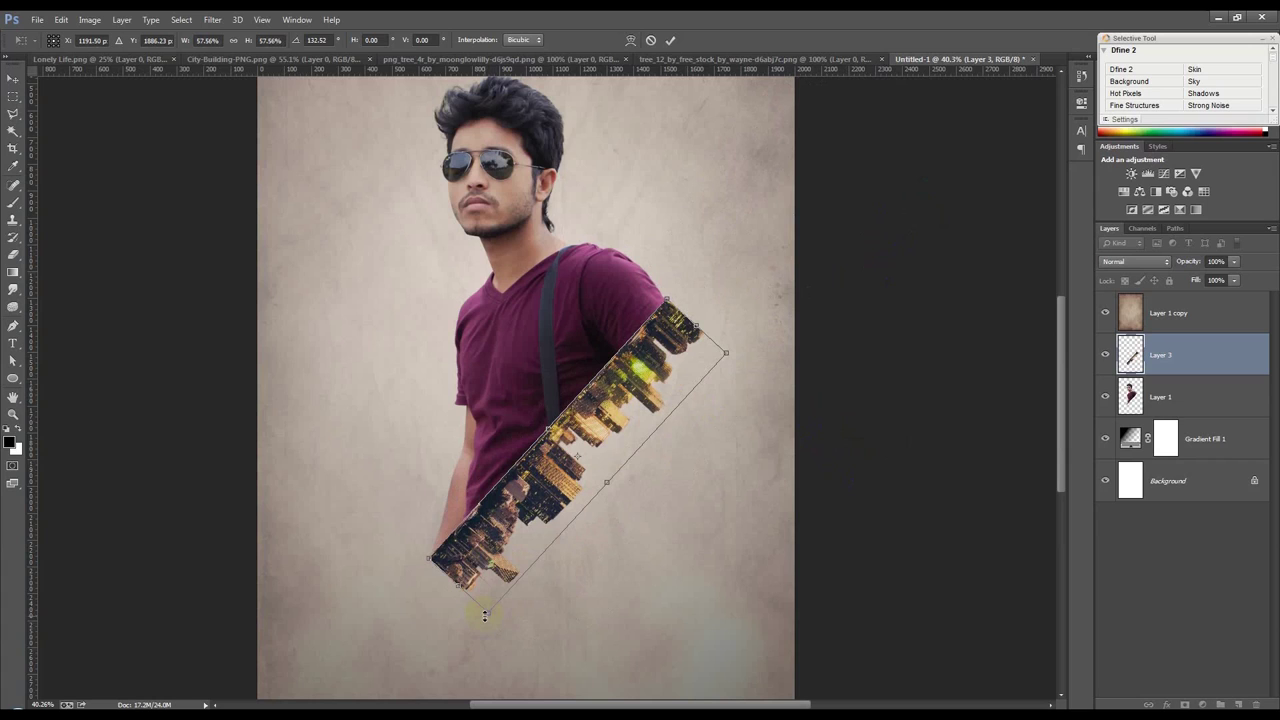
drag(490, 616, 584, 452)
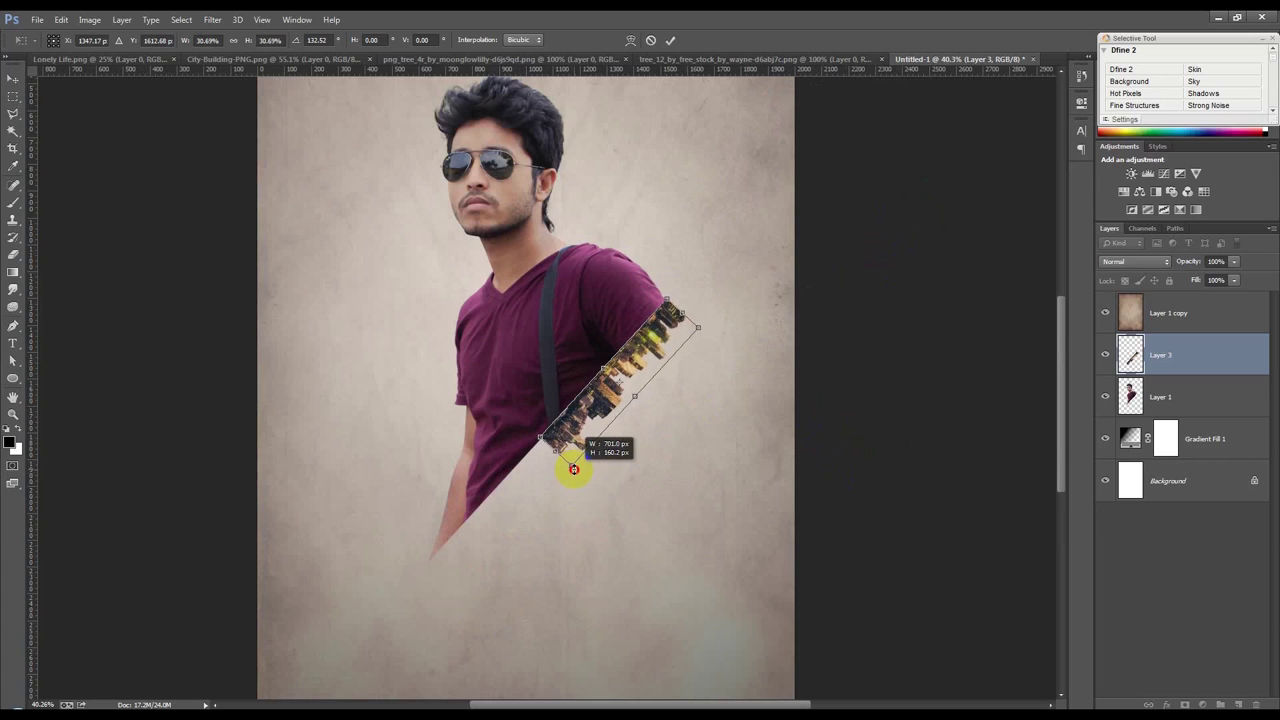
click(670, 40)
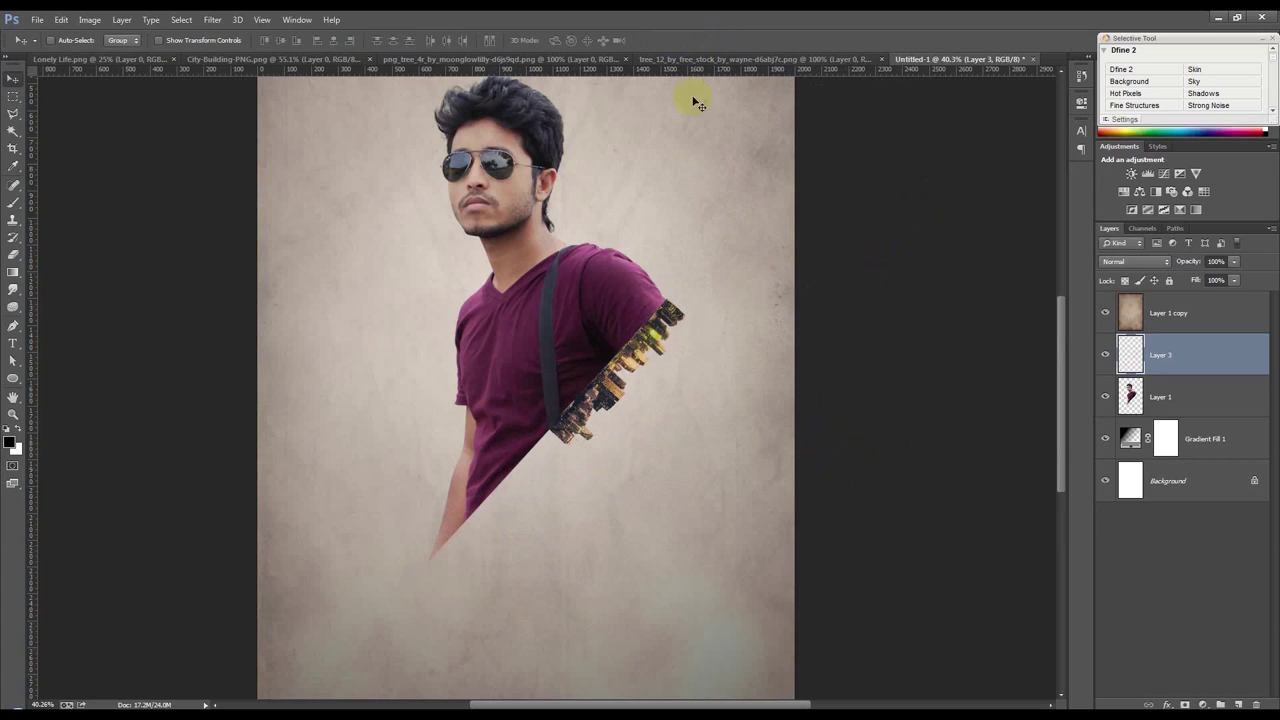
Copy the city strip further down the arm, align it, and merge both strips into one layer.
mouse_move(736, 288)
mouse_down()
mouse_move(637, 473)
mouse_move(635, 455)
mouse_up()
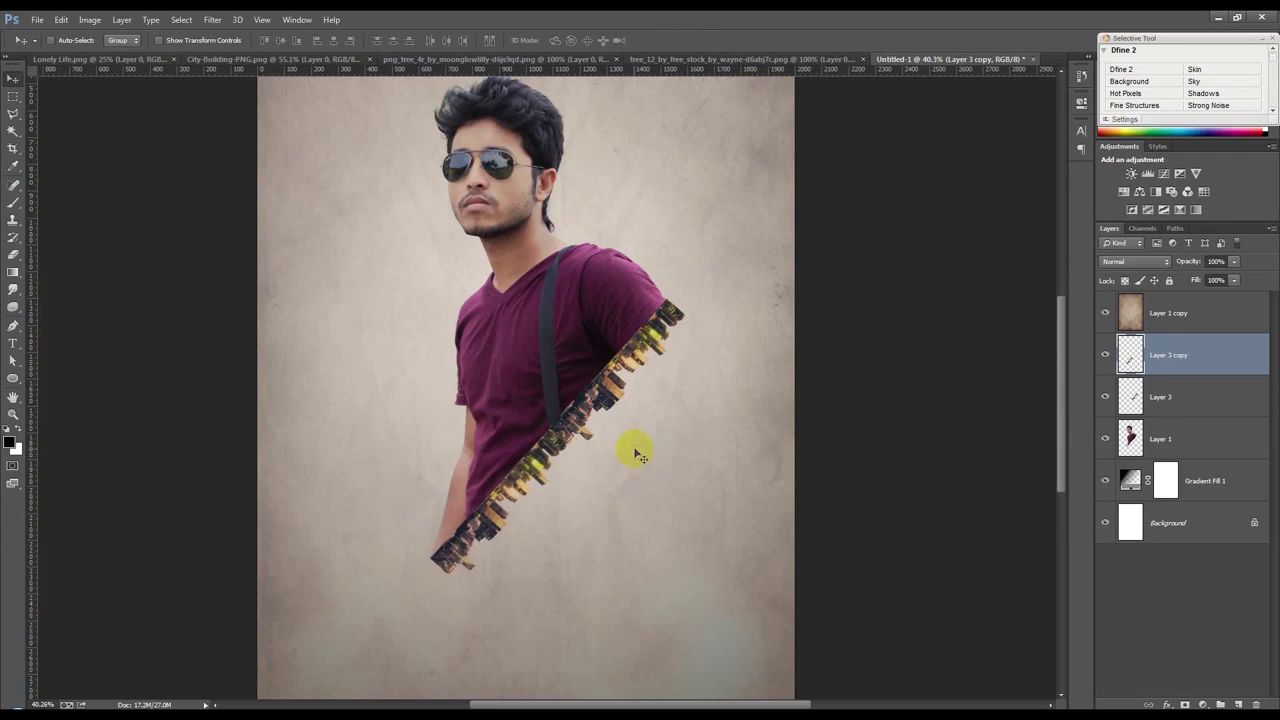
scroll(532, 517, up, 3)
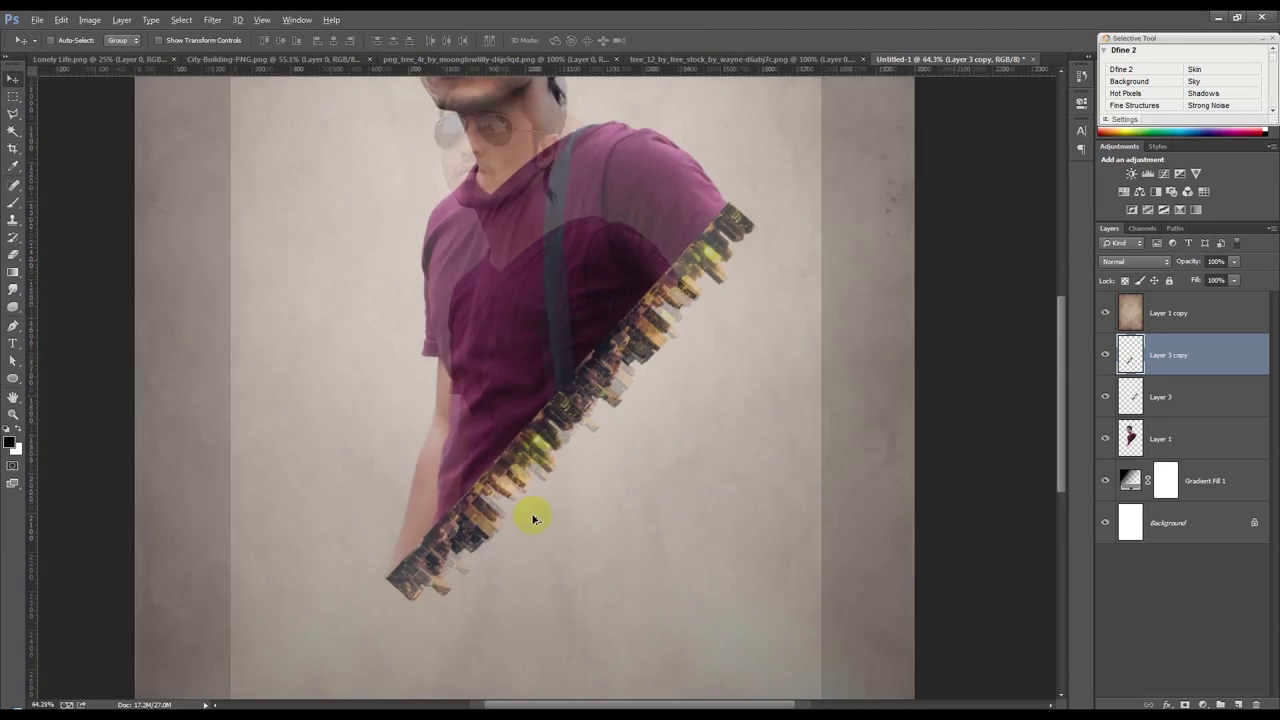
drag(590, 511, 589, 505)
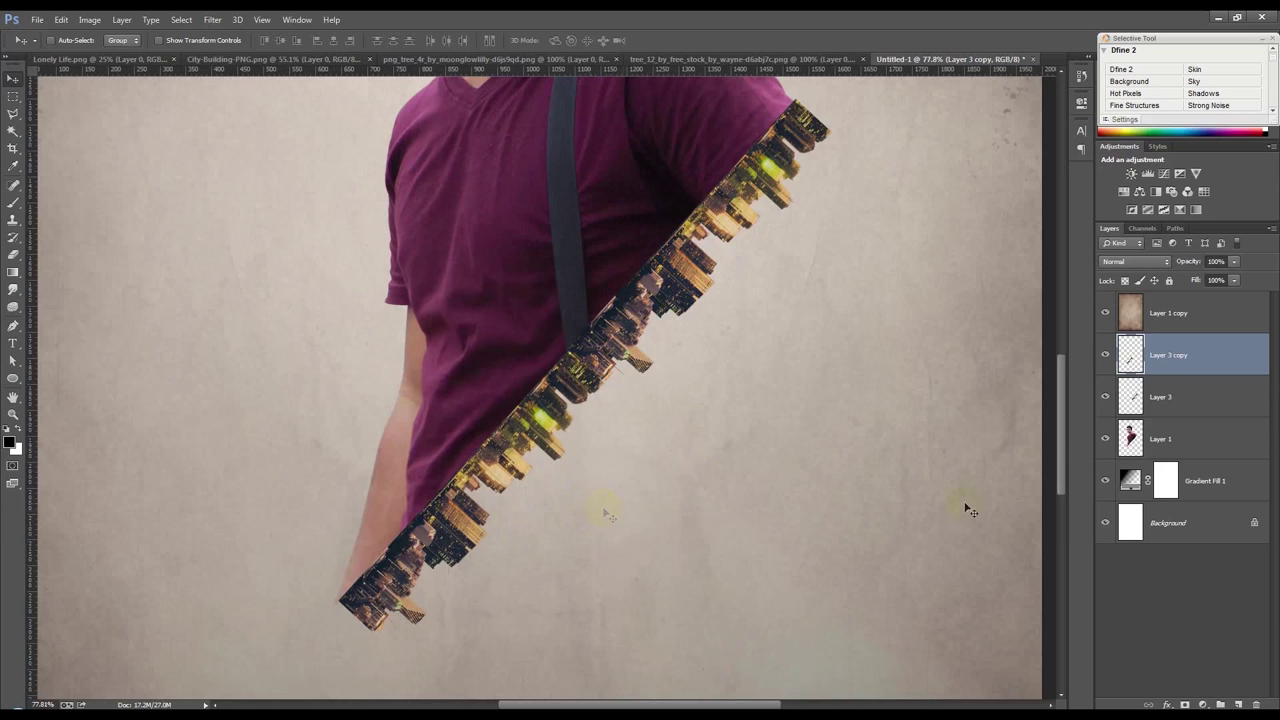
shift+click(1185, 403)
key(ctrl+e)
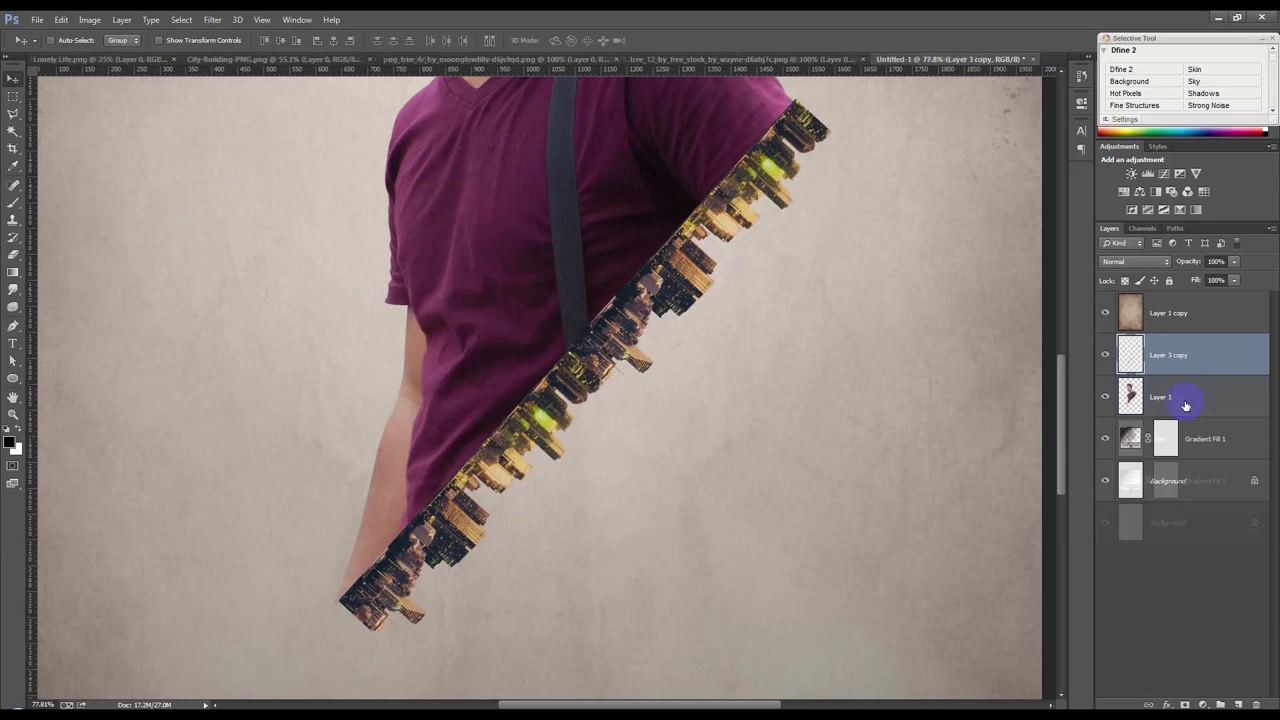
scroll(857, 125, up, 2)
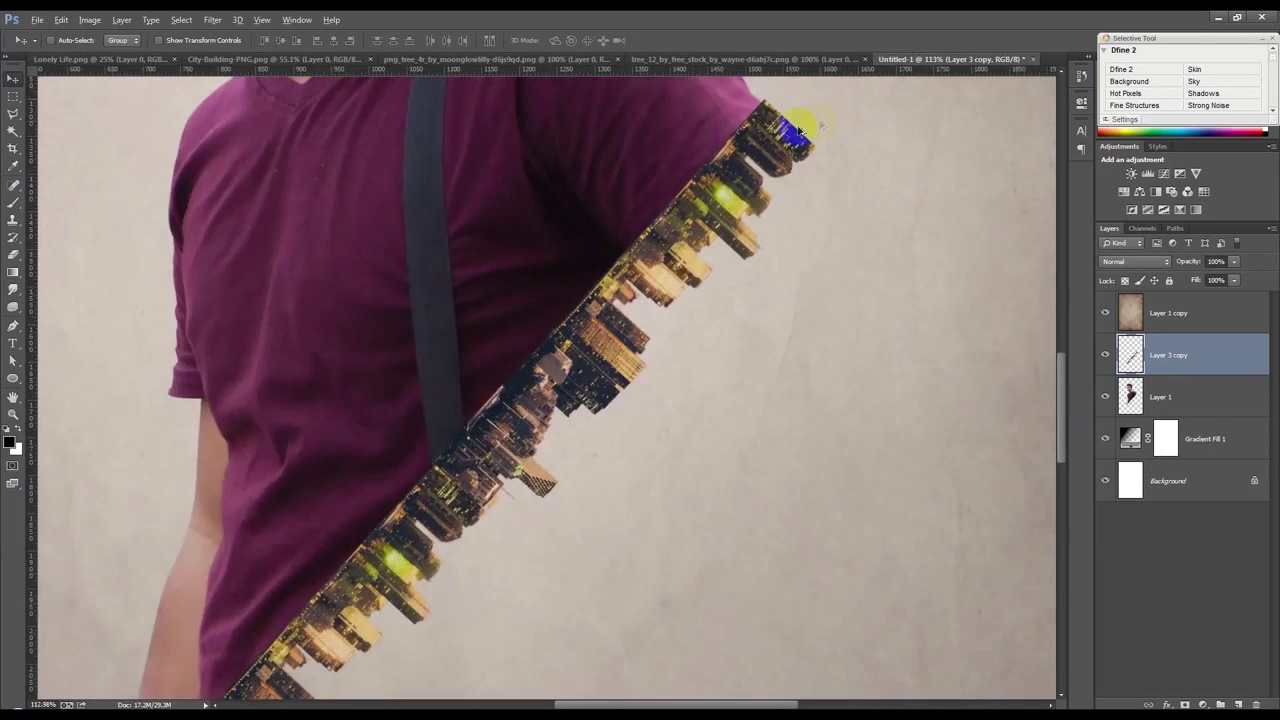
scroll(780, 300, up, 2)
scroll(768, 327, up, 2)
Nudge the strip down and lasso-delete the buildings poking past the sleeve.
drag(765, 322, 757, 368)
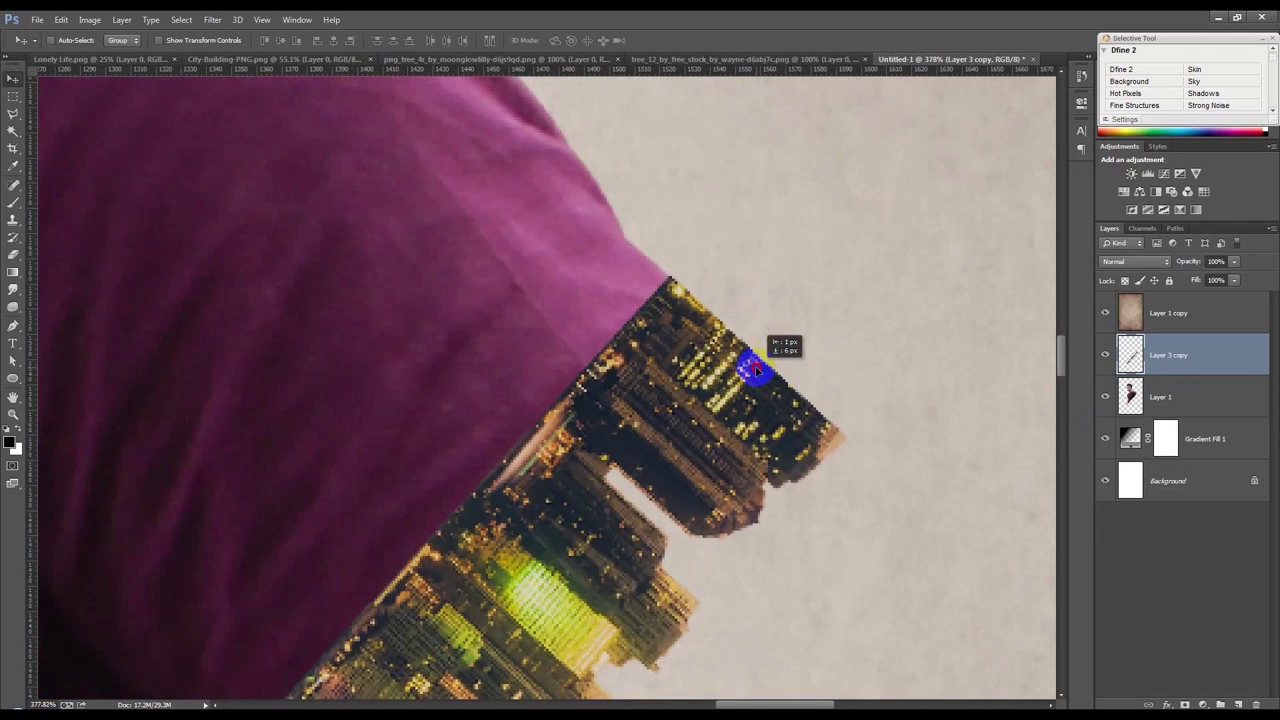
click(13, 113)
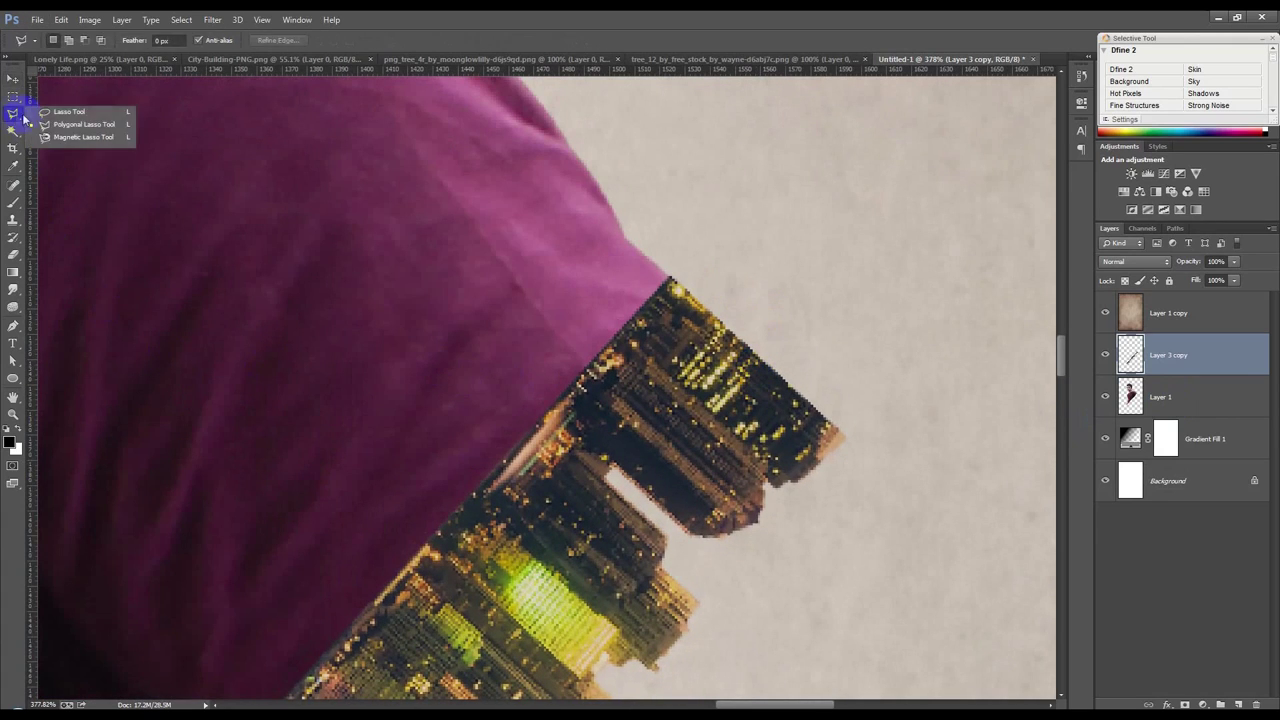
click(60, 114)
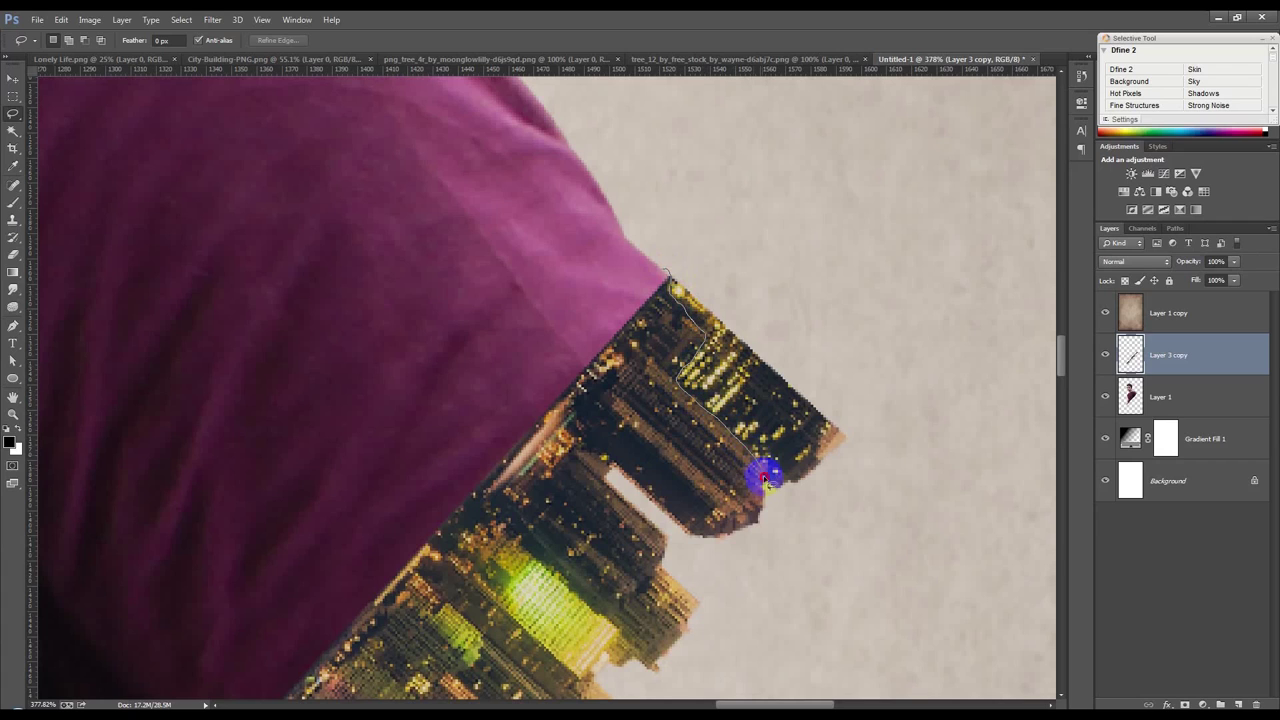
drag(816, 536, 671, 234)
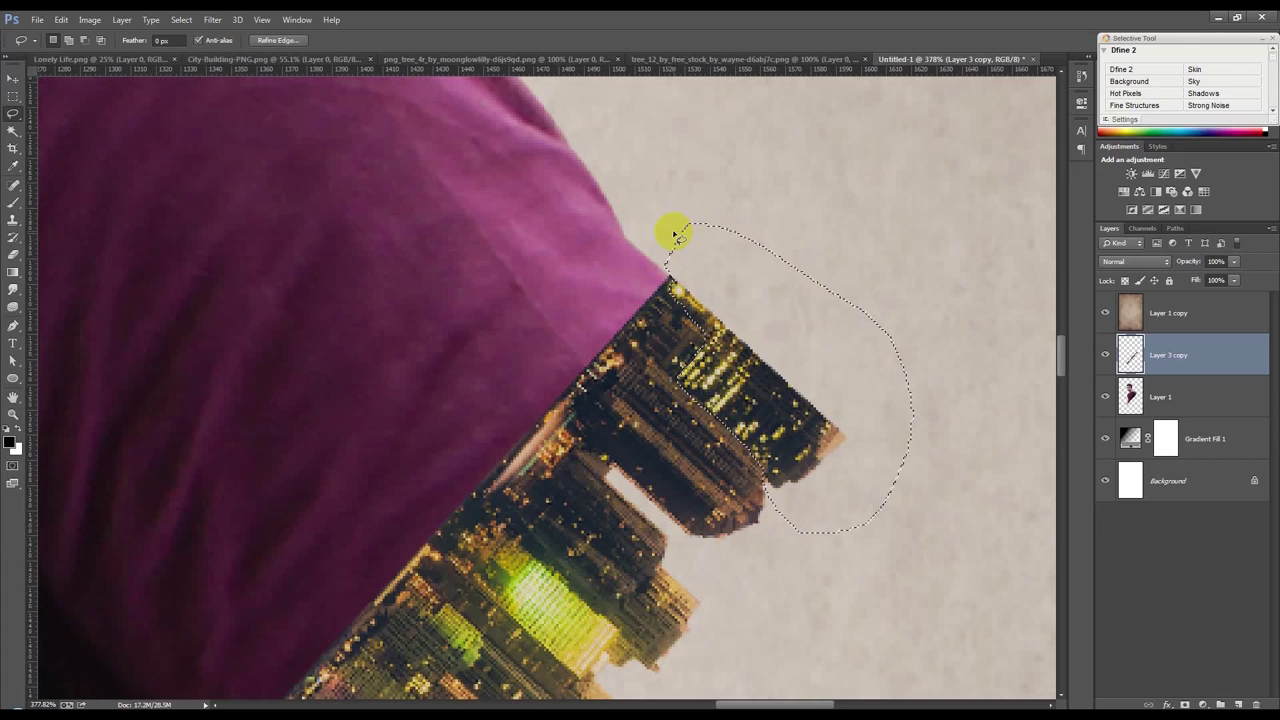
key(Delete)
key(ctrl+d)
Enlarge the city strip to about 102% and realign it along the arm edge.
scroll(743, 268, down, 3)
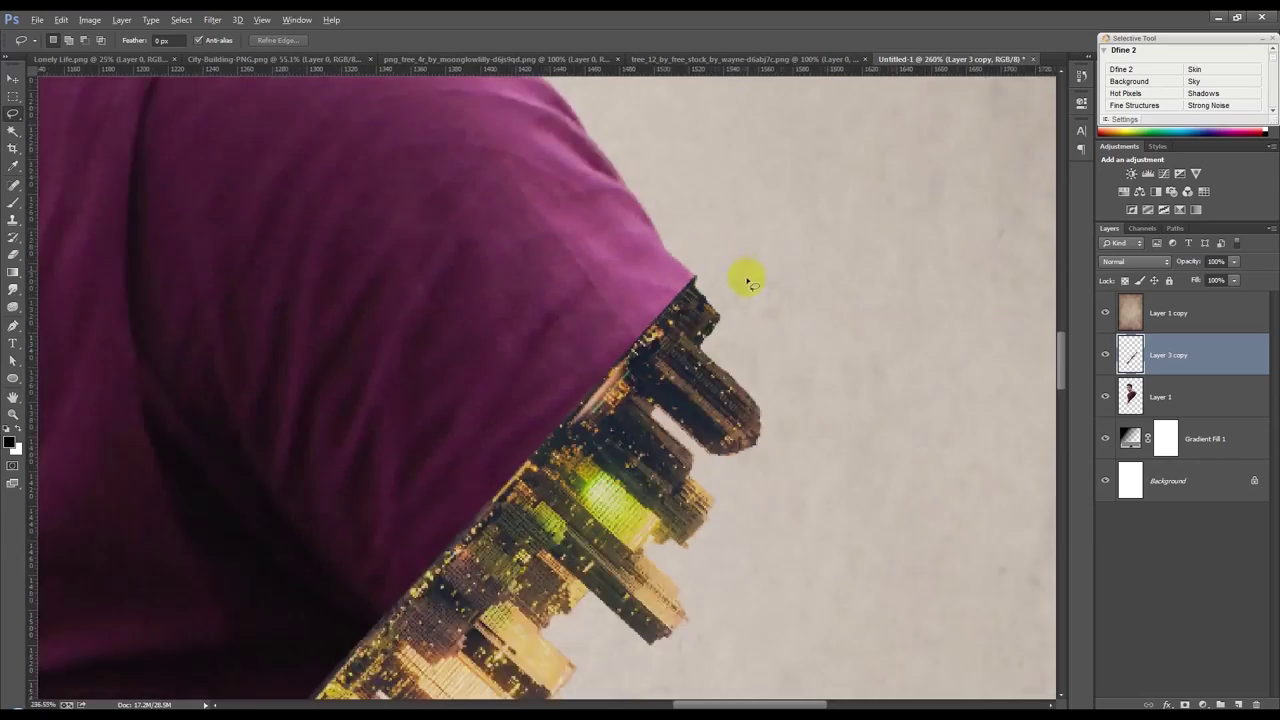
scroll(743, 274, down, 3)
scroll(717, 433, down, 2)
scroll(691, 451, up, 3)
mouse_move(500, 455)
mouse_down()
mouse_move(612, 442)
mouse_move(708, 400)
mouse_up()
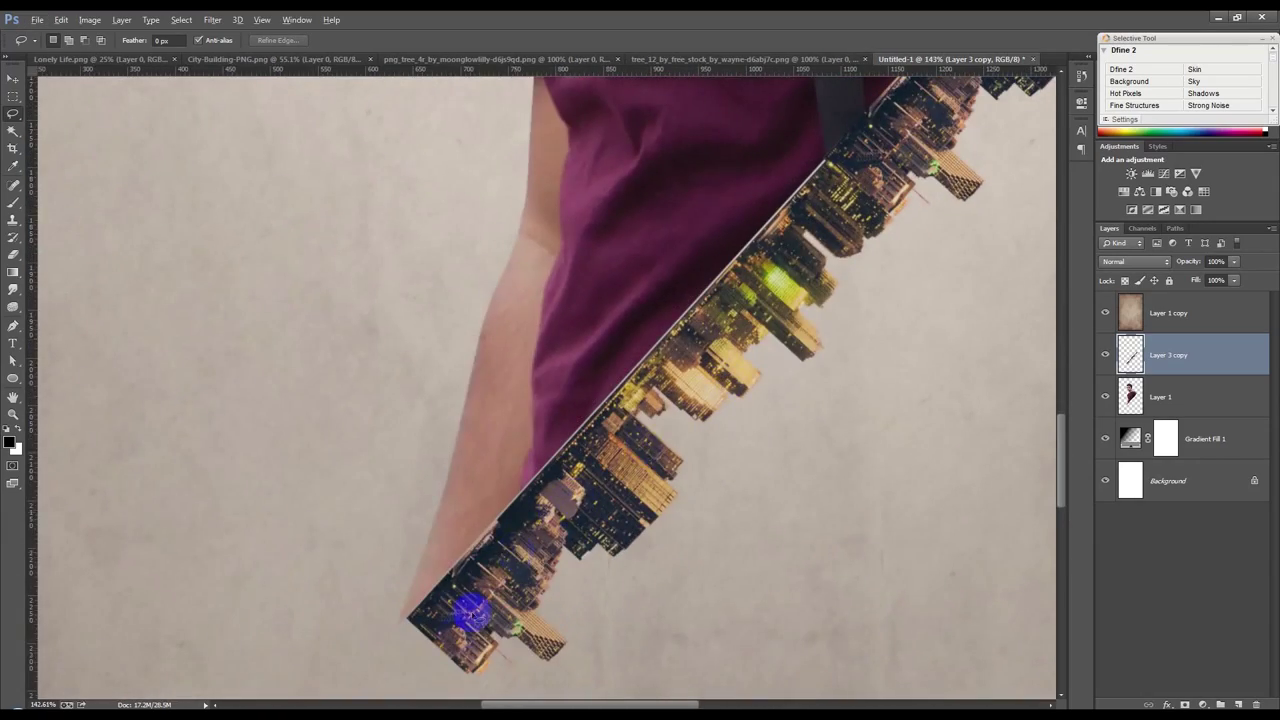
scroll(458, 618, up, 1)
scroll(480, 600, up, 1)
scroll(500, 520, up, 1)
key(ctrl+t)
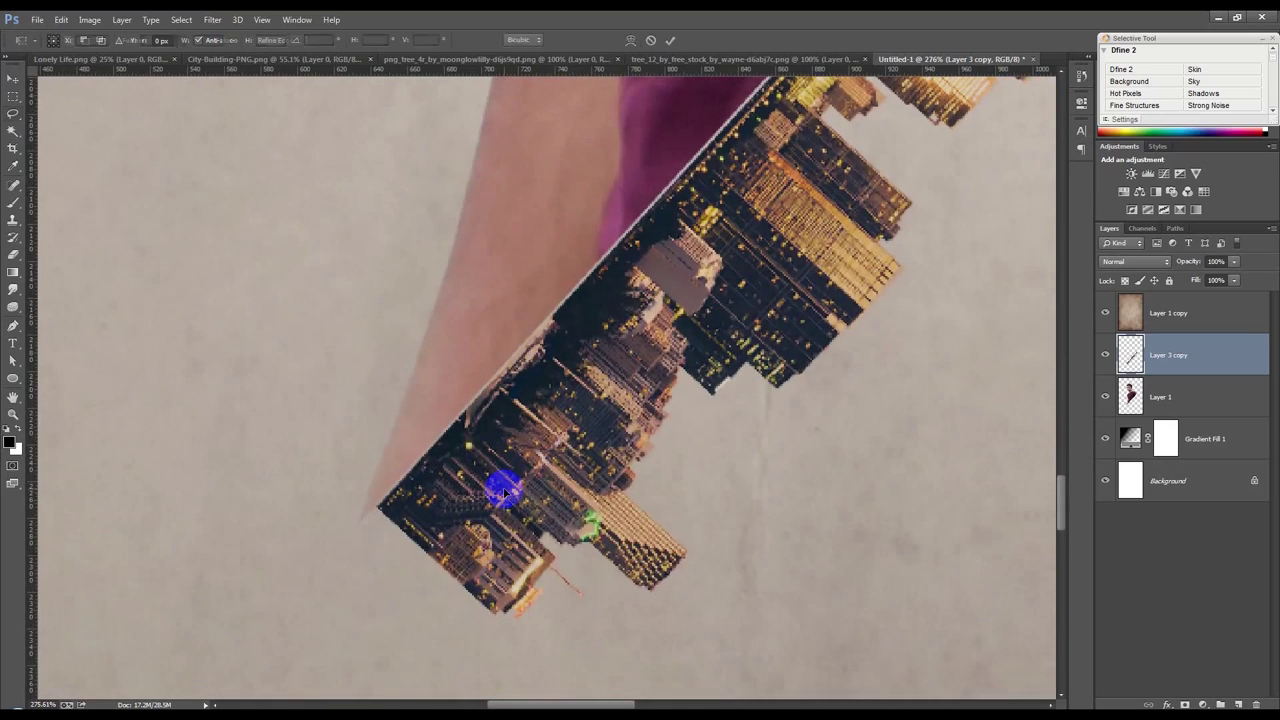
drag(375, 625, 326, 633)
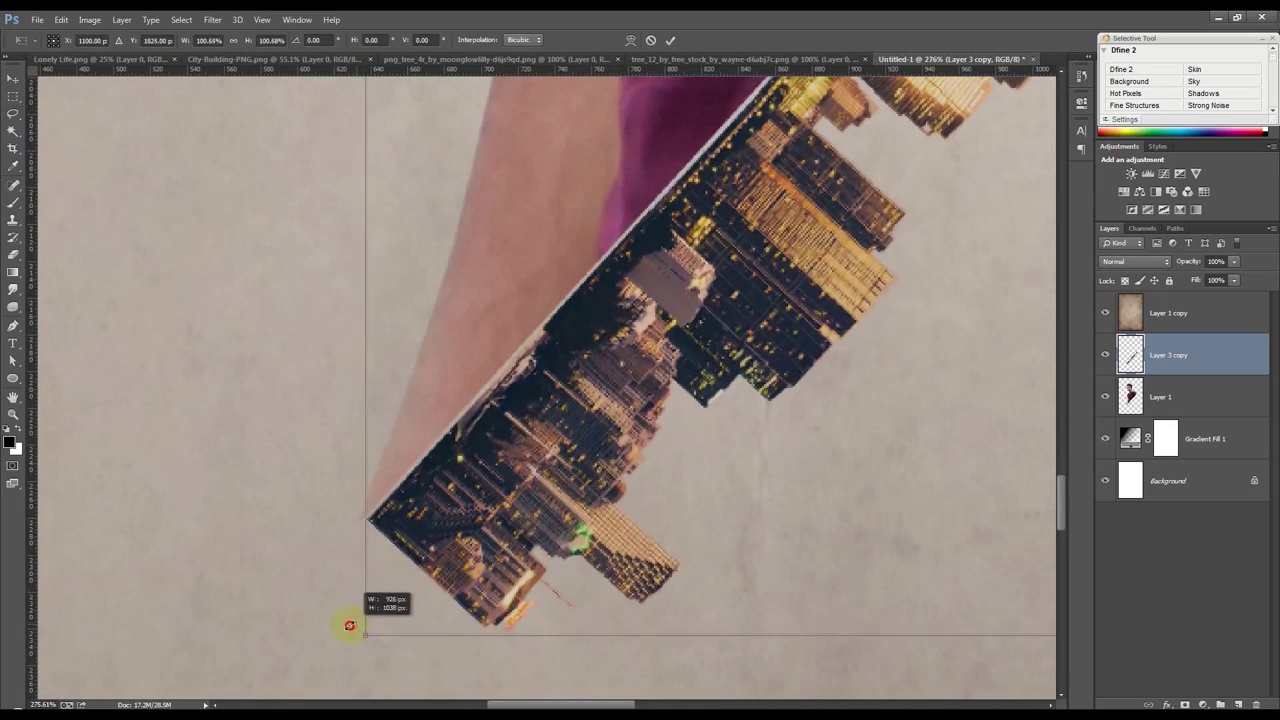
drag(326, 633, 314, 637)
drag(408, 580, 403, 590)
key(Return)
Lasso the overhanging buildings at the strip's bottom tip so it ends at the hand.
key(l)
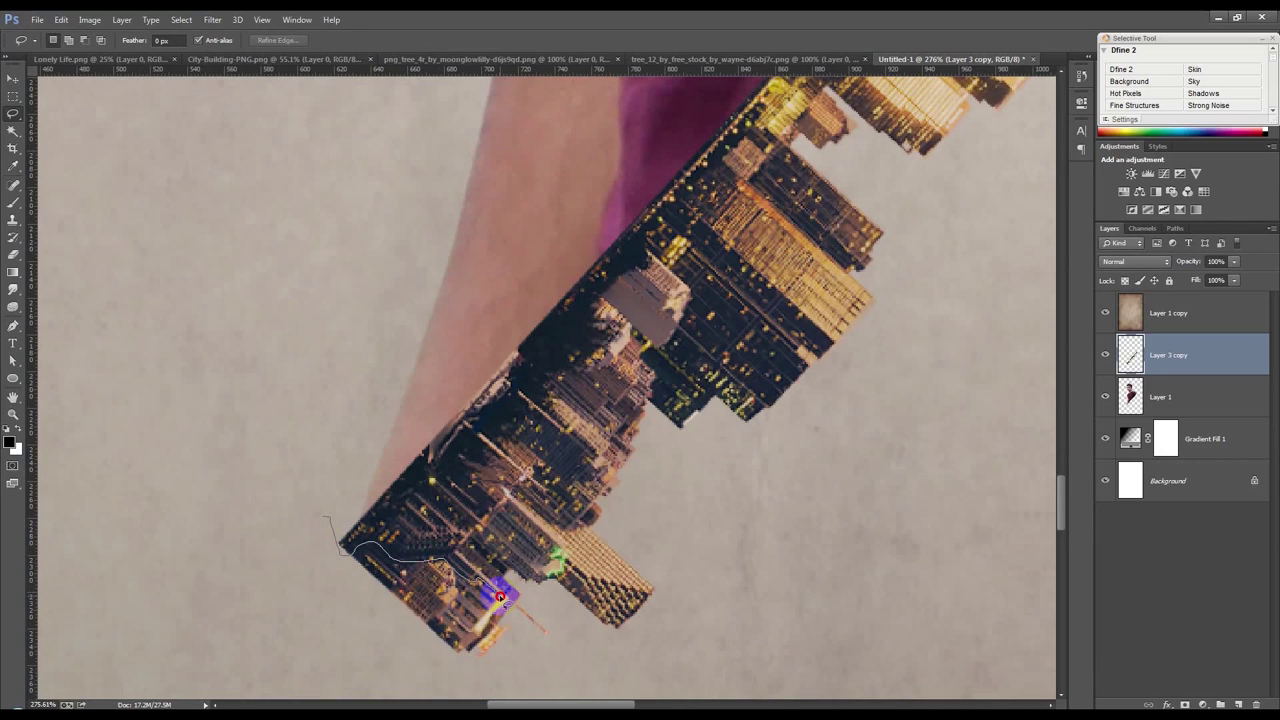
drag(500, 597, 498, 594)
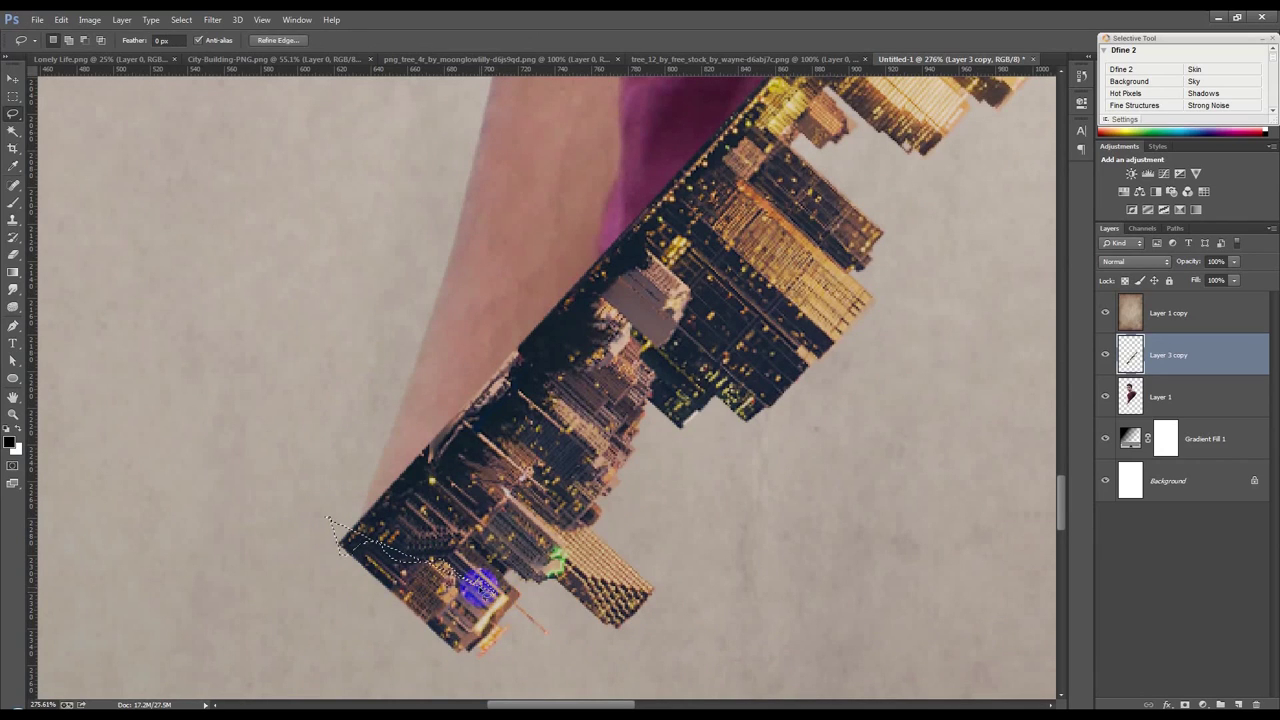
click(333, 559)
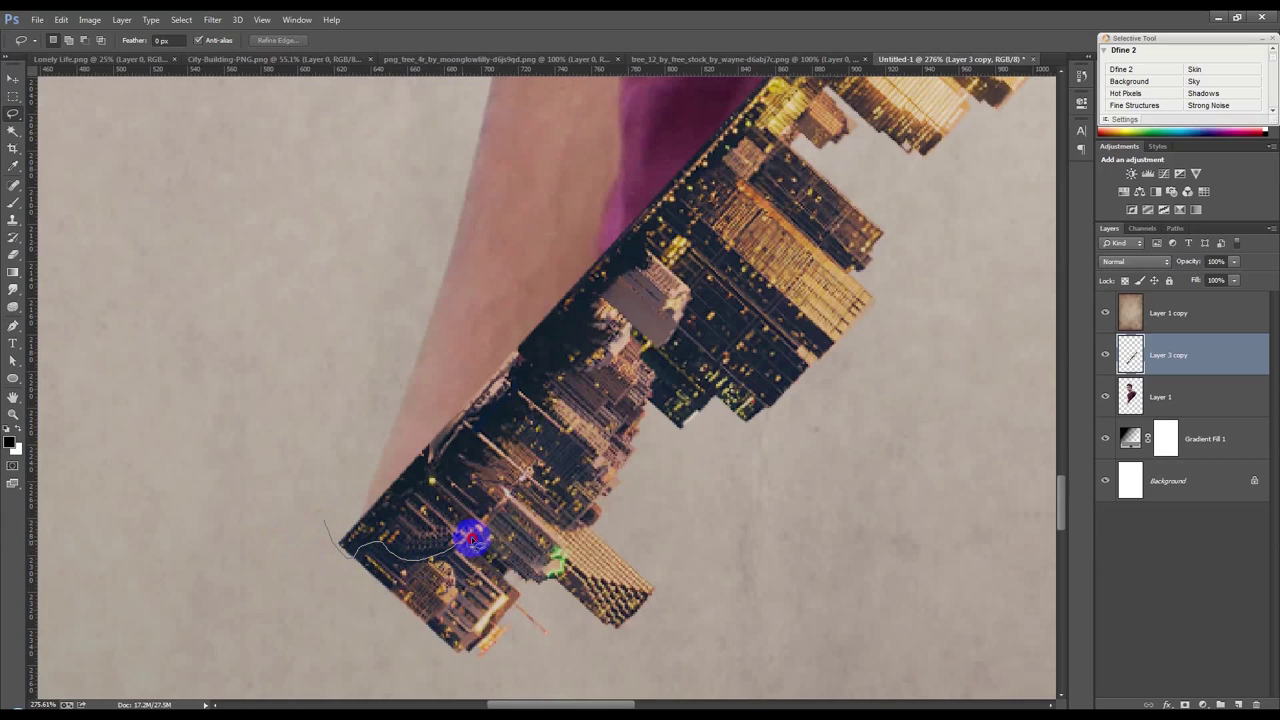
drag(514, 701, 202, 540)
key(ctrl+d)
scroll(192, 430, down, 2)
scroll(192, 430, down, 2)
scroll(190, 430, down, 2)
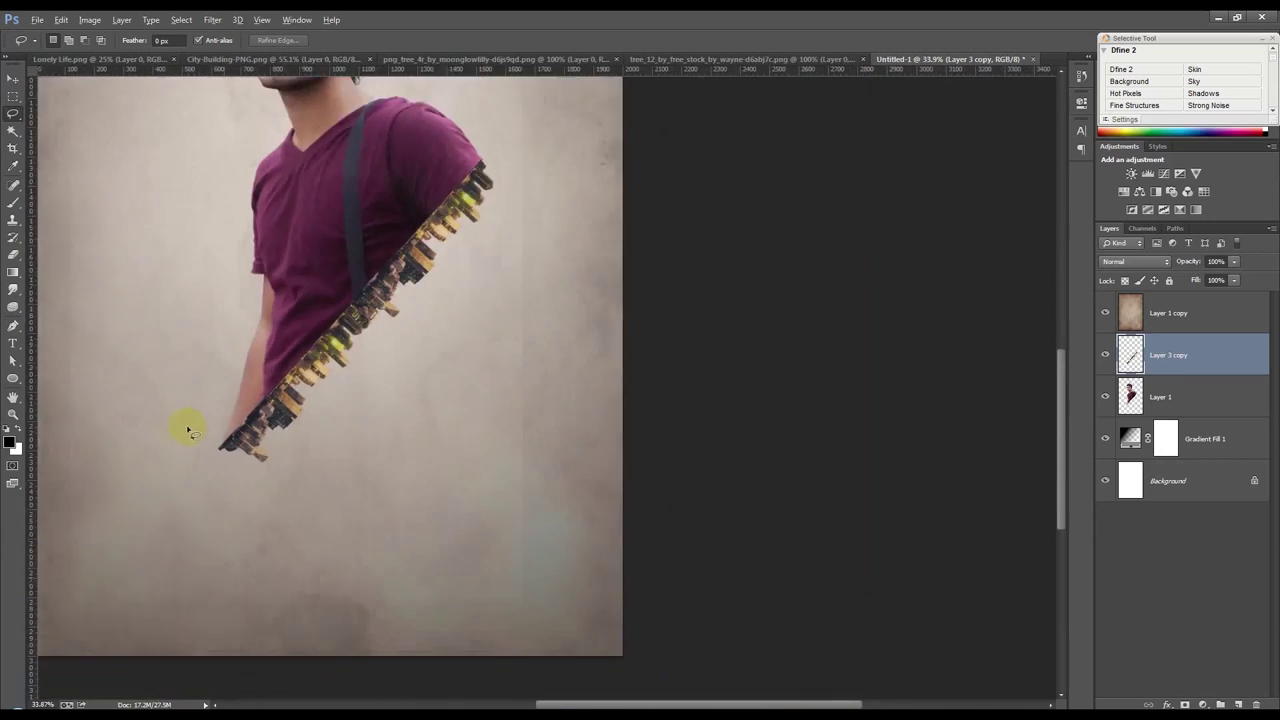
scroll(100, 385, down, 2)
scroll(314, 420, down, 2)
scroll(314, 420, up, 4)
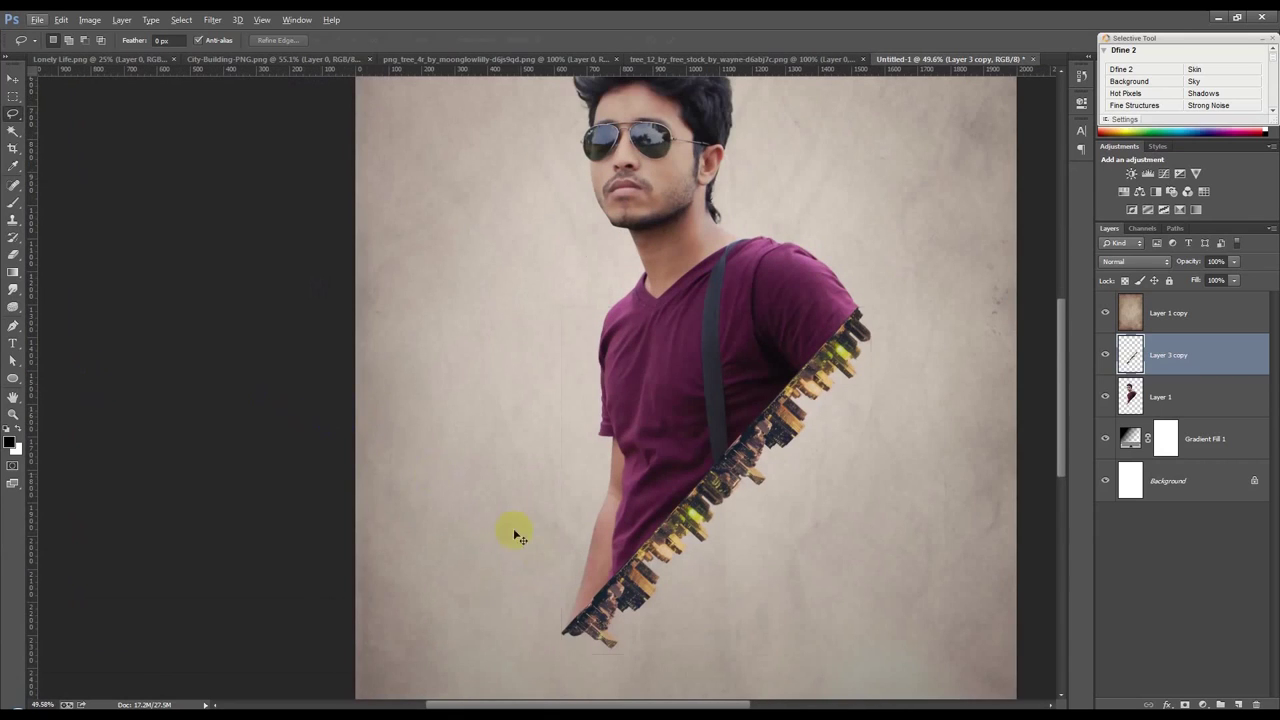
Shrink the city strip slightly and rotate it to match the sleeve.
key(ctrl+t)
drag(559, 658, 567, 657)
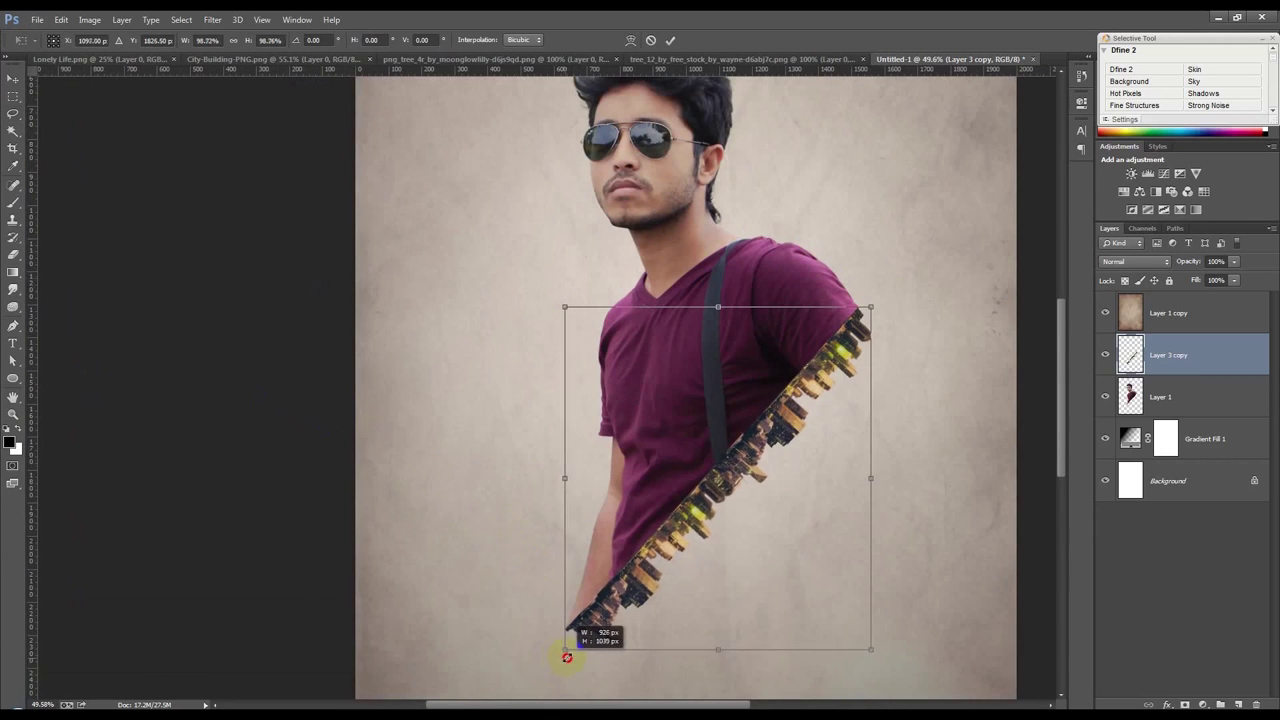
scroll(900, 300, up, 1)
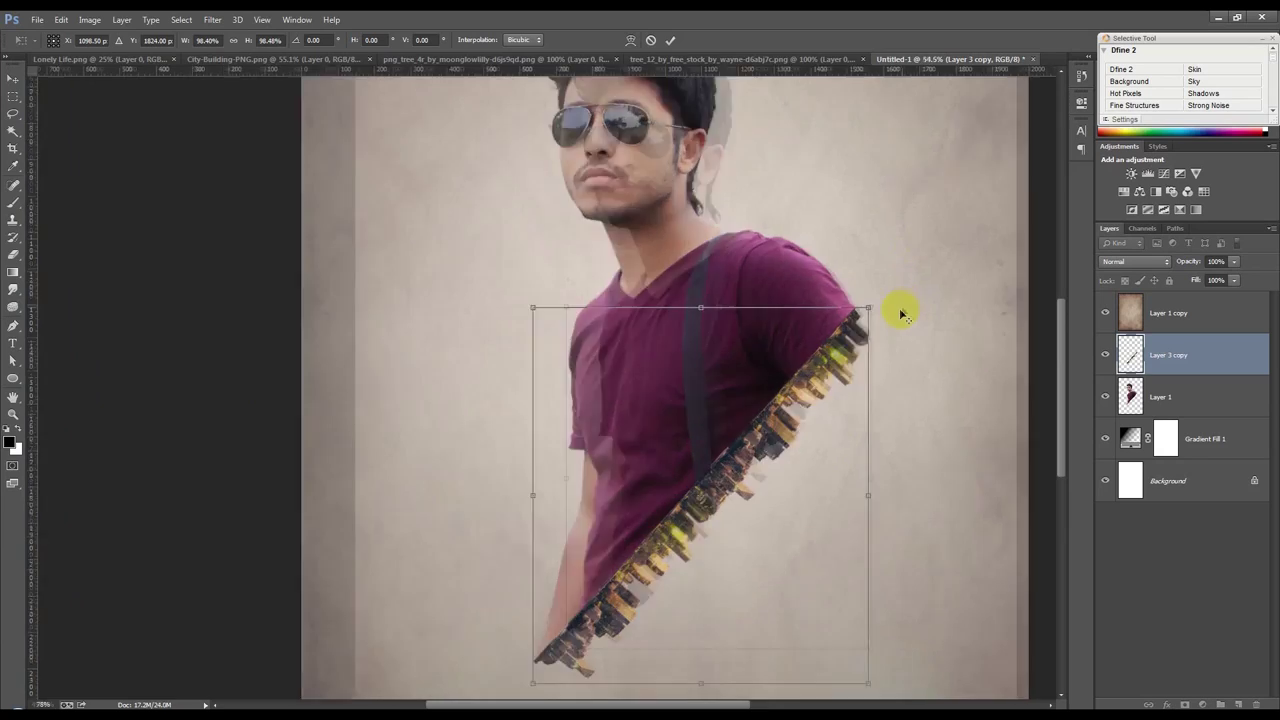
scroll(830, 318, up, 3)
scroll(850, 318, up, 2)
drag(864, 315, 913, 333)
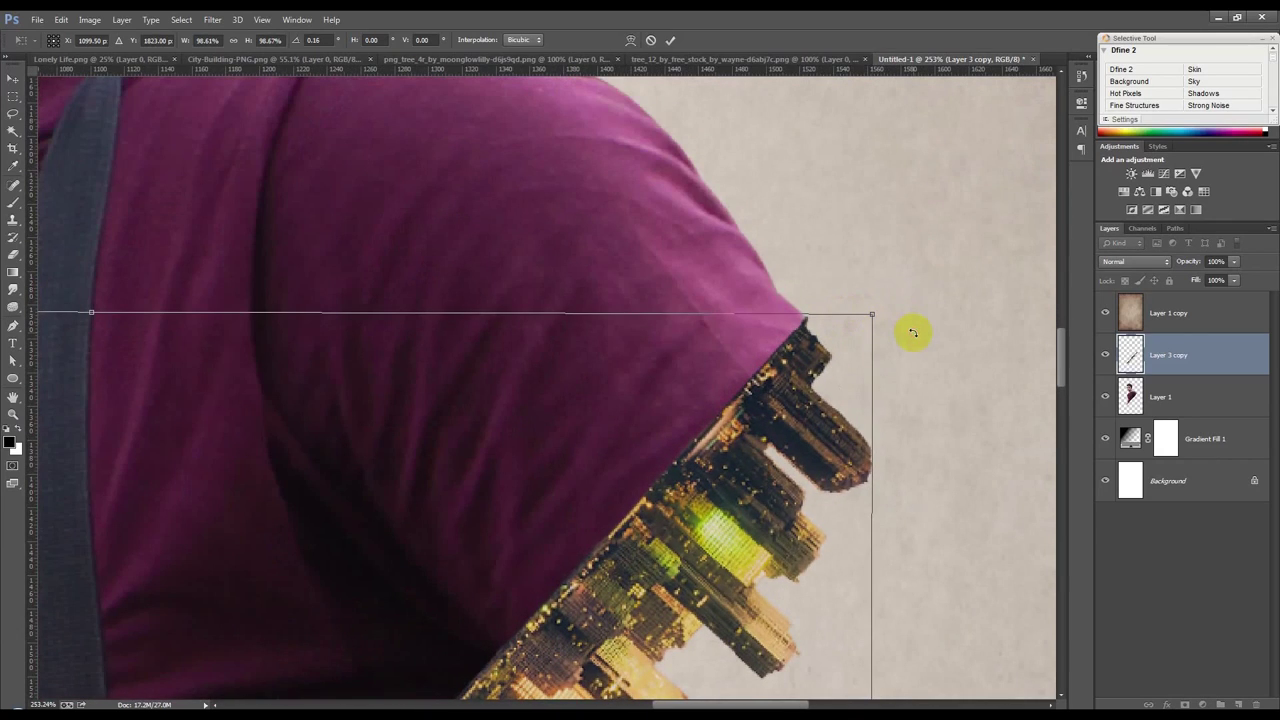
key(Return)
Duplicate the city strip as Layer 3 copy 2 and nudge it slightly left.
scroll(912, 334, down, 2)
scroll(906, 336, down, 2)
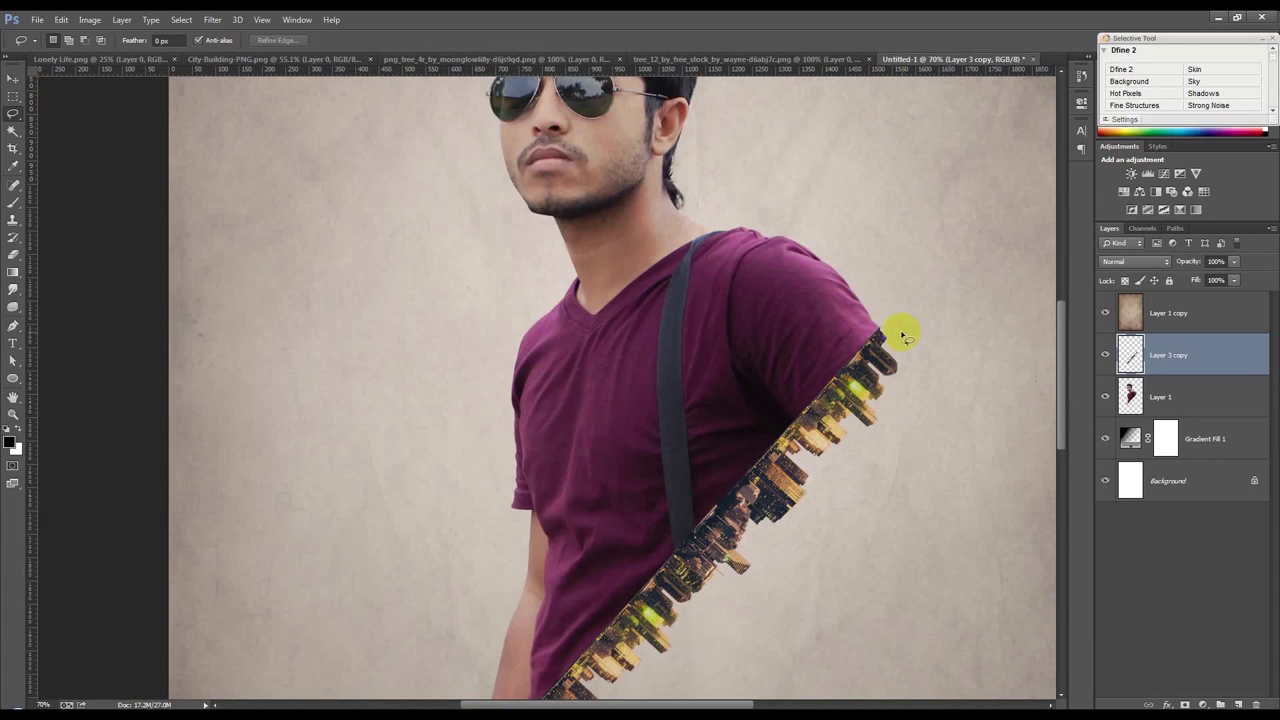
click(815, 363)
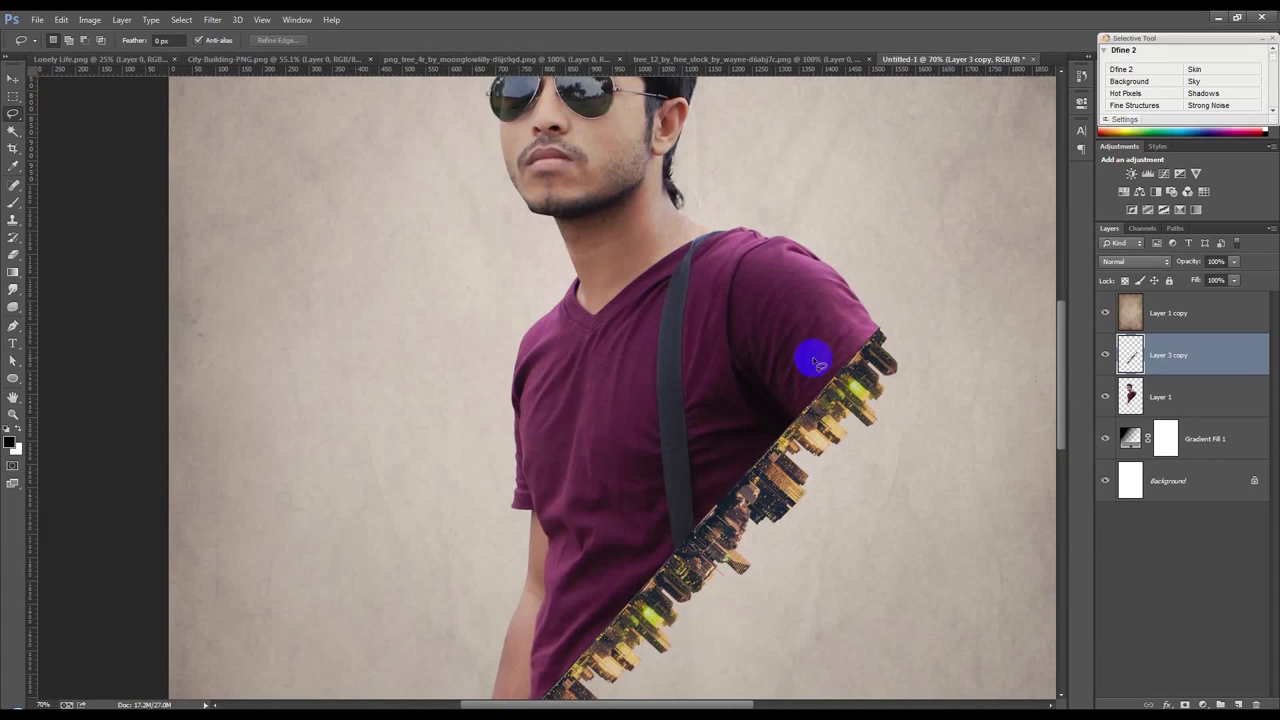
click(13, 78)
scroll(743, 451, up, 3)
scroll(737, 449, down, 2)
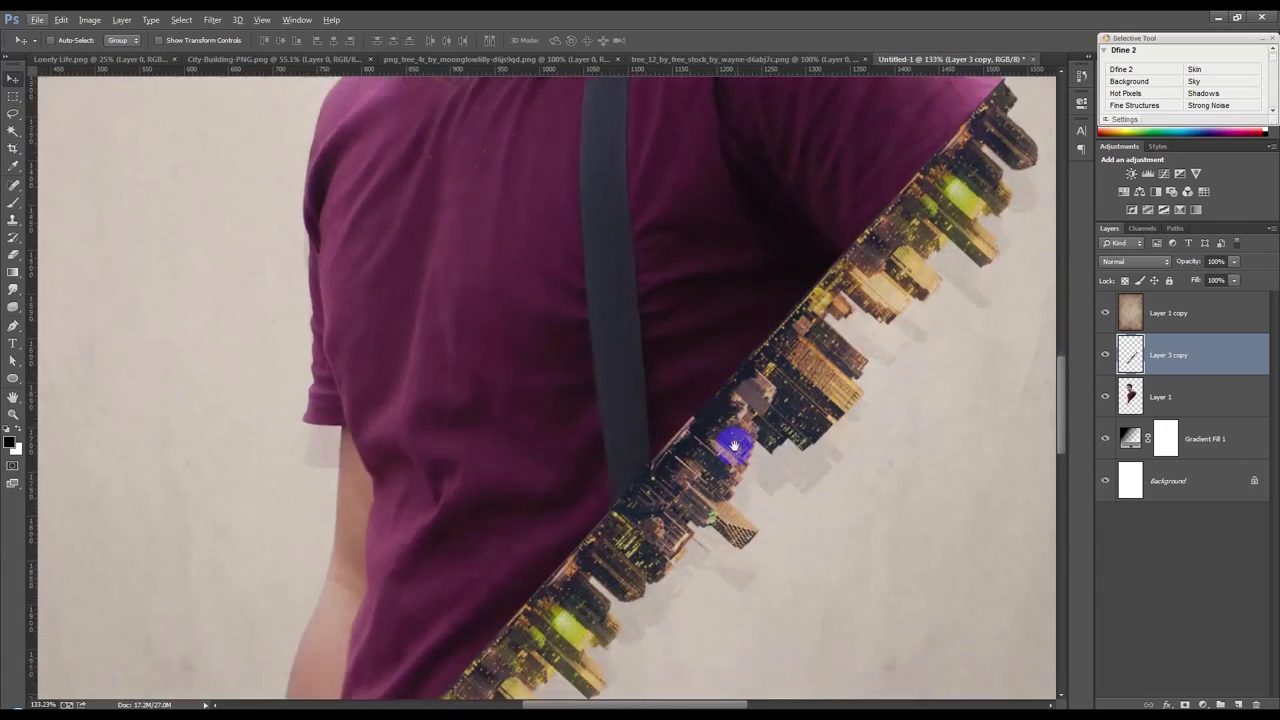
drag(734, 446, 734, 308)
scroll(734, 308, down, 4)
click(1180, 372)
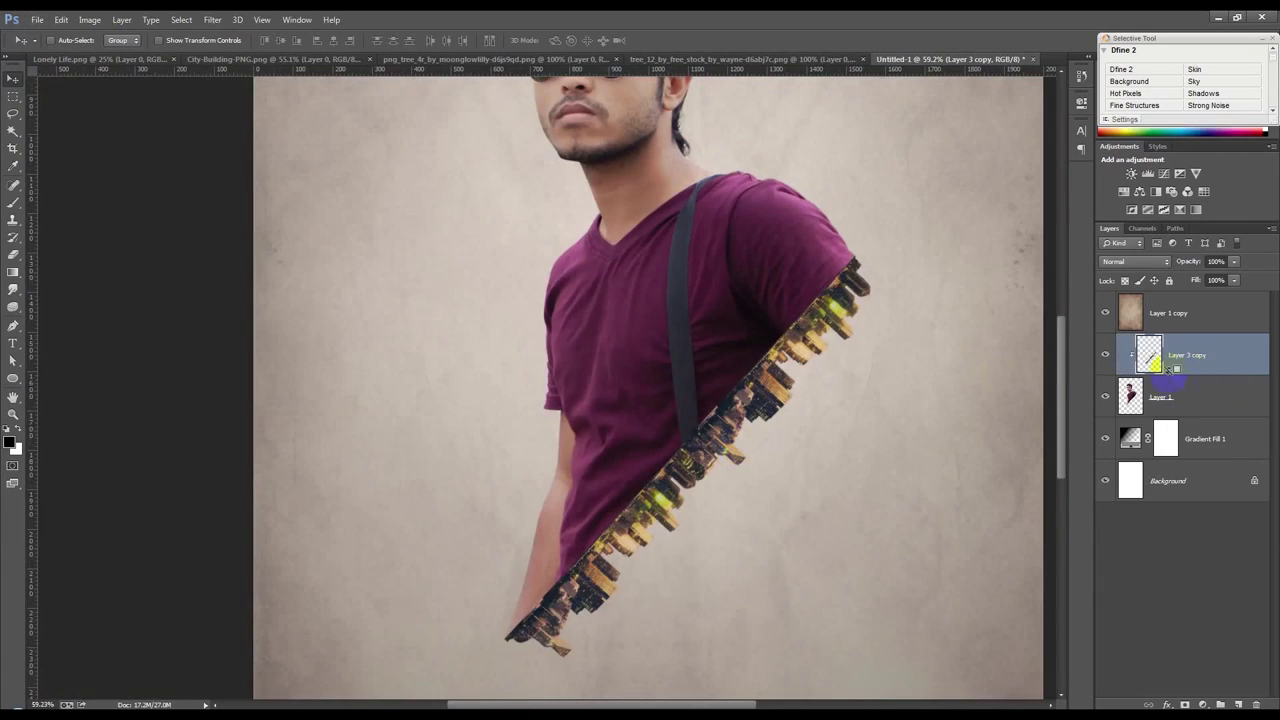
key(ctrl+z)
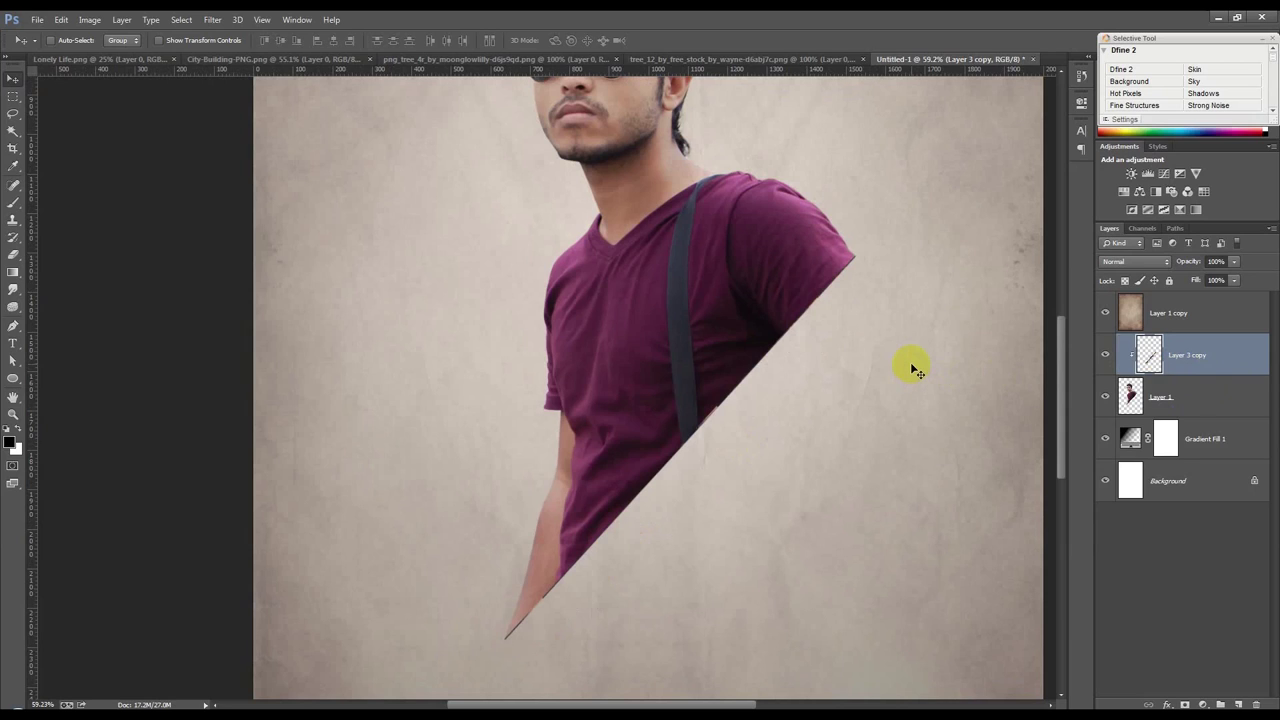
key(ctrl+z)
drag(922, 387, 911, 383)
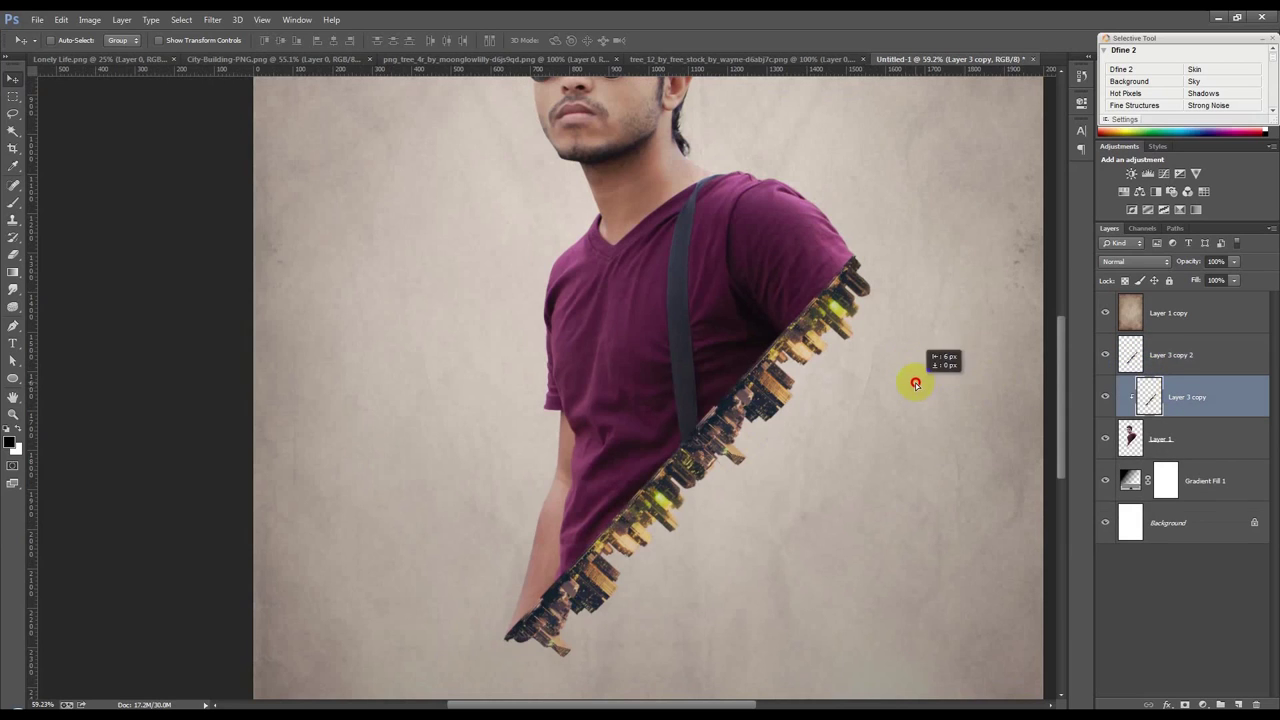
Scale the city strip up to about 104.7% and shift it slightly upward.
key(ctrl+t)
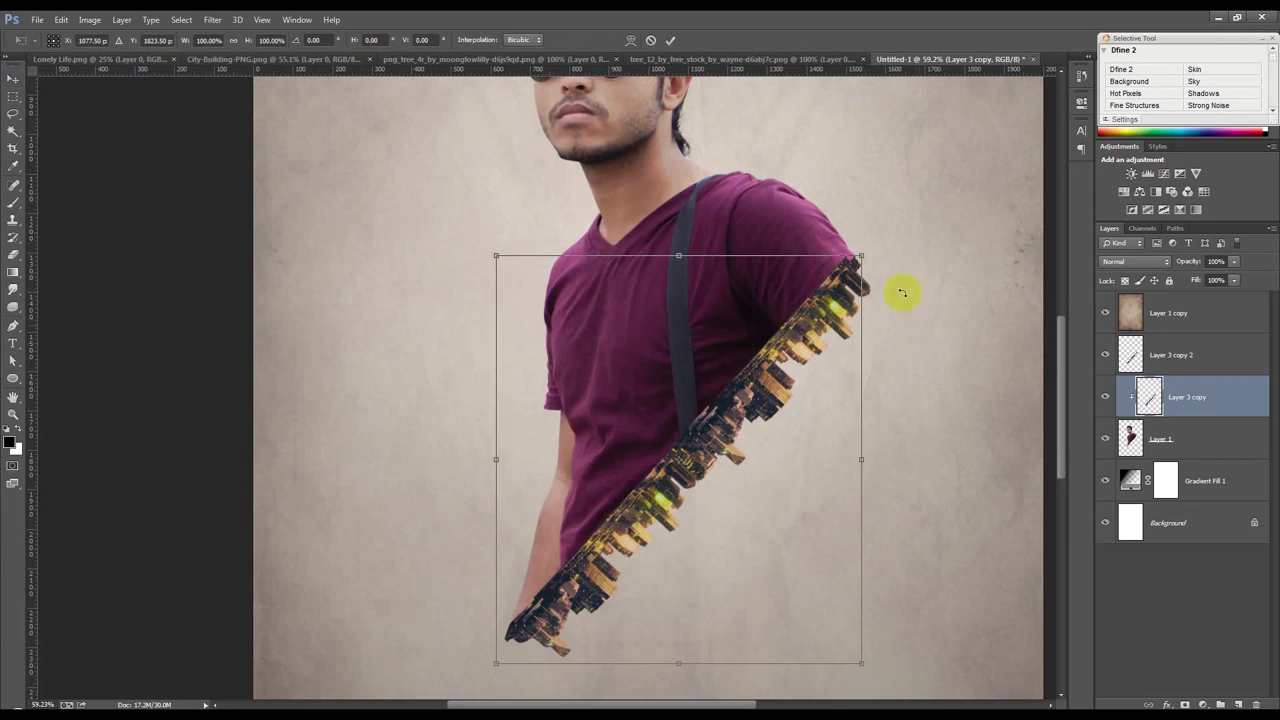
drag(866, 255, 869, 246)
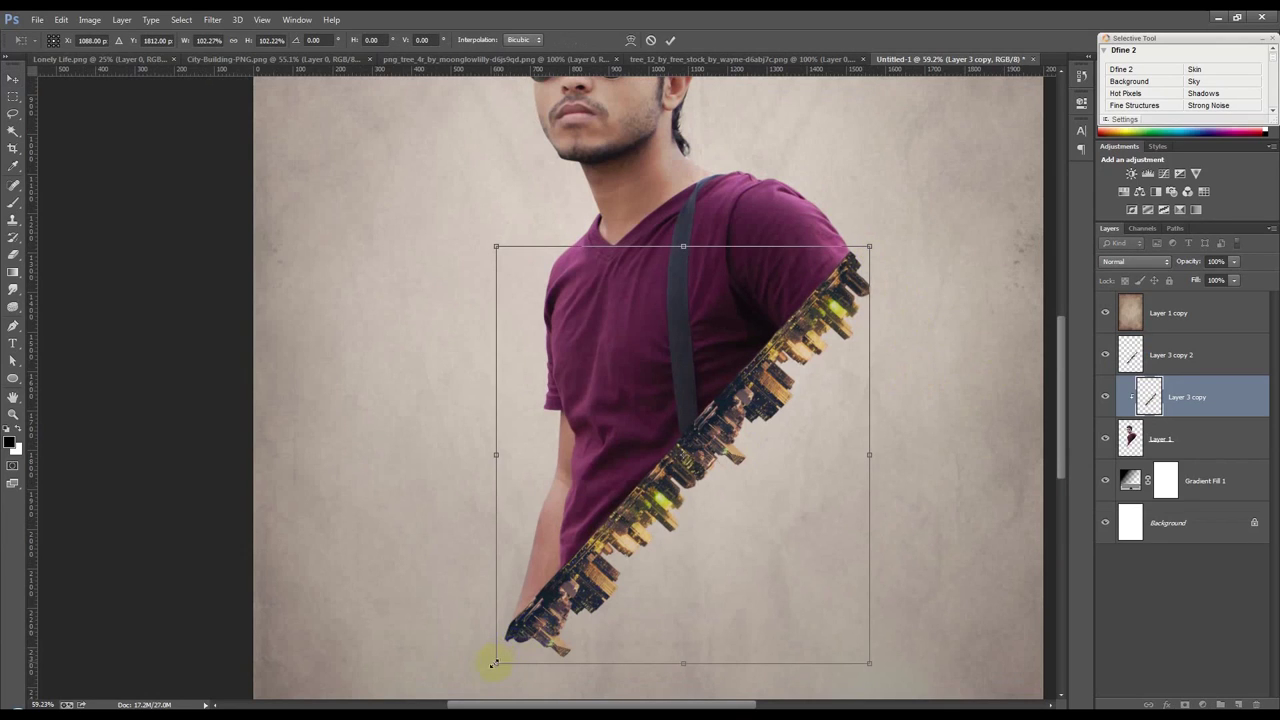
drag(494, 662, 486, 673)
drag(685, 543, 685, 537)
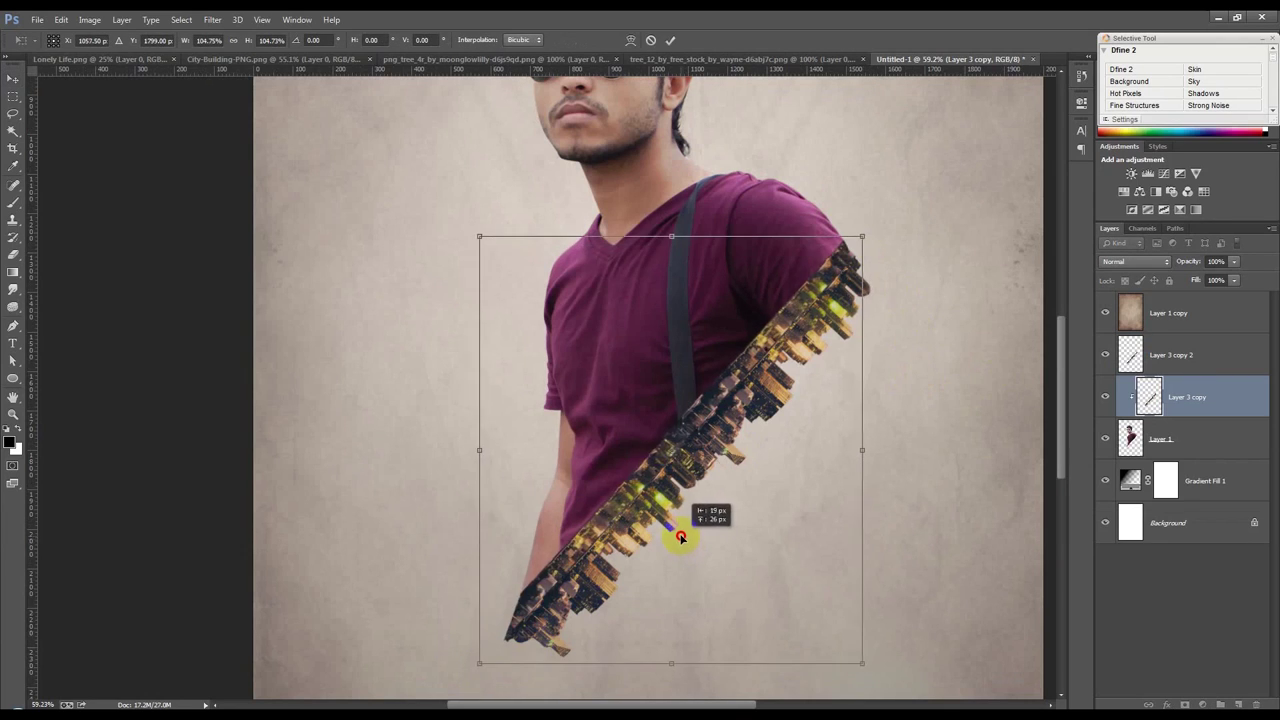
key(Return)
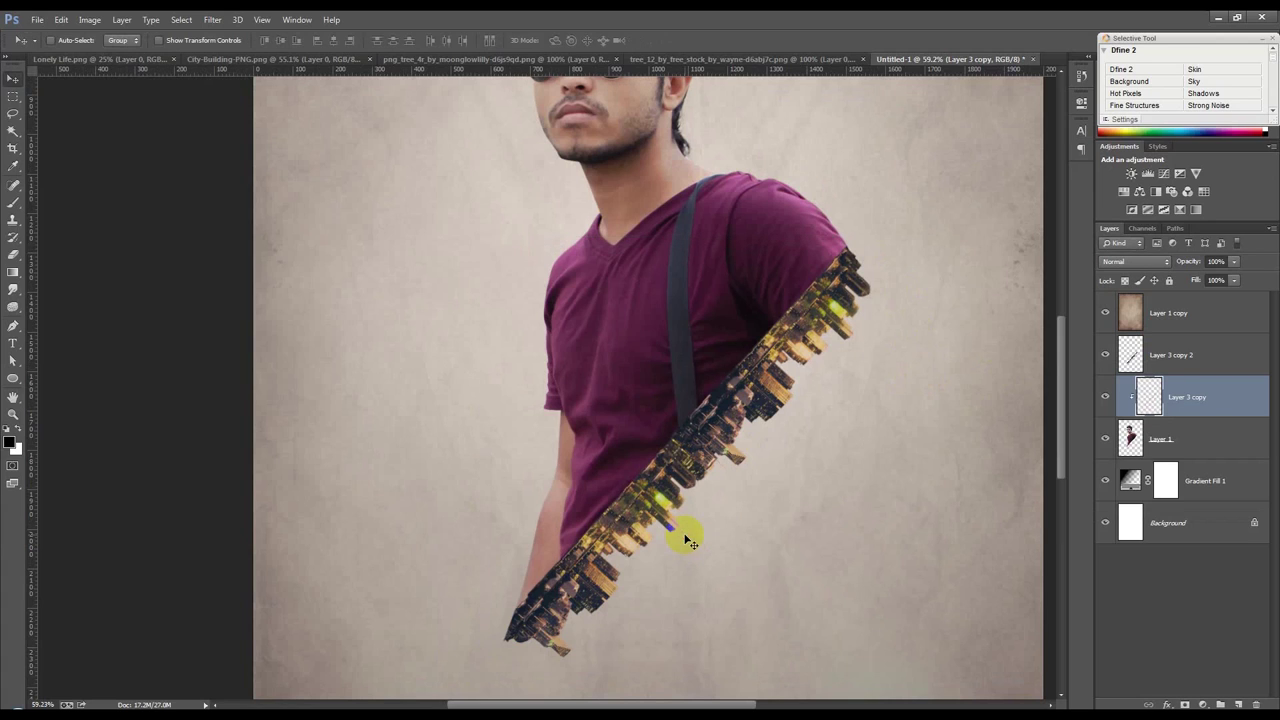
Reposition the duplicate and original city strips, toggling the duplicate's visibility to compare.
click(1104, 357)
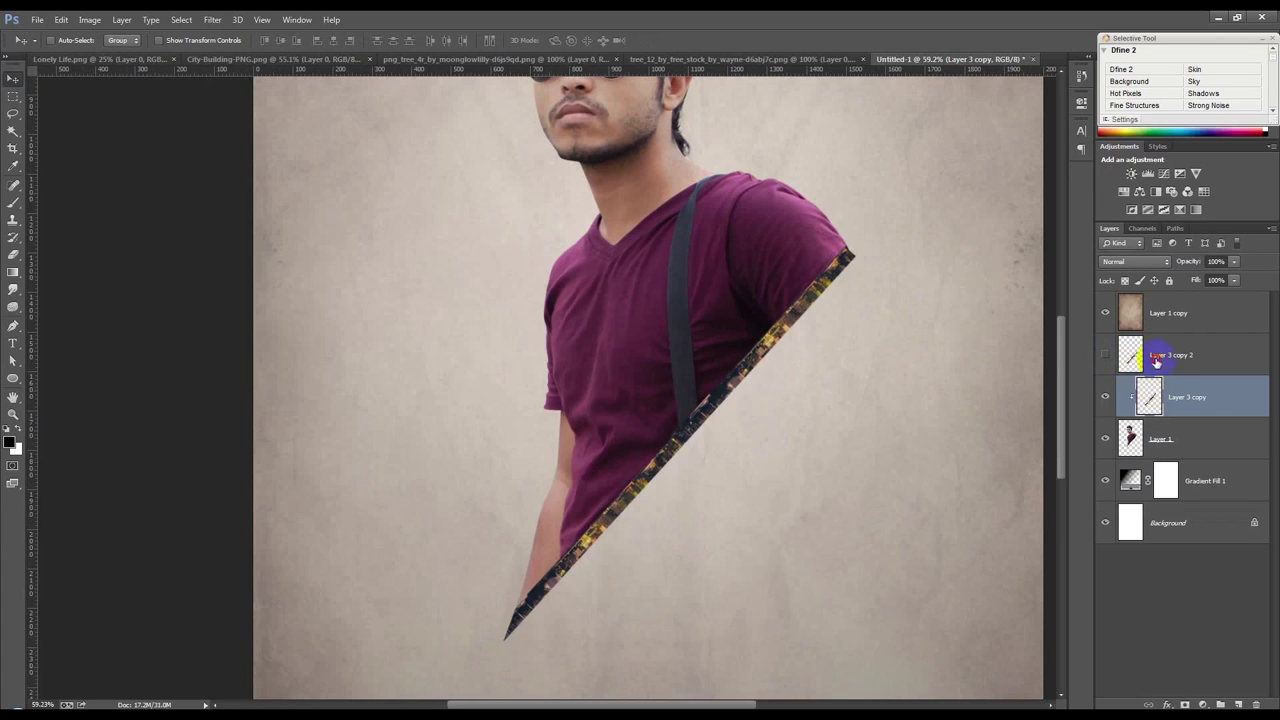
click(1156, 362)
click(1104, 357)
drag(960, 395, 937, 257)
click(1104, 357)
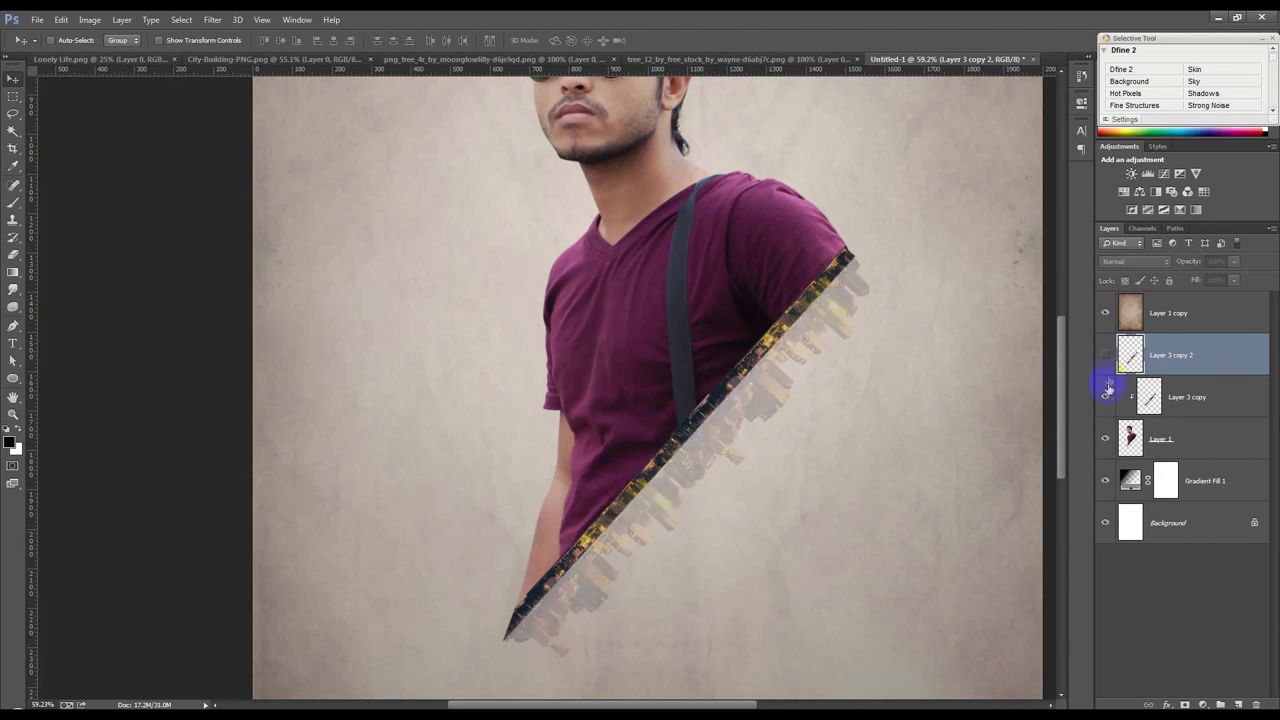
click(1150, 397)
mouse_move(797, 369)
mouse_down()
mouse_move(835, 393)
mouse_move(686, 263)
mouse_move(671, 323)
mouse_move(751, 423)
mouse_up()
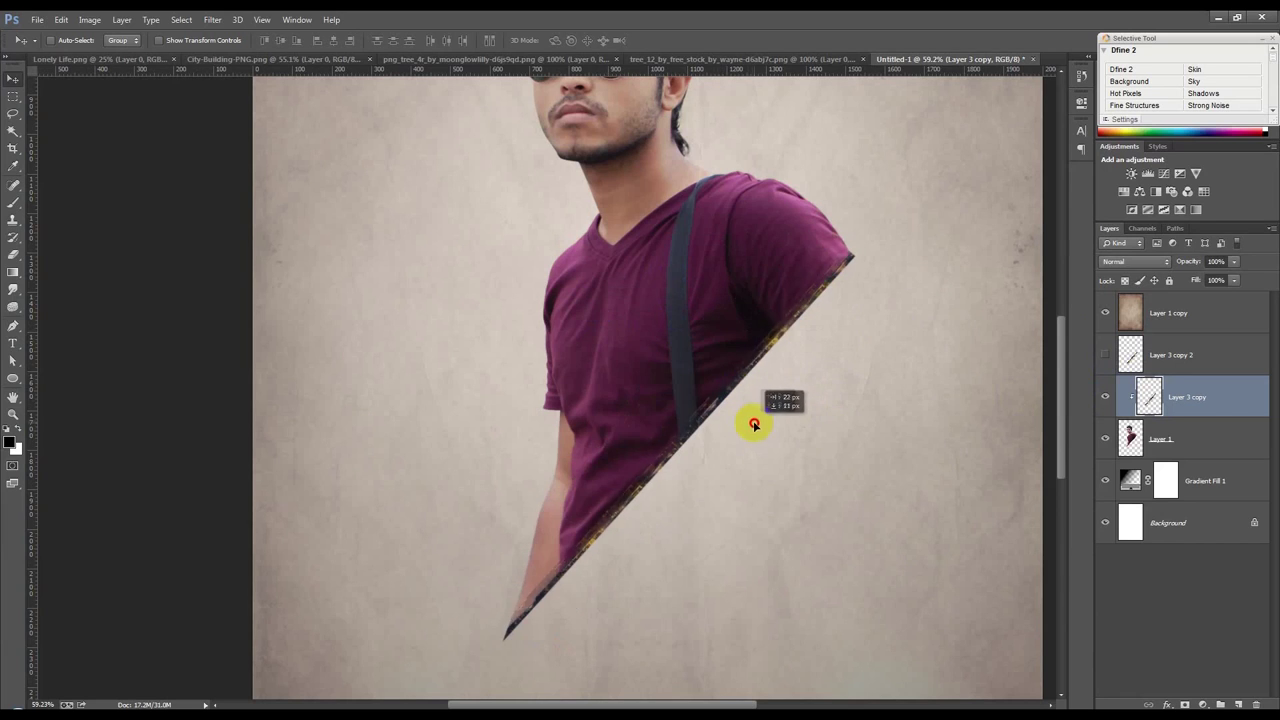
Show the duplicate strip again and add a blank layer mask to Layer 3 copy.
drag(1130, 357, 1160, 397)
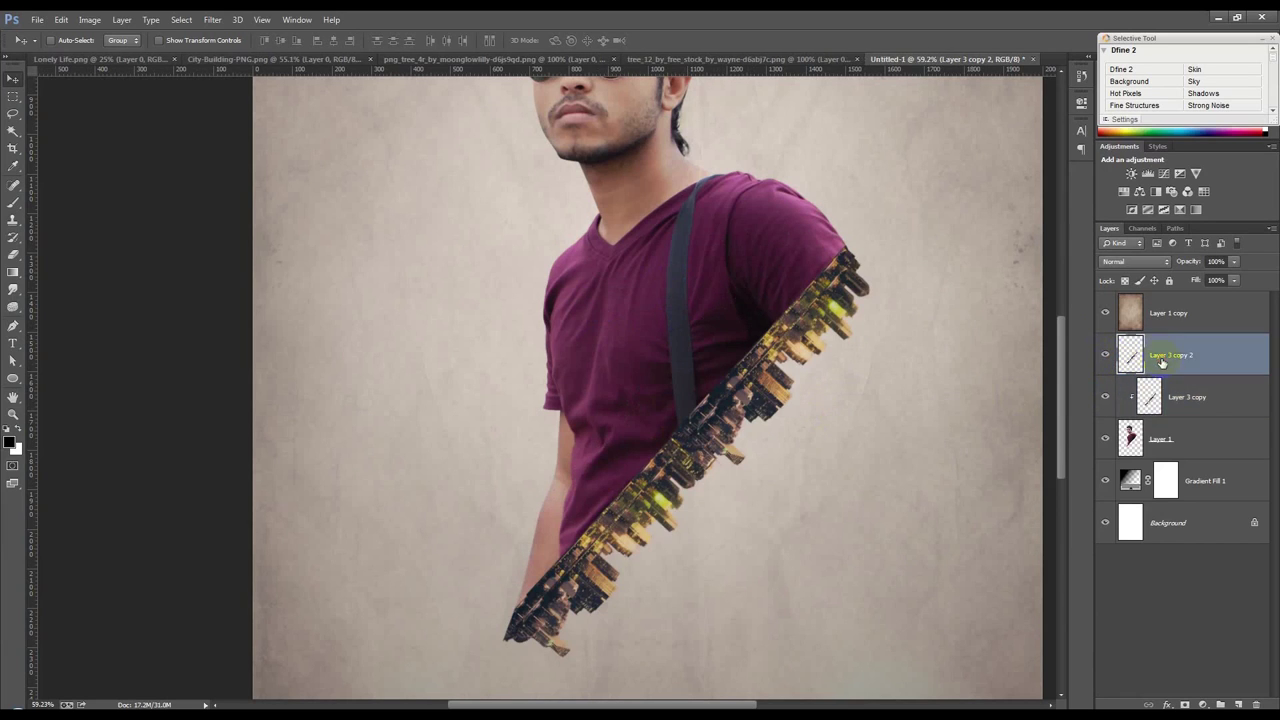
click(1184, 703)
ctrl+click(757, 371)
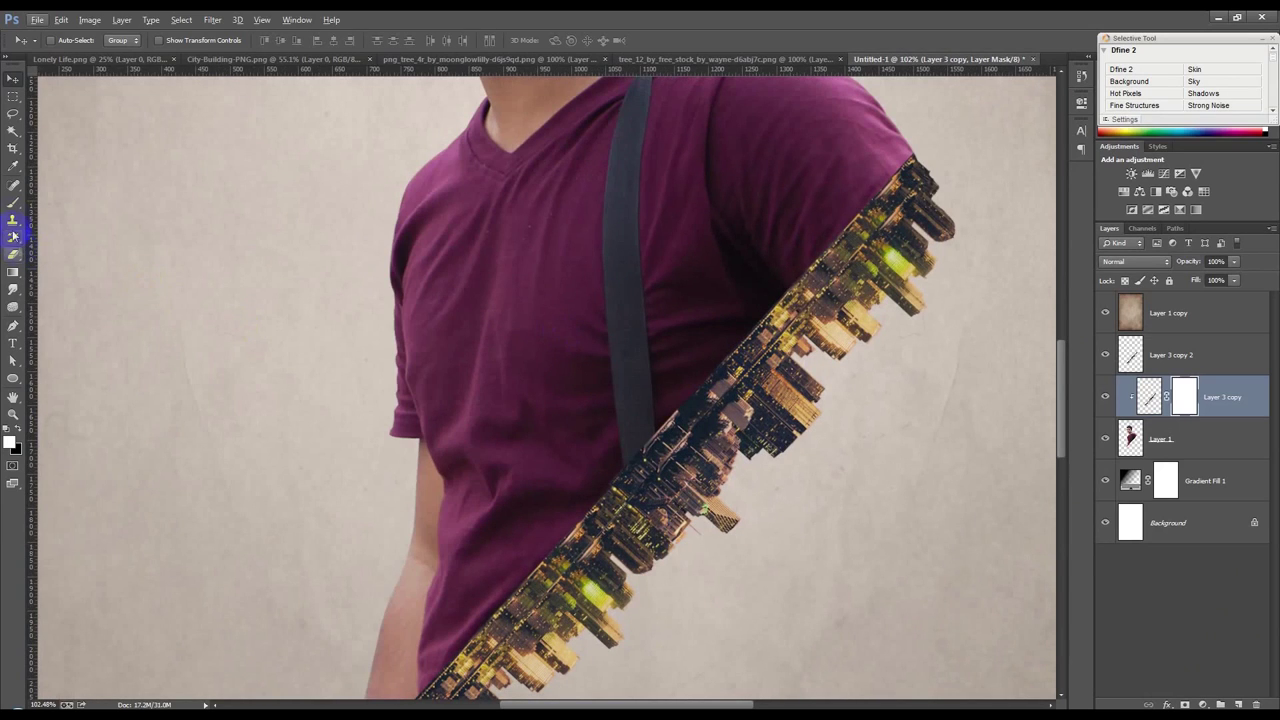
Set up a soft 125 px brush for painting the mask.
click(12, 204)
scroll(806, 283, up, 2)
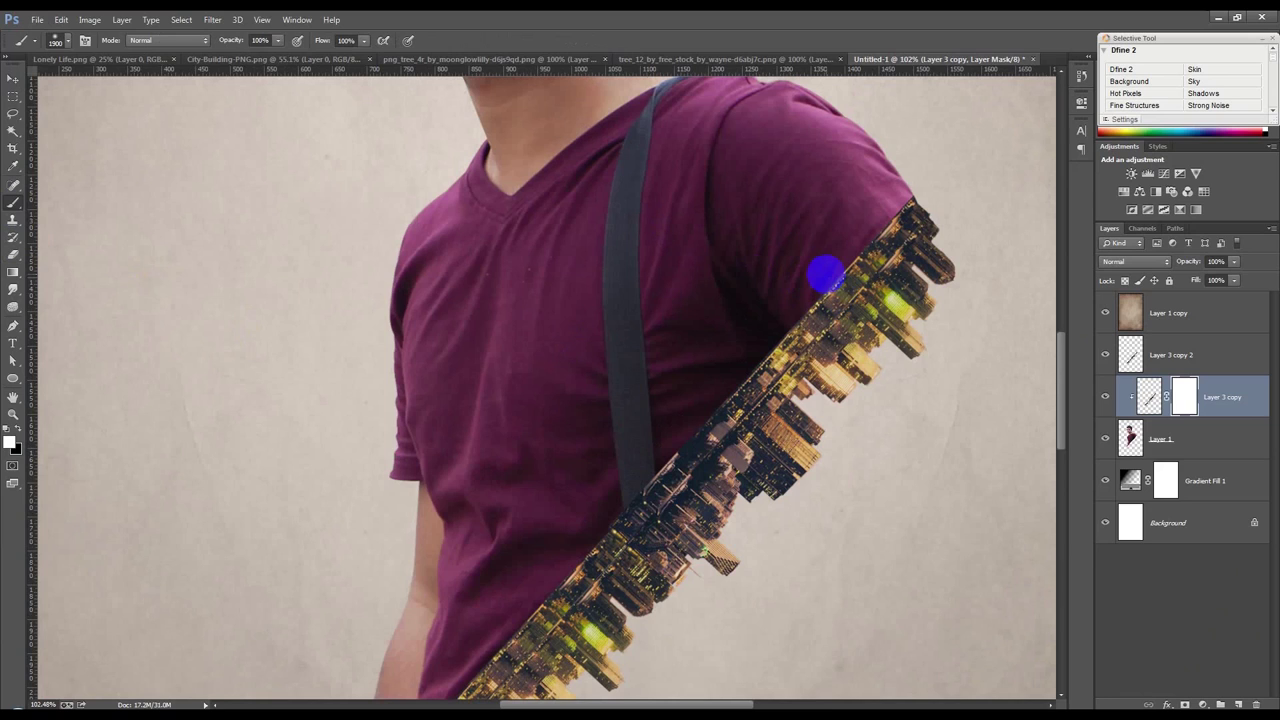
drag(826, 273, 848, 167)
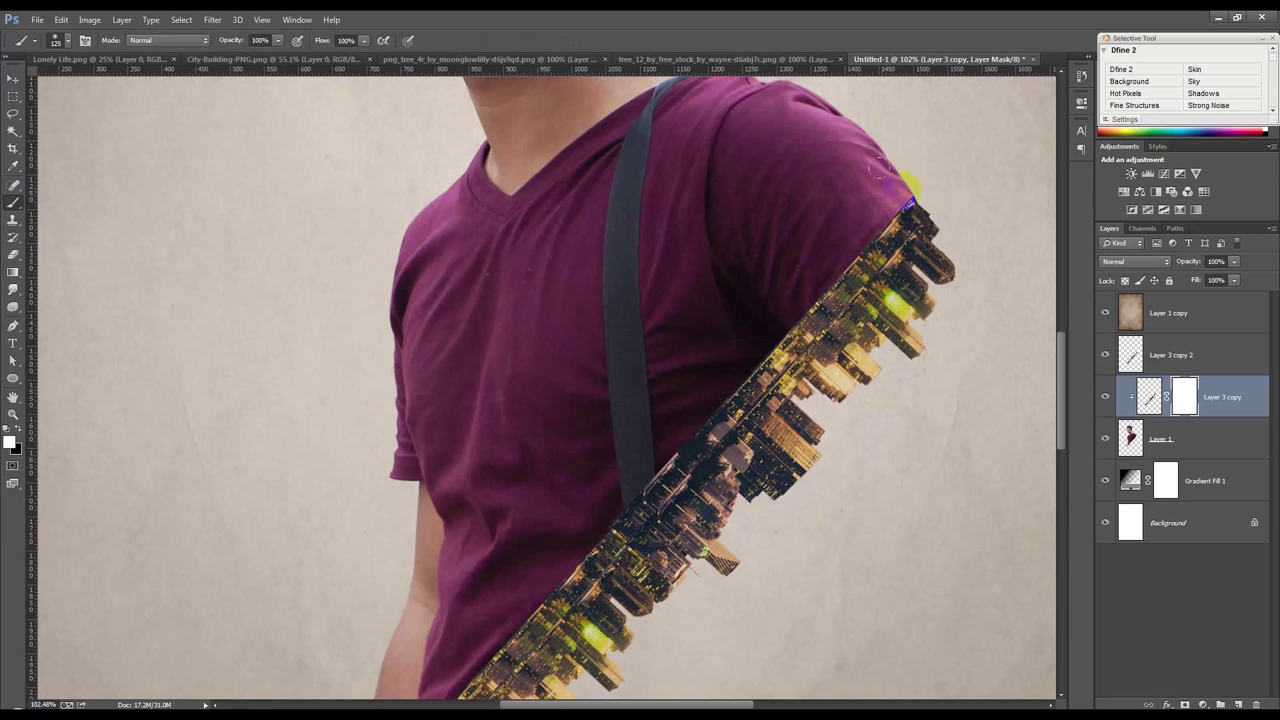
right_click(880, 193)
click(260, 356)
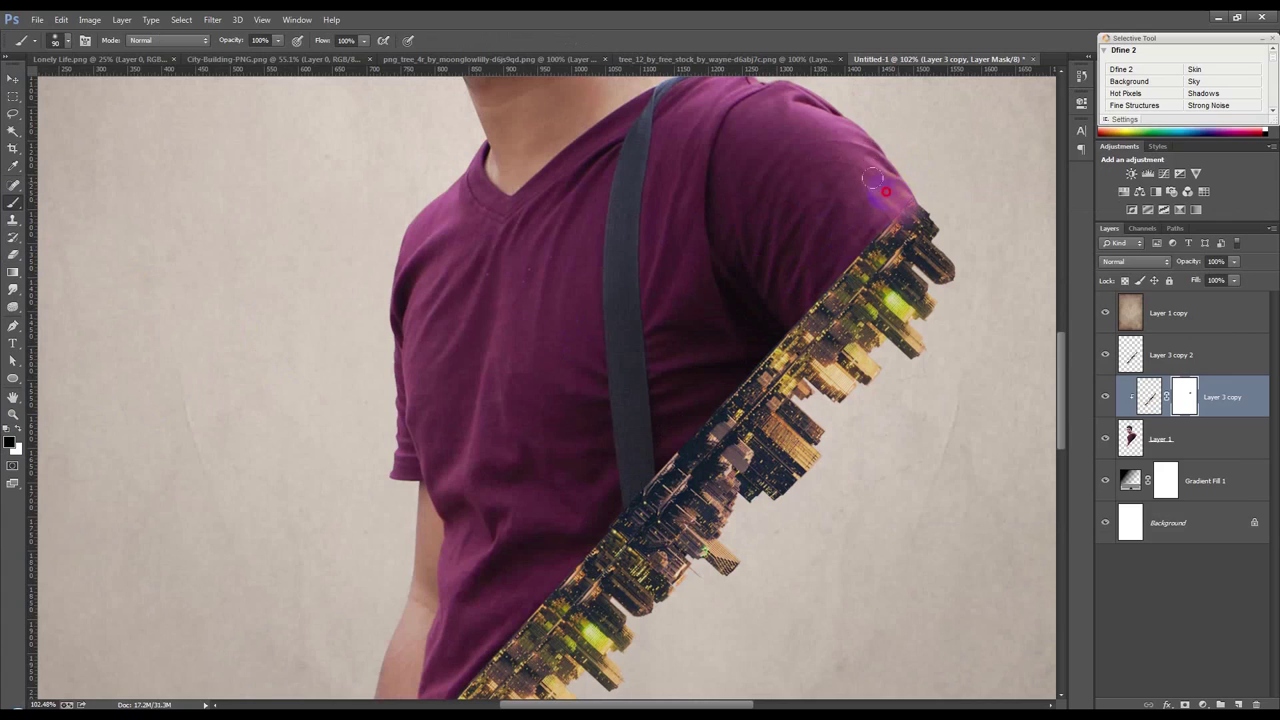
Paint black on the Layer 3 copy mask to blend buildings into the arm edge.
mouse_move(845, 222)
mouse_down()
mouse_move(823, 271)
mouse_move(736, 313)
mouse_move(714, 378)
mouse_move(700, 371)
mouse_move(763, 331)
mouse_move(764, 318)
mouse_move(686, 417)
mouse_move(634, 457)
mouse_move(634, 500)
mouse_move(596, 503)
mouse_move(588, 517)
mouse_move(726, 297)
mouse_move(667, 405)
mouse_move(691, 380)
mouse_move(617, 463)
mouse_move(558, 487)
mouse_move(655, 317)
mouse_move(548, 474)
mouse_up()
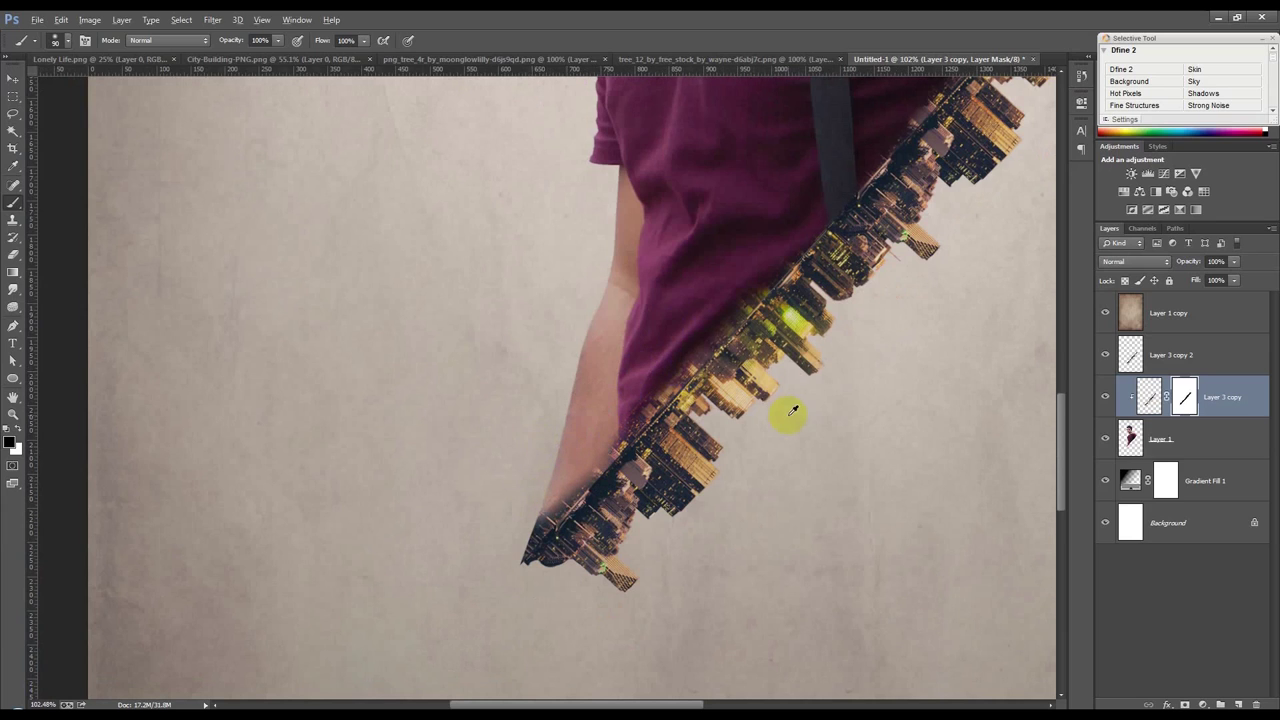
scroll(791, 410, down, 2)
scroll(777, 409, down, 1)
scroll(849, 366, up, 2)
scroll(877, 271, up, 1)
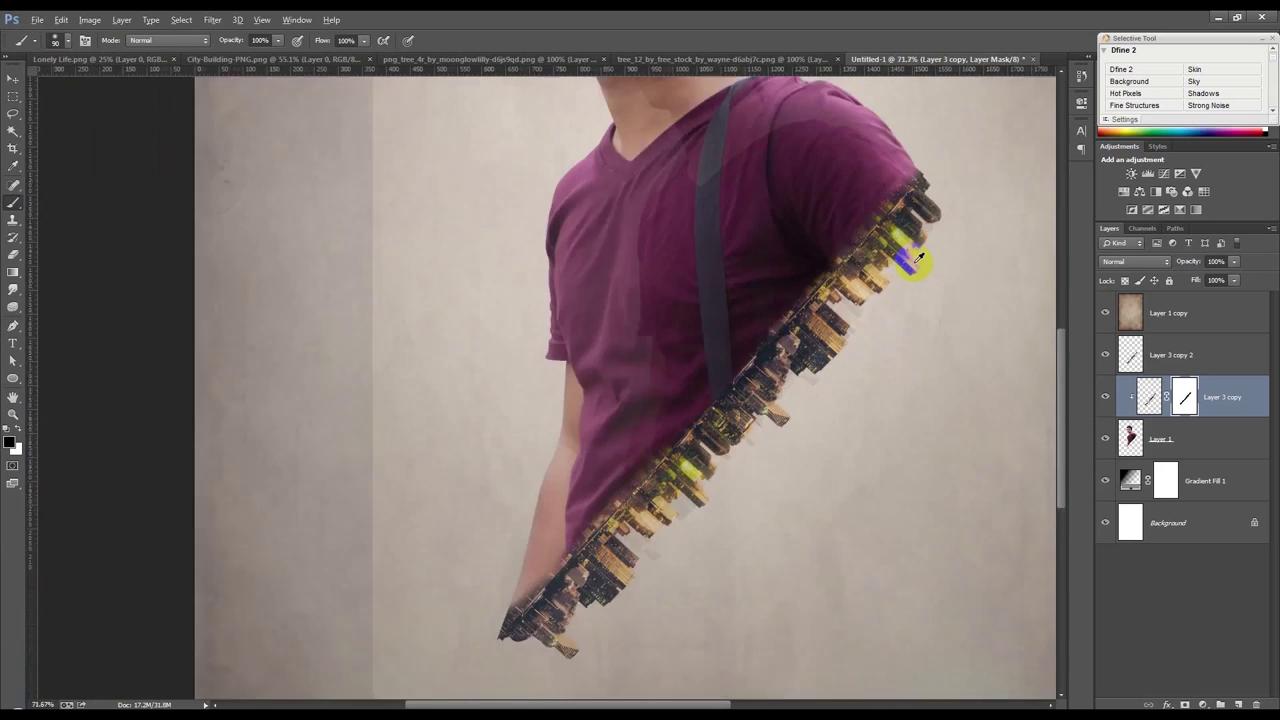
scroll(918, 258, up, 1)
mouse_move(920, 206)
mouse_down()
mouse_move(773, 292)
mouse_move(800, 268)
mouse_up()
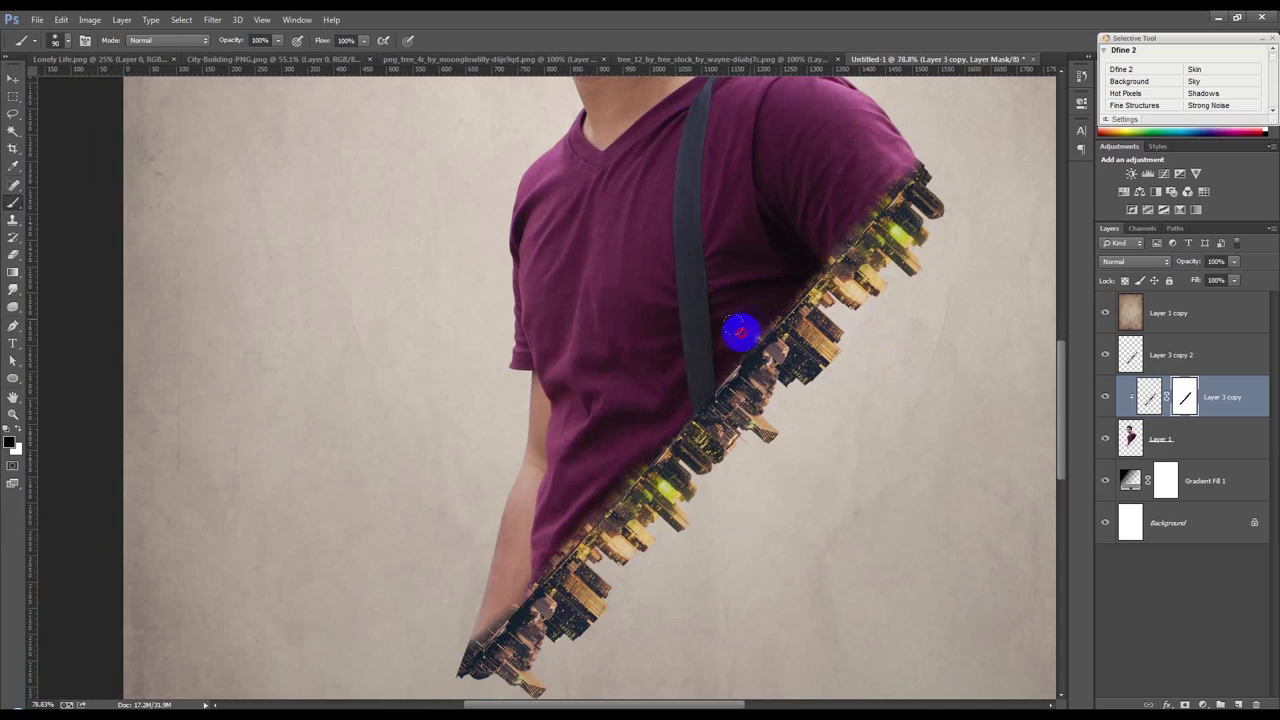
scroll(590, 460, down, 2)
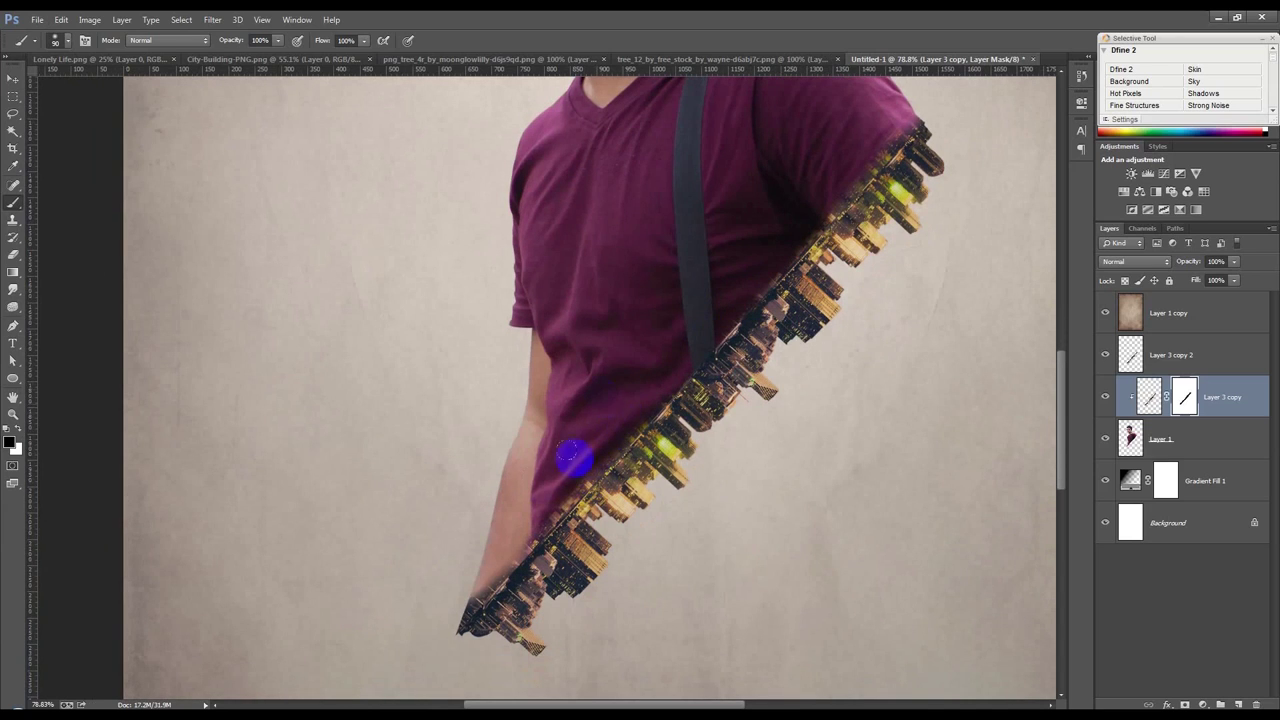
click(448, 605)
Compare with the duplicate strip hidden, then shrink Layer 3 copy to about 99.5%.
click(1105, 354)
click(1105, 354)
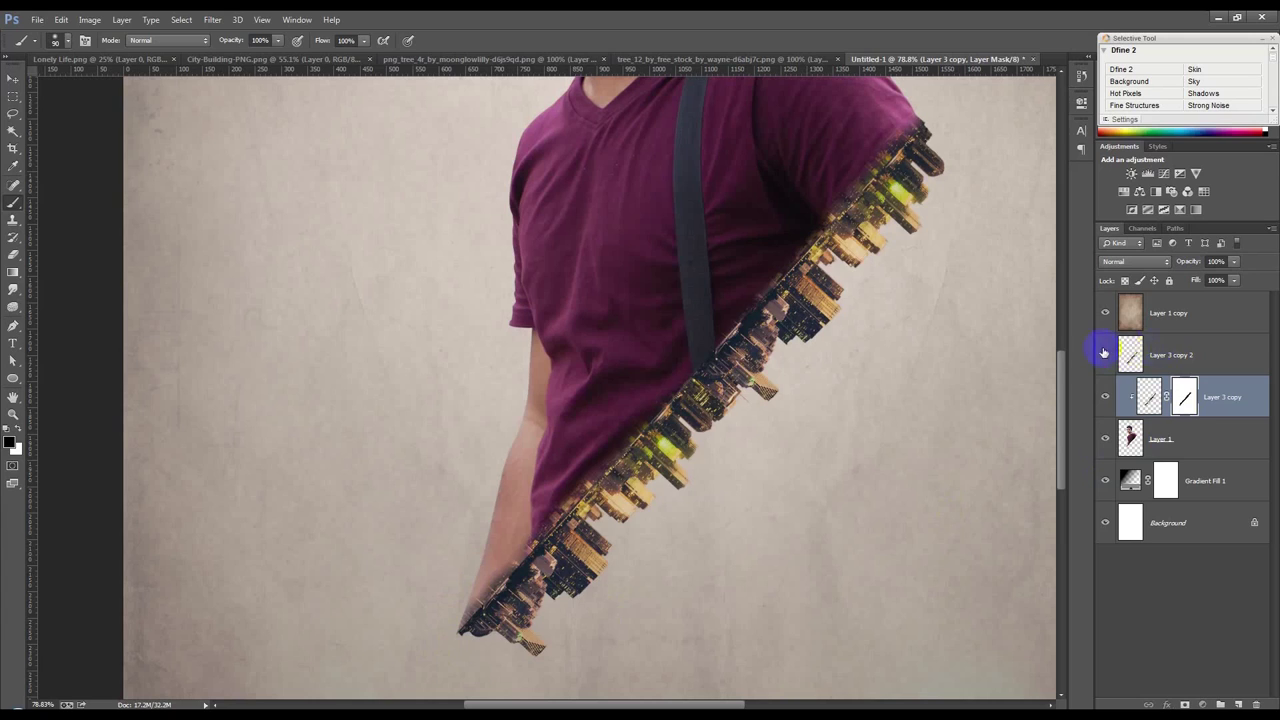
click(1150, 354)
click(13, 78)
click(1164, 432)
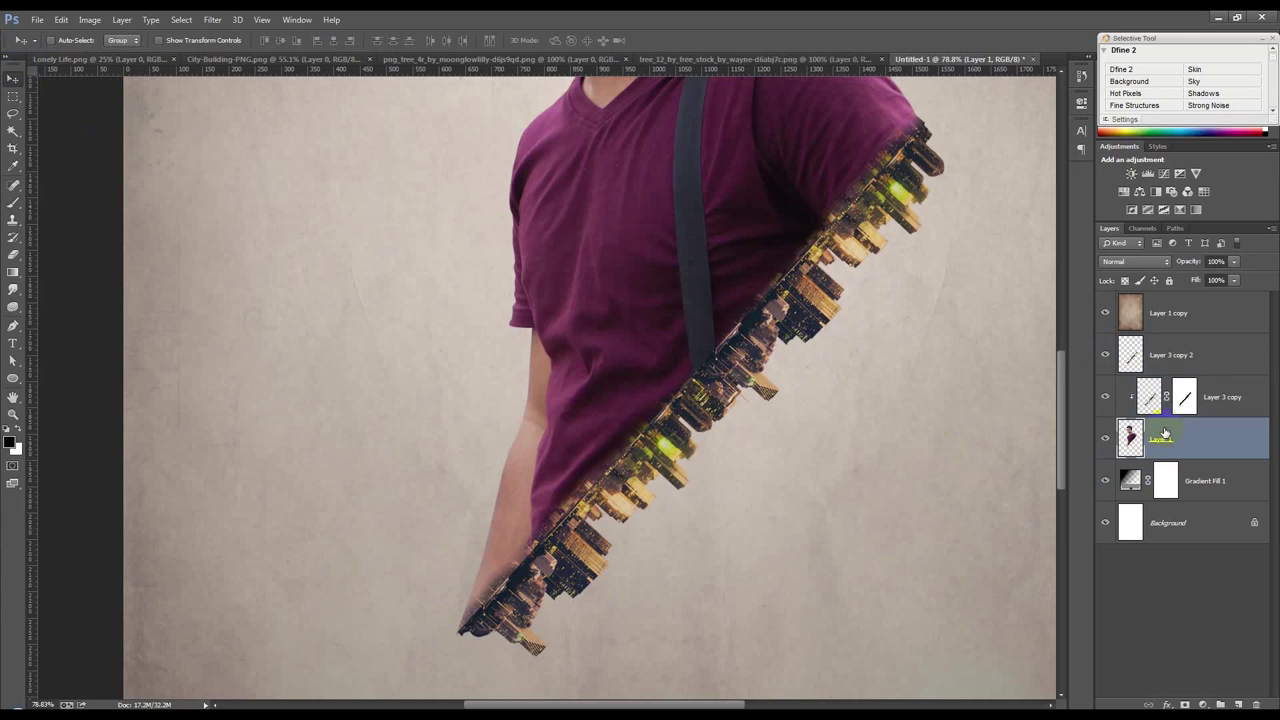
click(13, 254)
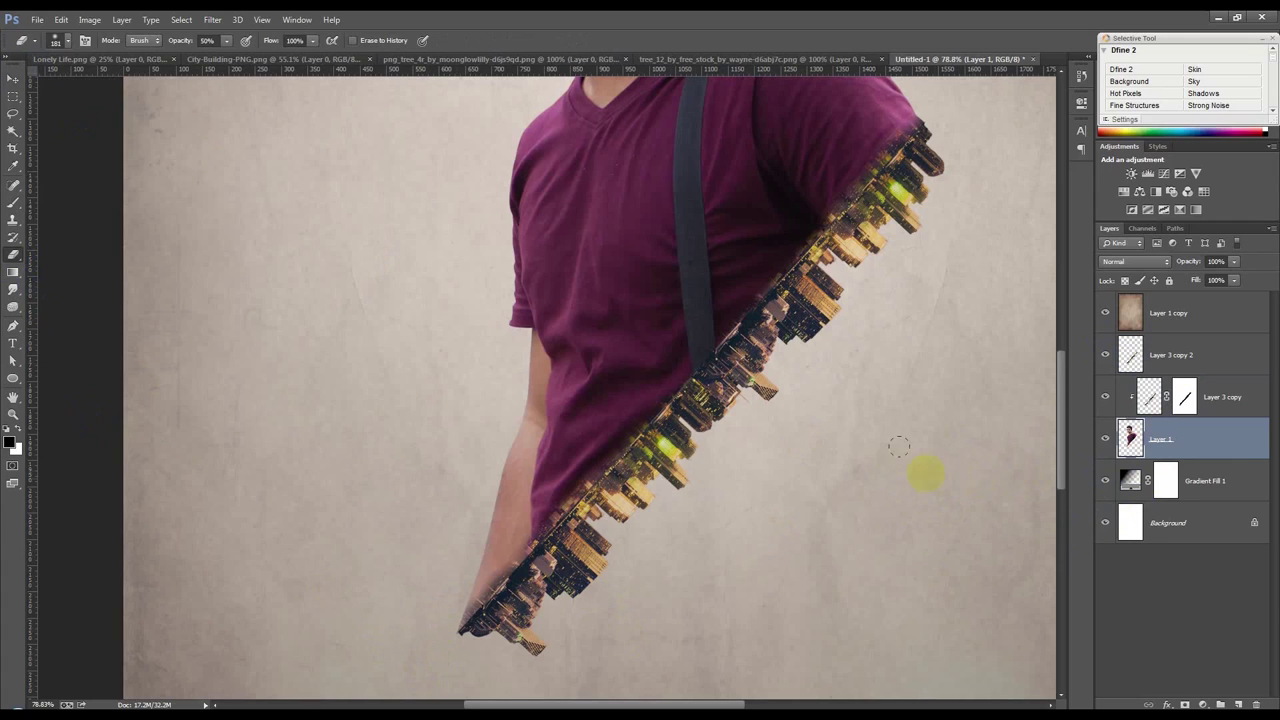
scroll(869, 425, up, 1)
click(15, 86)
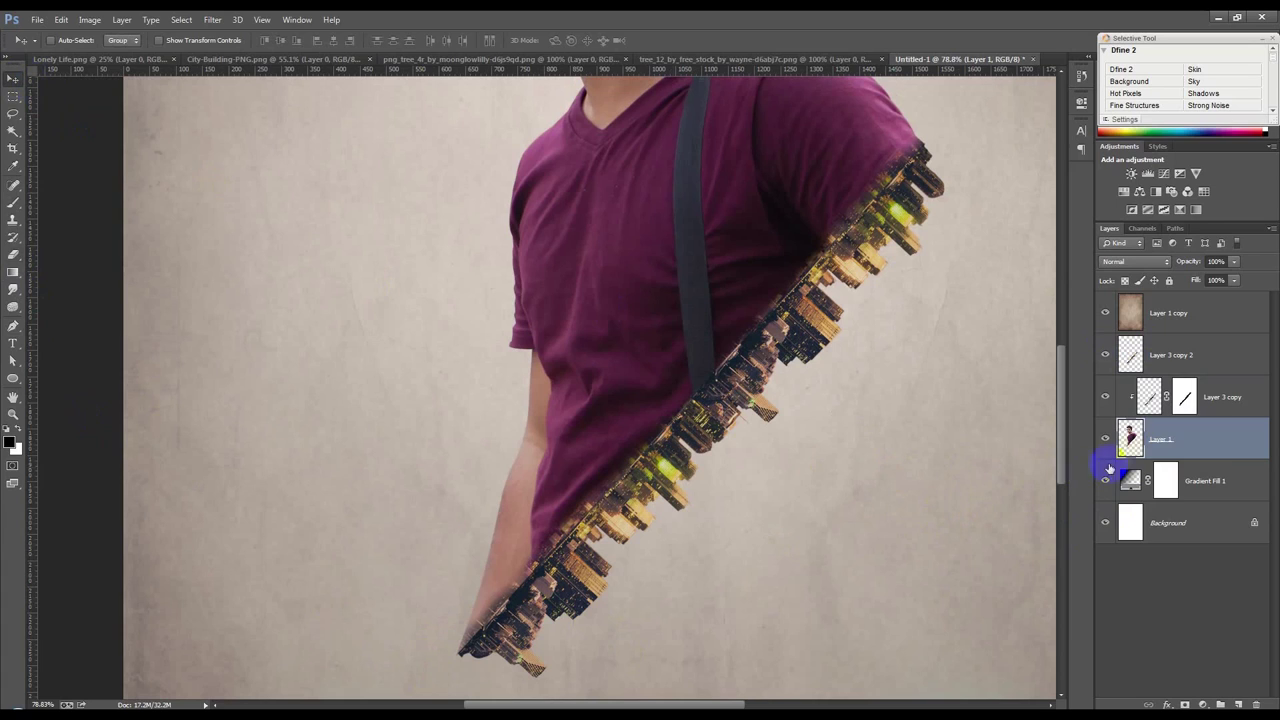
click(1228, 400)
key(ctrl+t)
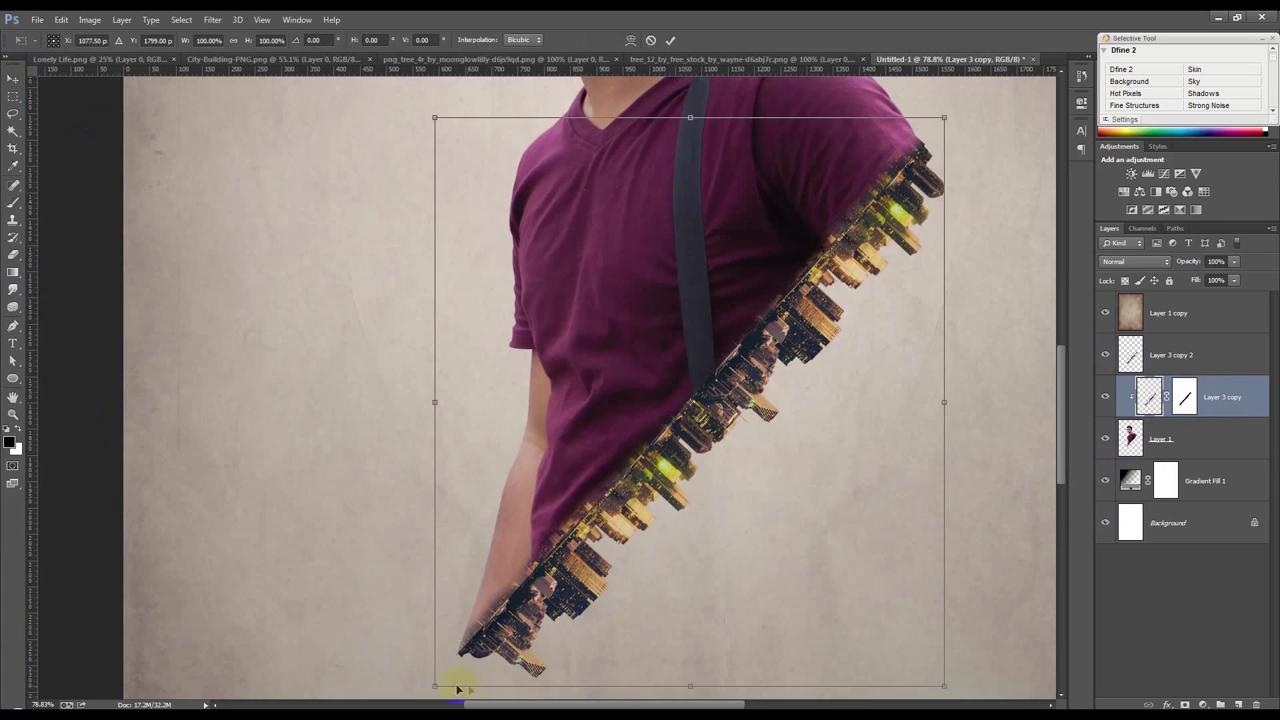
drag(430, 687, 437, 684)
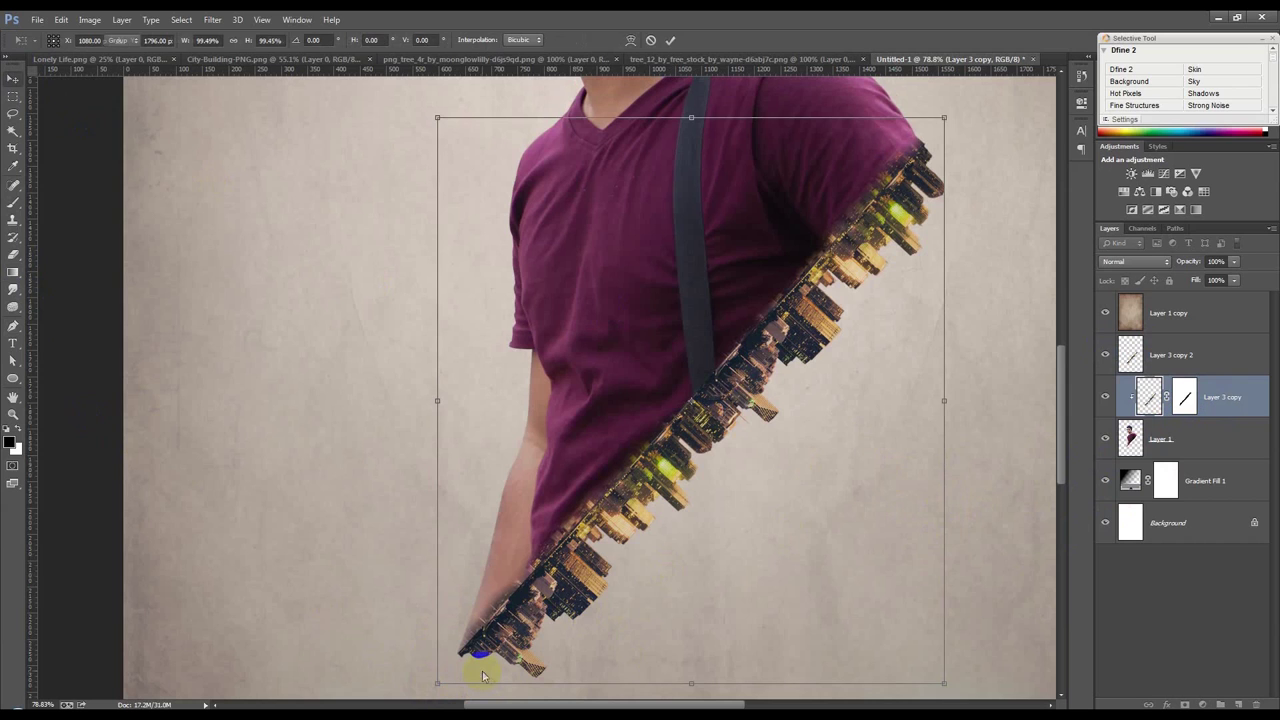
key(Return)
Fit the poster in view, zoom on the head, and select both city strip layers.
key(ctrl+0)
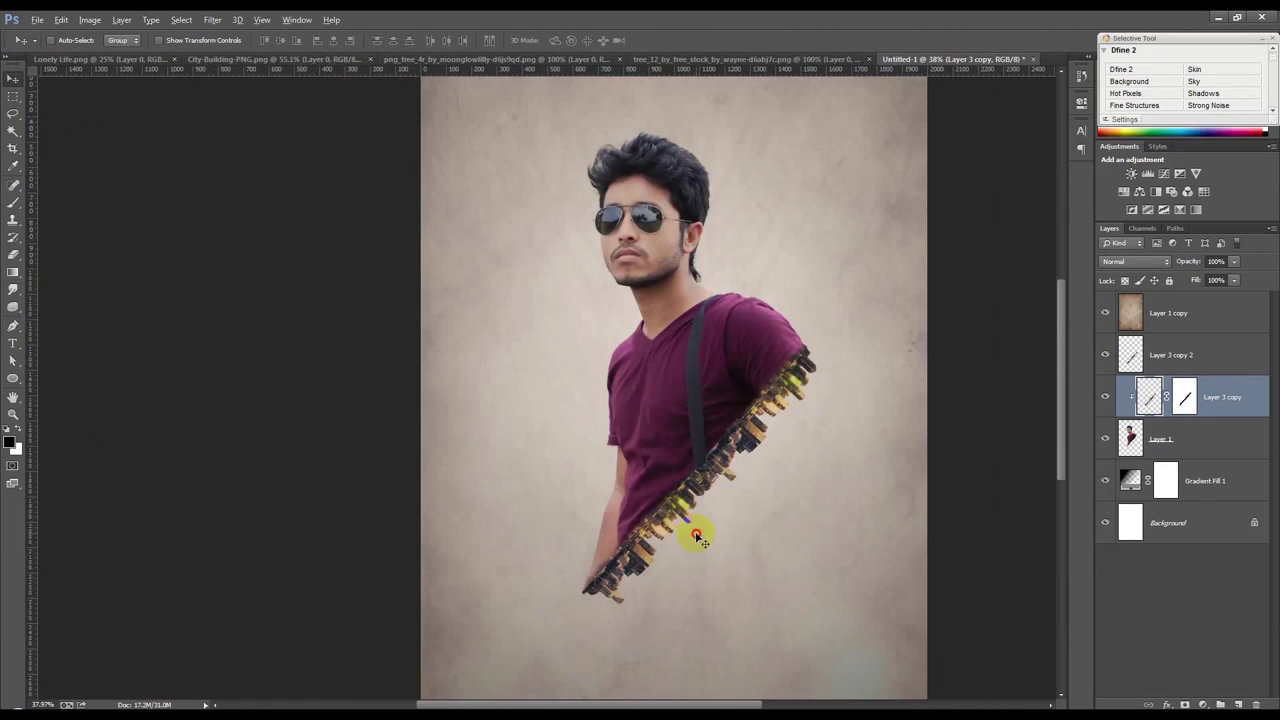
mouse_move(800, 343)
mouse_down()
mouse_move(565, 200)
mouse_move(557, 356)
mouse_up()
scroll(565, 200, up, 2)
scroll(557, 356, down, 3)
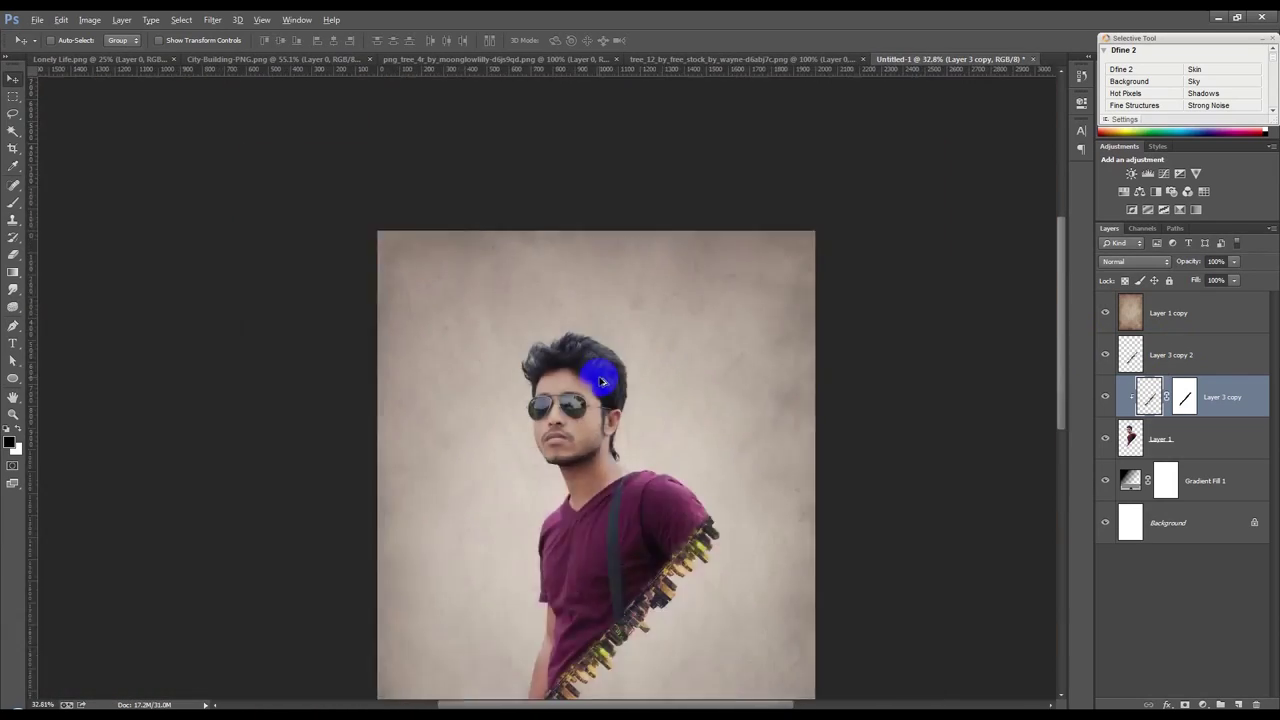
scroll(566, 386, up, 2)
shift+click(1221, 364)
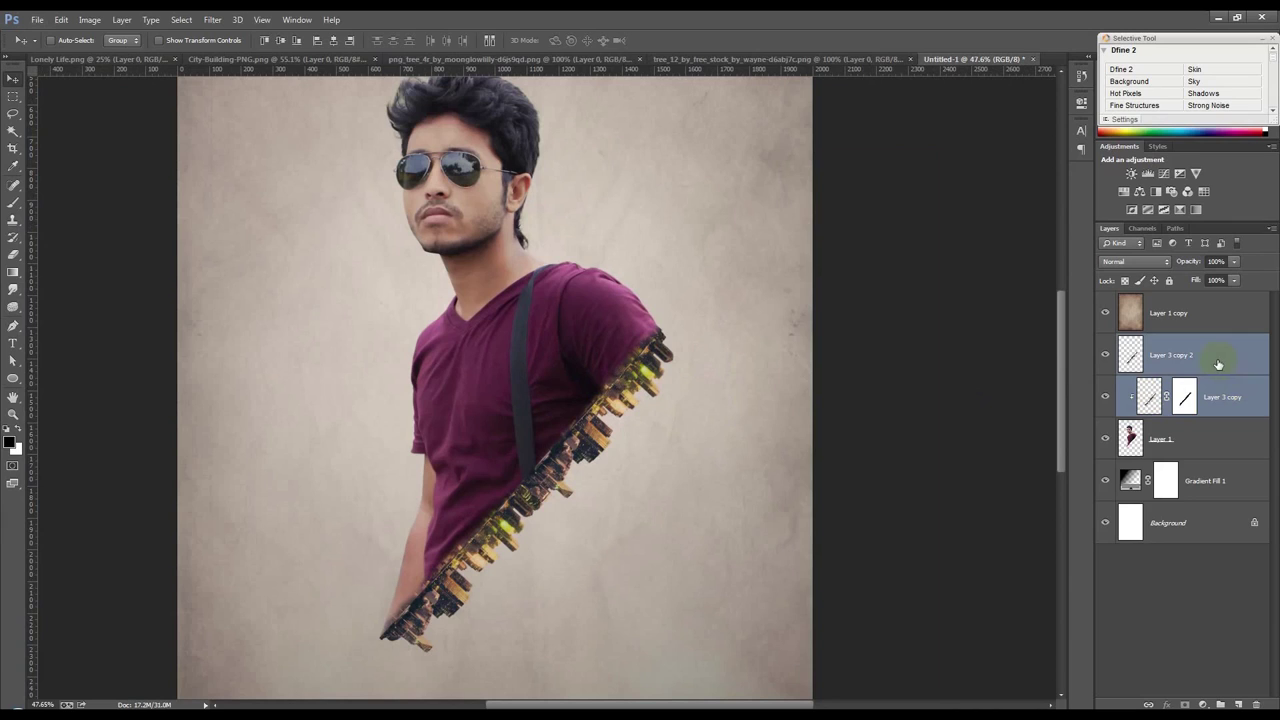
Add a clipped Hue/Saturation layer above Layer 3 copy with saturation -49 and lightness -4.
click(1226, 396)
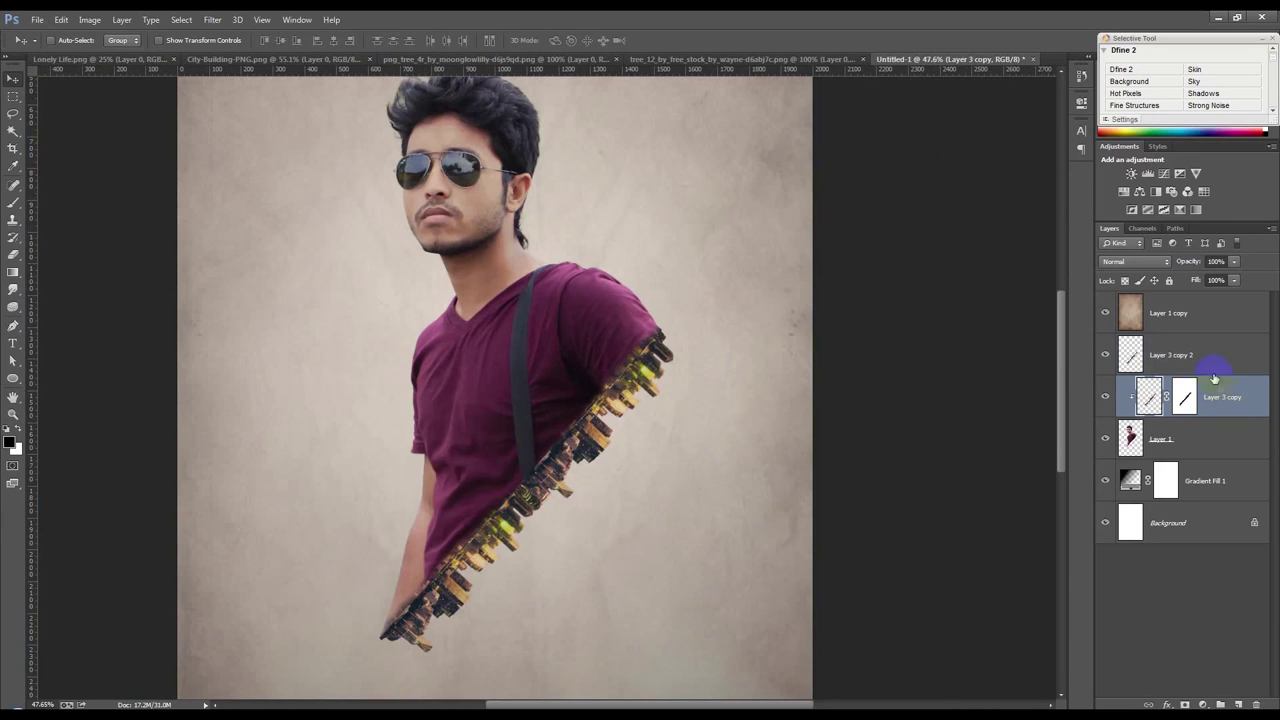
click(1208, 358)
click(1203, 704)
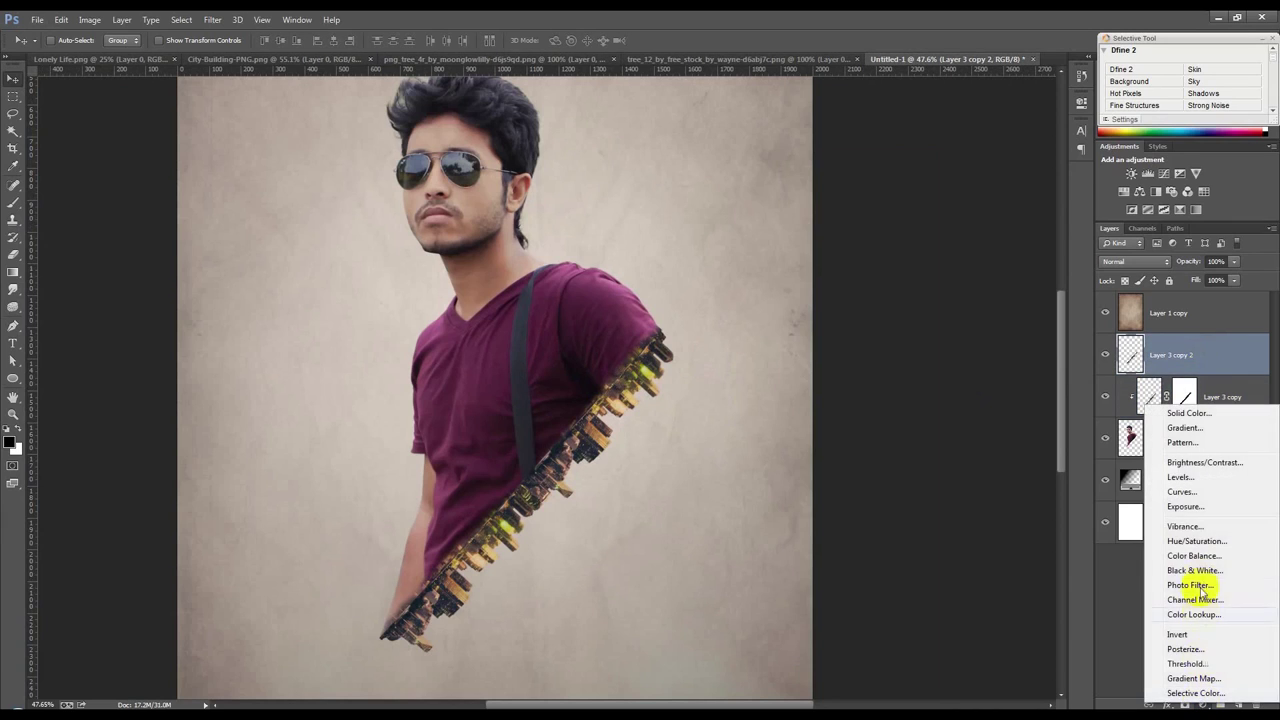
click(1193, 450)
click(1199, 437)
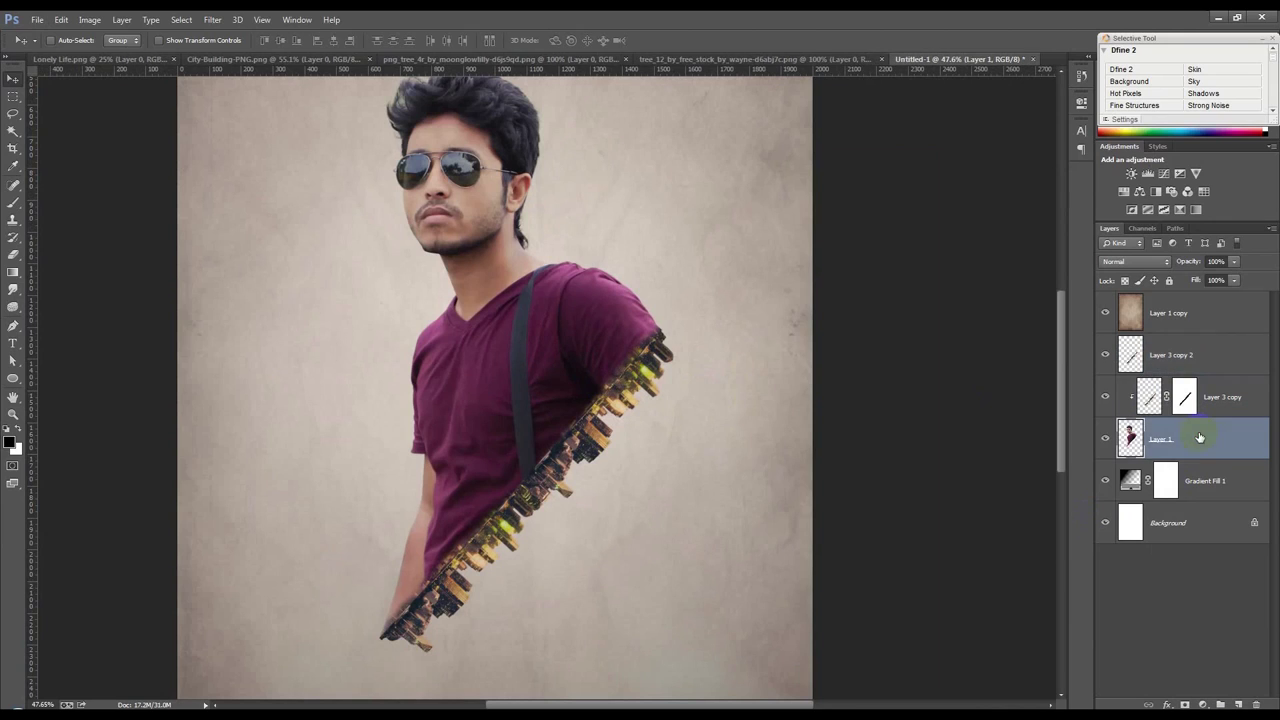
click(1203, 704)
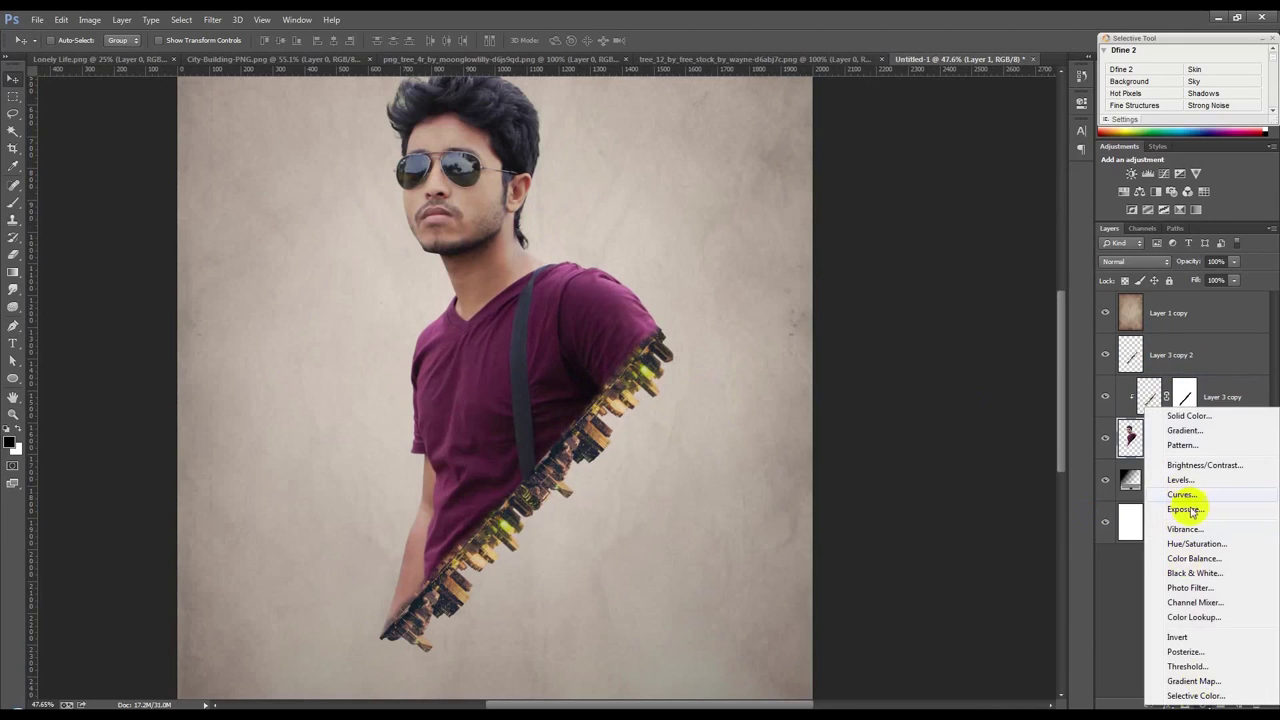
click(1194, 540)
alt+click(1196, 461)
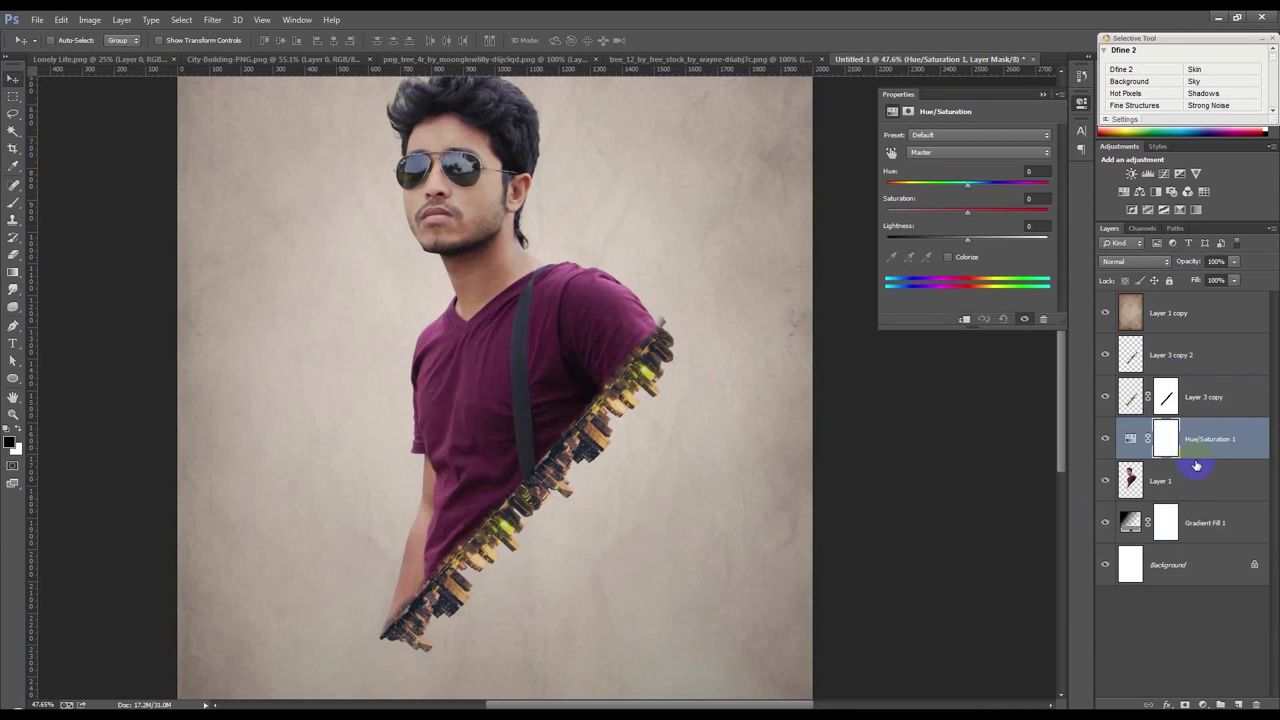
alt+click(1197, 462)
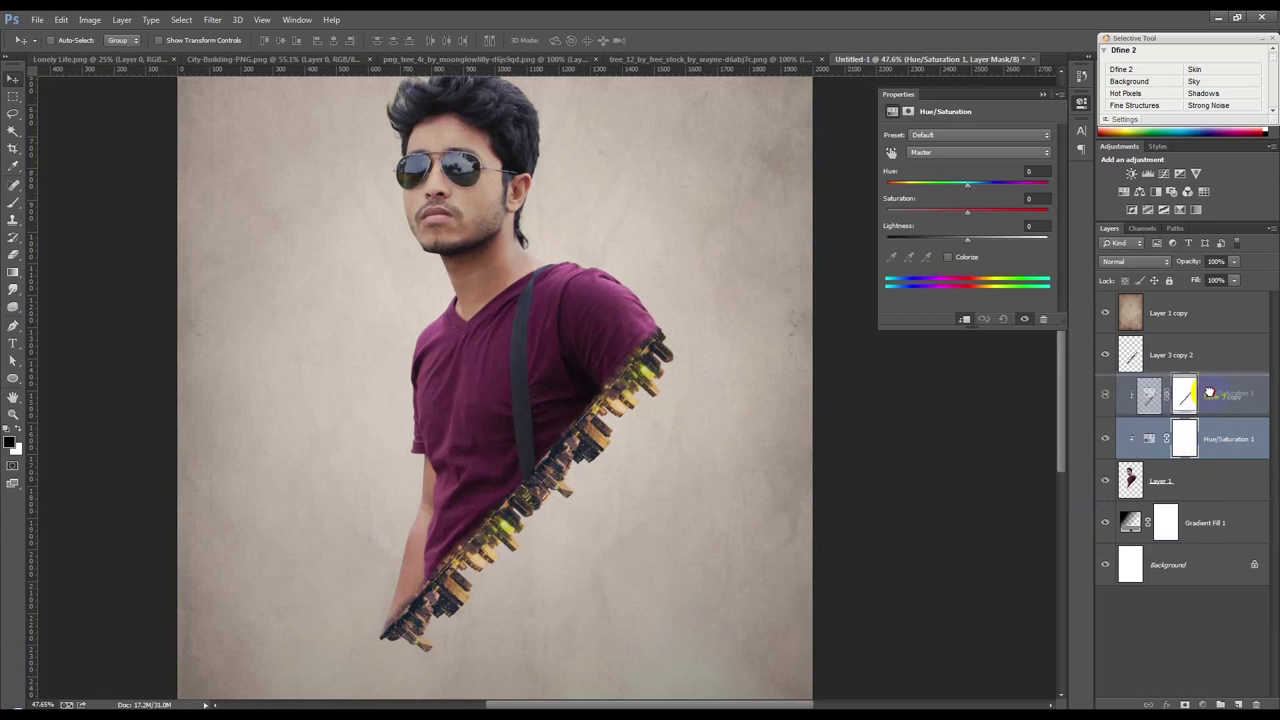
drag(1210, 428, 1208, 392)
drag(964, 215, 943, 217)
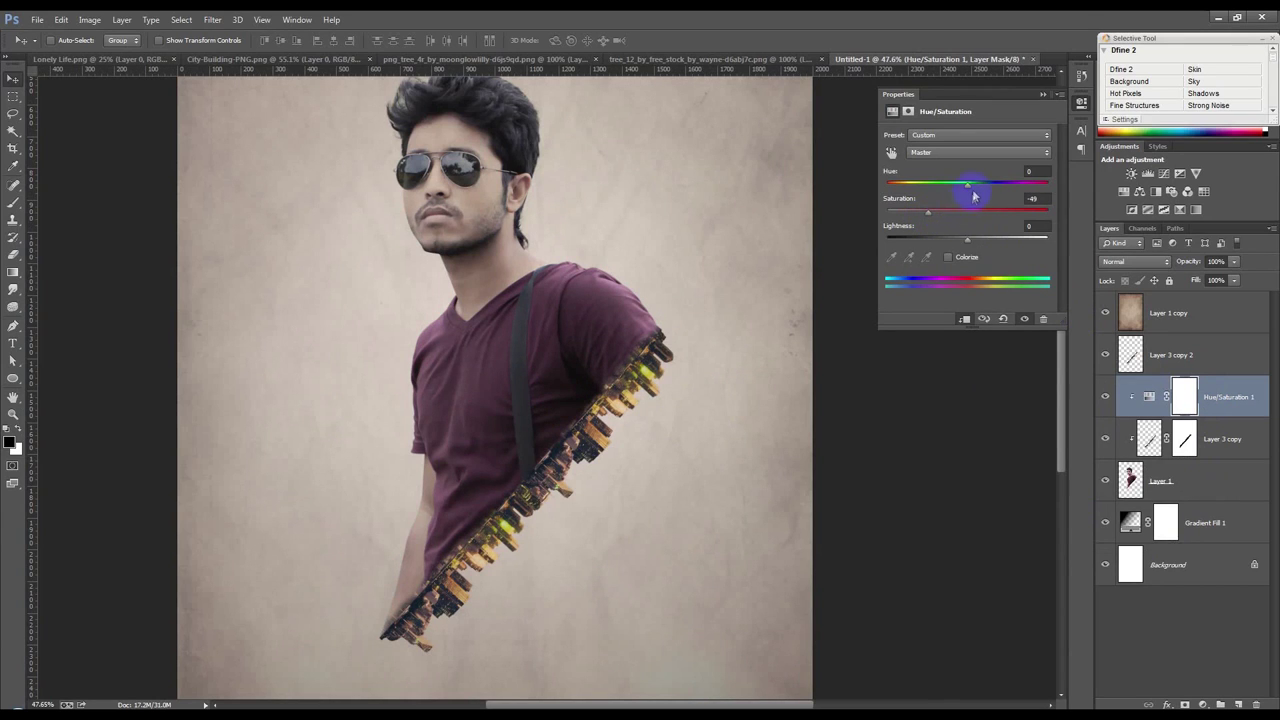
drag(967, 241, 969, 243)
Add a clipped Levels adjustment with inputs 16 / 1.00 / 214.
click(1203, 703)
click(1179, 477)
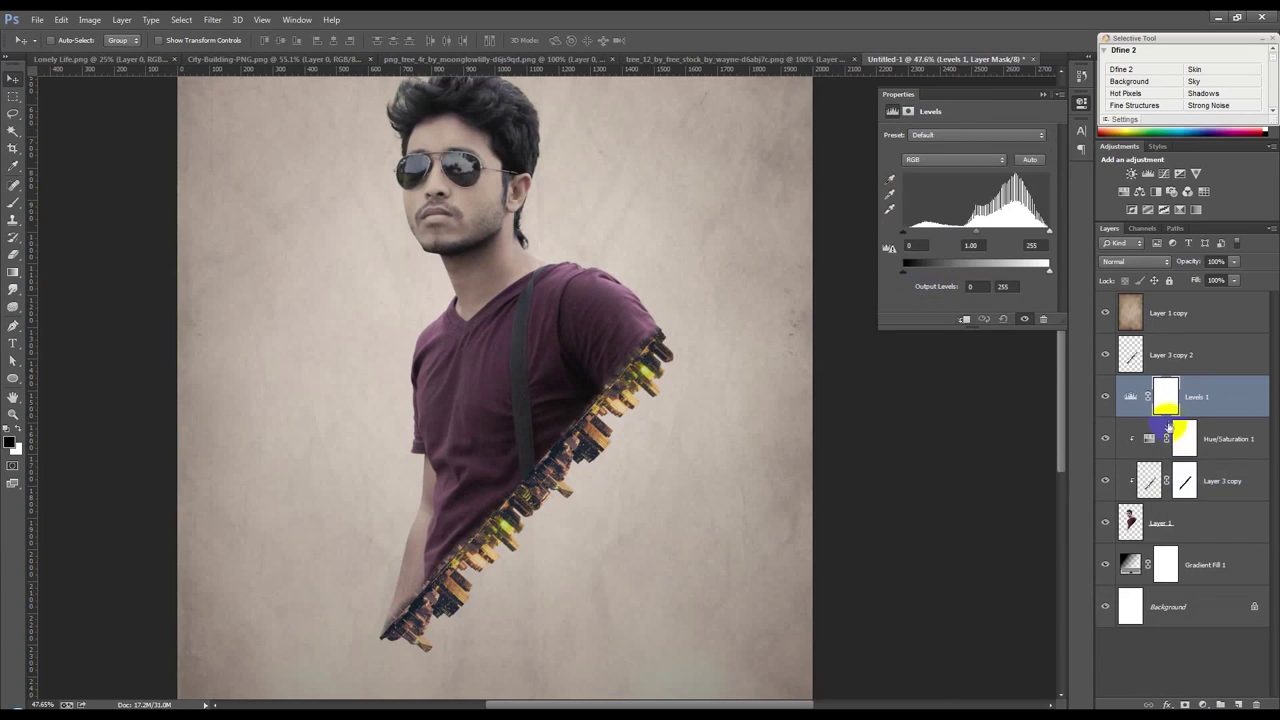
alt+click(1166, 414)
drag(904, 236, 912, 232)
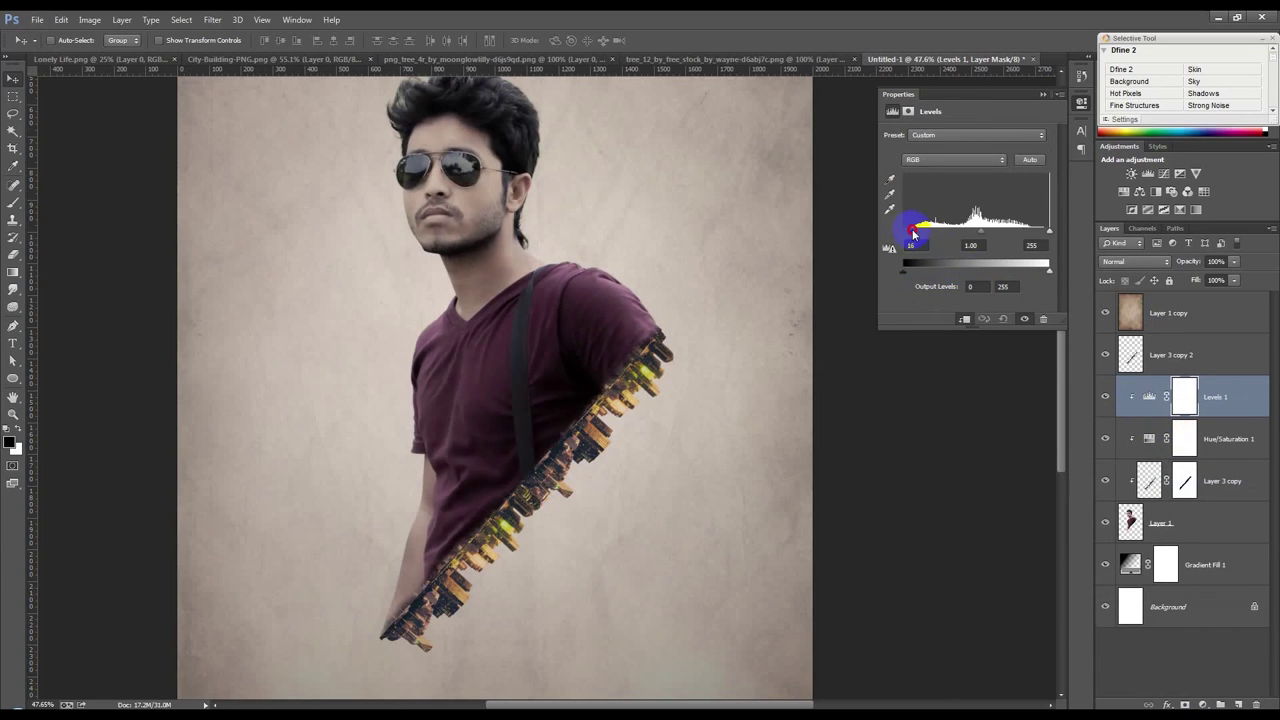
drag(1045, 233, 1013, 236)
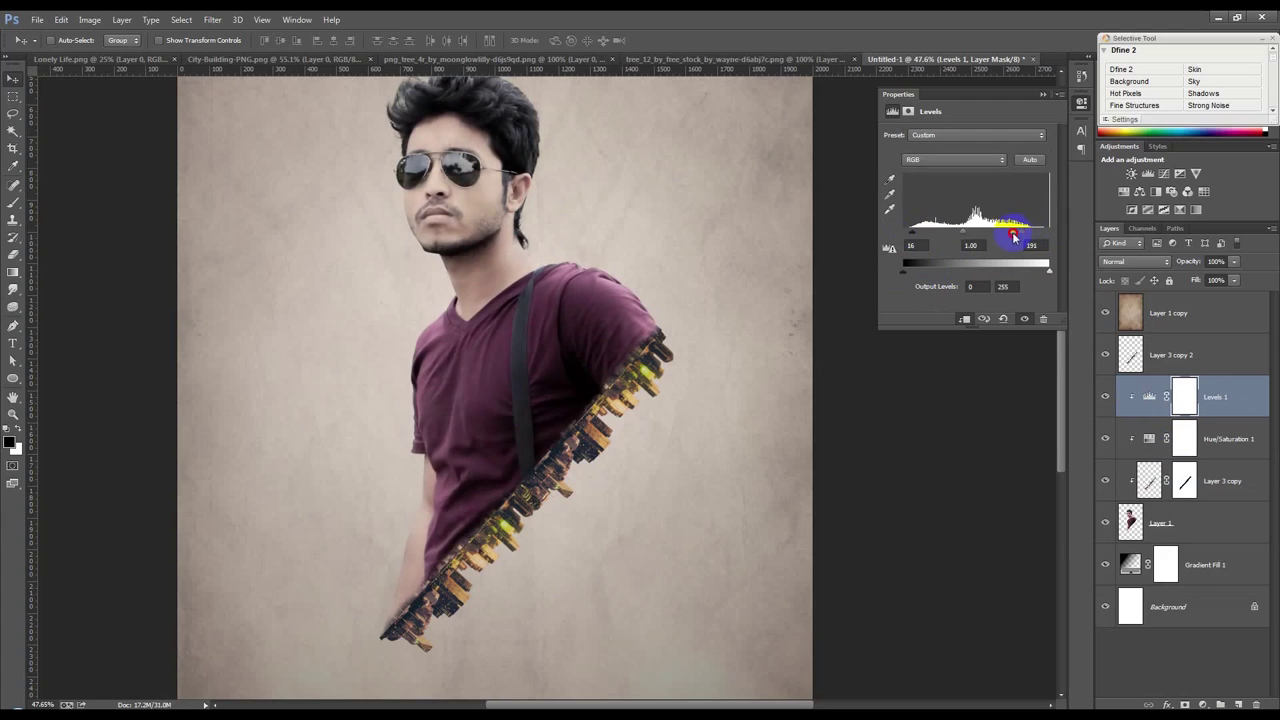
click(1224, 483)
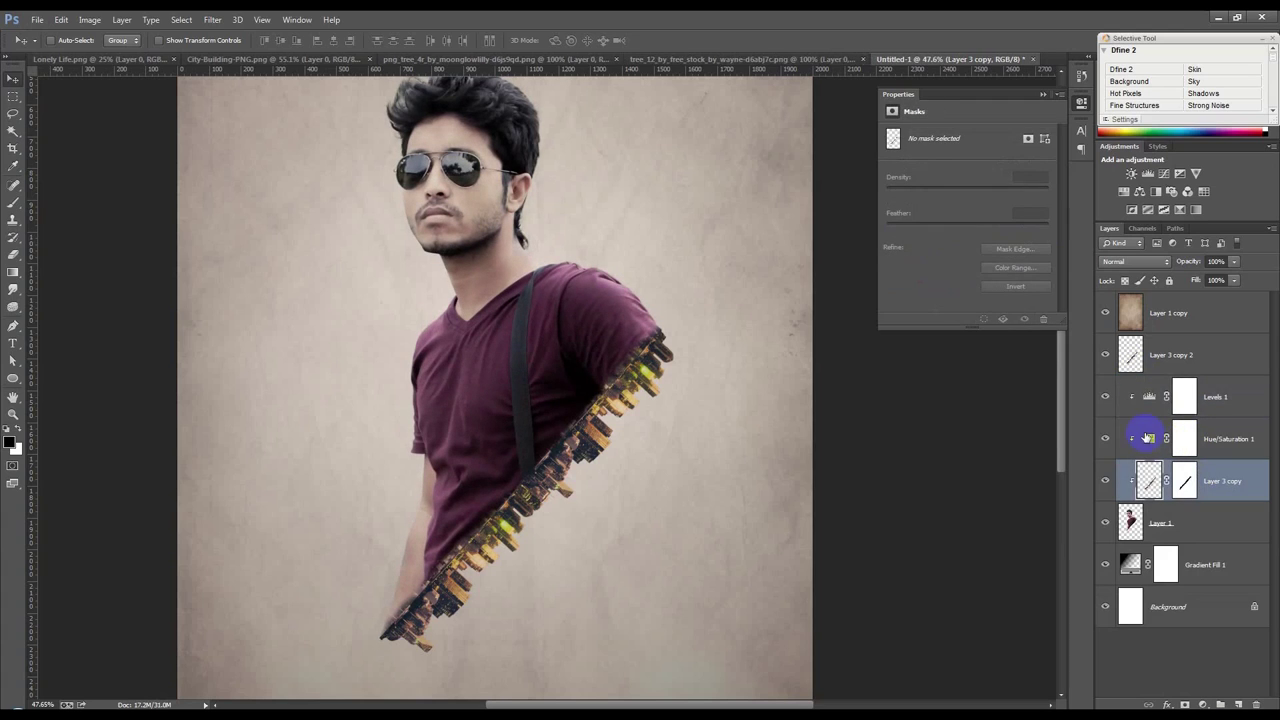
Lower the saturation of Layer 3 copy through Image > Adjustments > Hue/Saturation.
click(101, 22)
click(310, 117)
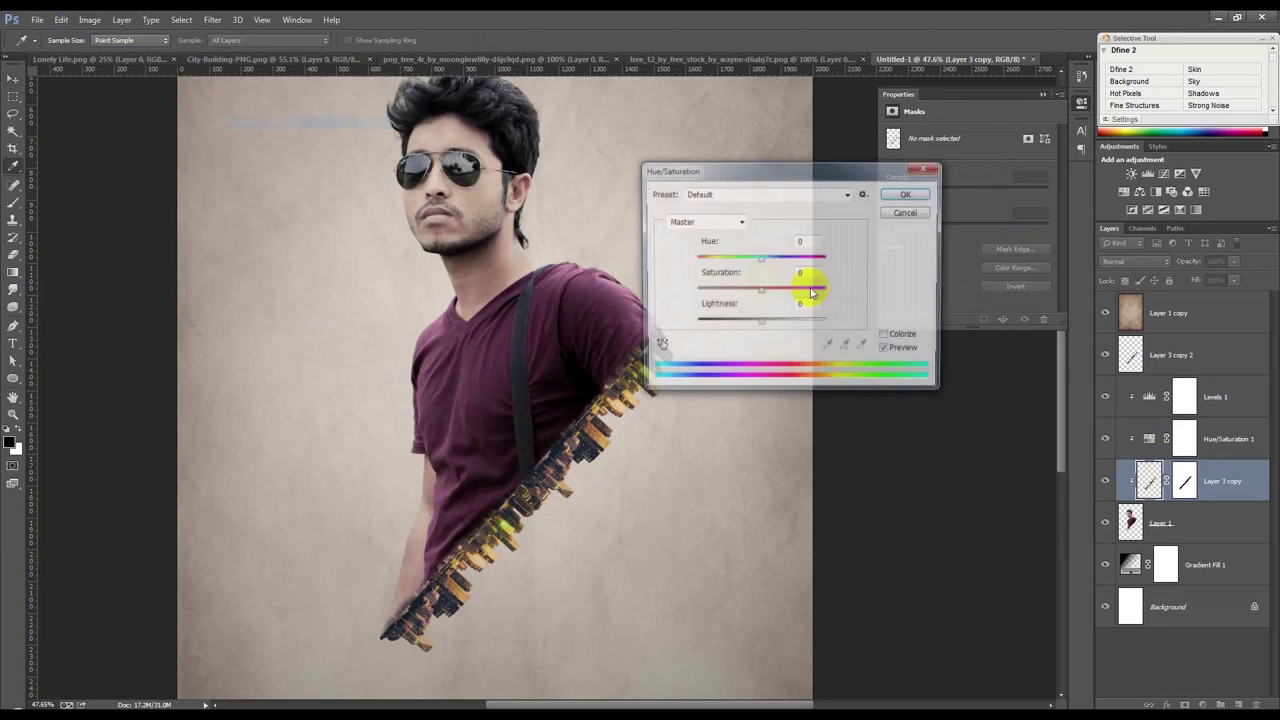
drag(760, 289, 708, 302)
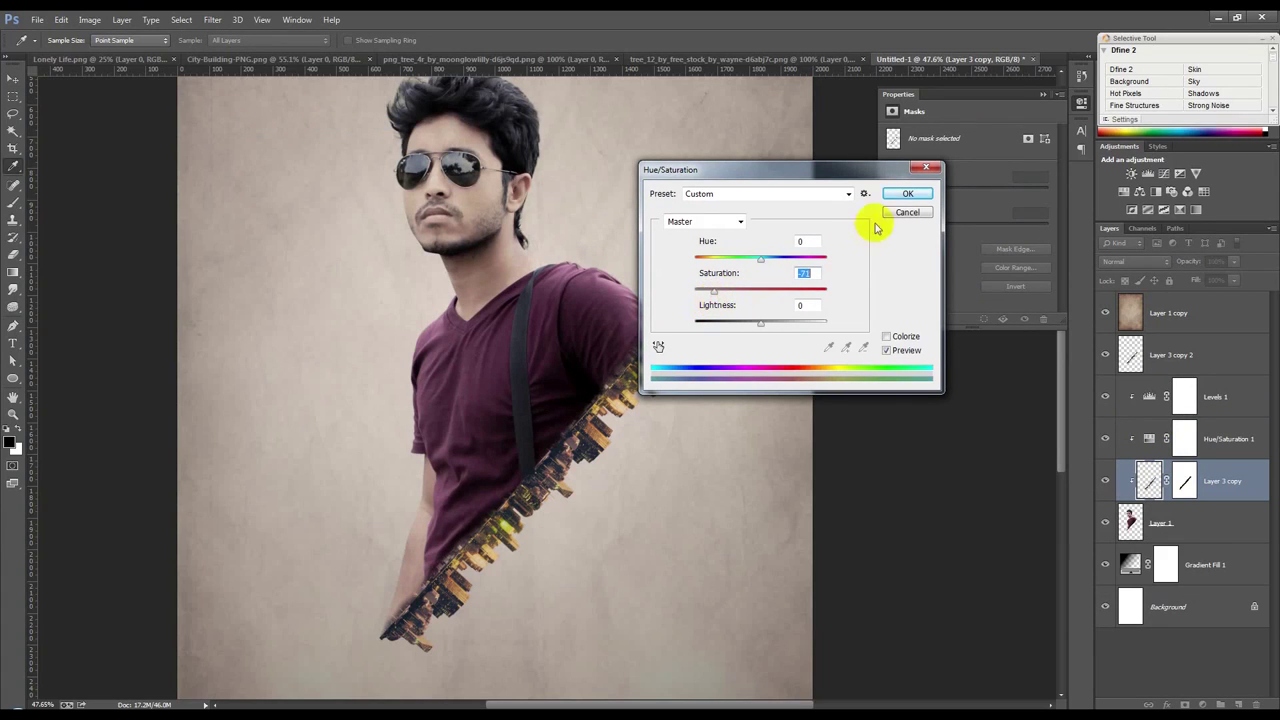
click(907, 193)
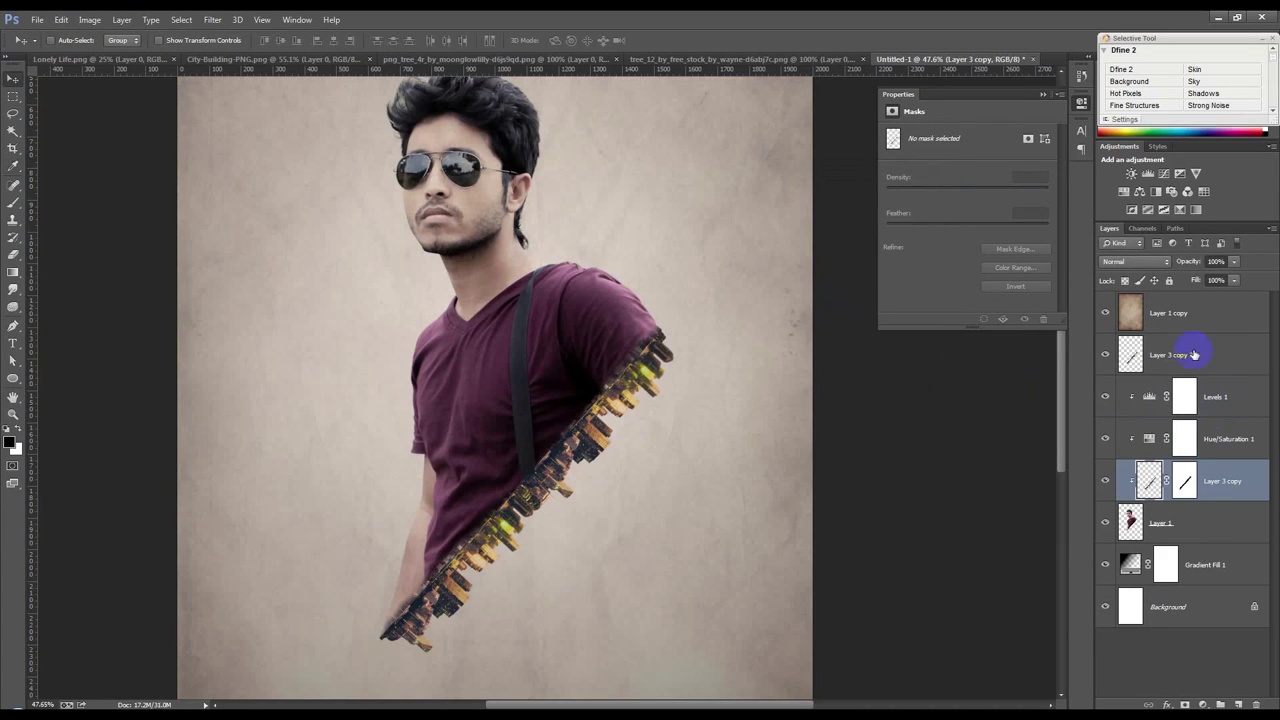
Desaturate Layer 3 copy 2 to around -91 with Hue/Saturation.
drag(1222, 481, 1193, 355)
click(92, 21)
mouse_move(110, 54)
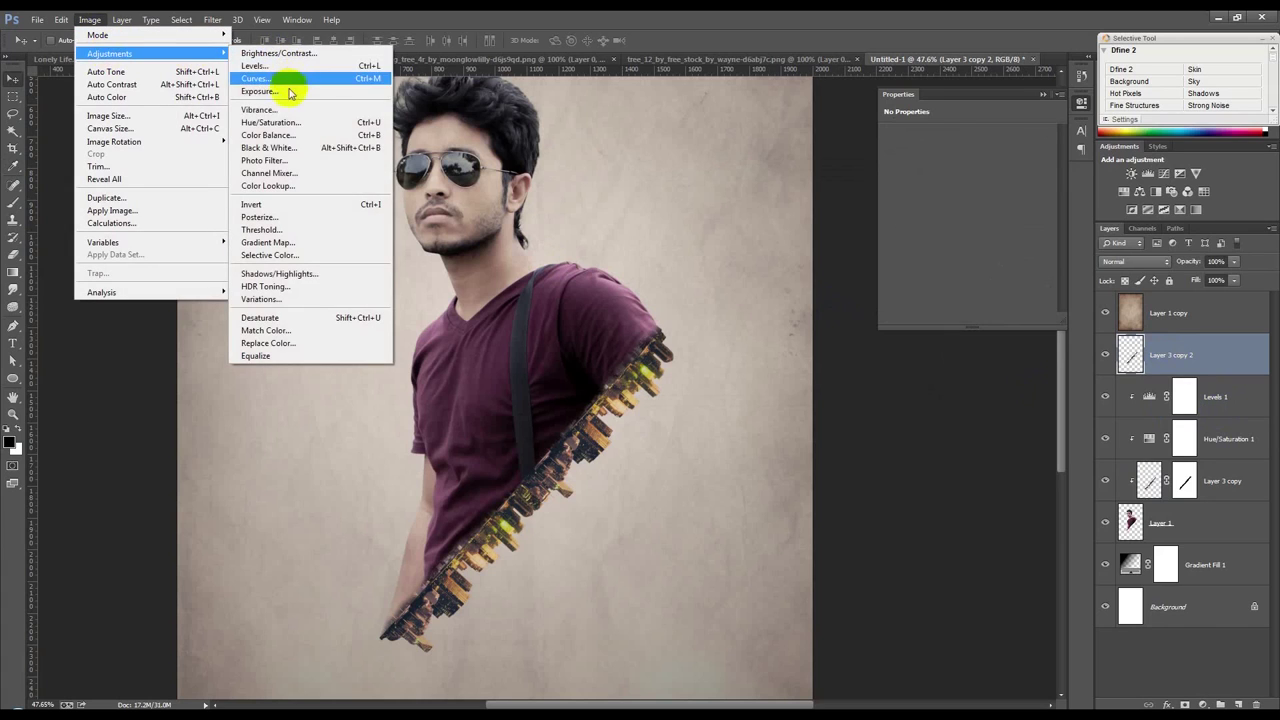
click(300, 122)
drag(760, 290, 701, 297)
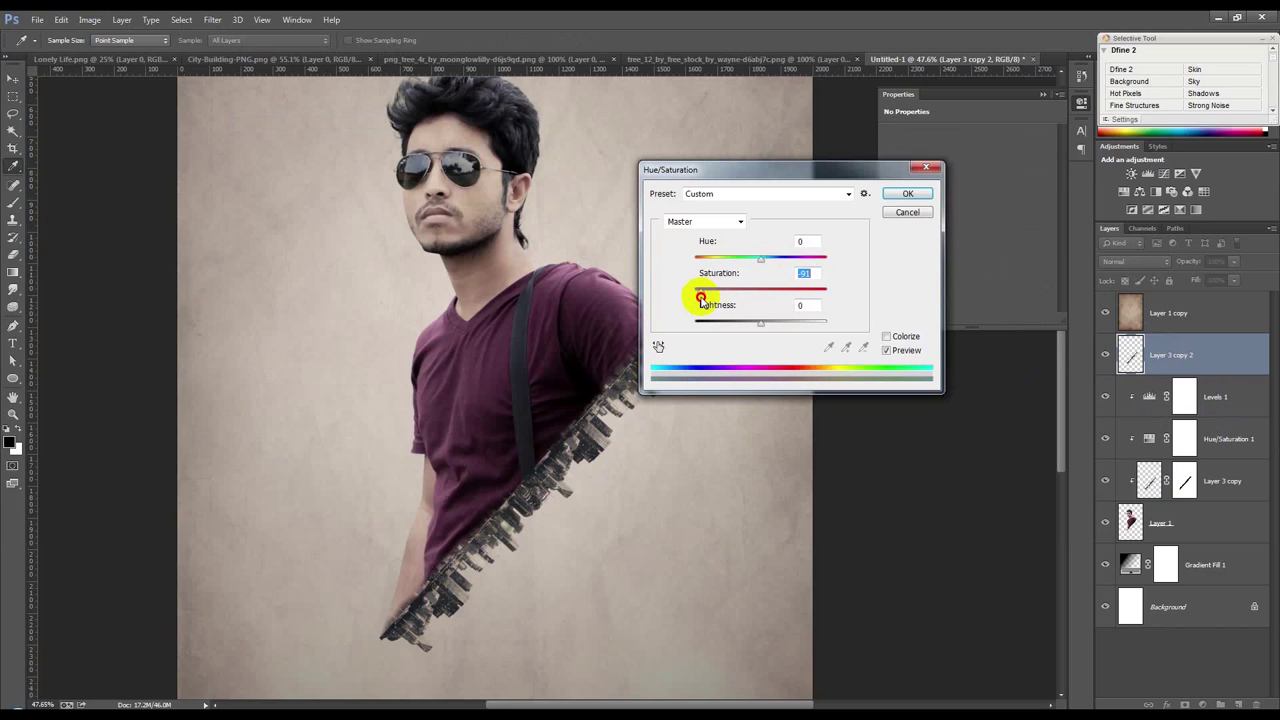
drag(698, 298, 694, 297)
Confirm the desaturation and add a default Black & White adjustment layer above Layer 3 copy.
click(906, 195)
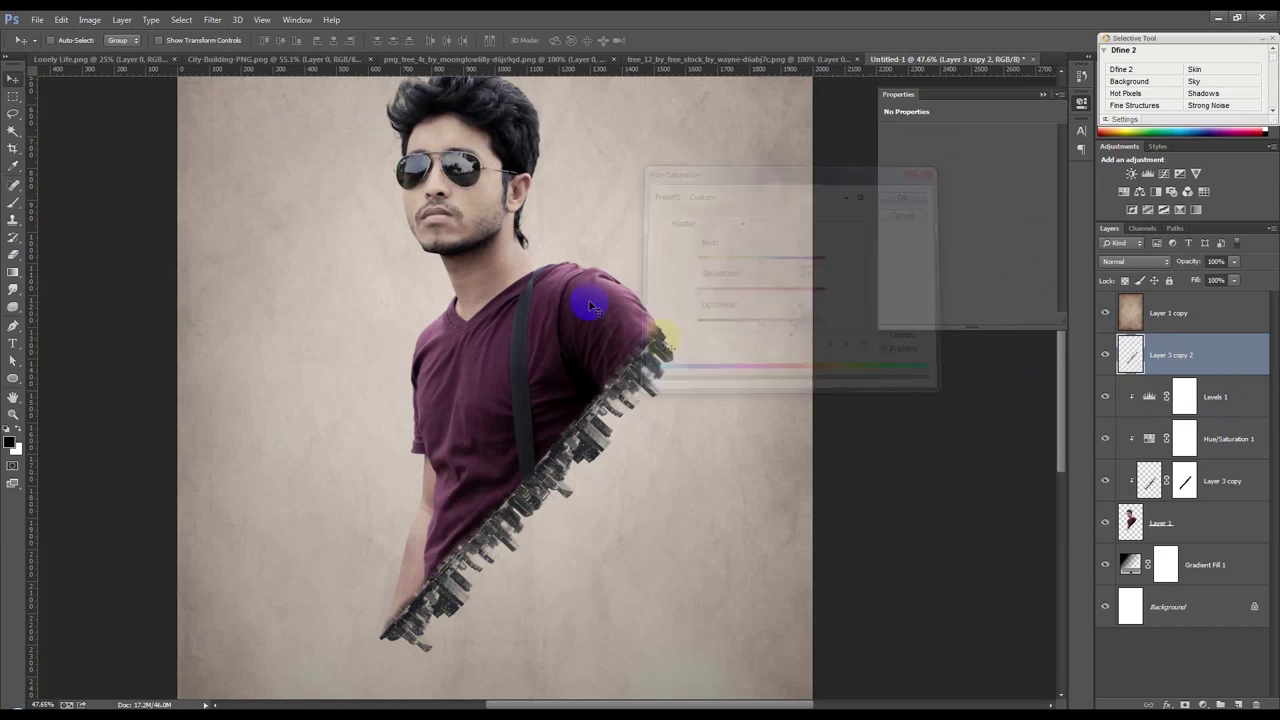
click(1208, 523)
click(1202, 704)
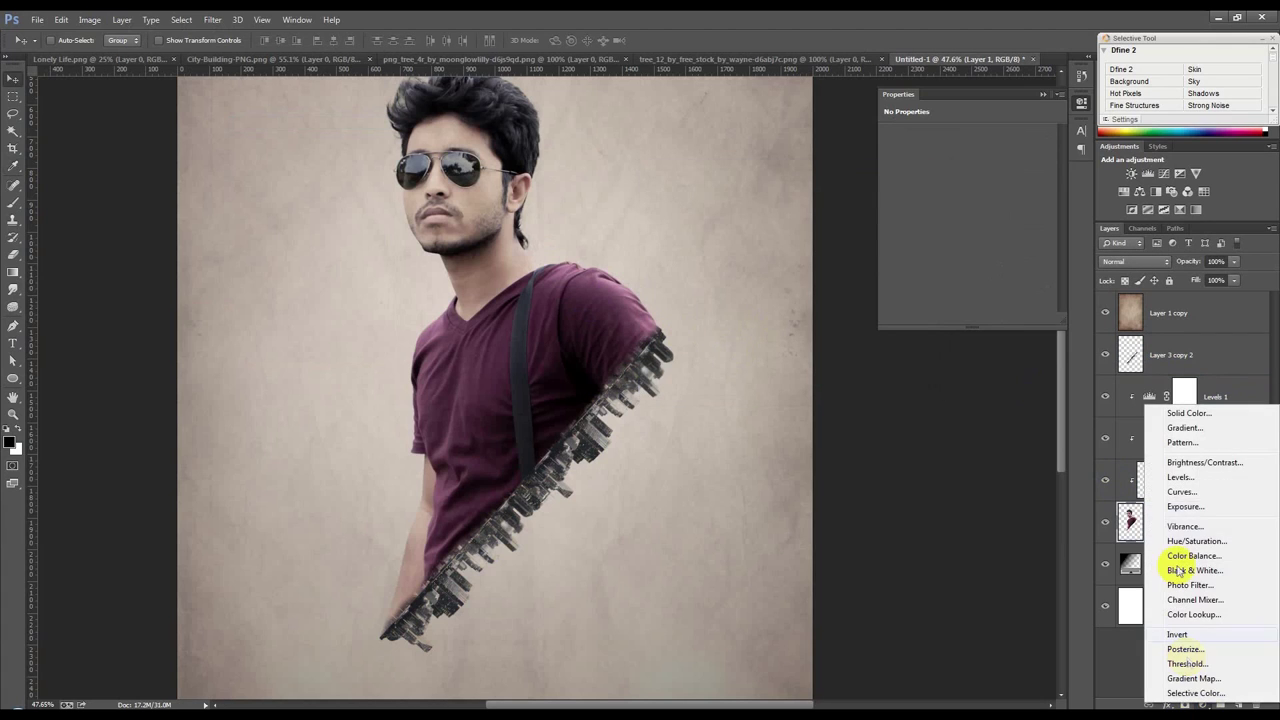
click(1124, 486)
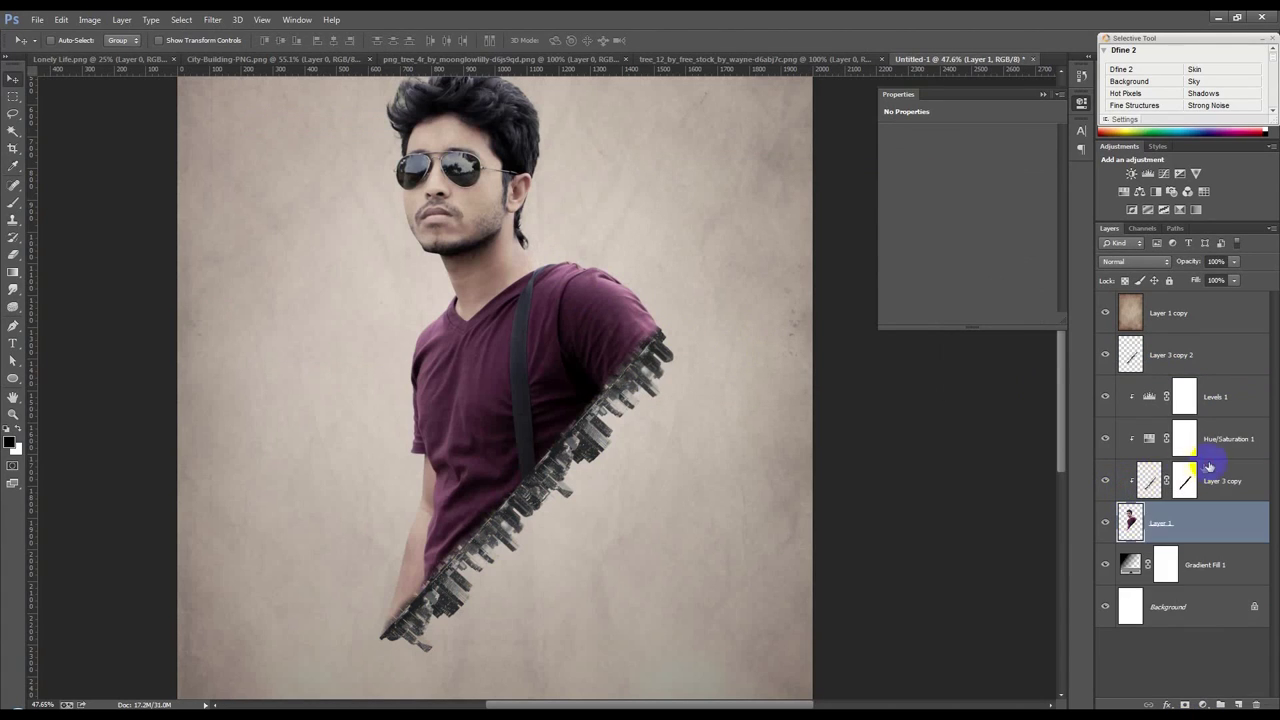
click(1209, 470)
click(1202, 704)
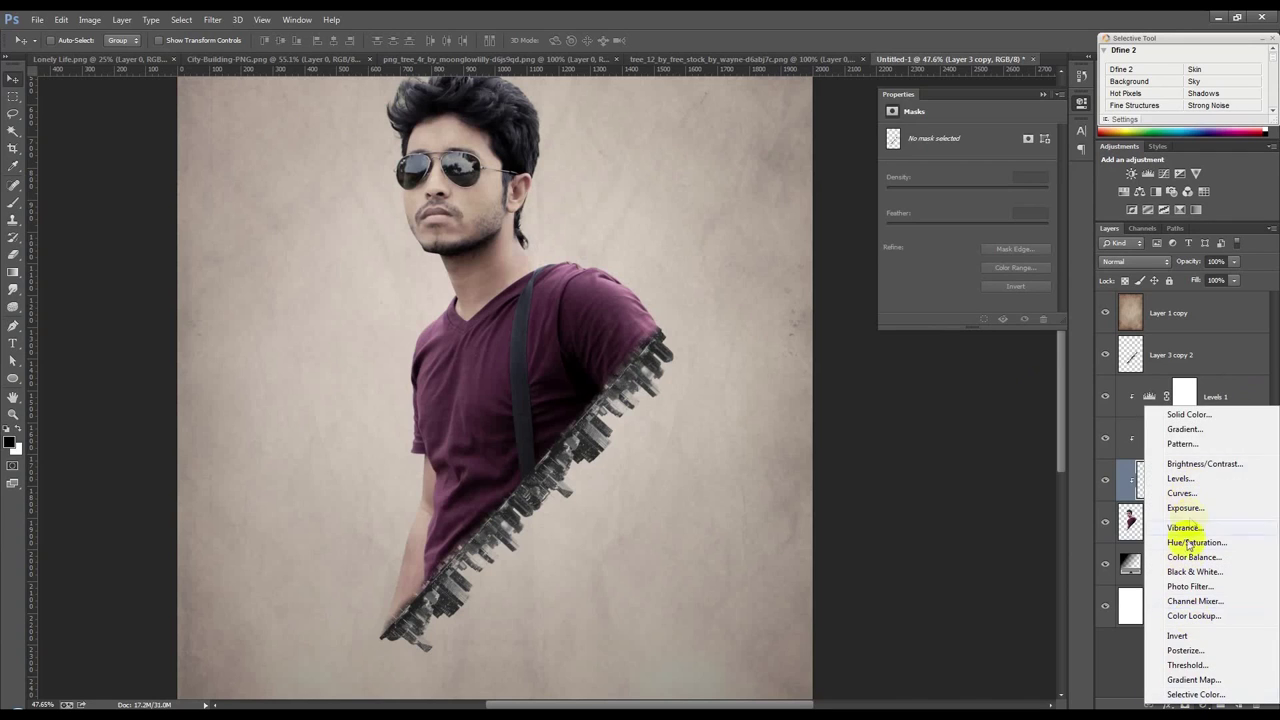
click(1182, 569)
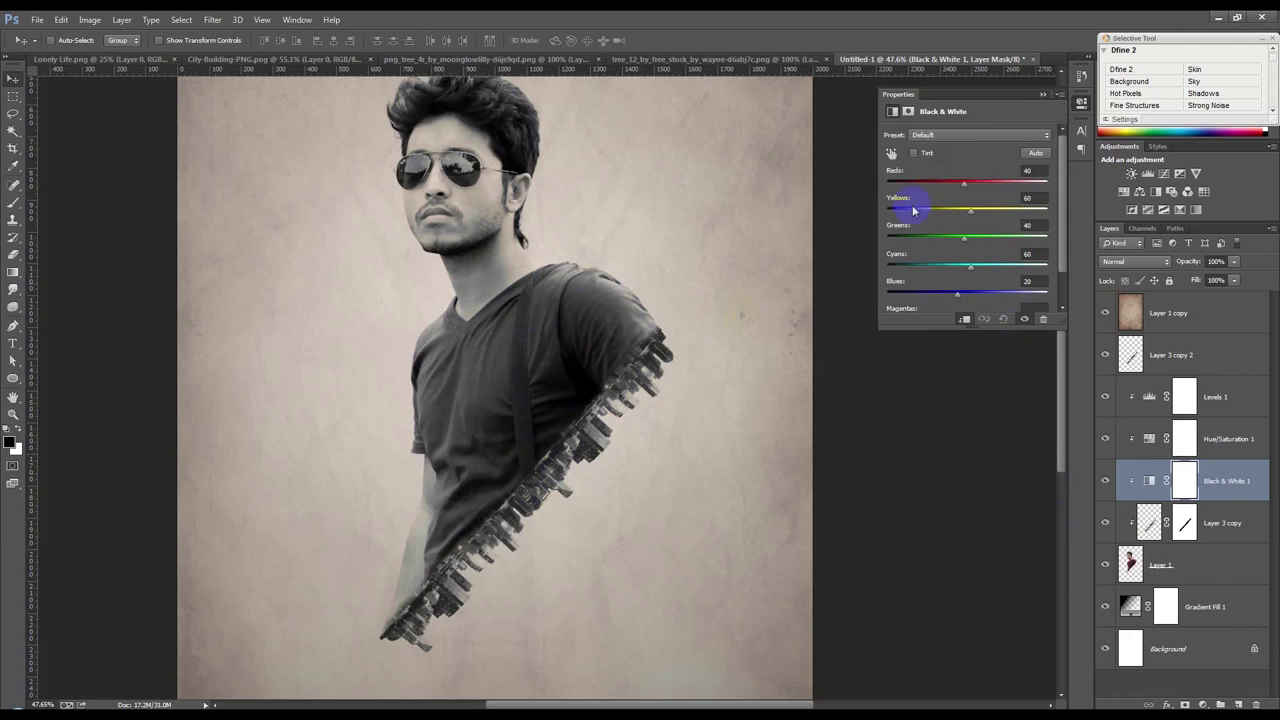
click(1043, 96)
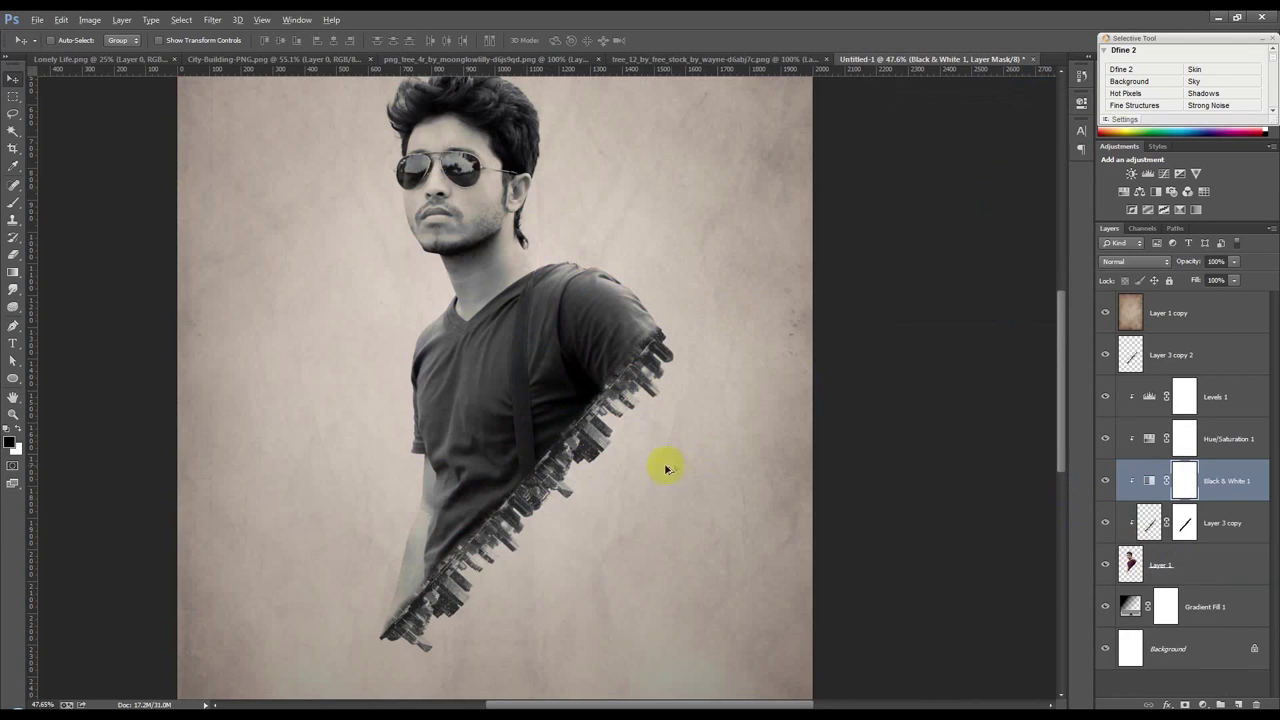
scroll(663, 463, up, 1)
scroll(557, 429, down, 2)
scroll(410, 420, up, 2)
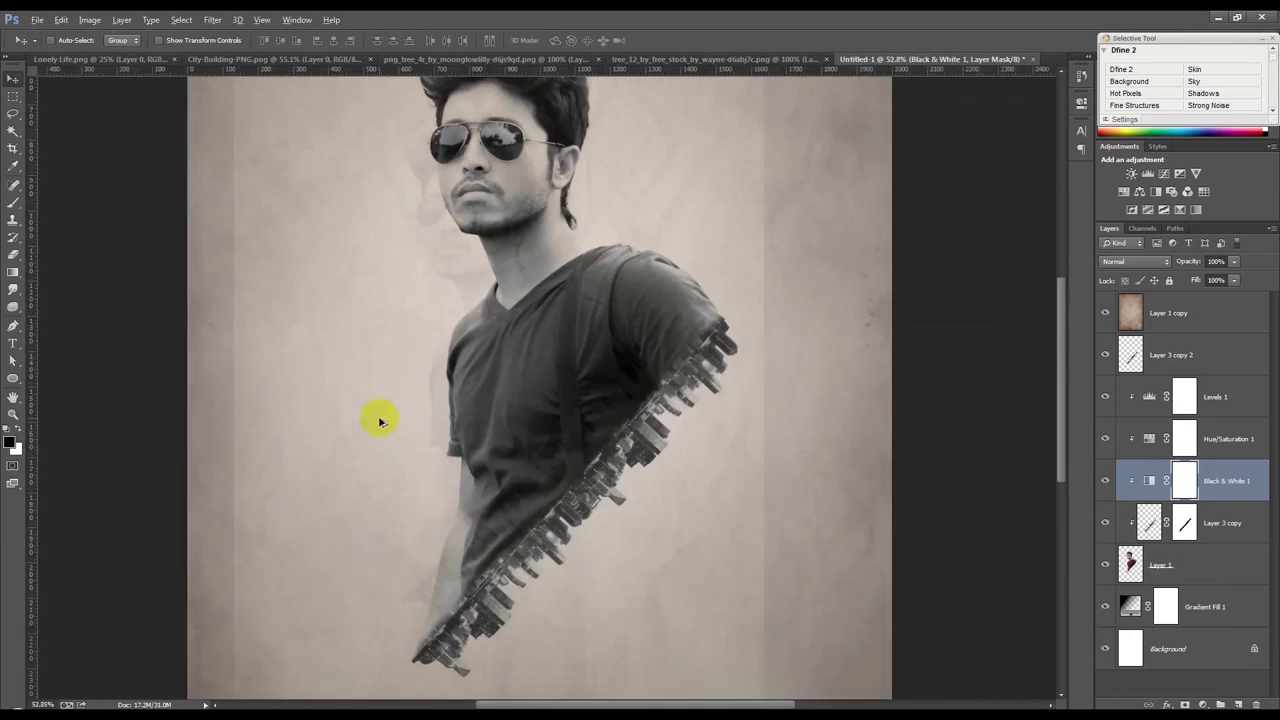
drag(677, 363, 692, 395)
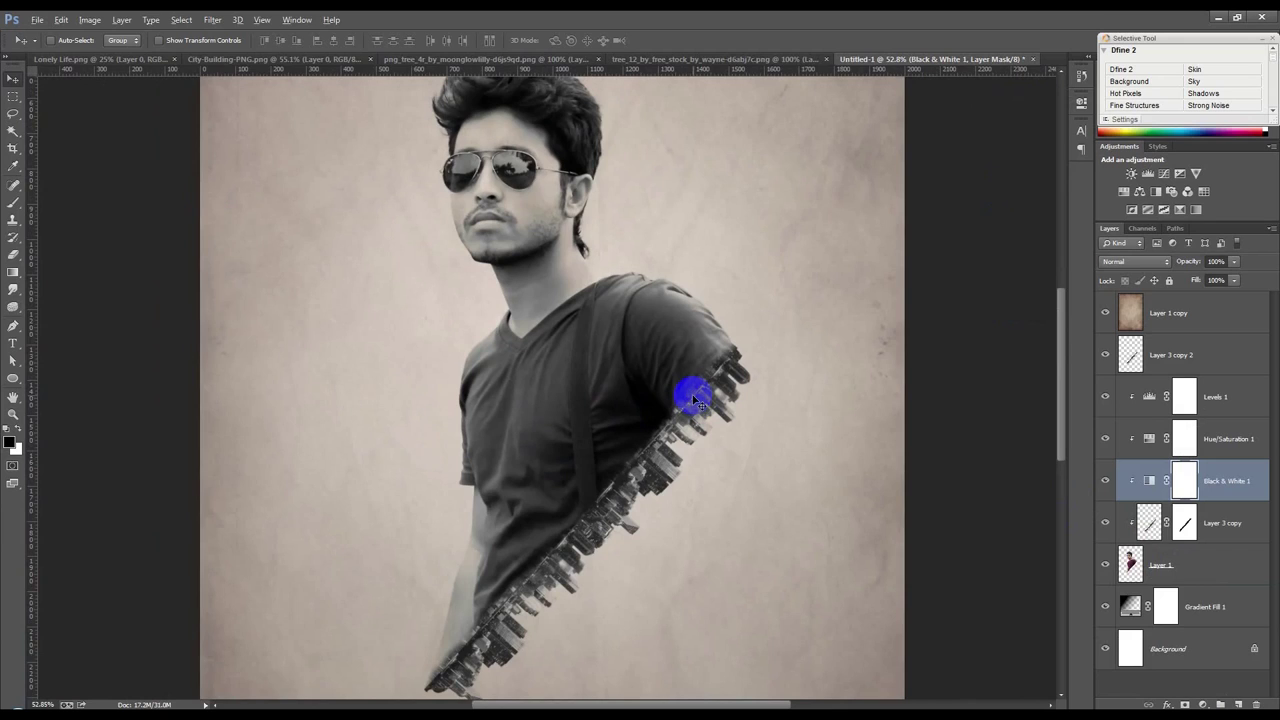
scroll(695, 400, down, 1)
scroll(617, 391, up, 1)
drag(651, 346, 664, 372)
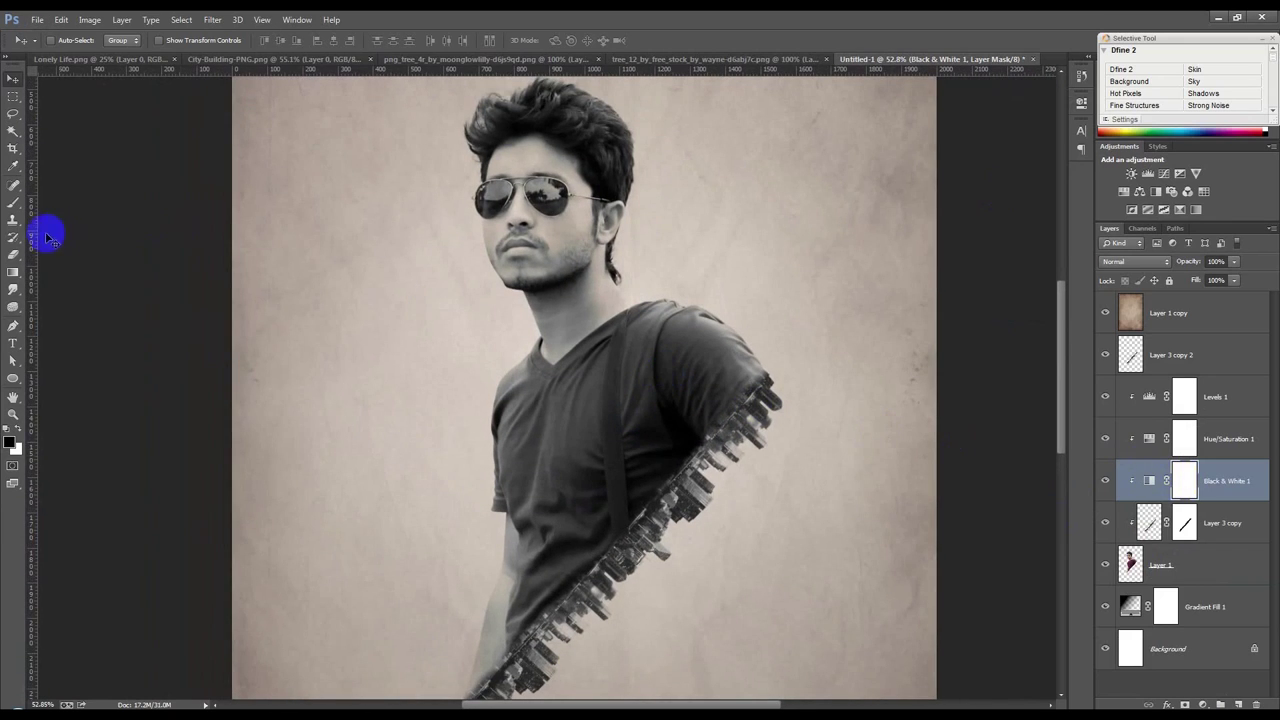
click(15, 208)
click(462, 215)
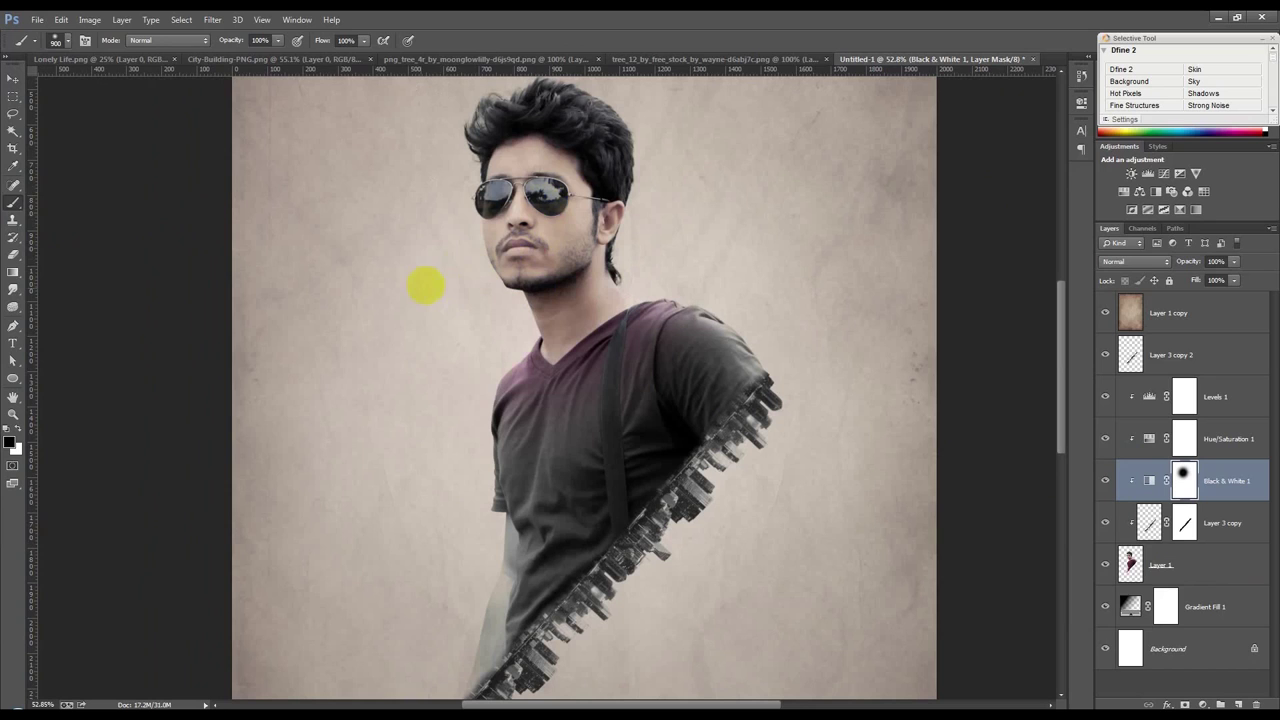
drag(495, 197, 548, 195)
scroll(520, 215, down, 3)
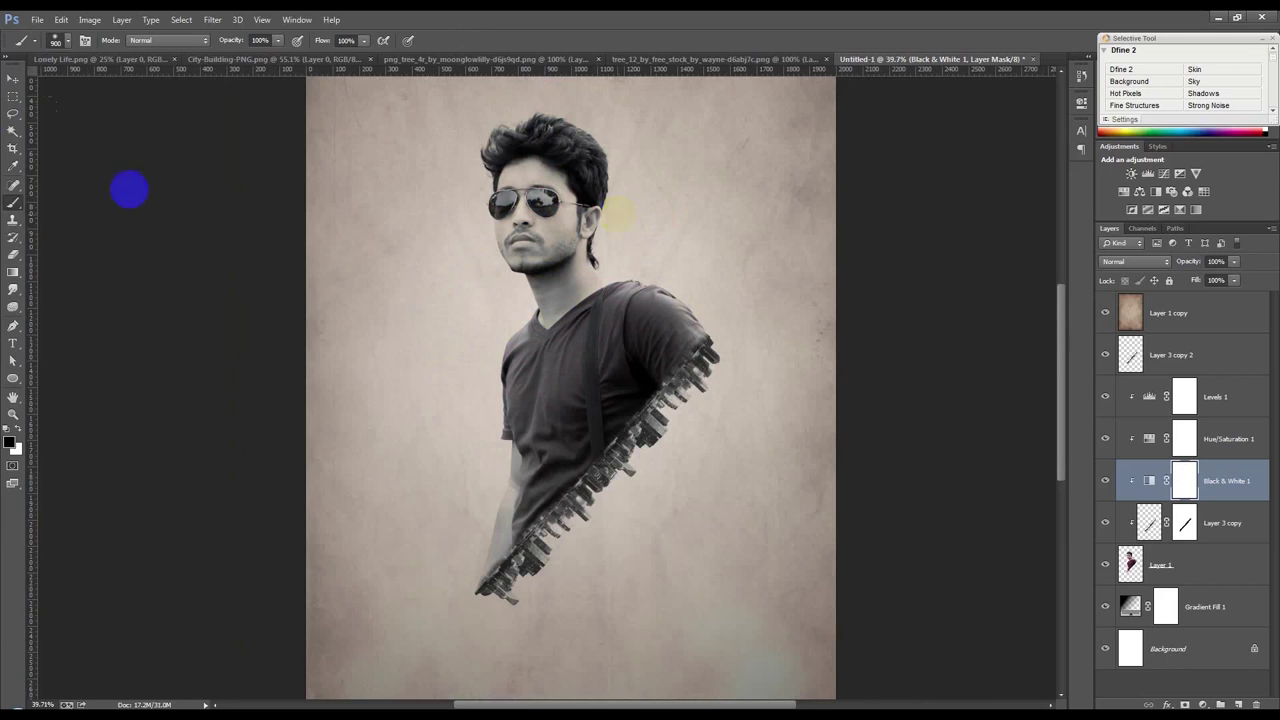
click(13, 79)
scroll(500, 162, up, 3)
scroll(500, 162, up, 3)
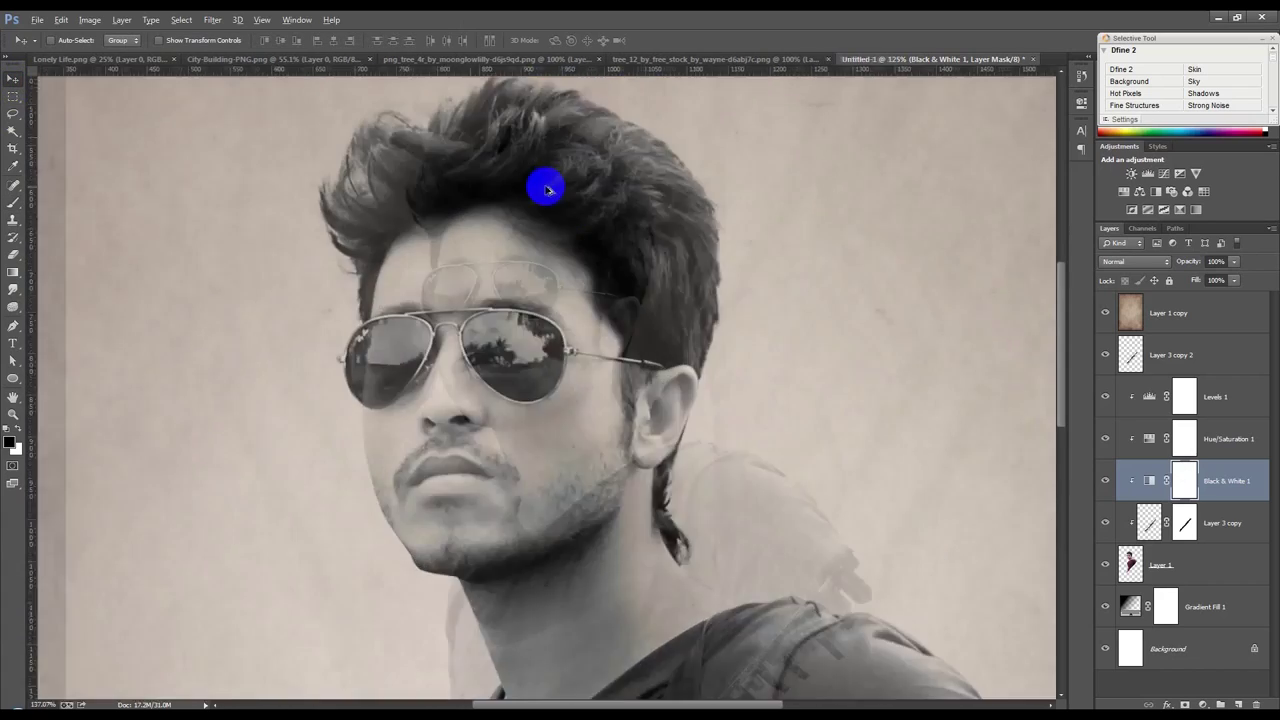
scroll(543, 186, up, 1)
scroll(858, 363, down, 2)
scroll(858, 363, down, 2)
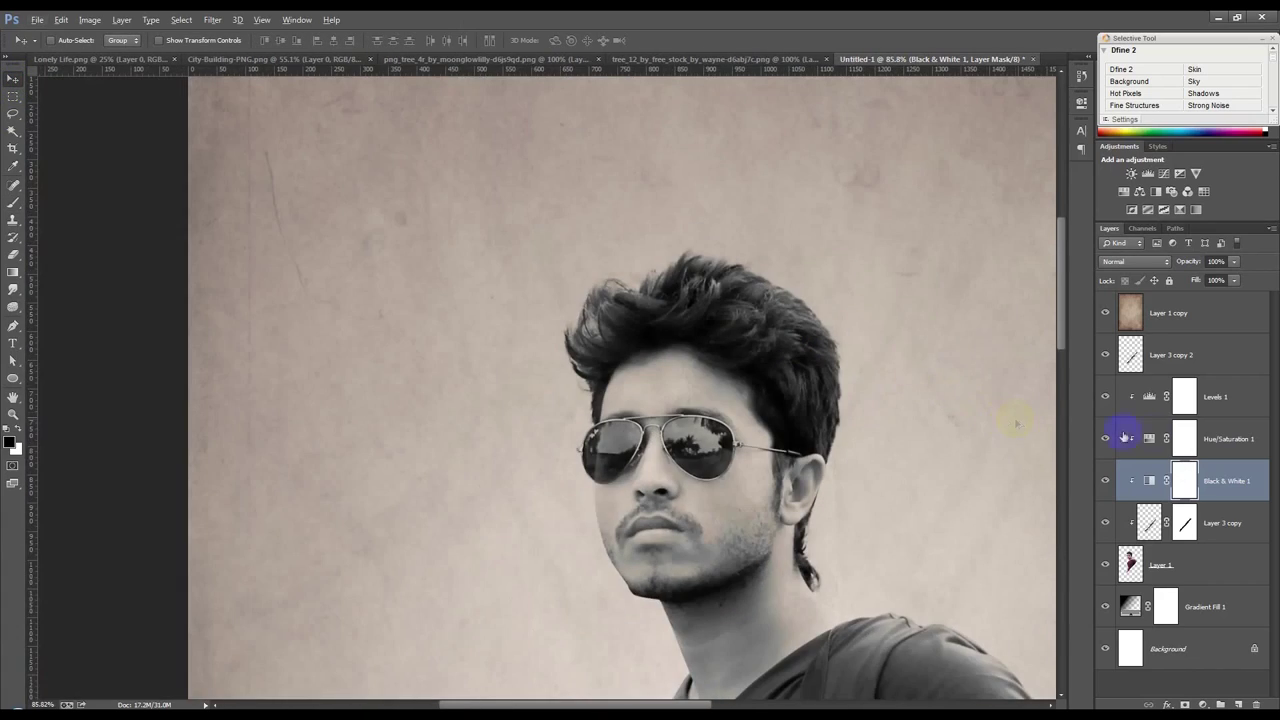
click(1207, 568)
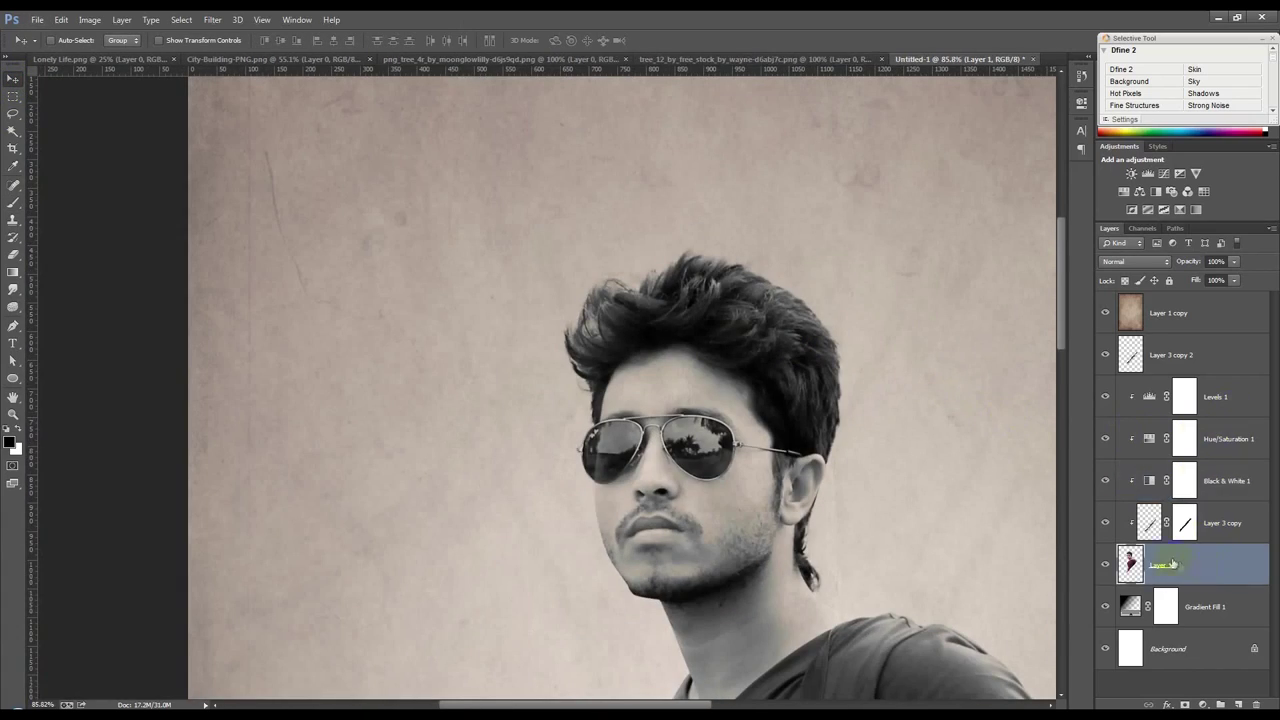
Drag the tree image into the poster, then delete the resulting Layer 2.
click(290, 60)
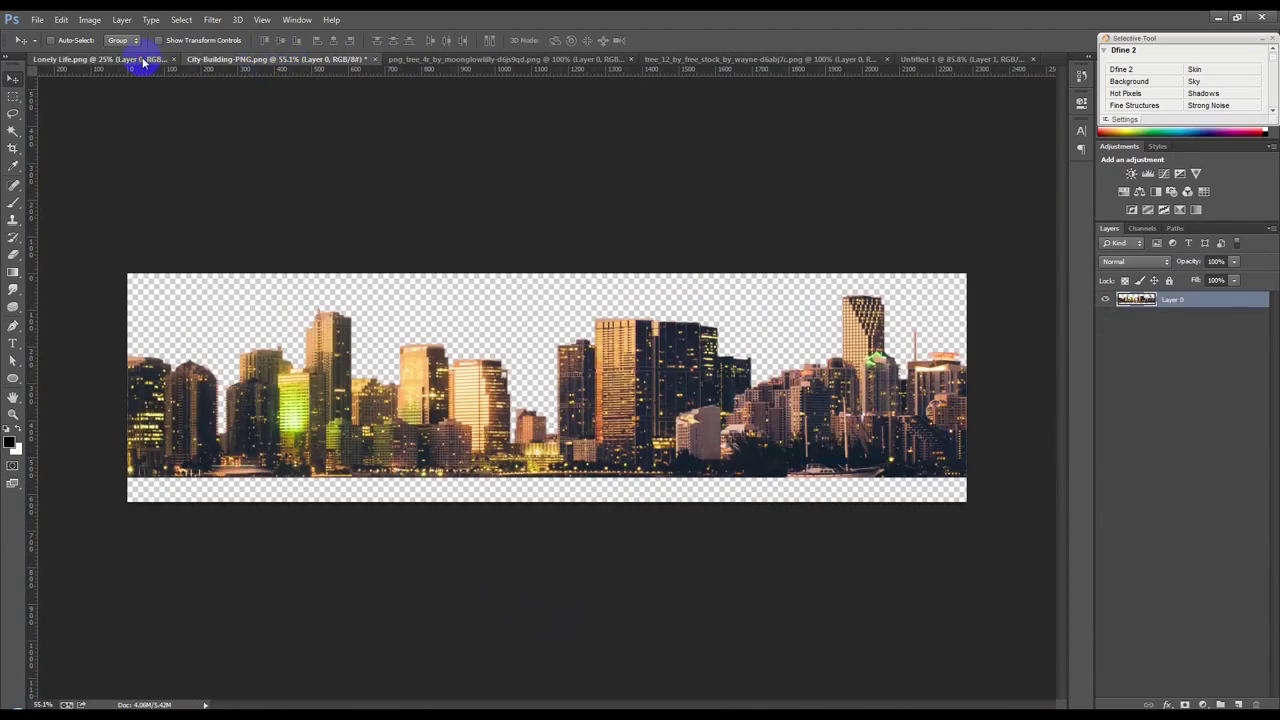
click(137, 59)
click(408, 64)
mouse_move(543, 186)
mouse_down()
mouse_move(928, 62)
mouse_move(708, 148)
mouse_move(719, 362)
mouse_move(723, 349)
mouse_up()
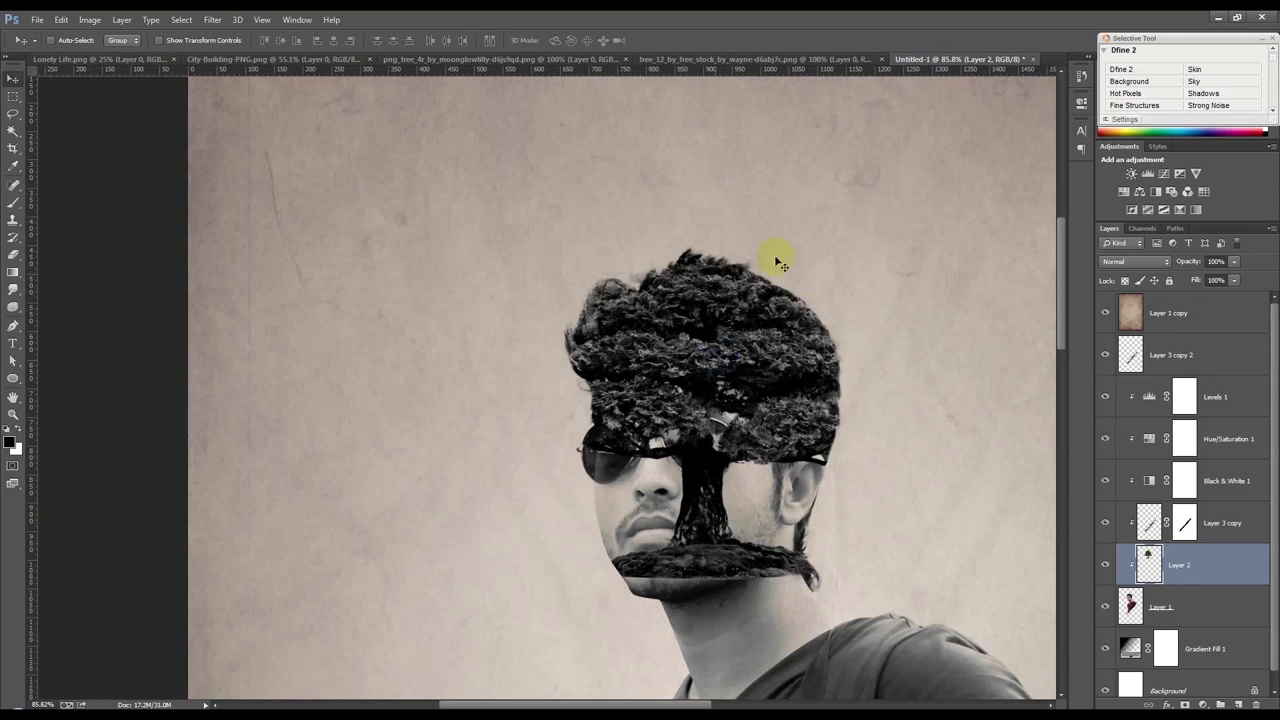
key(Delete)
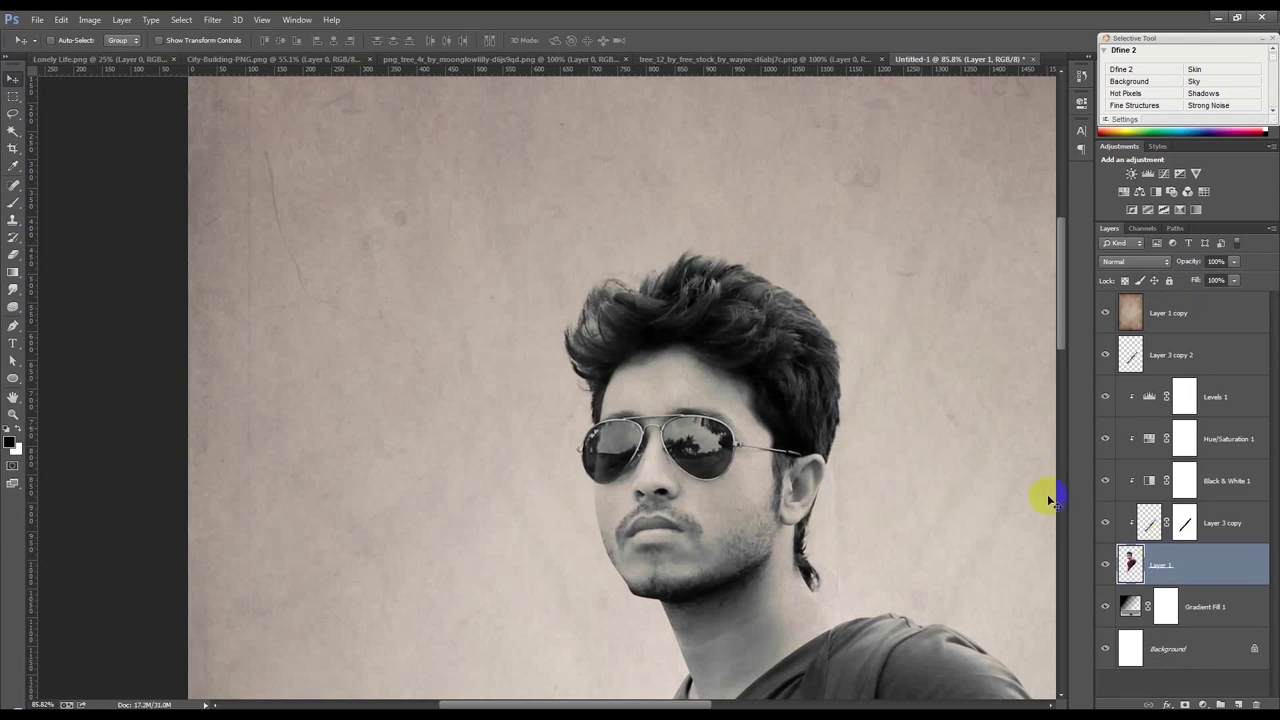
Select Levels 1 down through Layer 1, shift the figure, and merge them with Ctrl+E.
shift+click(1212, 405)
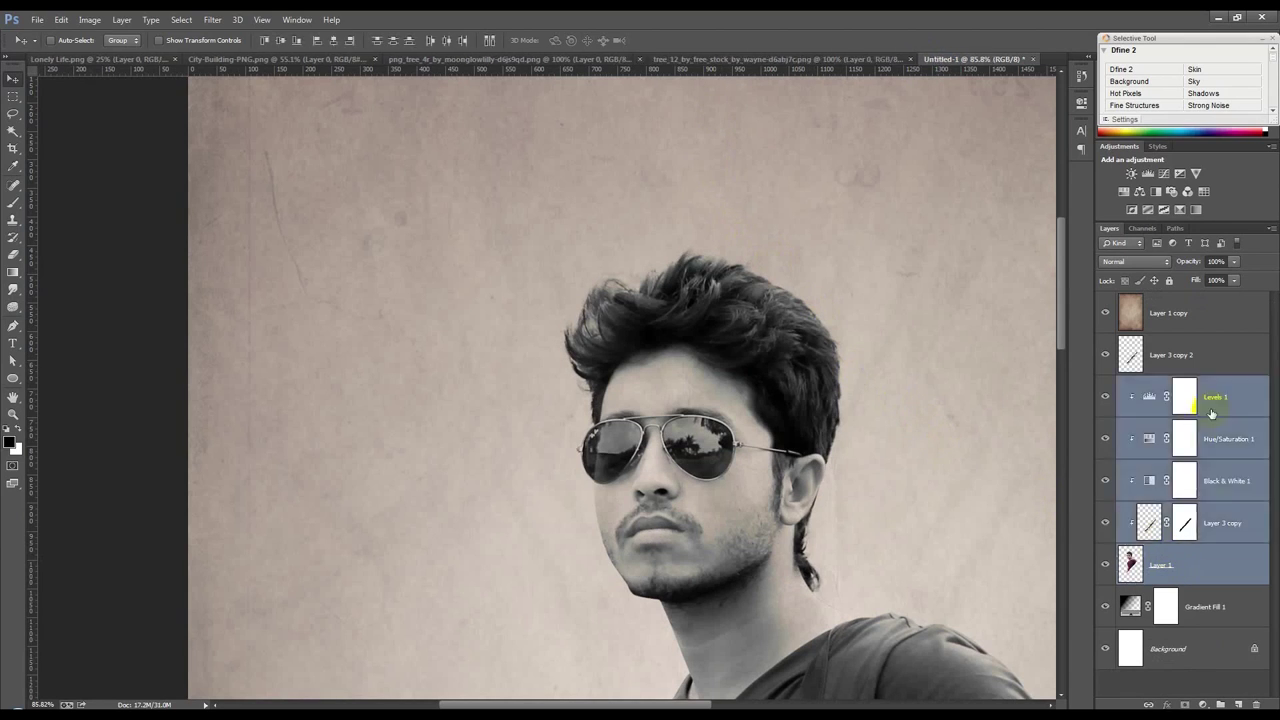
drag(745, 465, 785, 465)
scroll(785, 465, down, 3)
scroll(508, 420, up, 2)
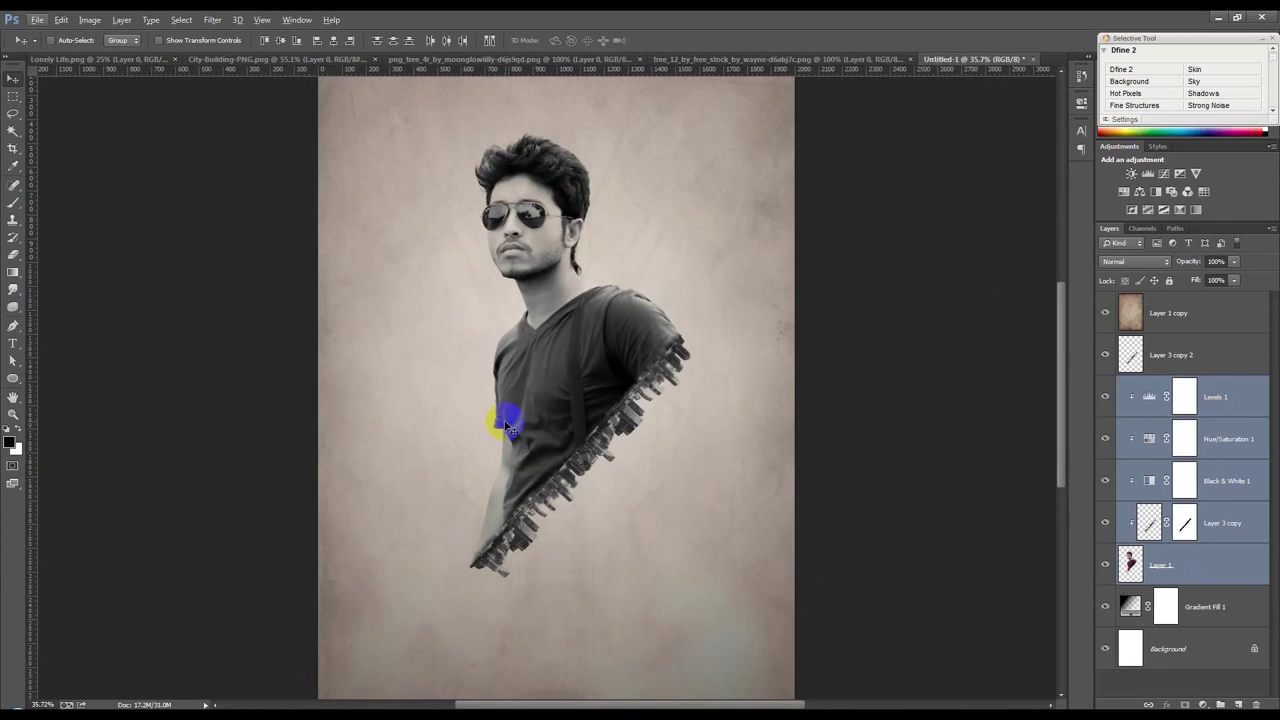
key(ctrl+e)
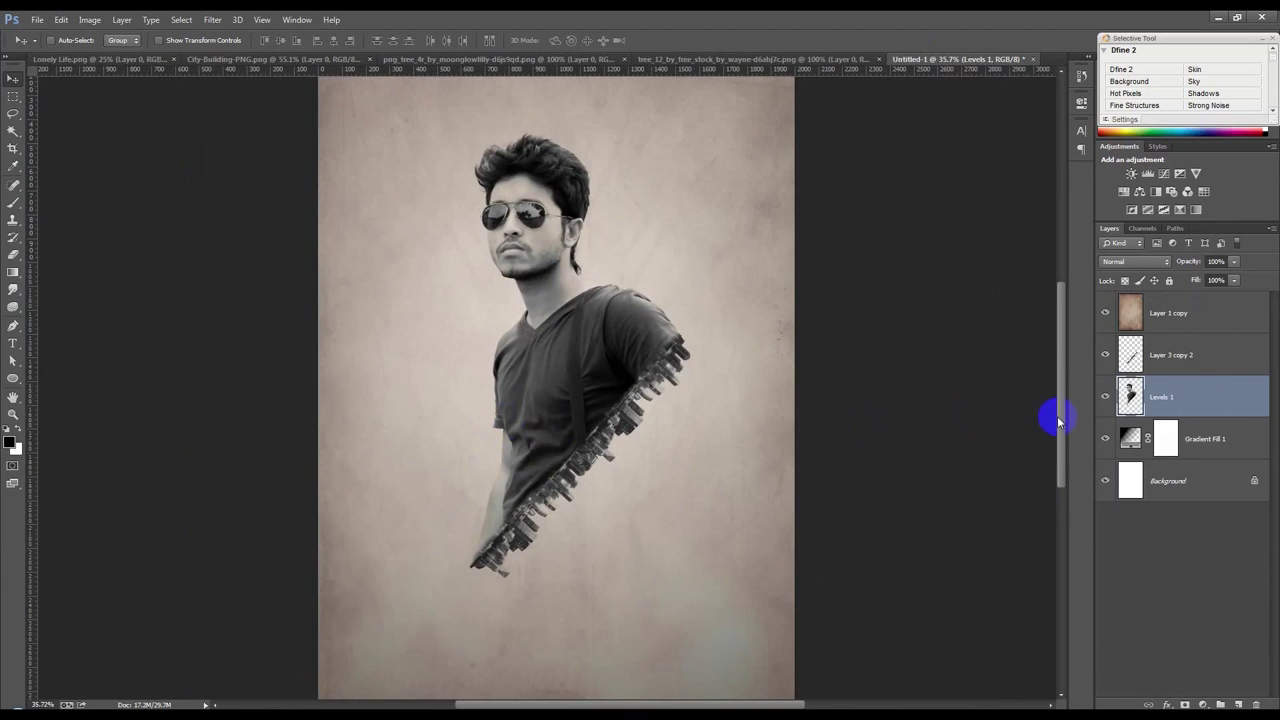
Merge Levels 1 into Layer 3 copy 2 and bring up the City-Building-PNG document.
shift+click(1174, 366)
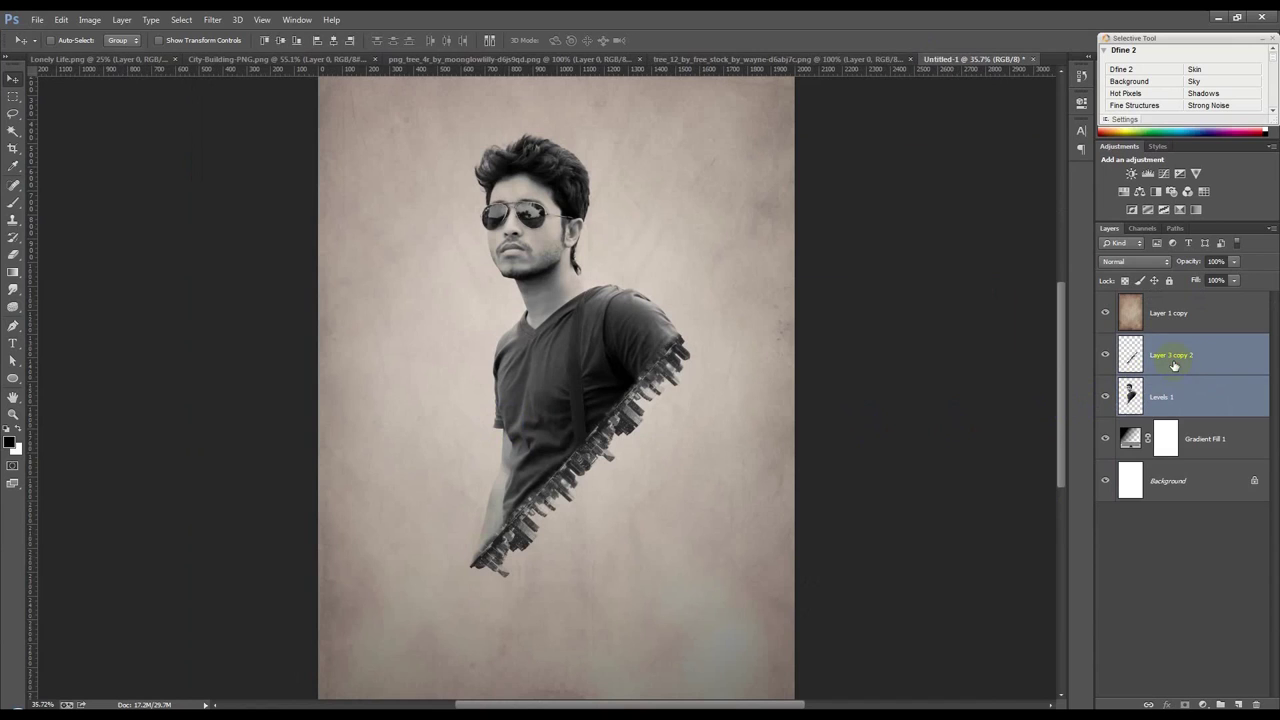
key(ctrl+e)
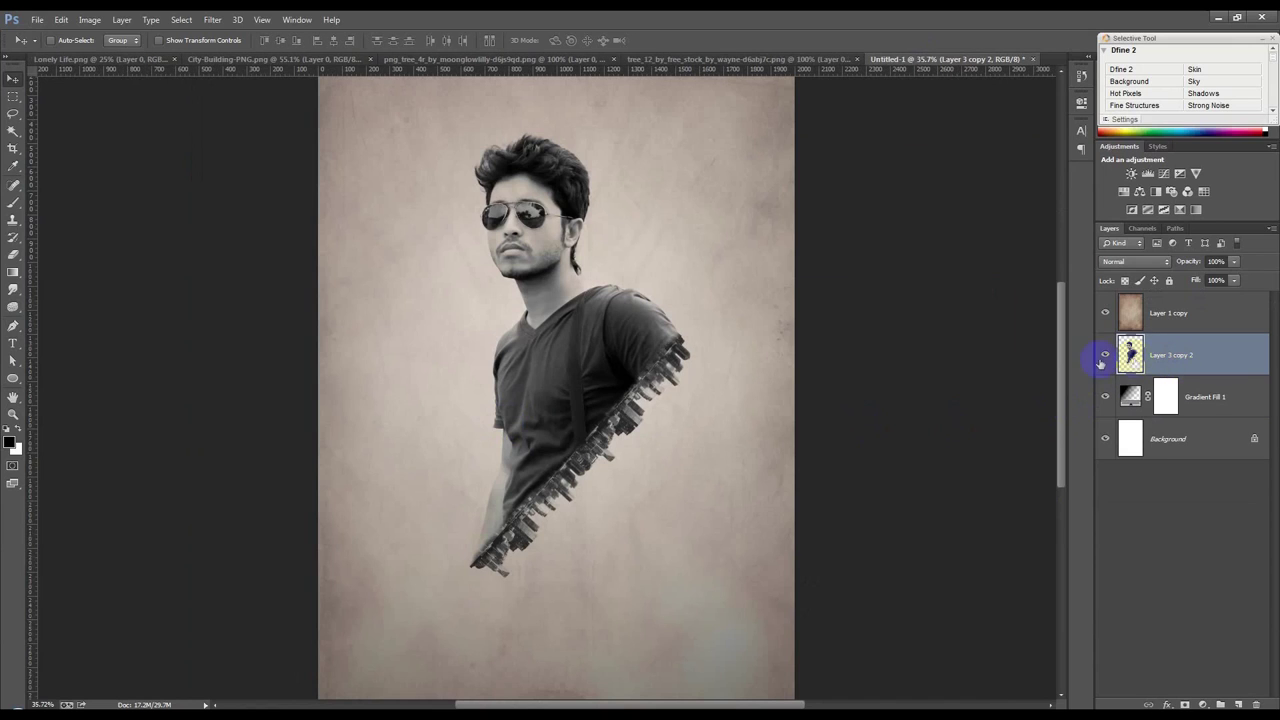
drag(735, 374, 747, 408)
key(ctrl+z)
click(210, 60)
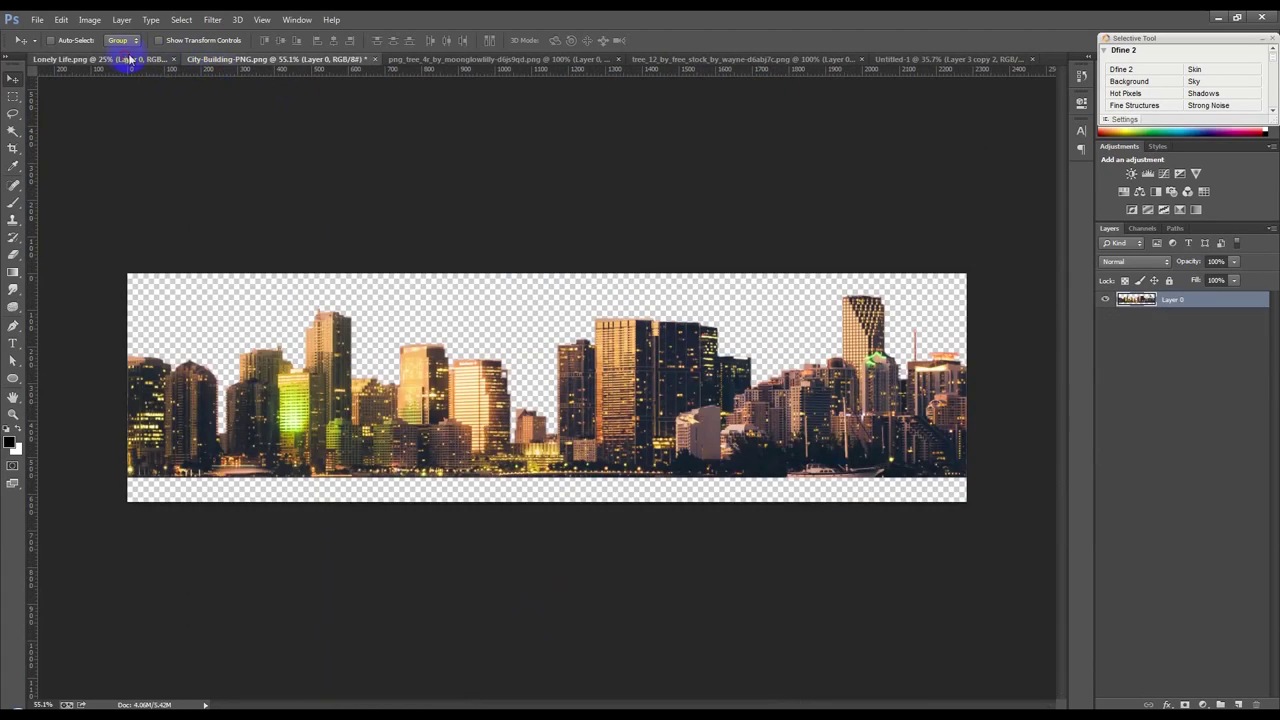
Close the City-Building skyline document without saving changes.
click(129, 60)
click(258, 62)
click(375, 59)
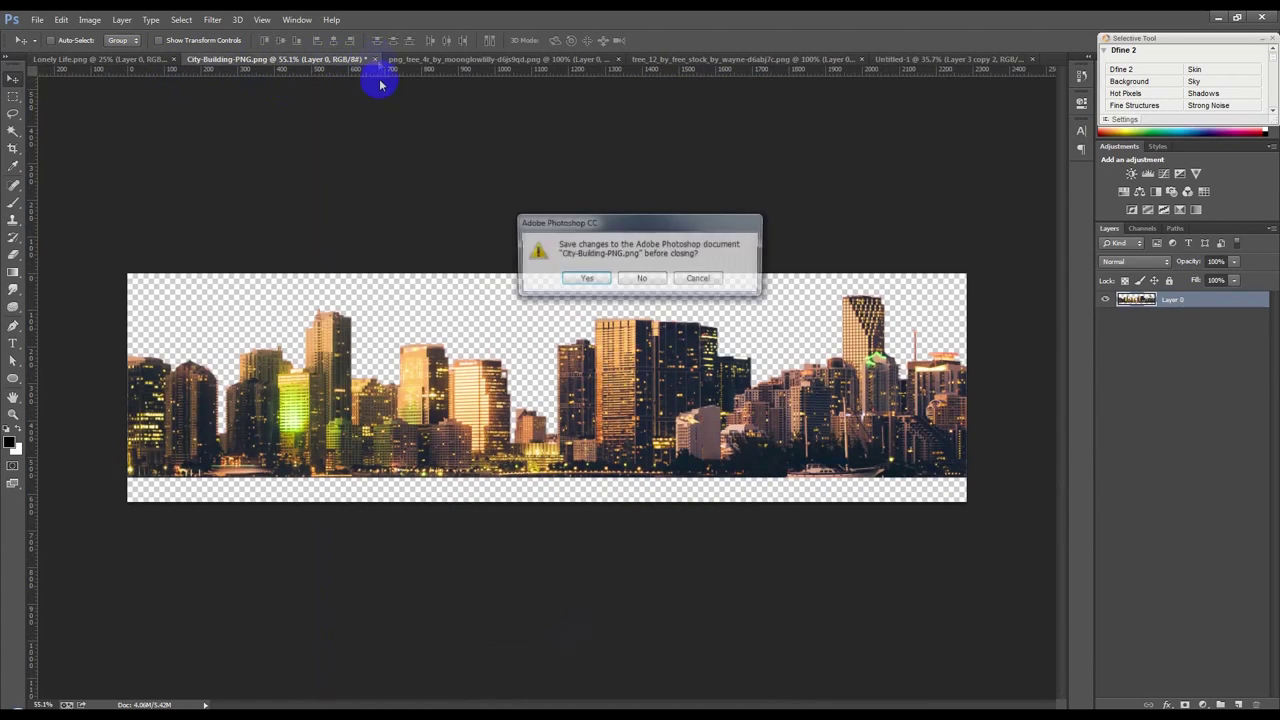
click(642, 278)
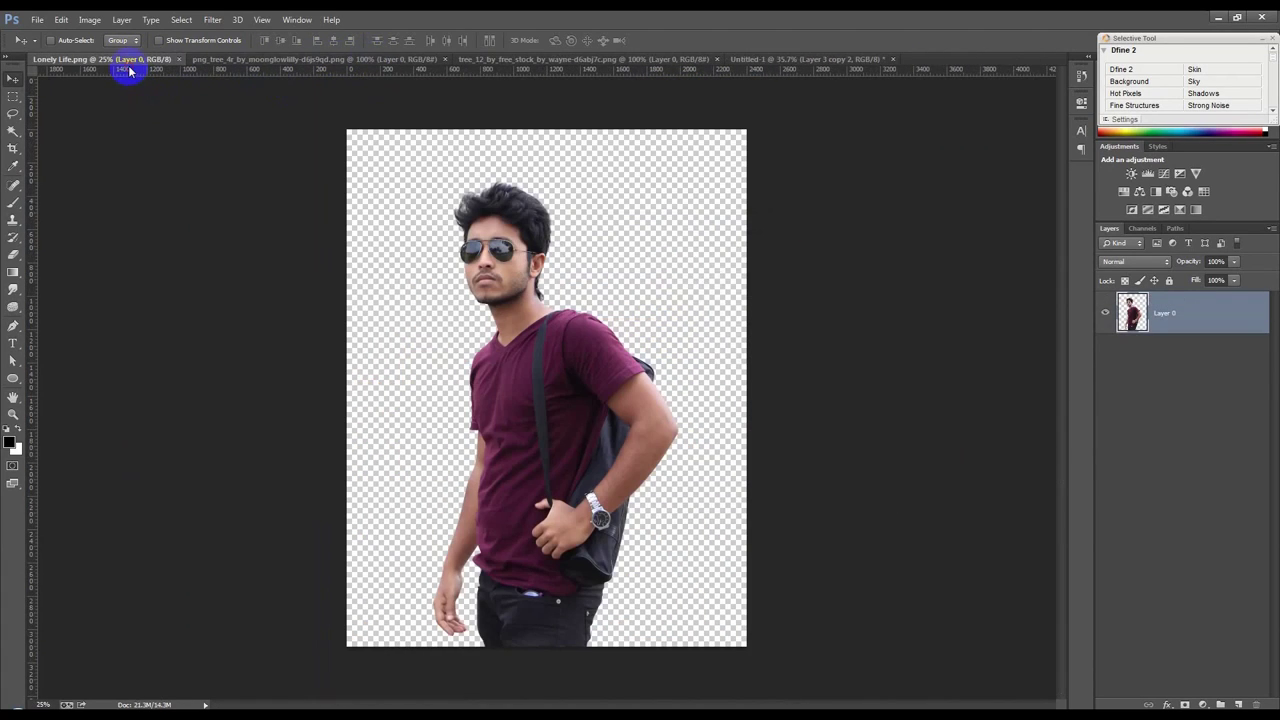
Copy the tree image into the Lonely Life photo and place it over the man's face.
click(292, 60)
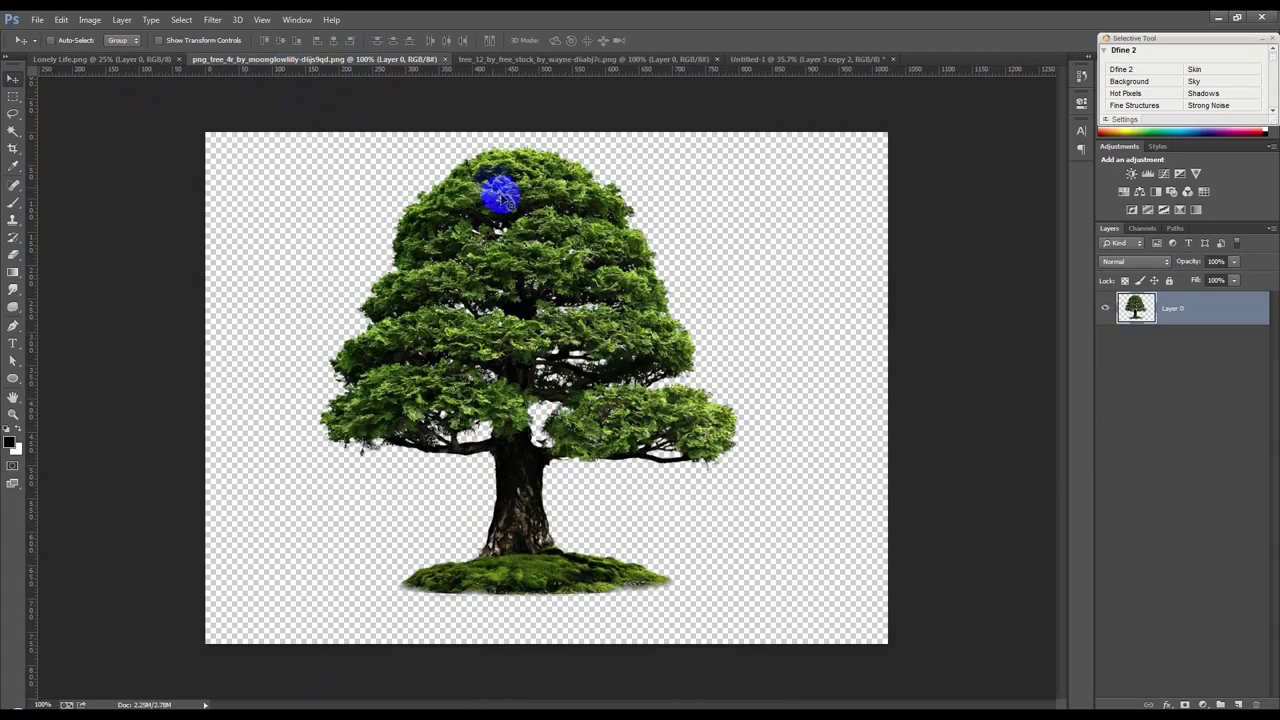
drag(505, 200, 466, 240)
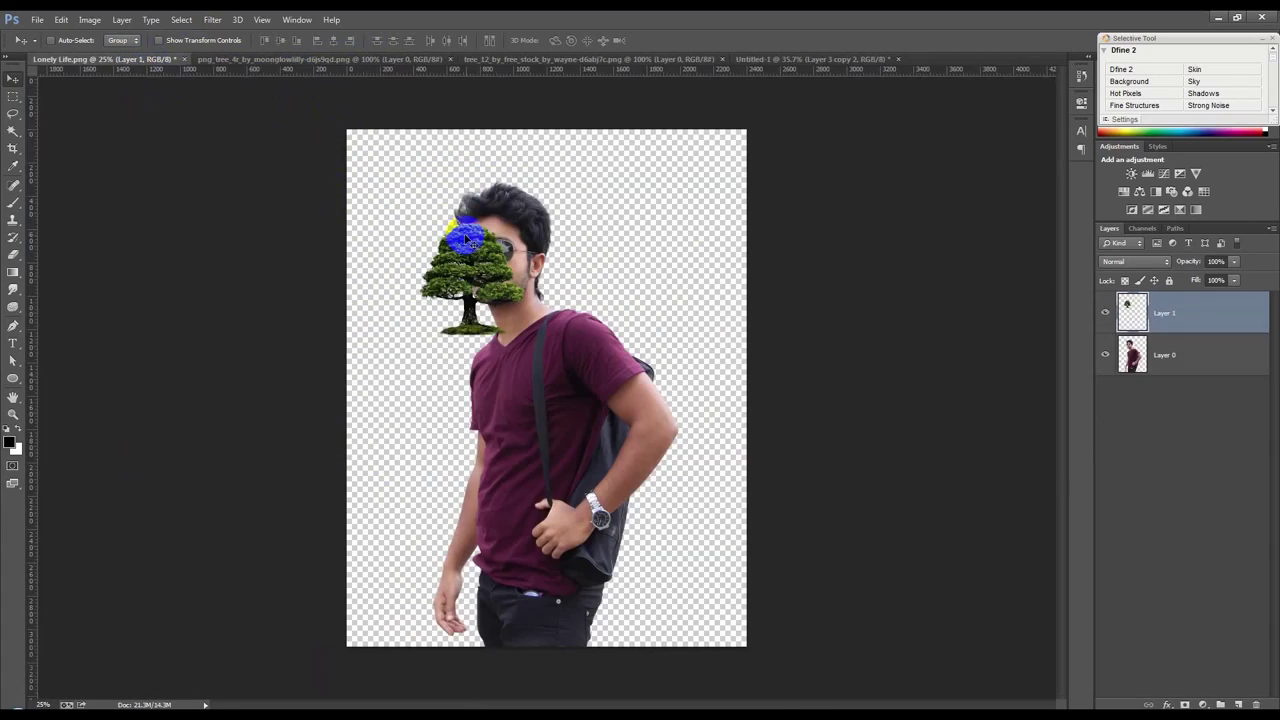
scroll(467, 233, up, 5)
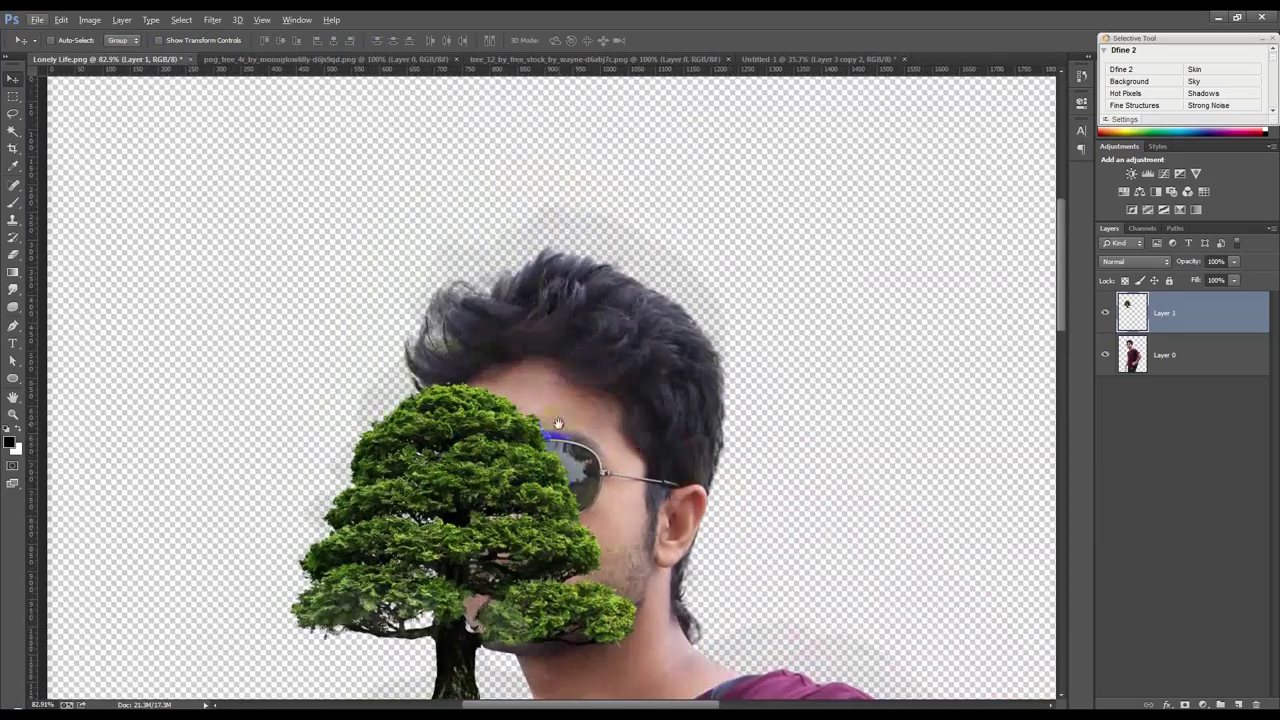
mouse_move(467, 233)
mouse_down()
mouse_move(573, 433)
mouse_move(600, 323)
mouse_up()
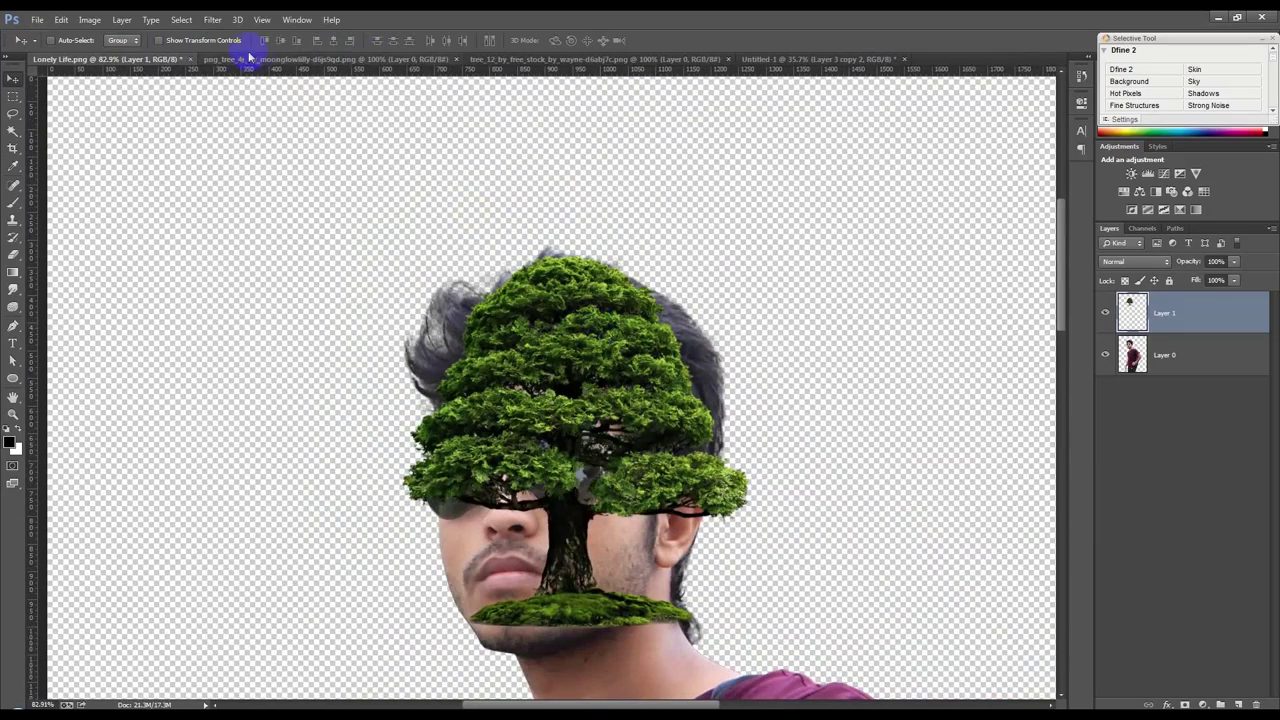
Close Lonely Life without saving and drag the tree into the Untitled-1 poster.
click(188, 63)
click(654, 277)
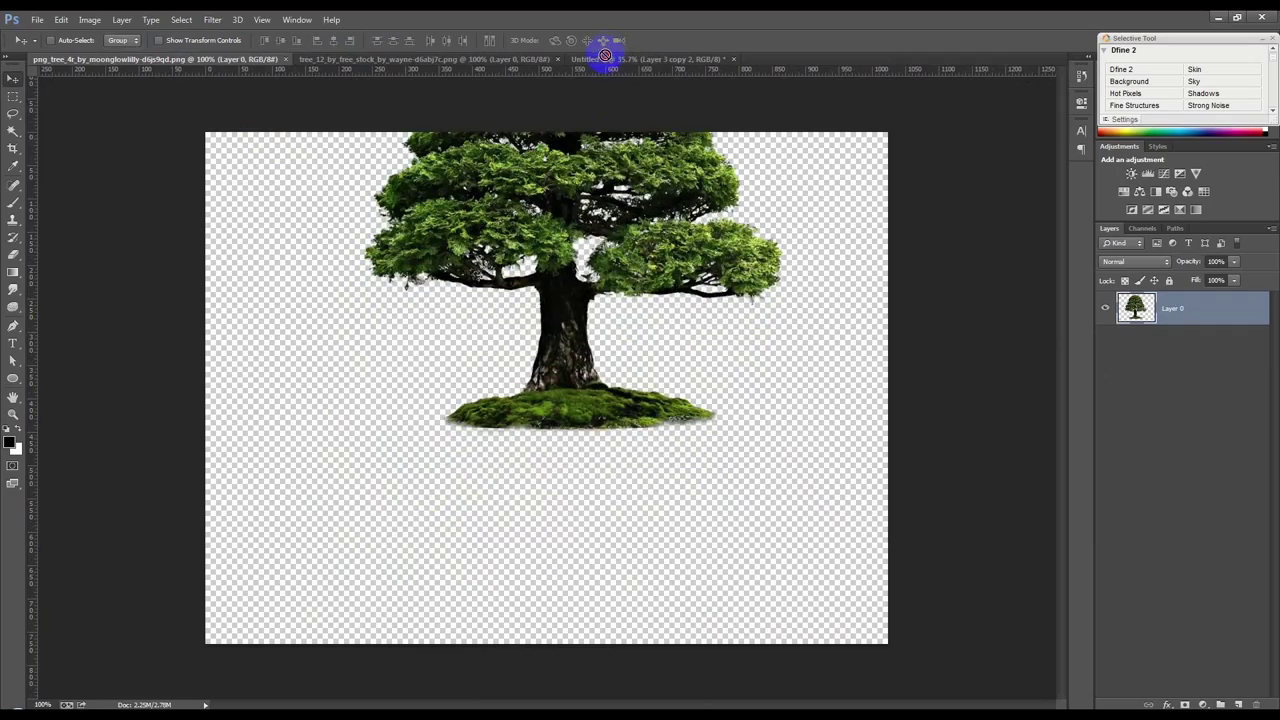
drag(605, 55, 528, 190)
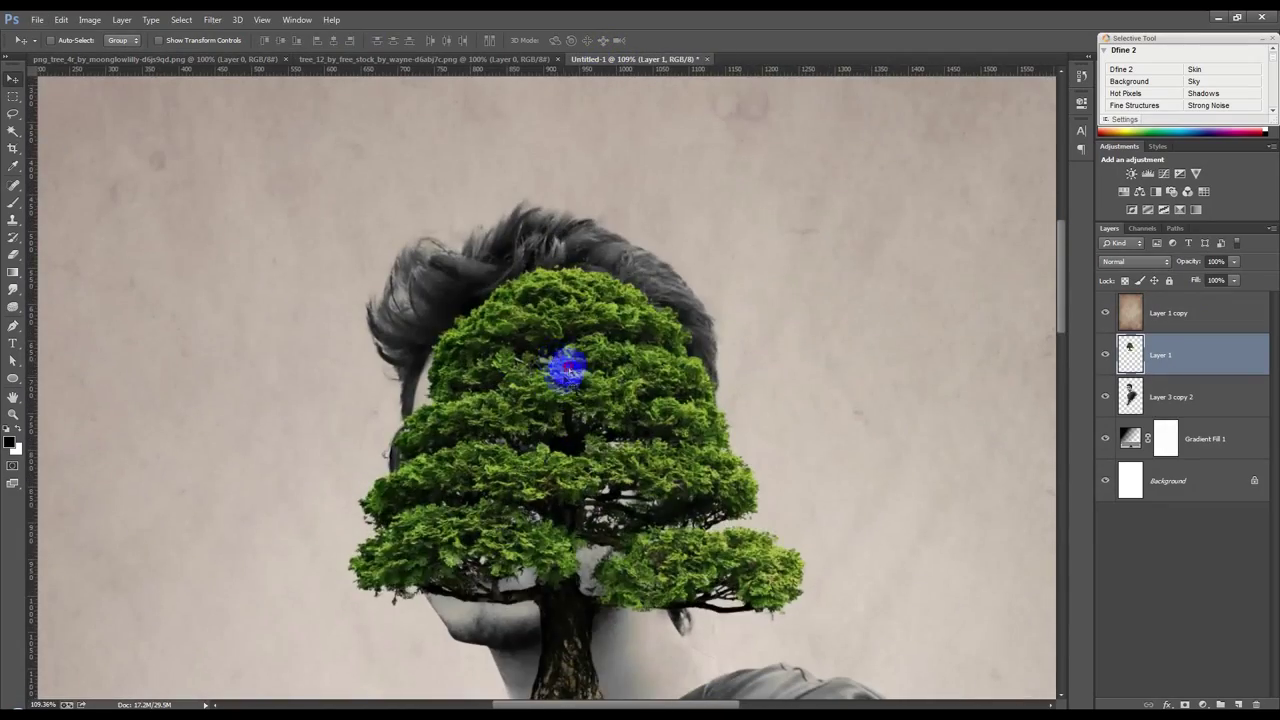
Clip tree Layer 1 to Layer 3 copy 2, release the clip, and reposition the tree over the head.
drag(566, 366, 551, 317)
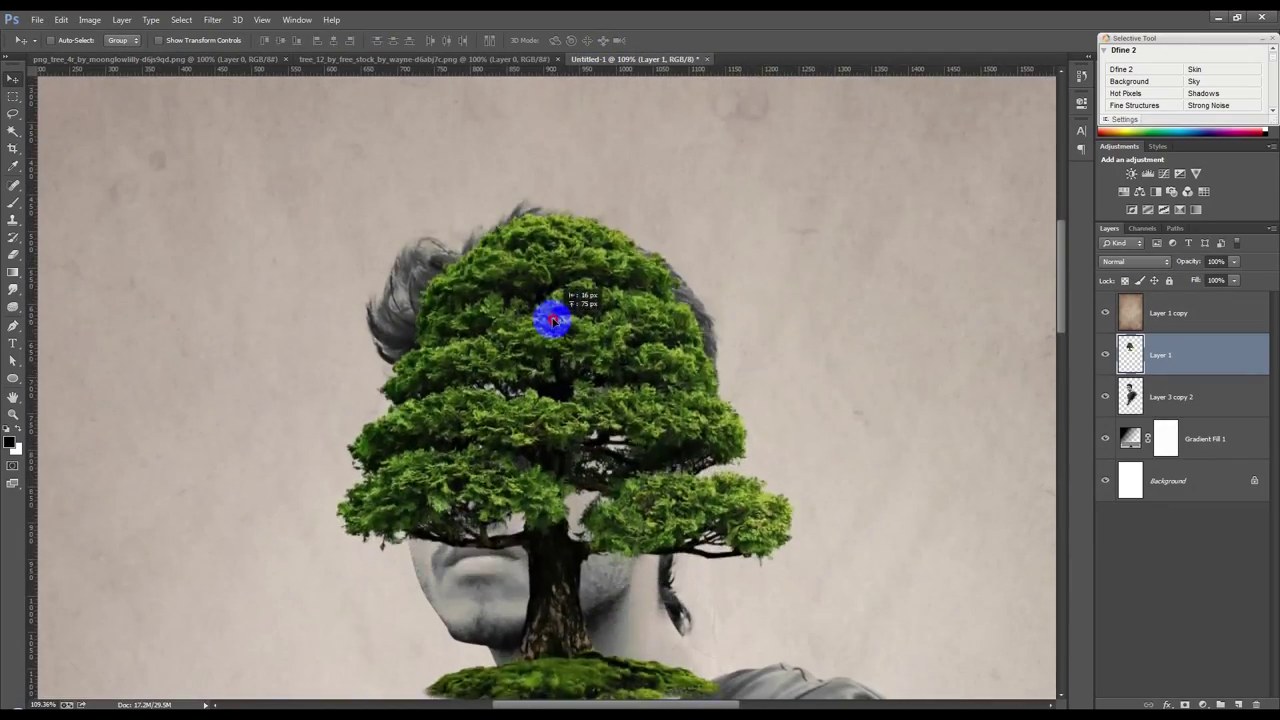
alt+click(1172, 370)
drag(809, 368, 811, 362)
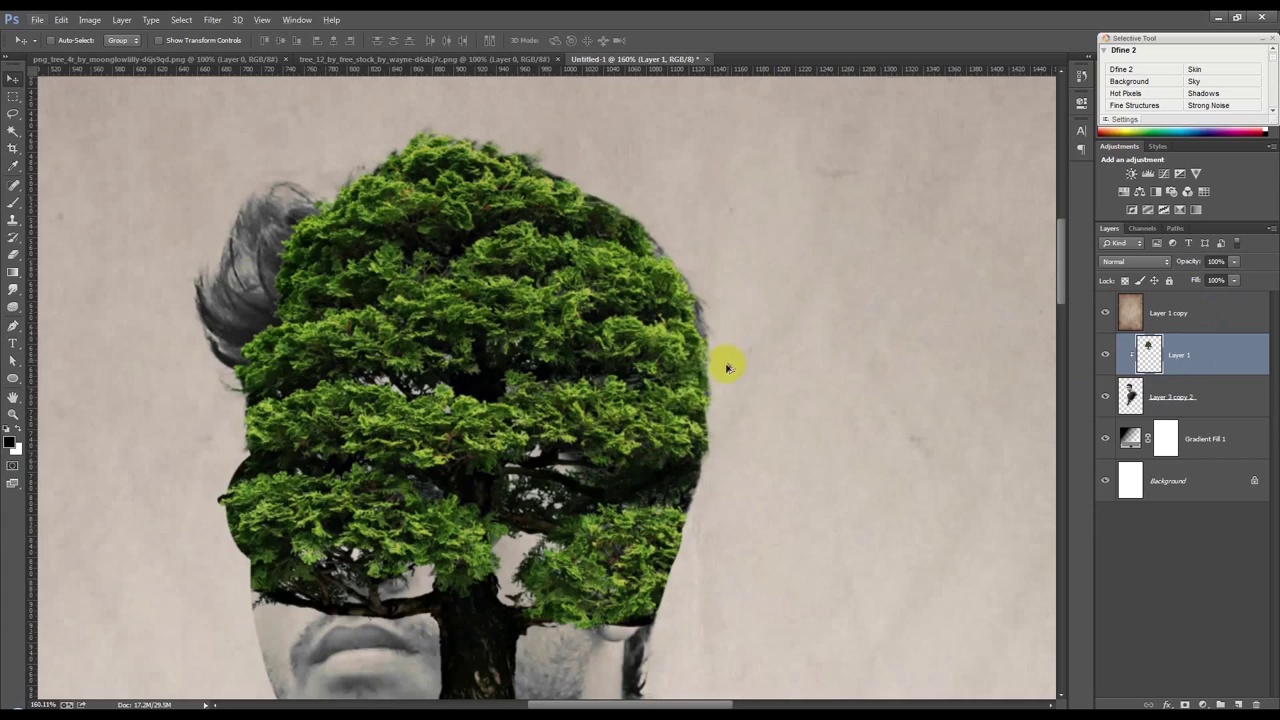
scroll(727, 368, down, 2)
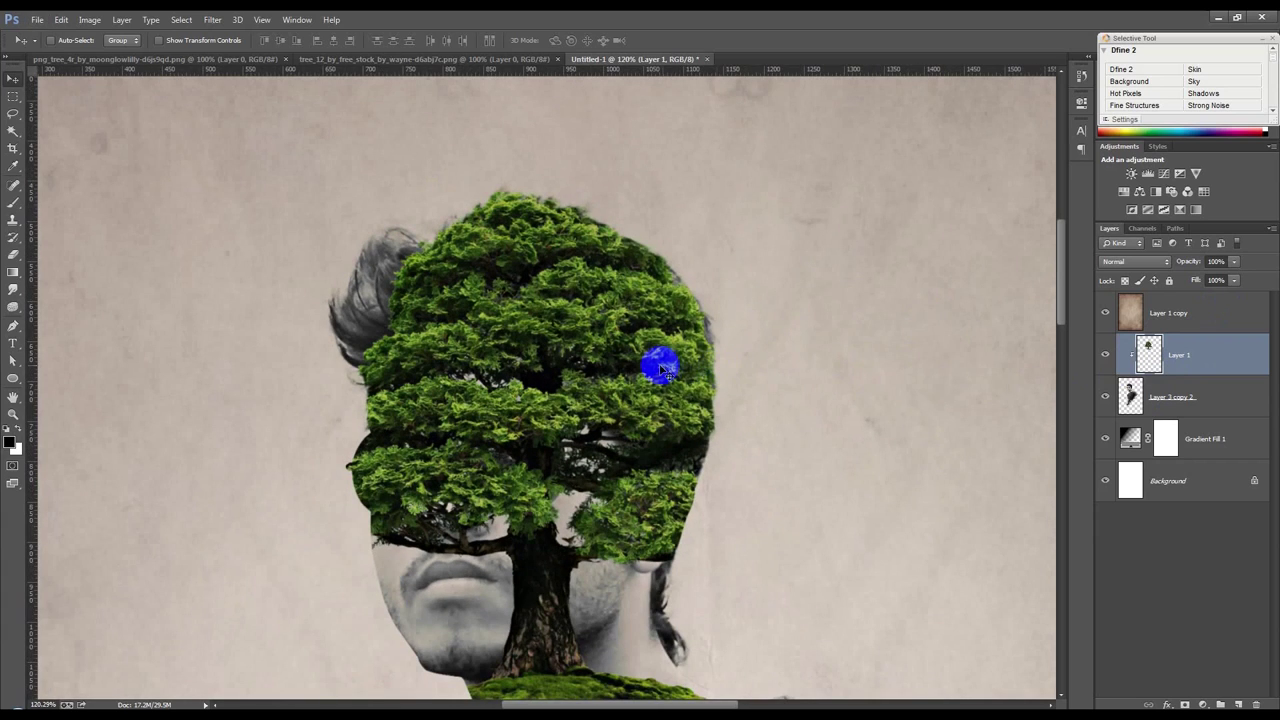
alt+click(1207, 372)
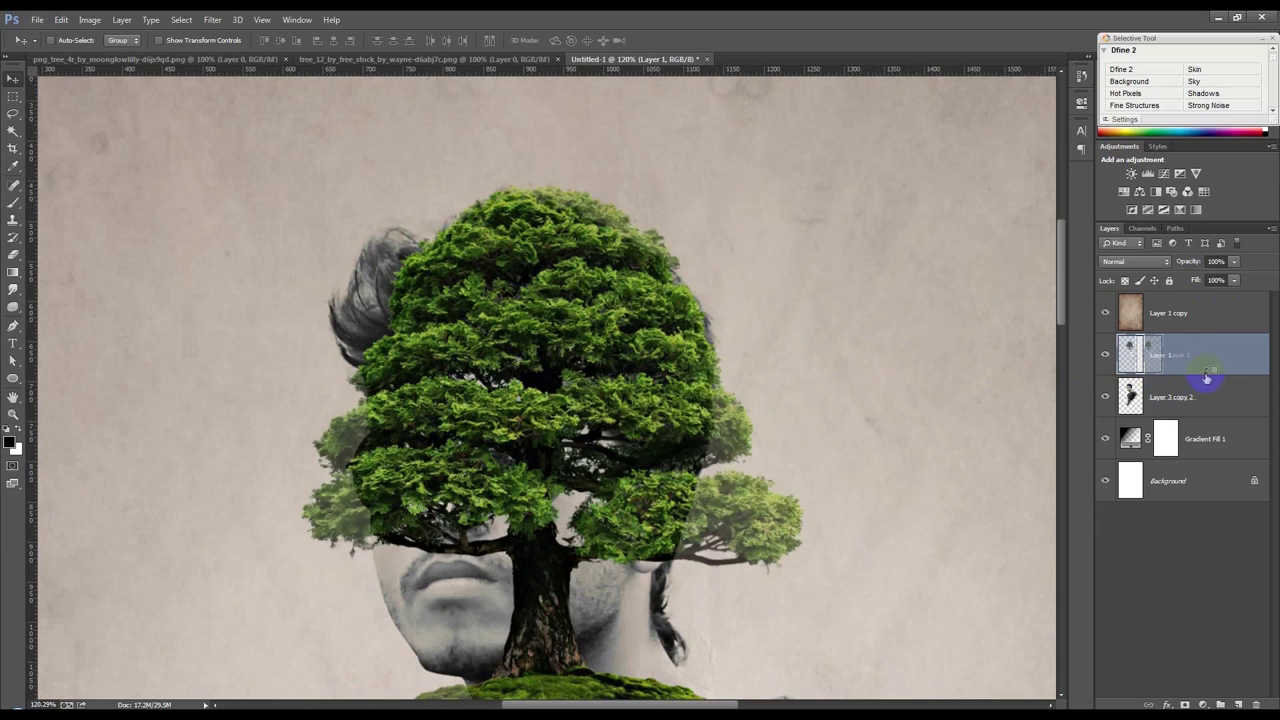
drag(724, 404, 730, 410)
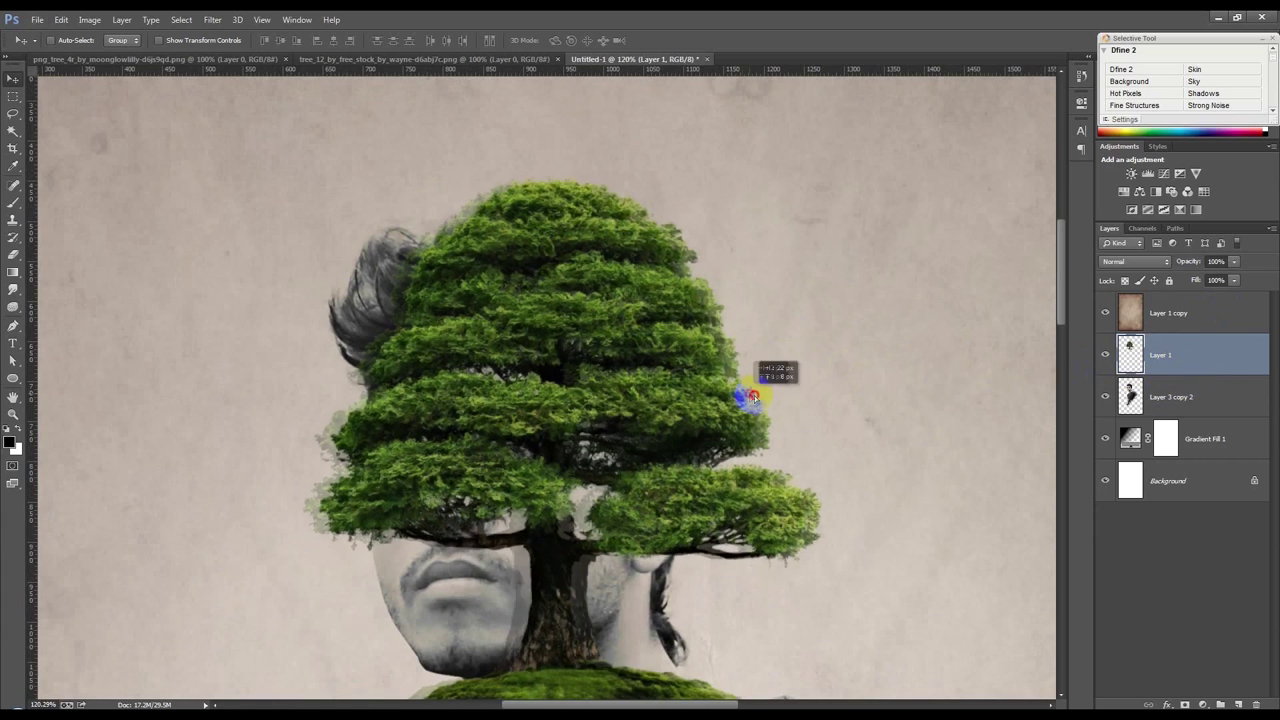
key(ctrl+t)
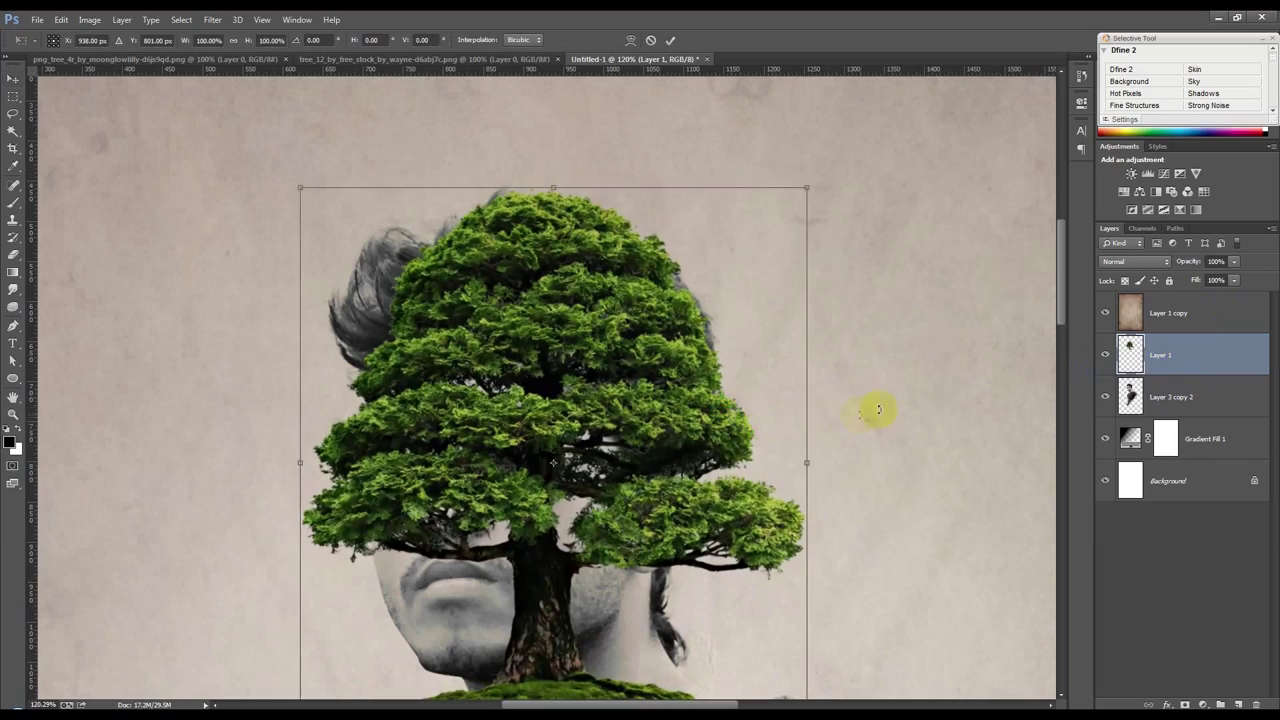
Scale the tree down to 75% and move it up over the man's head.
drag(871, 409, 880, 251)
drag(590, 398, 610, 277)
drag(910, 503, 749, 394)
drag(623, 357, 627, 367)
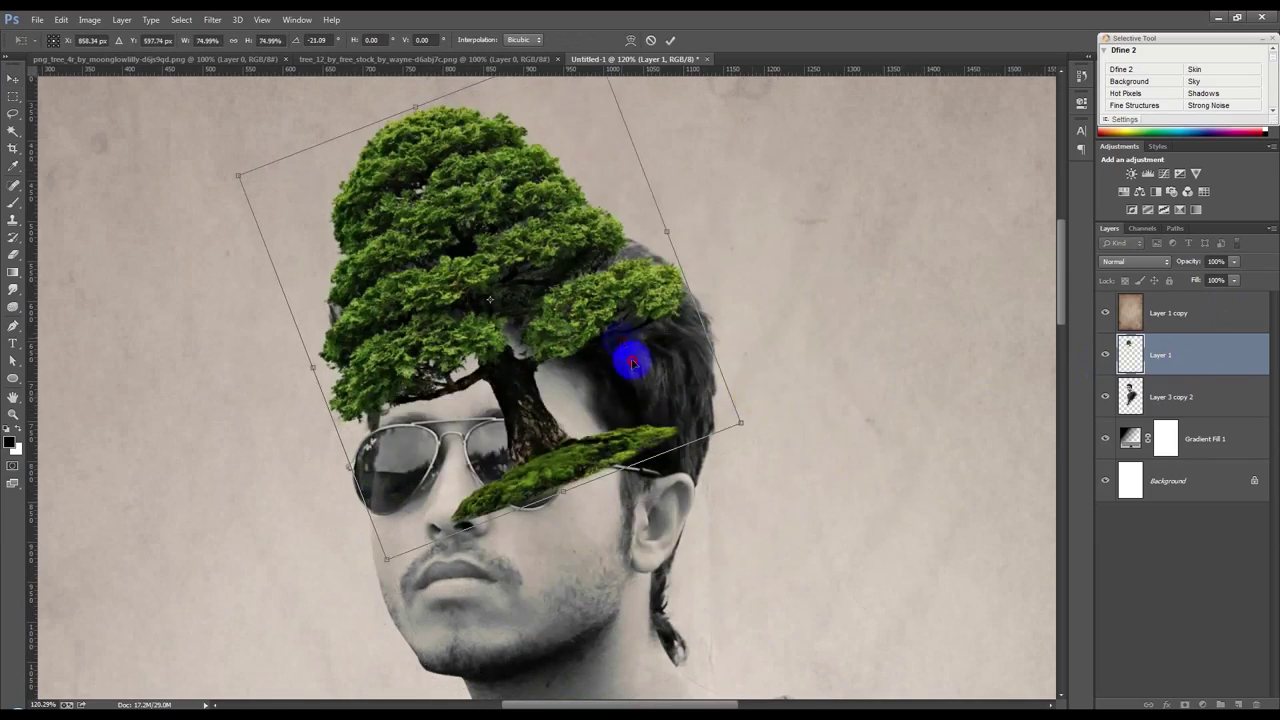
drag(767, 342, 829, 417)
mouse_move(654, 334)
mouse_down()
mouse_move(643, 377)
mouse_move(666, 360)
mouse_up()
Tilt the tree about -40° across the hair, commit, and zoom in to 146%.
mouse_move(897, 371)
mouse_down()
mouse_move(866, 223)
mouse_move(754, 224)
mouse_up()
drag(481, 272, 596, 308)
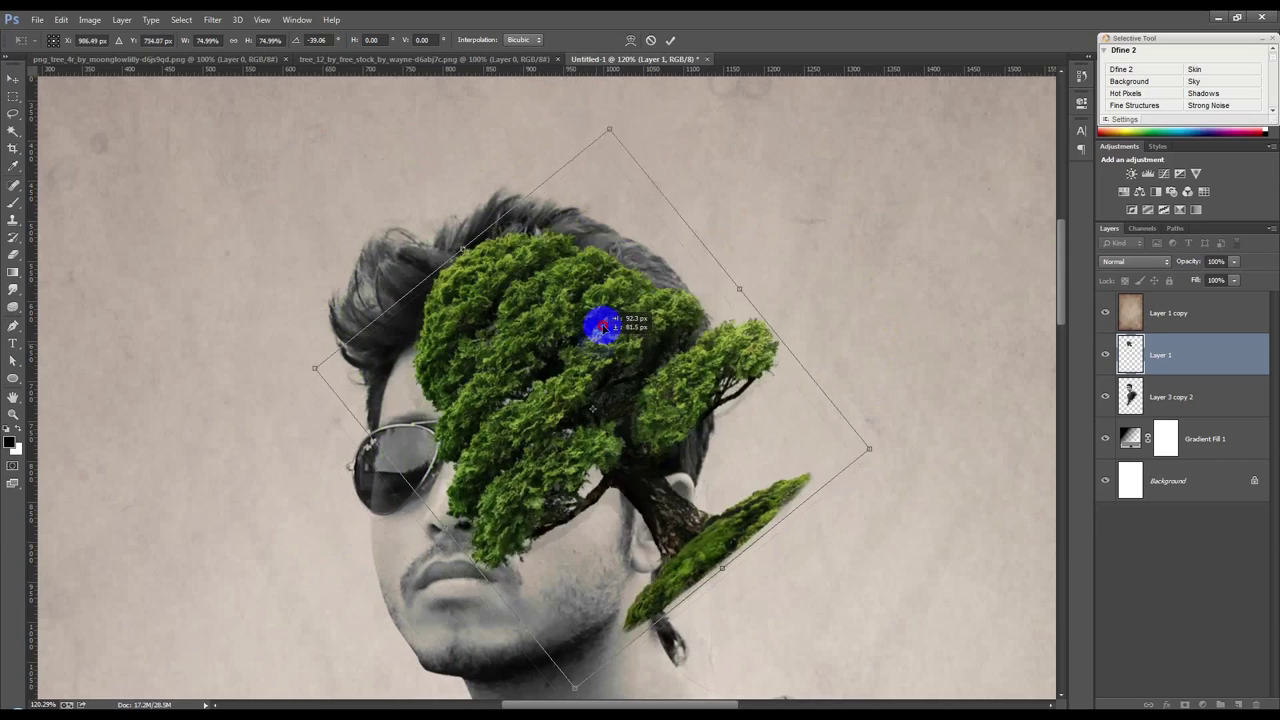
drag(590, 301, 584, 299)
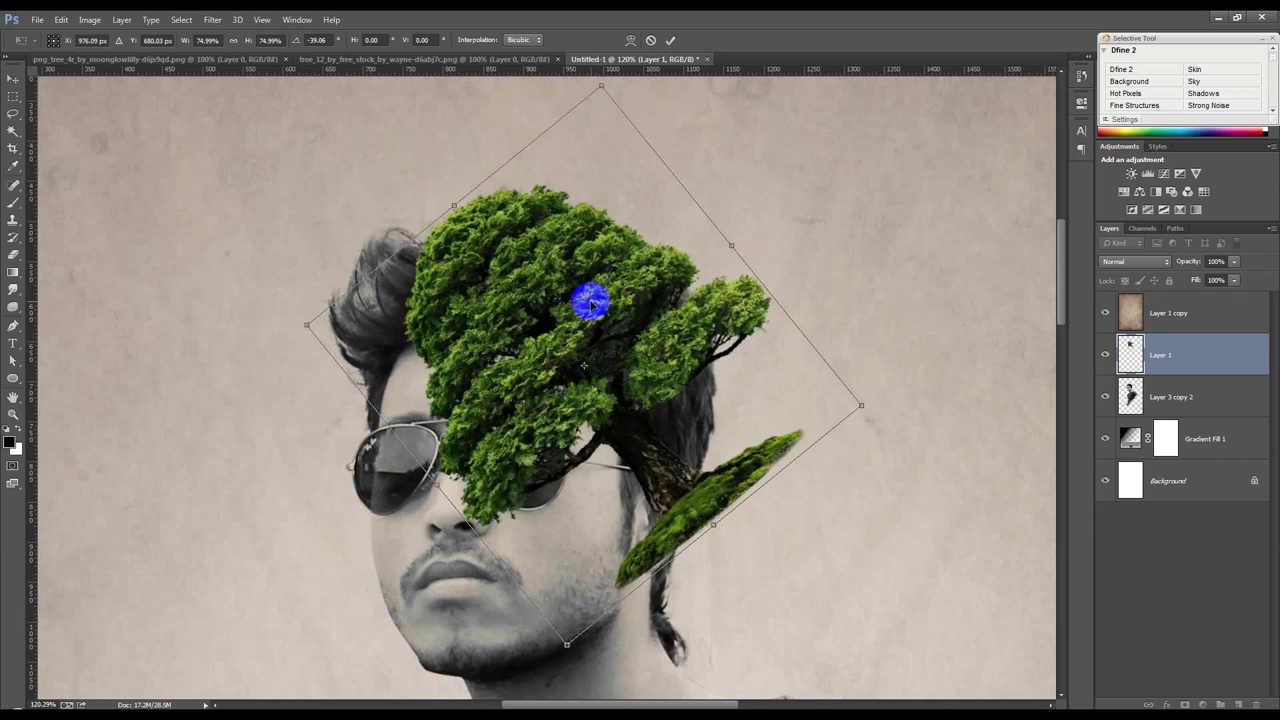
key(Return)
scroll(678, 366, up, 1)
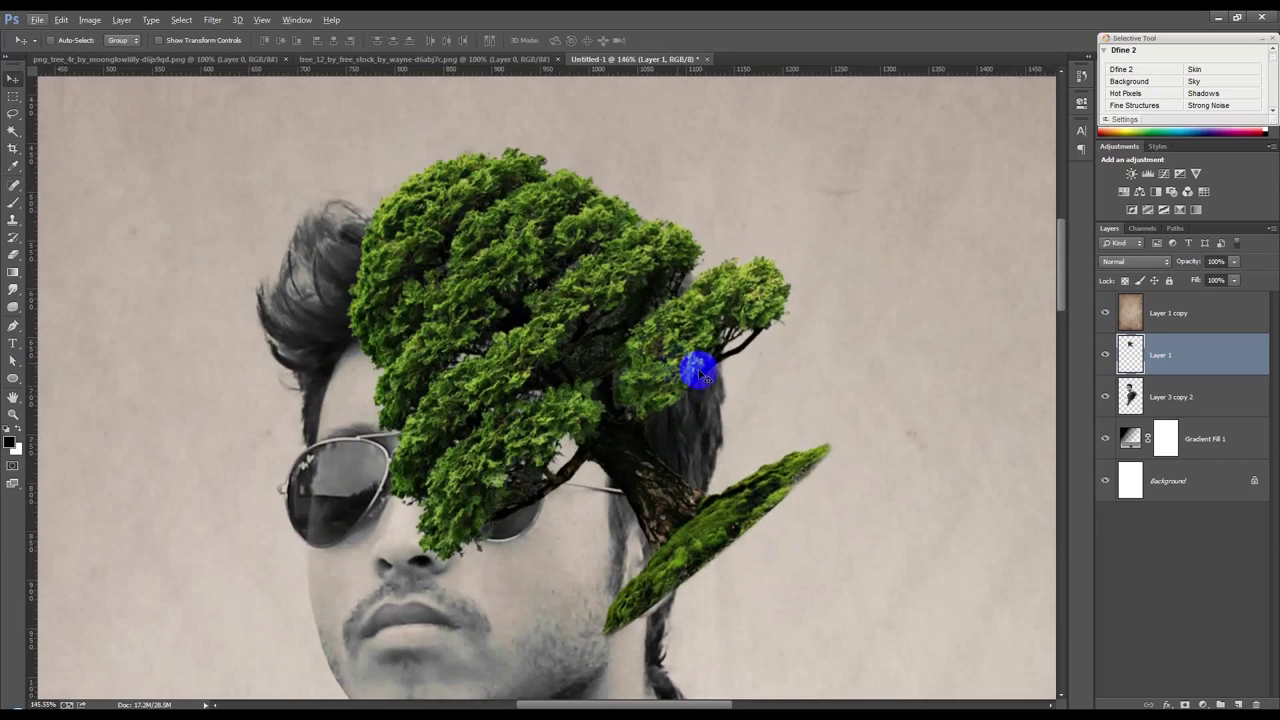
scroll(700, 414, up, 2)
scroll(720, 420, up, 1)
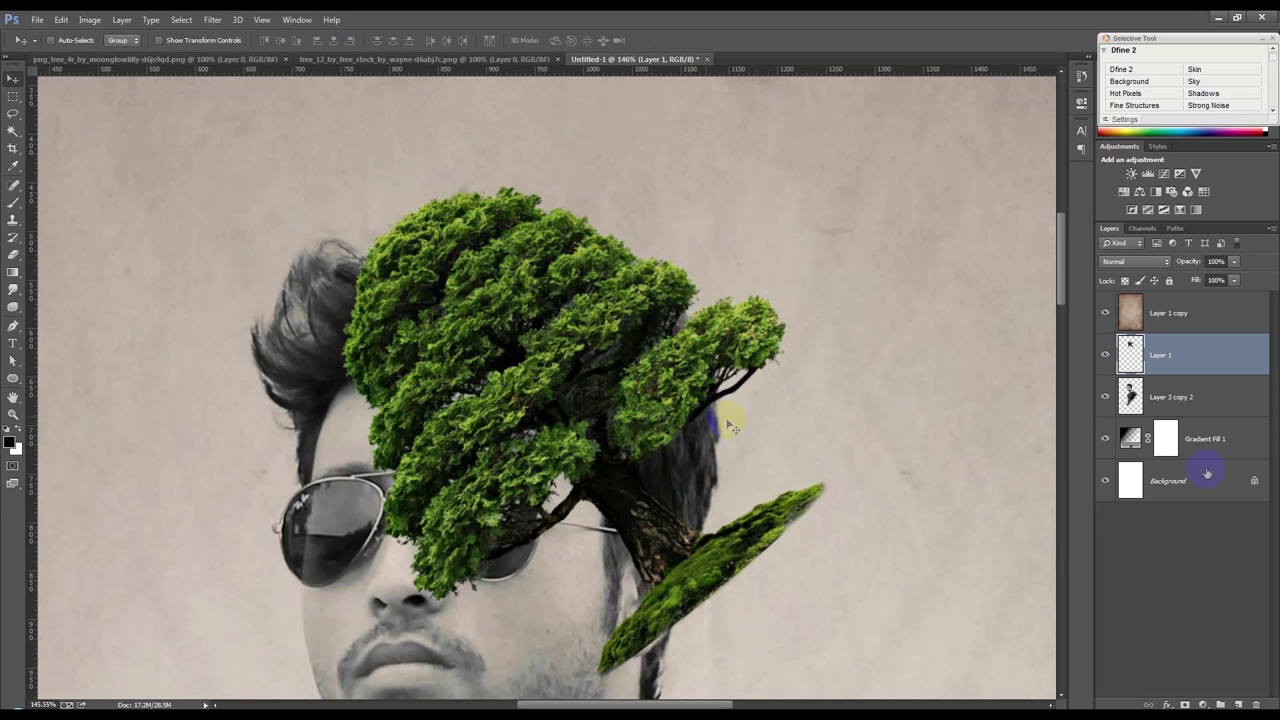
Give Layer 1 an inverted layer mask and paint foliage back over the top of the hair.
click(1182, 703)
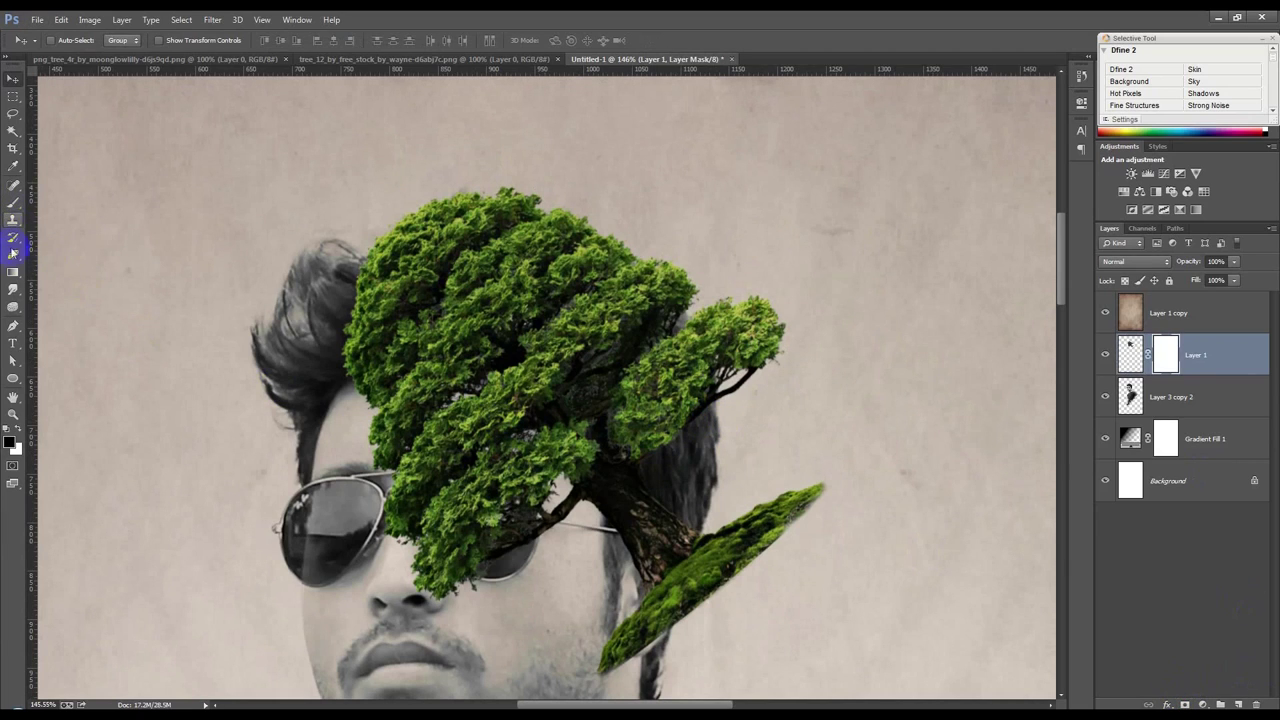
key(ctrl+i)
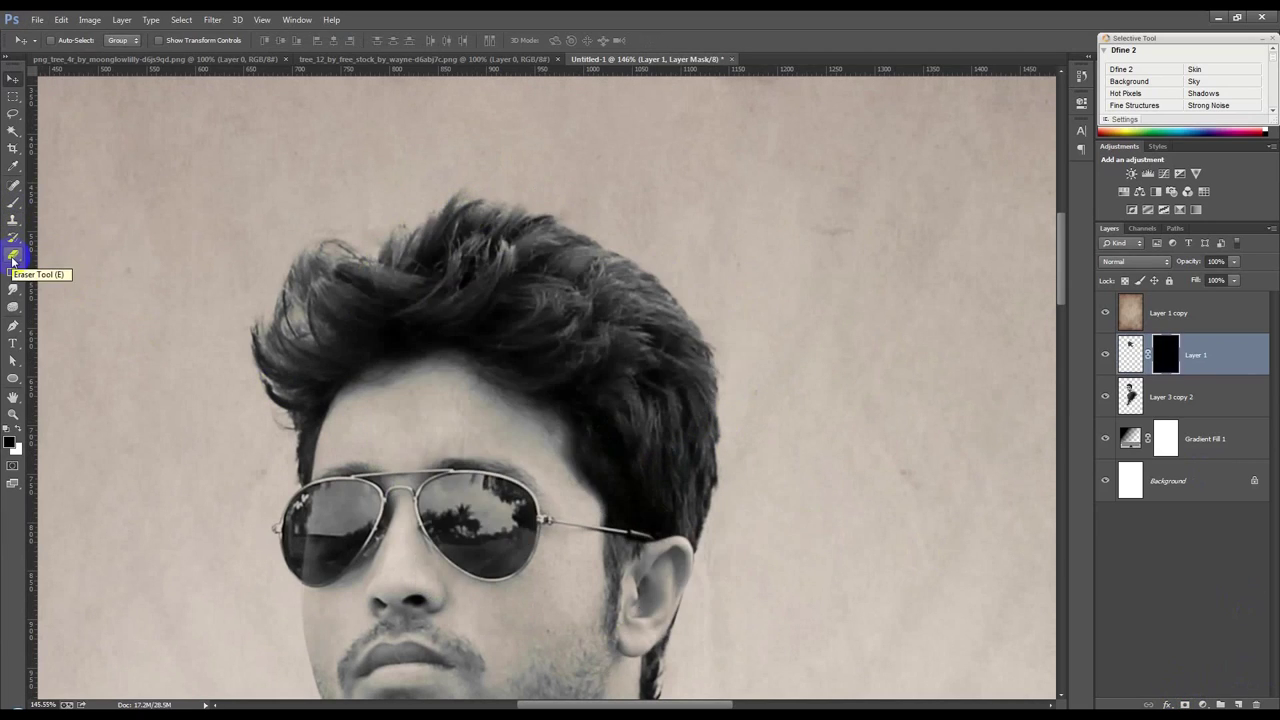
click(13, 203)
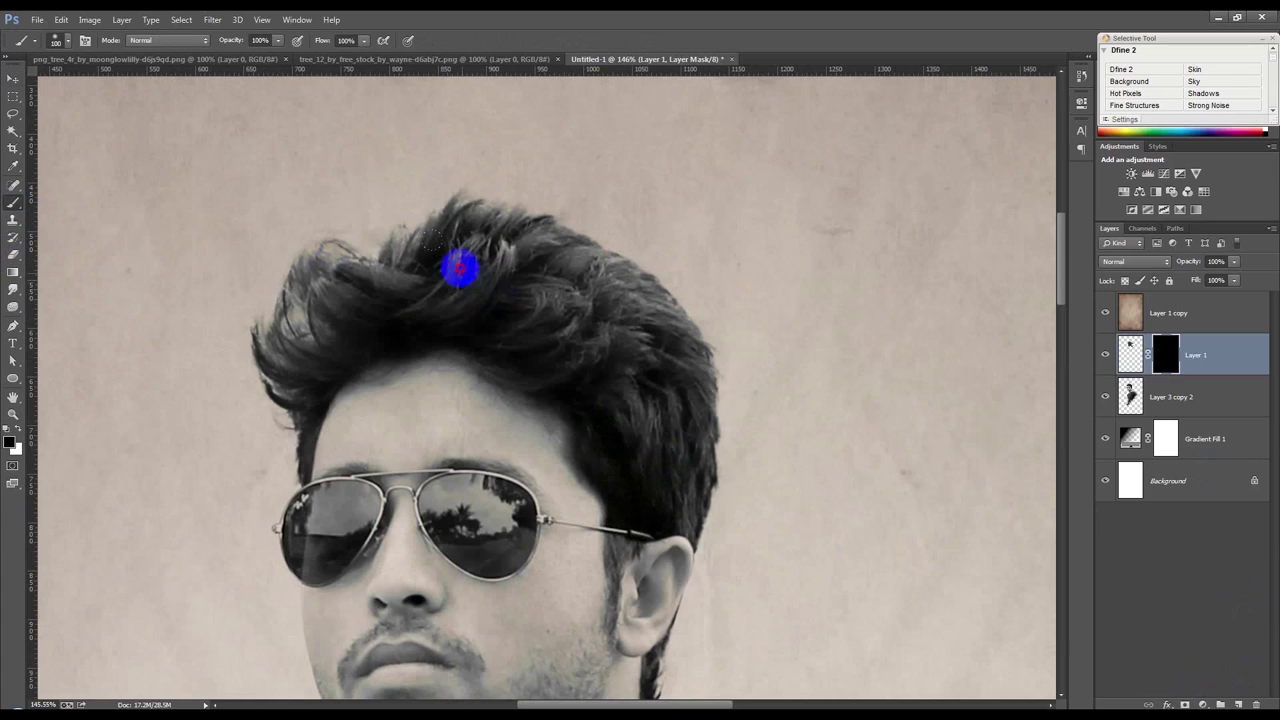
mouse_move(533, 260)
mouse_down()
mouse_move(500, 228)
mouse_move(457, 214)
mouse_move(528, 209)
mouse_move(608, 266)
mouse_move(651, 271)
mouse_move(660, 323)
mouse_move(578, 290)
mouse_move(436, 268)
mouse_up()
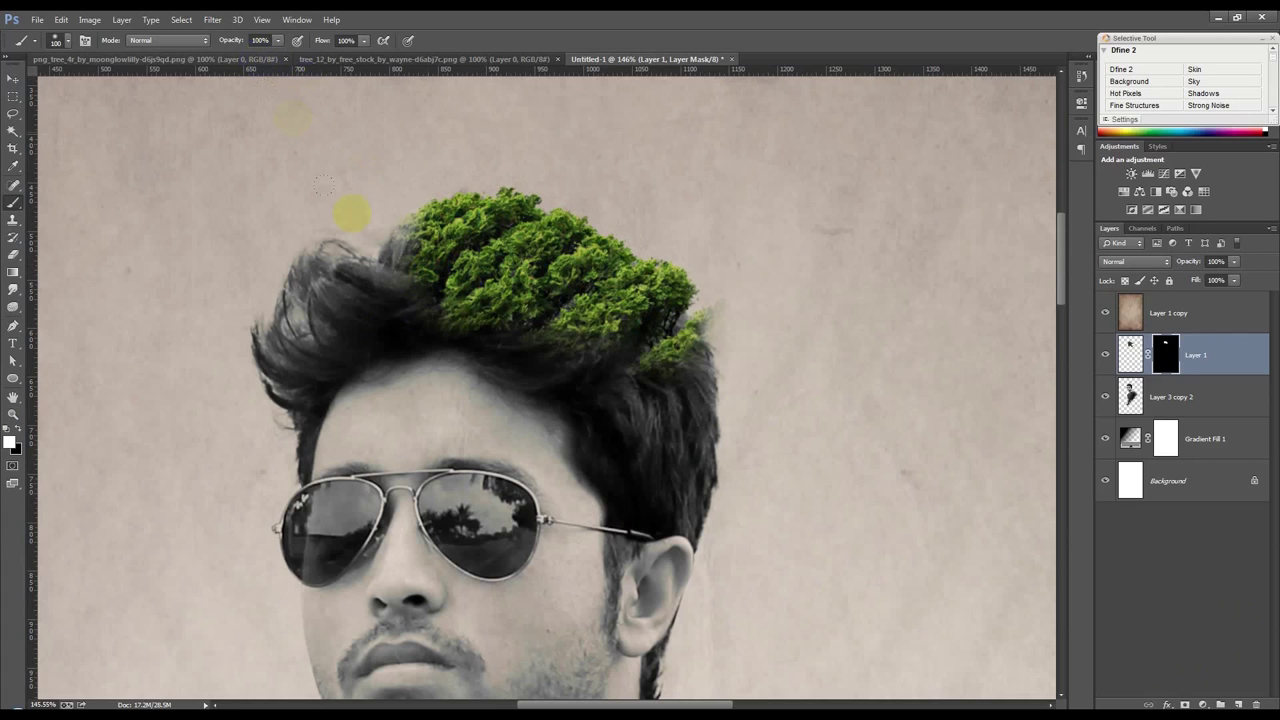
mouse_move(402, 255)
mouse_down()
mouse_move(374, 242)
mouse_move(511, 297)
mouse_move(640, 403)
mouse_move(677, 363)
mouse_move(667, 302)
mouse_up()
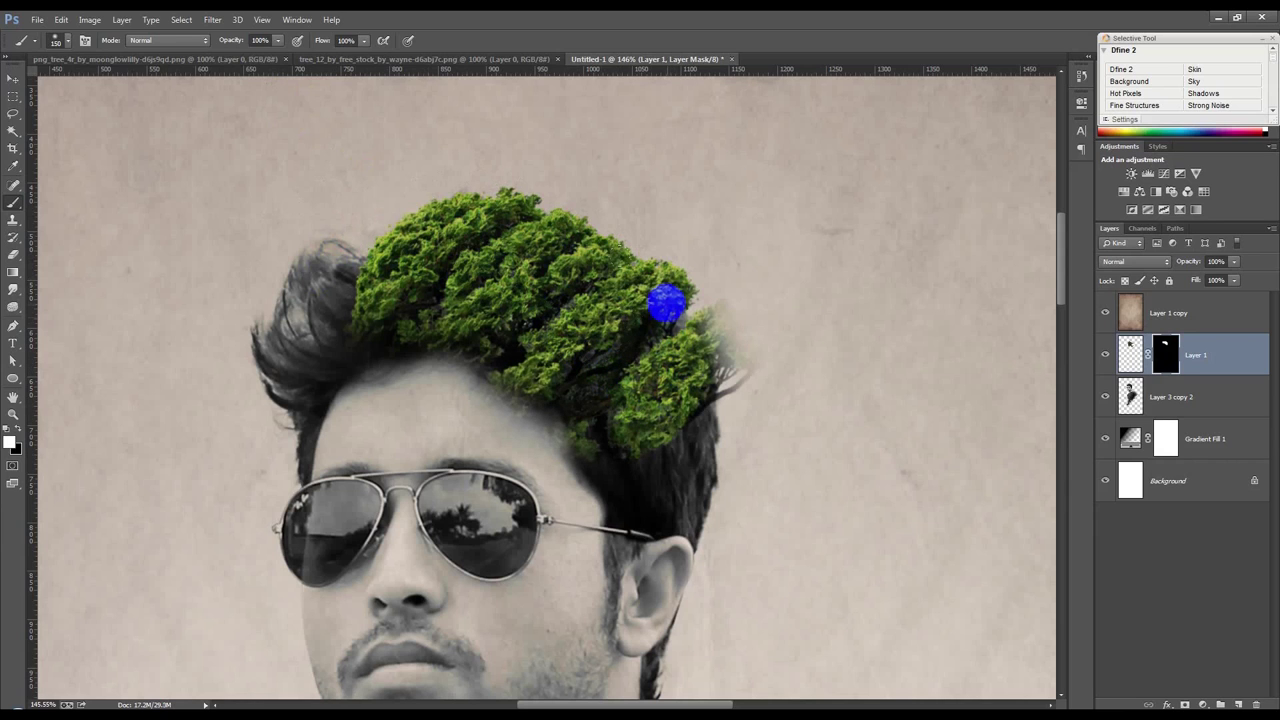
Refine the revealed foliage toward the hair edges and duplicate the masked tree layer.
drag(722, 295, 737, 309)
click(1130, 415)
mouse_move(700, 435)
mouse_down()
mouse_move(389, 297)
mouse_move(341, 303)
mouse_move(466, 306)
mouse_move(560, 349)
mouse_move(665, 440)
mouse_up()
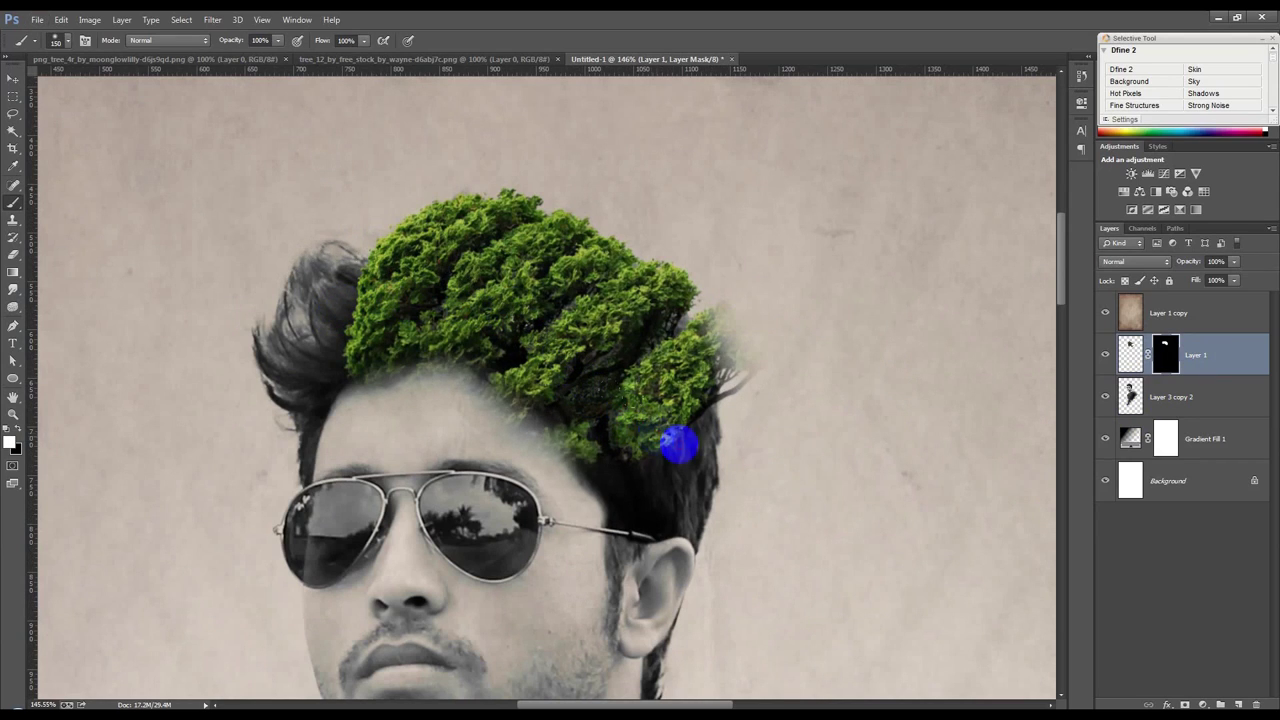
key(ctrl+j)
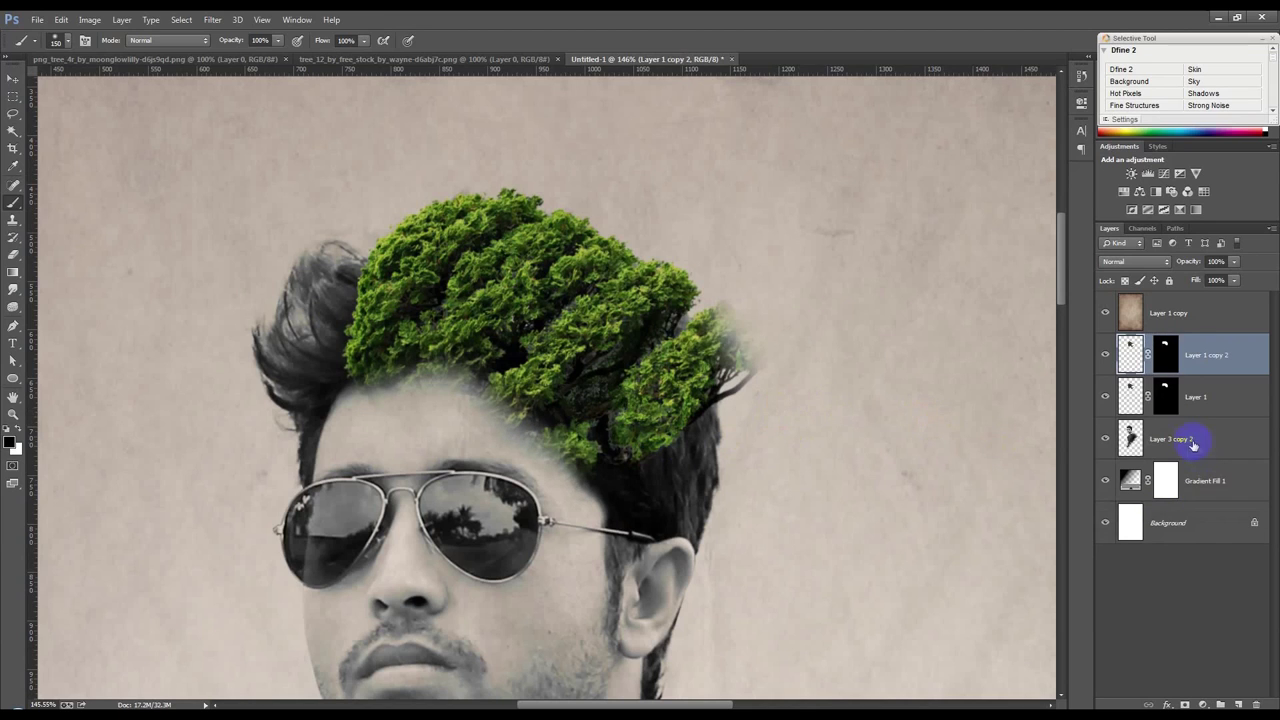
Rotate and move Layer 1 copy 2 so it sits over the hair, and commit.
key(ctrl+t)
mouse_move(900, 397)
mouse_down()
mouse_move(857, 289)
mouse_move(769, 257)
mouse_up()
mouse_move(629, 309)
mouse_down()
mouse_move(577, 277)
mouse_move(600, 271)
mouse_up()
mouse_move(814, 251)
mouse_down()
mouse_move(757, 163)
mouse_move(657, 200)
mouse_up()
mouse_move(577, 286)
mouse_down()
mouse_move(595, 245)
mouse_move(580, 229)
mouse_up()
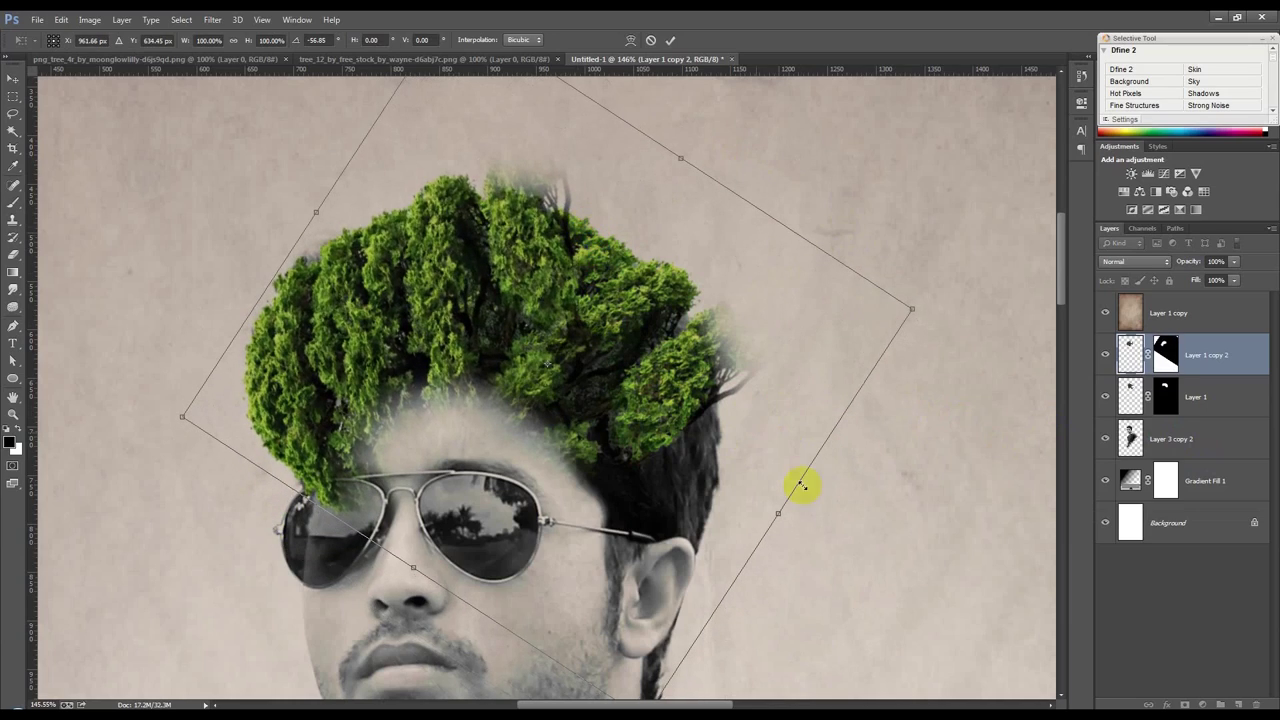
mouse_move(855, 501)
mouse_down()
mouse_move(751, 606)
mouse_move(486, 543)
mouse_move(471, 463)
mouse_up()
drag(547, 505, 548, 513)
mouse_move(870, 300)
mouse_down()
mouse_move(814, 346)
mouse_move(843, 428)
mouse_move(820, 497)
mouse_up()
drag(366, 420, 342, 380)
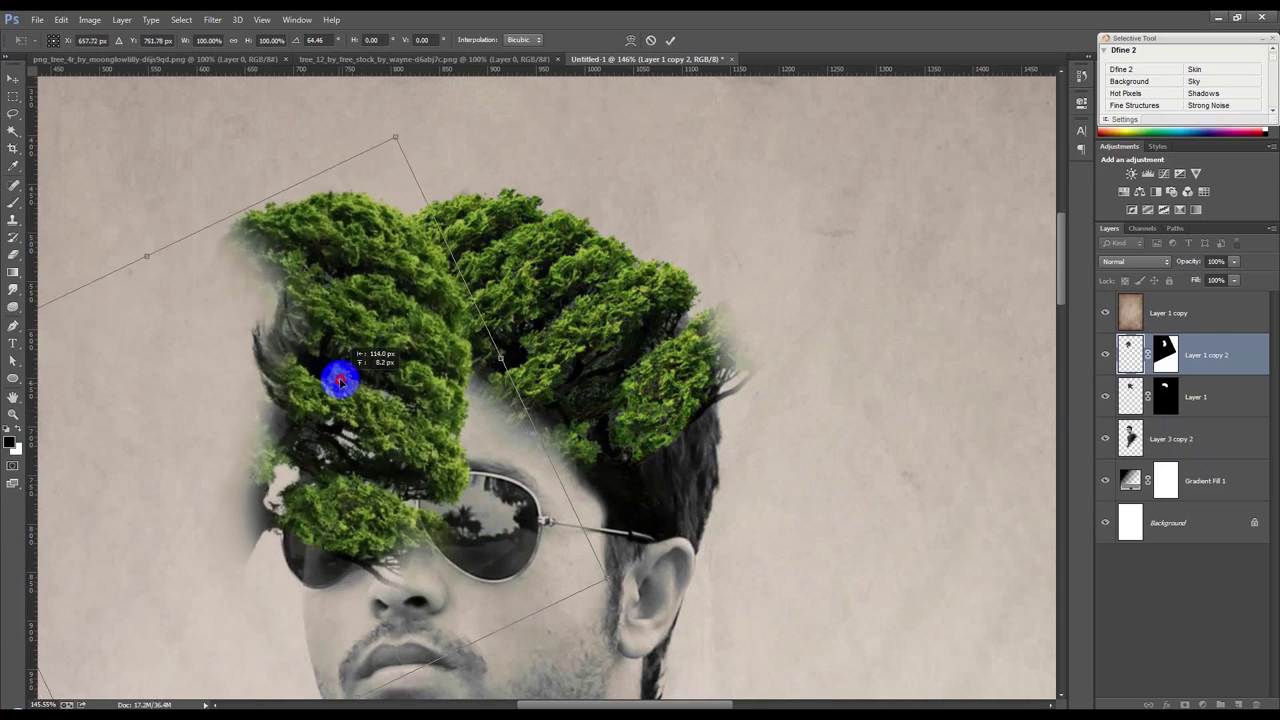
mouse_move(342, 380)
mouse_down()
mouse_move(375, 412)
mouse_move(420, 378)
mouse_up()
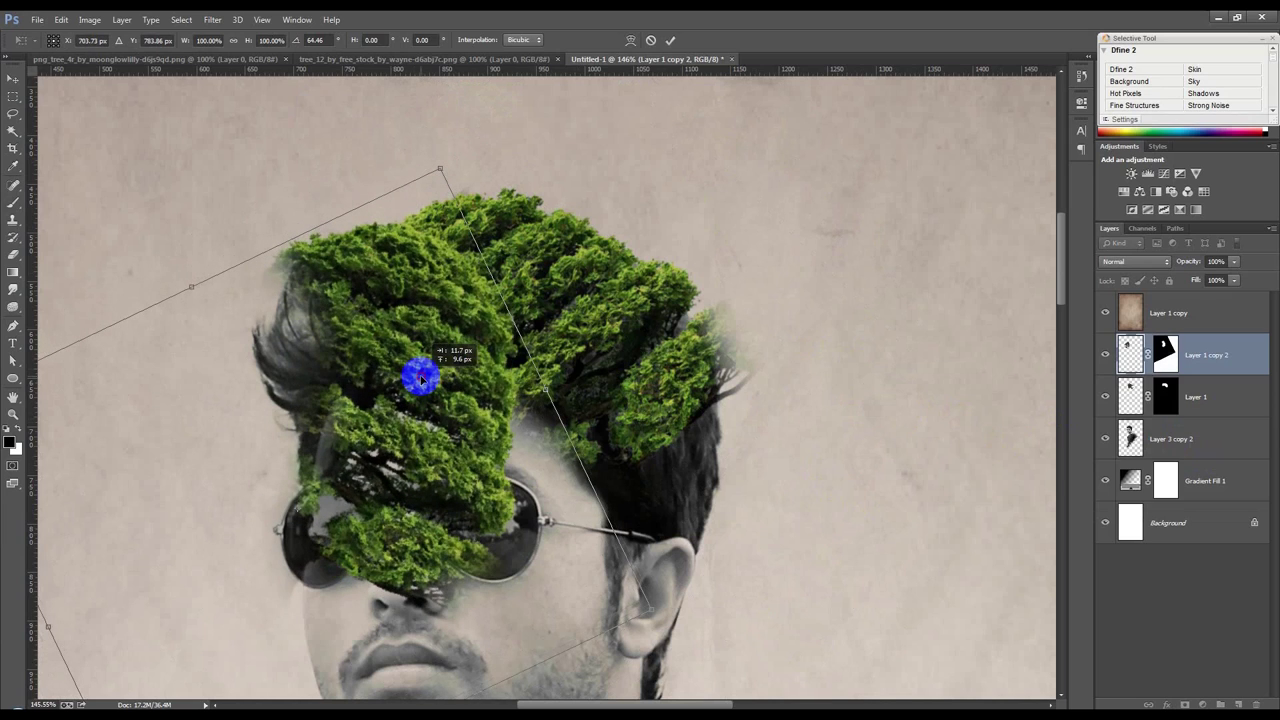
key(Return)
Paint white on Layer 1 copy 2's mask over the hair, then black to clear eyes and glasses.
key(b)
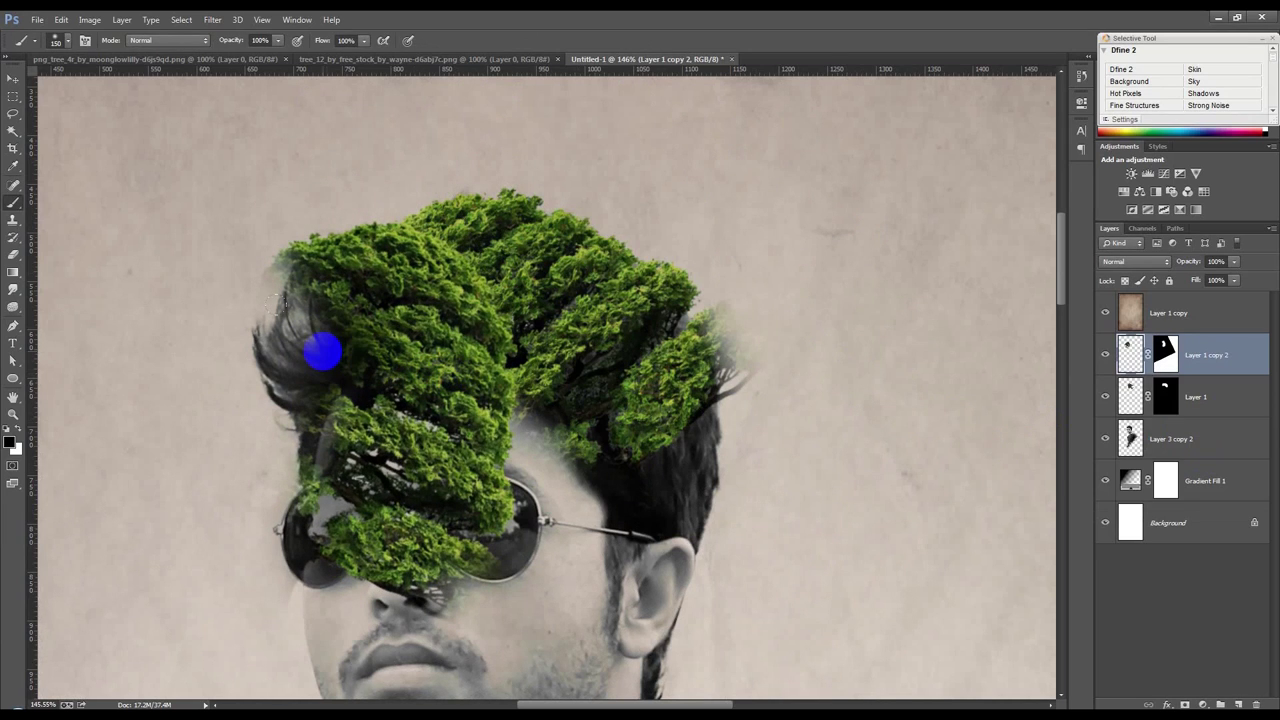
click(20, 430)
click(1163, 355)
click(372, 320)
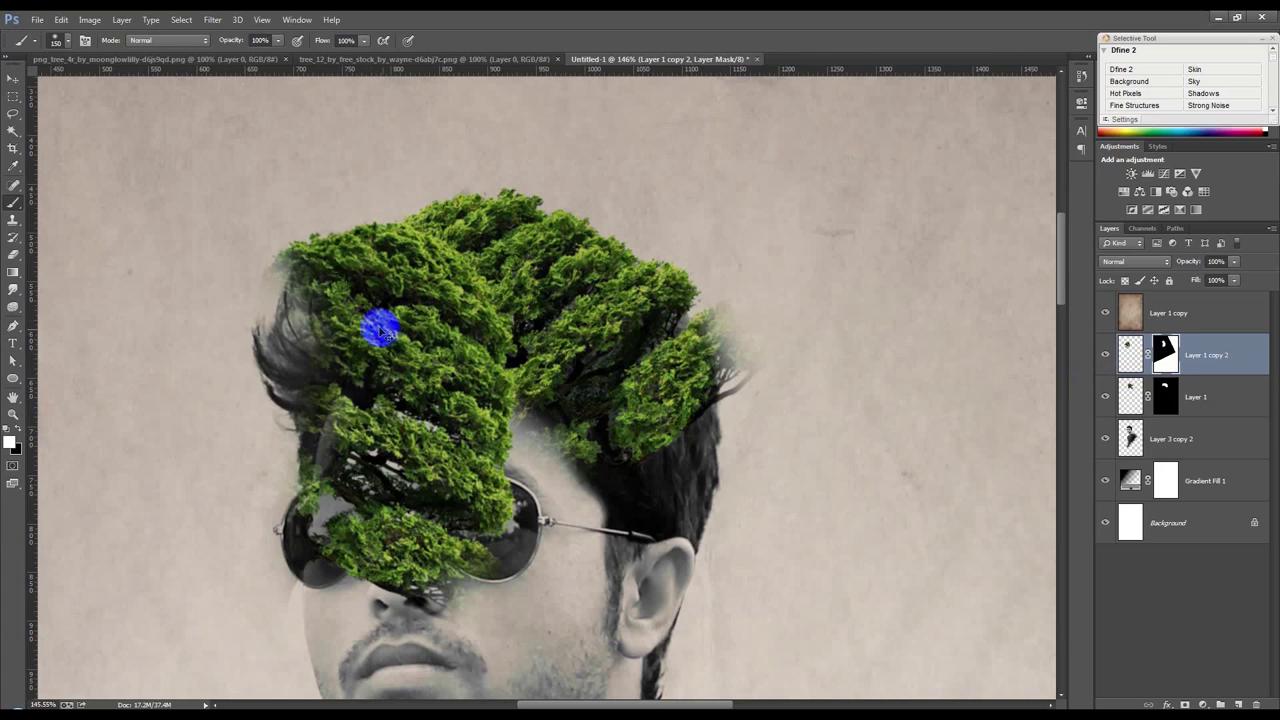
drag(381, 330, 330, 390)
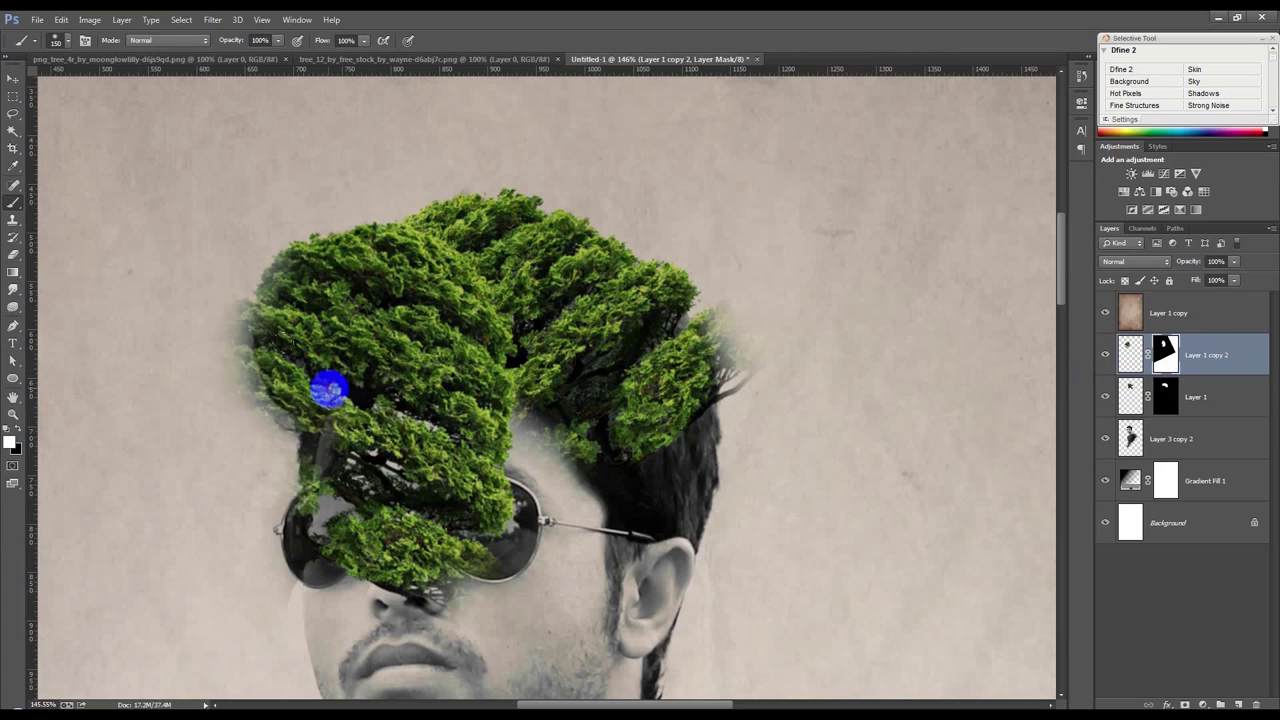
drag(330, 390, 383, 277)
click(20, 430)
mouse_move(330, 570)
mouse_down()
mouse_move(400, 586)
mouse_move(243, 509)
mouse_move(509, 523)
mouse_move(423, 451)
mouse_move(430, 460)
mouse_move(394, 457)
mouse_move(474, 419)
mouse_move(480, 446)
mouse_move(366, 443)
mouse_move(350, 512)
mouse_up()
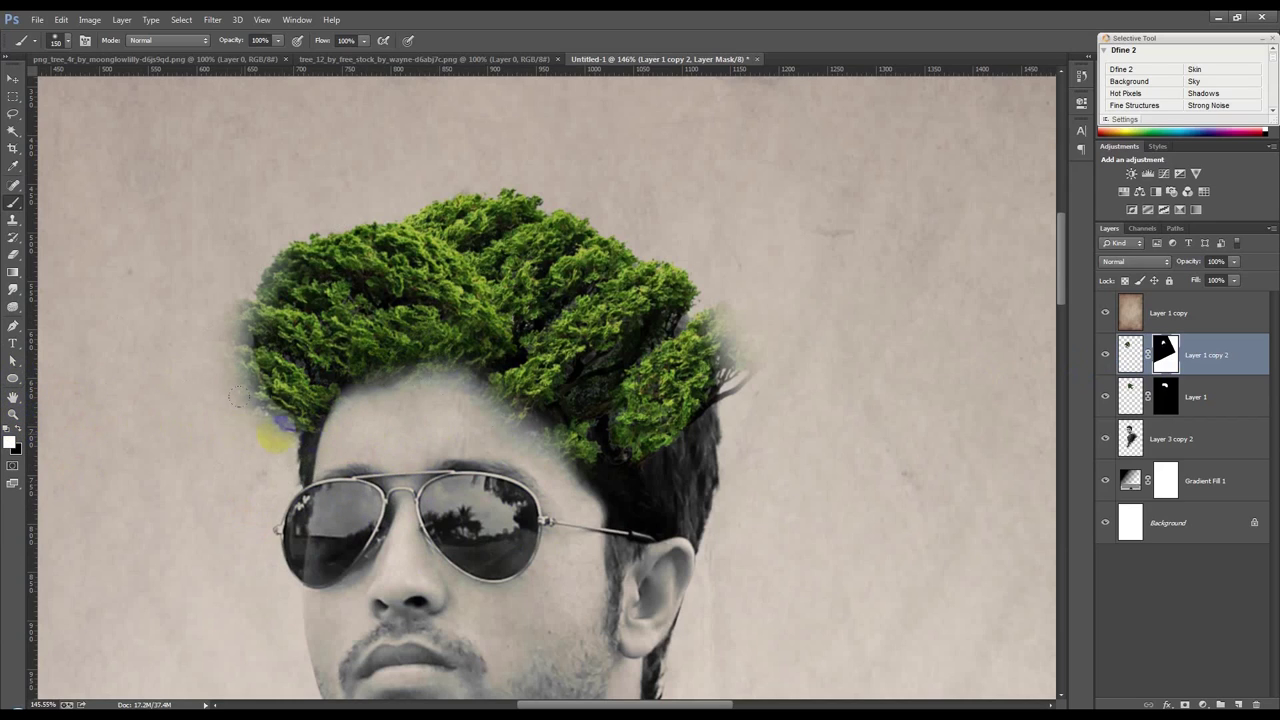
mouse_move(295, 412)
mouse_down()
mouse_move(280, 429)
mouse_move(289, 443)
mouse_move(263, 463)
mouse_move(229, 414)
mouse_move(229, 300)
mouse_move(263, 329)
mouse_move(218, 370)
mouse_move(135, 378)
mouse_move(209, 400)
mouse_move(103, 371)
mouse_move(157, 457)
mouse_move(372, 312)
mouse_move(405, 335)
mouse_up()
key(bracketleft)
key(bracketleft)
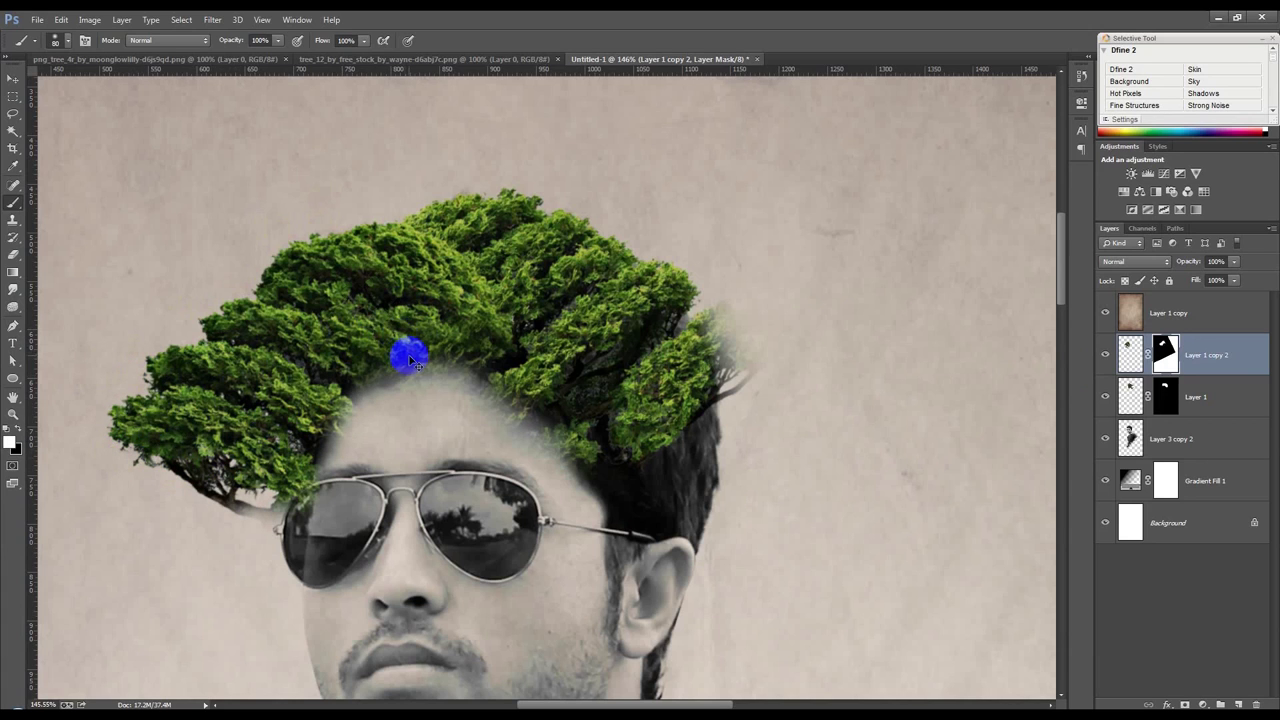
Tilt the tree crown about -27° and position it over the head.
key(ctrl+t)
drag(766, 449, 671, 271)
mouse_move(314, 380)
mouse_down()
mouse_move(463, 407)
mouse_move(443, 380)
mouse_move(434, 403)
mouse_move(390, 297)
mouse_up()
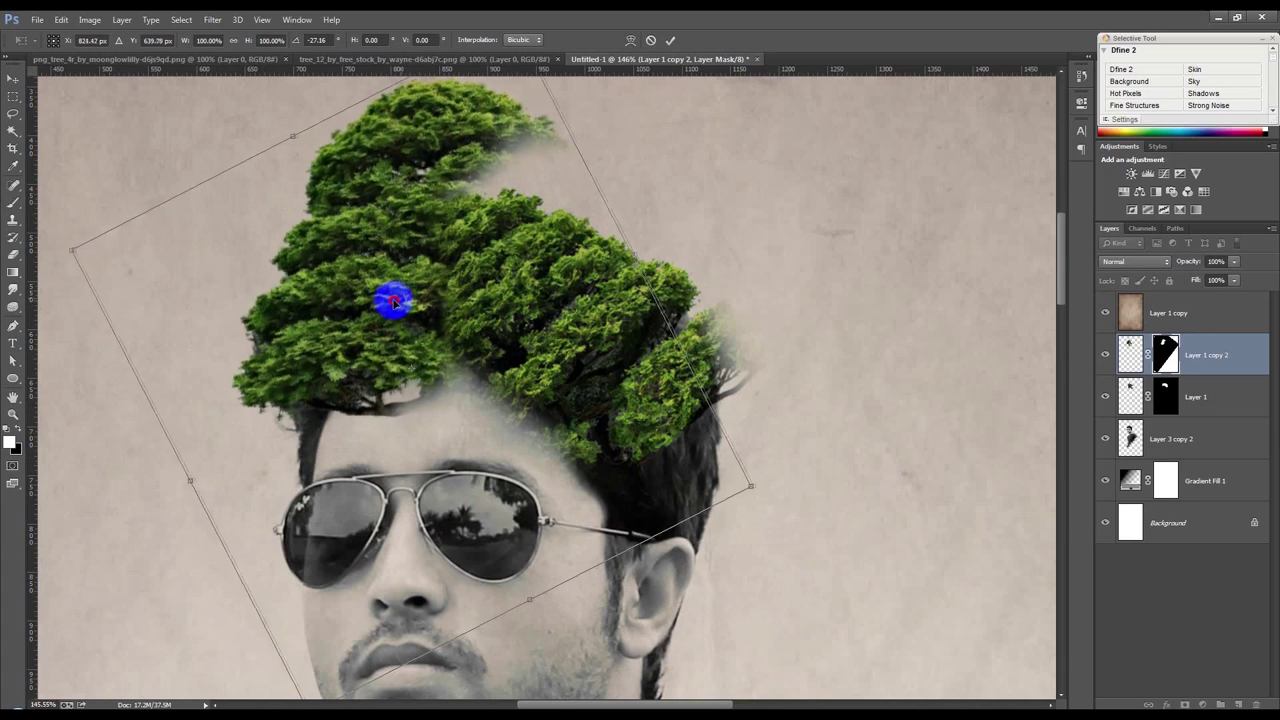
Ease the tree crown's tilt to about -20° and commit it in place.
drag(498, 300, 486, 303)
drag(732, 332, 749, 320)
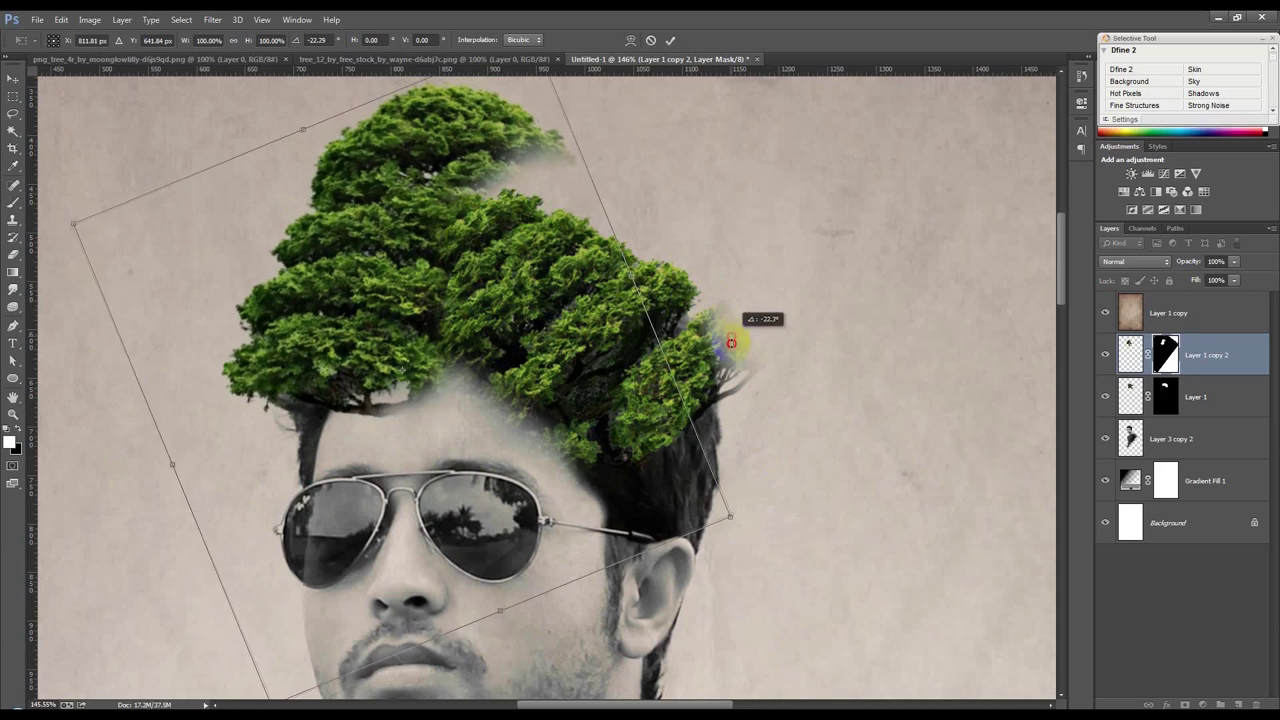
drag(326, 363, 328, 370)
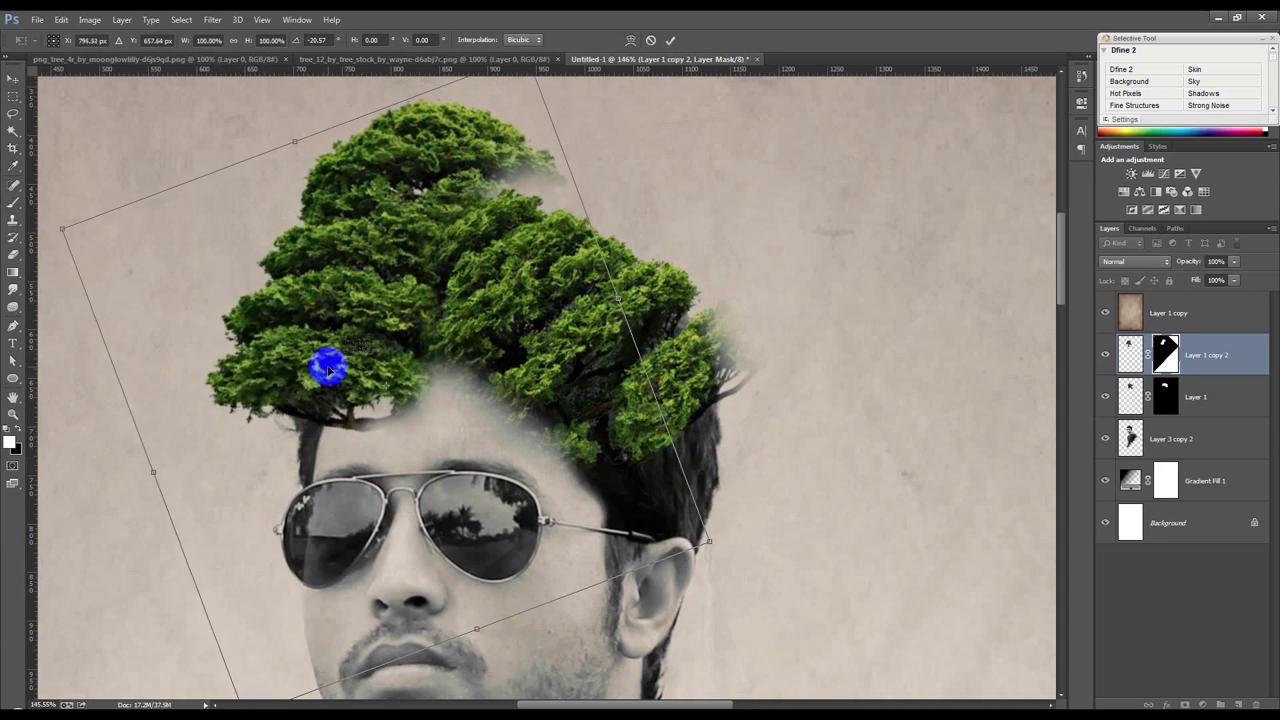
key(Return)
Paint black on the mask to trim the crown's tall top, then Alt-drag out Layer 1 copy 3.
key(b)
scroll(580, 286, up, 2)
scroll(527, 235, up, 1)
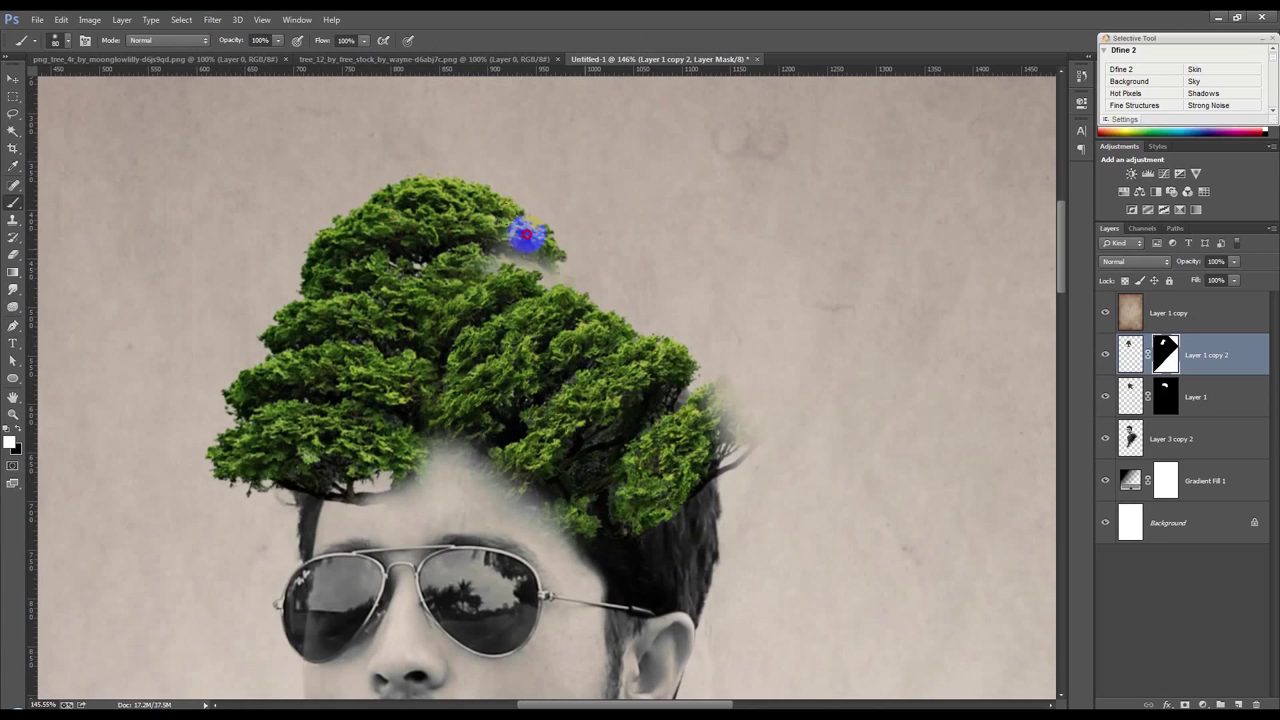
mouse_move(554, 218)
mouse_down()
mouse_move(423, 172)
mouse_move(411, 207)
mouse_up()
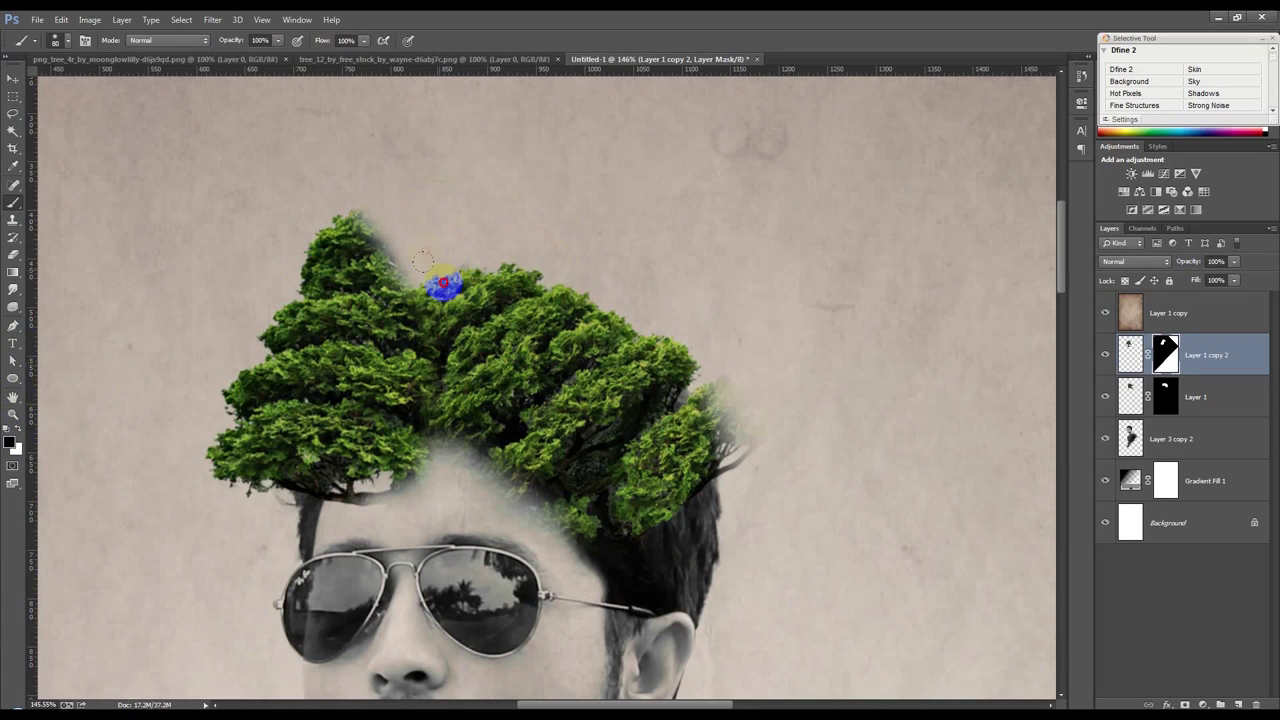
drag(443, 285, 279, 237)
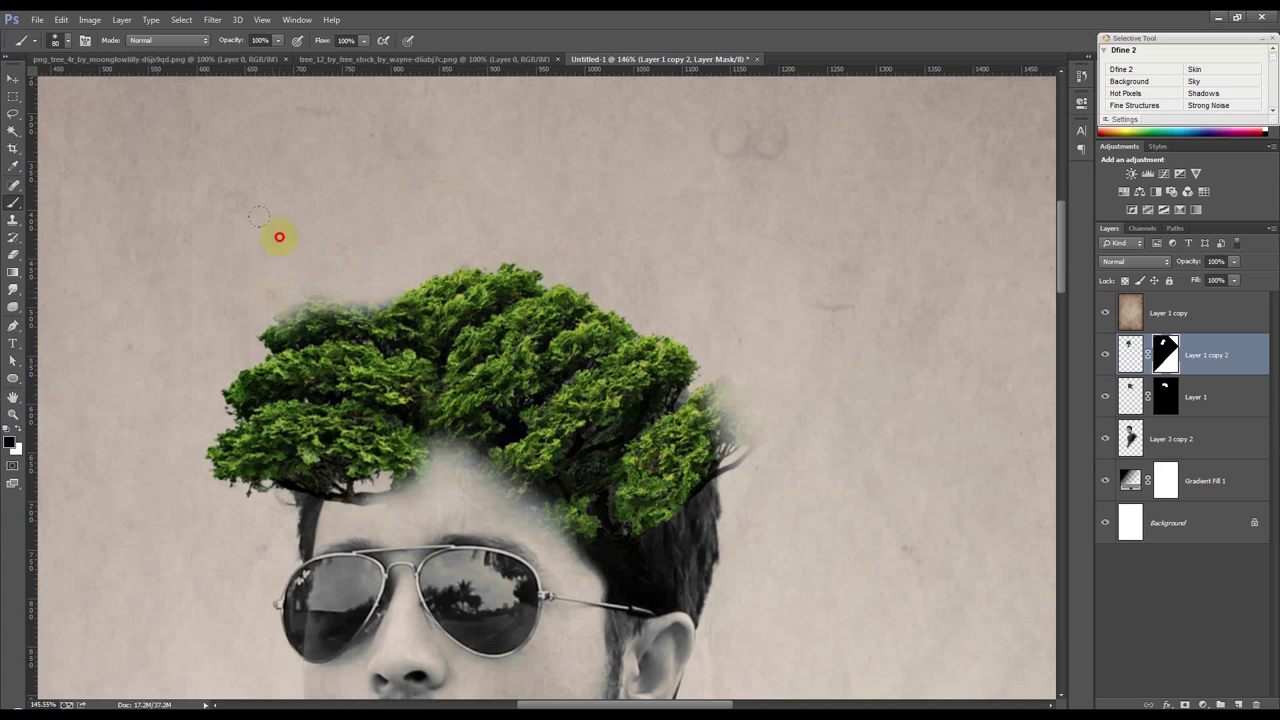
mouse_move(284, 314)
mouse_down()
mouse_move(318, 285)
mouse_move(295, 308)
mouse_up()
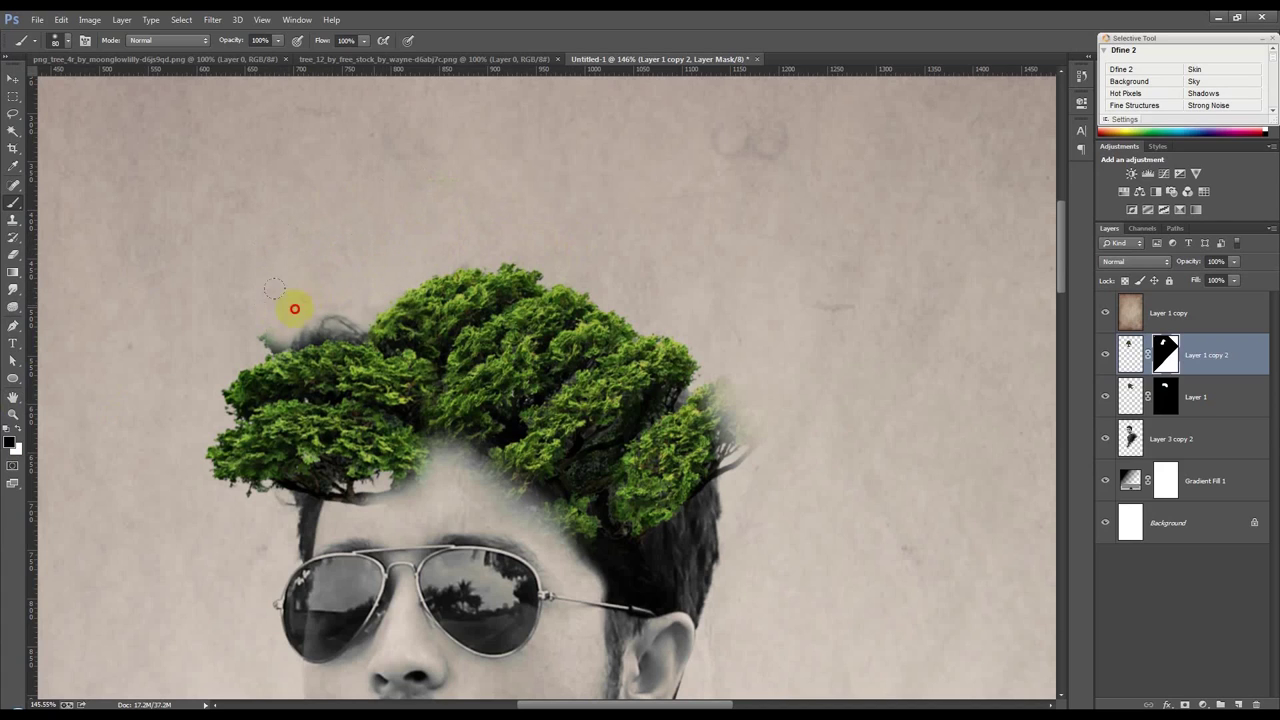
drag(428, 311, 480, 408)
drag(371, 486, 347, 485)
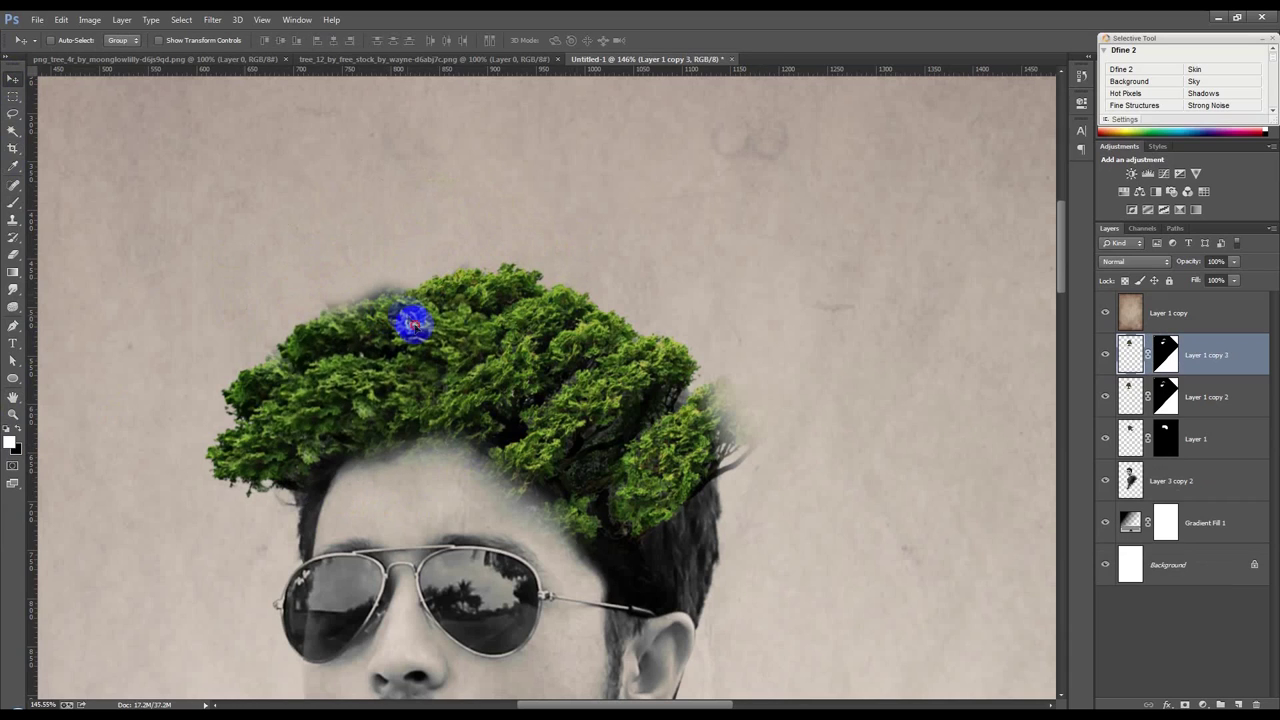
drag(413, 323, 700, 495)
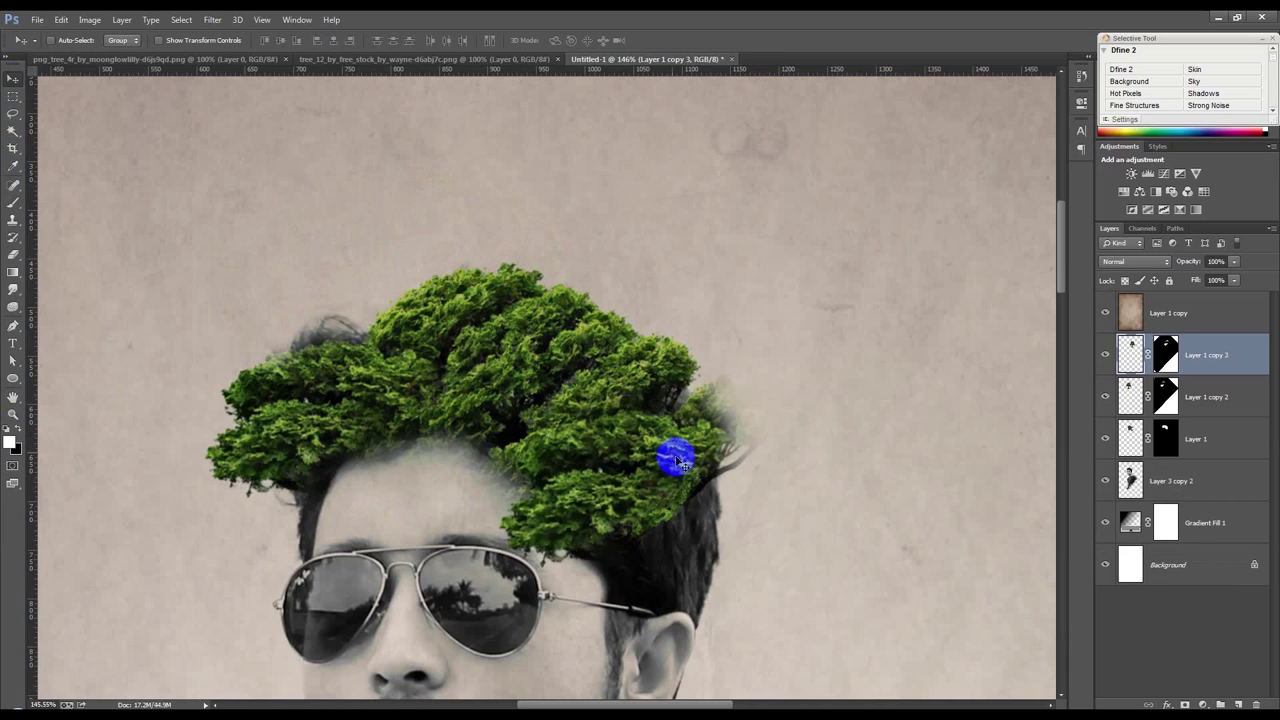
Flip the crown copy horizontally, rotate it about 47° over the head's right side, and commit.
key(ctrl+t)
right_click(700, 495)
click(762, 470)
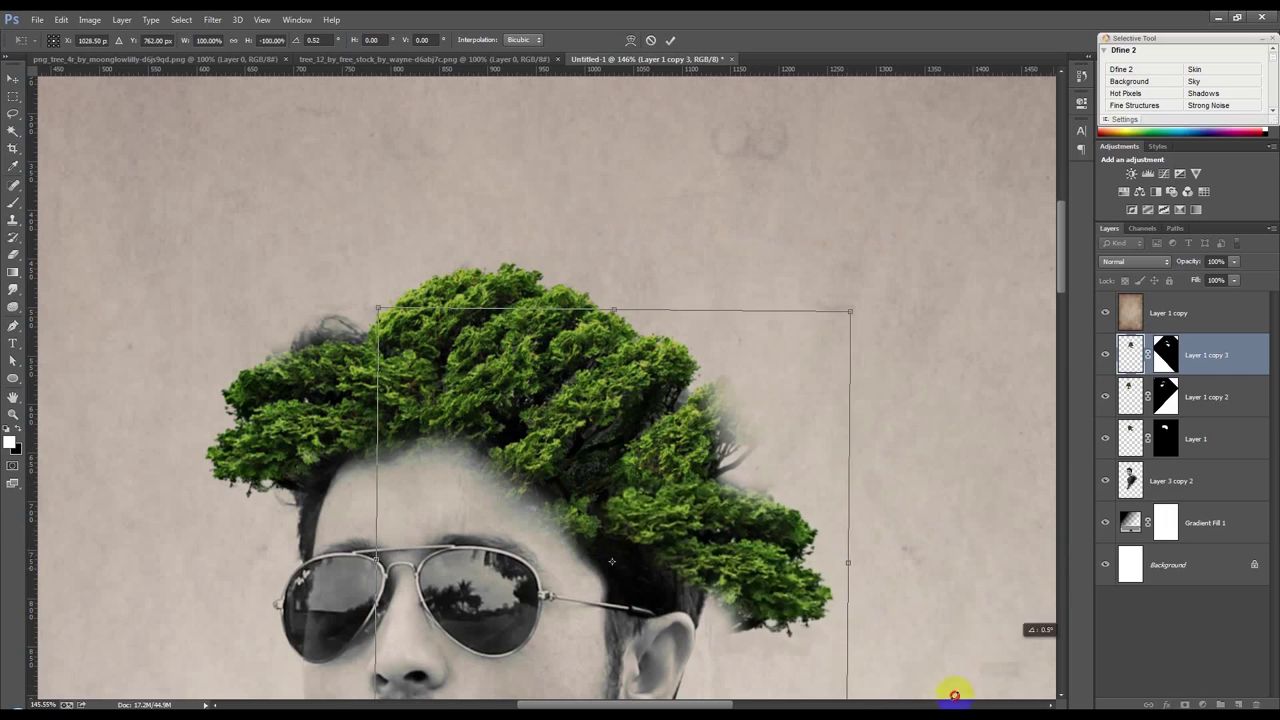
drag(810, 537, 850, 586)
drag(716, 470, 718, 470)
mouse_move(943, 666)
mouse_down()
mouse_move(703, 586)
mouse_move(640, 540)
mouse_move(673, 521)
mouse_move(660, 512)
mouse_up()
drag(920, 573, 909, 580)
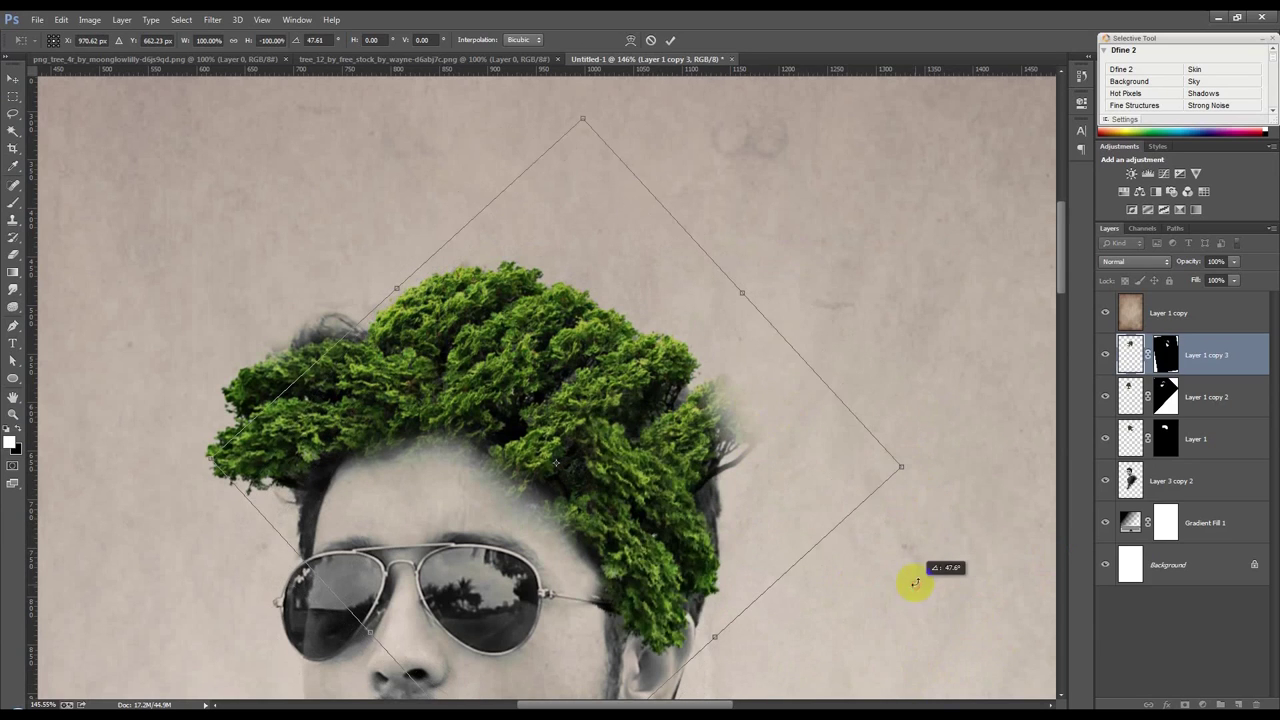
drag(700, 449, 702, 447)
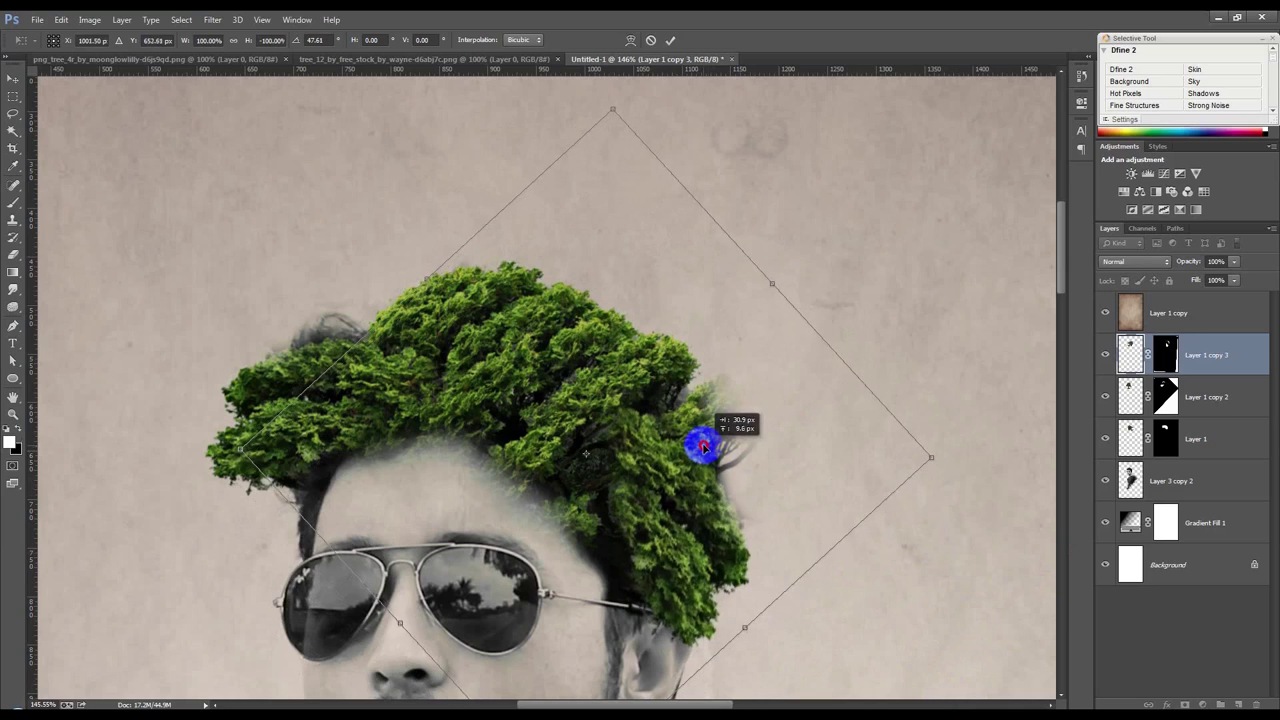
key(Return)
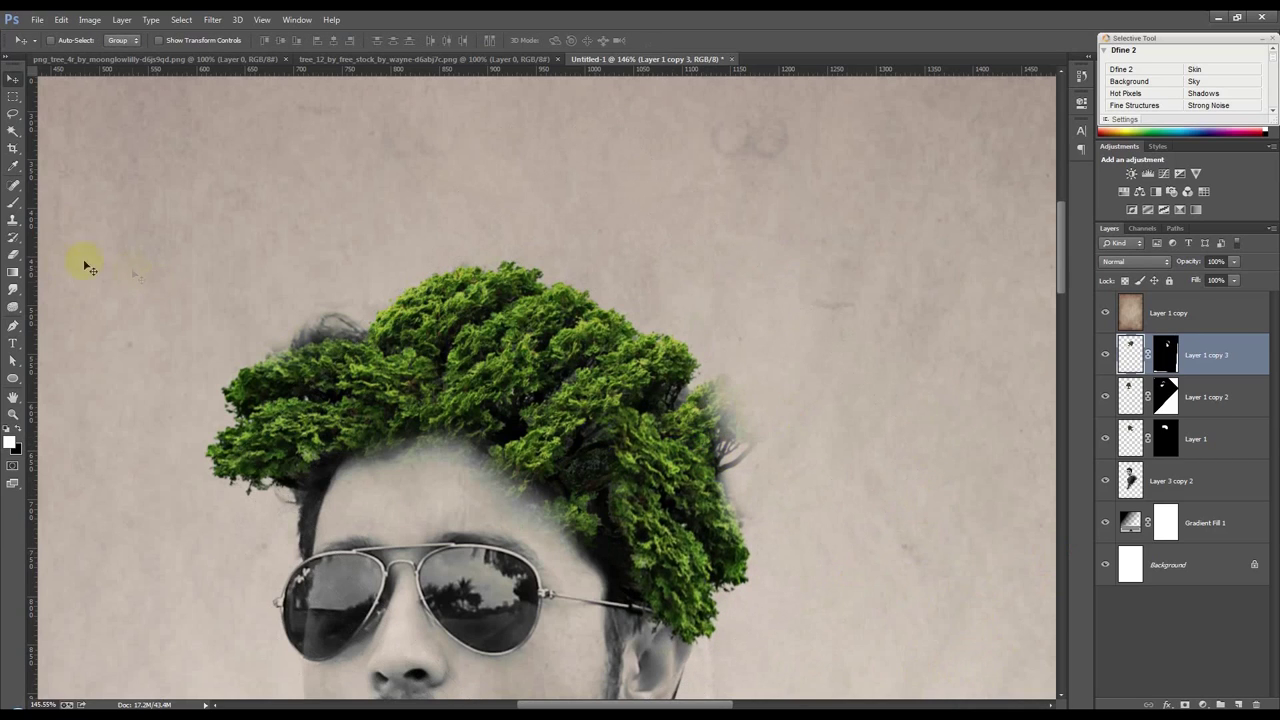
Paint on Layer 1 copy 3's mask to reveal extra foliage at the hair's upper right.
click(14, 203)
drag(724, 503, 718, 540)
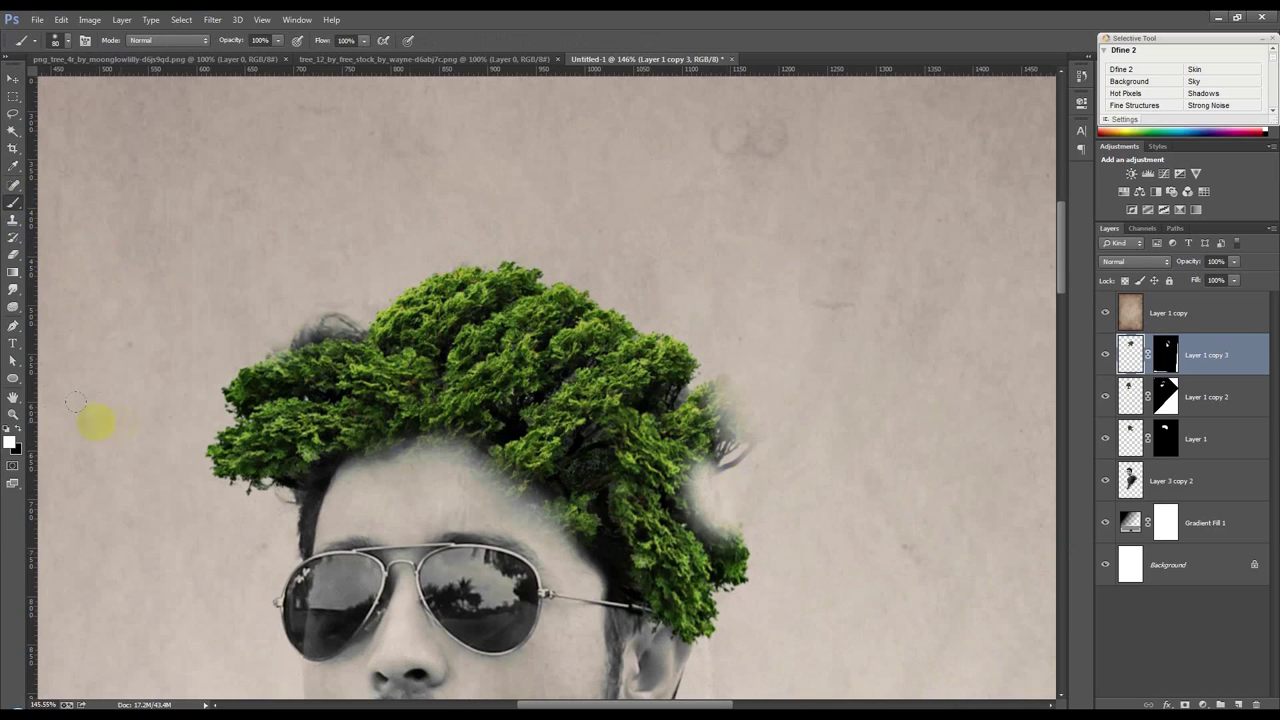
click(20, 431)
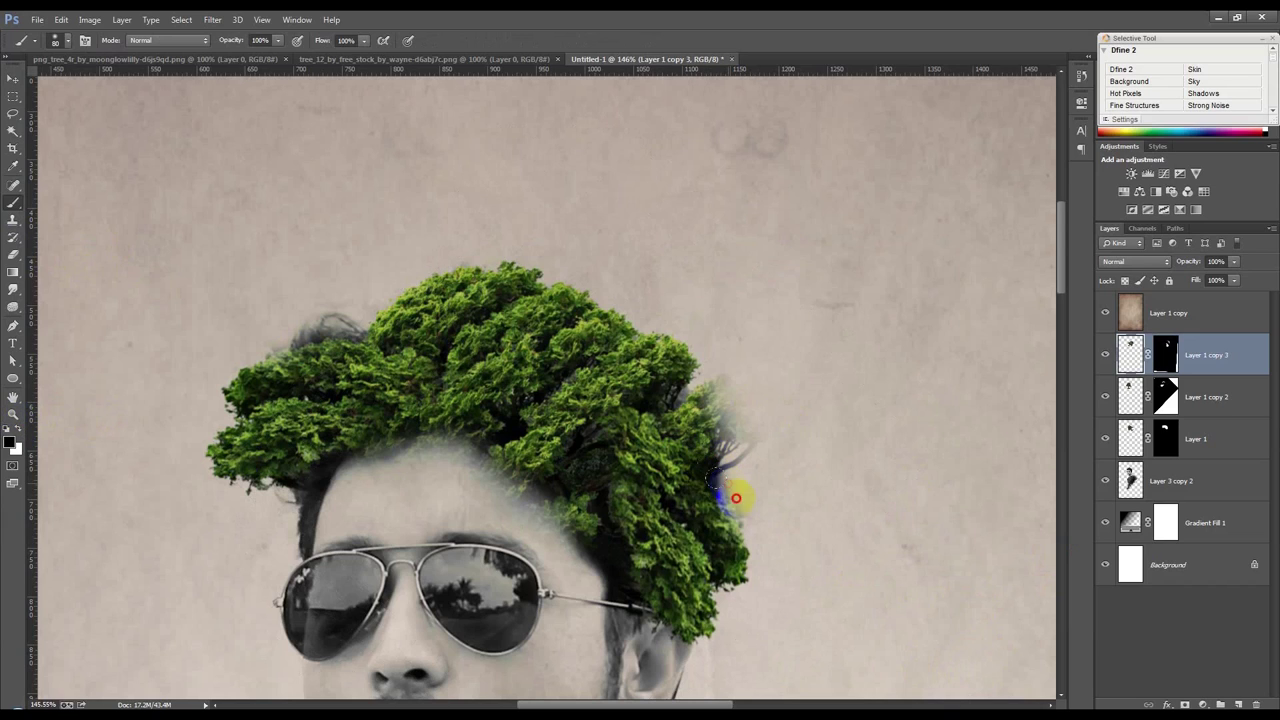
drag(736, 497, 766, 531)
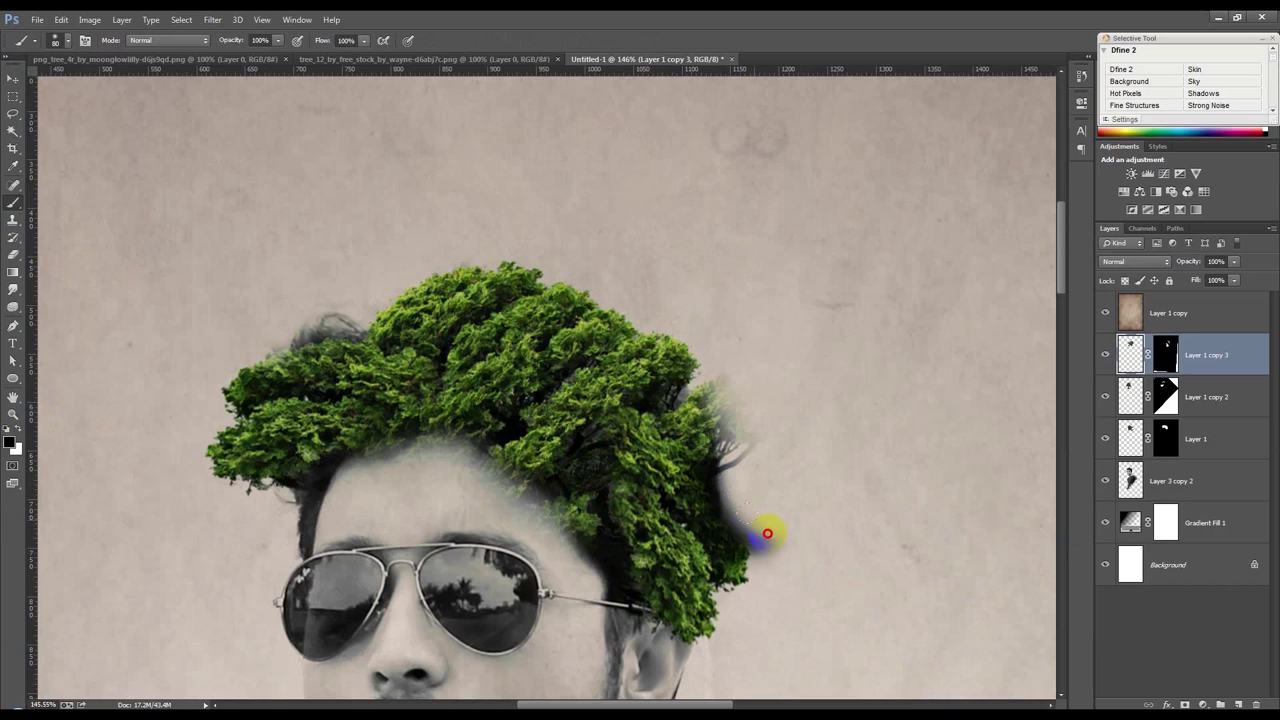
click(1165, 358)
click(744, 473)
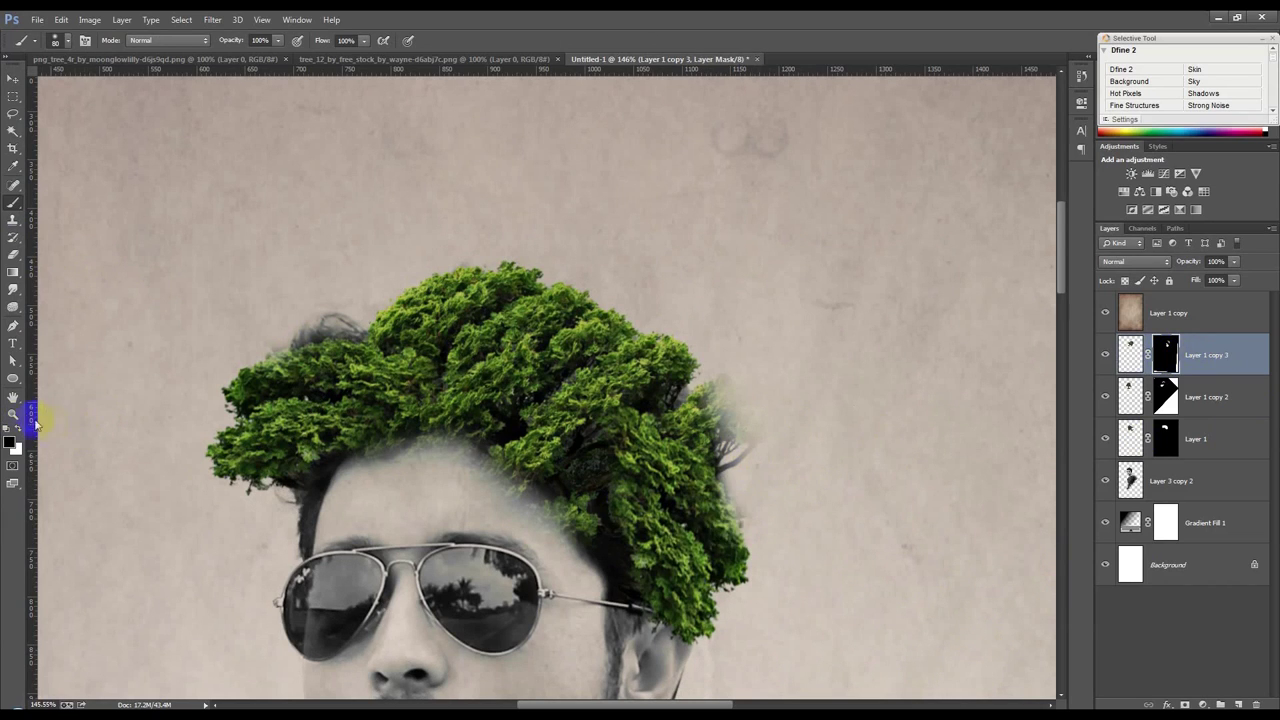
mouse_move(733, 507)
mouse_down()
mouse_move(749, 471)
mouse_move(711, 403)
mouse_move(694, 509)
mouse_move(657, 570)
mouse_move(614, 557)
mouse_move(591, 449)
mouse_move(691, 400)
mouse_move(820, 443)
mouse_move(669, 257)
mouse_move(637, 343)
mouse_up()
Rotate the crown copy to about -14°, move it up-left toward the ear, and commit.
click(13, 84)
key(ctrl+t)
mouse_move(886, 423)
mouse_down()
mouse_move(745, 340)
mouse_move(726, 477)
mouse_move(703, 482)
mouse_up()
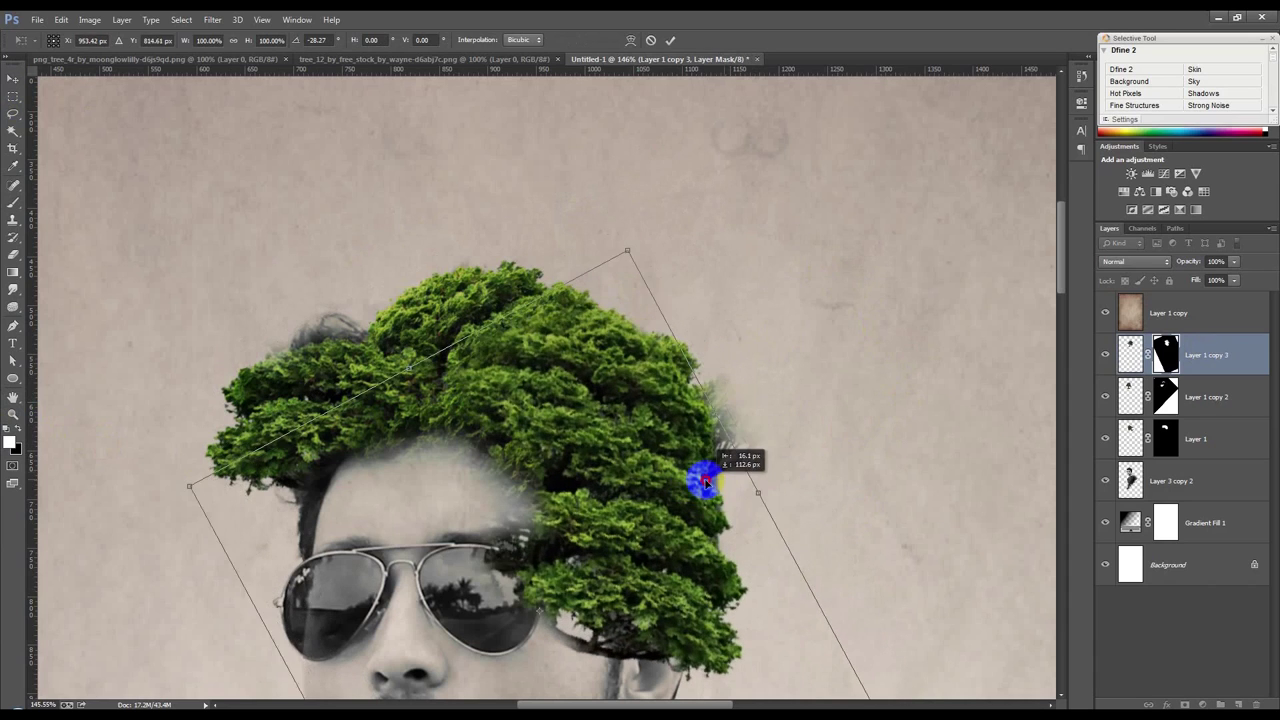
drag(857, 443, 863, 534)
mouse_move(733, 545)
mouse_down()
mouse_move(676, 508)
mouse_move(693, 515)
mouse_up()
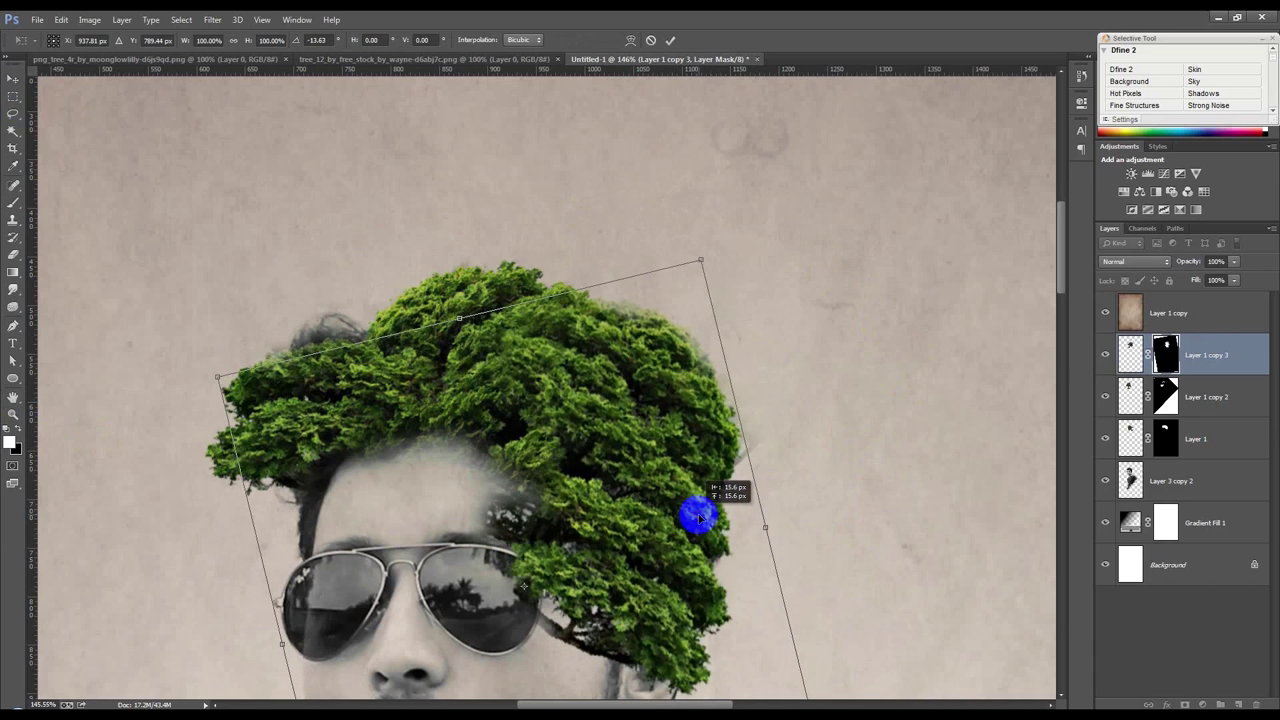
key(Return)
Paint black on the mask to hide foliage over the forehead and temple.
scroll(162, 360, down, 3)
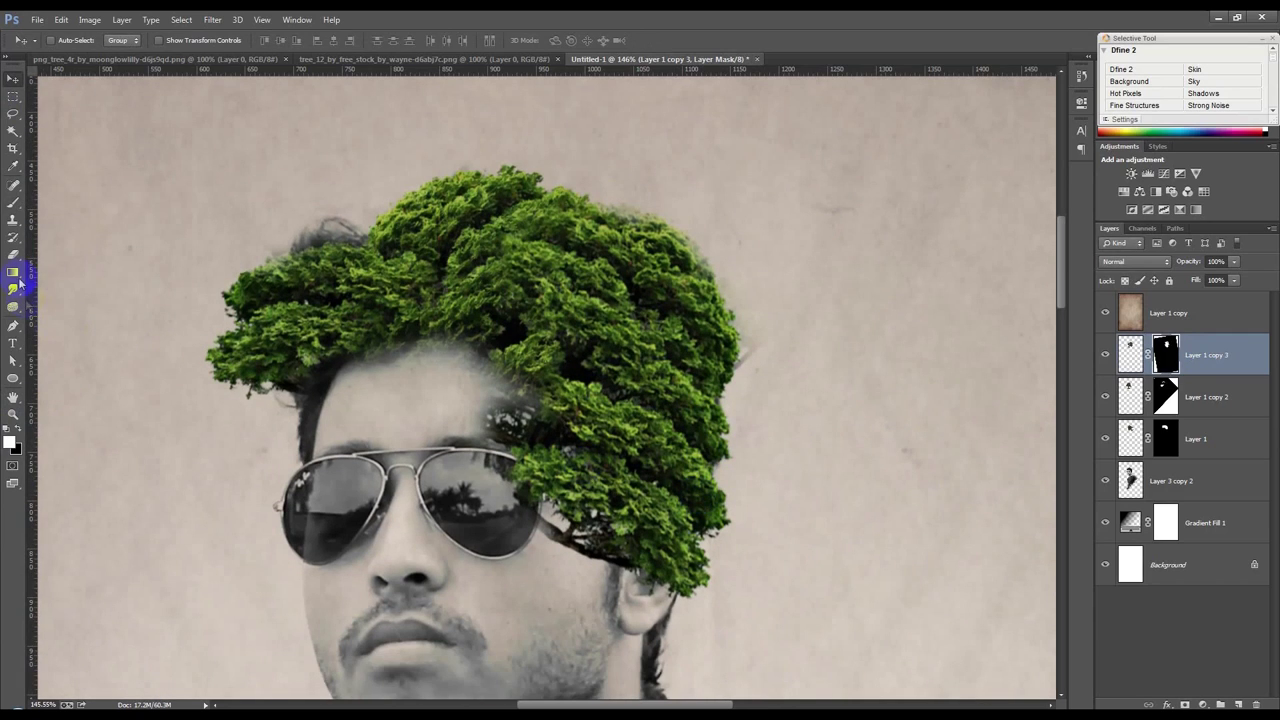
click(13, 201)
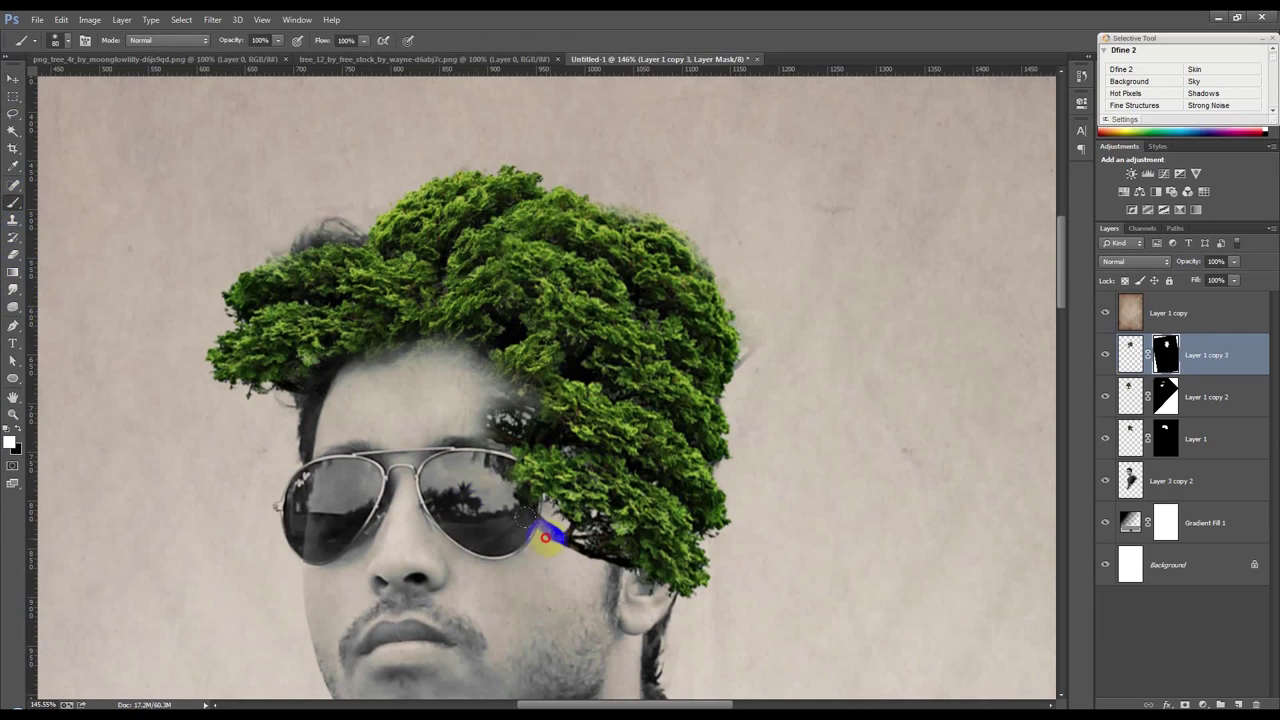
mouse_move(510, 500)
mouse_down()
mouse_move(560, 523)
mouse_move(520, 423)
mouse_move(537, 371)
mouse_move(608, 485)
mouse_move(586, 529)
mouse_move(686, 586)
mouse_move(677, 534)
mouse_move(690, 575)
mouse_up()
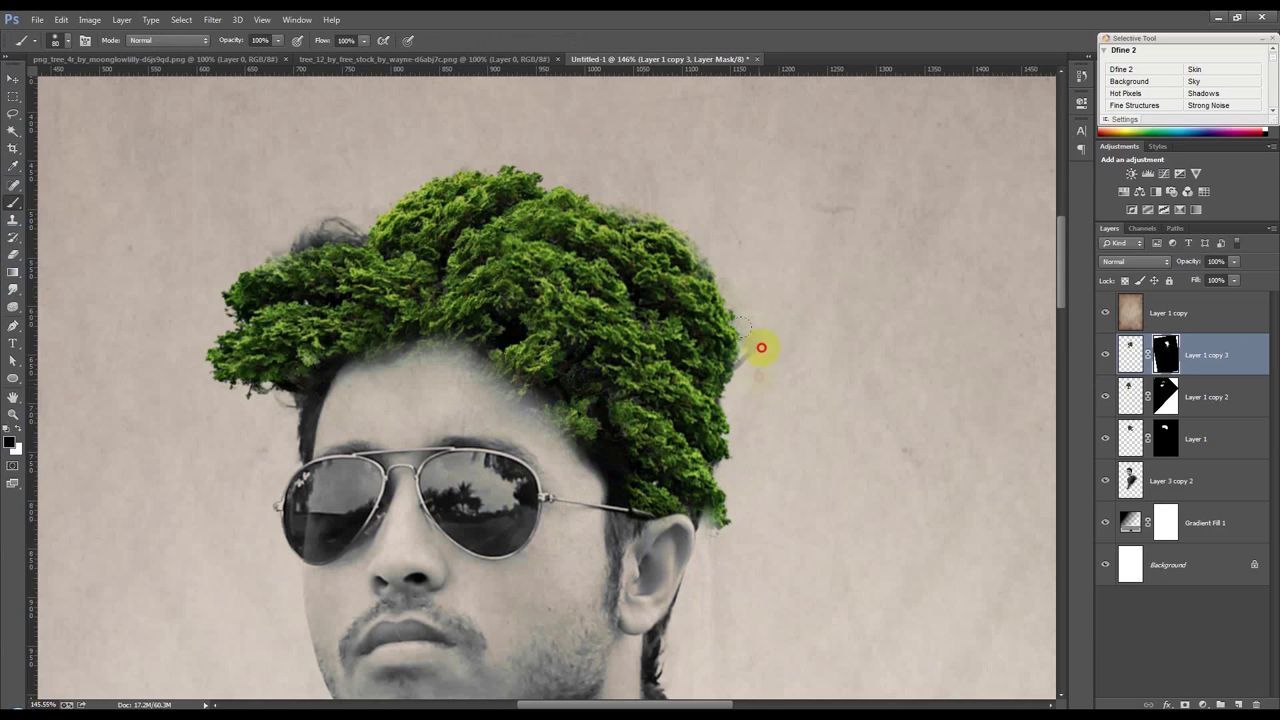
click(1105, 397)
click(1105, 397)
click(1105, 438)
click(1105, 438)
click(1158, 442)
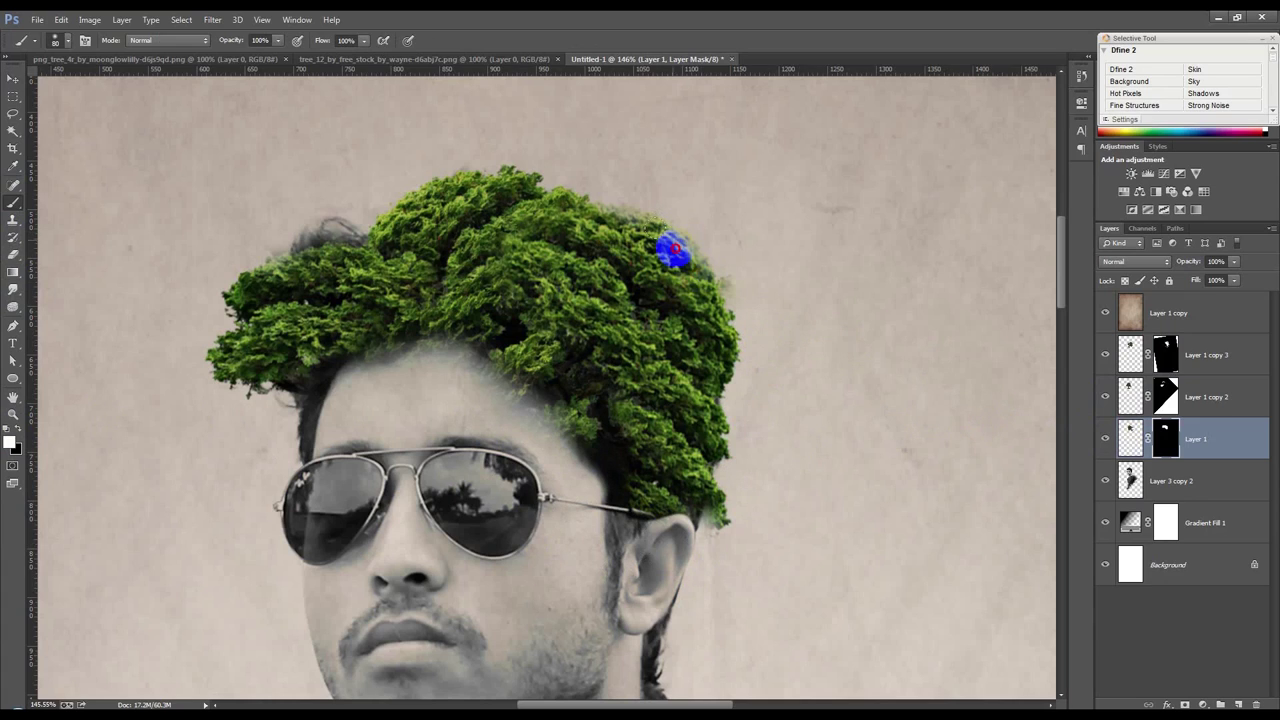
drag(660, 250, 728, 252)
click(737, 294)
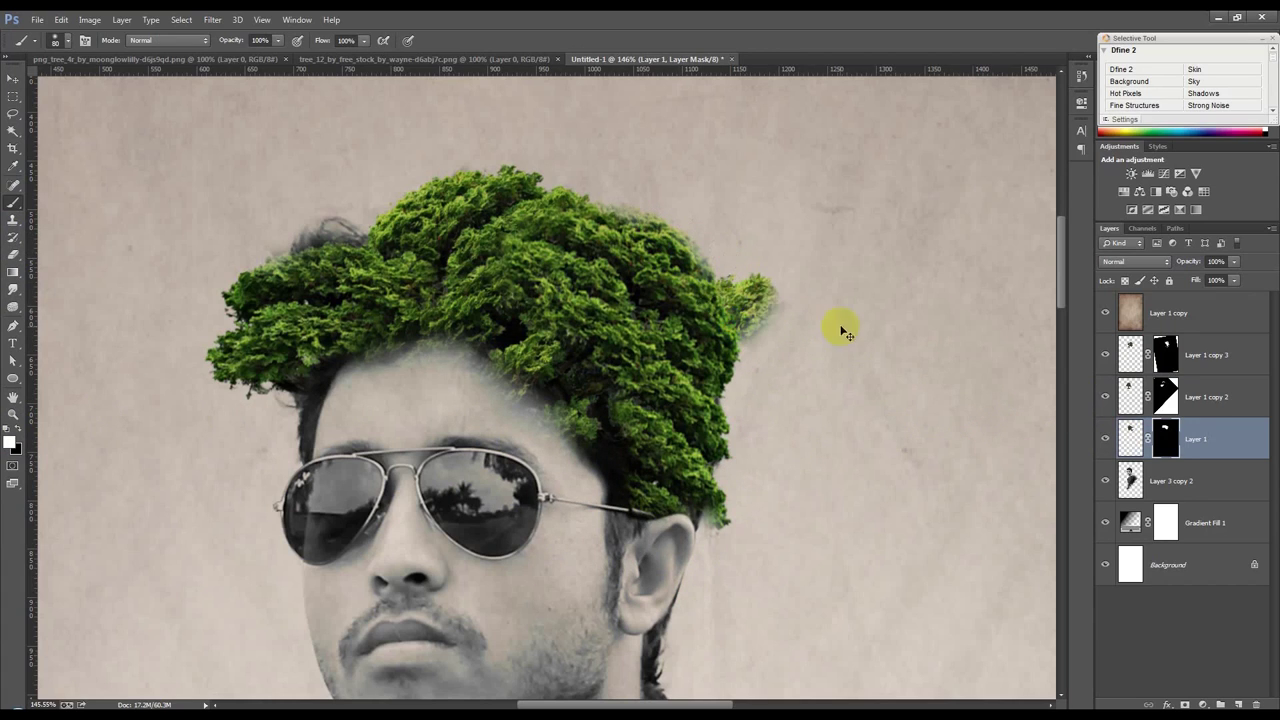
click(1104, 394)
click(1104, 394)
click(1105, 356)
click(1105, 356)
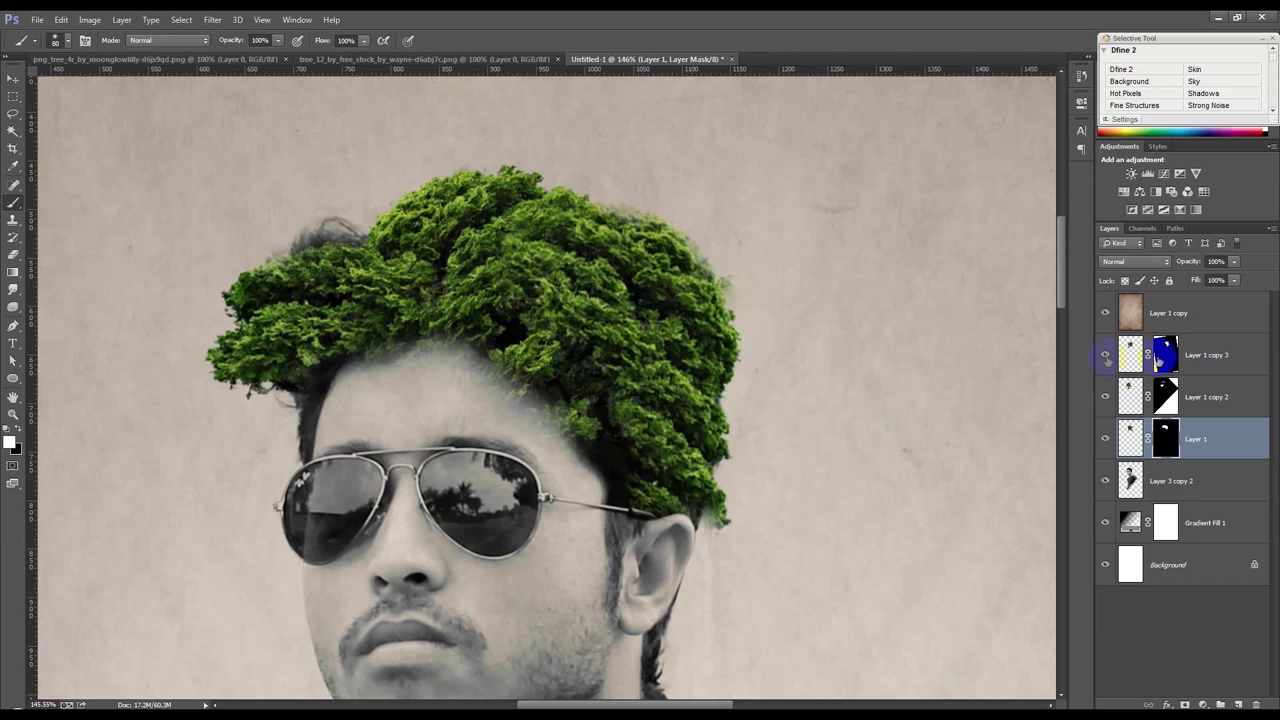
click(1189, 359)
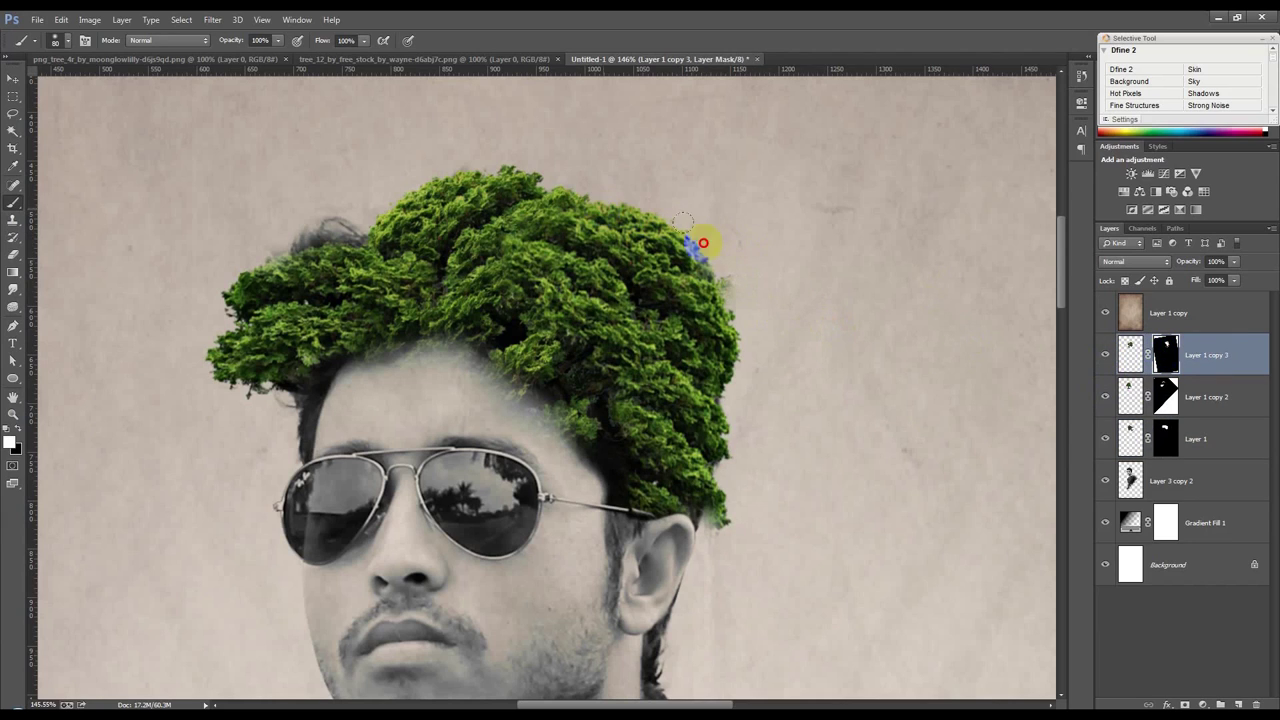
drag(519, 167, 515, 235)
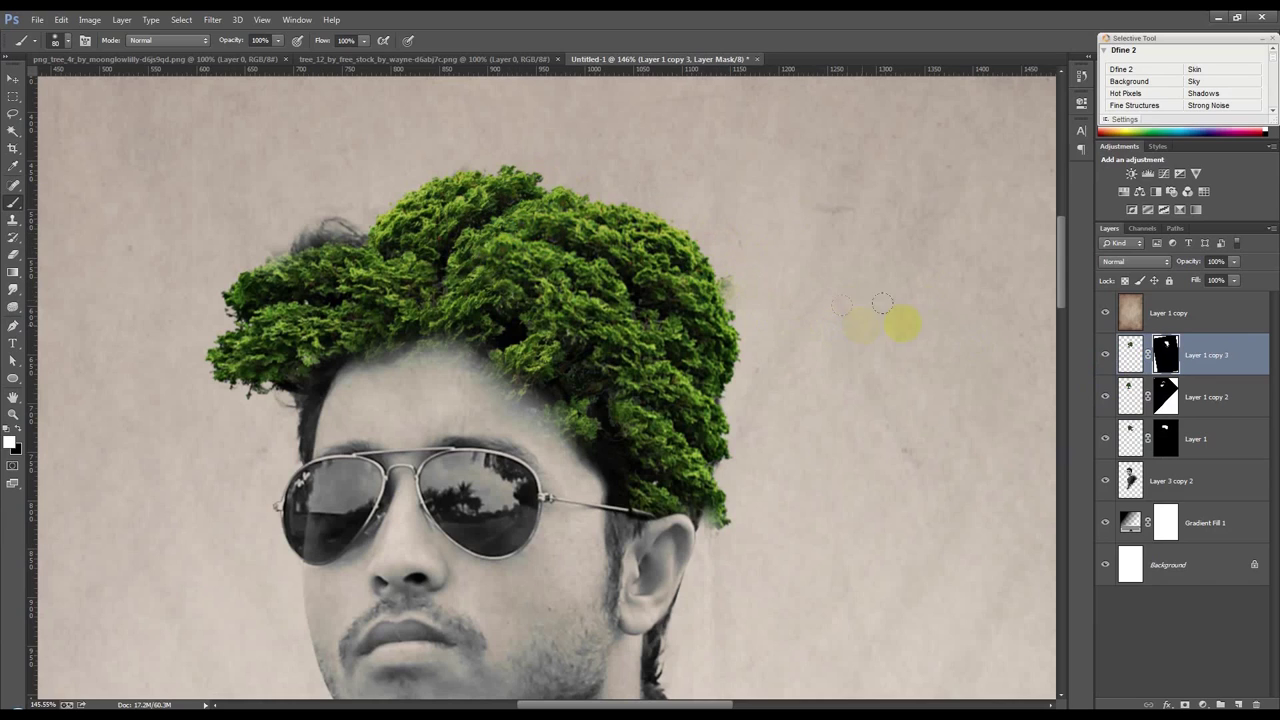
click(1166, 450)
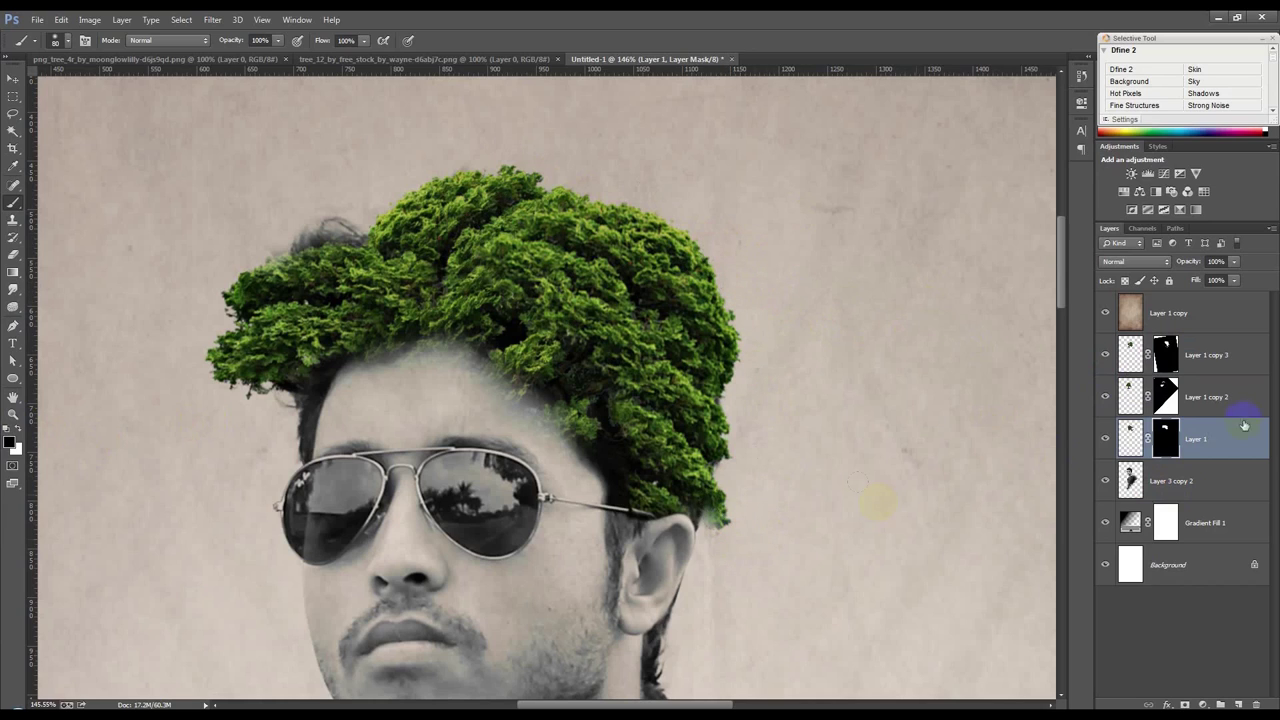
click(1166, 352)
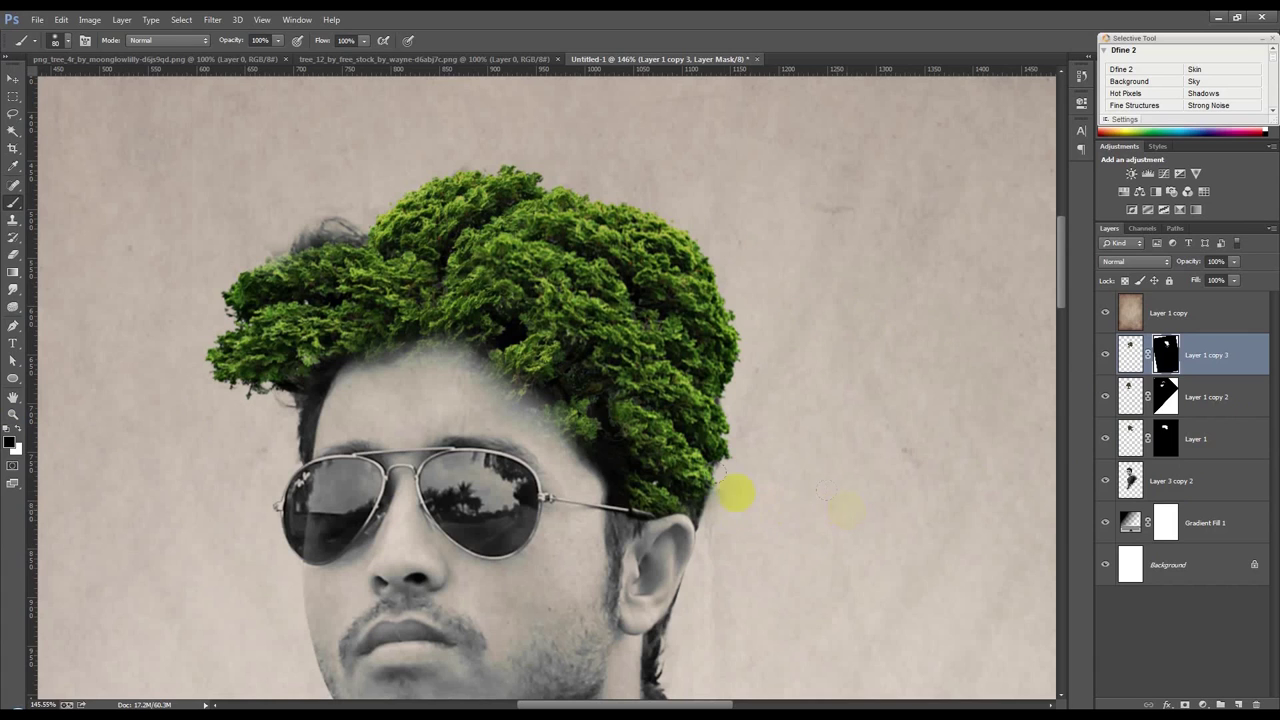
scroll(680, 488, down, 1)
click(12, 79)
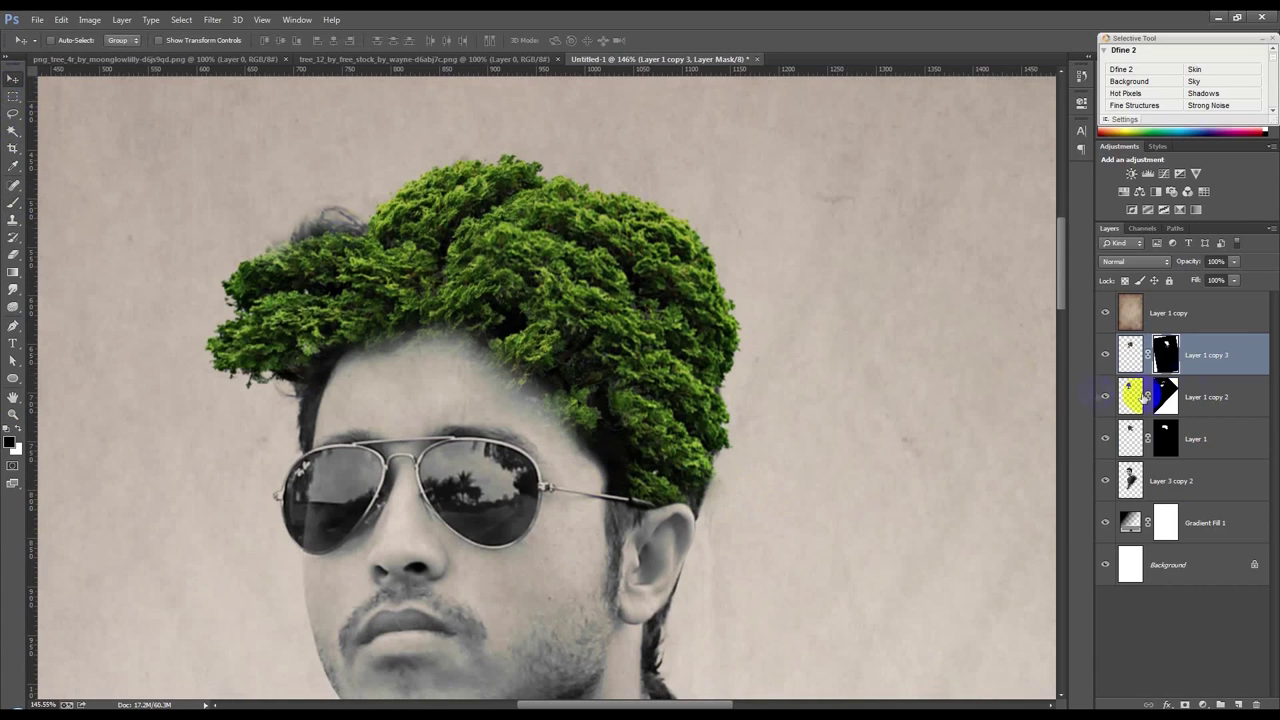
Duplicate the crown as Layer 1 copy 4, rotate it nearly upright atop the head, and commit.
drag(860, 369, 806, 300)
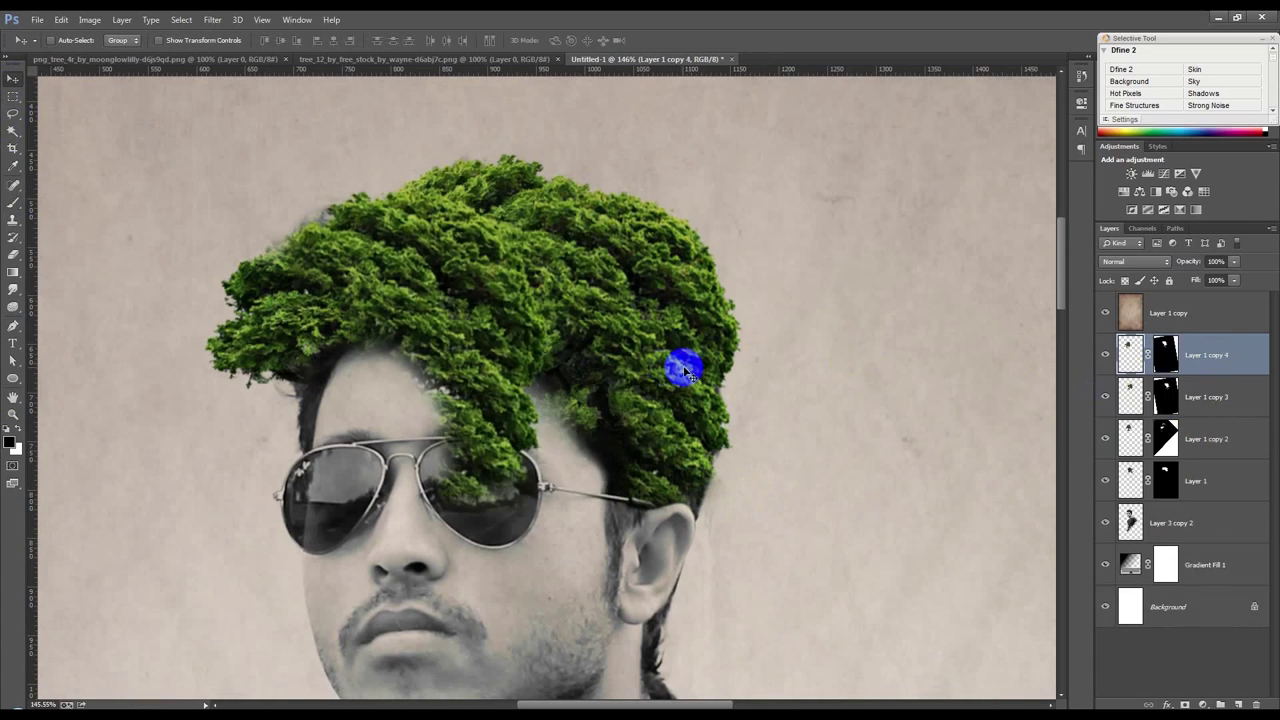
drag(672, 365, 680, 363)
key(ctrl+t)
mouse_move(814, 277)
mouse_down()
mouse_move(470, 52)
mouse_move(548, 265)
mouse_up()
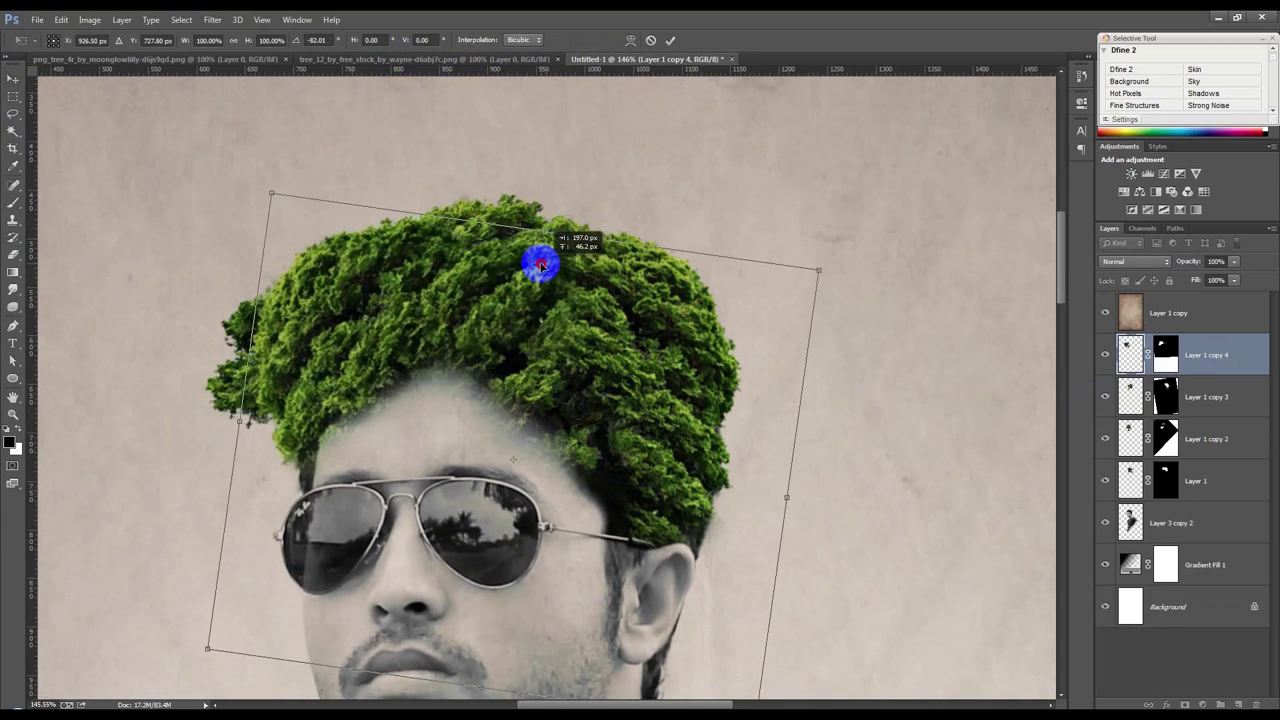
drag(548, 265, 537, 263)
drag(894, 528, 845, 540)
drag(553, 383, 514, 394)
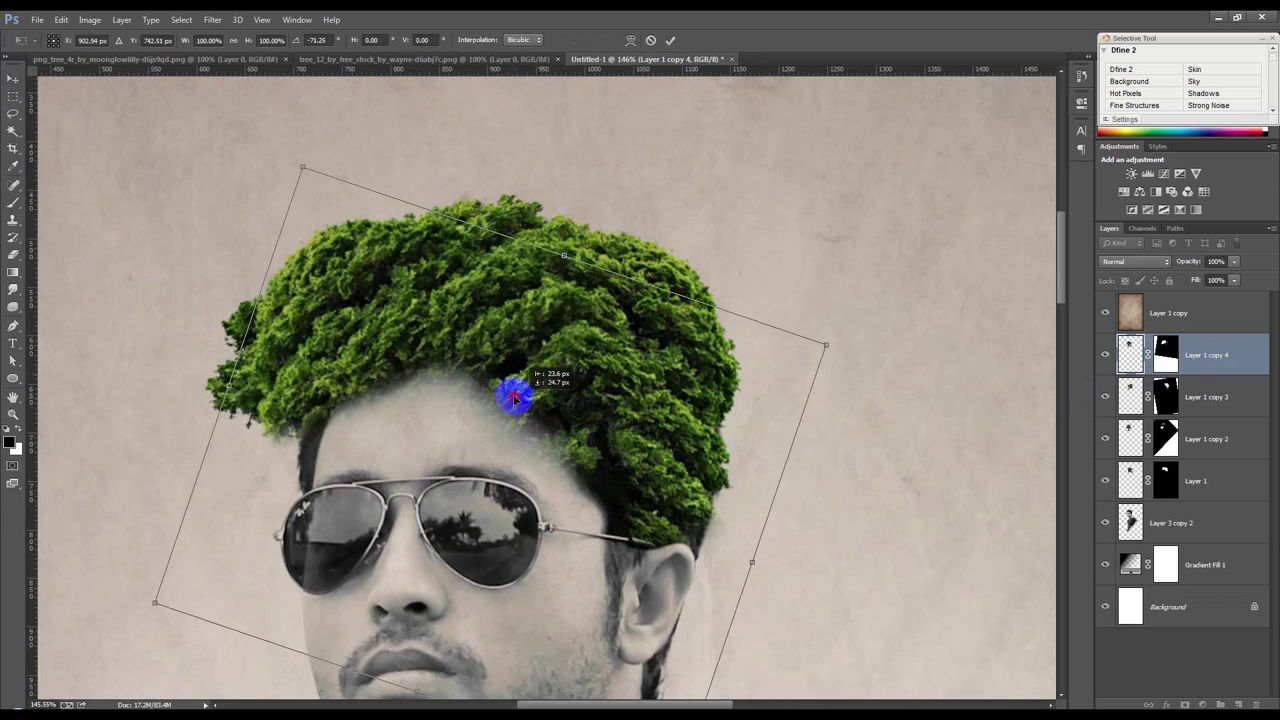
drag(800, 443, 857, 634)
drag(757, 149, 766, 331)
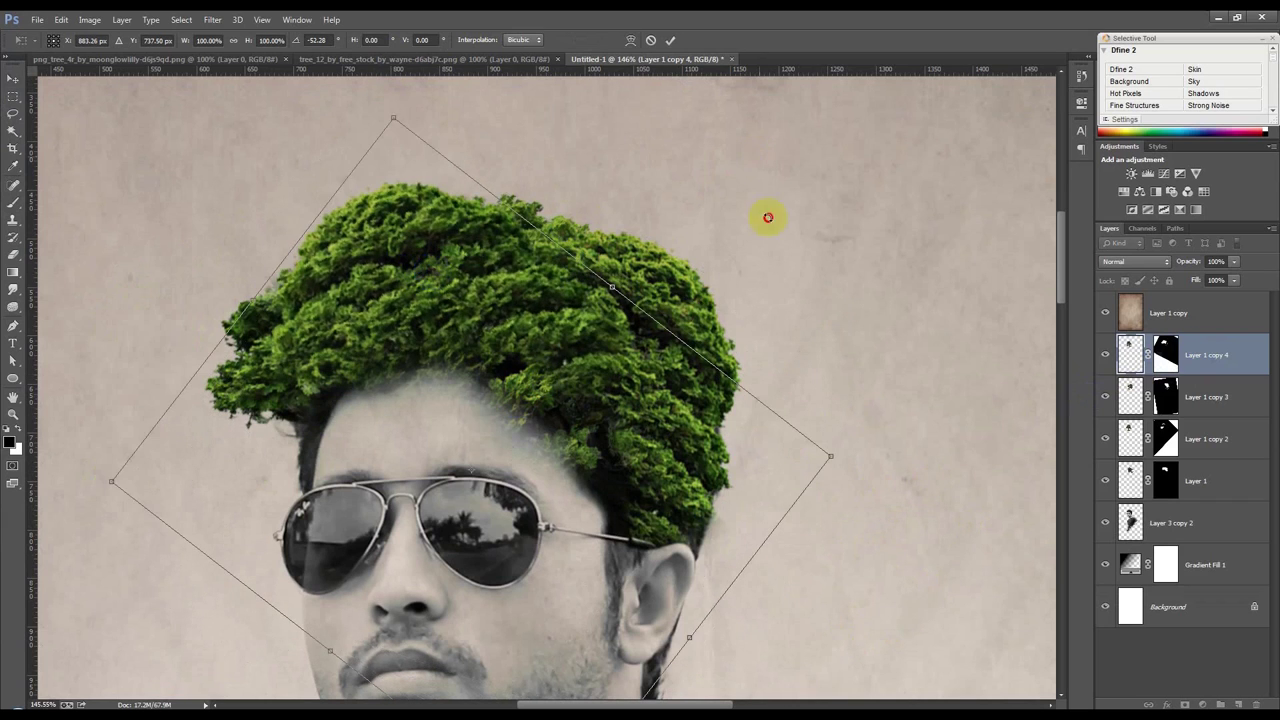
drag(349, 280, 333, 292)
drag(686, 177, 686, 286)
drag(443, 251, 398, 255)
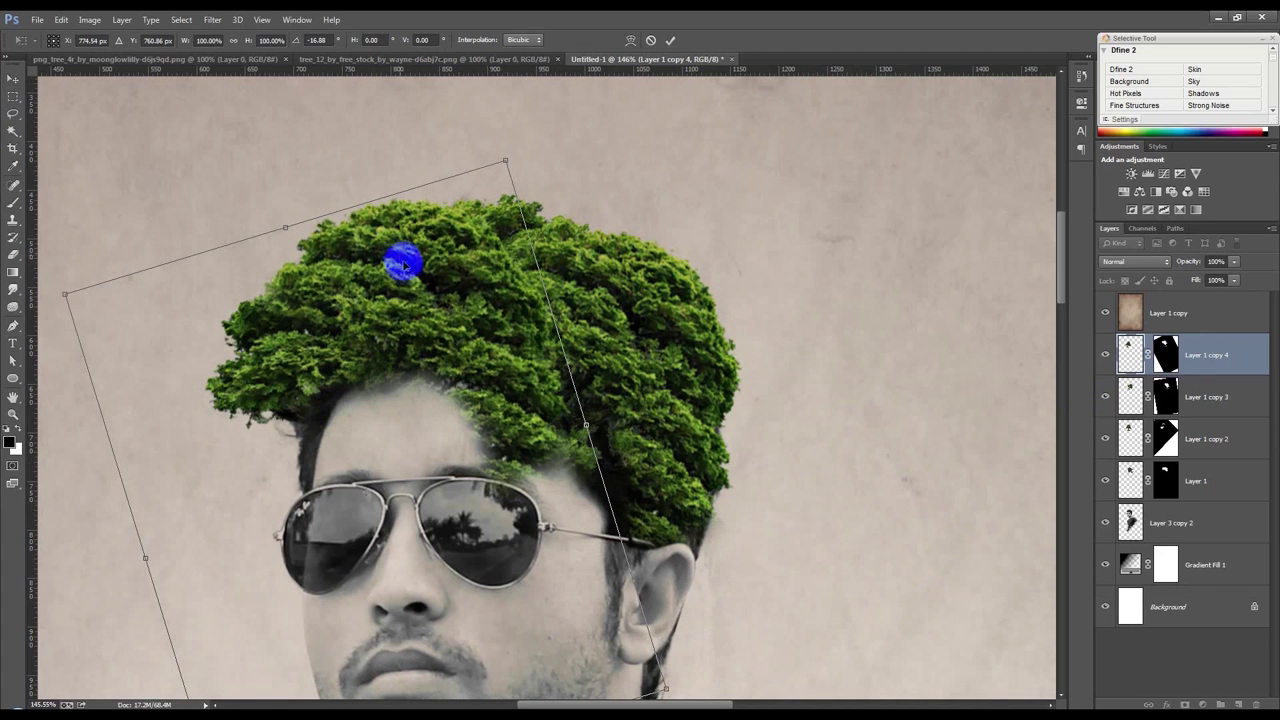
double_click(428, 265)
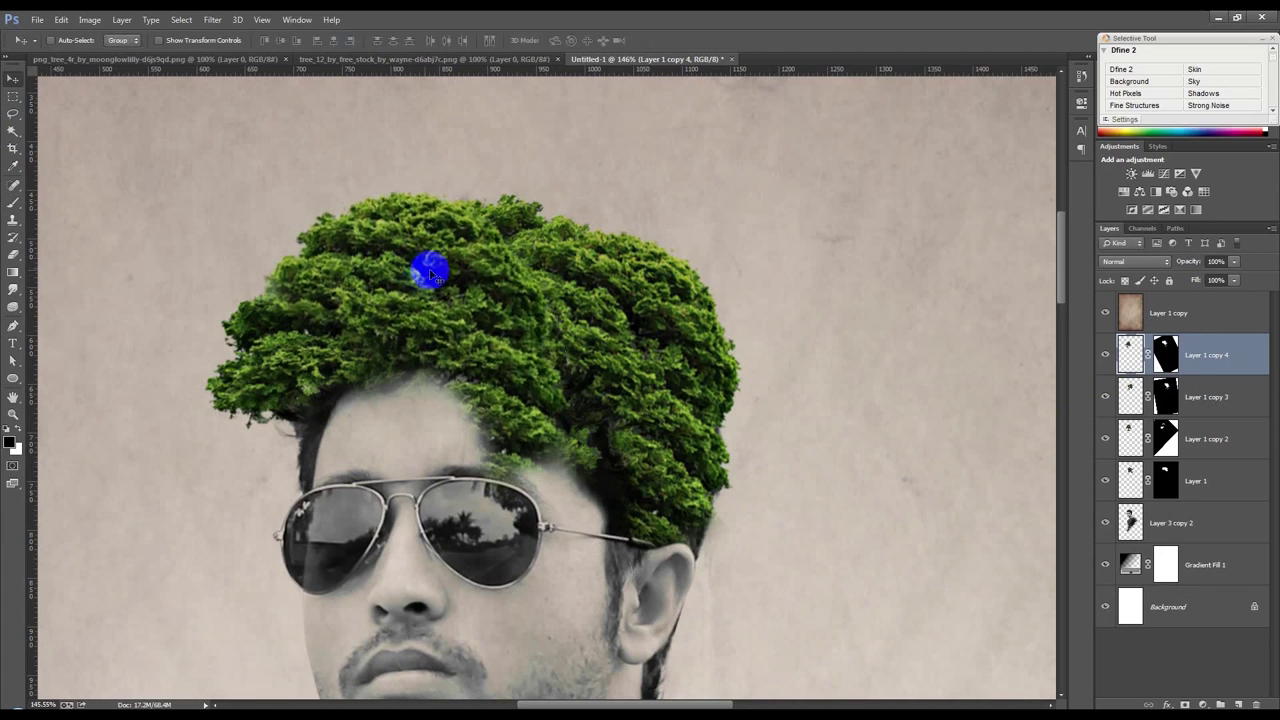
Paint black on Layer 1 copy 4's mask to blend it along the hairline.
click(1165, 354)
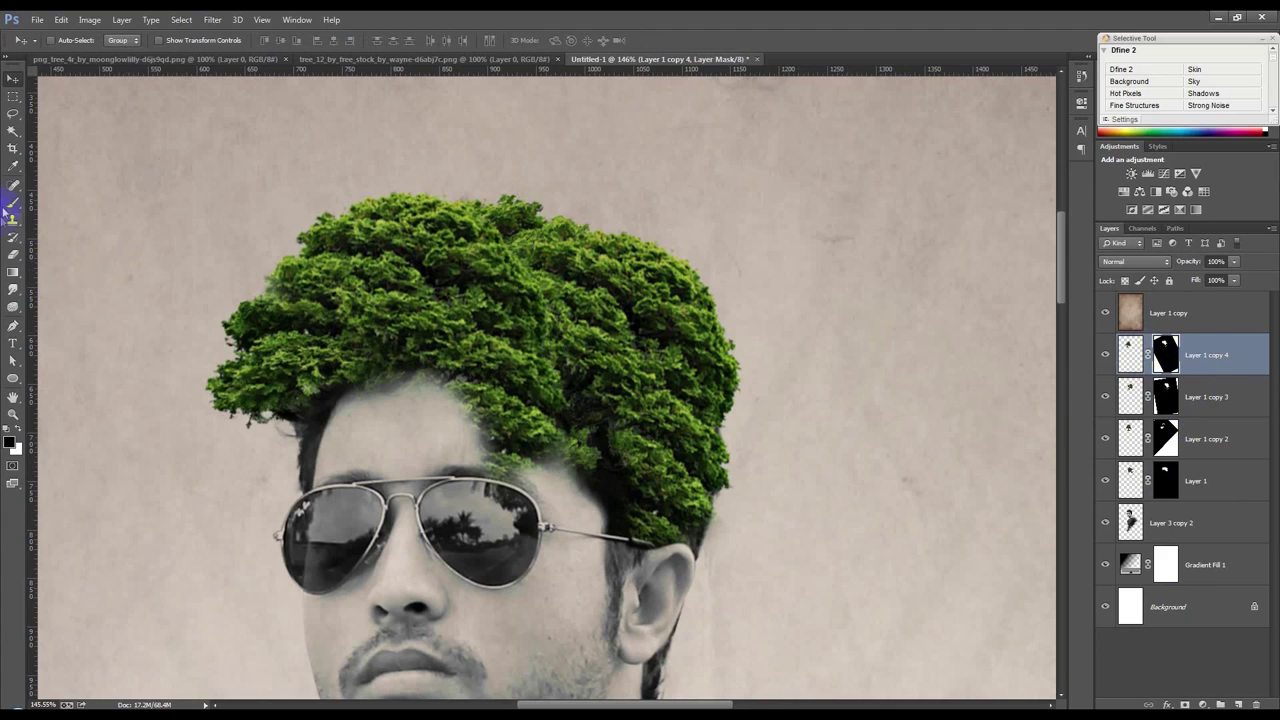
click(12, 203)
mouse_move(509, 434)
mouse_down()
mouse_move(529, 429)
mouse_move(480, 377)
mouse_move(572, 393)
mouse_move(509, 346)
mouse_move(397, 343)
mouse_move(417, 314)
mouse_move(368, 320)
mouse_move(334, 354)
mouse_move(506, 289)
mouse_move(457, 278)
mouse_move(480, 343)
mouse_move(506, 306)
mouse_move(469, 309)
mouse_move(533, 318)
mouse_up()
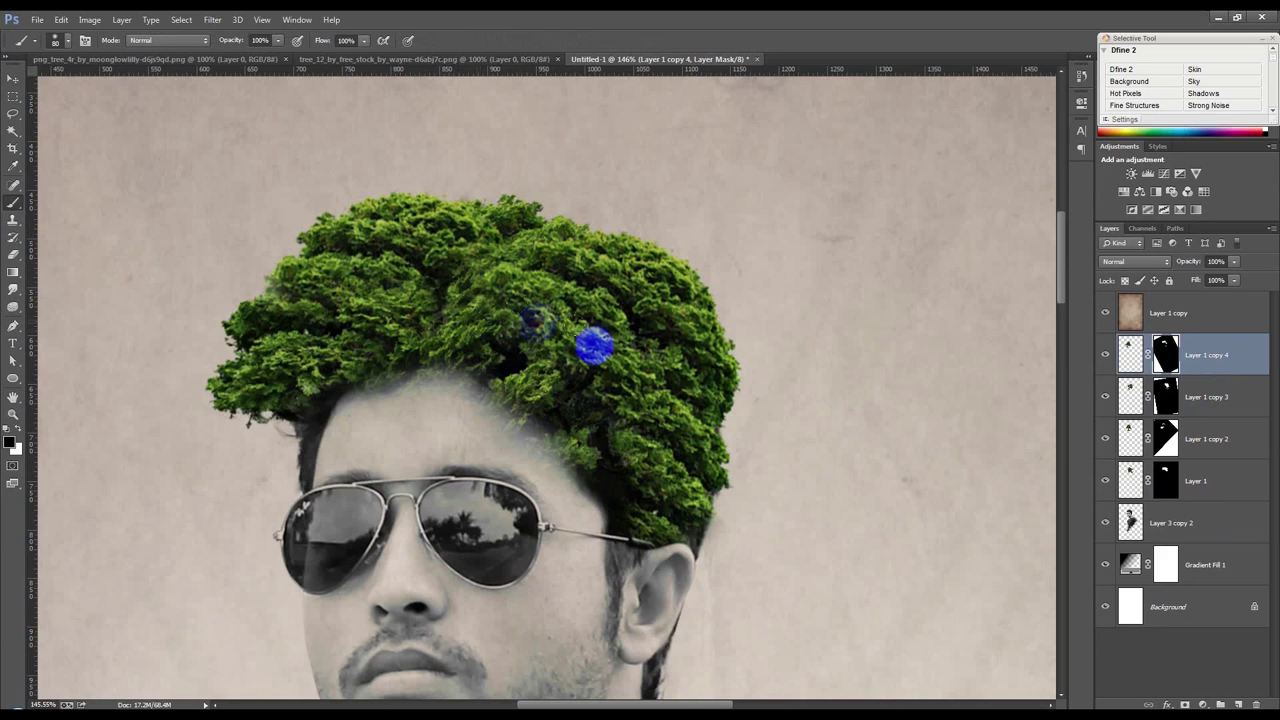
scroll(543, 346, down, 5)
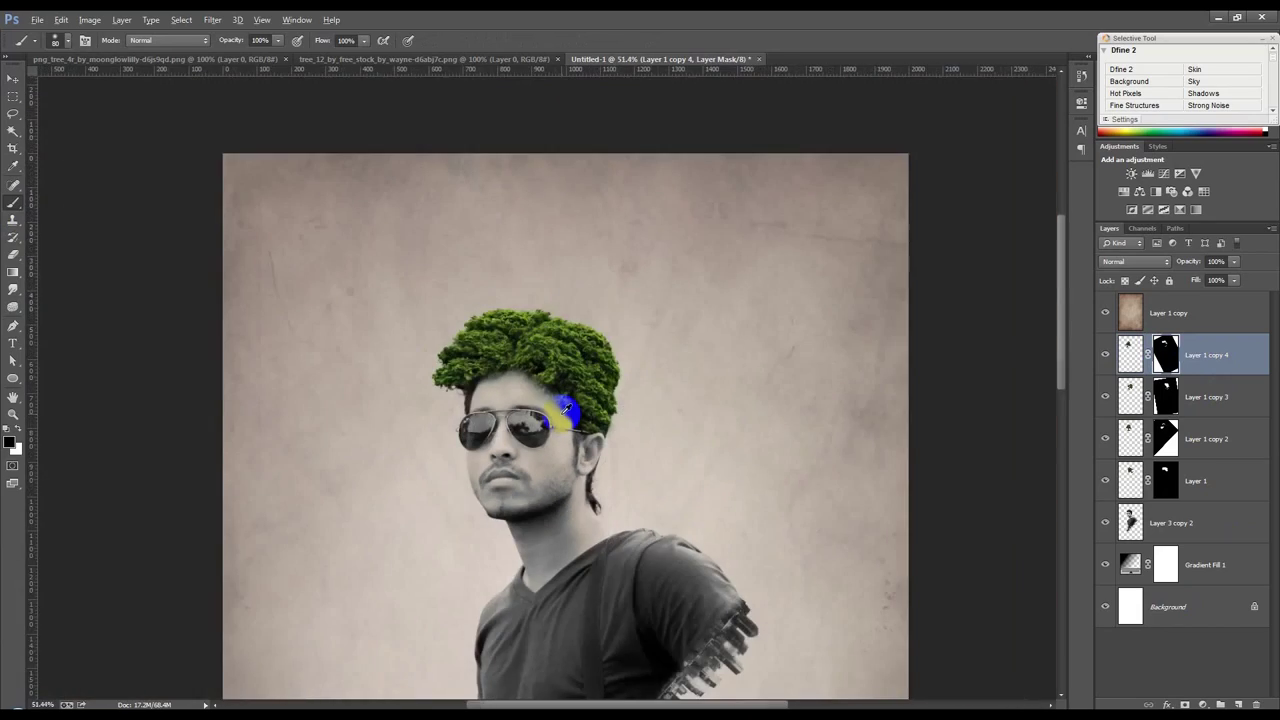
scroll(564, 410, up, 3)
scroll(571, 420, up, 3)
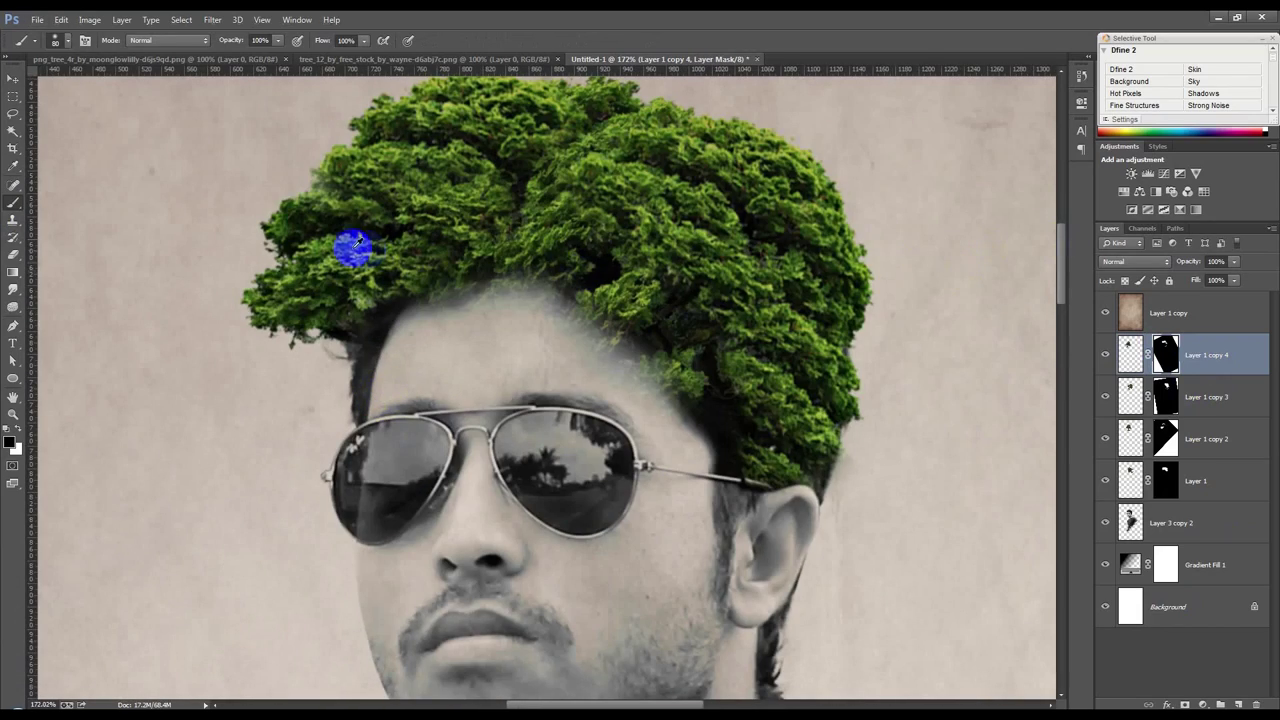
scroll(354, 249, up, 1)
Alt-drag another crown duplicate, Layer 1 copy 5, off the hair copy.
click(12, 80)
scroll(480, 291, down, 4)
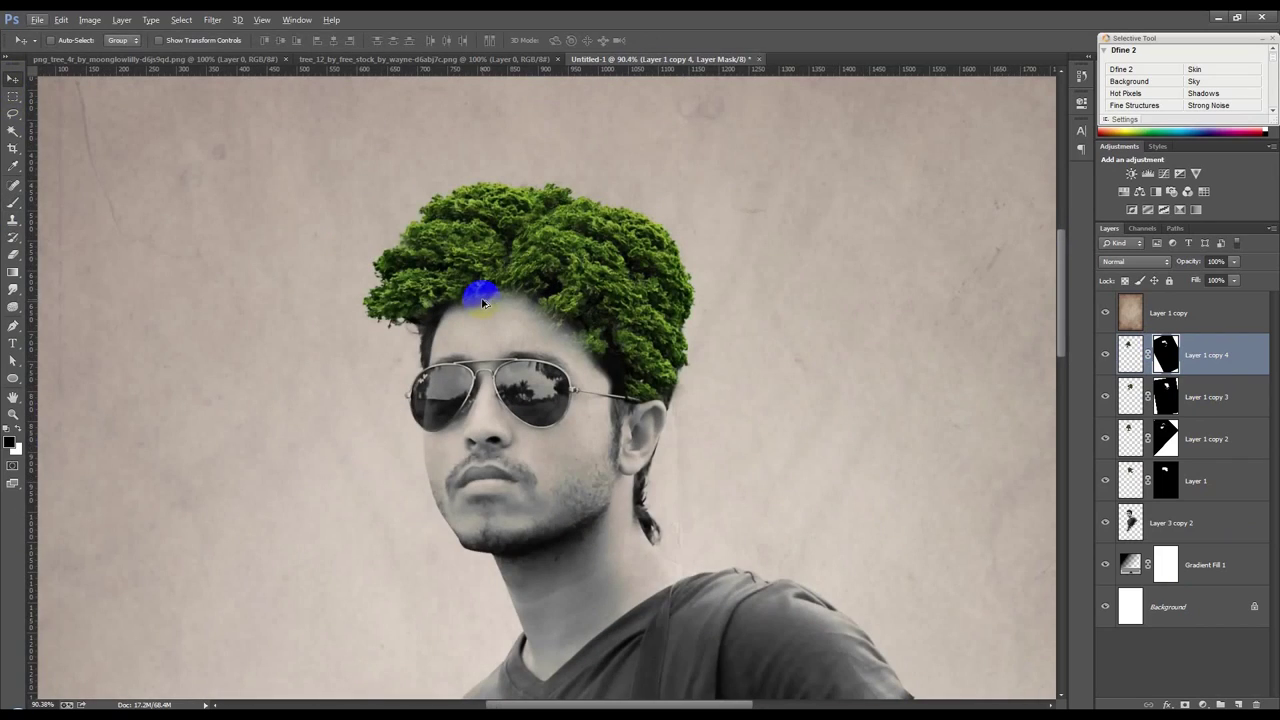
drag(551, 283, 590, 350)
Rotate the new hair copy about -85°, scale it to about 83%, and place it at the left temple.
key(ctrl+t)
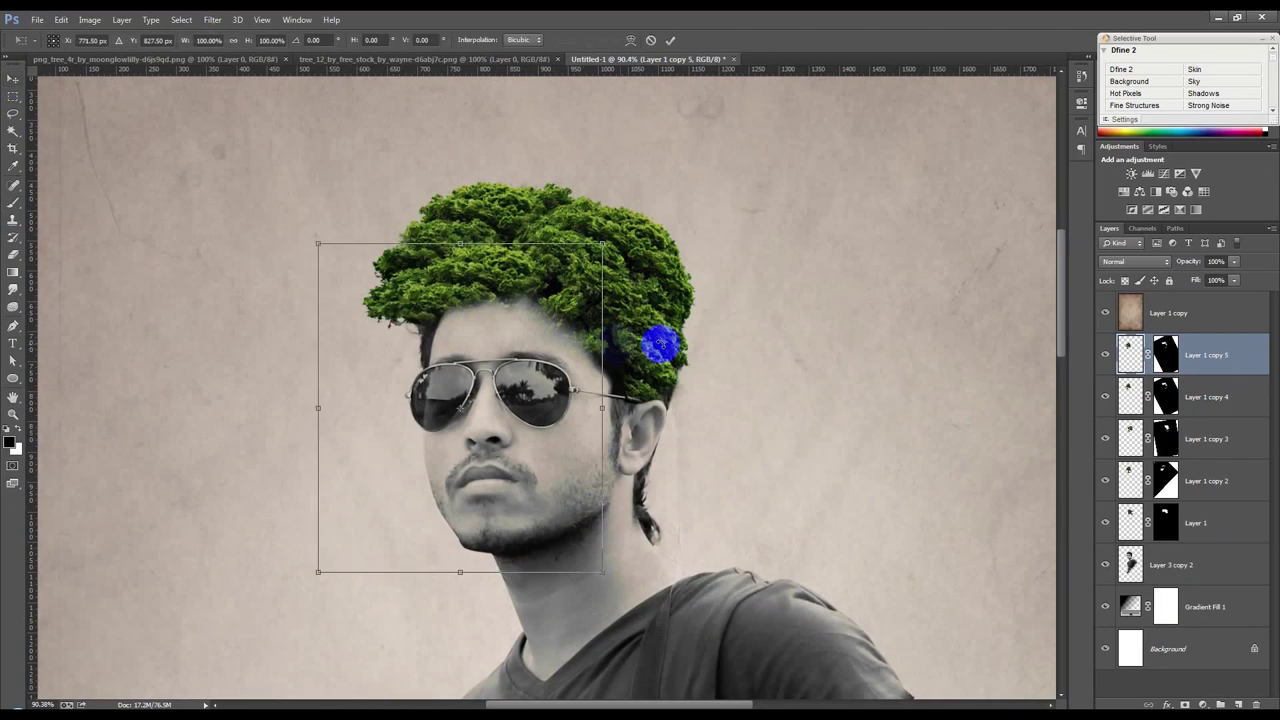
mouse_move(643, 186)
mouse_down()
mouse_move(408, 85)
mouse_move(380, 114)
mouse_up()
scroll(351, 300, up, 2)
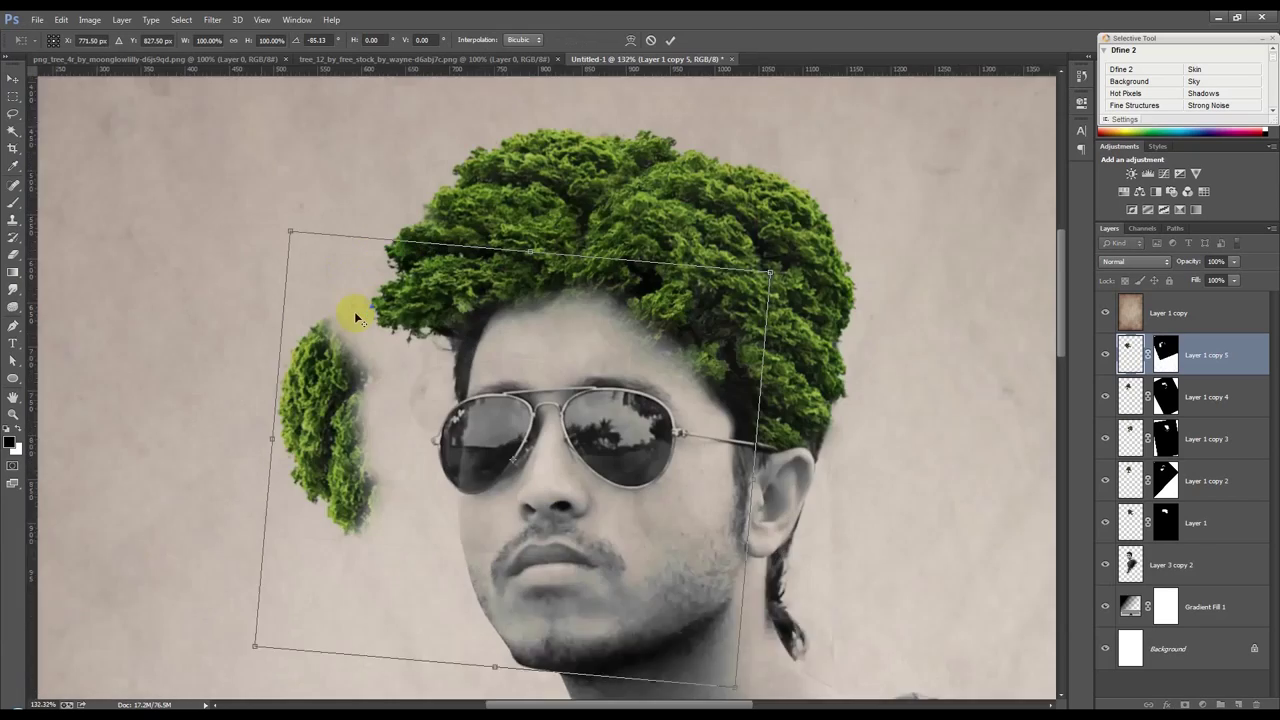
scroll(380, 330, up, 2)
drag(408, 357, 586, 286)
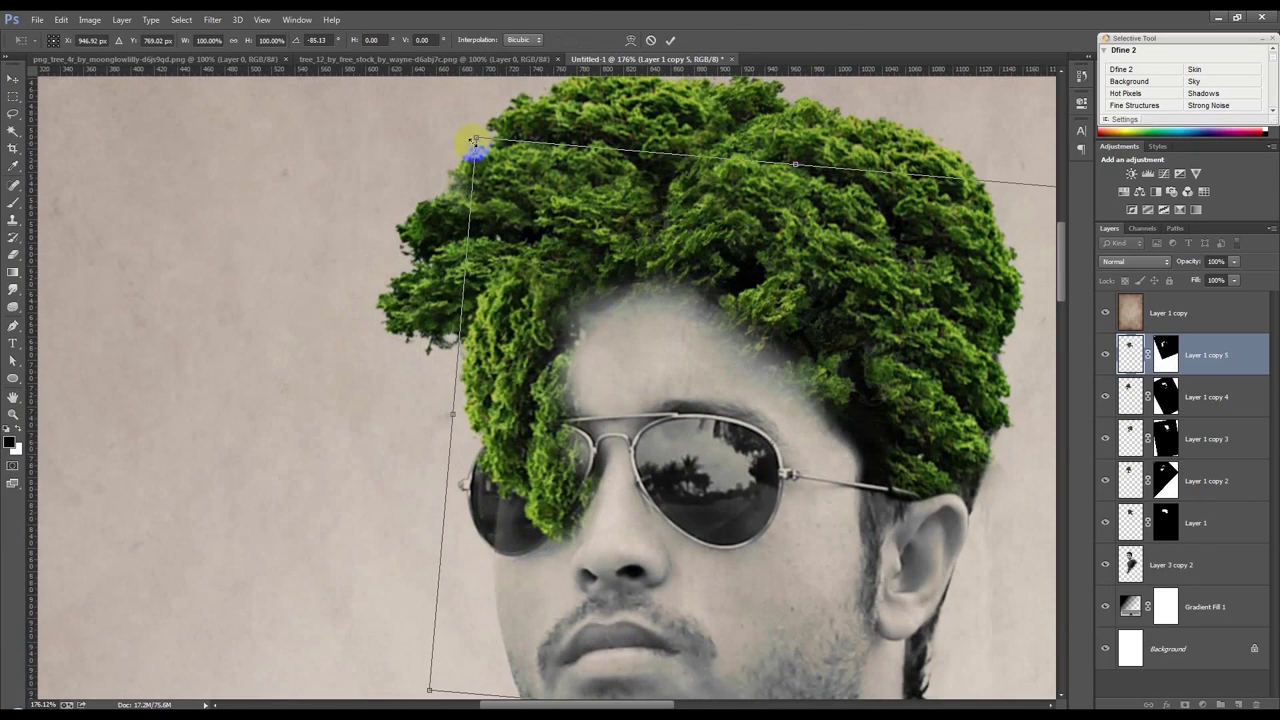
mouse_move(486, 194)
mouse_down()
mouse_move(571, 337)
mouse_move(531, 309)
mouse_move(427, 314)
mouse_move(556, 346)
mouse_up()
key(Return)
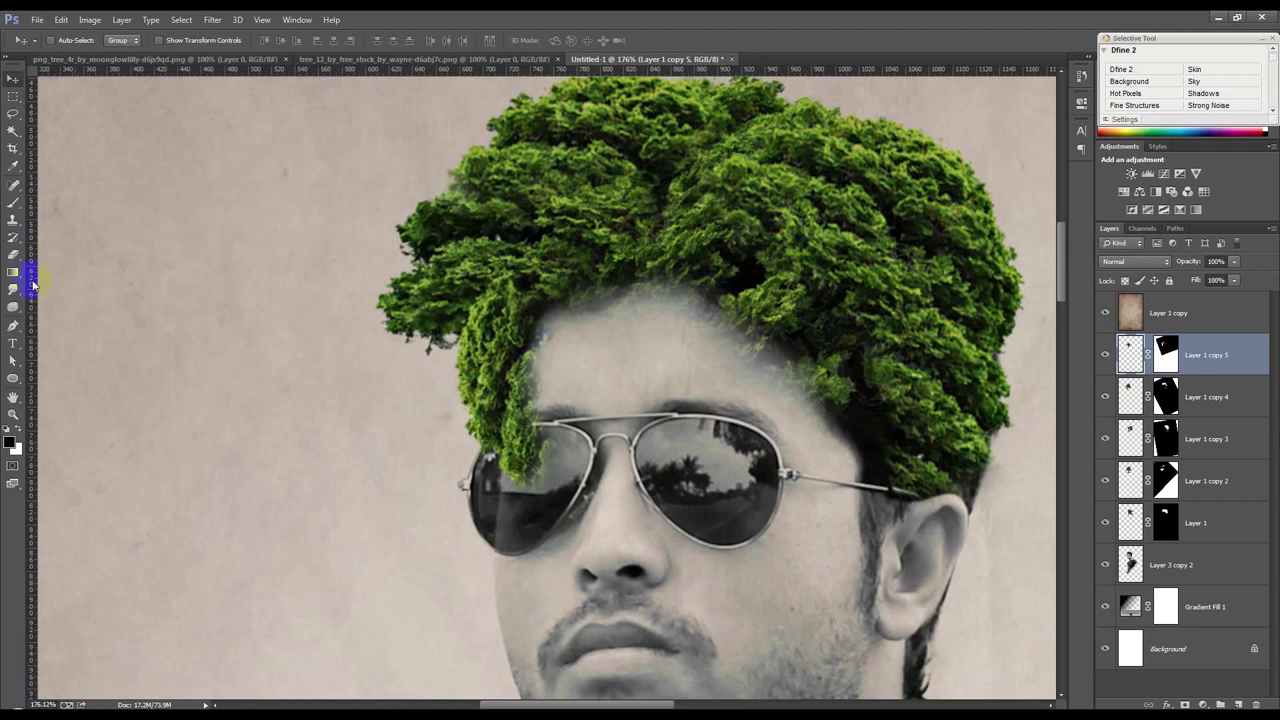
Paint black on the copy's mask to hide strands over the left lens and temple.
click(15, 203)
scroll(566, 406, up, 2)
mouse_move(520, 450)
mouse_down()
mouse_move(528, 491)
mouse_move(538, 486)
mouse_up()
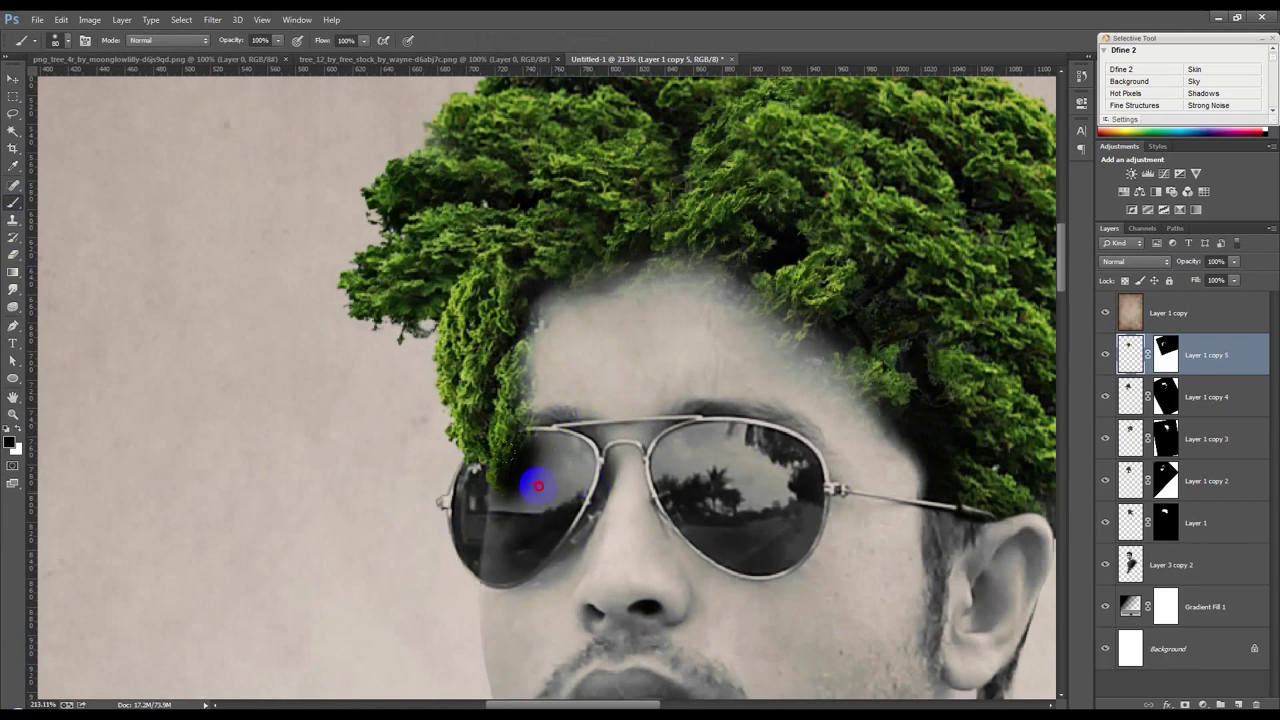
key(ctrl+z)
click(1166, 354)
mouse_move(540, 468)
mouse_down()
mouse_move(503, 449)
mouse_move(528, 443)
mouse_move(543, 313)
mouse_move(500, 257)
mouse_move(446, 266)
mouse_move(447, 283)
mouse_move(477, 266)
mouse_up()
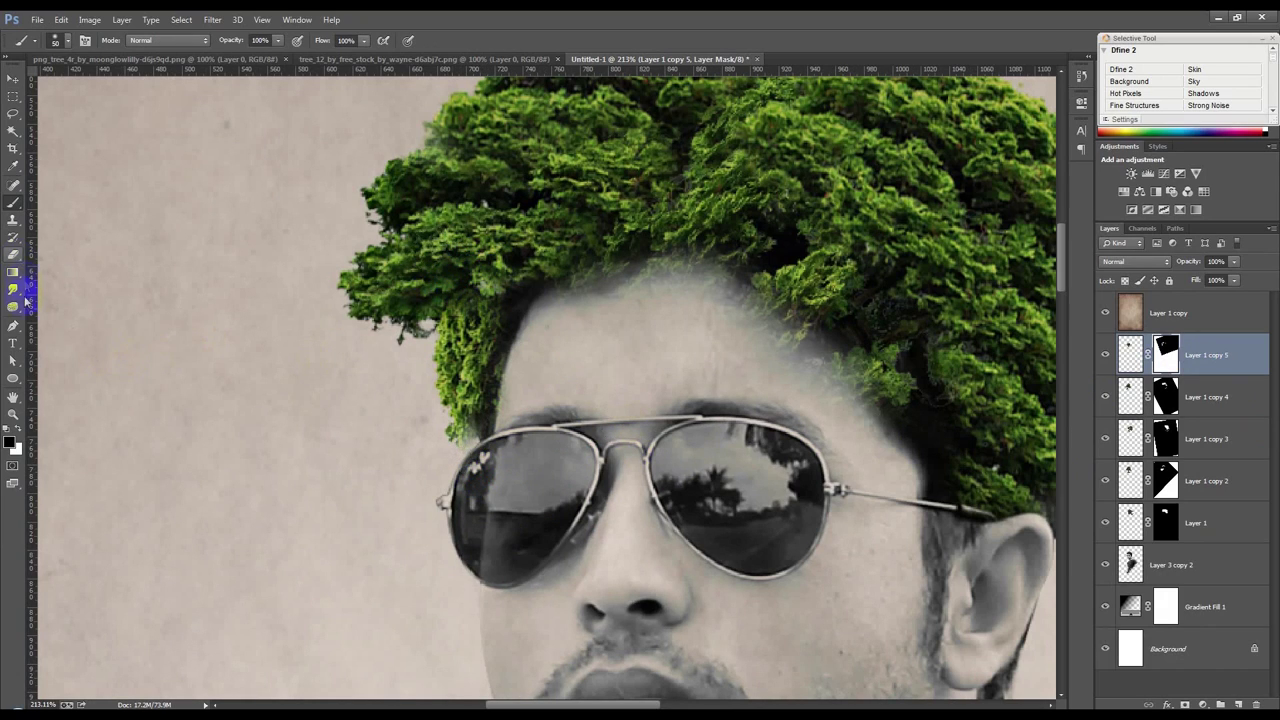
Tilt the hair copy slightly and shift it right to refine its placement.
key(ctrl+t)
drag(166, 414, 171, 429)
drag(491, 400, 508, 400)
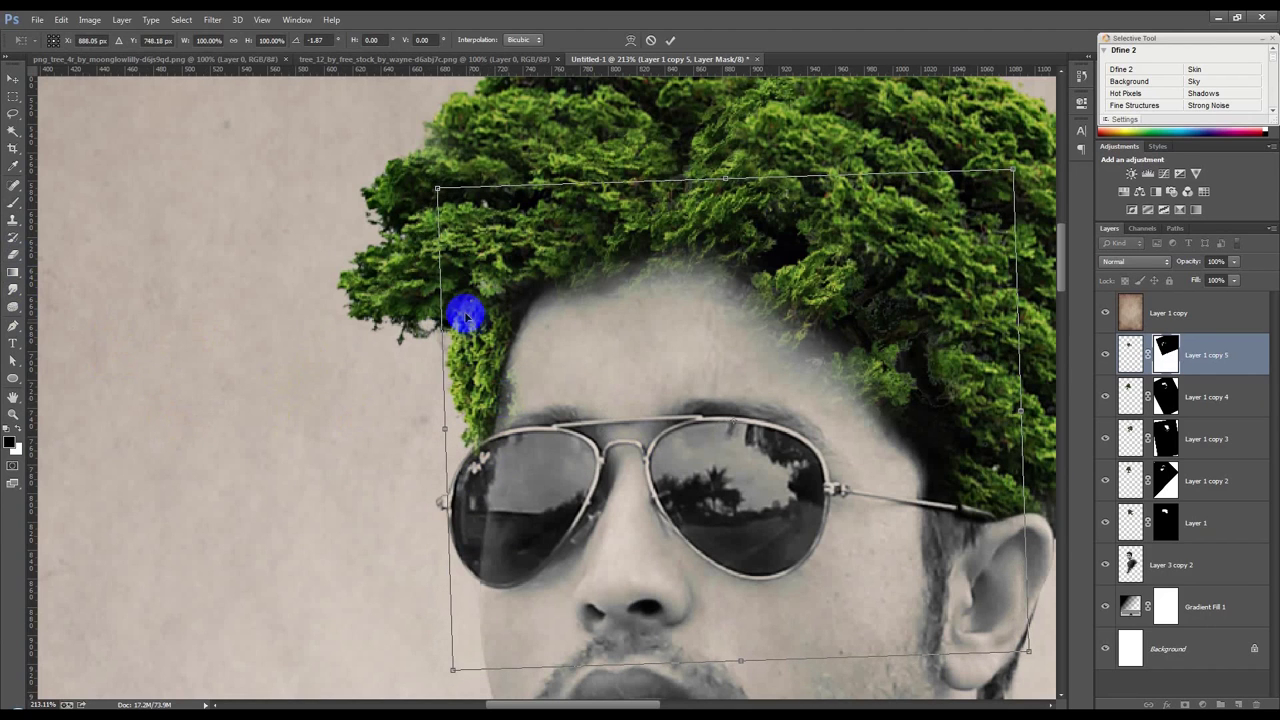
key(Return)
scroll(465, 316, down, 2)
scroll(465, 316, down, 2)
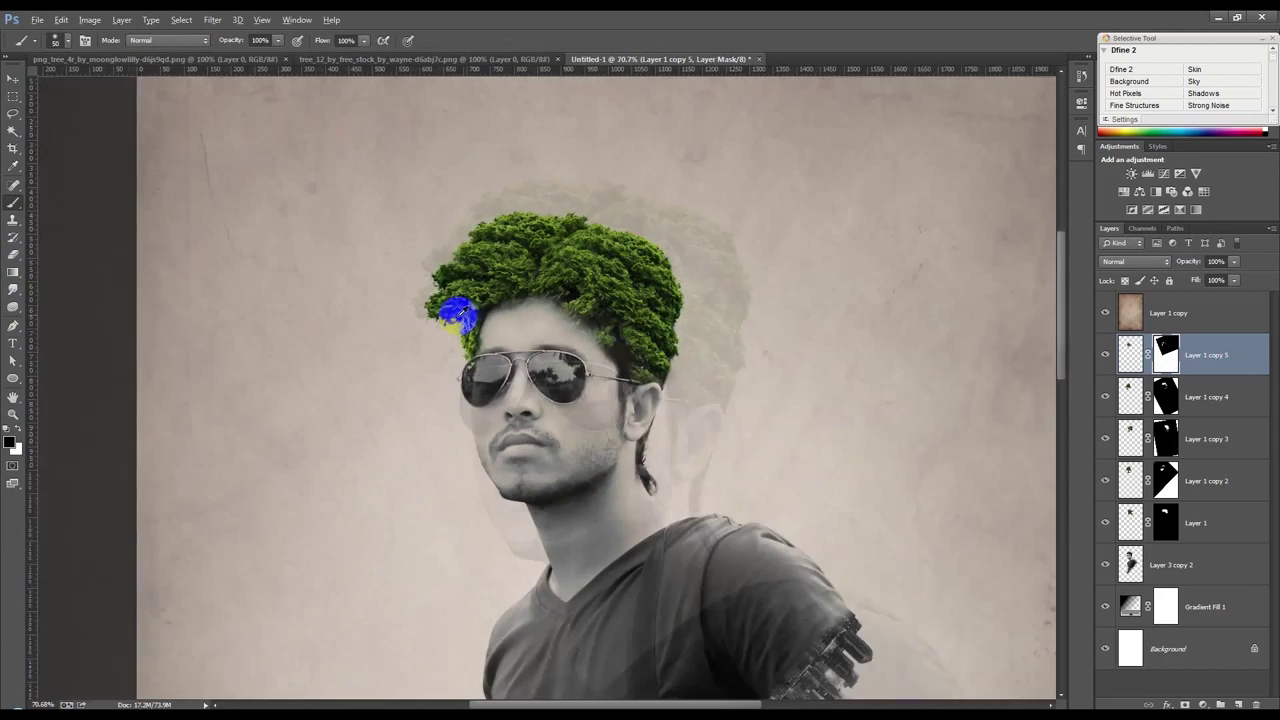
scroll(465, 316, down, 2)
click(13, 78)
scroll(486, 291, up, 2)
Duplicate the hair copy as Layer 1 copy 6 and rotate it about 85°.
key(ctrl+j)
key(ctrl+t)
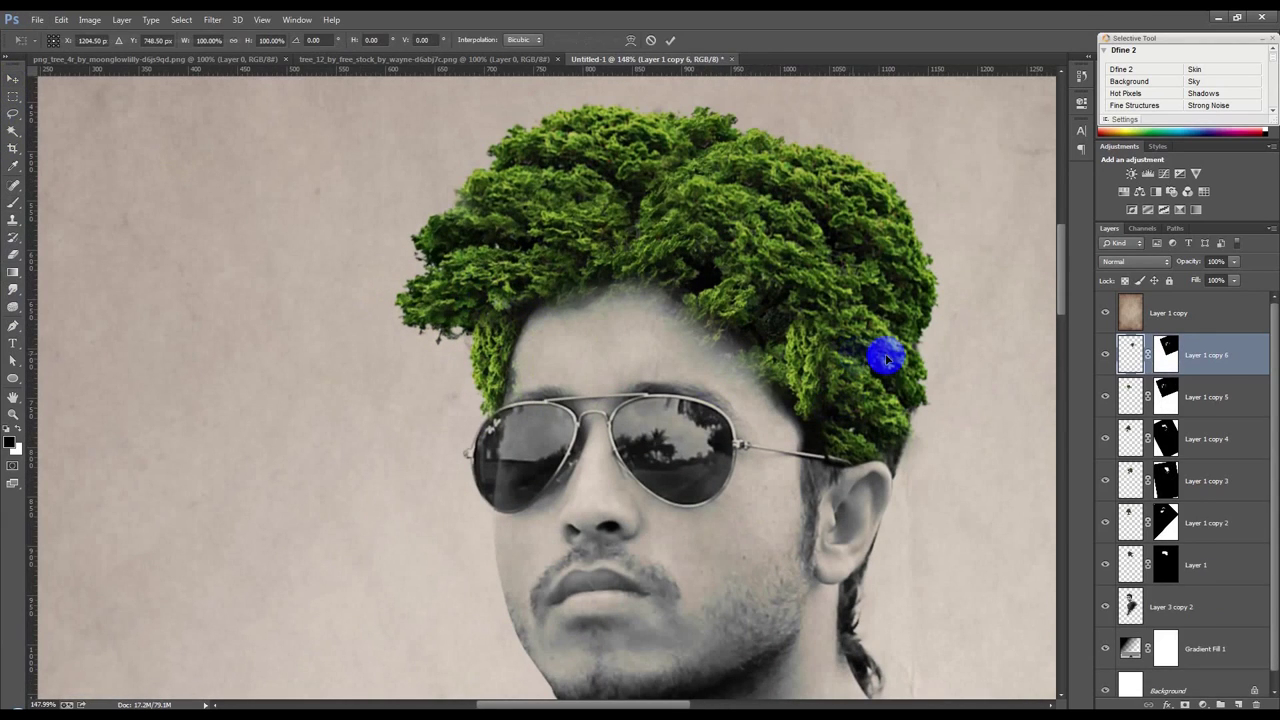
drag(892, 130, 995, 263)
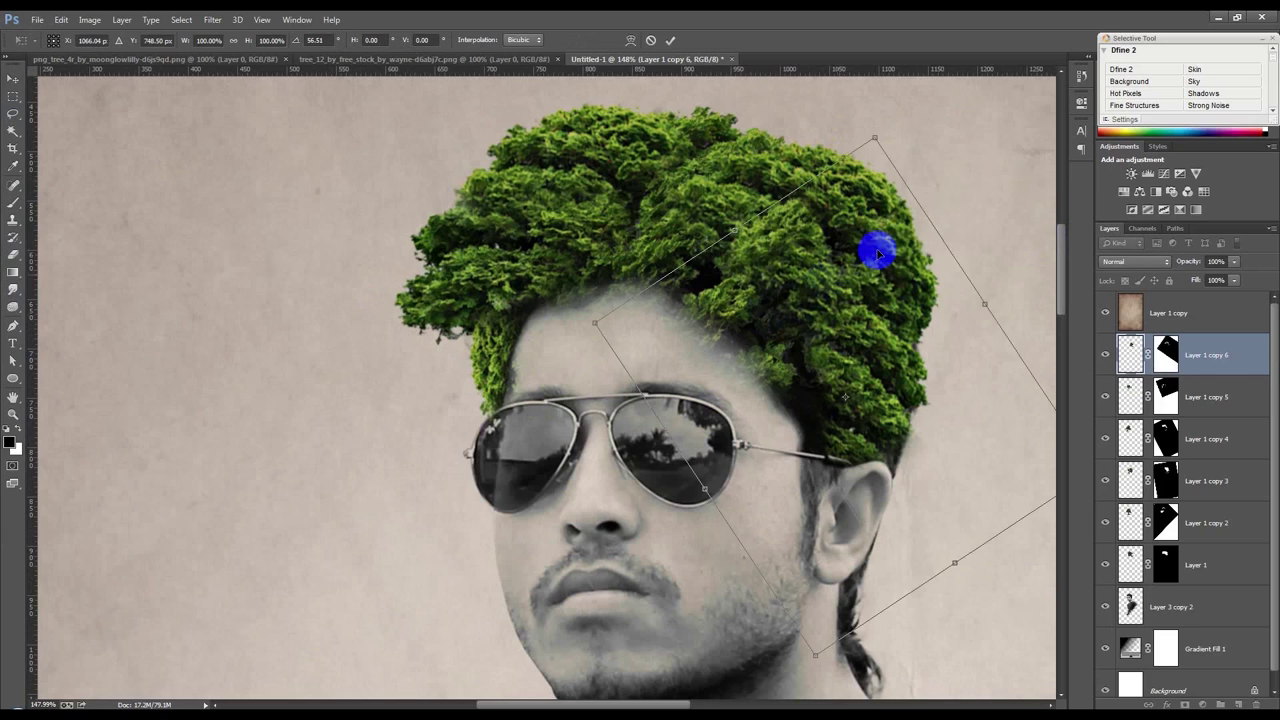
drag(995, 263, 892, 393)
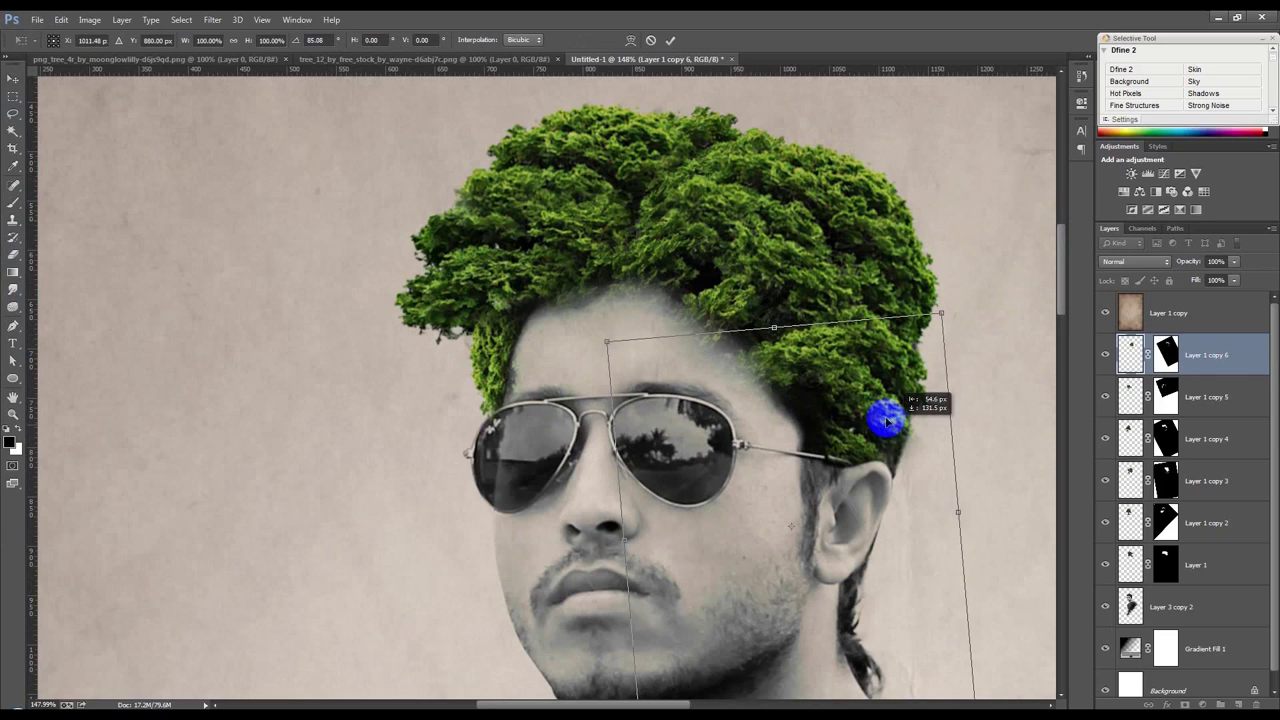
key(Return)
Reveal the copy with a white mask, tilt and move it right, then invert the mask to black.
click(1167, 355)
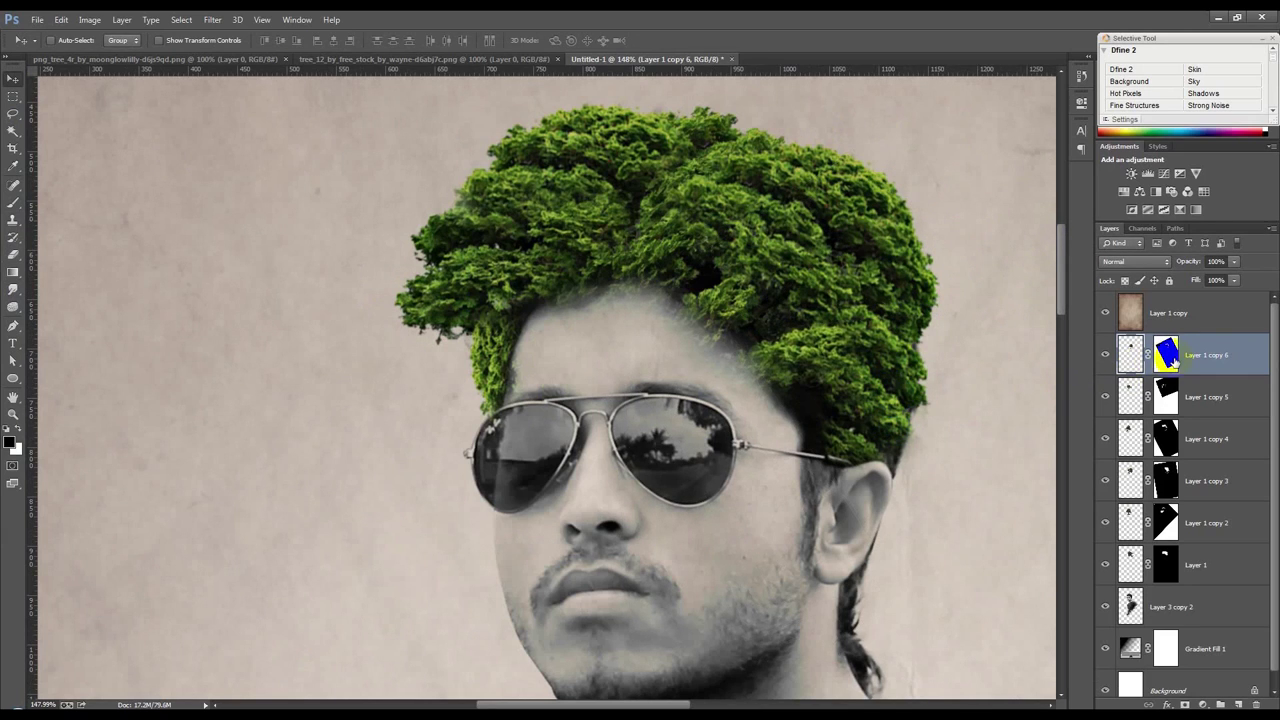
key(ctrl+i)
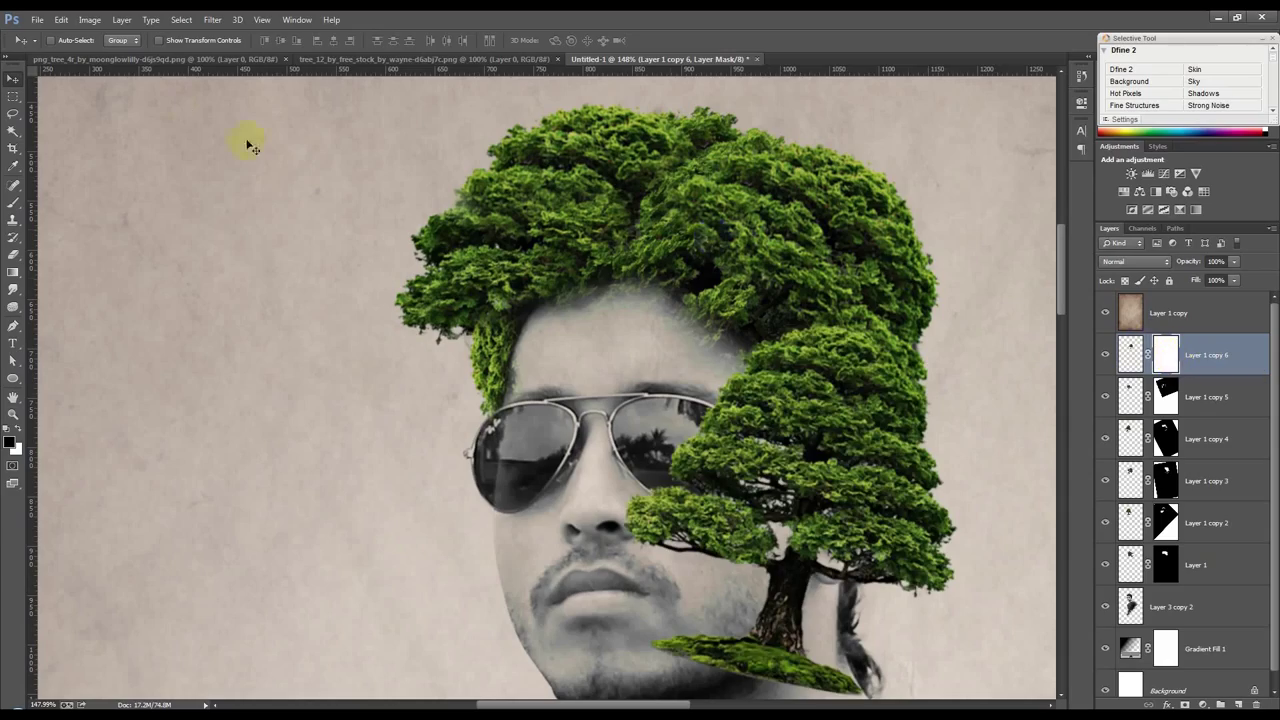
scroll(866, 421, up, 2)
scroll(880, 429, up, 2)
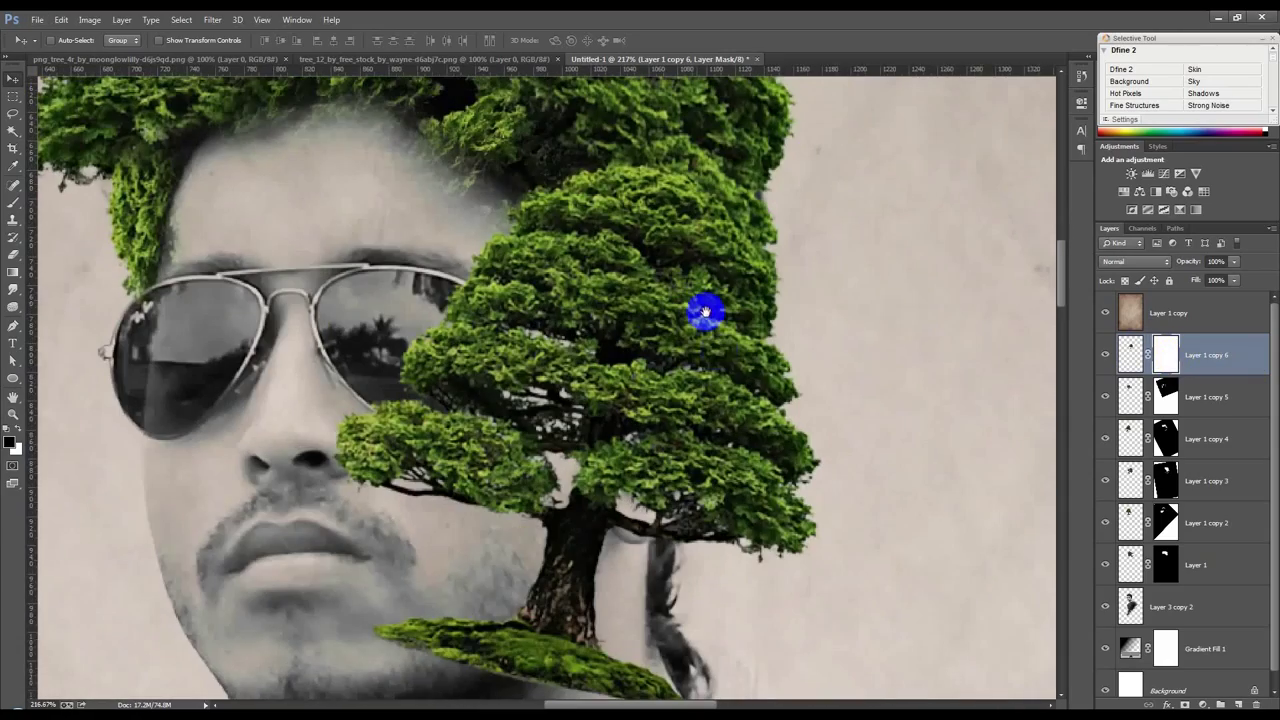
key(ctrl+t)
drag(864, 360, 866, 266)
mouse_move(579, 348)
mouse_down()
mouse_move(751, 517)
mouse_move(817, 351)
mouse_move(738, 347)
mouse_up()
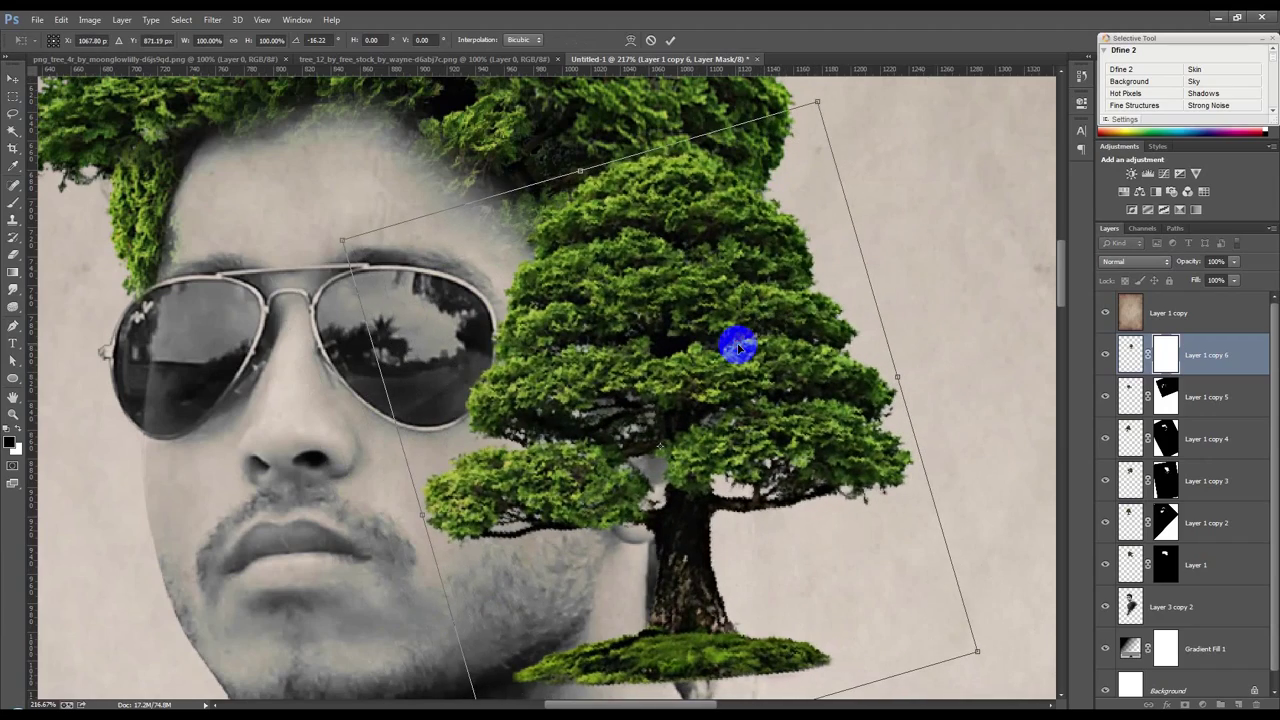
mouse_move(740, 348)
mouse_down()
mouse_move(737, 388)
mouse_move(703, 383)
mouse_up()
scroll(731, 351, down, 2)
key(Return)
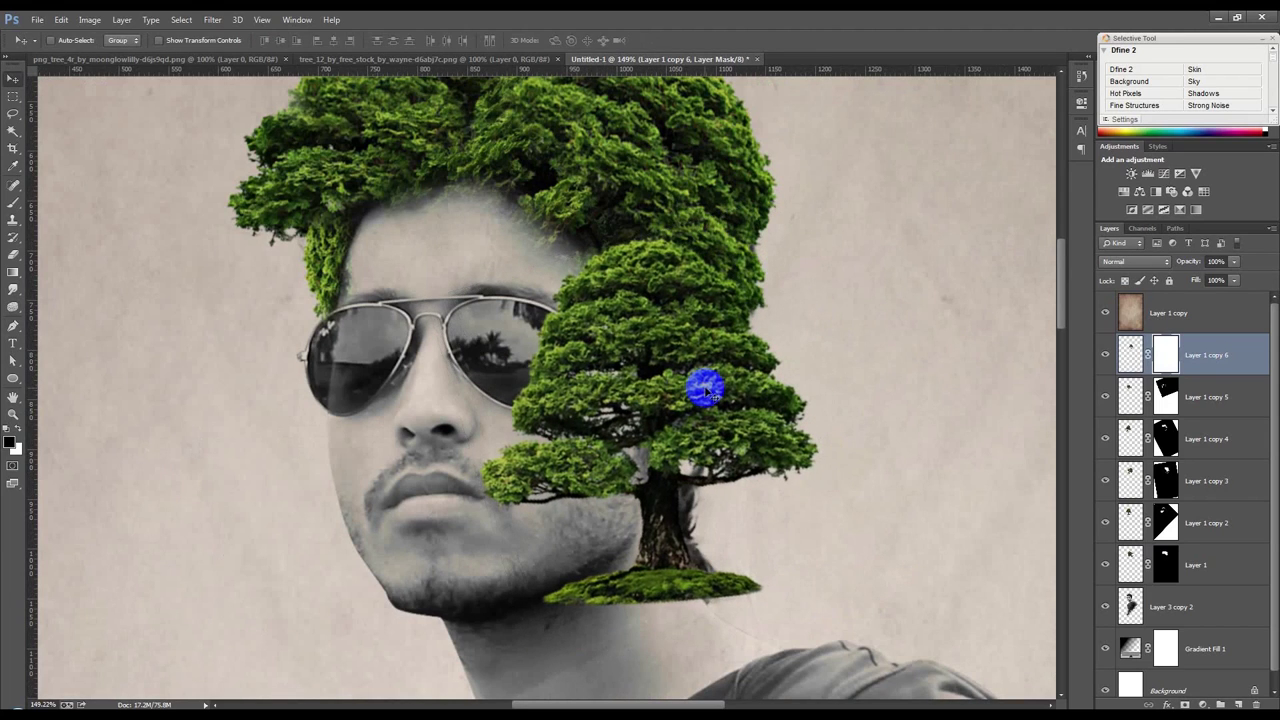
key(ctrl+i)
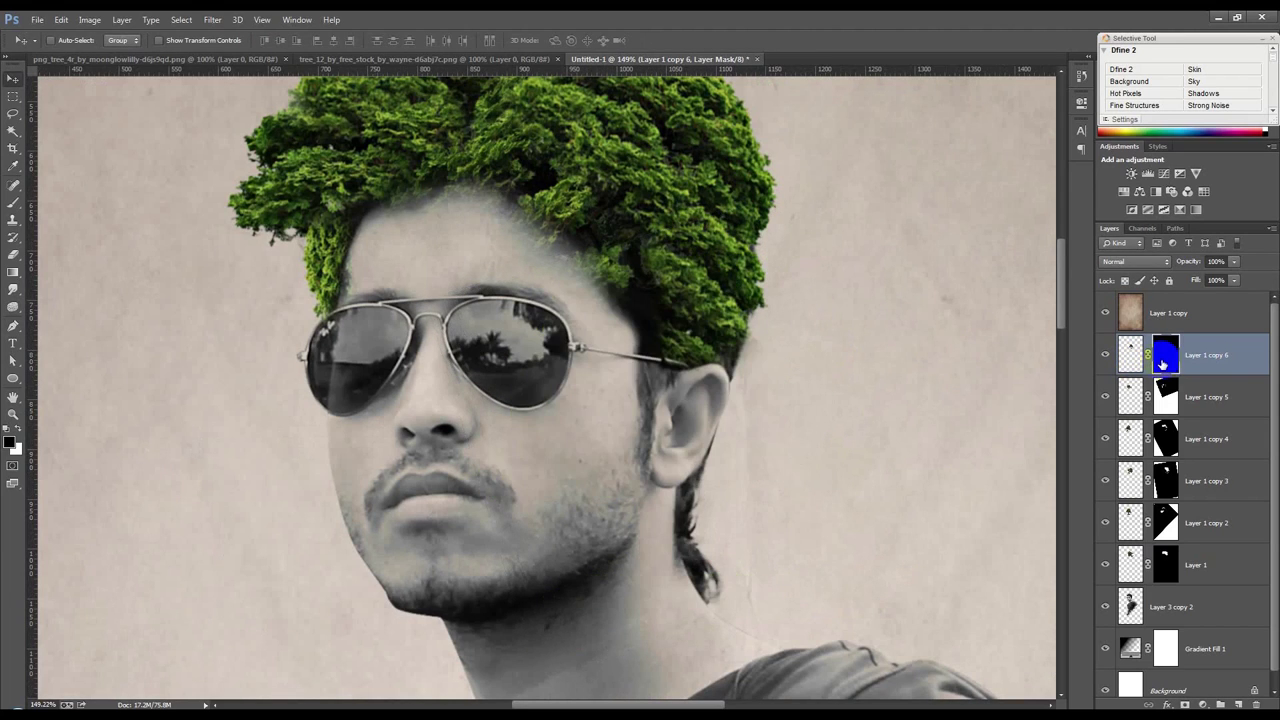
scroll(780, 330, up, 2)
Paint white on the Layer 1 copy 6 mask to reveal foliage below the glasses arm above the ear.
click(14, 203)
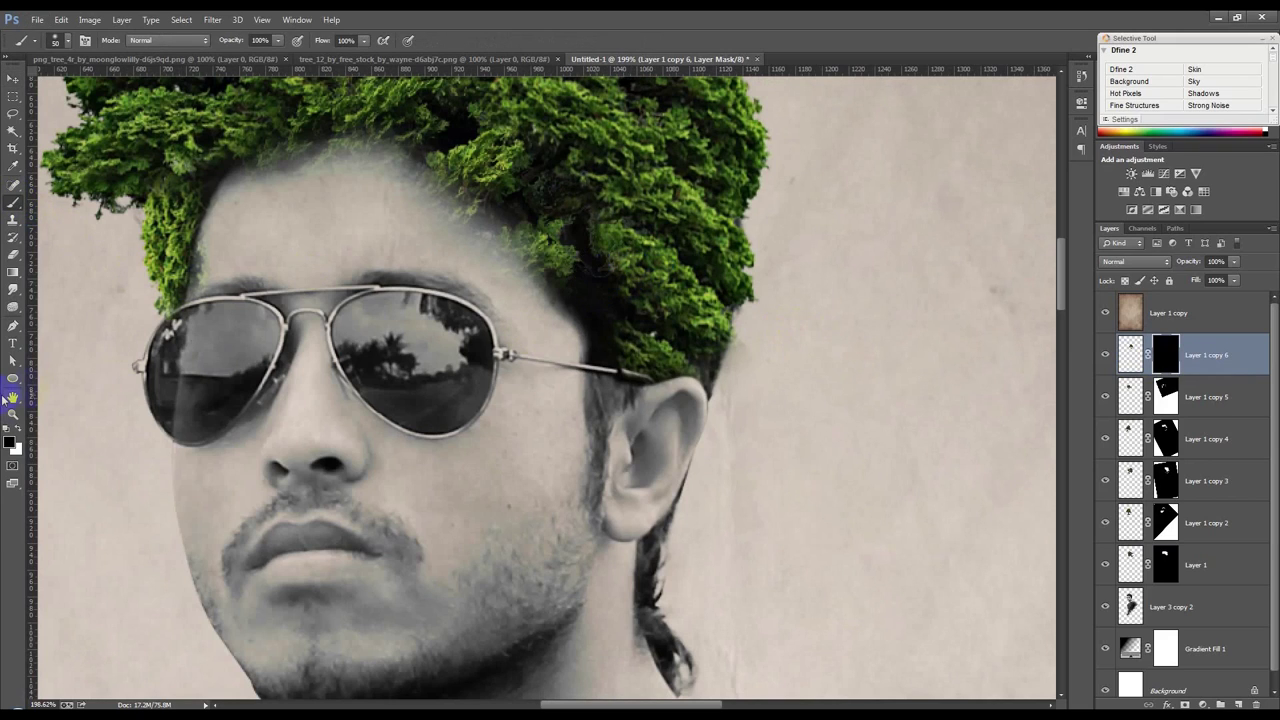
click(17, 430)
mouse_move(592, 286)
mouse_down()
mouse_move(586, 250)
mouse_move(549, 206)
mouse_move(611, 263)
mouse_move(606, 334)
mouse_move(569, 277)
mouse_move(706, 364)
mouse_move(723, 300)
mouse_move(731, 357)
mouse_move(716, 430)
mouse_up()
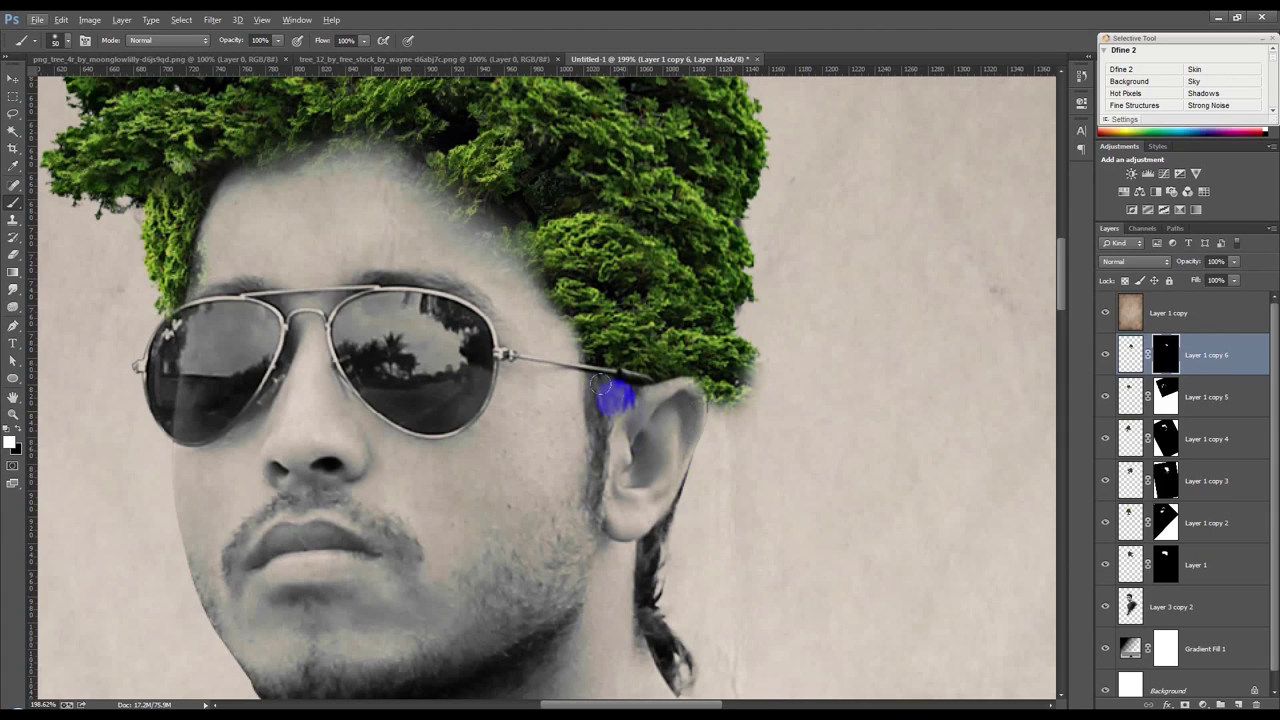
mouse_move(606, 357)
mouse_down()
mouse_move(600, 380)
mouse_move(620, 371)
mouse_move(595, 492)
mouse_up()
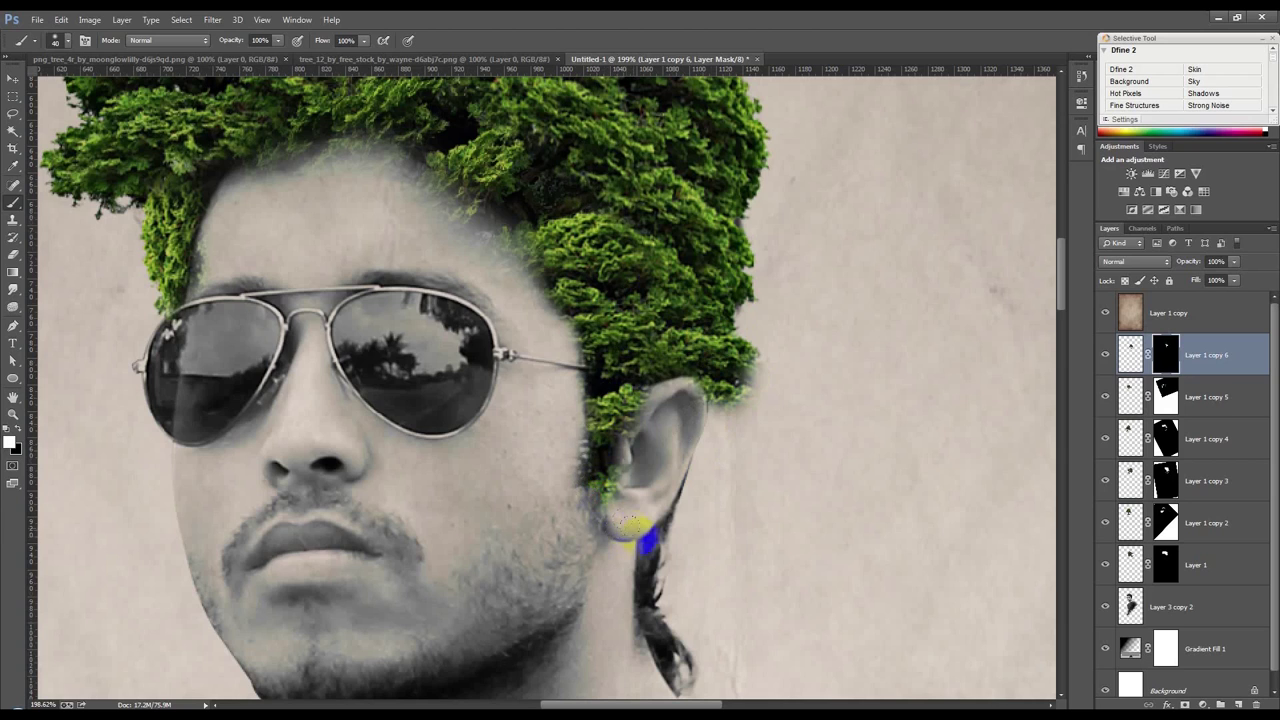
scroll(635, 525, down, 1)
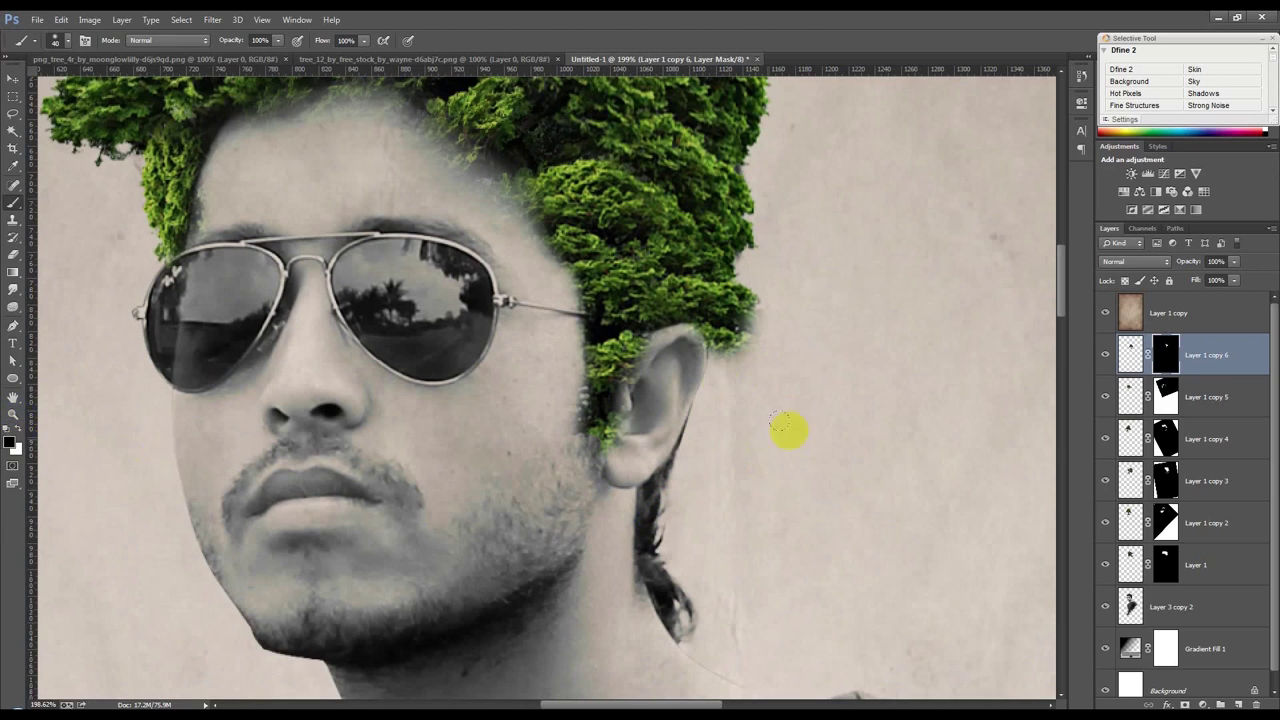
mouse_move(740, 373)
mouse_down()
mouse_move(751, 286)
mouse_move(723, 363)
mouse_up()
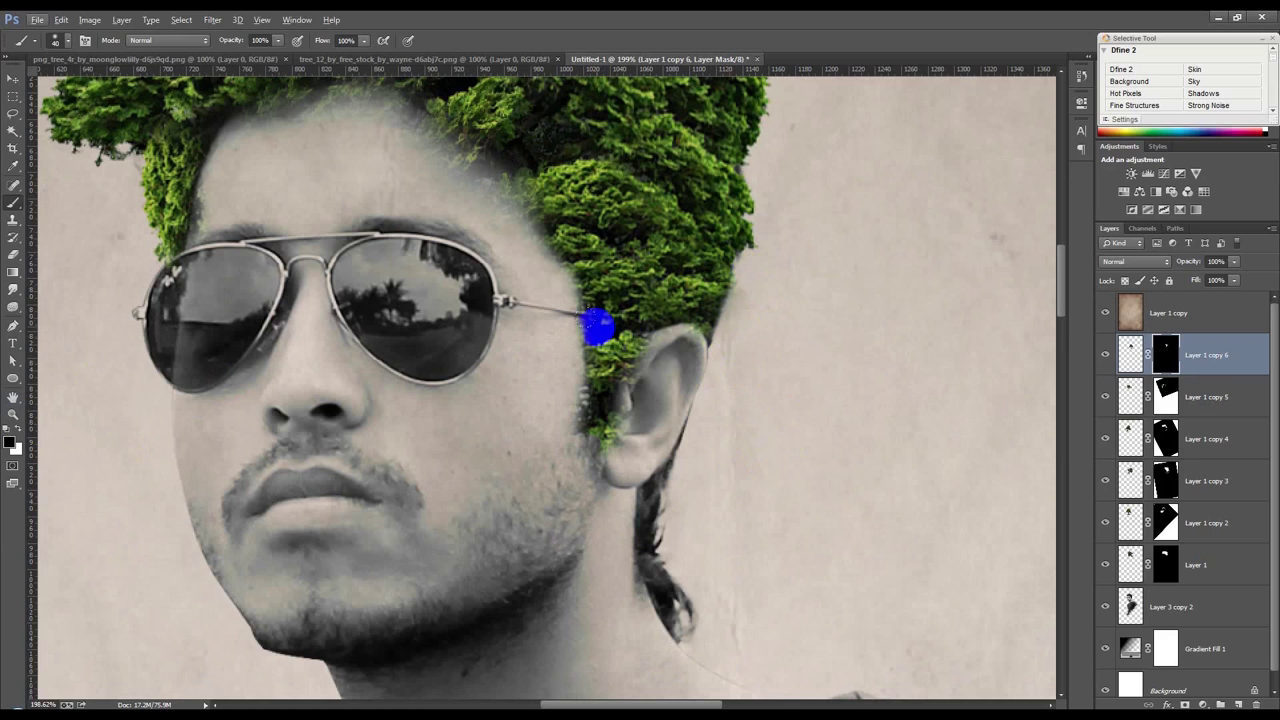
Reshape the hair edge near the ear, adding green above it and hiding leaves over the earlobe.
scroll(598, 324, down, 2)
scroll(600, 330, down, 8)
scroll(606, 345, down, 2)
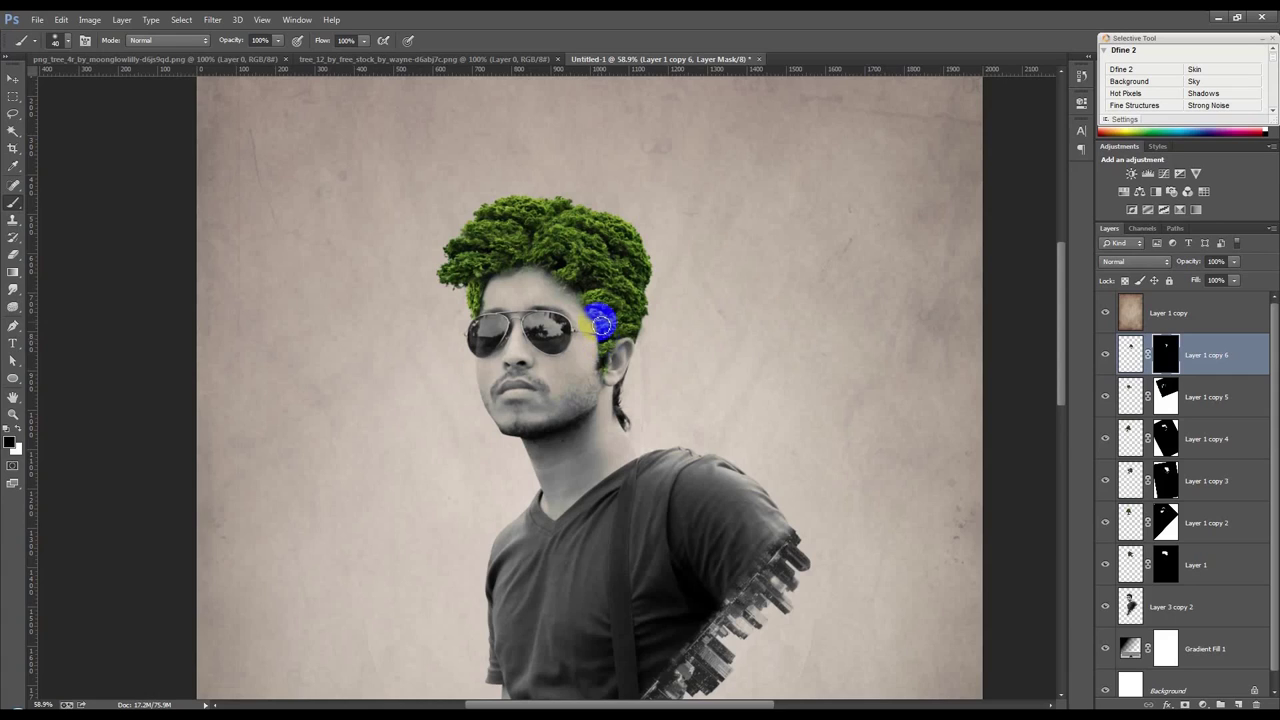
scroll(585, 300, up, 8)
scroll(663, 380, up, 1)
scroll(663, 385, up, 2)
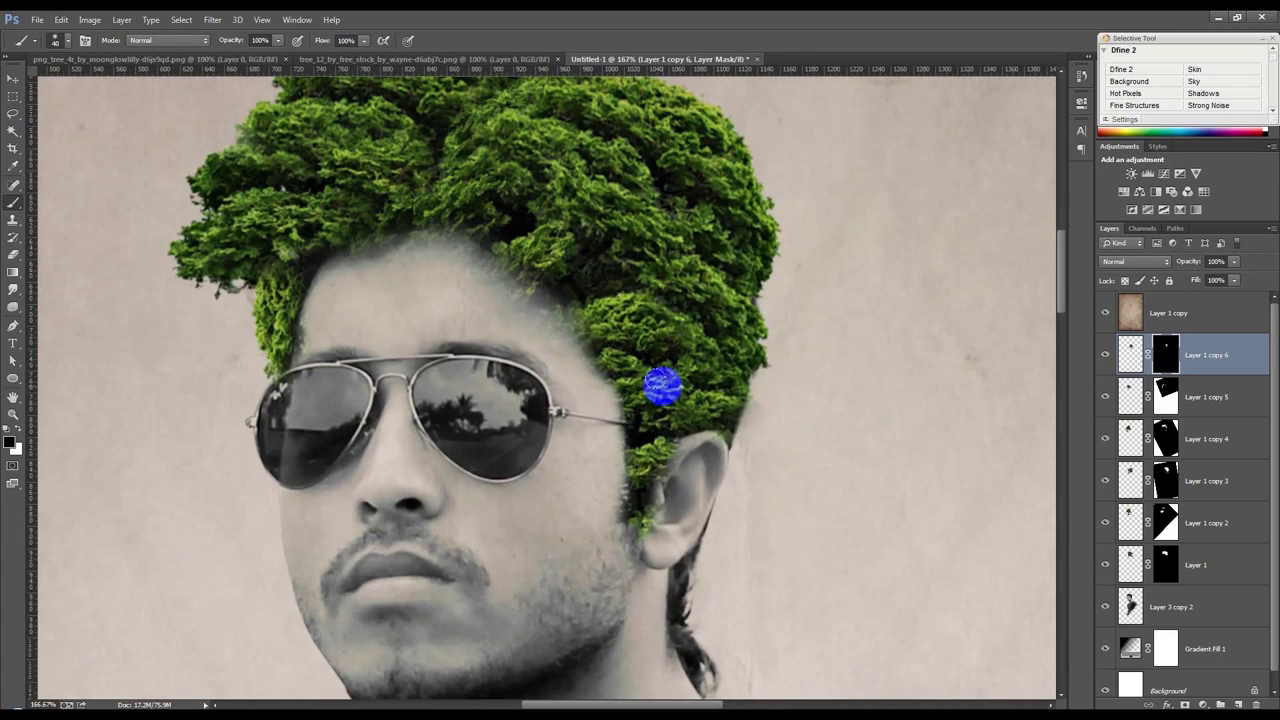
click(610, 440)
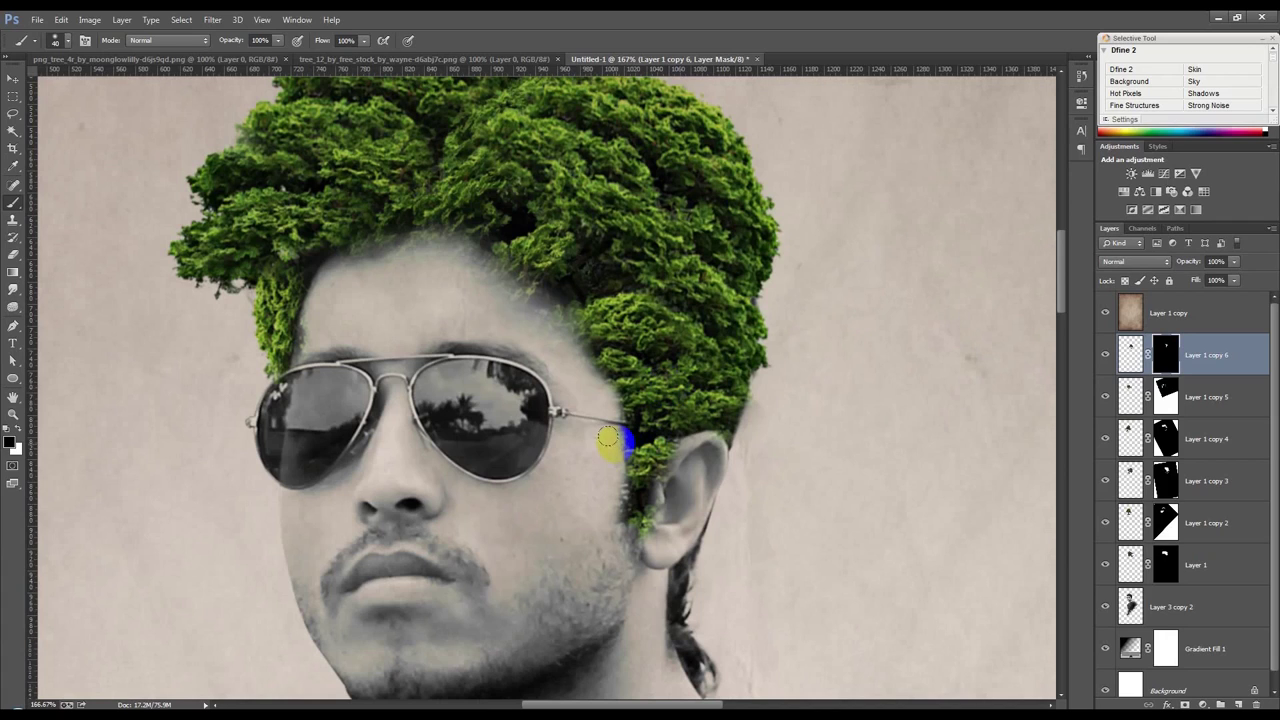
drag(599, 502, 594, 402)
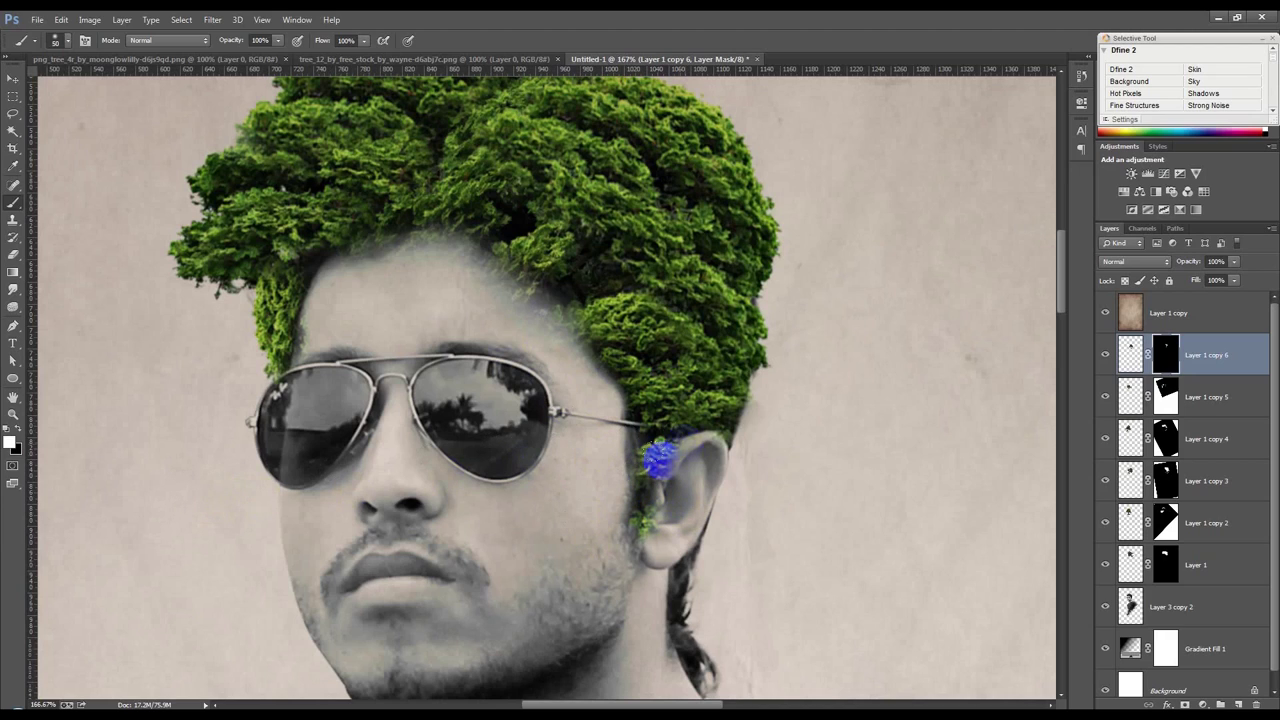
mouse_move(641, 438)
mouse_down()
mouse_move(640, 400)
mouse_move(641, 515)
mouse_move(617, 551)
mouse_move(666, 486)
mouse_move(700, 470)
mouse_up()
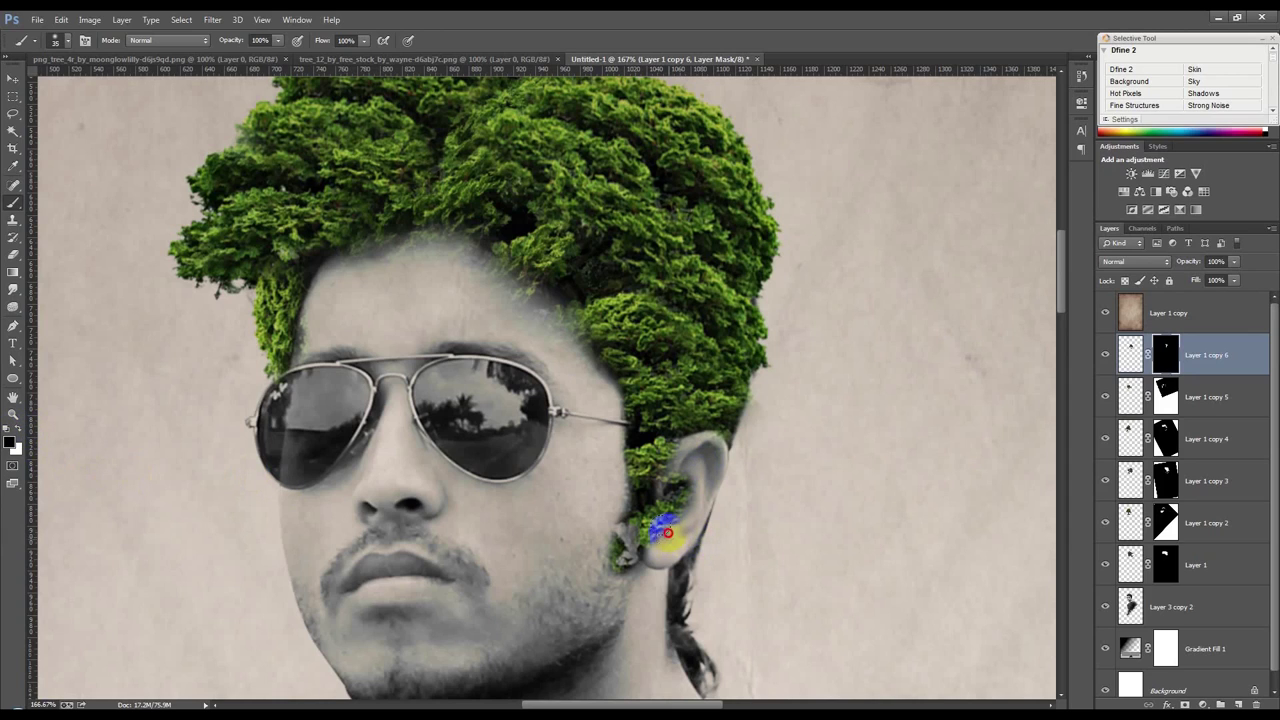
drag(657, 535, 686, 482)
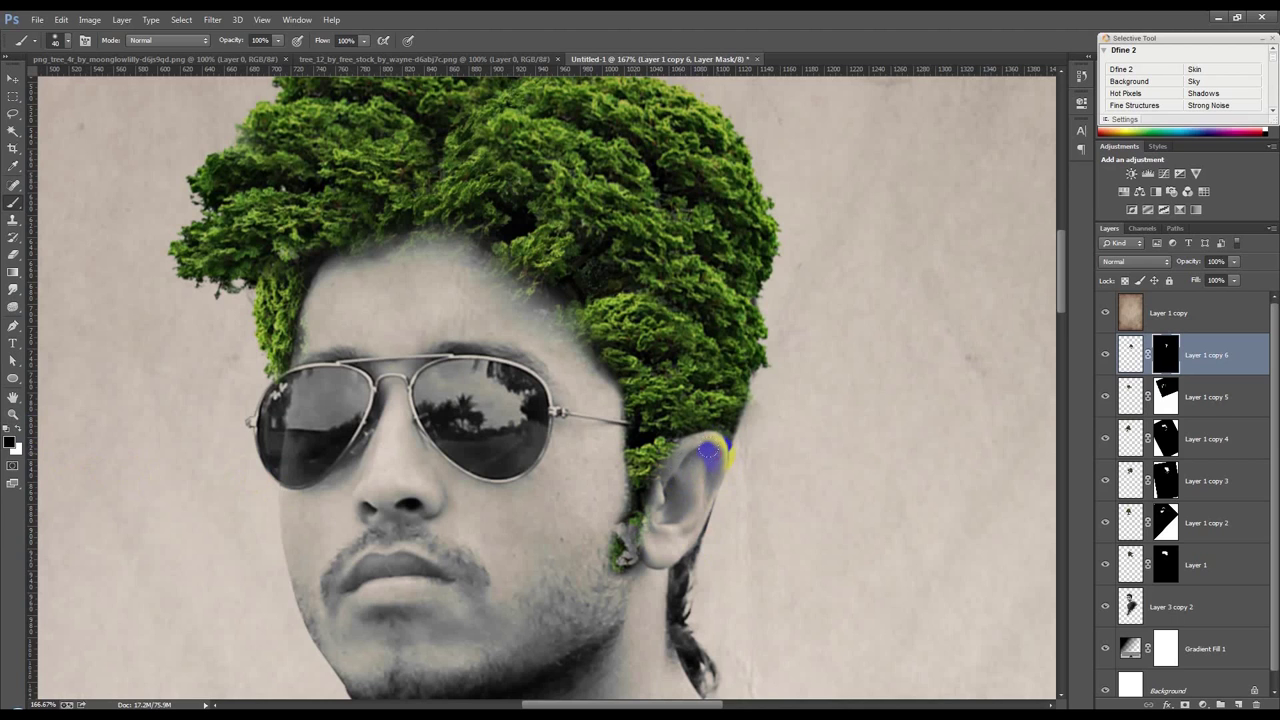
scroll(715, 470, up, 2)
scroll(706, 457, up, 2)
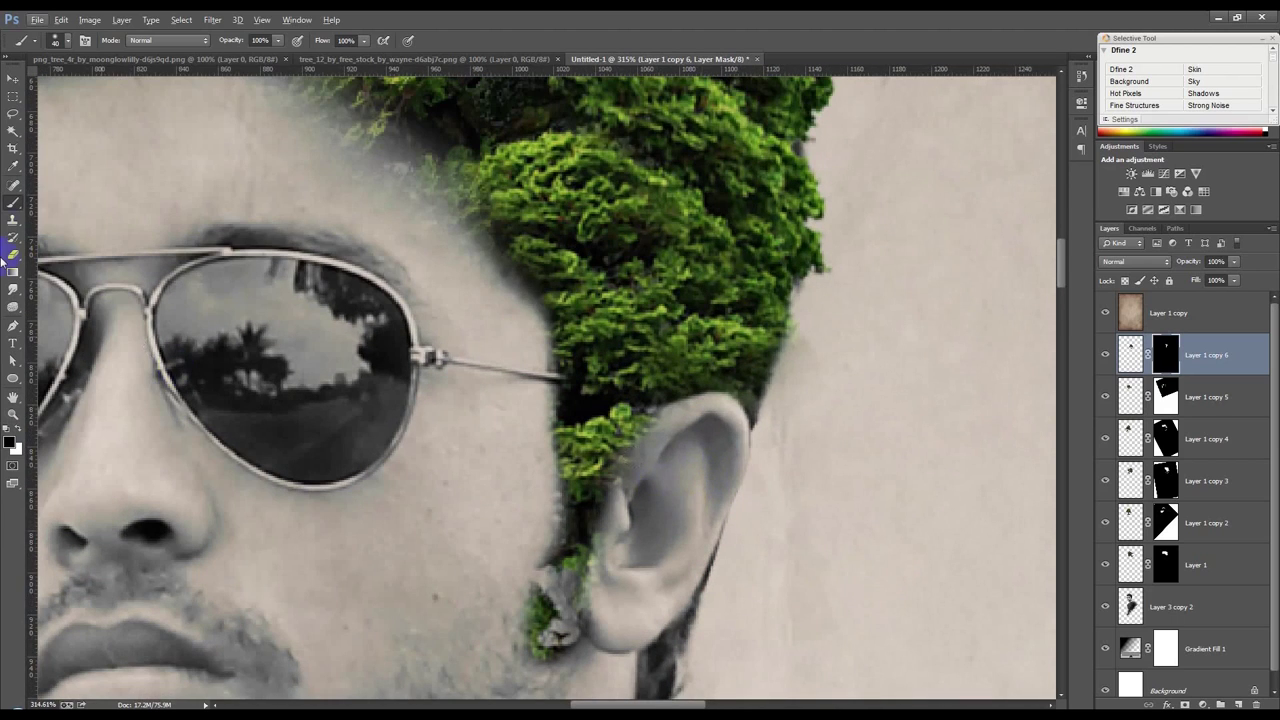
click(13, 115)
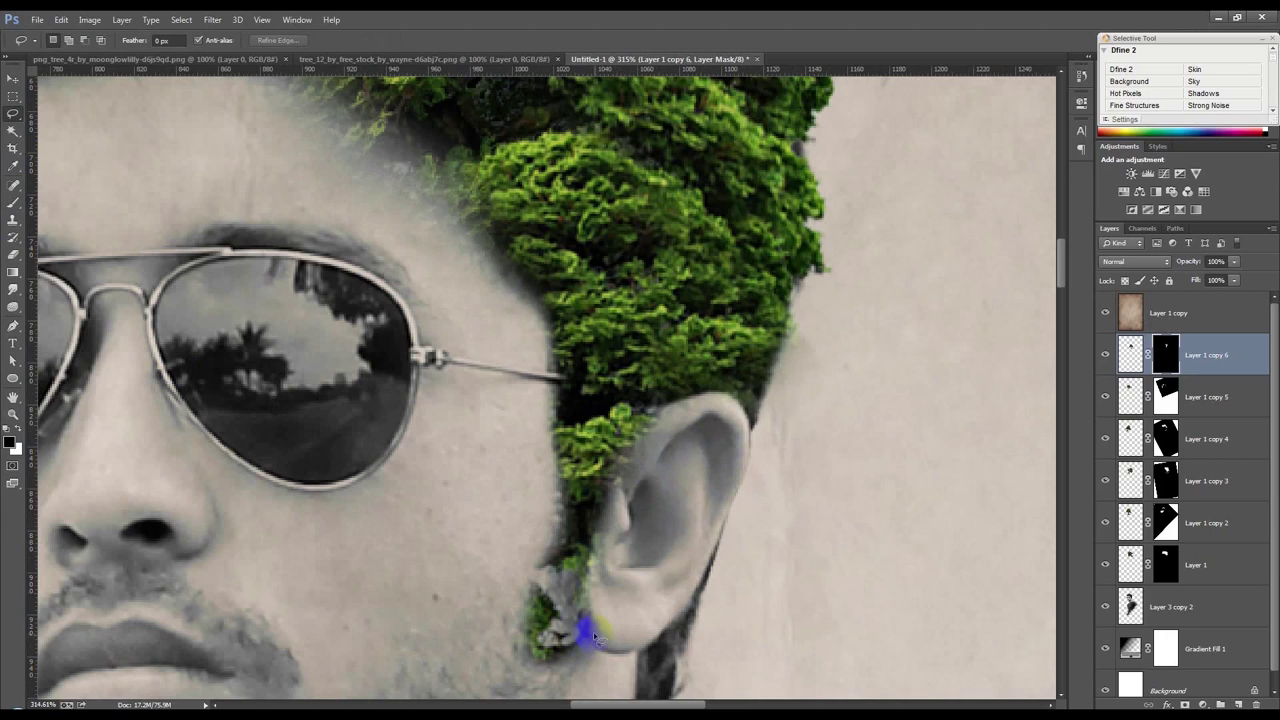
drag(585, 553, 596, 526)
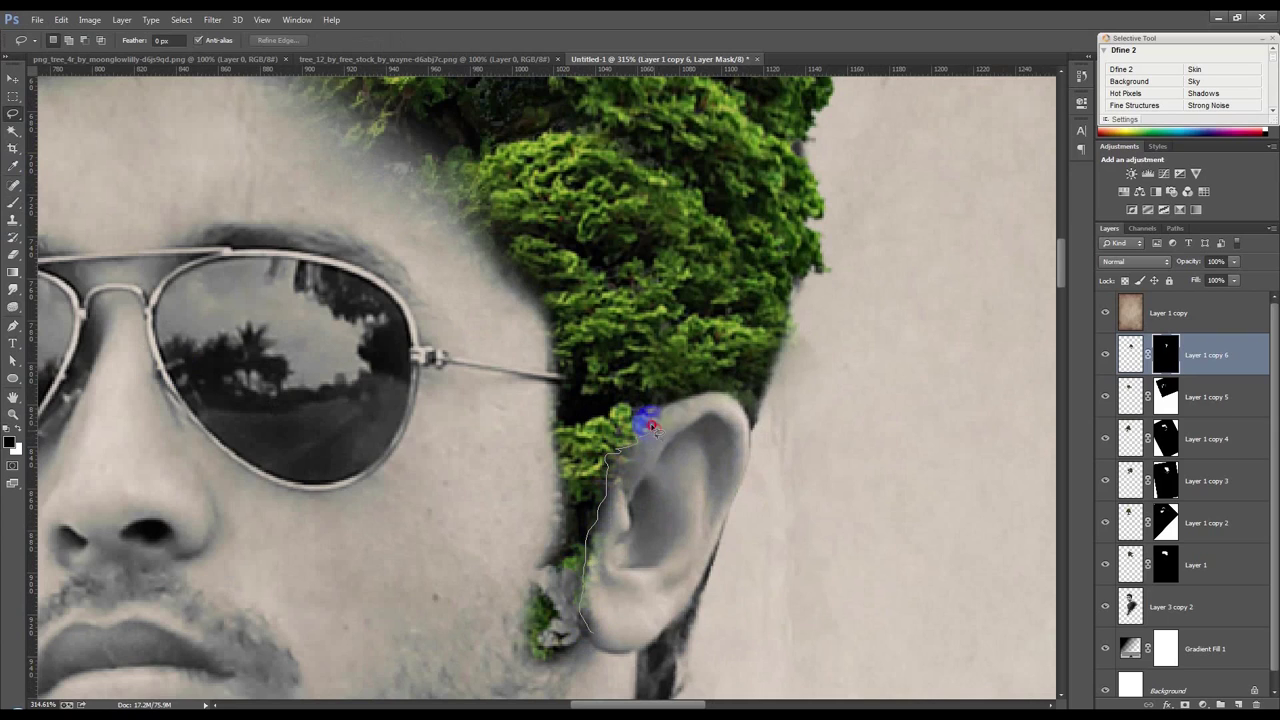
drag(646, 409, 686, 399)
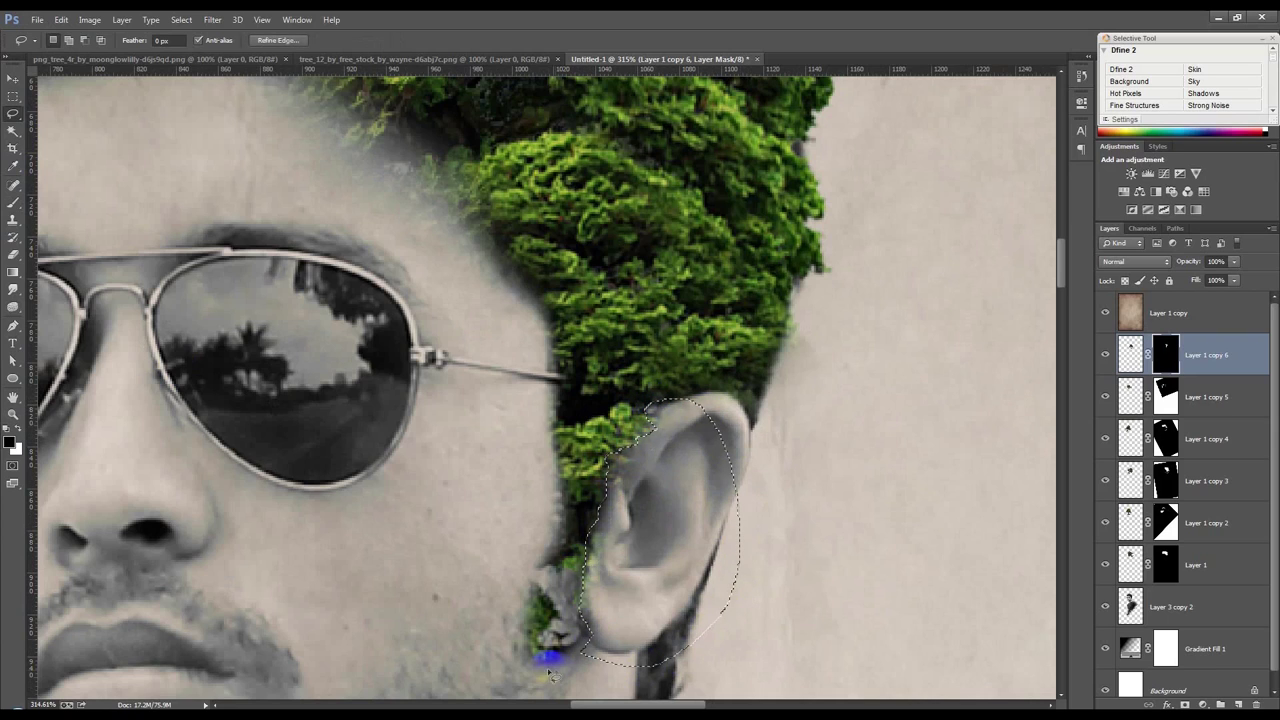
drag(708, 632, 545, 660)
key(ctrl+d)
key(ctrl+0)
scroll(740, 645, down, 2)
scroll(740, 645, down, 1)
scroll(720, 640, up, 2)
scroll(690, 637, up, 3)
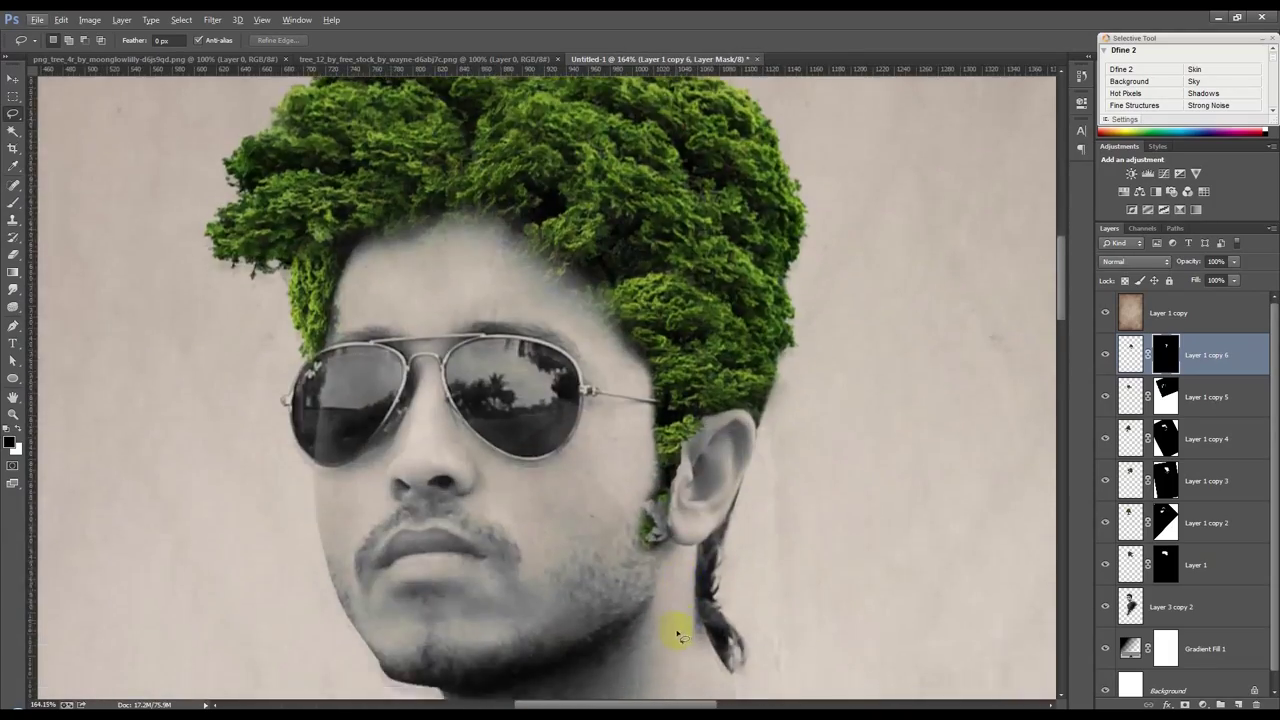
scroll(677, 630, up, 1)
scroll(623, 557, down, 1)
scroll(743, 412, up, 2)
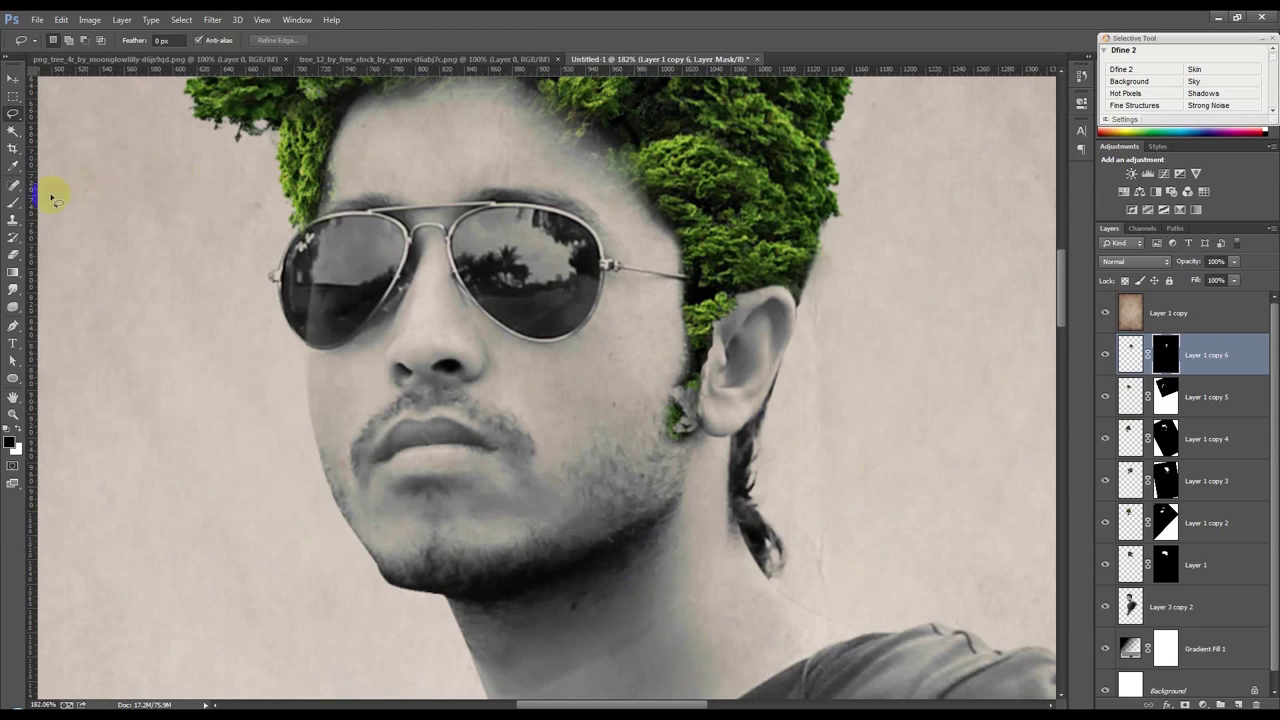
With the brush at 41% opacity, paint black over the stray leaf bits beside the earlobe.
click(13, 202)
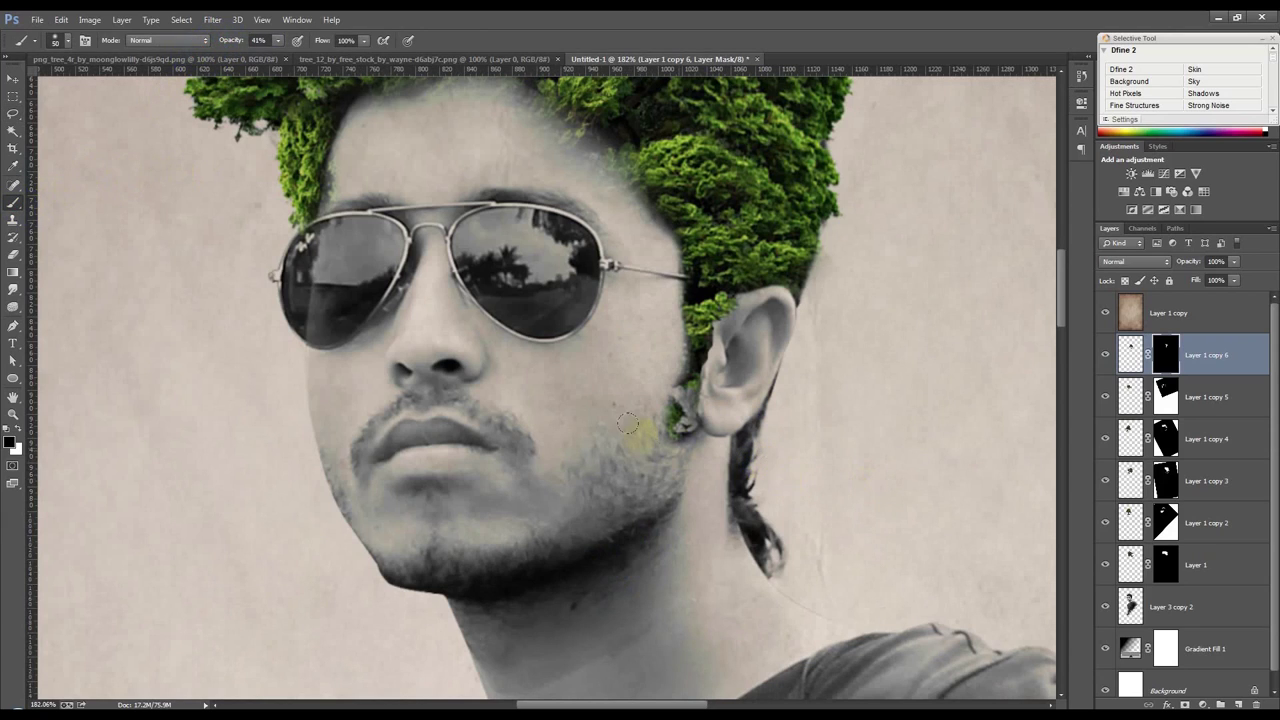
drag(668, 430, 688, 436)
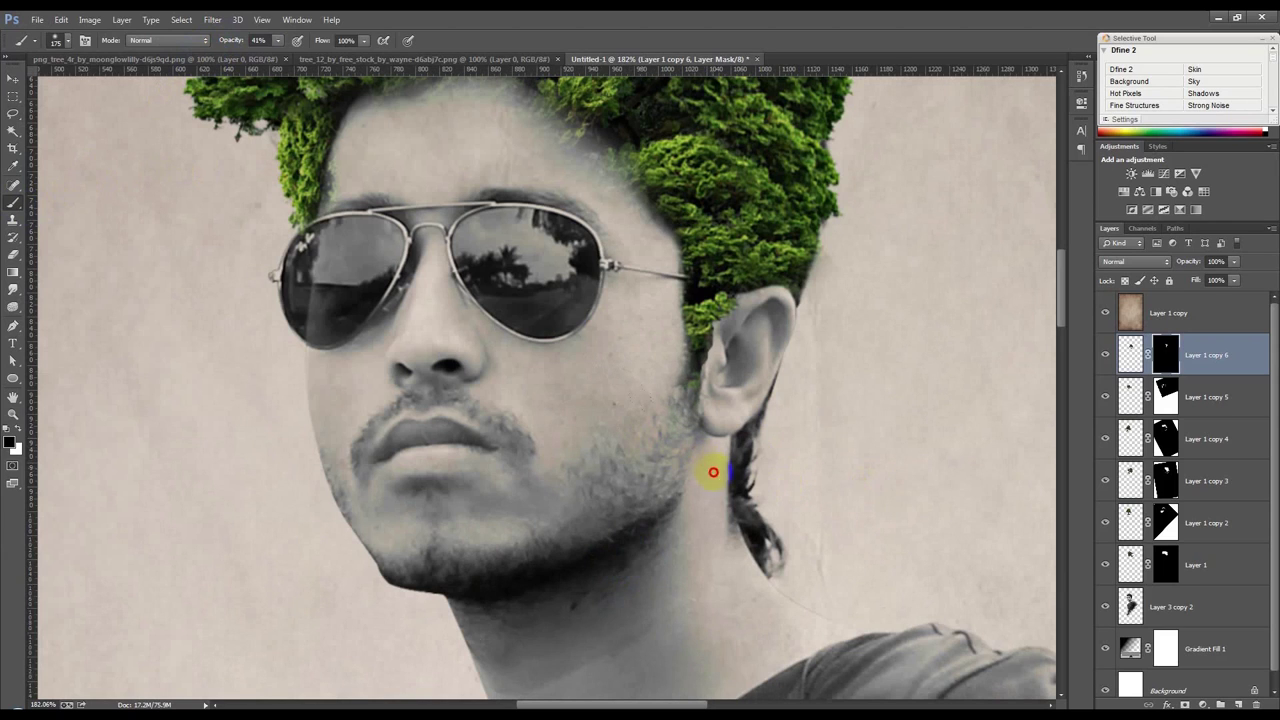
scroll(735, 465, up, 1)
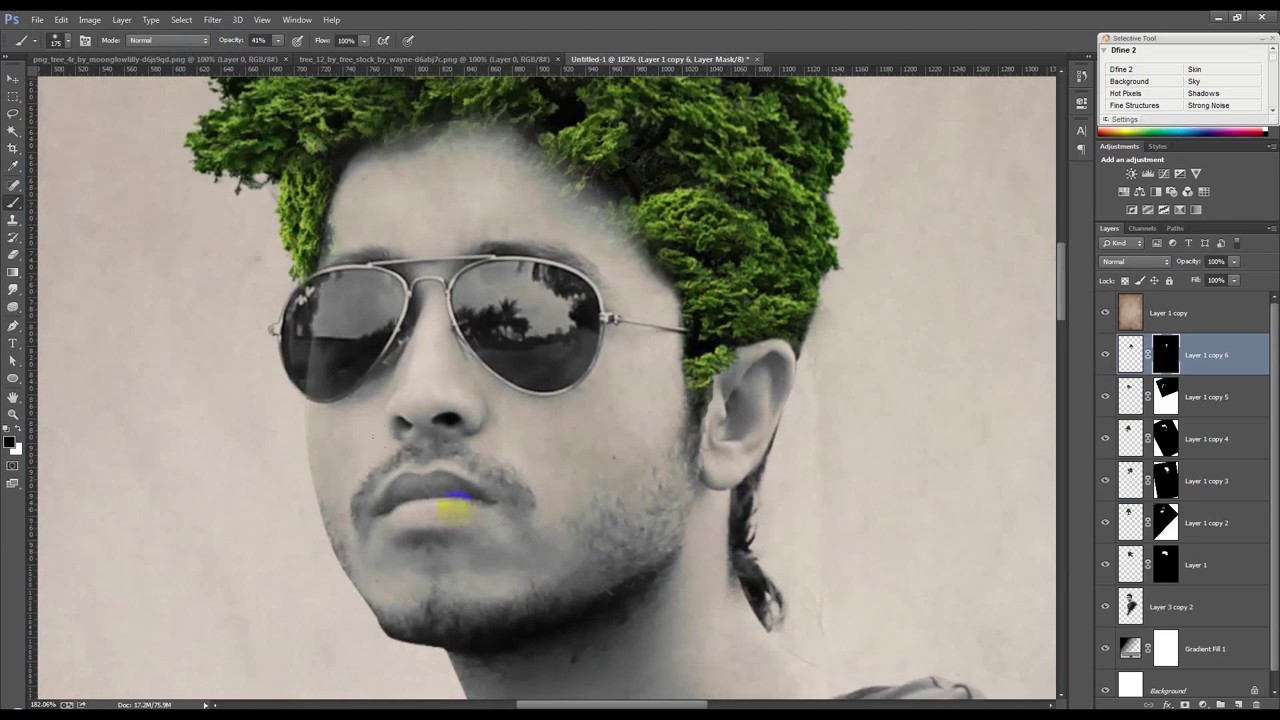
scroll(608, 510, up, 2)
scroll(583, 413, up, 1)
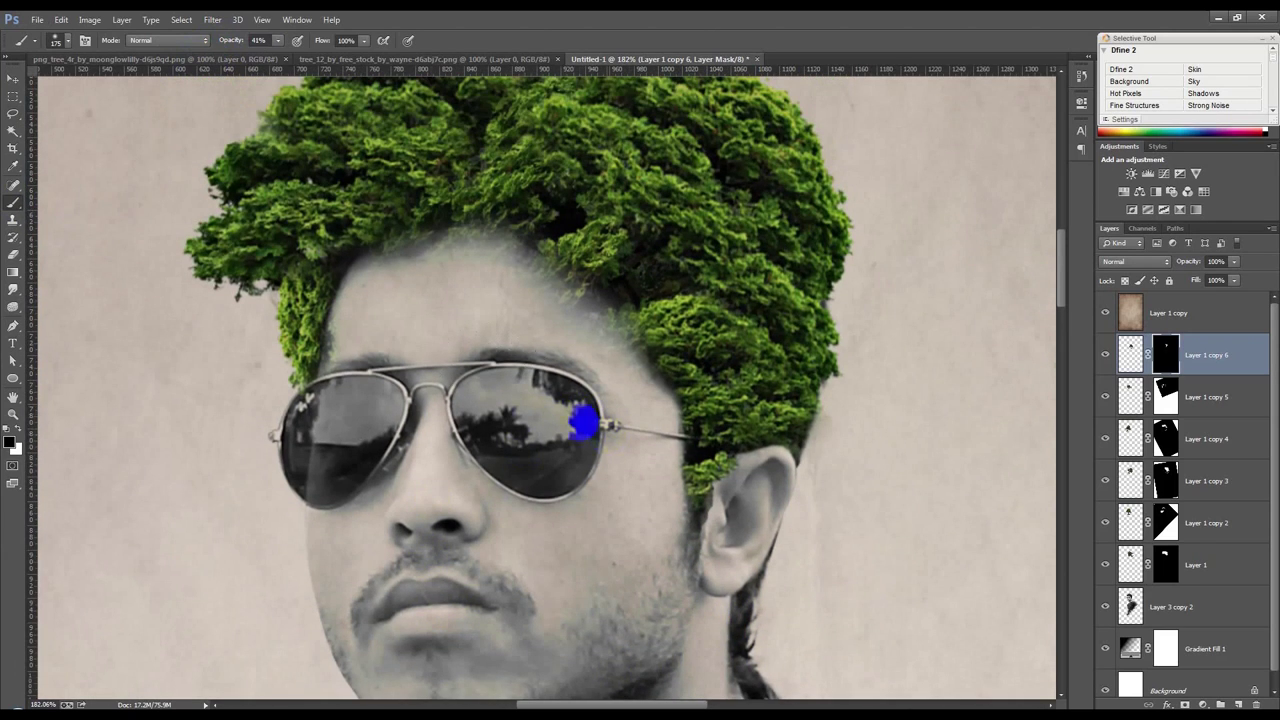
click(1125, 398)
click(1105, 398)
click(1105, 398)
scroll(425, 320, up, 2)
key(bracketleft)
key(bracketleft)
key(bracketleft)
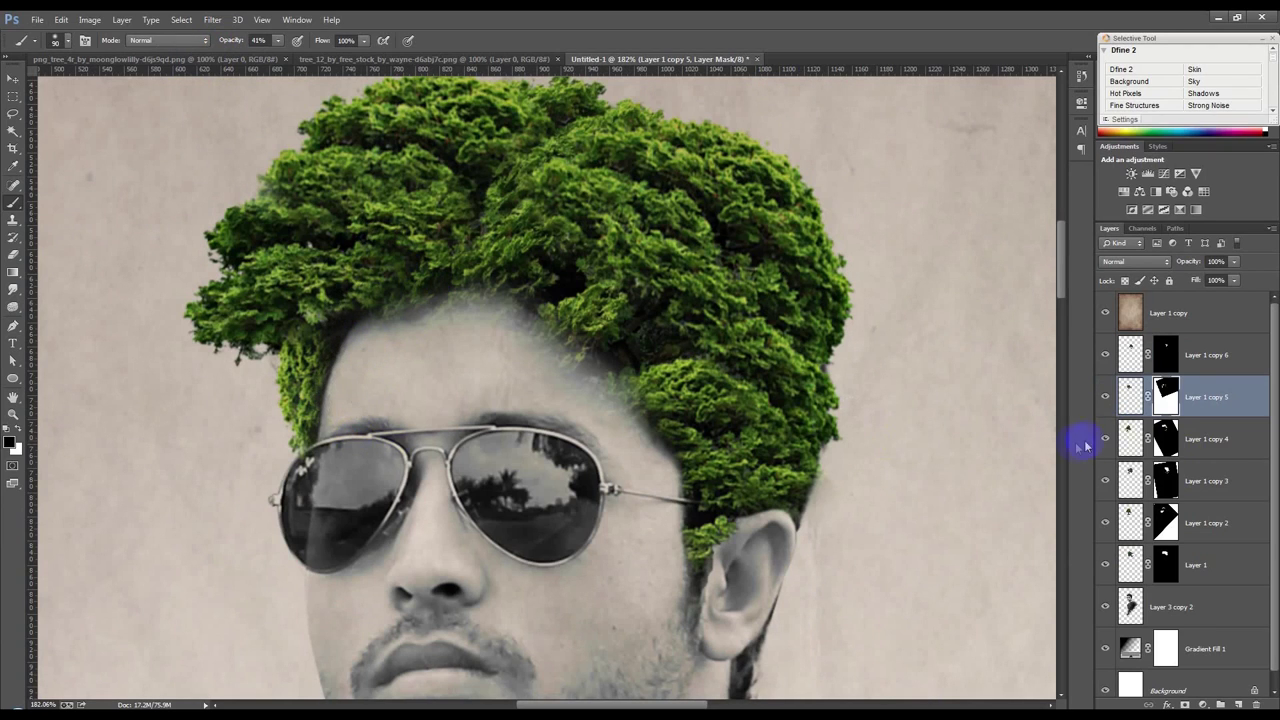
click(1164, 437)
click(1105, 438)
click(1105, 438)
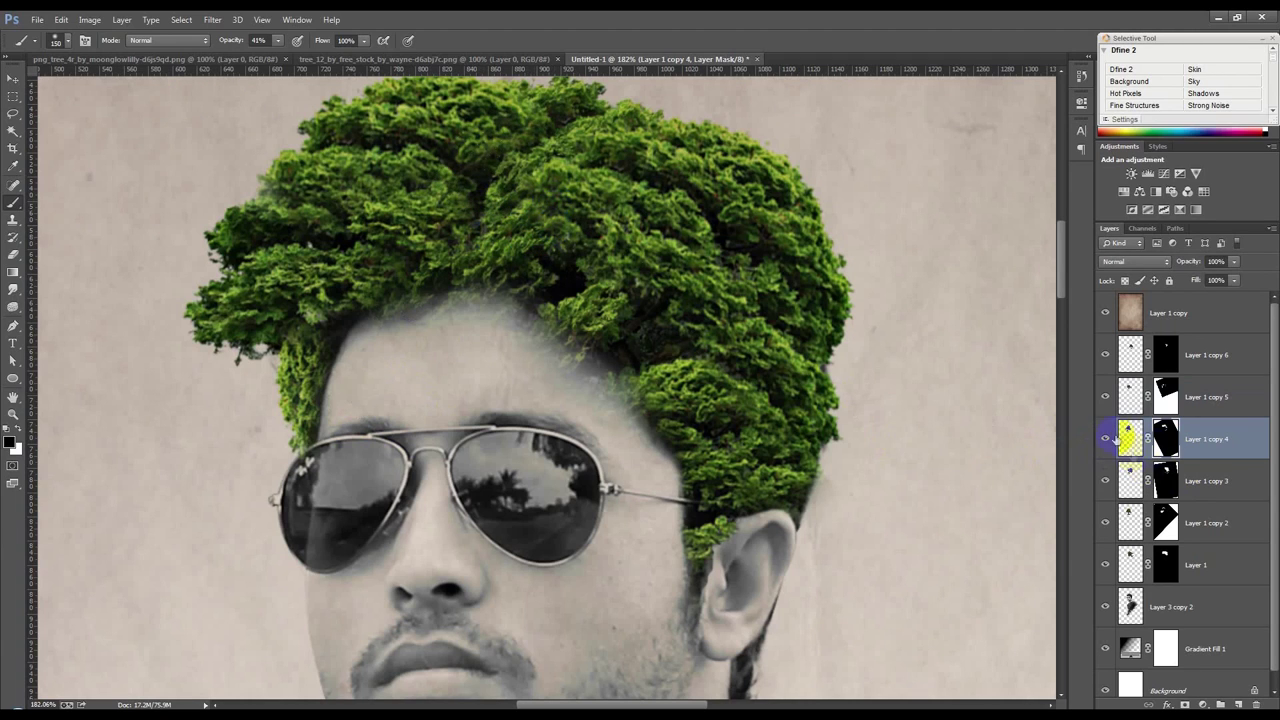
click(1124, 478)
click(1105, 480)
click(1105, 480)
click(1105, 480)
click(1105, 480)
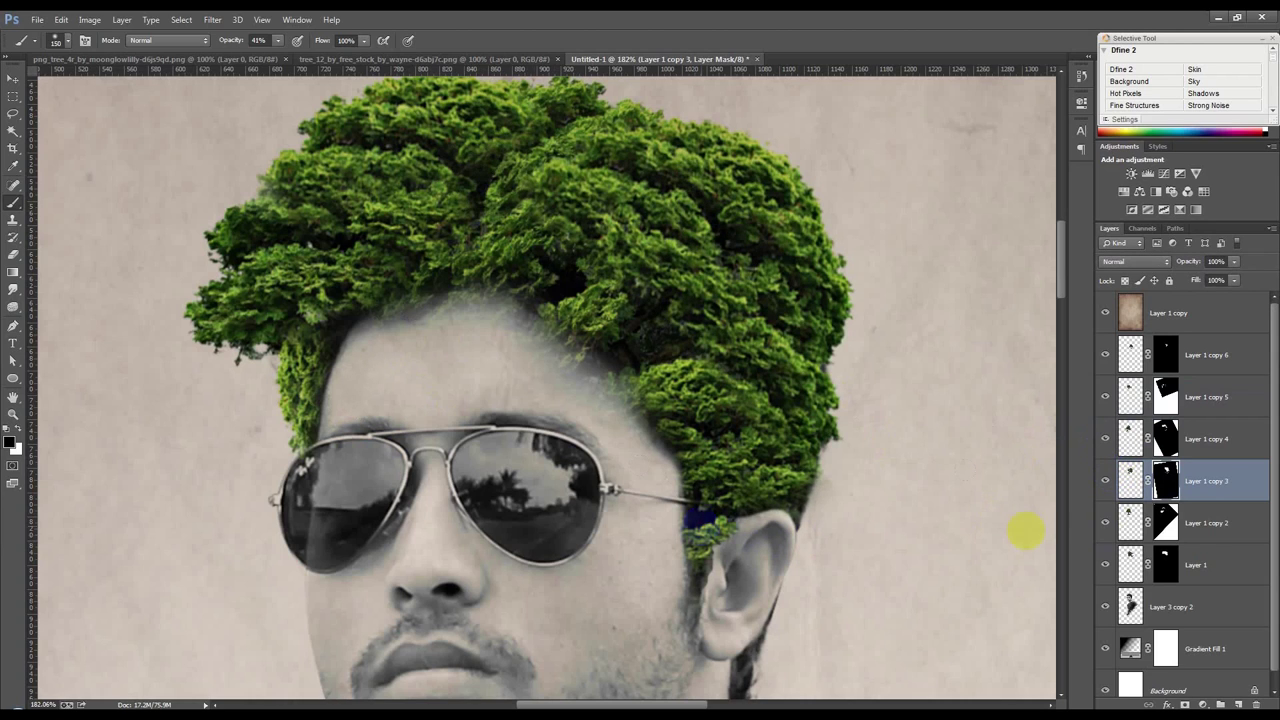
click(1165, 522)
click(1104, 522)
click(1104, 522)
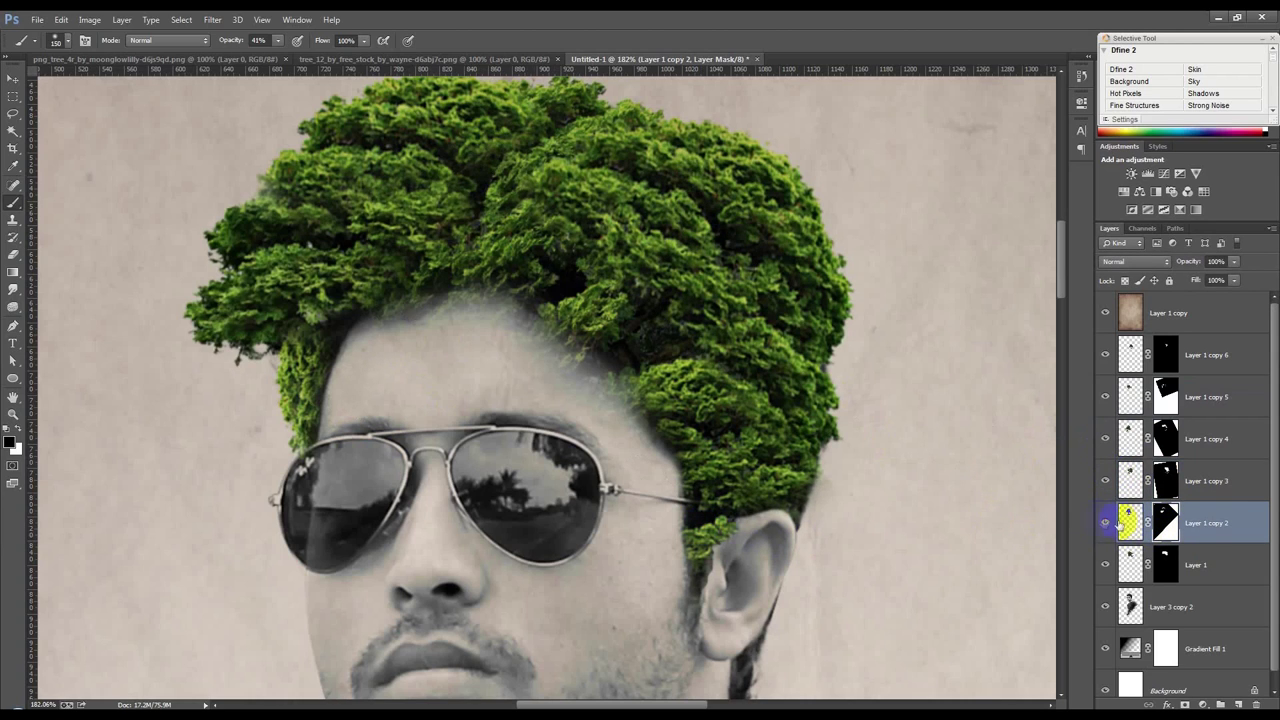
click(1124, 564)
click(1105, 564)
click(1105, 564)
click(1167, 568)
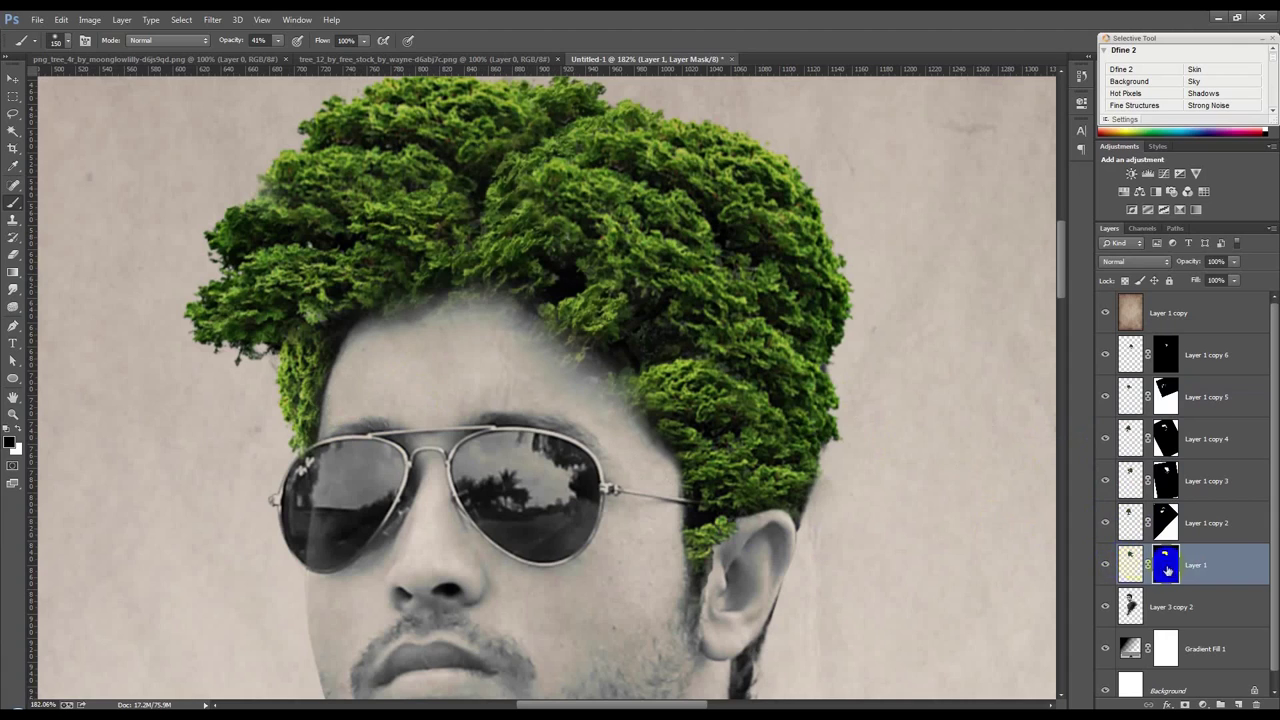
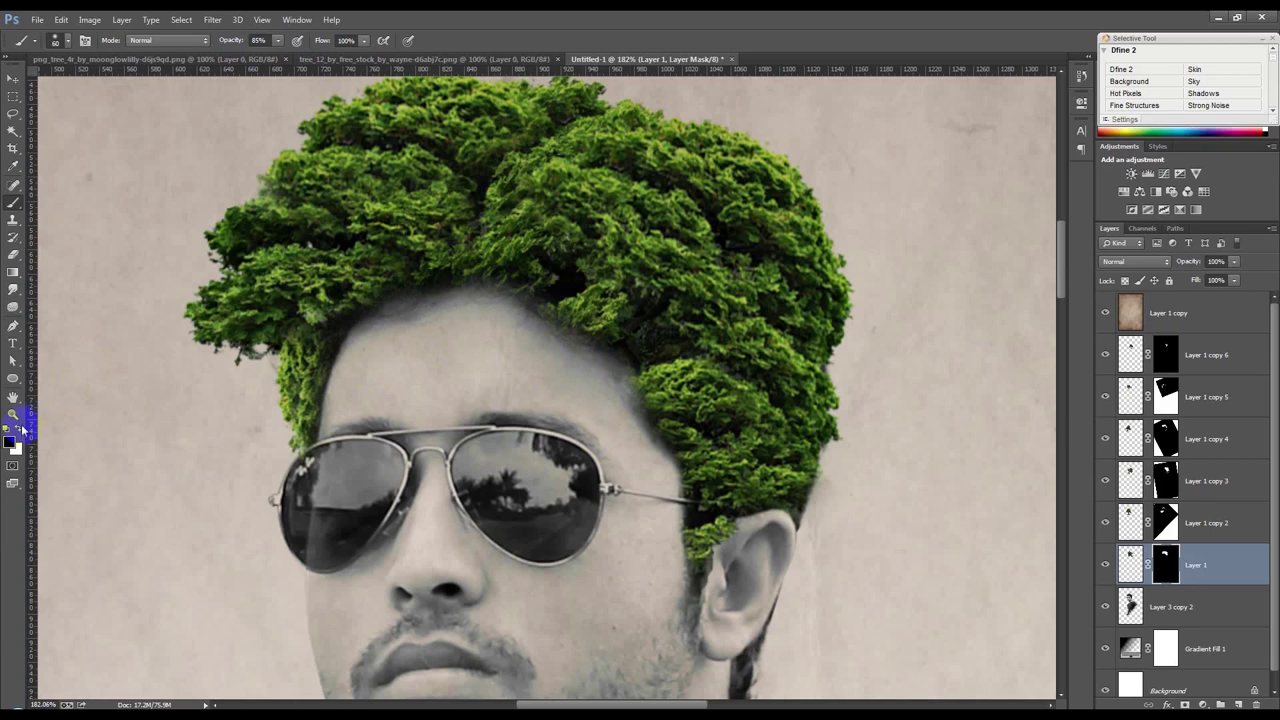
Paint foliage back along the left hair edge and hairline with a larger brush, undoing one stroke.
drag(205, 330, 487, 228)
key(])
key(])
key(])
drag(523, 251, 652, 318)
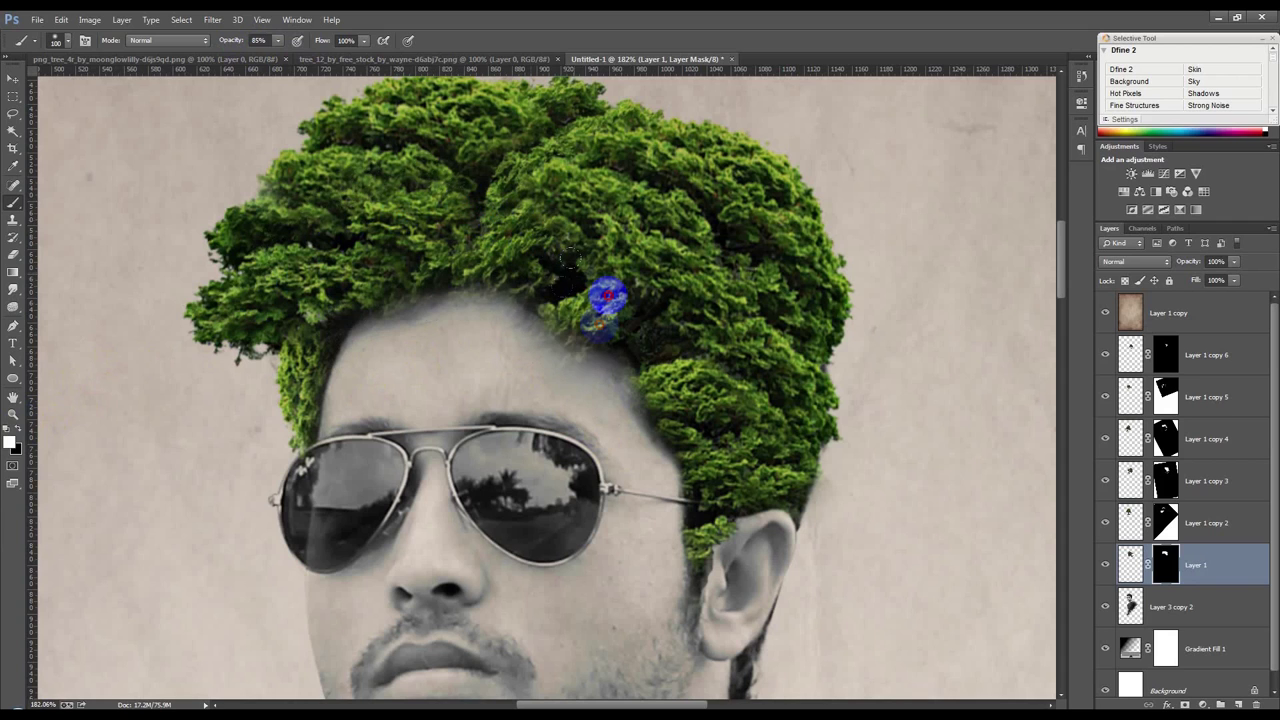
key(ctrl+z)
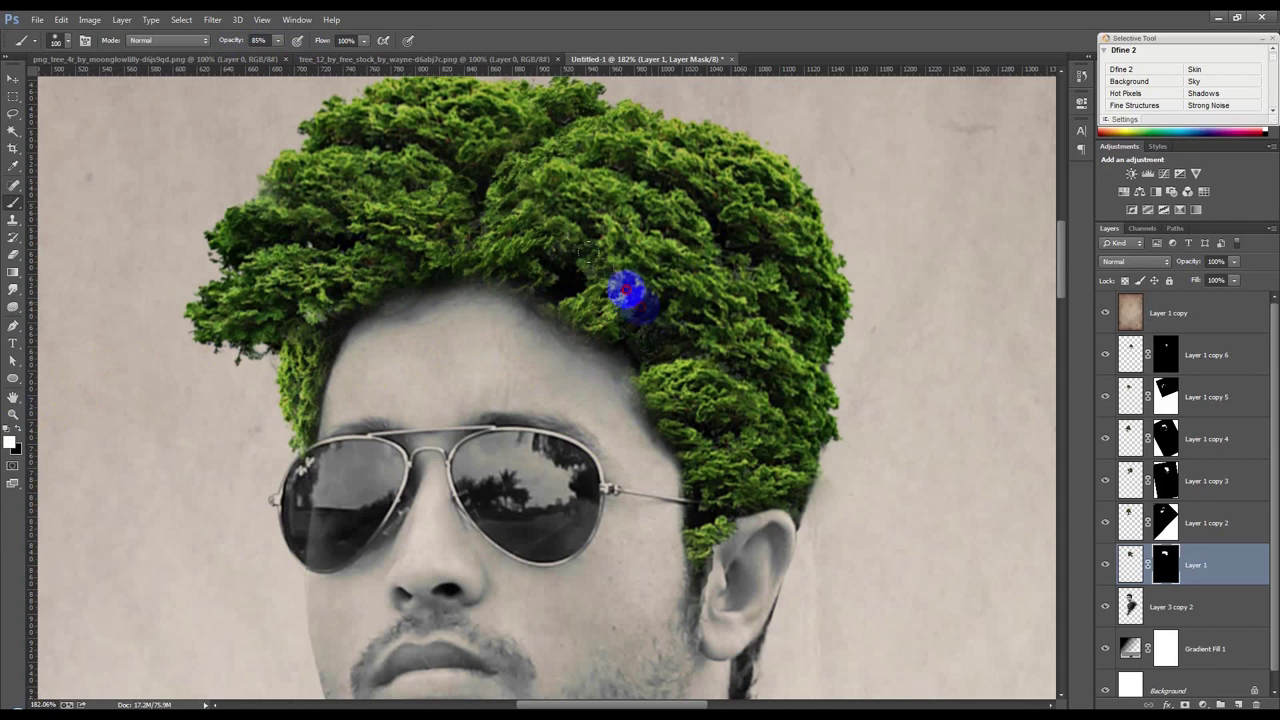
With a smaller brush, refine the hairline mask and clean foliage off the forehead.
alt+scroll(585, 255, up, 2)
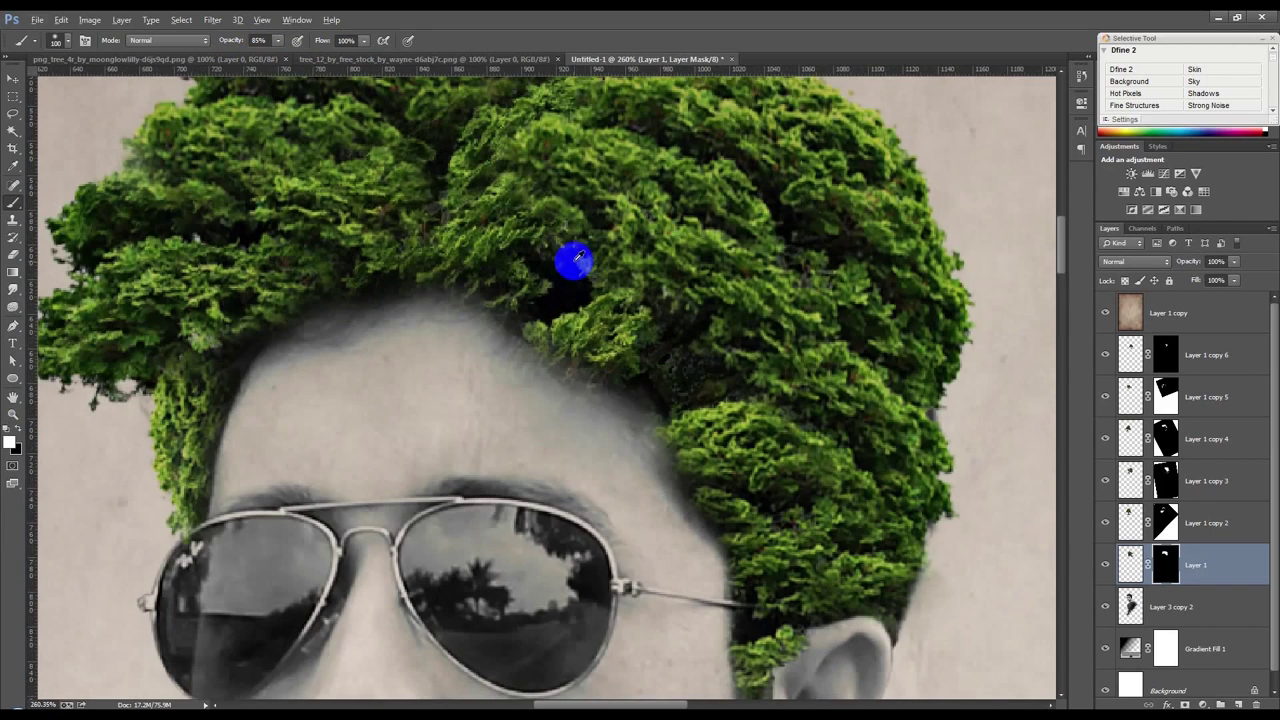
key(bracketleft)
key(bracketleft)
key(bracketleft)
mouse_move(609, 272)
mouse_down()
mouse_move(571, 368)
mouse_move(540, 320)
mouse_move(603, 360)
mouse_move(611, 318)
mouse_move(503, 291)
mouse_move(489, 269)
mouse_move(392, 268)
mouse_move(289, 306)
mouse_move(300, 291)
mouse_move(249, 339)
mouse_move(249, 318)
mouse_move(380, 275)
mouse_up()
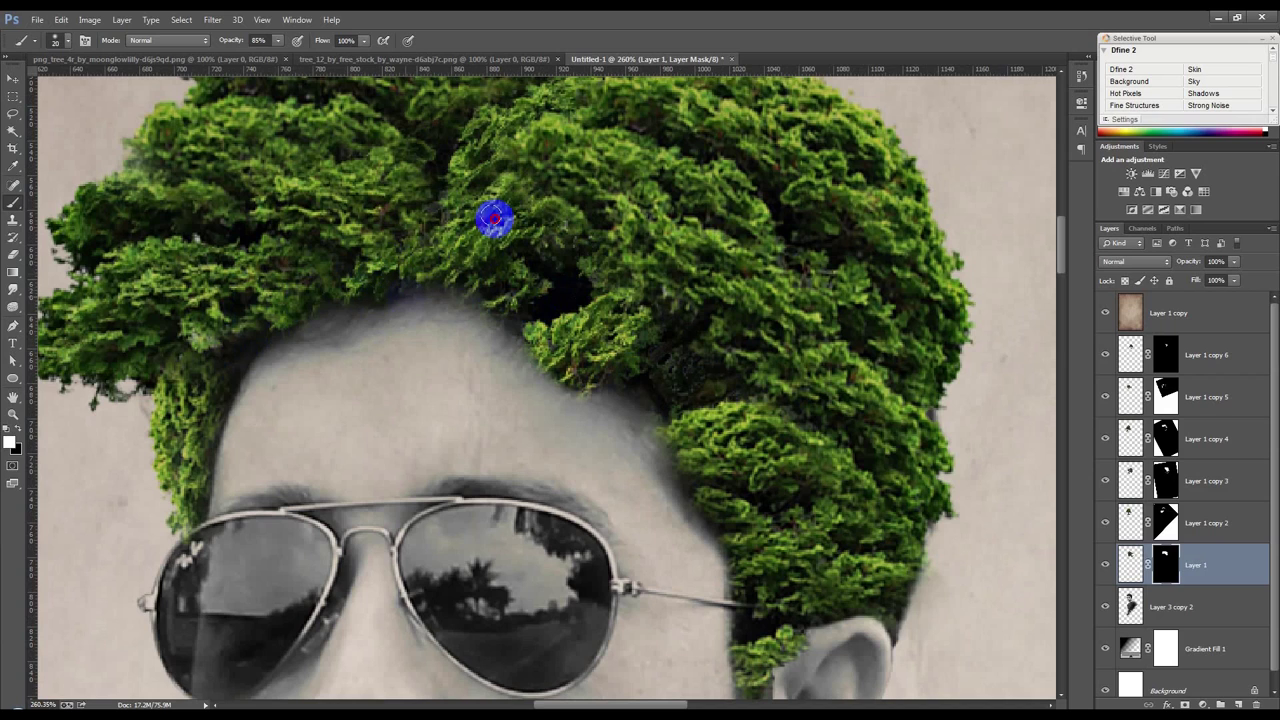
scroll(586, 280, down, 3)
mouse_move(652, 330)
mouse_down()
mouse_move(660, 323)
mouse_move(678, 350)
mouse_up()
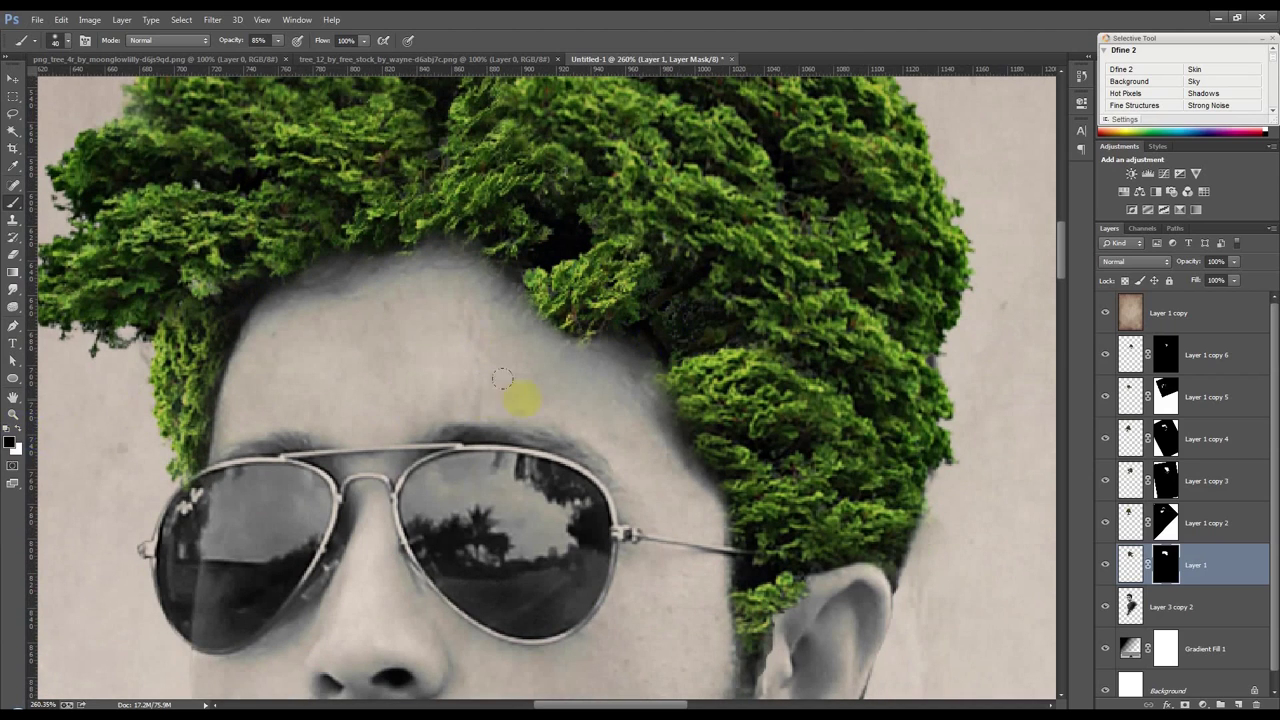
mouse_move(567, 368)
mouse_down()
mouse_move(531, 346)
mouse_move(585, 376)
mouse_up()
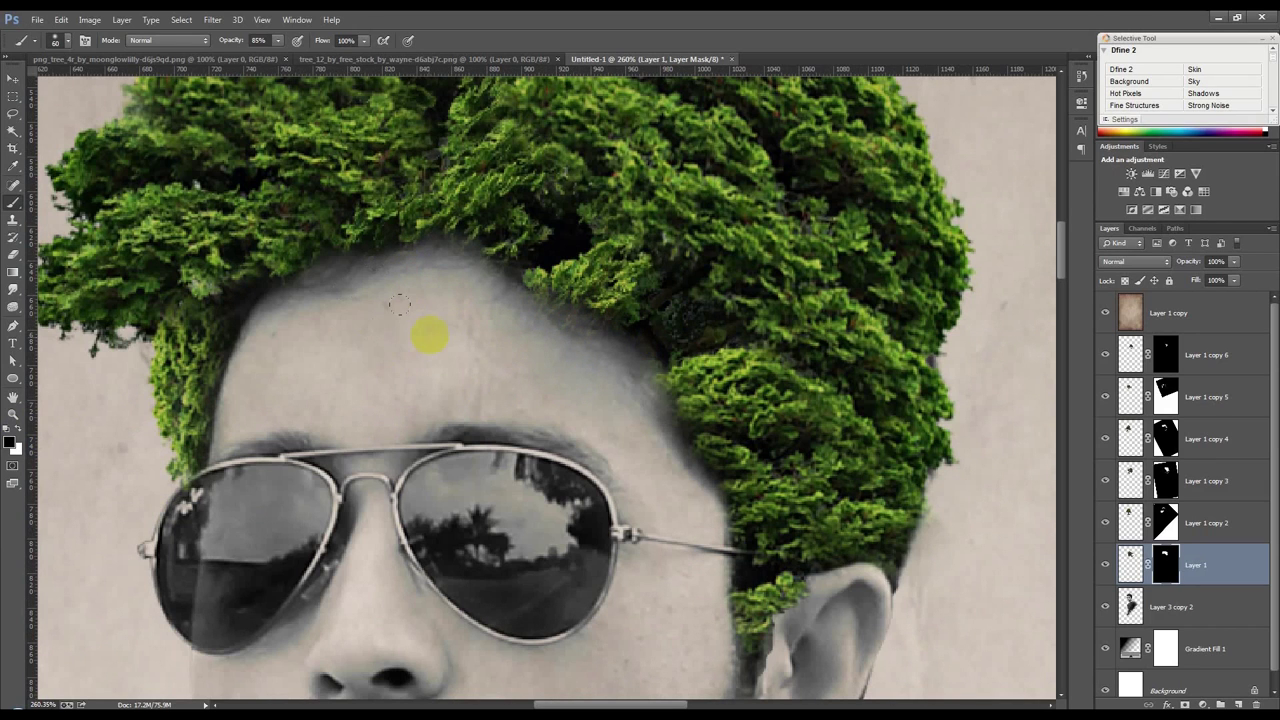
scroll(480, 339, down, 2)
scroll(485, 341, down, 3)
scroll(490, 343, down, 2)
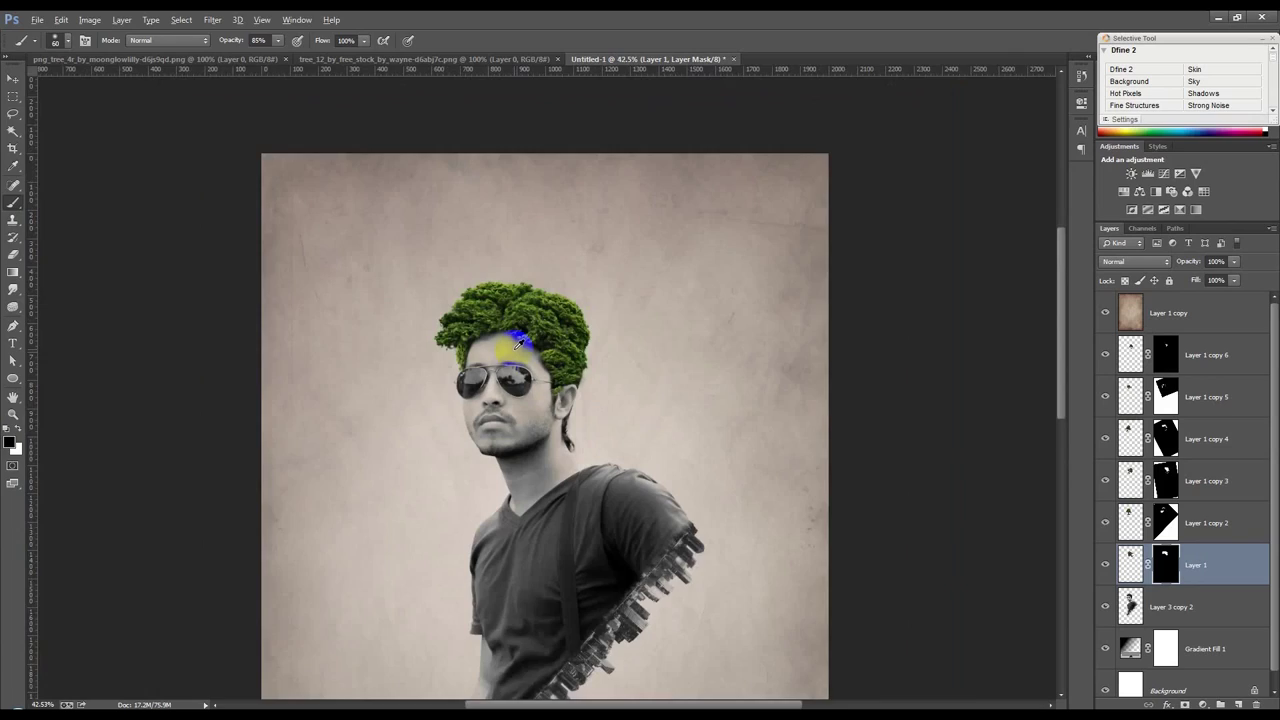
scroll(495, 345, up, 2)
scroll(422, 328, down, 2)
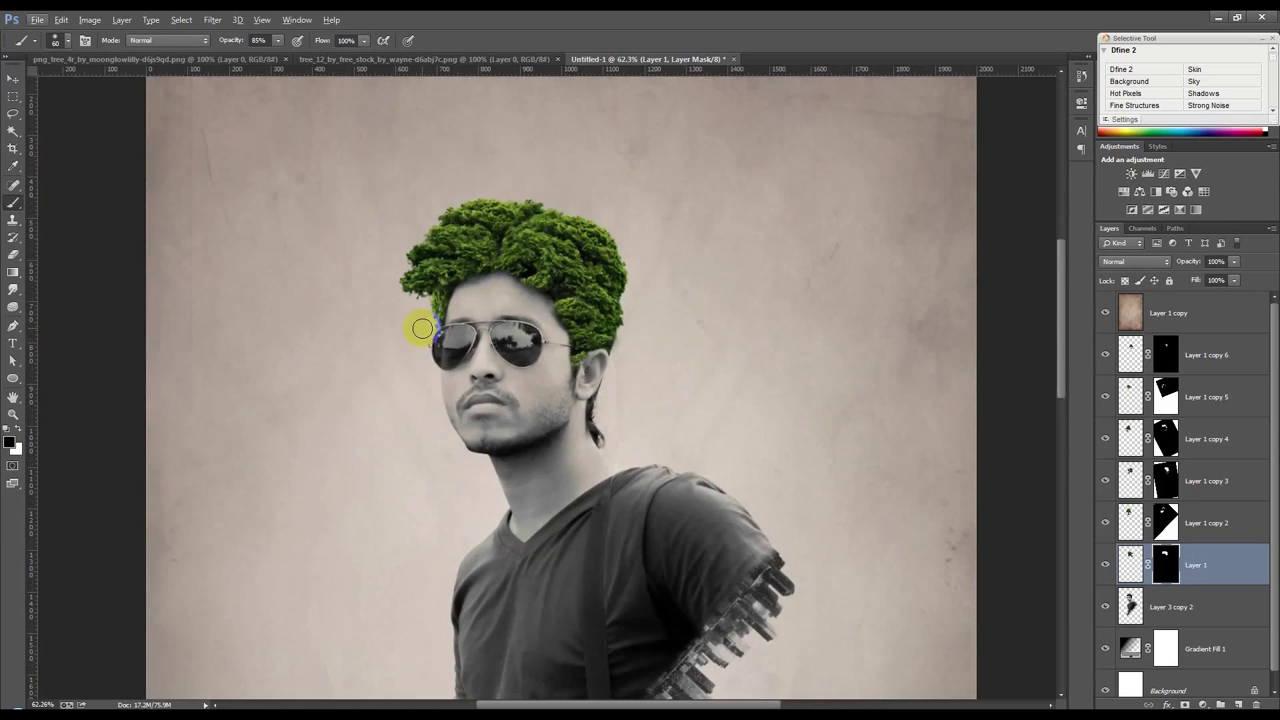
Drag the first tree image from its document into the portrait.
click(13, 80)
scroll(435, 232, up, 3)
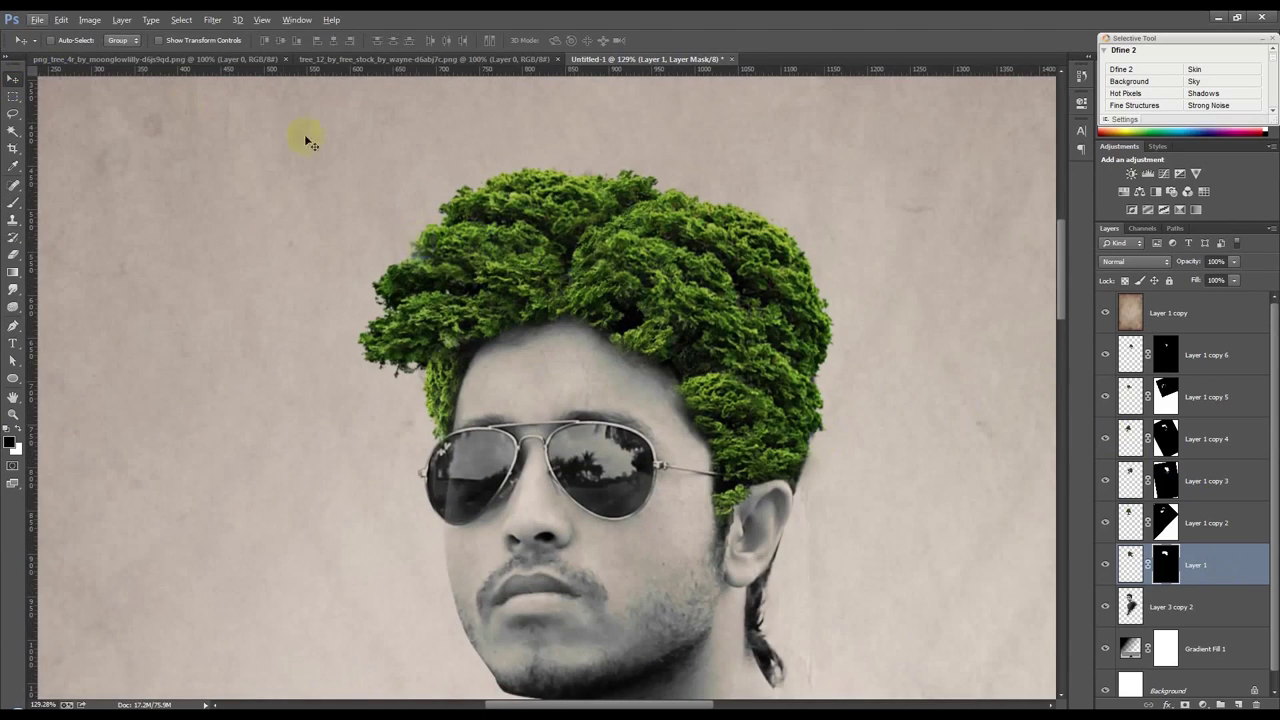
click(143, 60)
mouse_move(514, 286)
mouse_down()
mouse_move(436, 63)
mouse_move(492, 129)
mouse_move(606, 51)
mouse_move(630, 240)
mouse_move(683, 270)
mouse_up()
Free Transform the tree, rotating it about -36° and nudging it up-right over the head.
key(ctrl+t)
scroll(818, 276, up, 3)
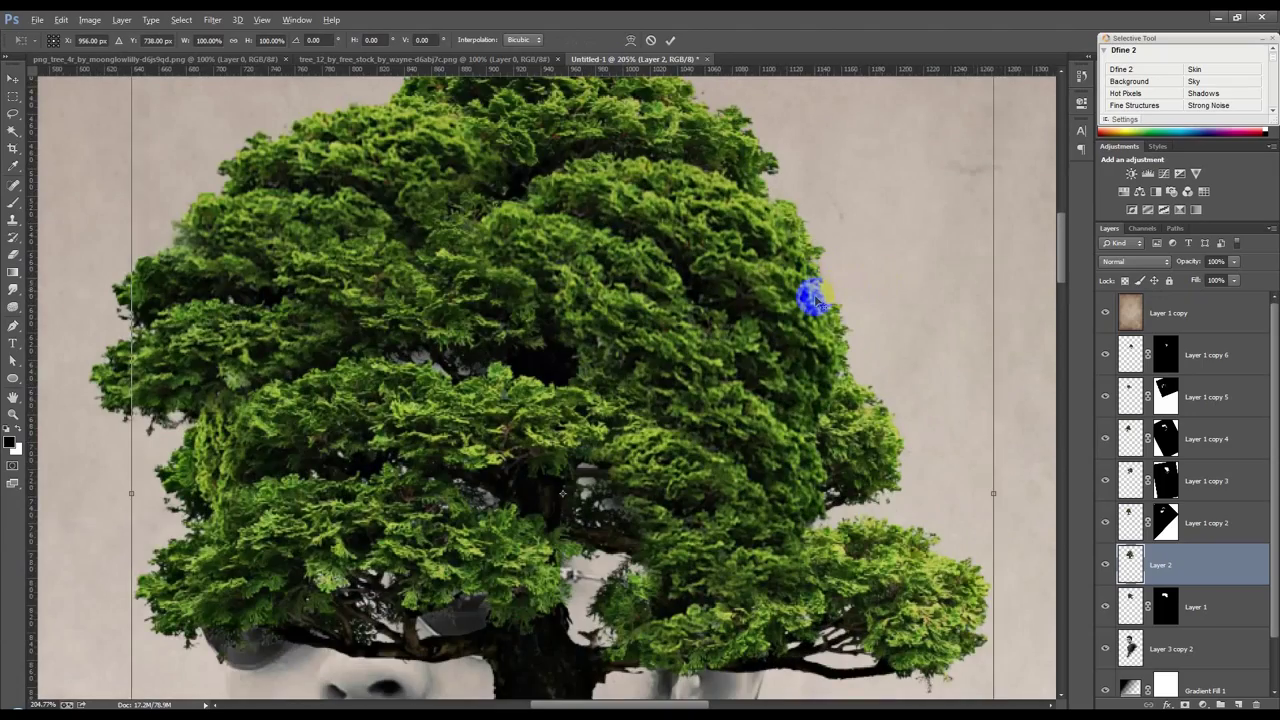
scroll(812, 296, down, 2)
scroll(805, 294, down, 2)
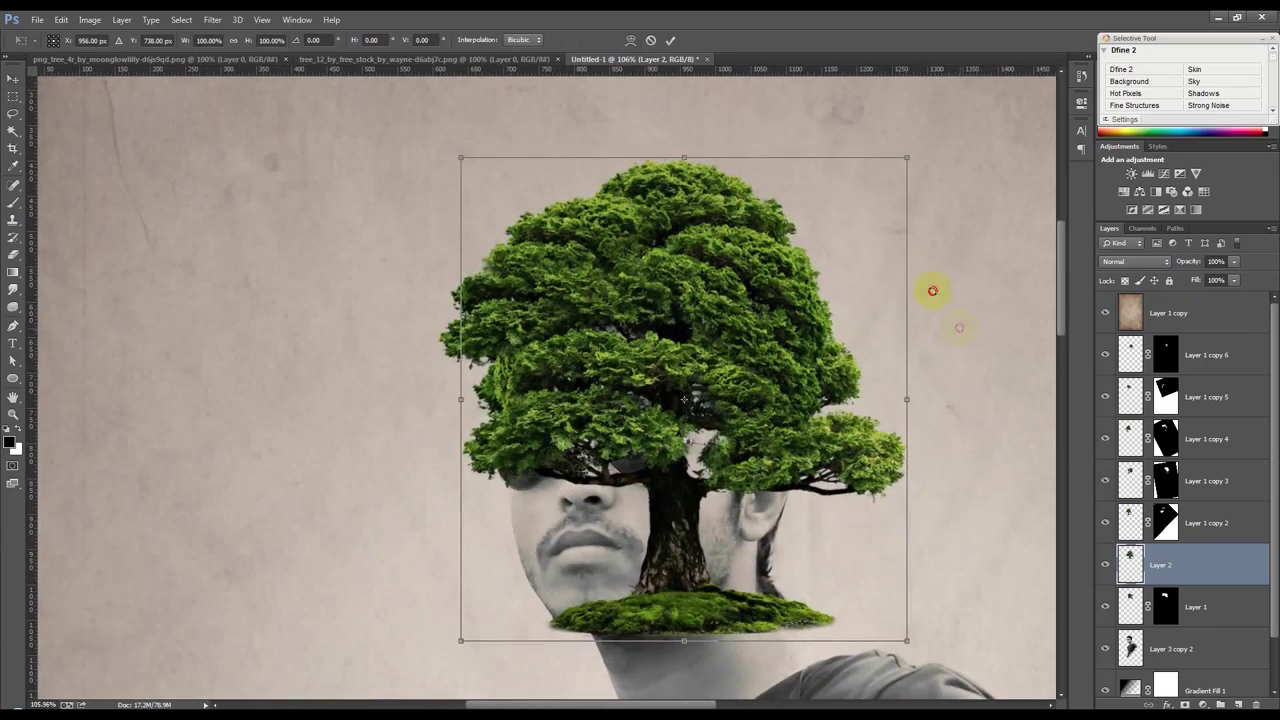
drag(932, 290, 880, 194)
drag(771, 306, 786, 286)
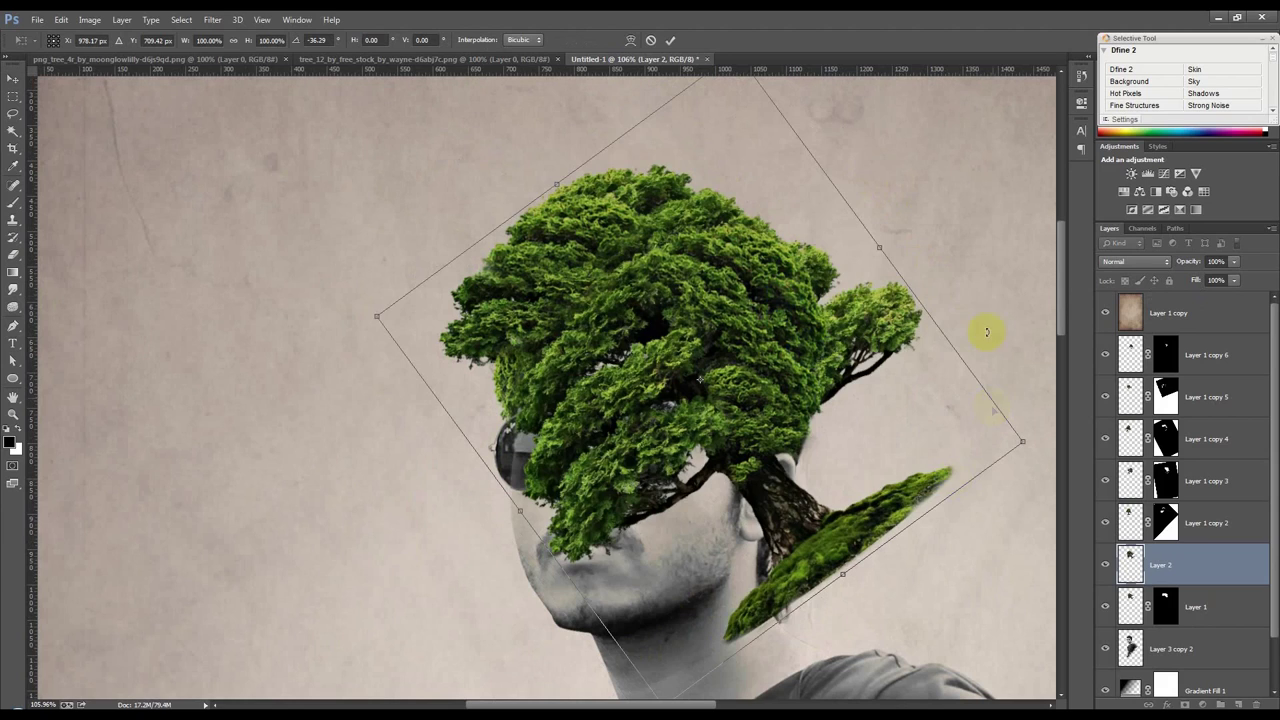
drag(987, 332, 977, 277)
drag(835, 313, 843, 305)
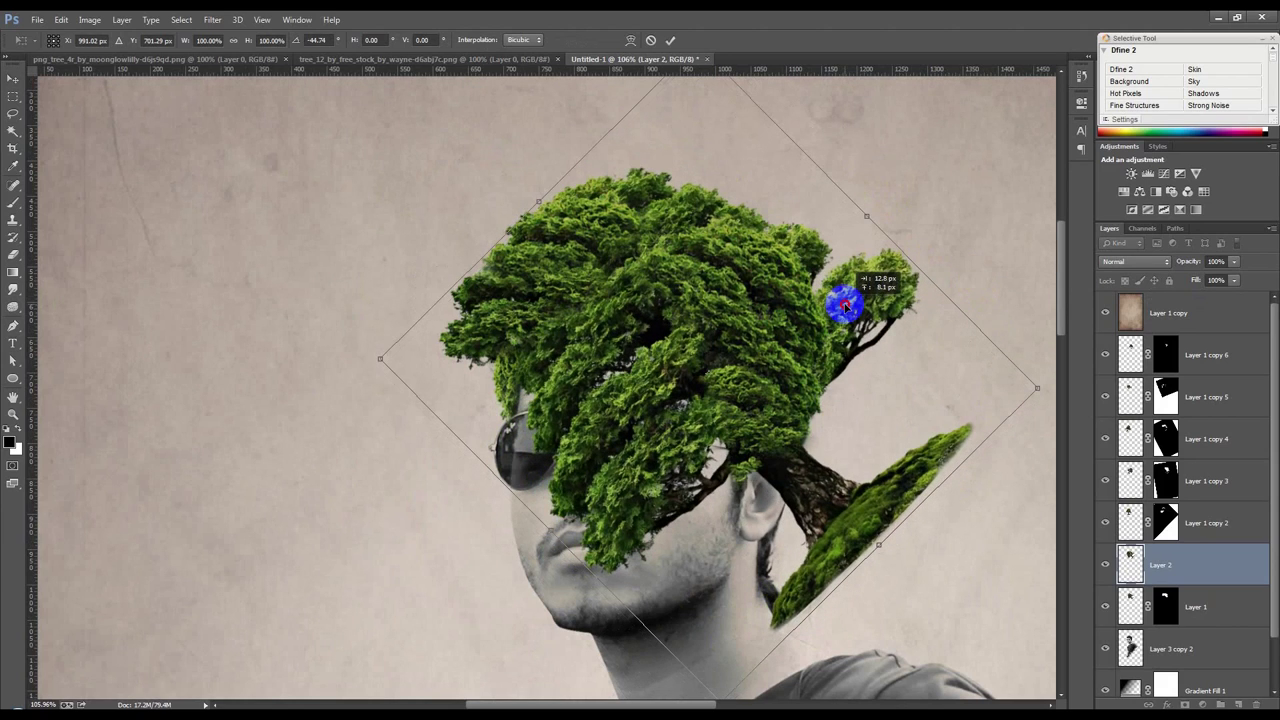
Warp the tree so it wraps inward around the head and bulges on the right.
right_click(922, 316)
click(963, 414)
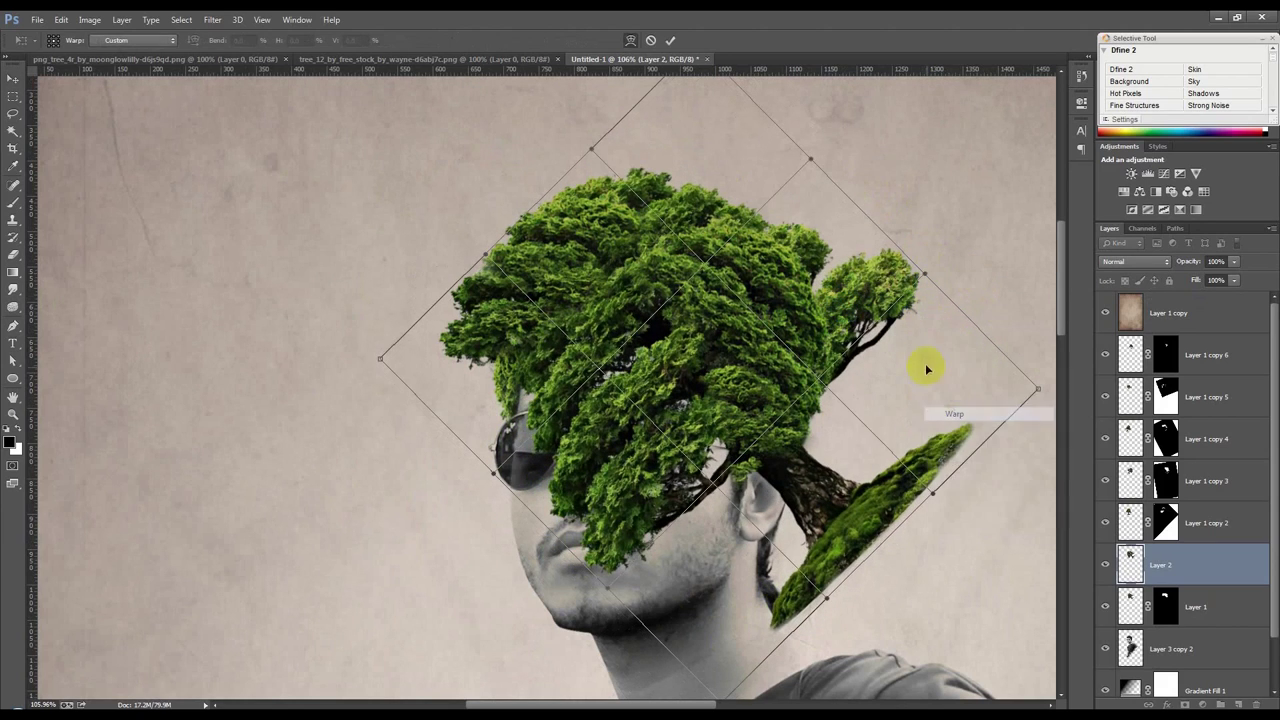
drag(782, 276, 880, 368)
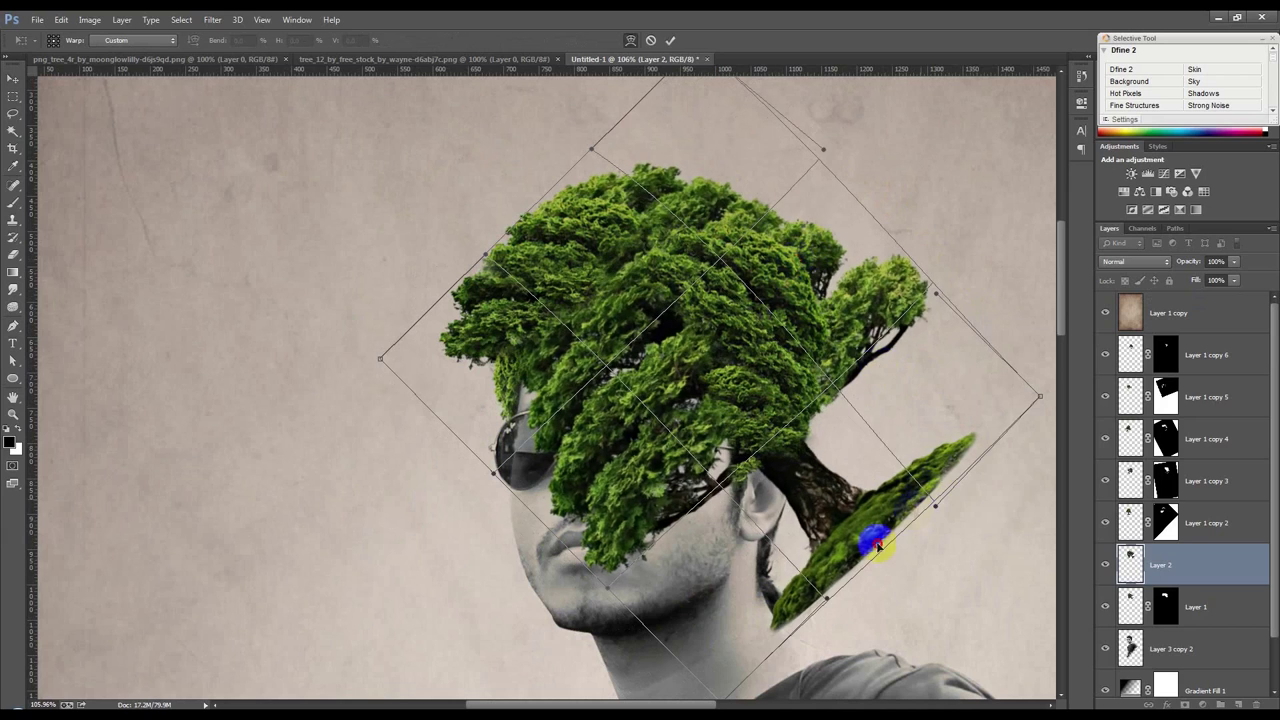
drag(910, 508, 777, 537)
mouse_move(886, 377)
mouse_down()
mouse_move(760, 258)
mouse_move(795, 270)
mouse_up()
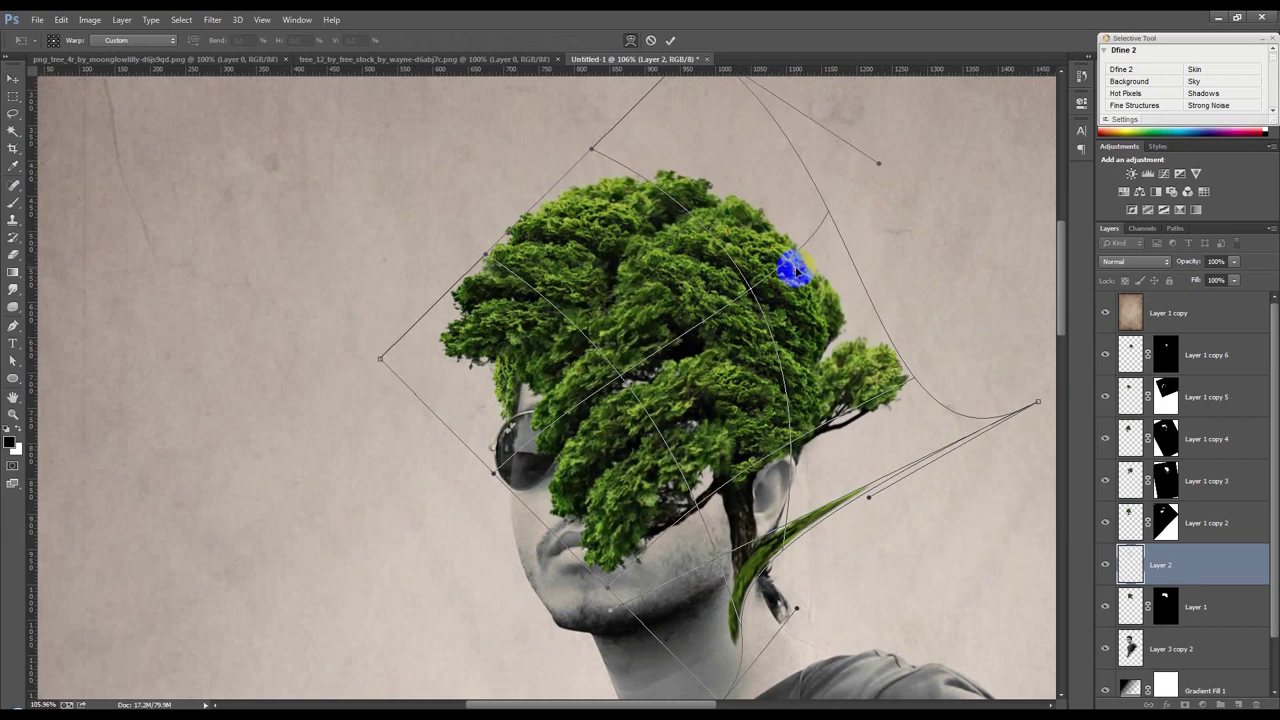
mouse_move(795, 270)
mouse_down()
mouse_move(726, 232)
mouse_move(875, 365)
mouse_up()
drag(1038, 403, 786, 551)
drag(844, 288, 856, 314)
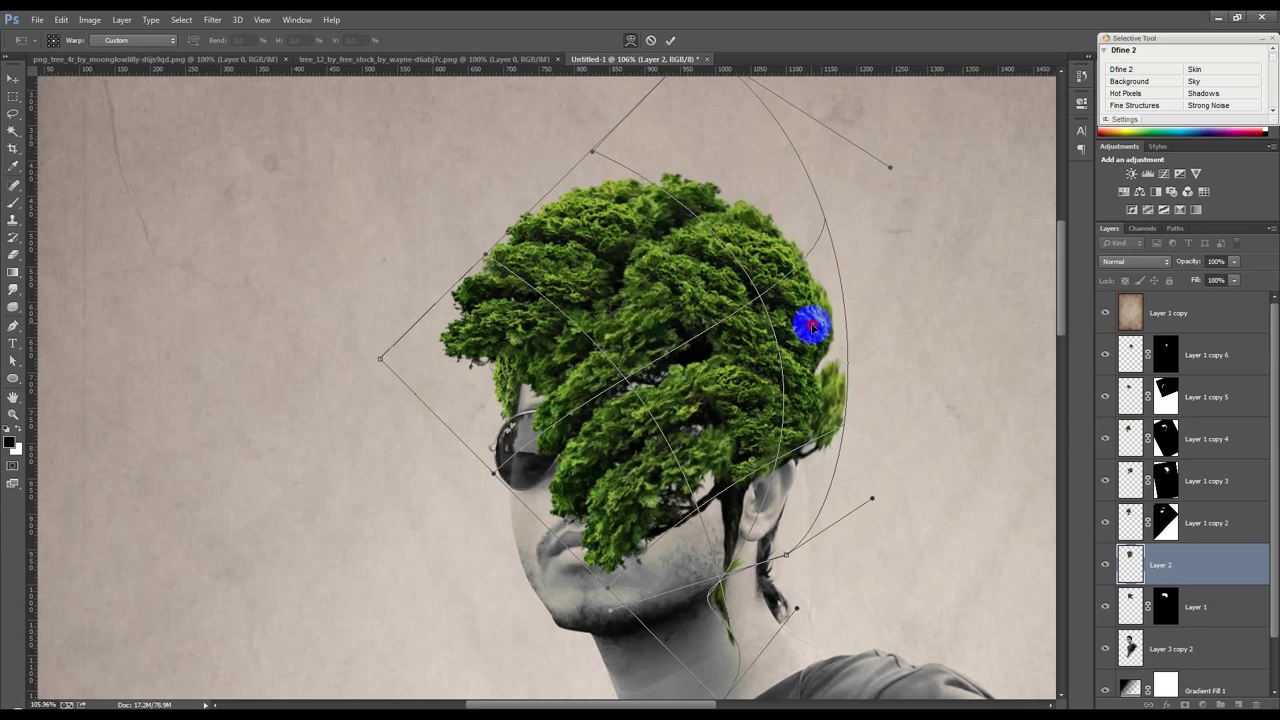
Rotate the warped tree back toward upright and commit the transformation.
right_click(855, 314)
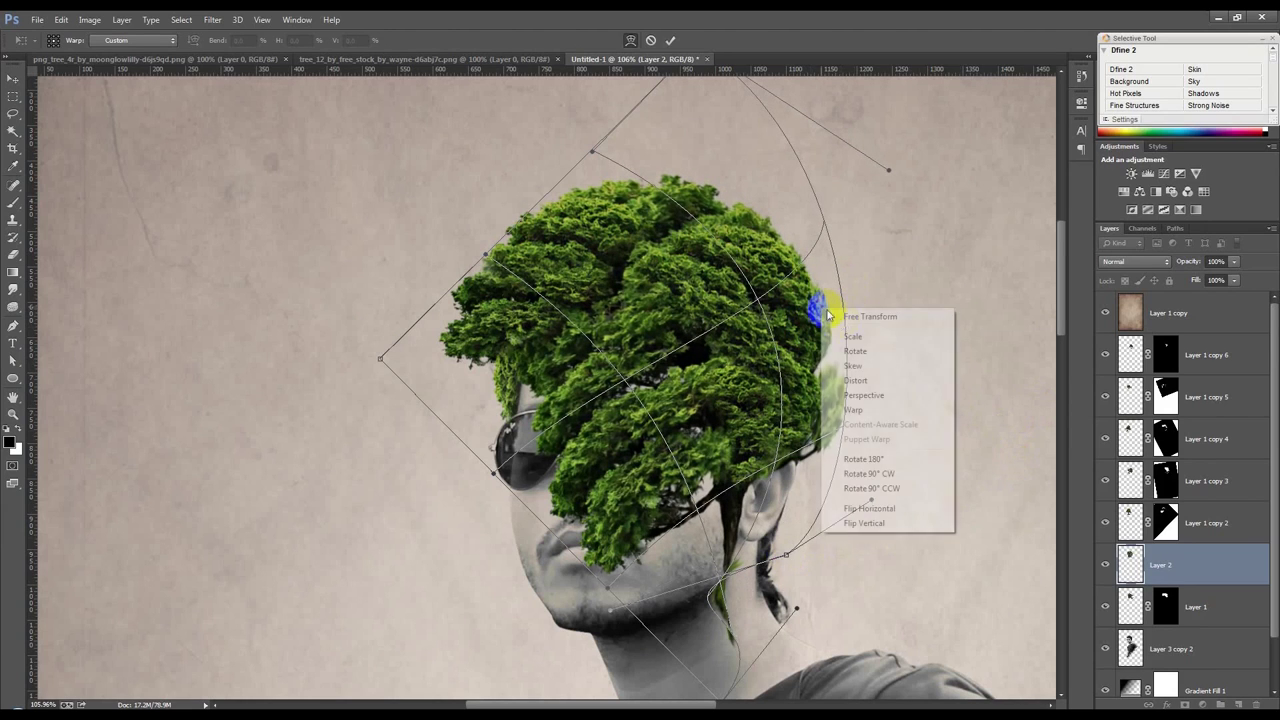
click(860, 318)
mouse_move(970, 231)
mouse_down()
mouse_move(972, 285)
mouse_move(940, 280)
mouse_up()
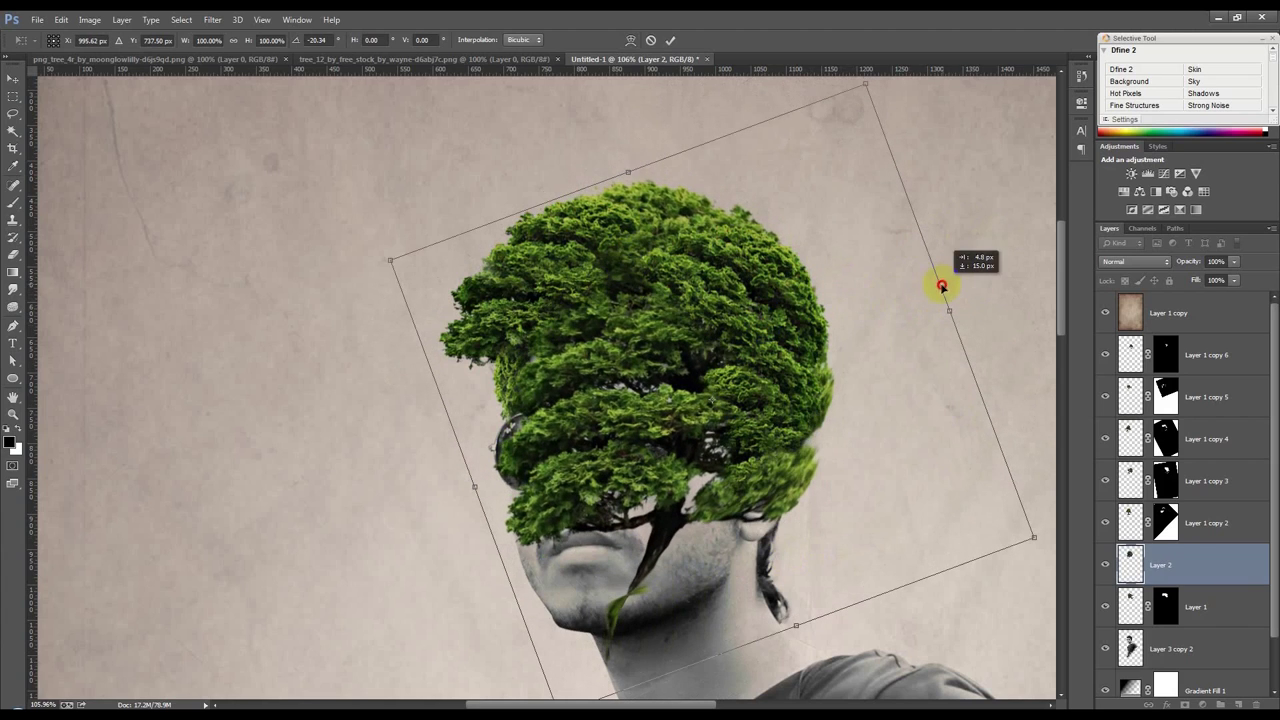
drag(940, 280, 895, 270)
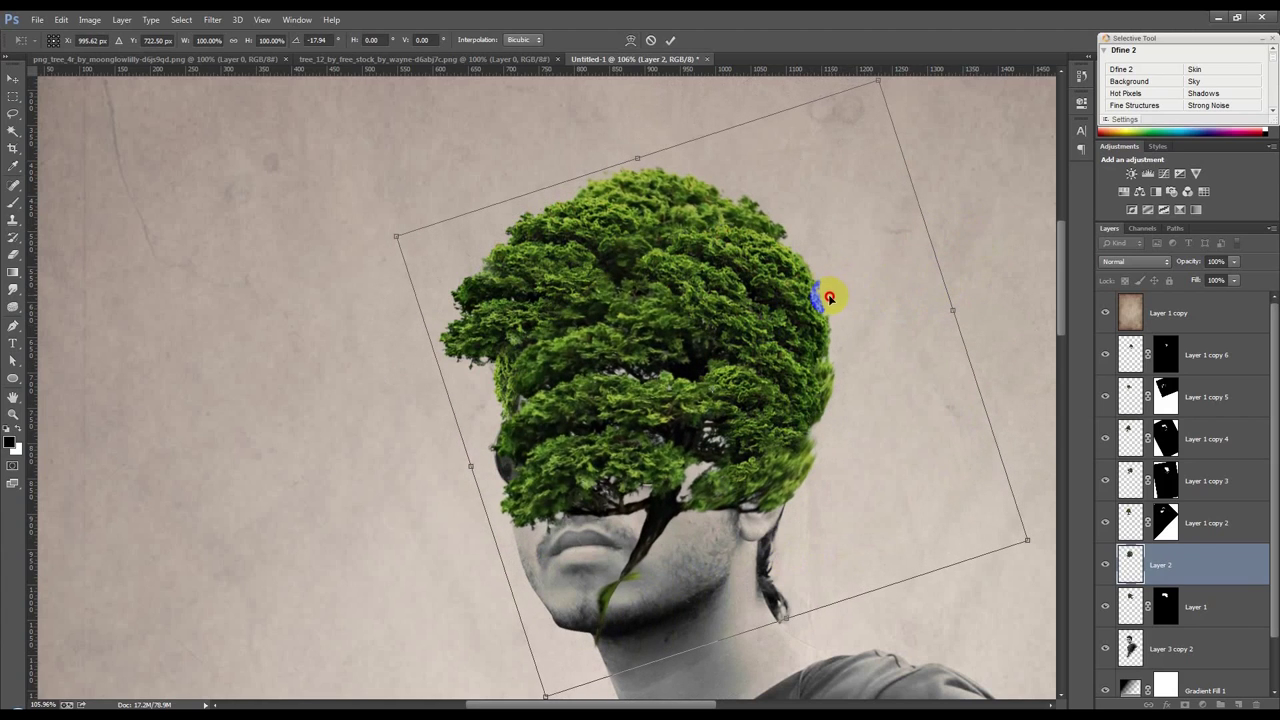
drag(828, 296, 829, 286)
drag(945, 235, 834, 285)
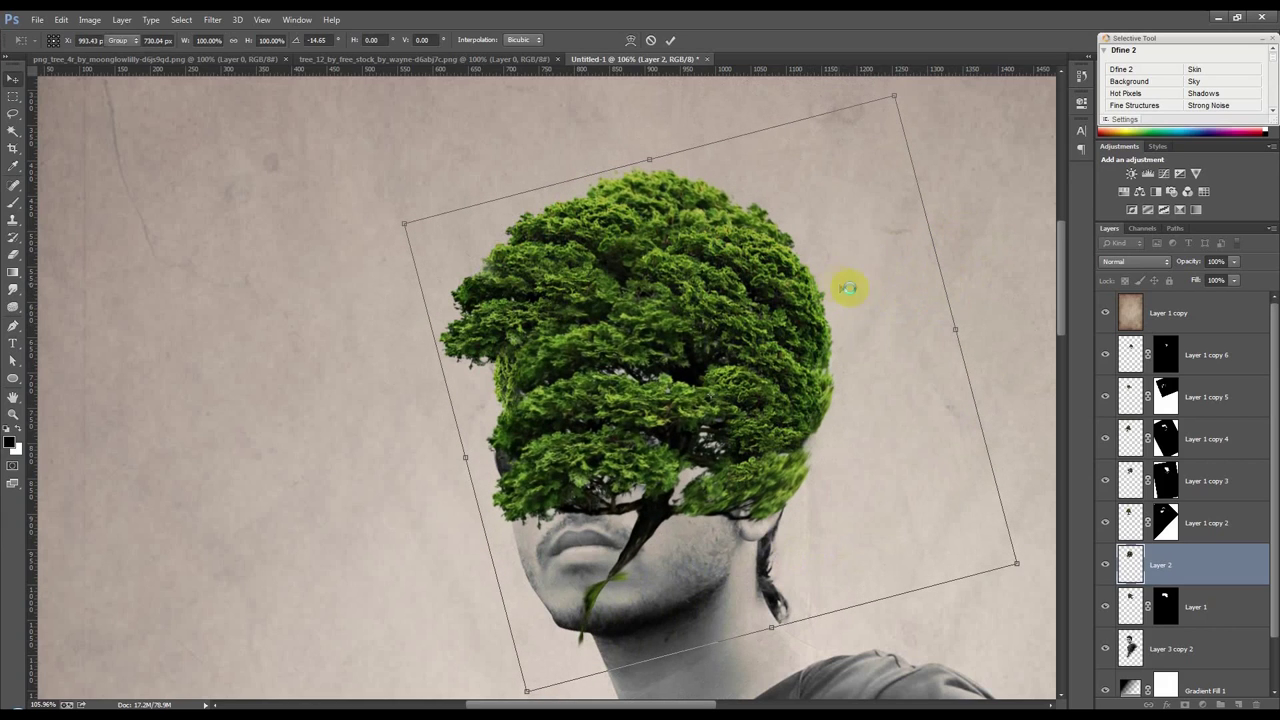
key(Return)
Add a layer mask to the tree and invert it black to hide the tree.
drag(1166, 601, 1172, 704)
click(1184, 704)
key(ctrl+i)
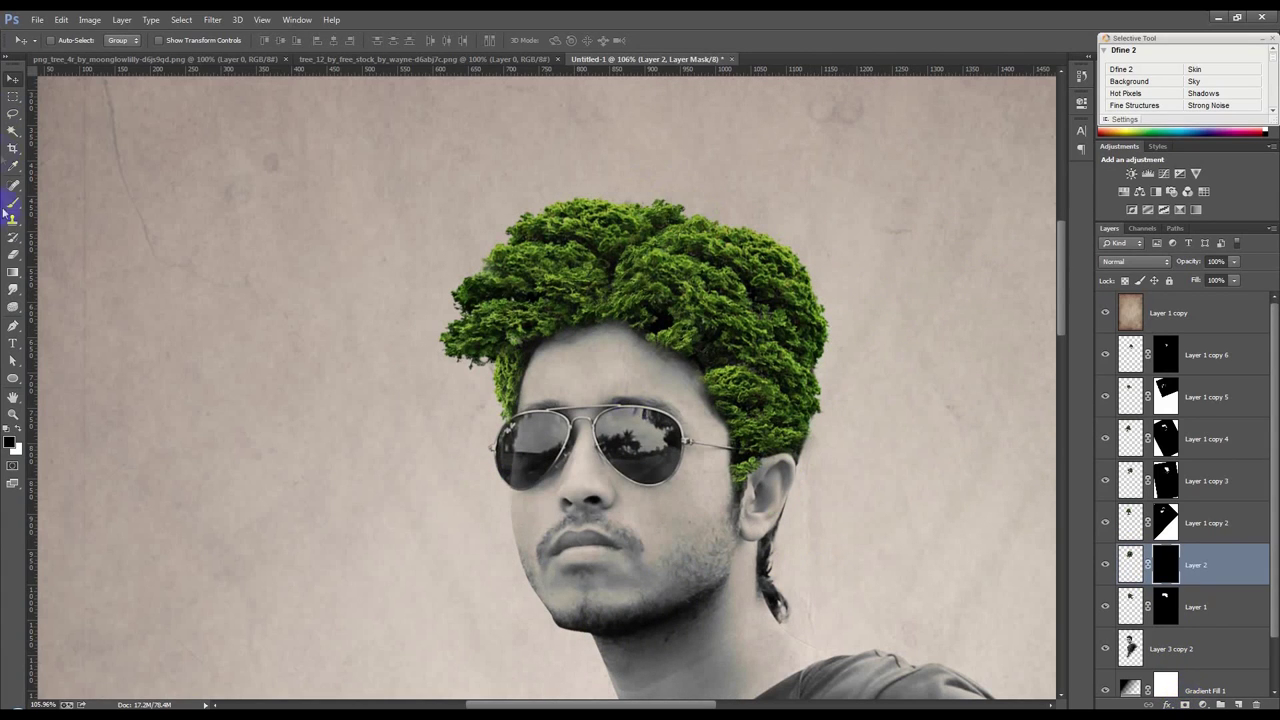
With a 150 px brush, paint white on Layer 2's mask to reveal foliage across the hair top.
click(13, 203)
scroll(700, 278, up, 2)
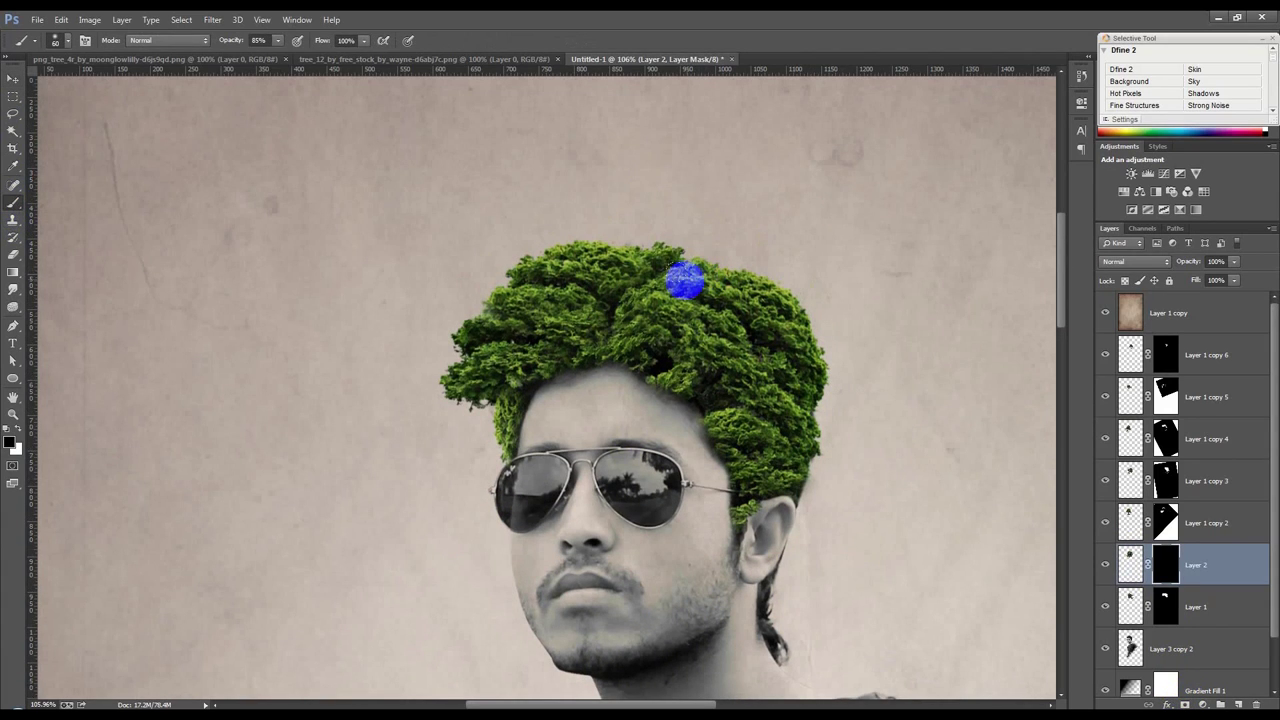
key(bracketright)
key(bracketright)
key(bracketright)
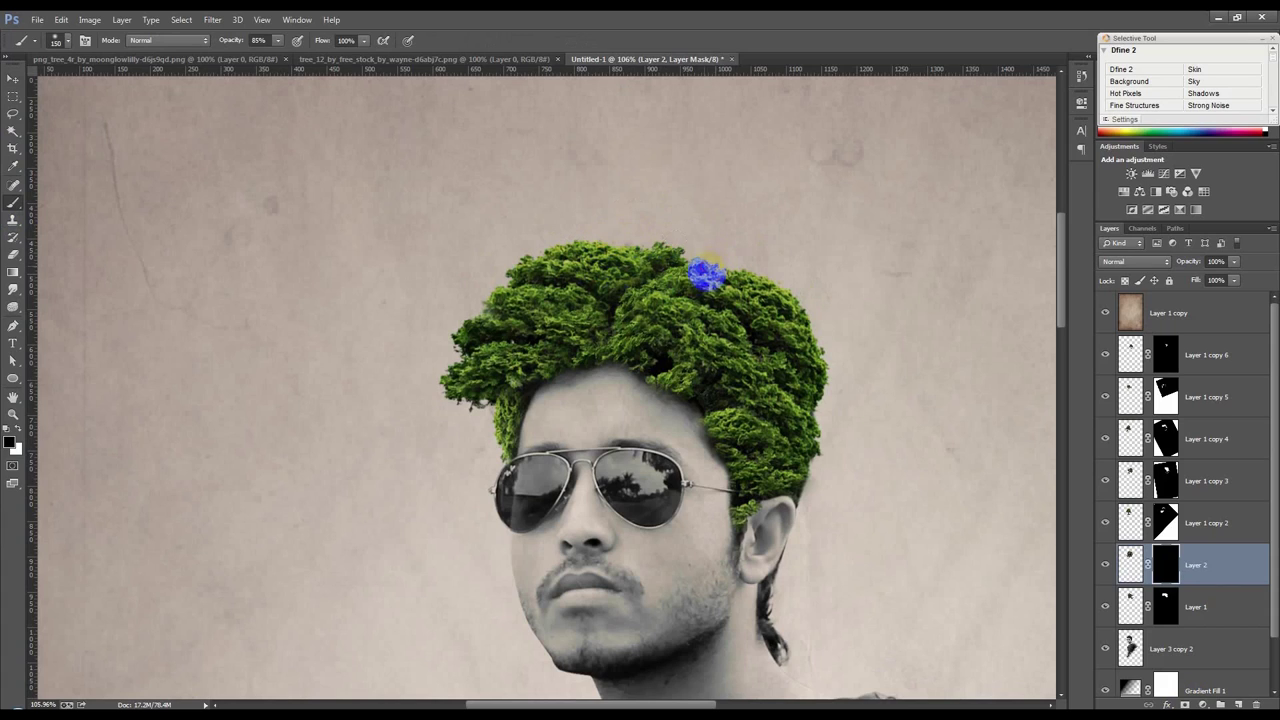
mouse_move(587, 283)
mouse_down()
mouse_move(763, 298)
mouse_move(691, 277)
mouse_move(612, 220)
mouse_up()
drag(752, 257, 779, 305)
drag(613, 237, 565, 263)
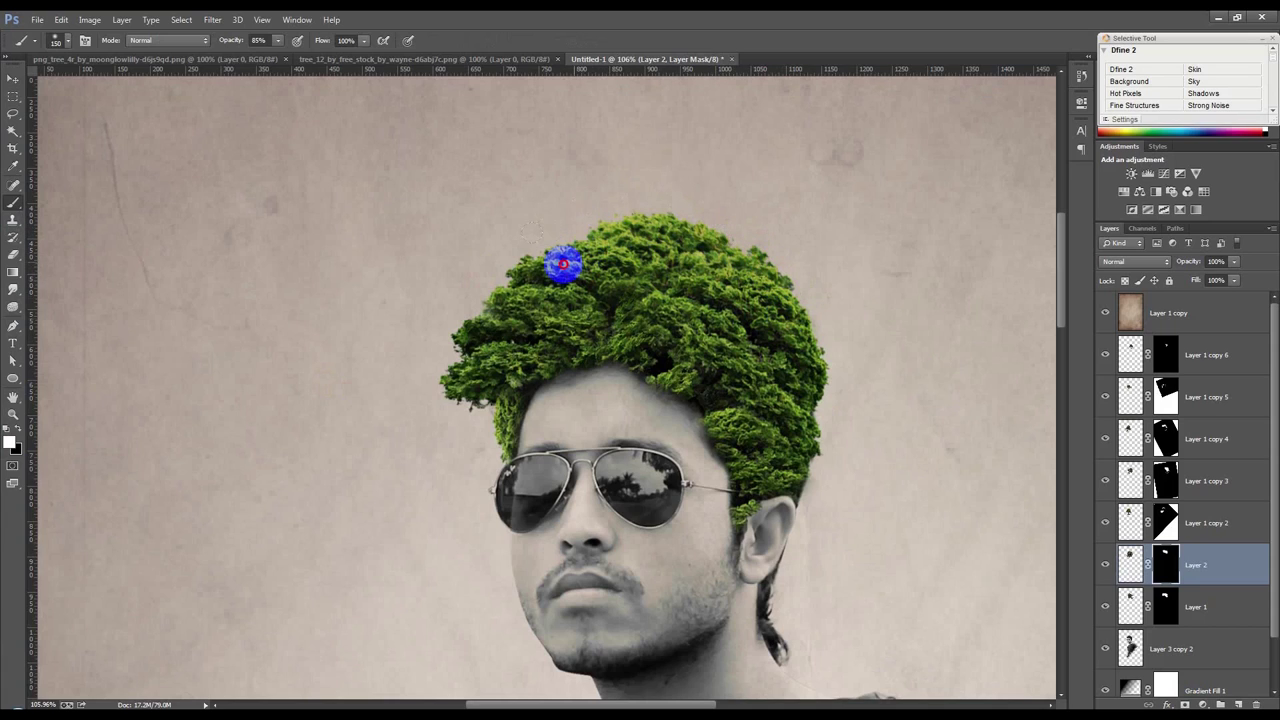
Switch to the Move tool and zoom around to review the fuller crown.
click(14, 79)
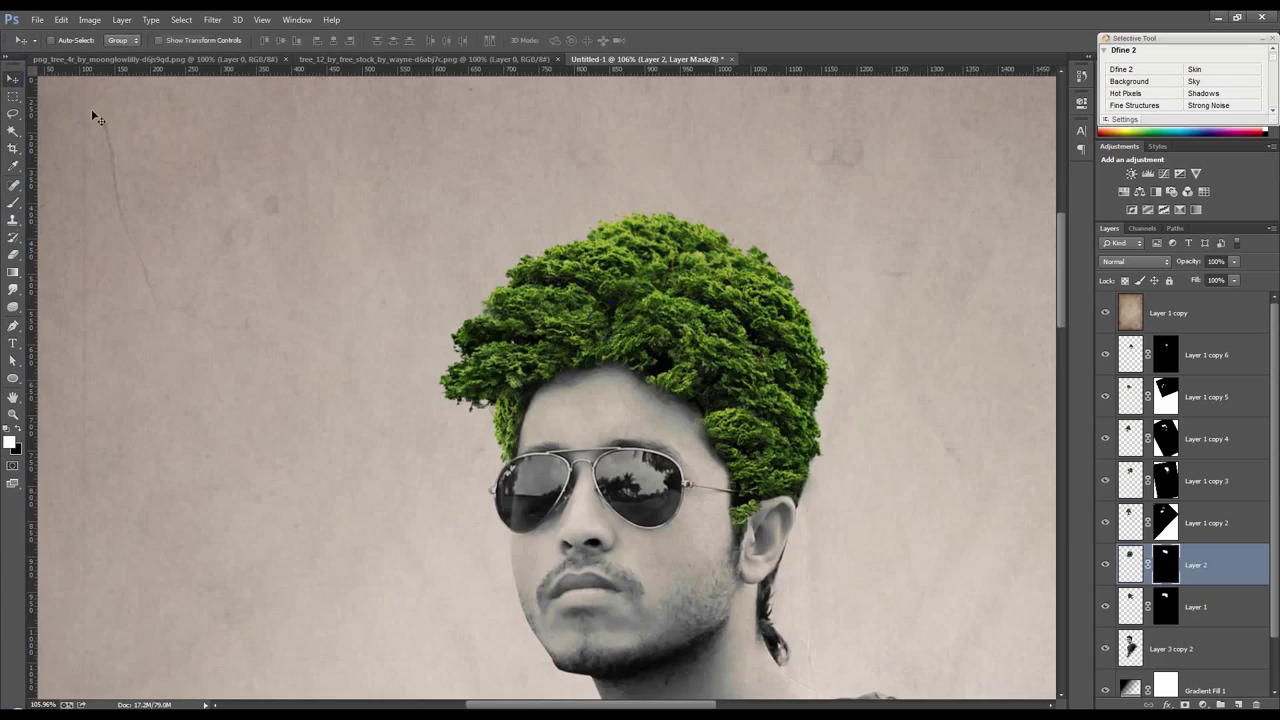
scroll(614, 337, down, 5)
scroll(529, 366, down, 1)
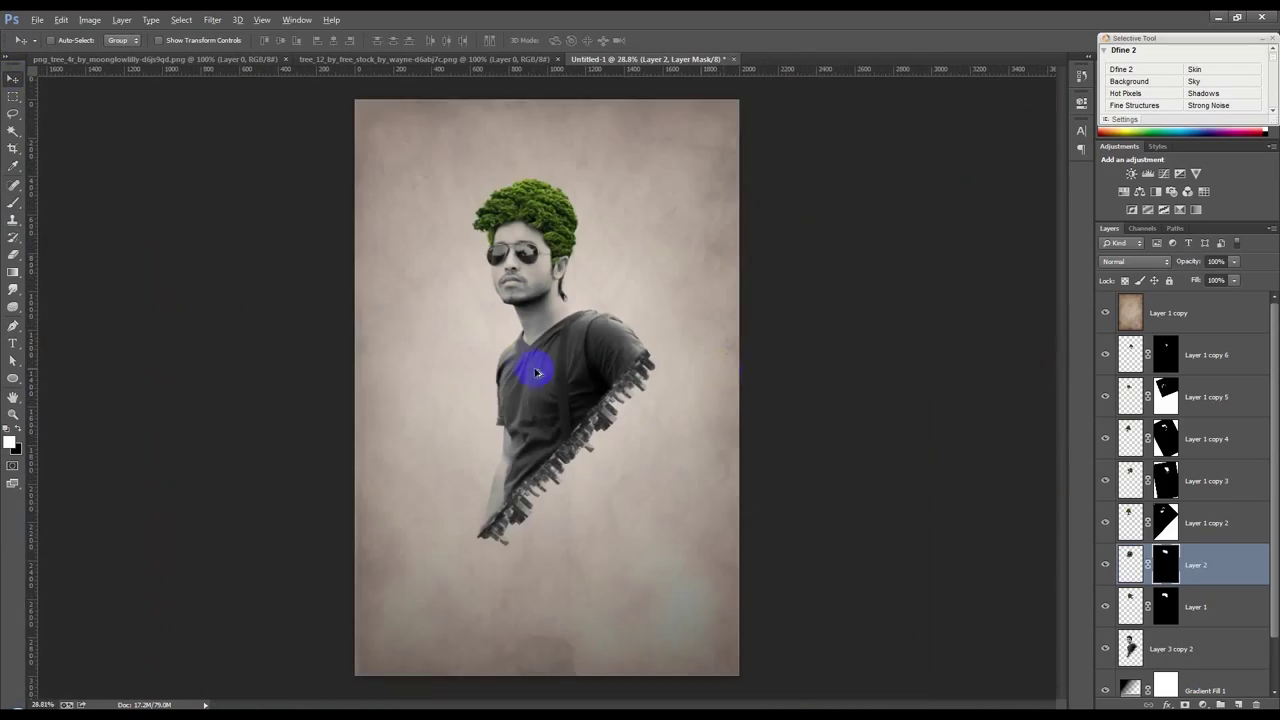
scroll(560, 330, up, 2)
scroll(623, 263, up, 2)
scroll(612, 425, up, 2)
scroll(612, 425, down, 3)
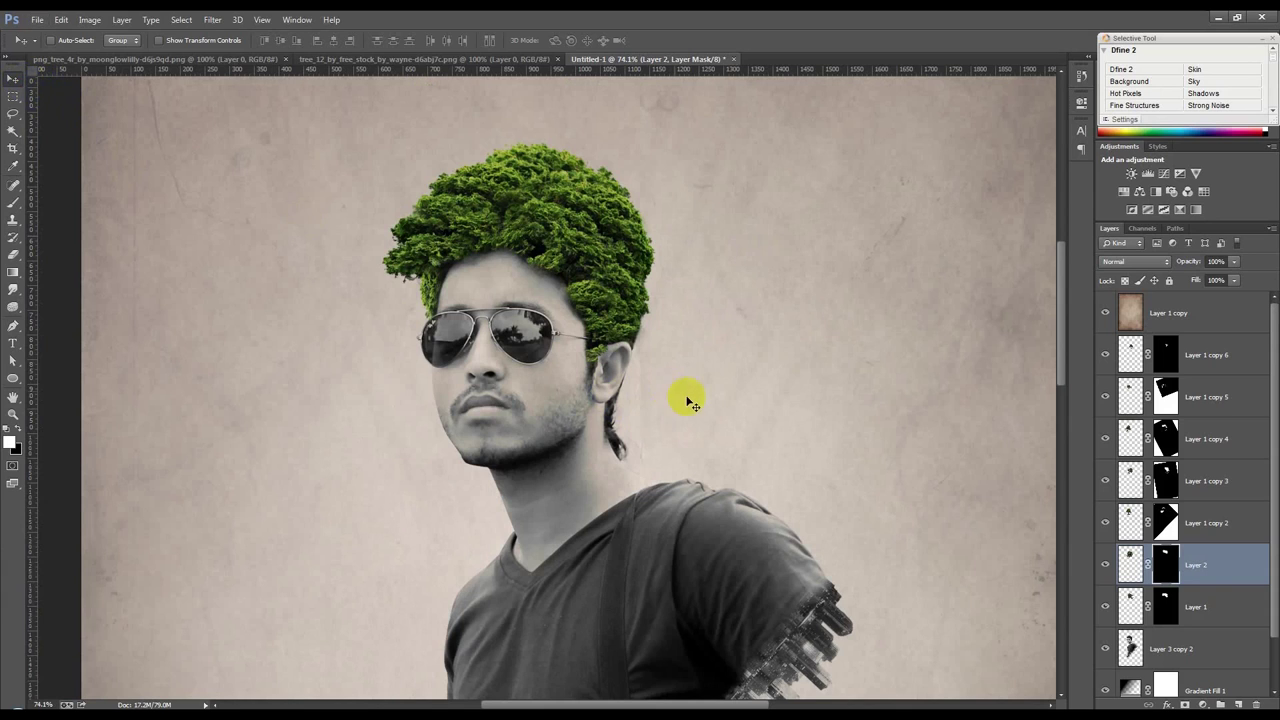
scroll(690, 404, down, 2)
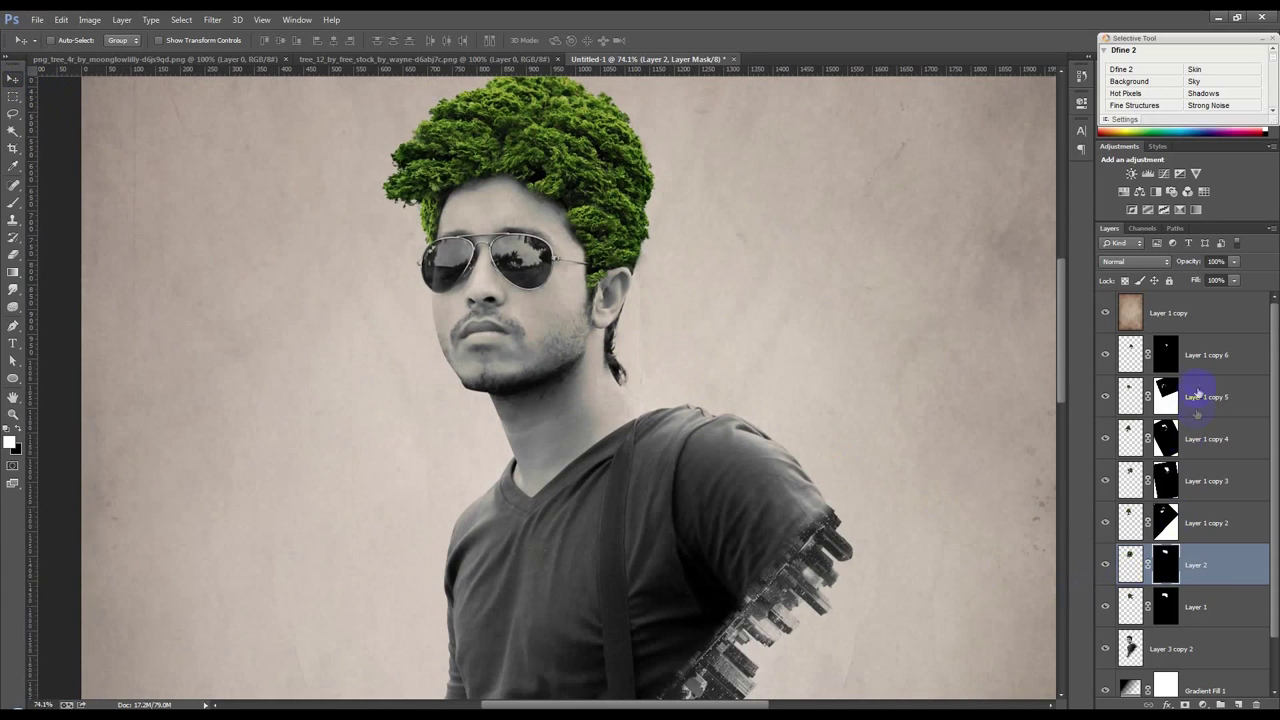
Move the Layer 1 copy 6 hair tuft toward the neck and disable Layer 1 copy 7's mask.
click(1198, 369)
drag(635, 250, 674, 395)
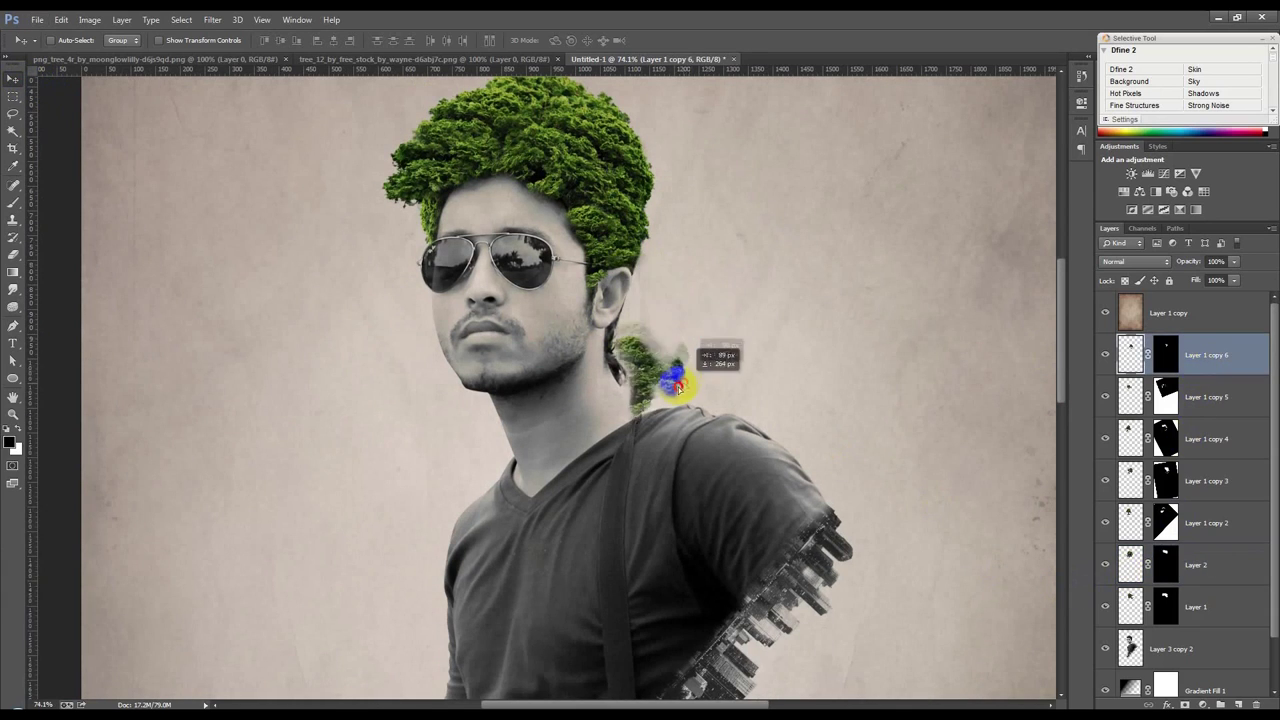
click(1166, 360)
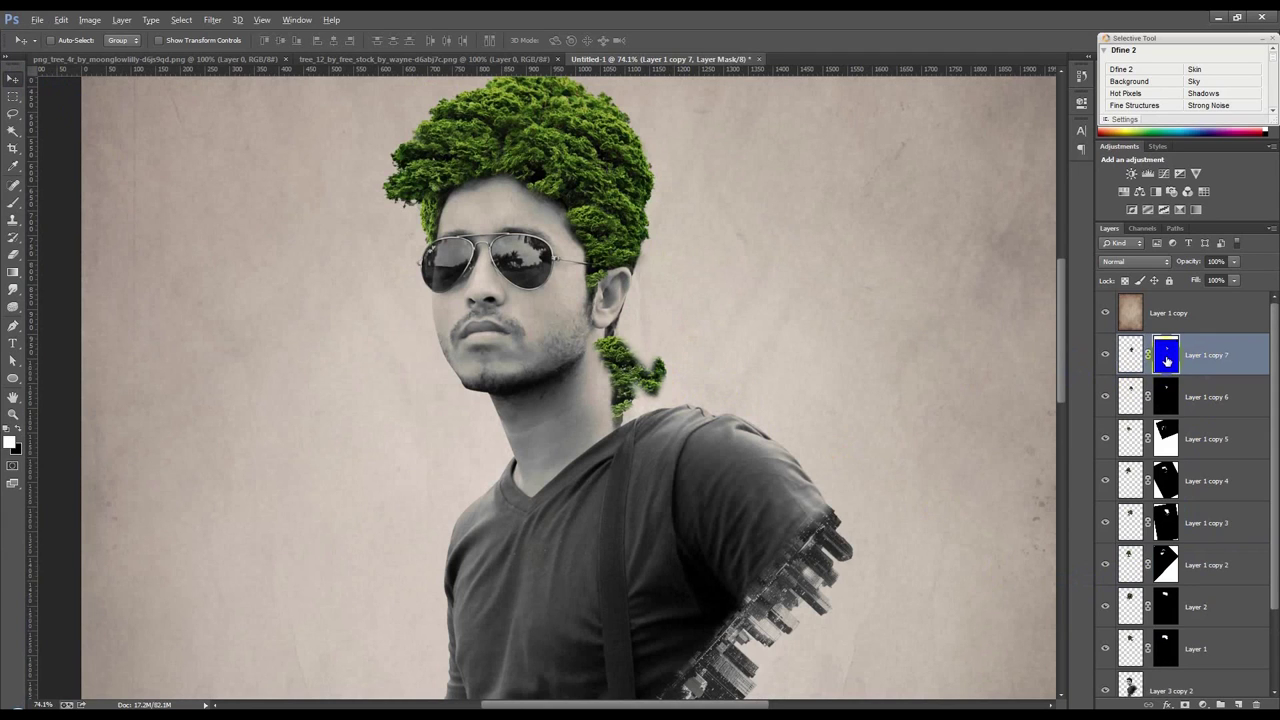
shift+click(1166, 360)
scroll(808, 397, up, 5)
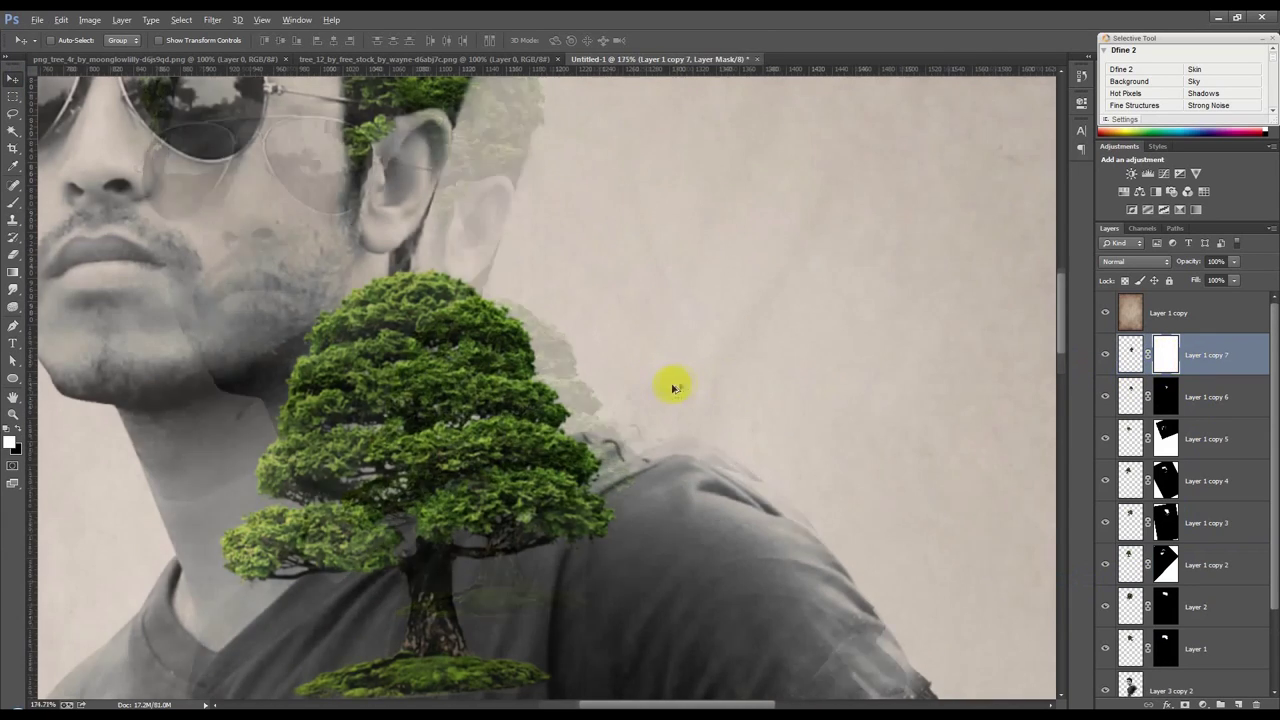
Transform the tree at 51% opacity, moving it up-left and rotating it to about 19.5°.
key(ctrl+t)
drag(714, 323, 835, 430)
drag(1190, 262, 1150, 263)
mouse_move(563, 458)
mouse_down()
mouse_move(515, 454)
mouse_move(530, 445)
mouse_move(470, 350)
mouse_up()
mouse_move(737, 528)
mouse_down()
mouse_move(665, 303)
mouse_move(643, 386)
mouse_up()
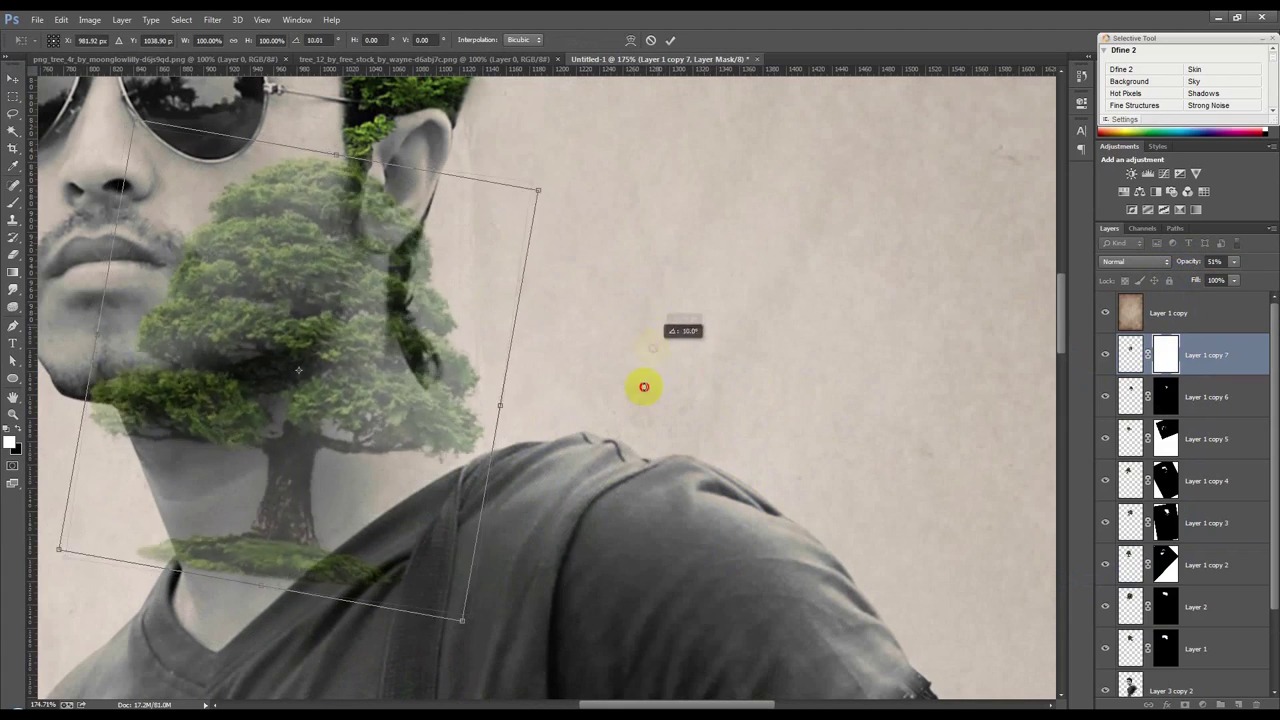
drag(351, 429, 380, 386)
Warp the tree's mesh to bend it along the jaw and ear.
right_click(415, 365)
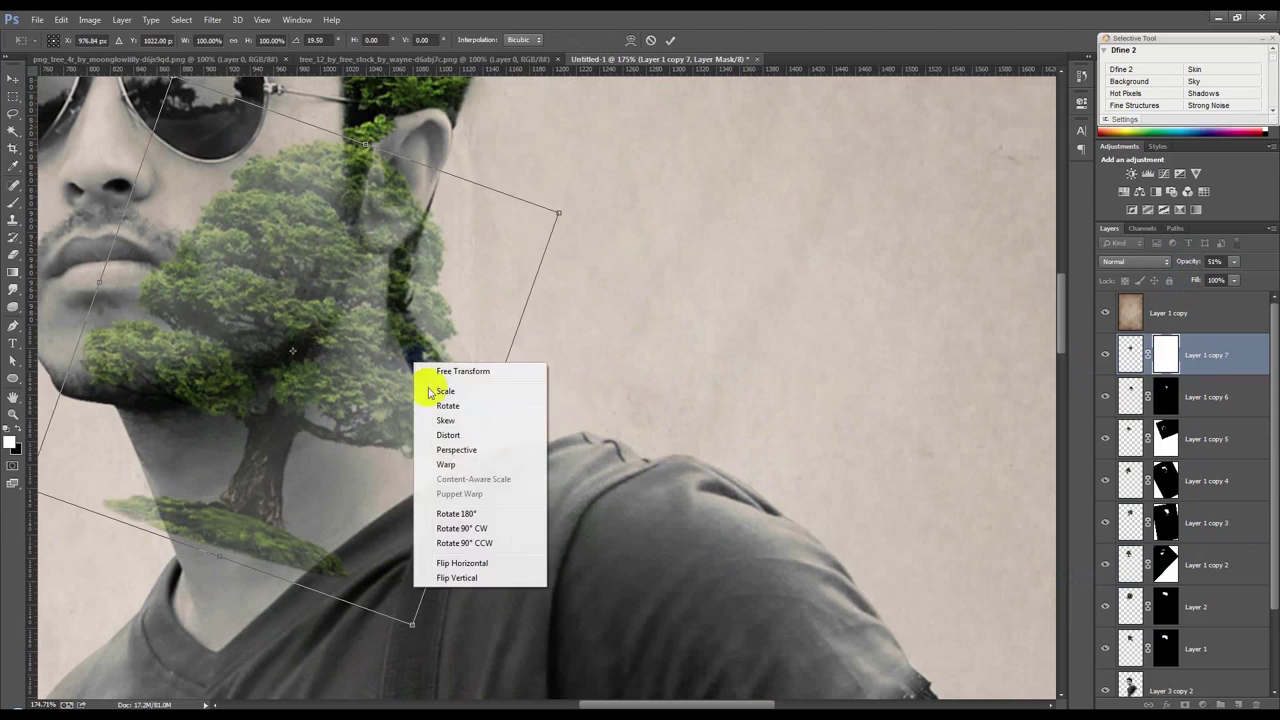
click(446, 464)
drag(449, 309, 430, 318)
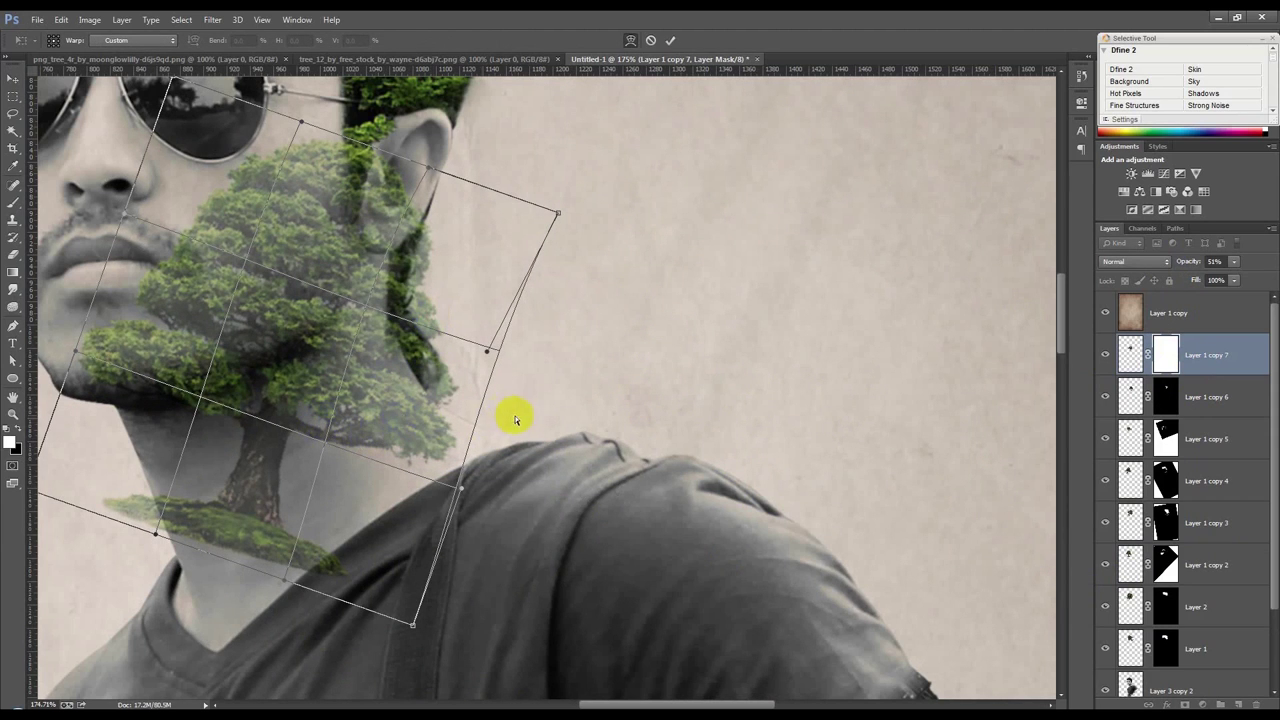
Rotate the tree to about 24.5°, shift it up 16 px, and commit the transform.
right_click(398, 236)
click(400, 238)
drag(400, 251, 428, 214)
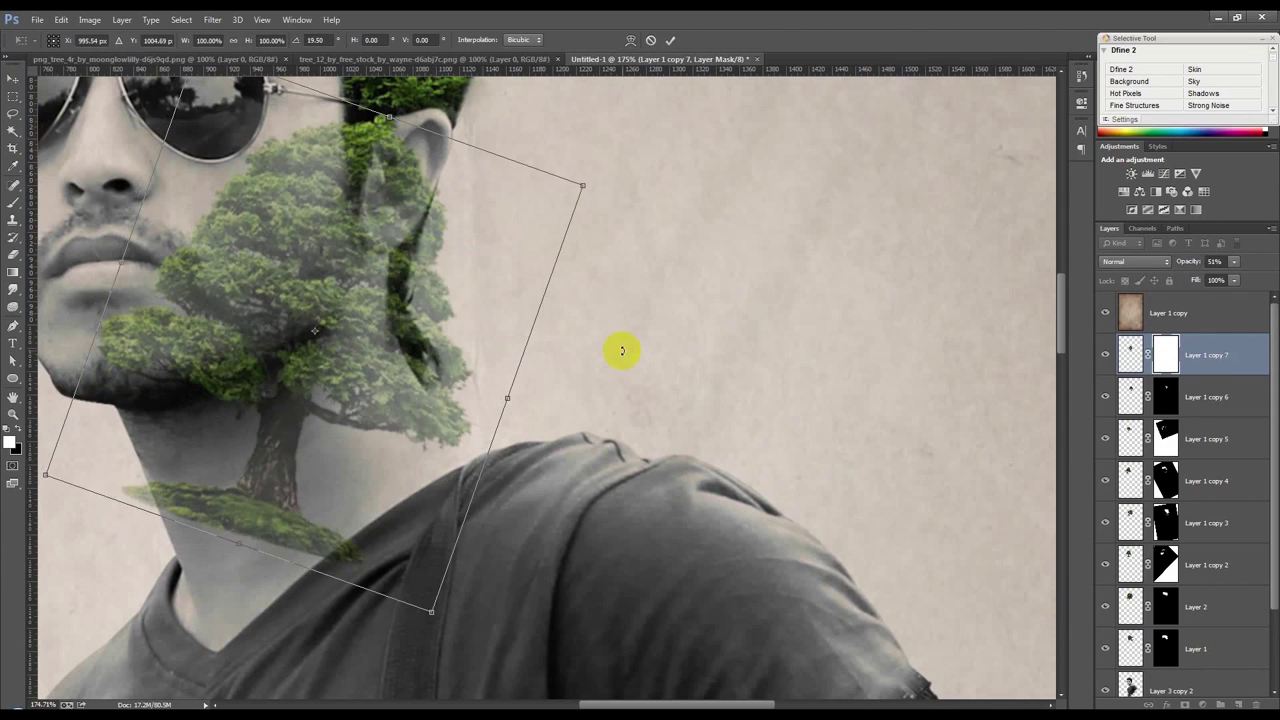
drag(620, 349, 613, 371)
drag(491, 349, 494, 331)
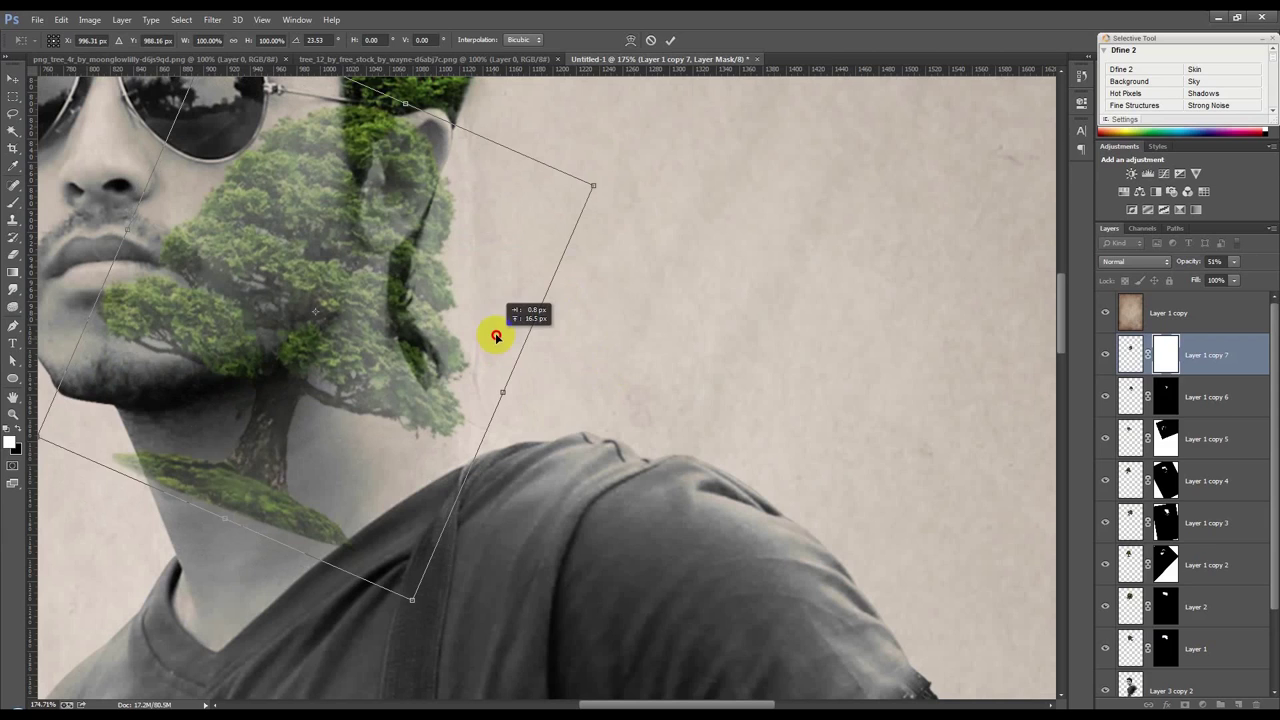
drag(611, 381, 610, 383)
double_click(611, 383)
Restore the tree layer to 100% opacity and fill its mask black to hide it.
click(1158, 347)
drag(1190, 262, 1240, 262)
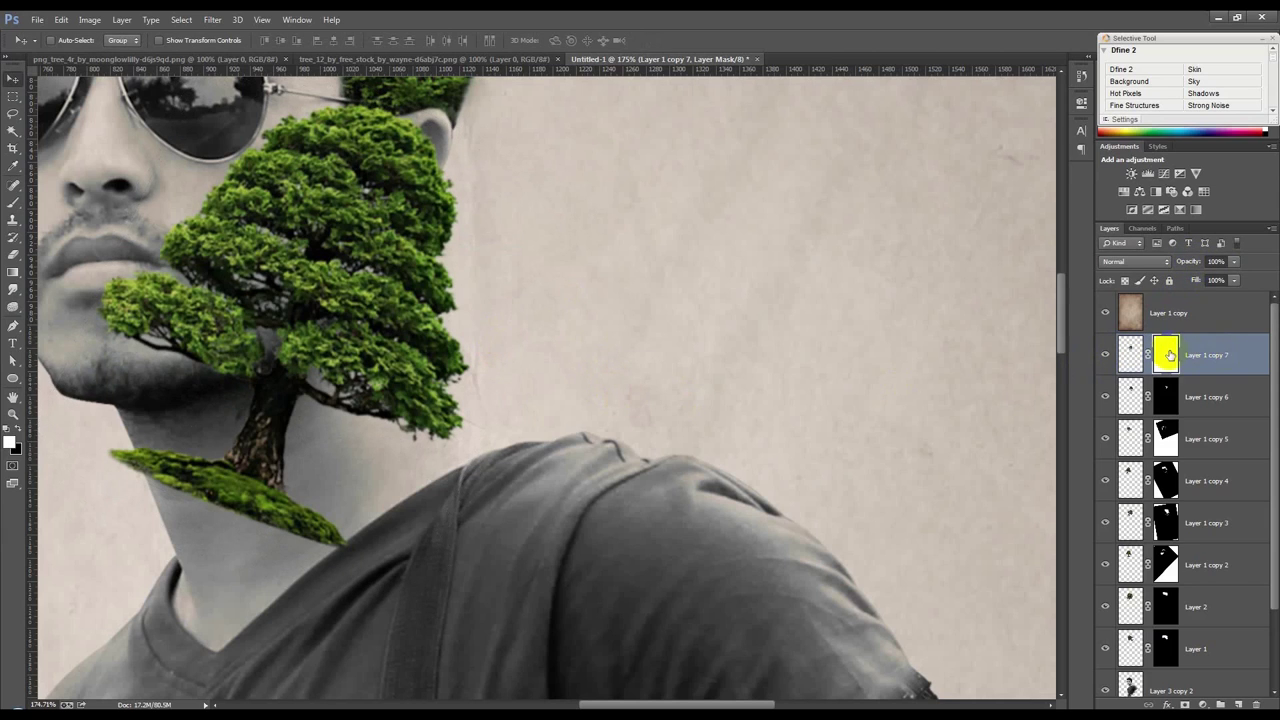
key(ctrl+i)
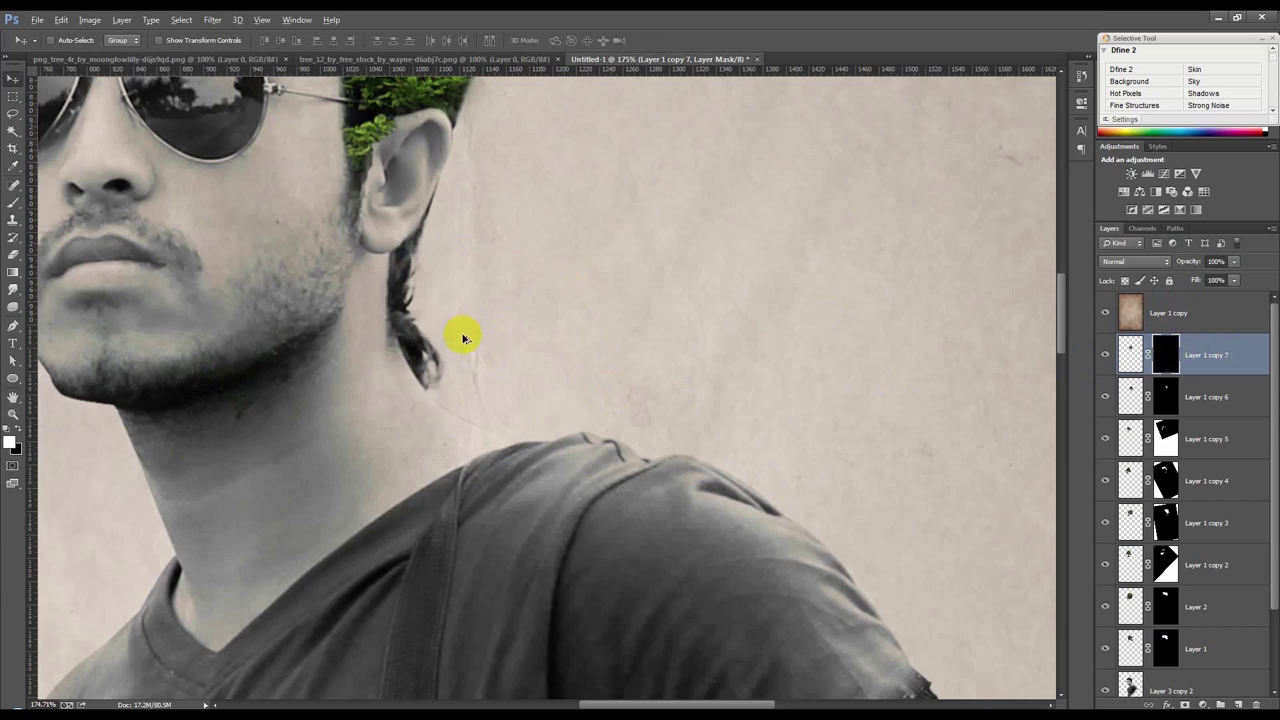
Paint white on the mask to reveal foliage below, beside and behind the ear.
scroll(457, 334, up, 3)
click(14, 203)
scroll(414, 323, up, 2)
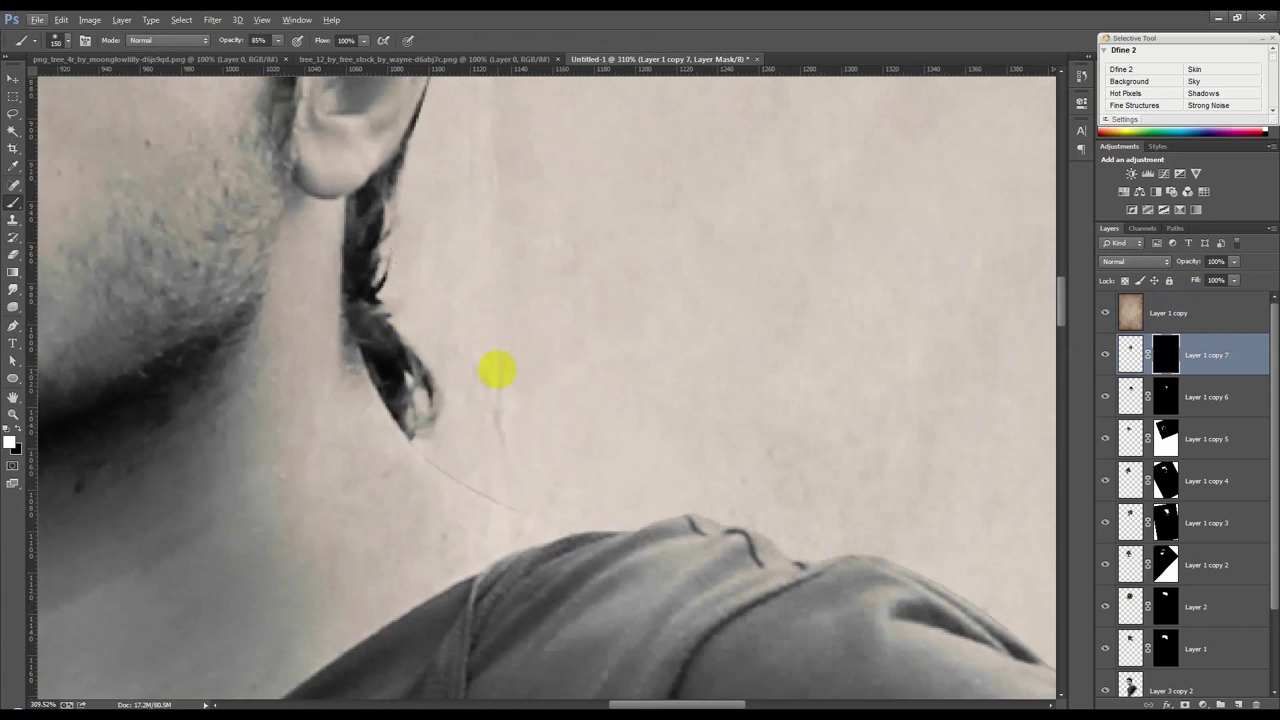
mouse_move(460, 392)
mouse_down()
mouse_move(437, 380)
mouse_move(443, 406)
mouse_move(420, 417)
mouse_move(374, 334)
mouse_move(366, 210)
mouse_move(424, 150)
mouse_move(434, 109)
mouse_move(440, 183)
mouse_move(420, 278)
mouse_move(371, 343)
mouse_move(430, 396)
mouse_move(462, 390)
mouse_up()
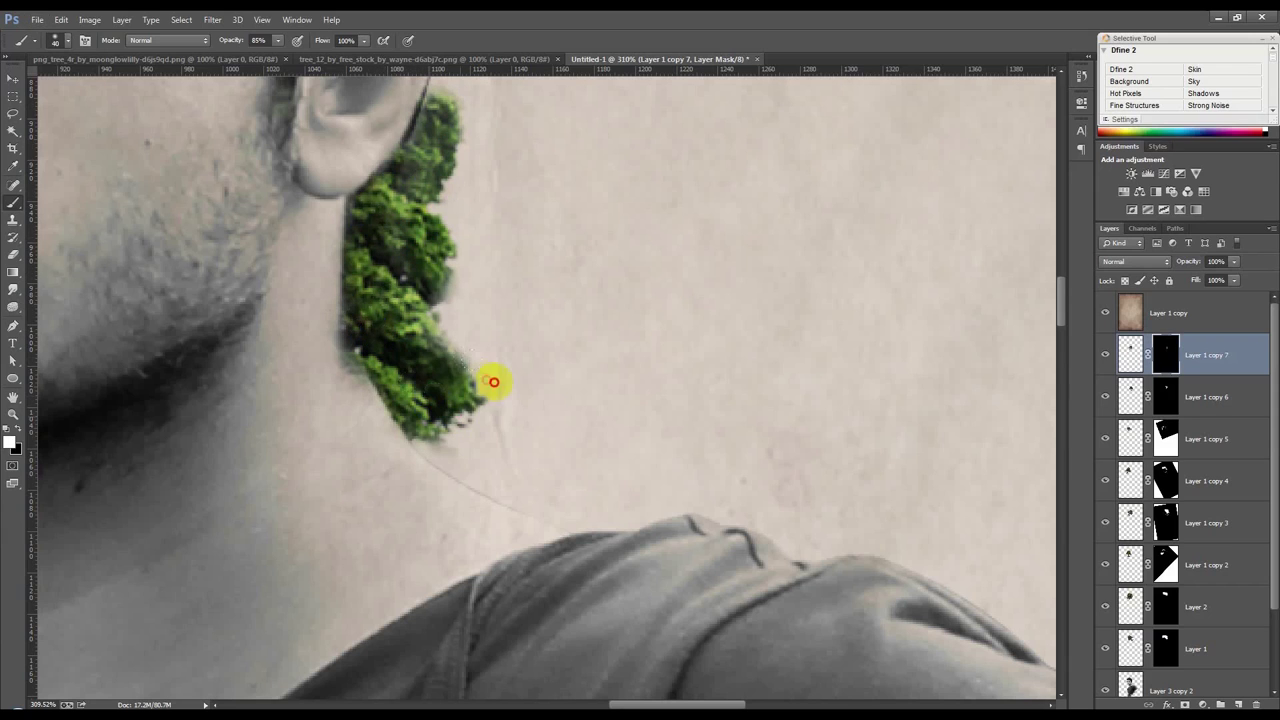
scroll(466, 220, up, 3)
scroll(470, 224, up, 1)
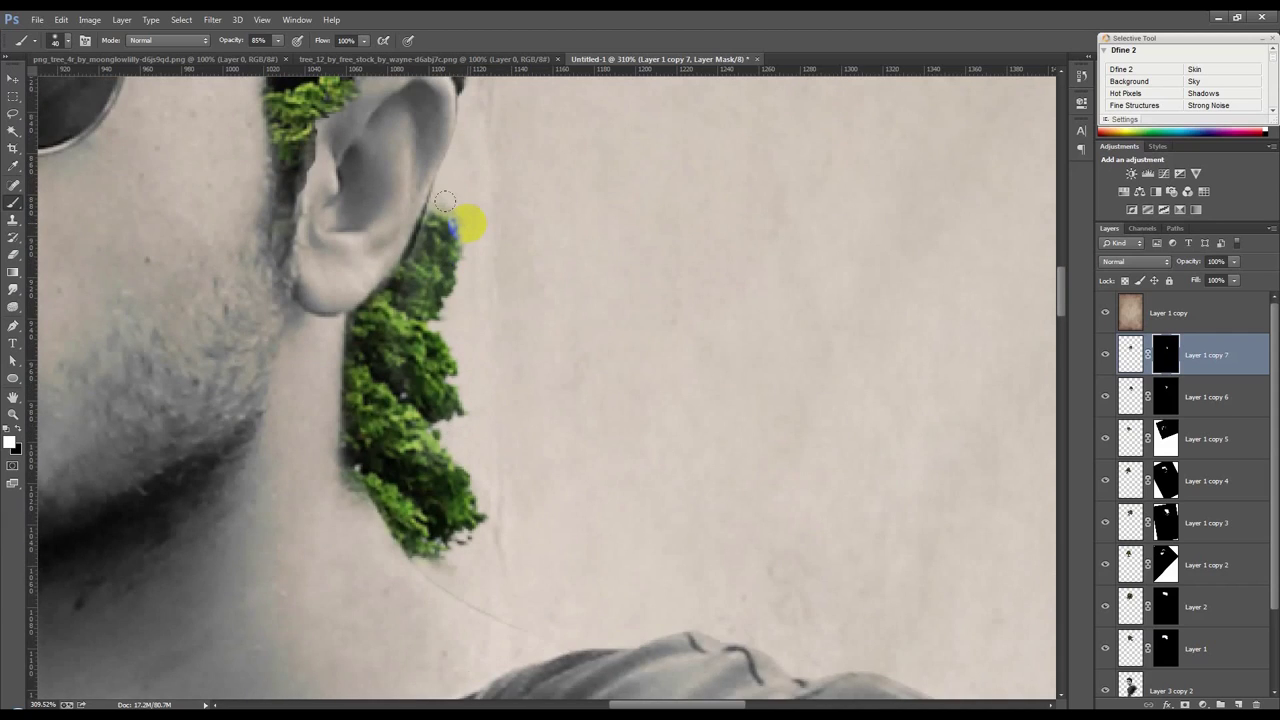
scroll(440, 250, up, 1)
drag(429, 266, 450, 219)
mouse_move(457, 266)
mouse_down()
mouse_move(427, 262)
mouse_move(363, 492)
mouse_move(408, 551)
mouse_move(366, 517)
mouse_move(423, 429)
mouse_up()
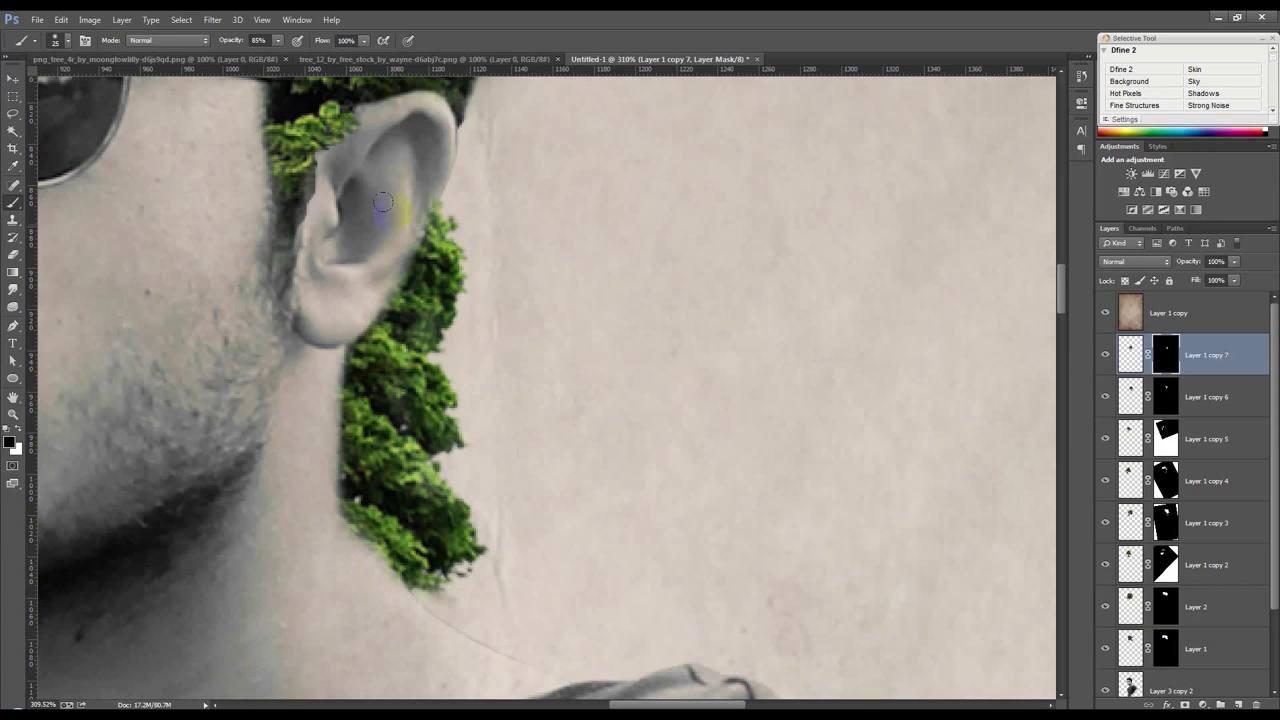
drag(396, 231, 382, 267)
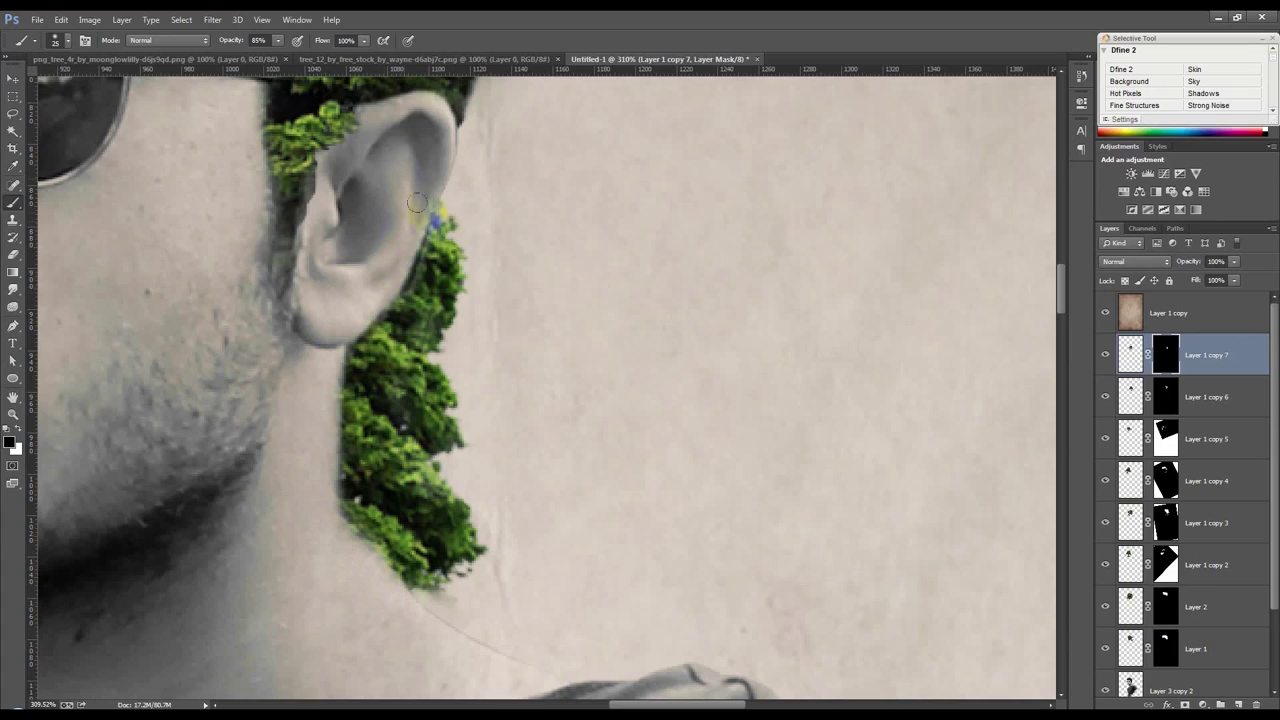
Zoom in on the neck and soften and thicken the foliage beside the ear toward the jaw.
scroll(409, 185, down, 3)
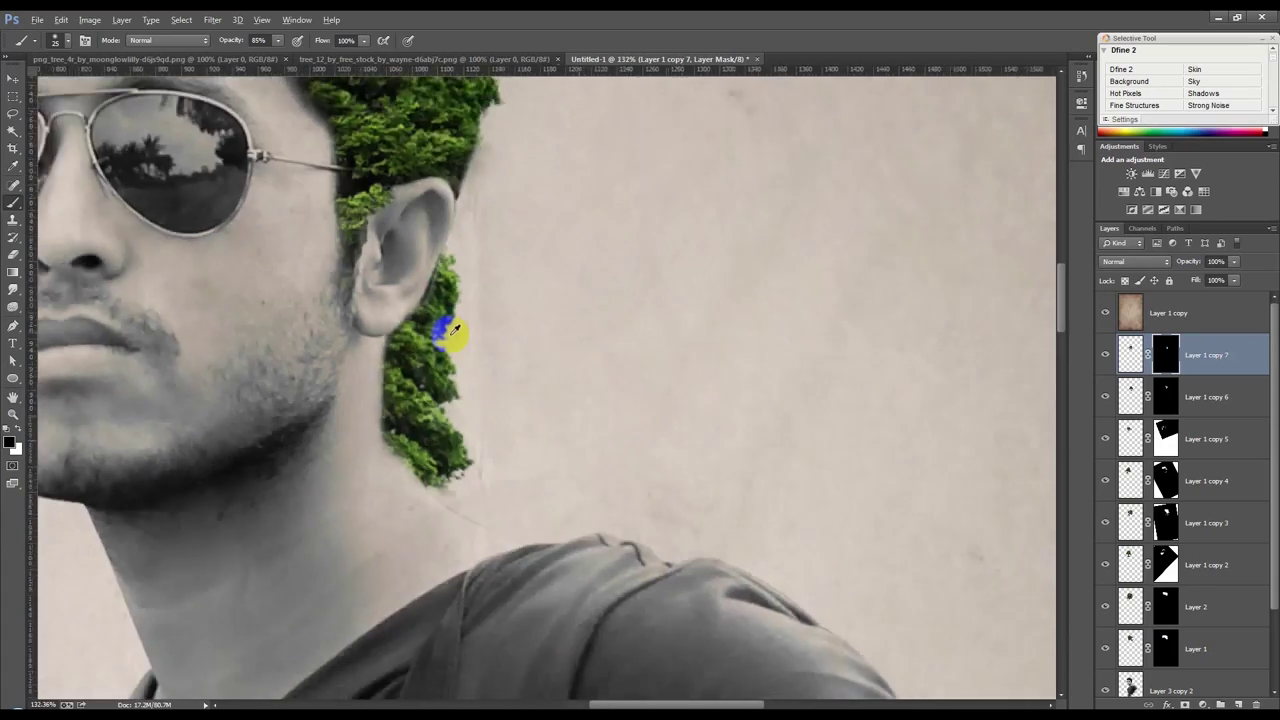
scroll(443, 371, down, 1)
scroll(343, 423, down, 1)
scroll(400, 410, up, 3)
scroll(490, 400, up, 2)
click(557, 364)
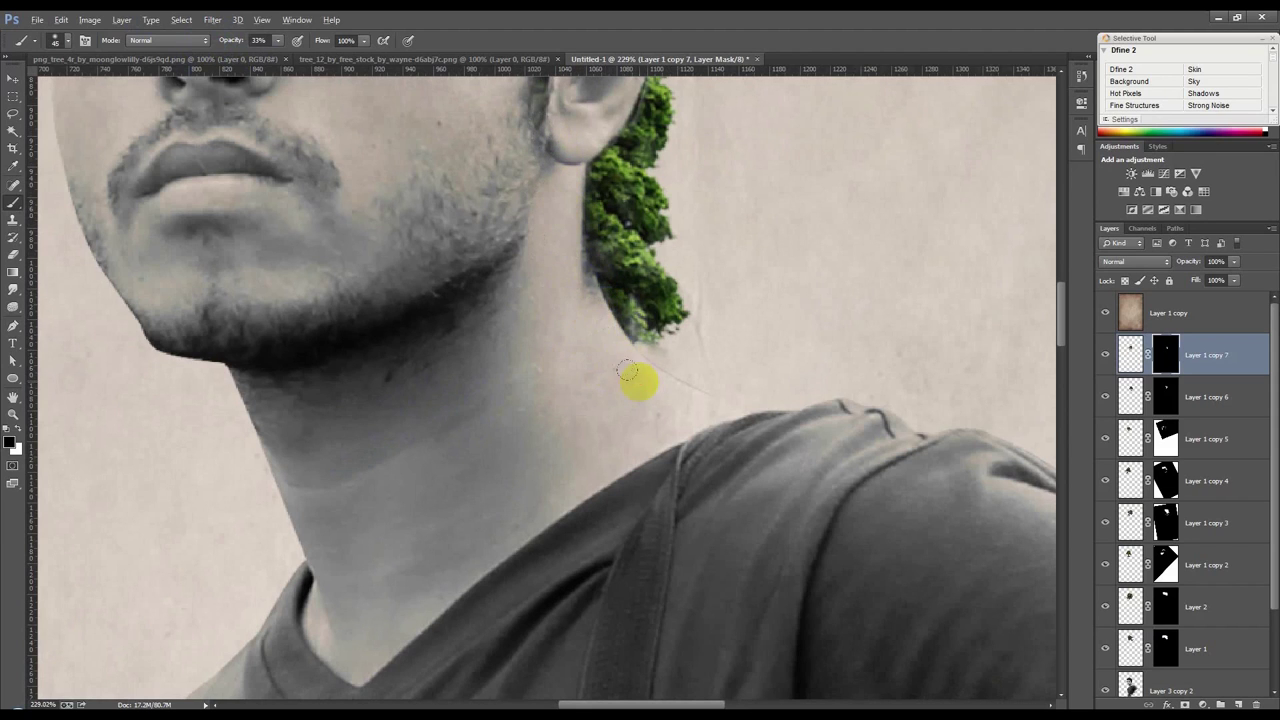
scroll(630, 375, down, 3)
scroll(630, 375, down, 2)
scroll(650, 372, up, 3)
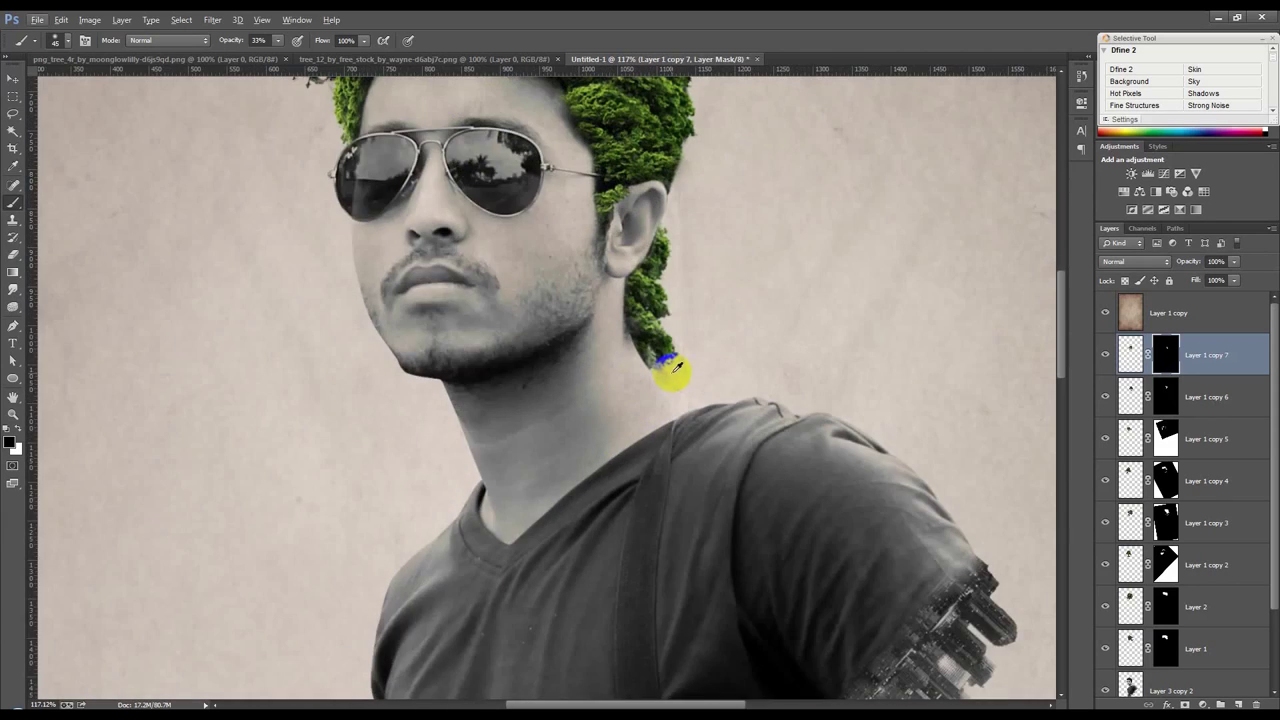
scroll(672, 368, up, 3)
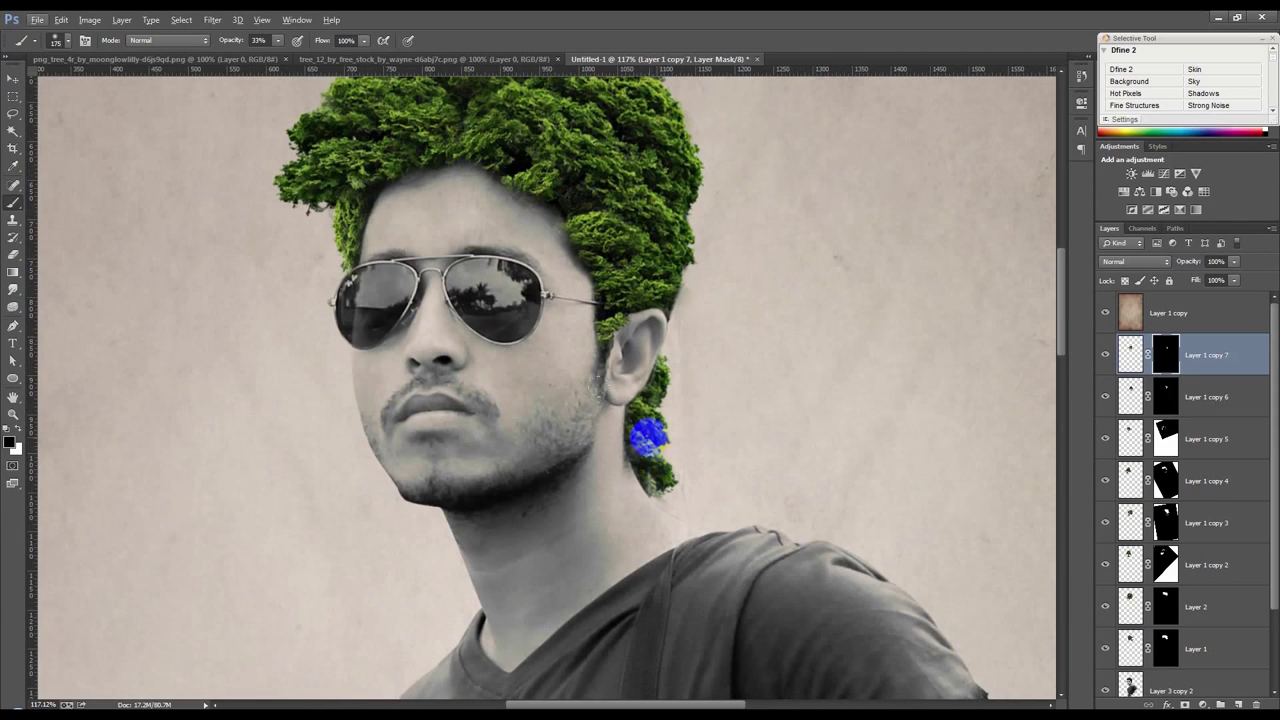
drag(645, 425, 652, 448)
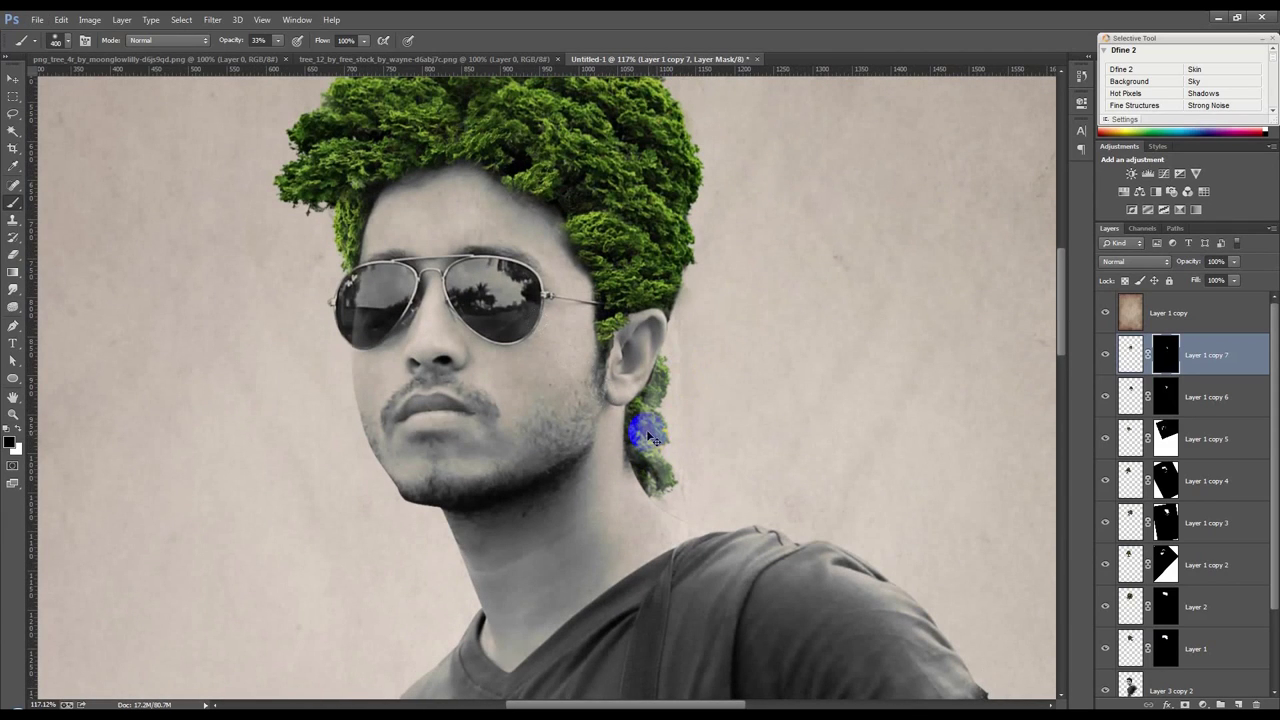
drag(645, 435, 580, 452)
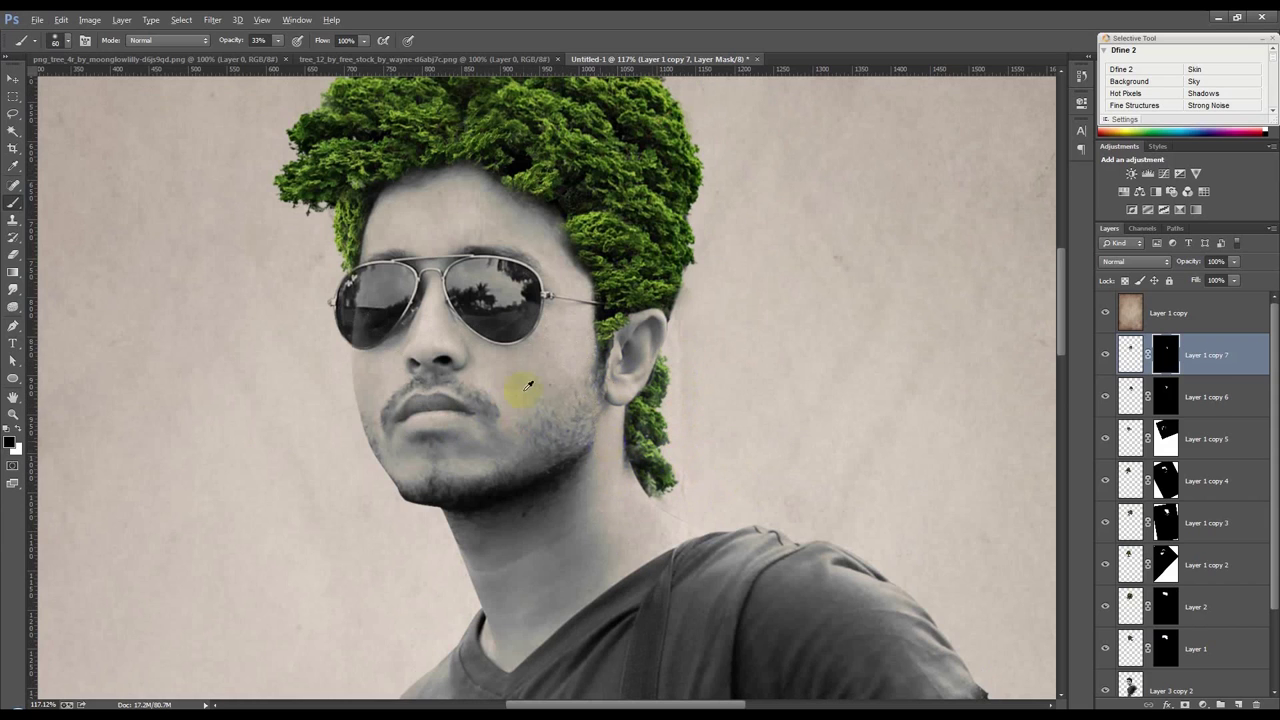
Zoom out to review, then bring up the tree_12 document with two bare trees.
scroll(484, 354, down, 3)
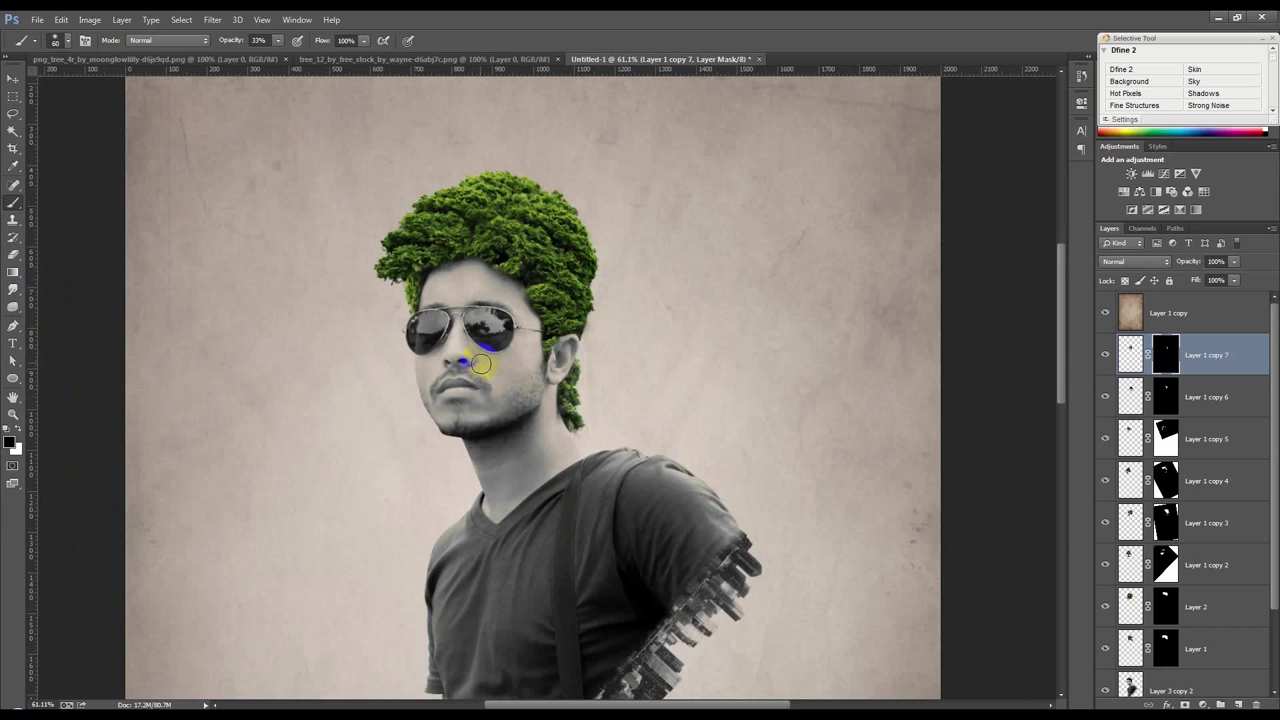
scroll(481, 364, down, 3)
scroll(490, 368, up, 2)
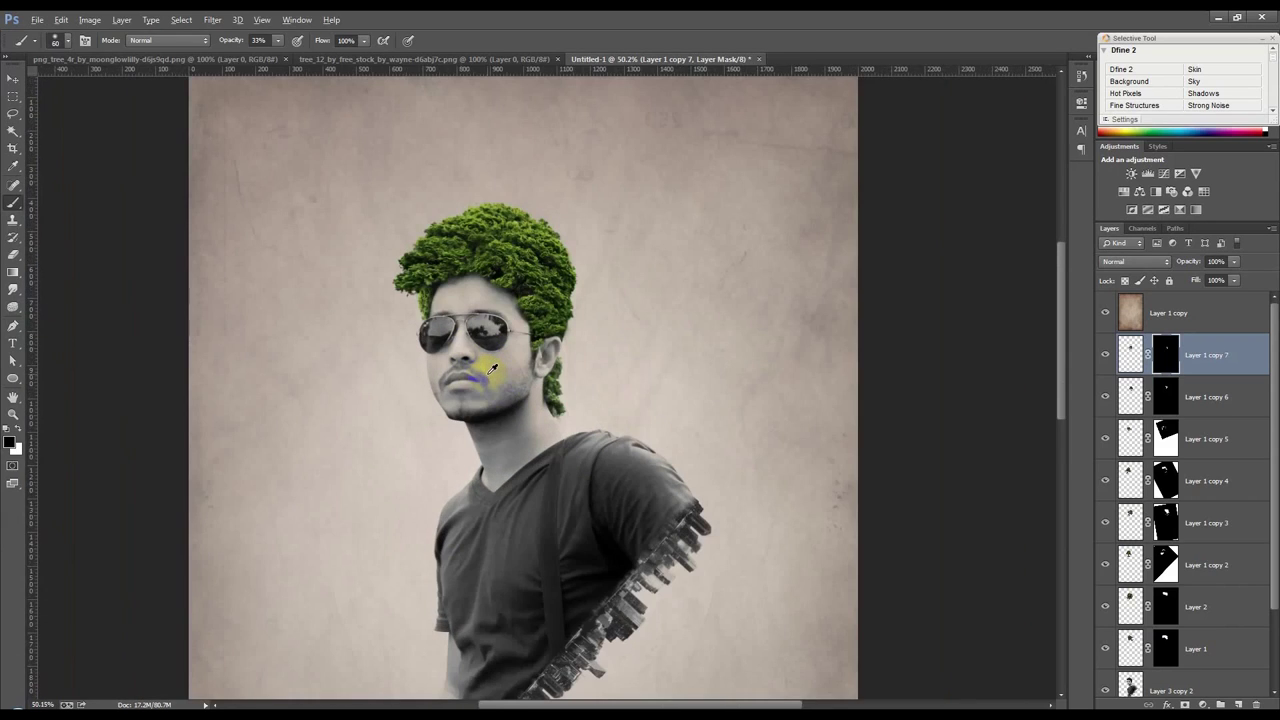
scroll(533, 397, down, 1)
scroll(500, 271, up, 1)
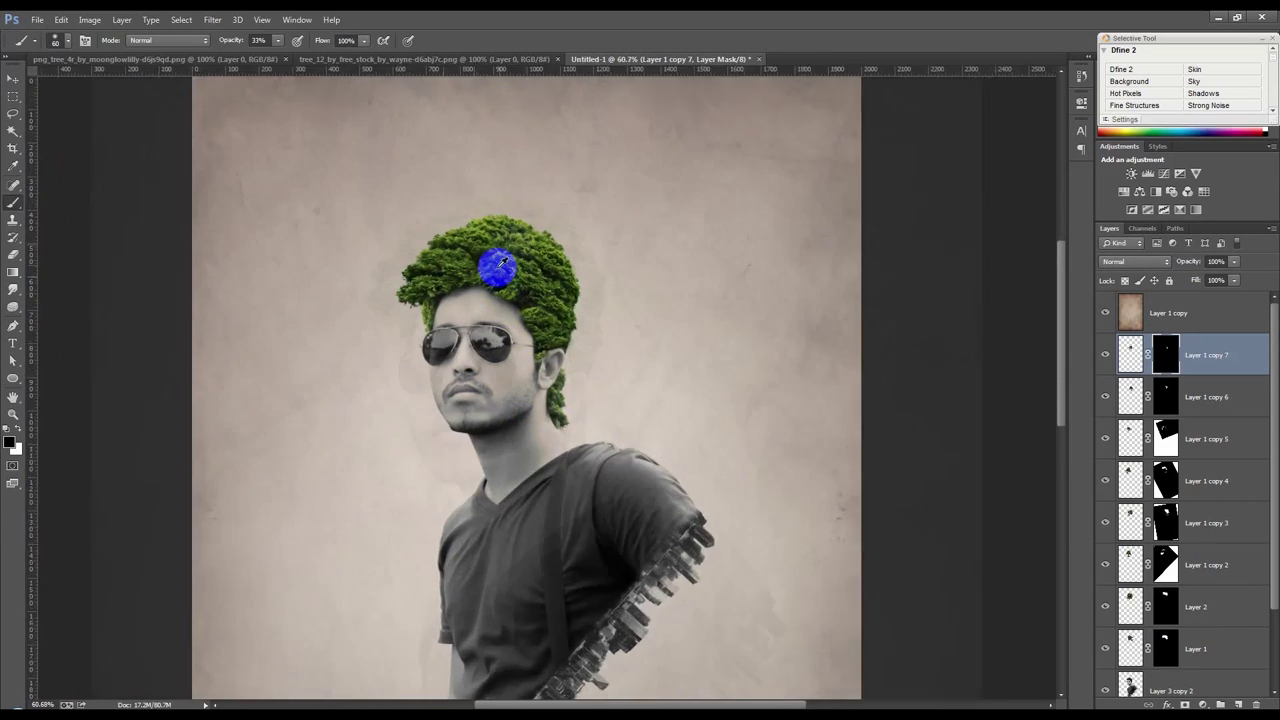
scroll(500, 271, up, 2)
click(345, 60)
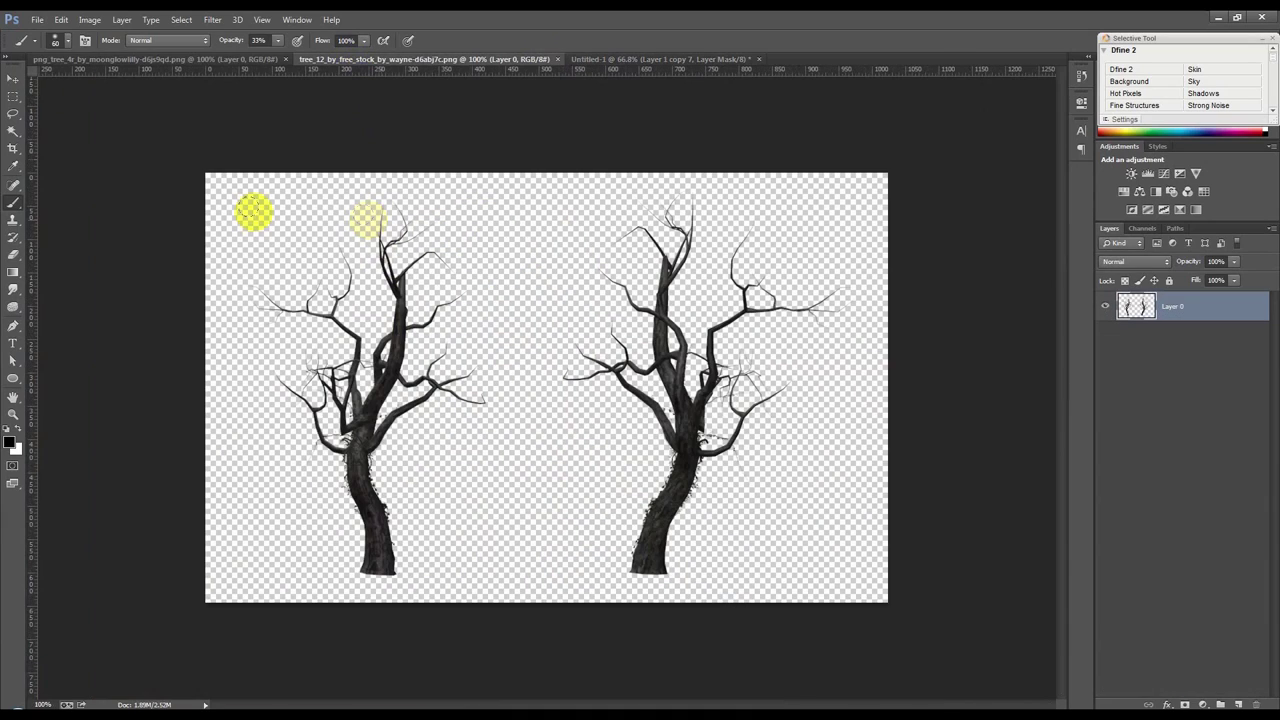
Lasso the upper branches of the left bare tree in tree_12.
click(12, 80)
drag(605, 330, 600, 323)
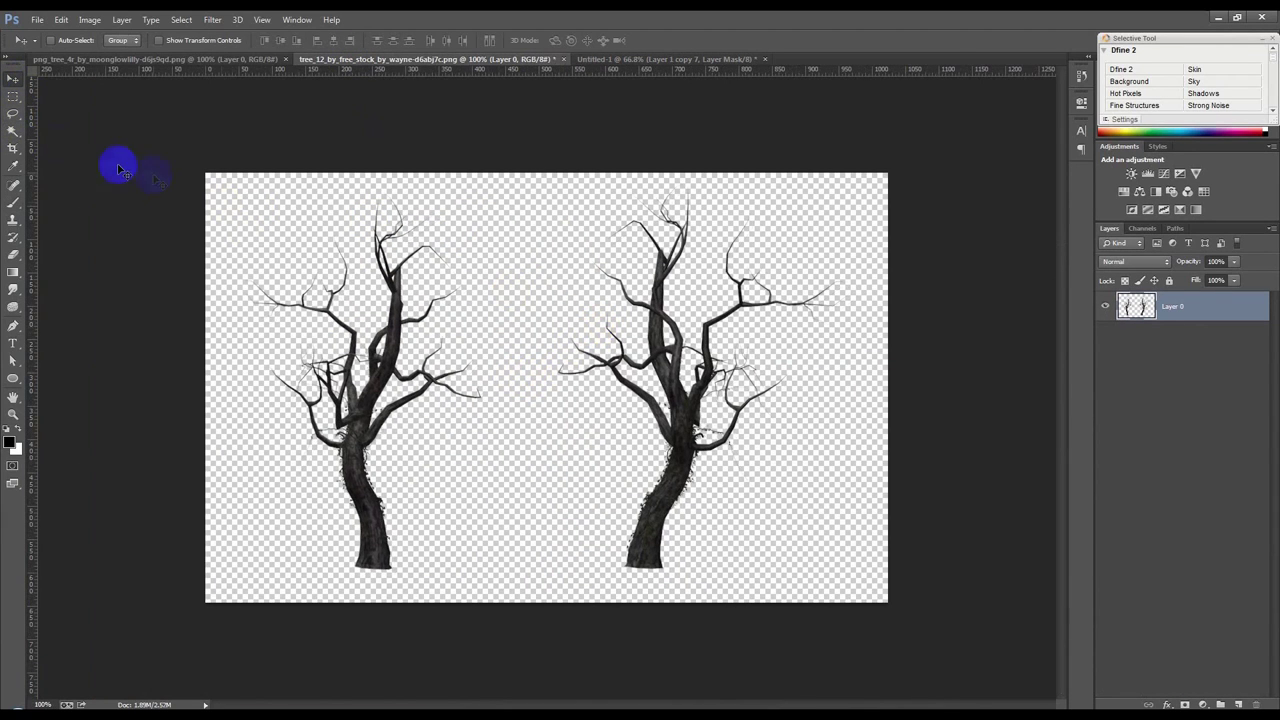
click(18, 118)
drag(293, 183, 351, 236)
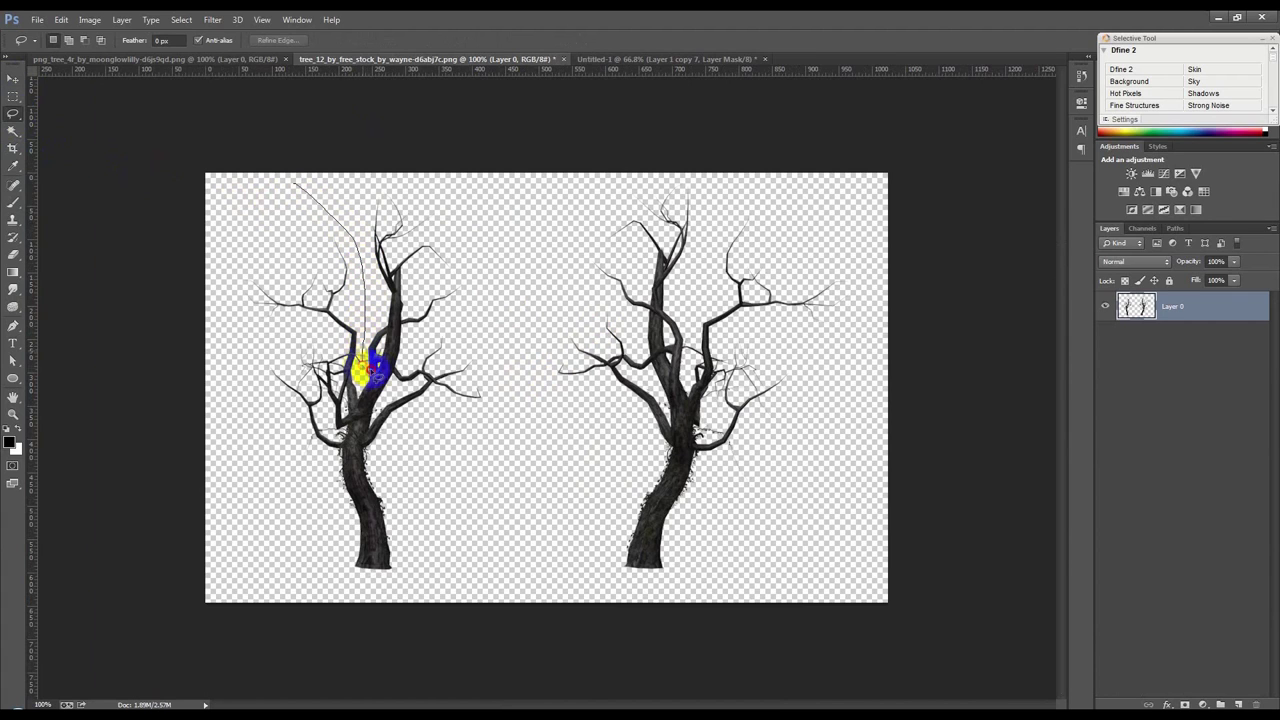
mouse_move(427, 343)
mouse_down()
mouse_move(445, 193)
mouse_move(487, 118)
mouse_up()
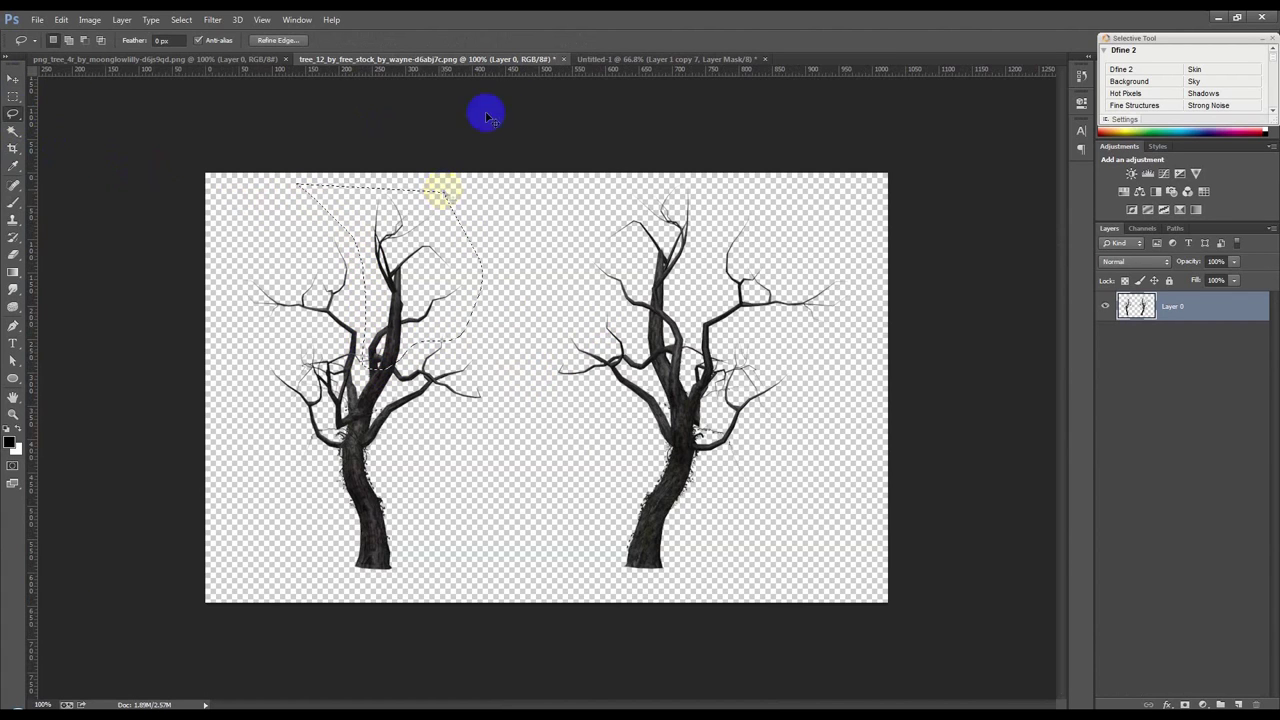
In the portrait, move Layer 3 below Layer 1 copy 2 and drag the branch onto the hair.
click(615, 58)
key(v)
scroll(370, 238, up, 2)
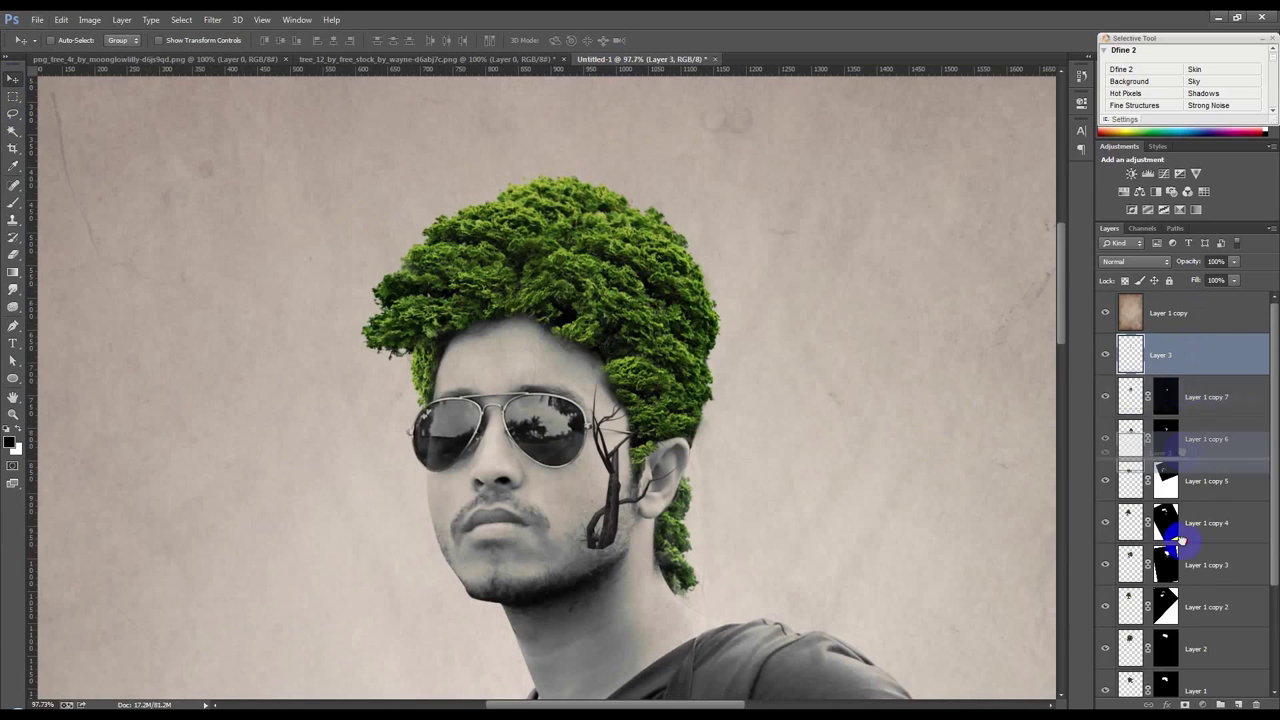
drag(1185, 396, 1185, 628)
mouse_move(620, 480)
mouse_down()
mouse_move(645, 360)
mouse_move(606, 266)
mouse_up()
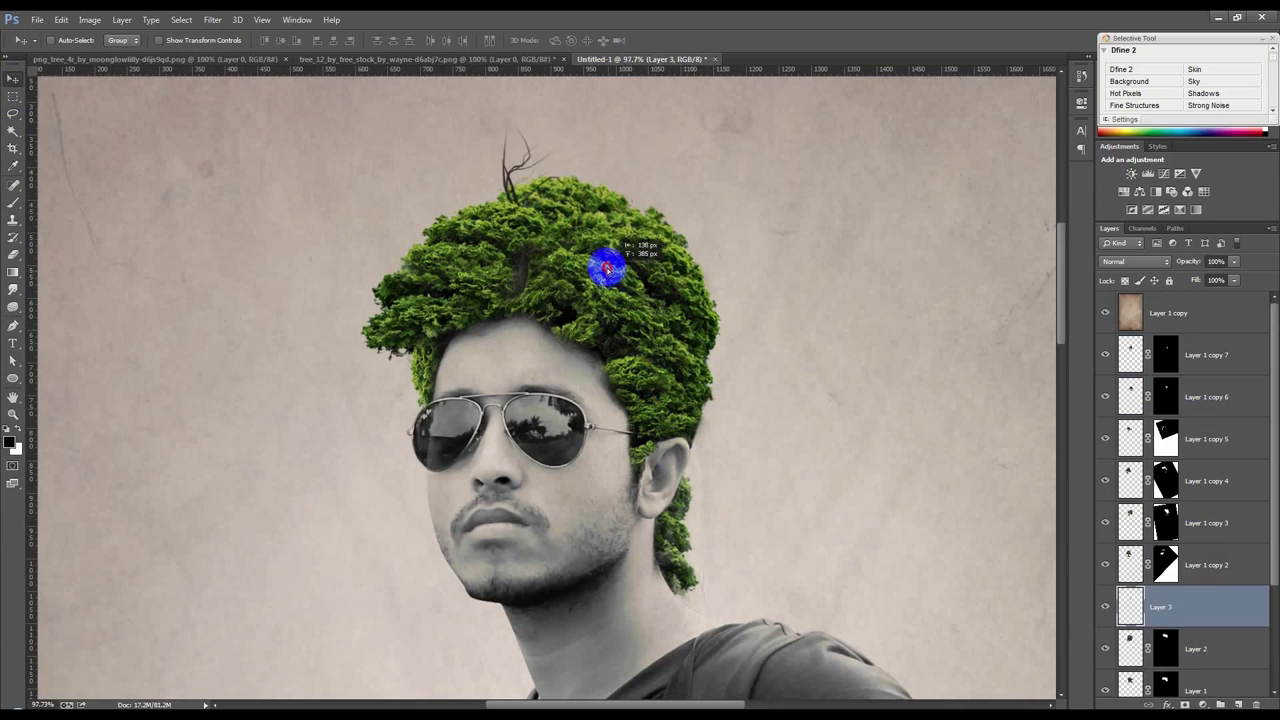
Scale the branch to 63%, rotate it -51.47°, and settle it on the upper-left hair.
key(ctrl+t)
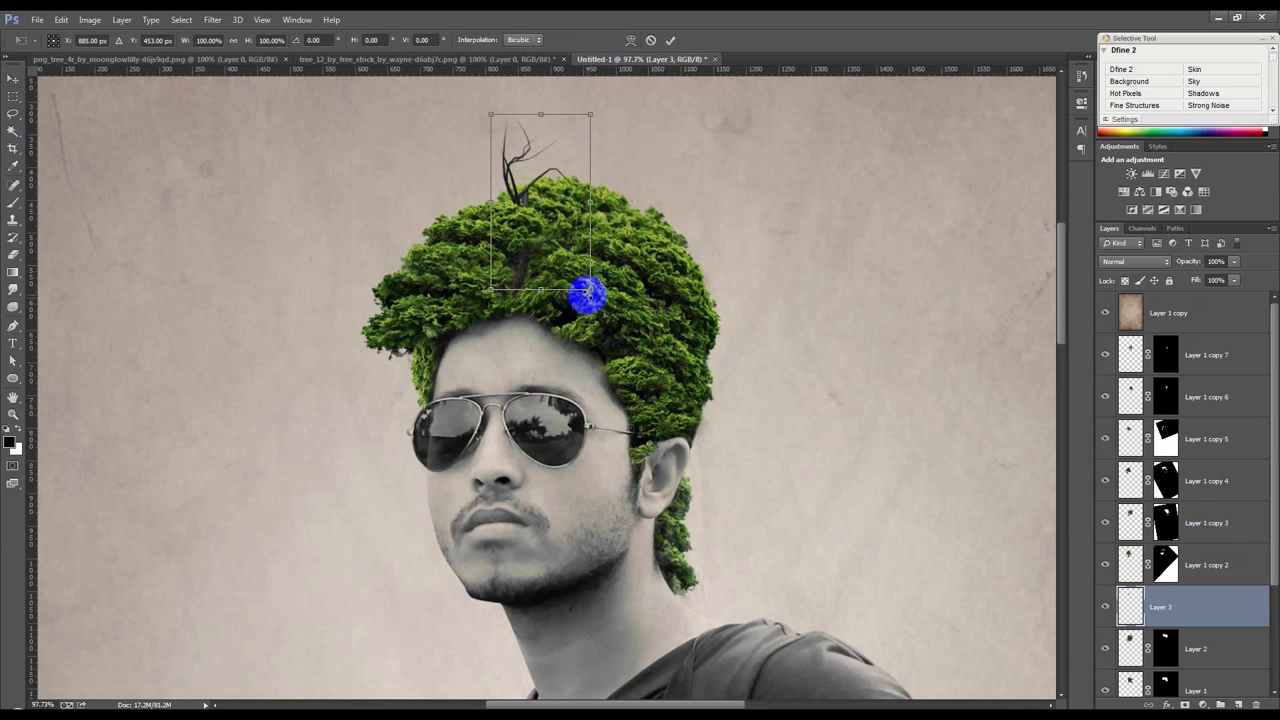
drag(586, 293, 549, 274)
mouse_move(666, 271)
mouse_down()
mouse_move(551, 237)
mouse_move(474, 238)
mouse_move(571, 200)
mouse_move(459, 236)
mouse_move(499, 244)
mouse_up()
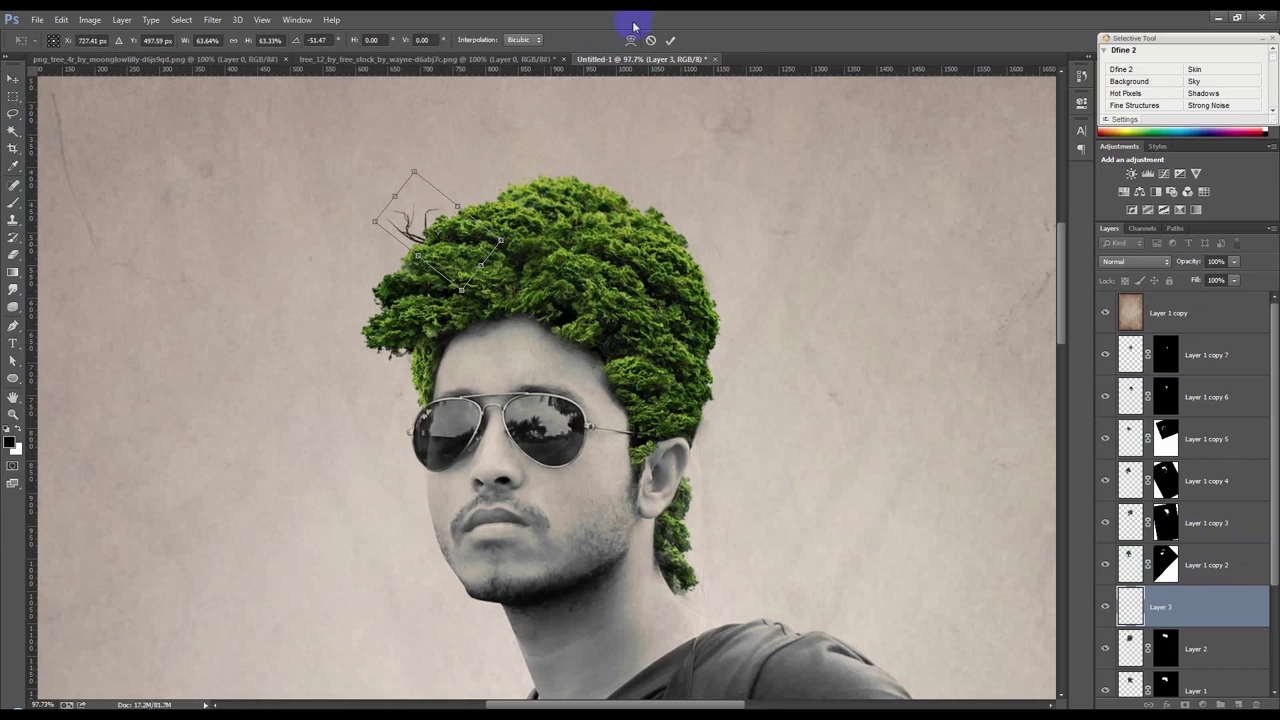
click(672, 41)
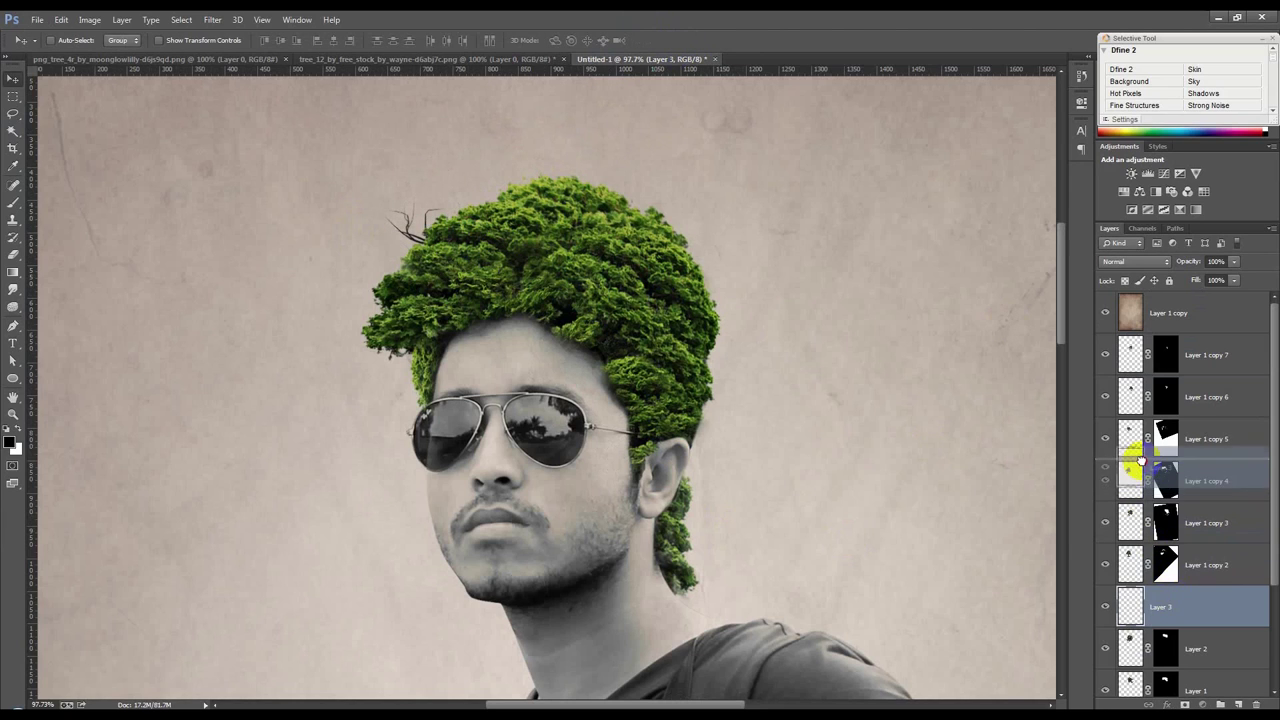
Place the twig layer between Layer 1 copy 5 and Layer 1 copy 4.
drag(1175, 602, 1142, 467)
scroll(424, 232, up, 3)
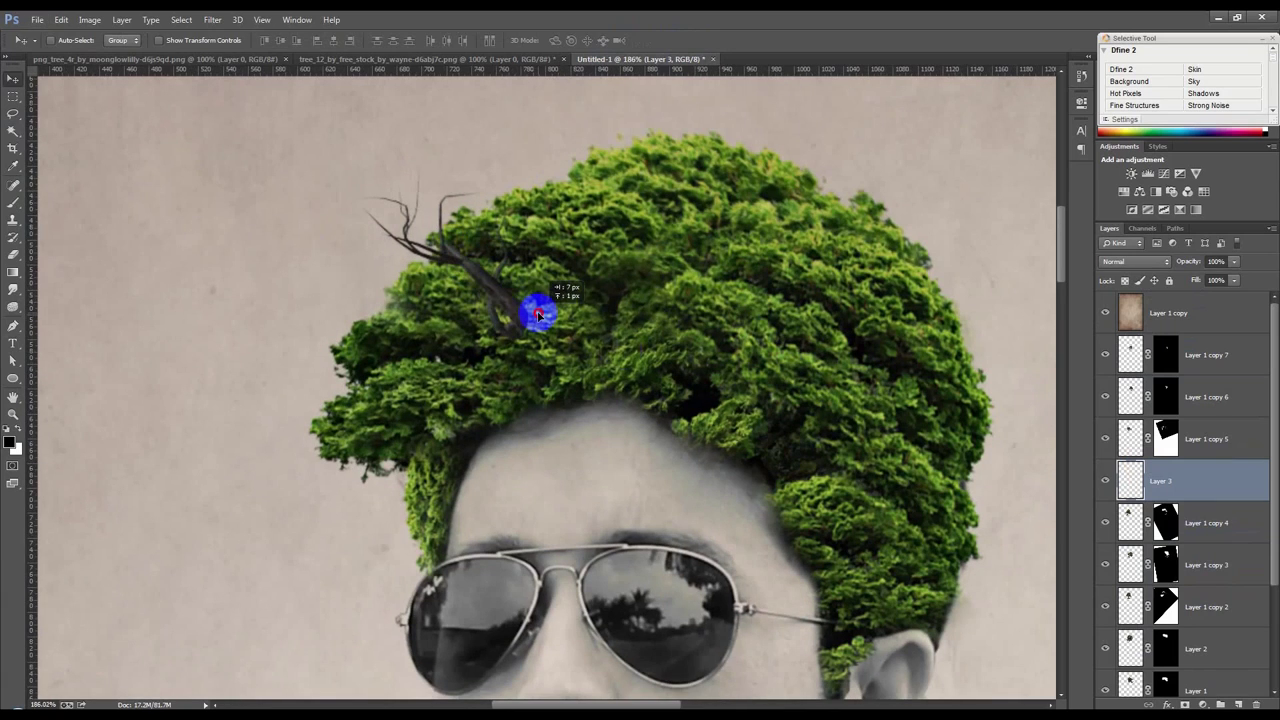
drag(1165, 523, 1170, 545)
Shift the twig up-left and rotate it about -25 degrees onto the hair.
drag(720, 380, 713, 385)
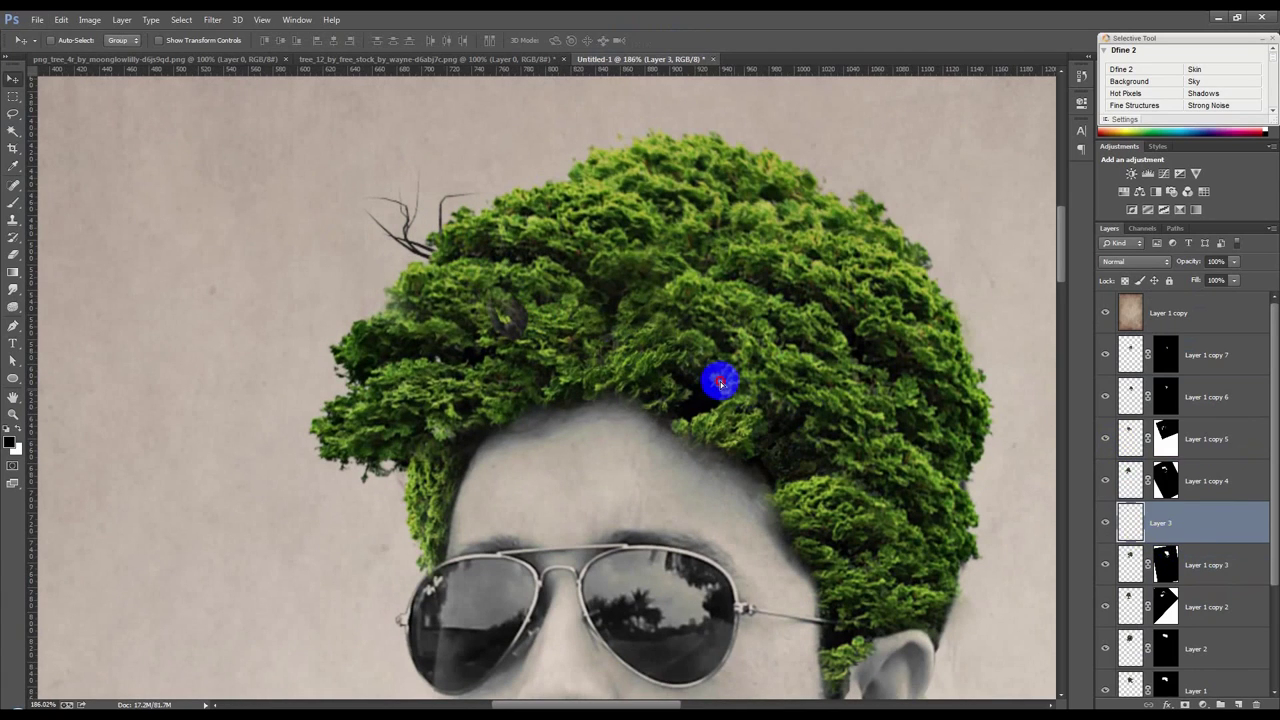
key(ctrl+t)
drag(757, 357, 783, 226)
drag(528, 240, 500, 260)
double_click(500, 262)
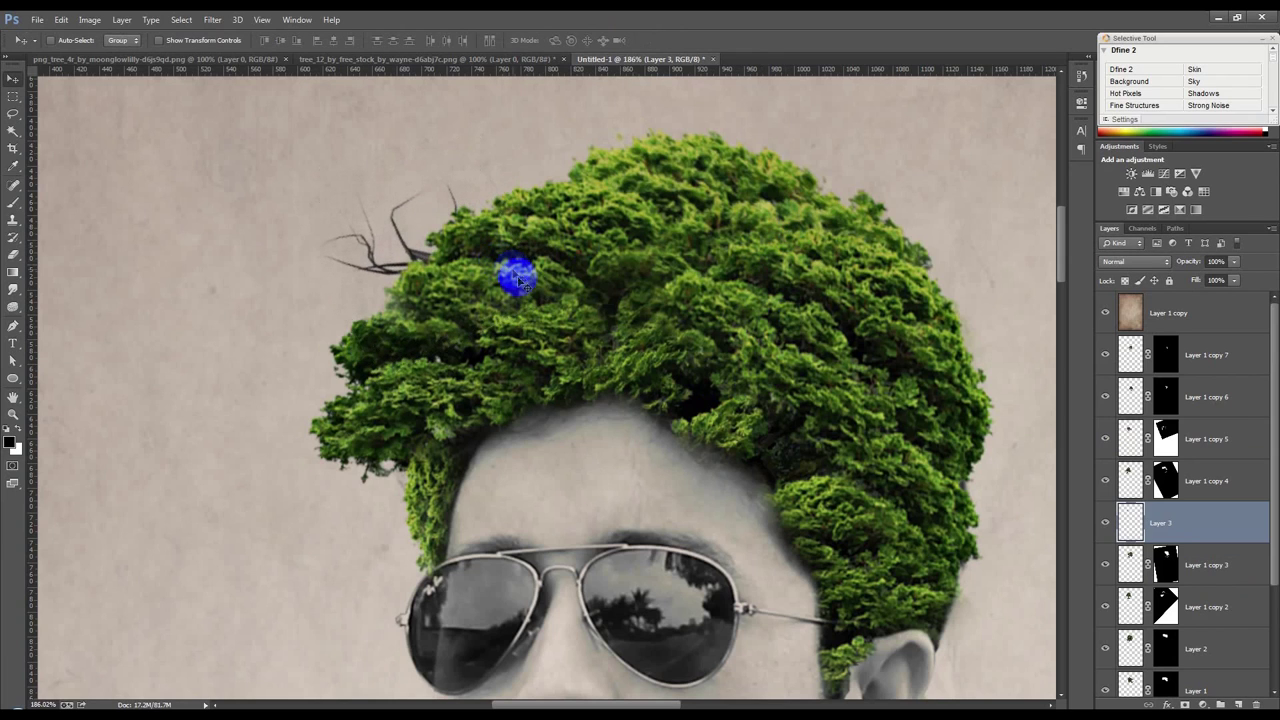
Add a white layer mask to the twig layer and size the soft brush to 35.
scroll(455, 282, up, 2)
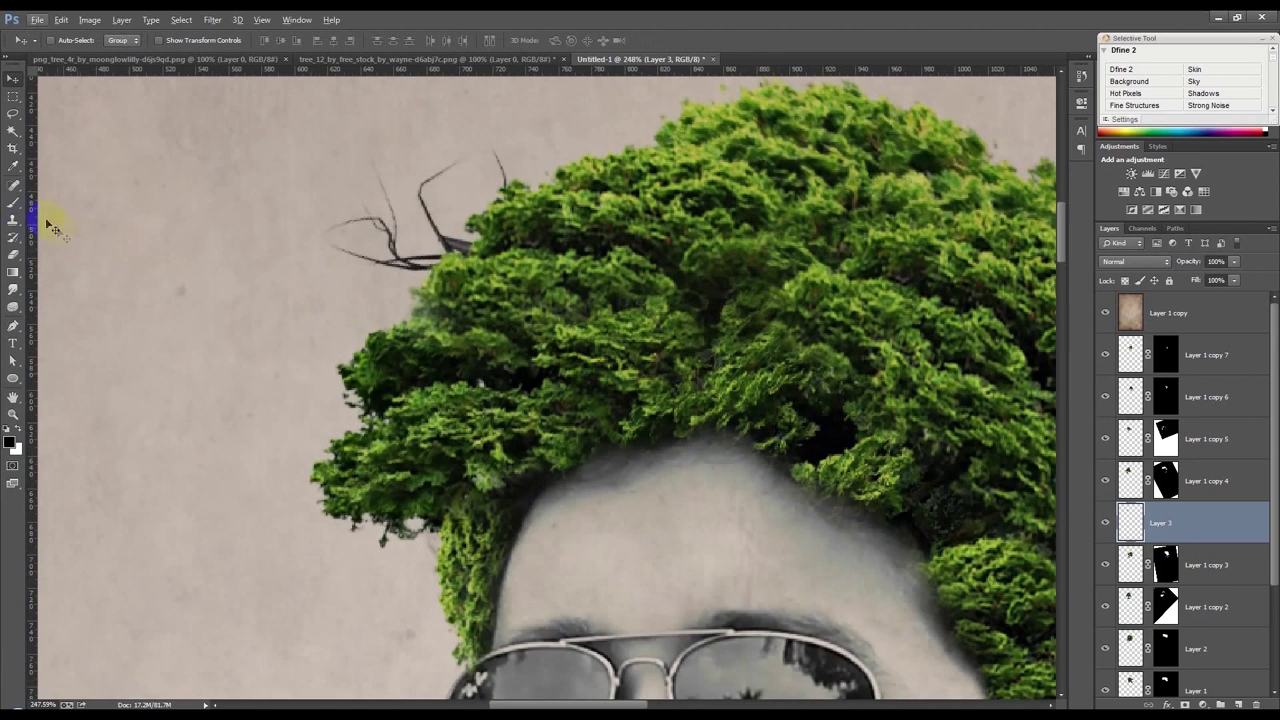
click(16, 205)
click(430, 280)
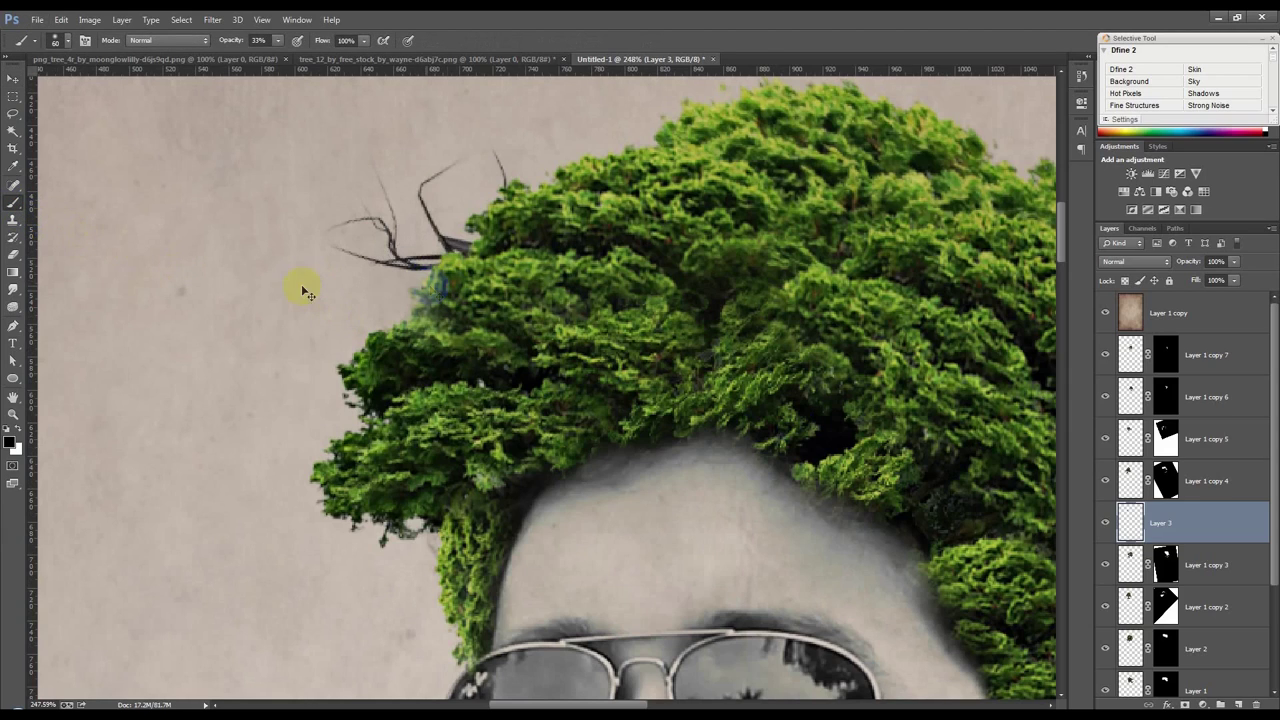
click(1185, 704)
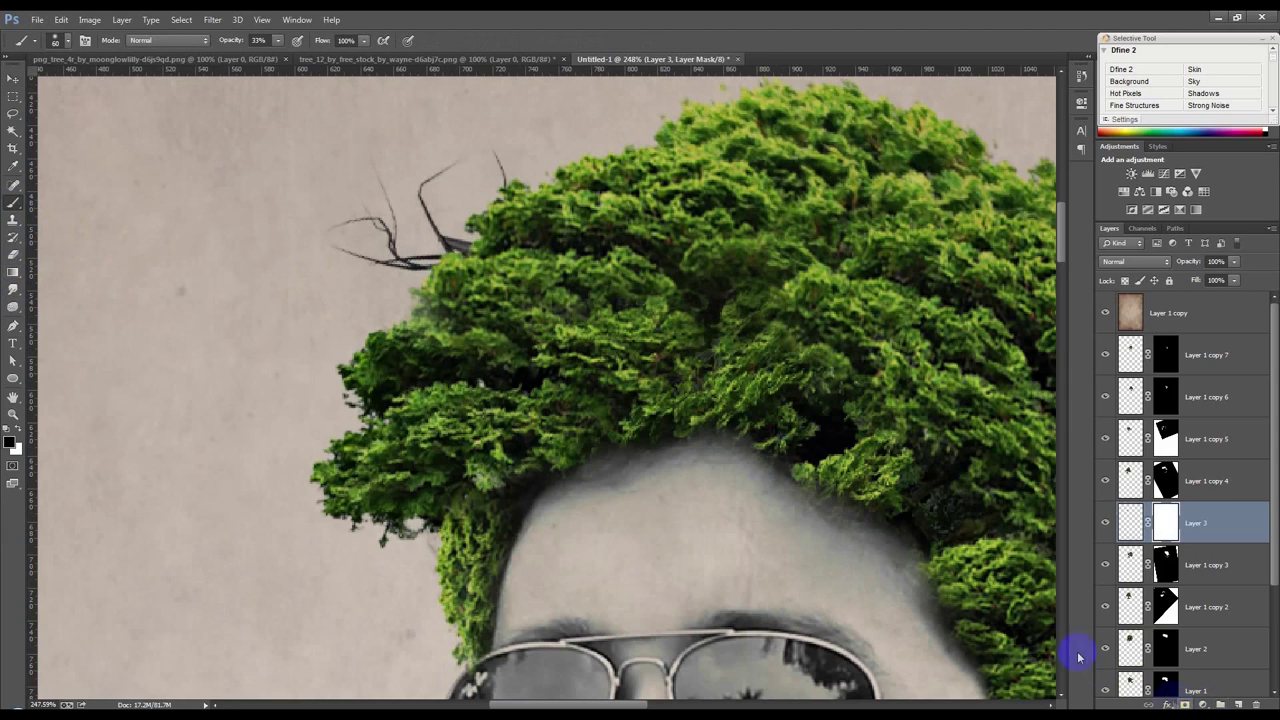
key(bracketleft)
key(bracketleft)
key(bracketleft)
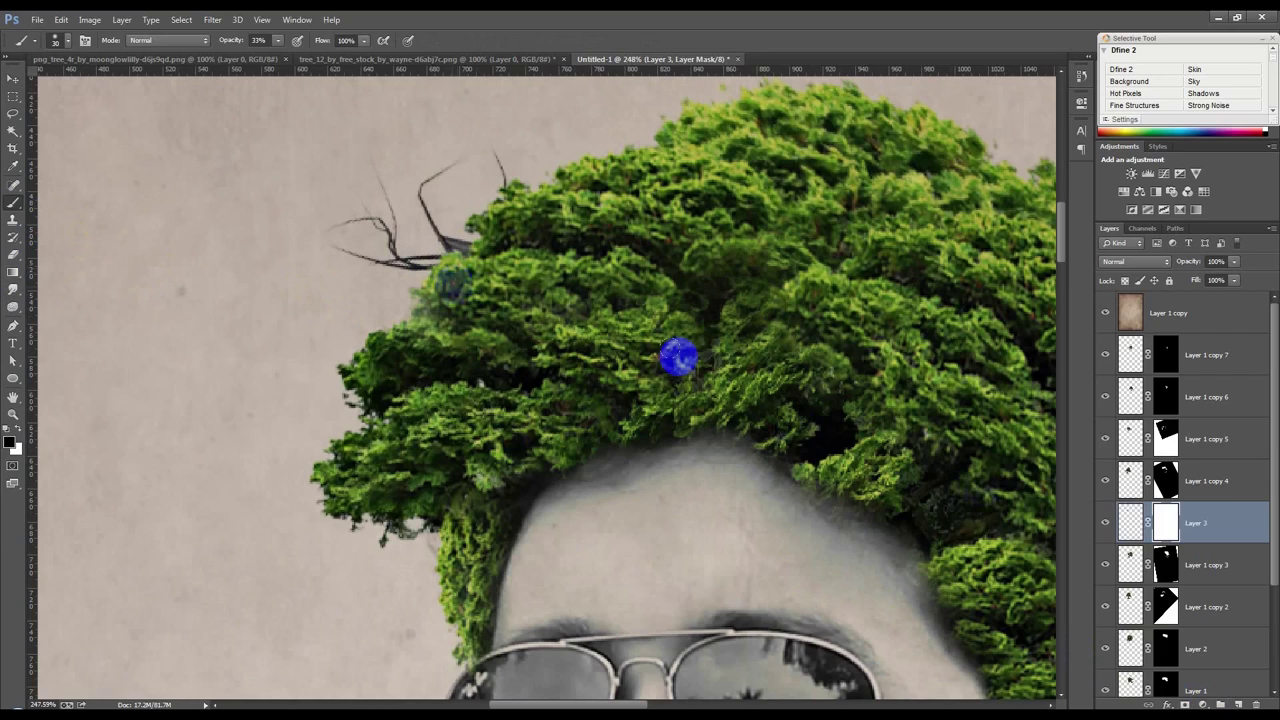
click(12, 84)
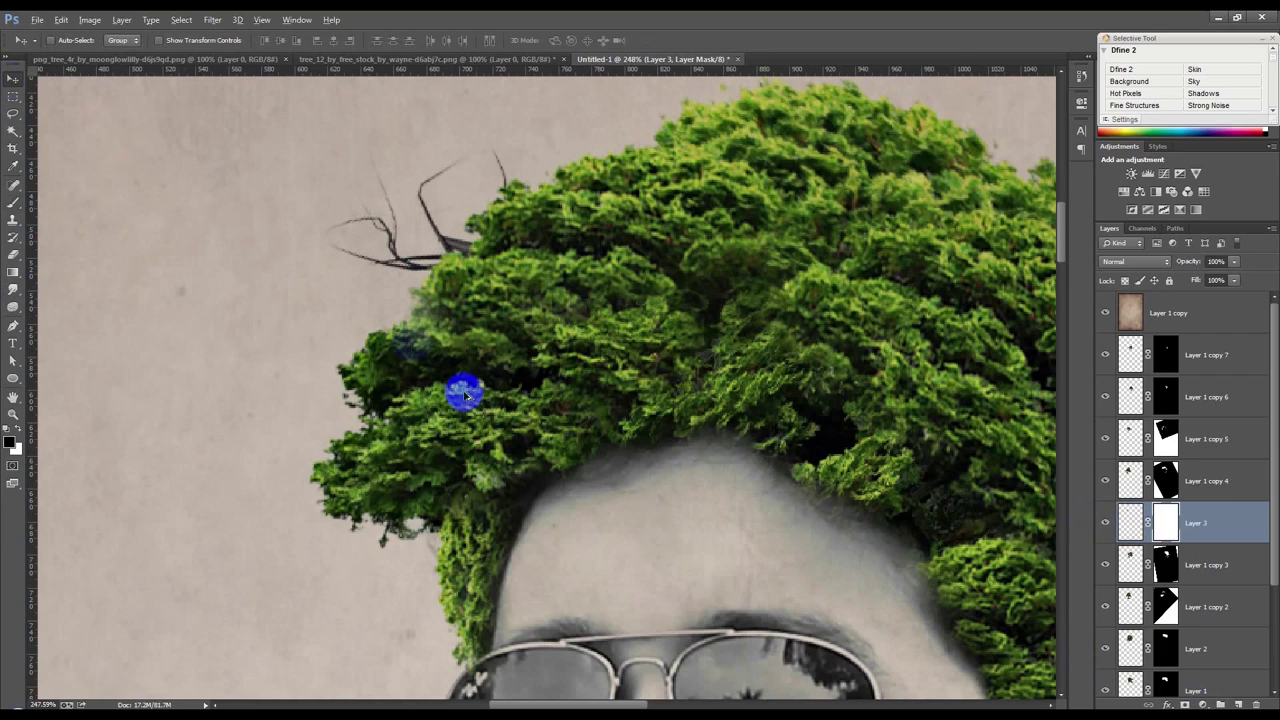
scroll(465, 400, down, 5)
scroll(467, 401, up, 2)
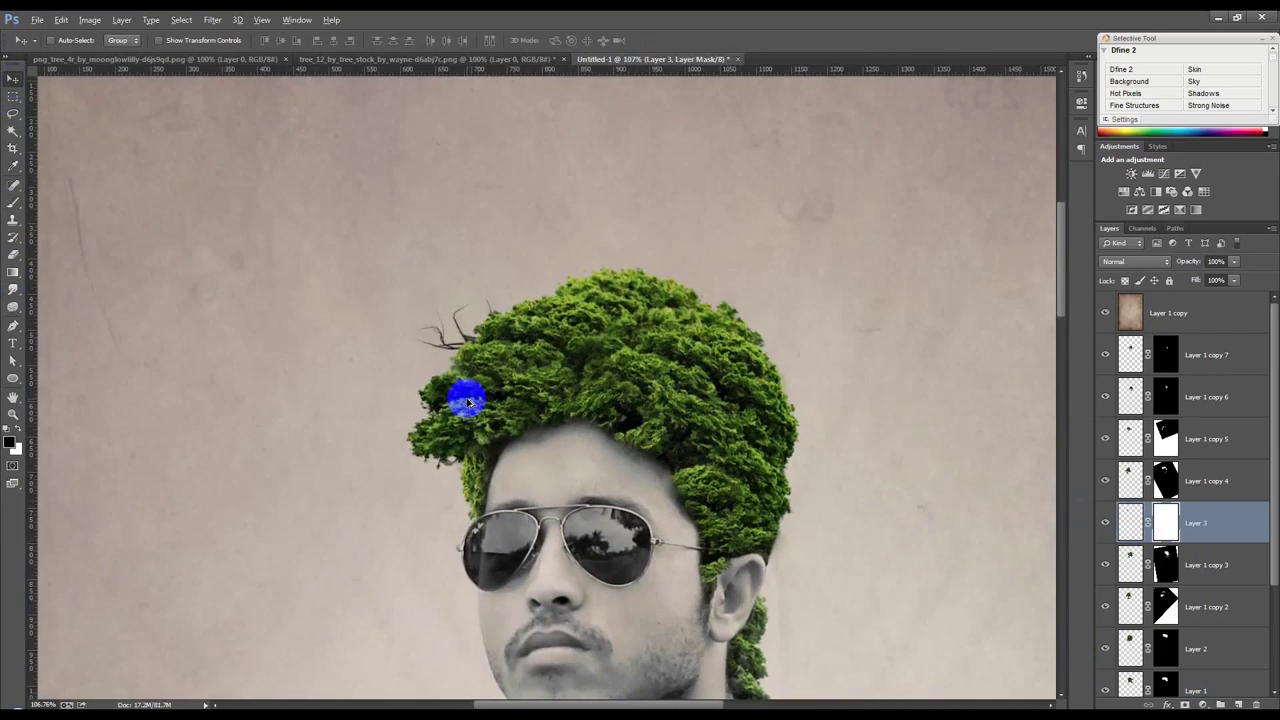
Shift the twig further left on the hair.
mouse_move(467, 401)
mouse_down()
mouse_move(500, 360)
mouse_move(487, 362)
mouse_move(502, 368)
mouse_move(481, 354)
mouse_move(586, 322)
mouse_up()
key(ctrl+t)
key(Return)
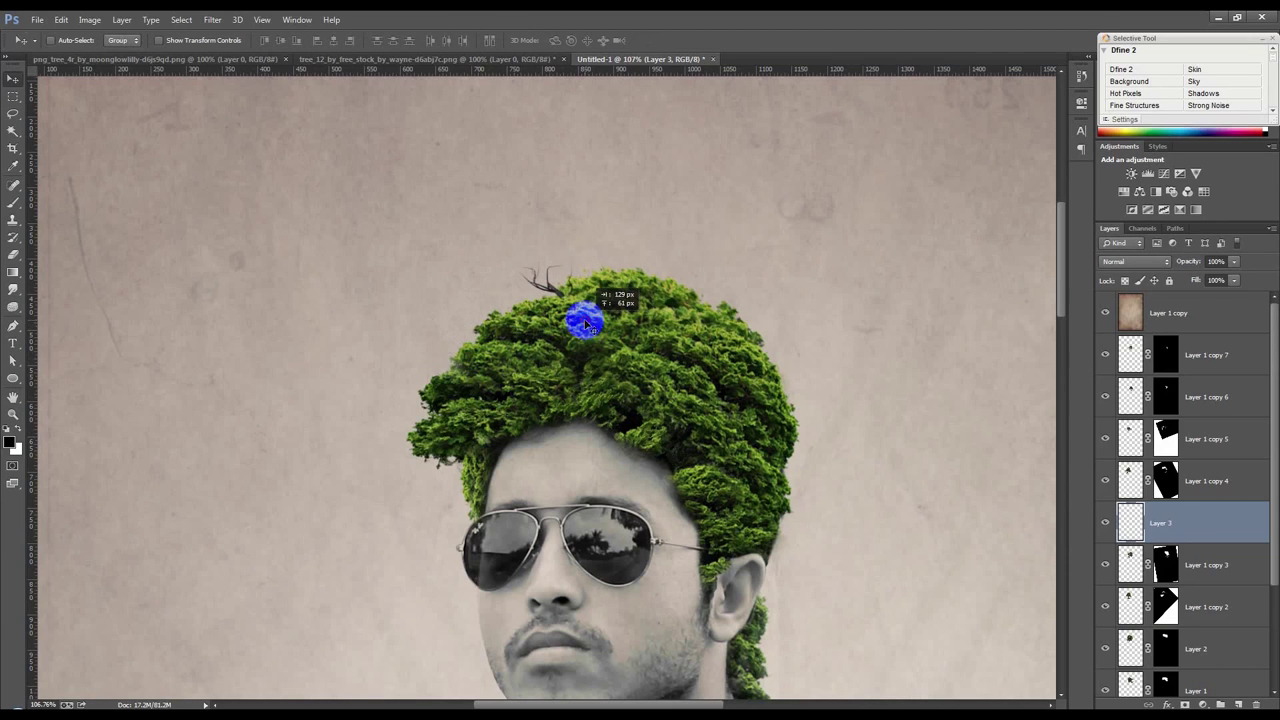
scroll(585, 320, up, 1)
scroll(586, 363, up, 2)
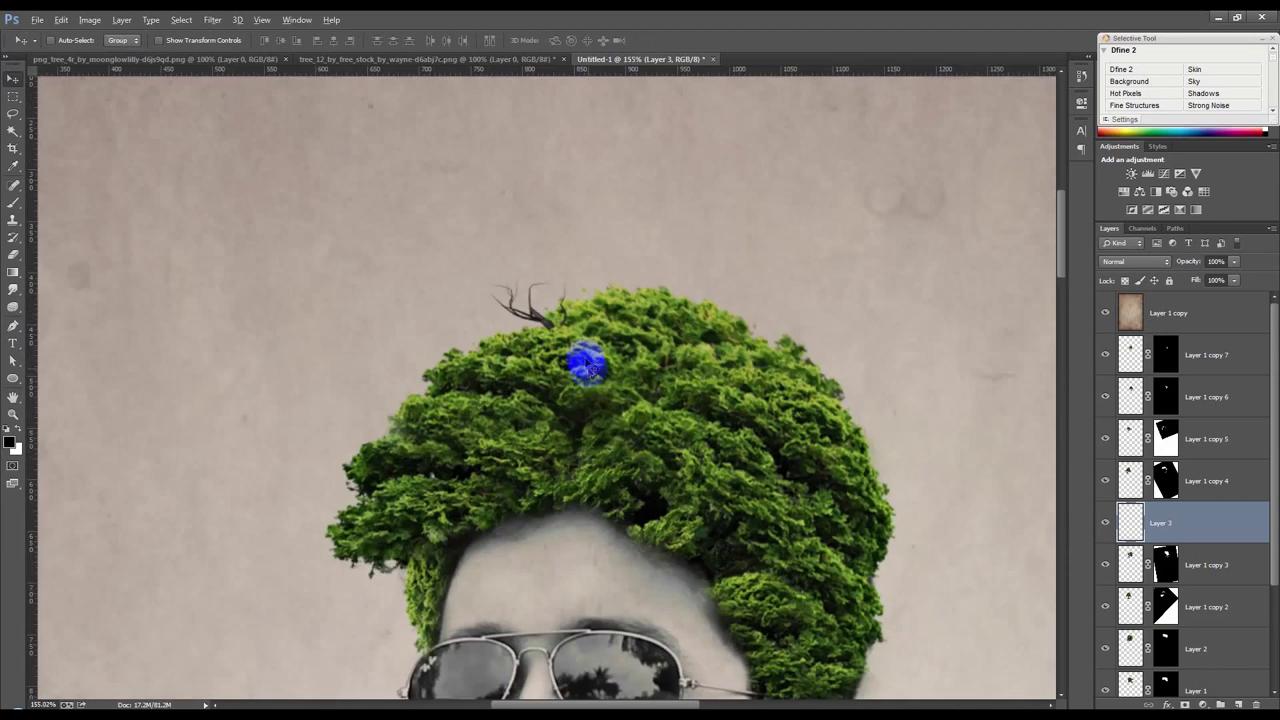
Flip the twig copy horizontally, enlarge it to about 117%, and tilt it onto the hair's right side.
key(ctrl+t)
right_click(698, 400)
click(742, 596)
drag(680, 400, 823, 429)
drag(900, 445, 903, 429)
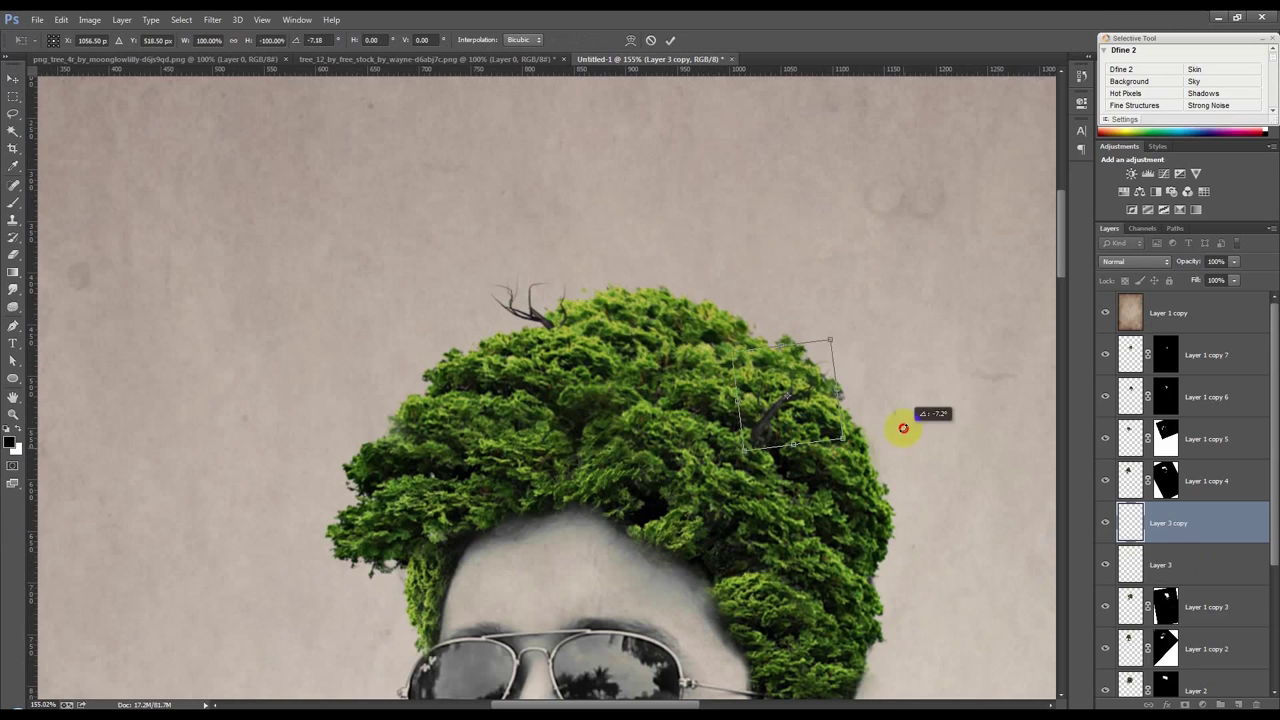
mouse_move(829, 349)
mouse_down()
mouse_move(851, 343)
mouse_move(829, 429)
mouse_up()
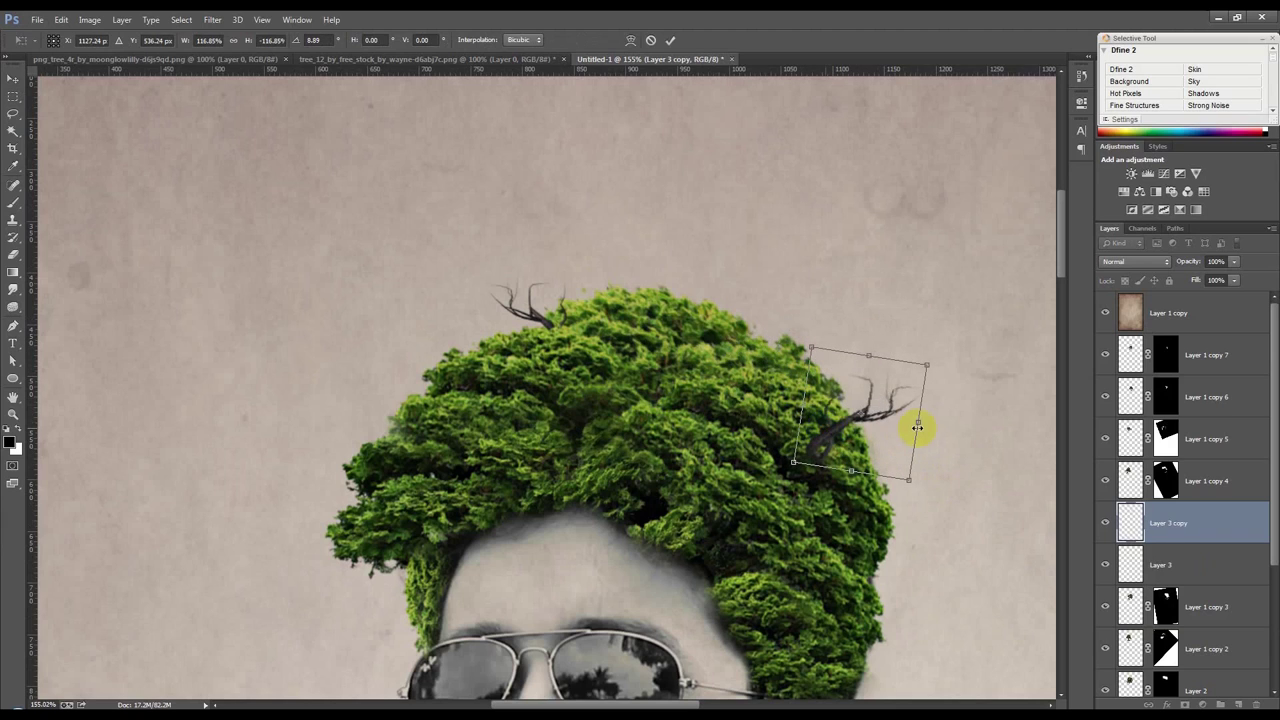
key(Return)
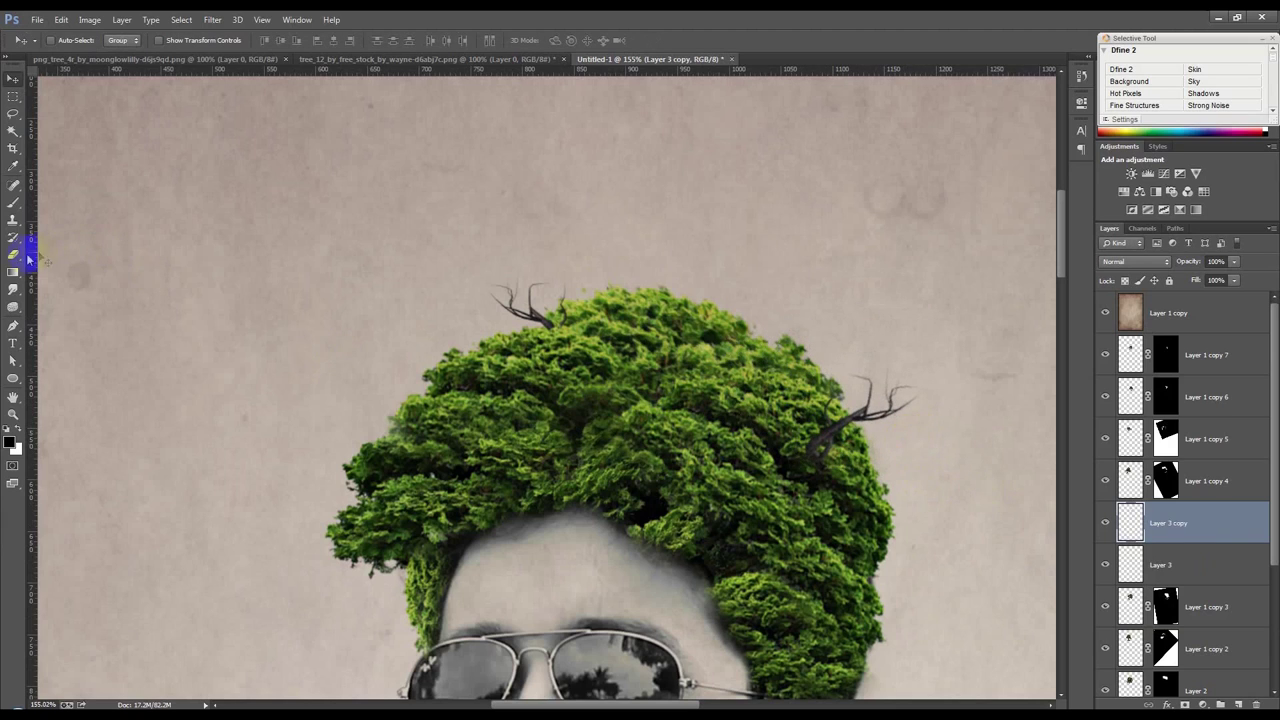
Erase the flipped twig's edges so it blends into the hair.
click(28, 257)
scroll(737, 486, up, 3)
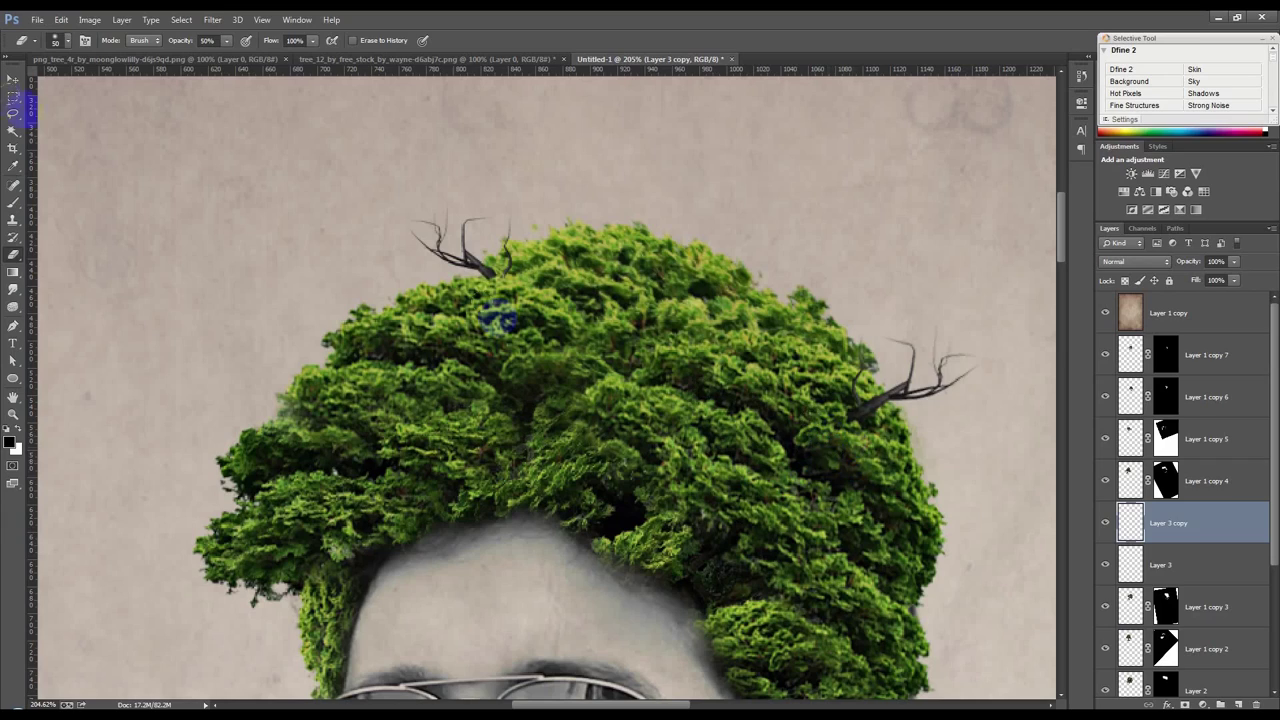
click(13, 80)
scroll(443, 346, down, 7)
Duplicate the twig, flip it, shrink it to about half, and rotate it atop the hair.
mouse_move(623, 363)
mouse_down()
mouse_move(626, 350)
mouse_move(651, 352)
mouse_up()
scroll(620, 340, up, 5)
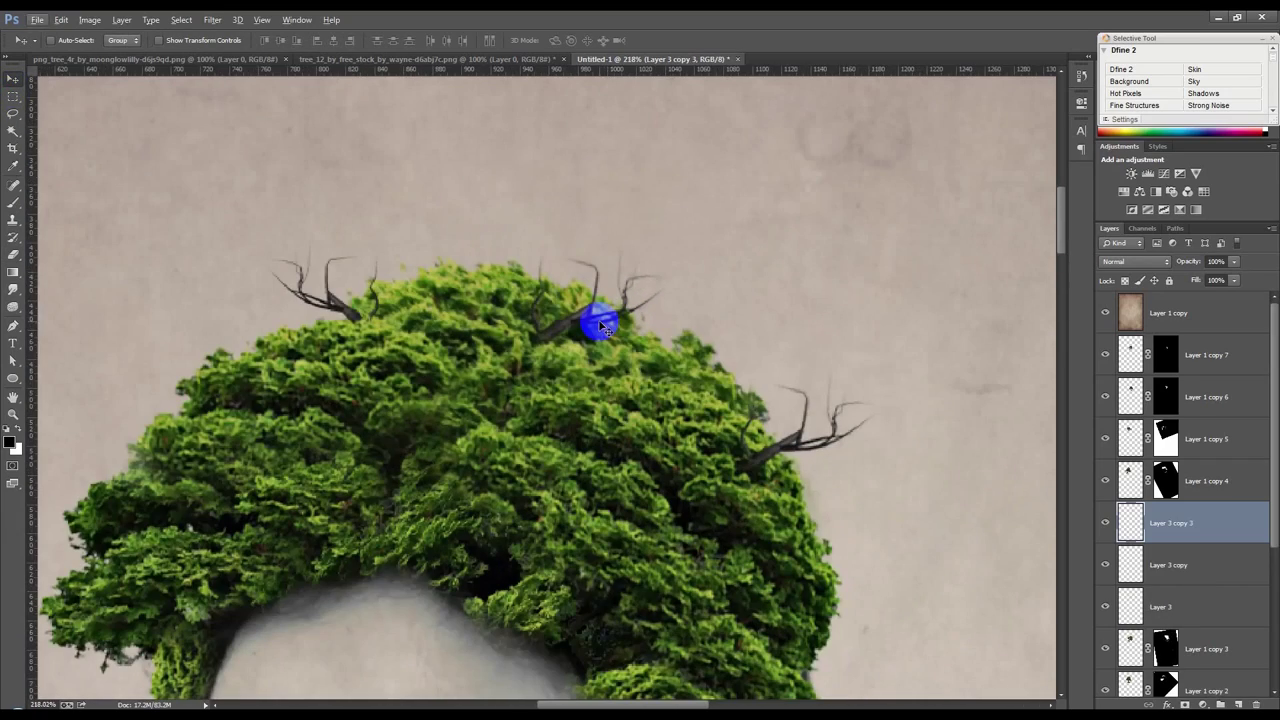
key(ctrl+t)
drag(740, 369, 700, 251)
right_click(672, 320)
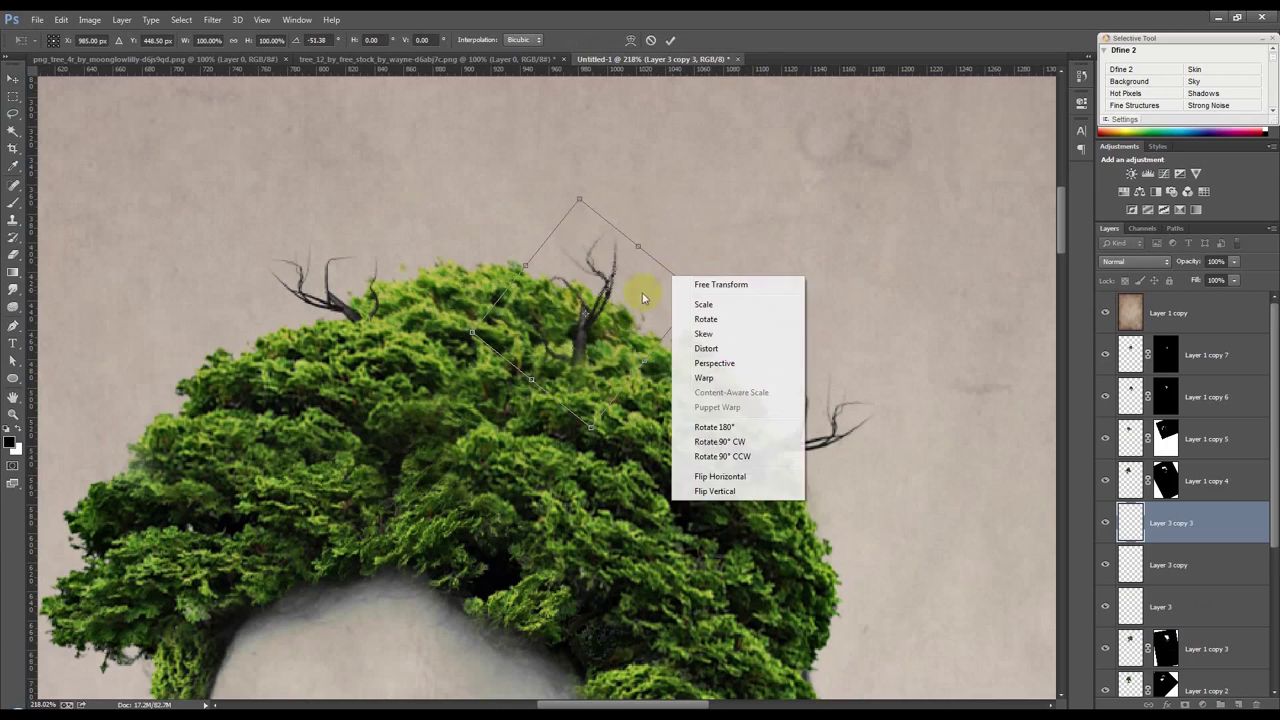
click(720, 474)
mouse_move(695, 335)
mouse_down()
mouse_move(651, 314)
mouse_move(703, 375)
mouse_move(657, 366)
mouse_move(607, 331)
mouse_move(663, 366)
mouse_up()
drag(610, 276, 616, 292)
key(Return)
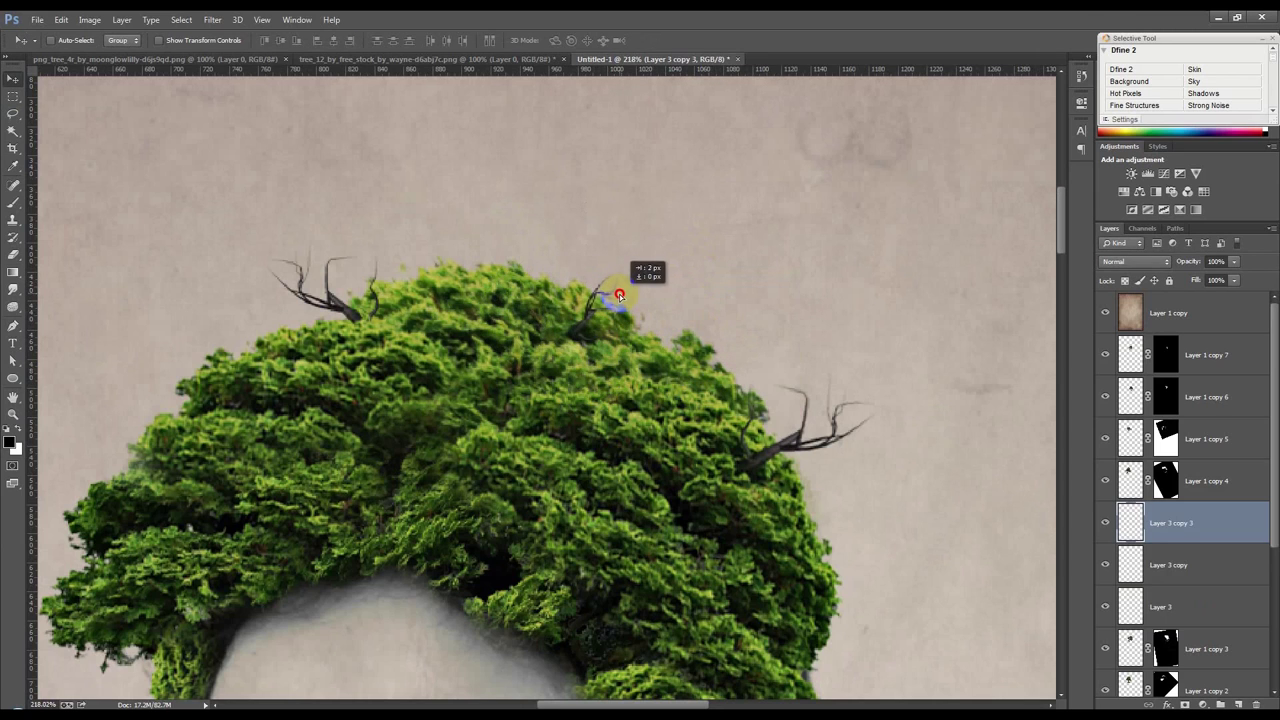
Switch to the tree_12 image of two bare trees.
scroll(619, 295, down, 3)
scroll(617, 320, down, 3)
scroll(606, 400, down, 2)
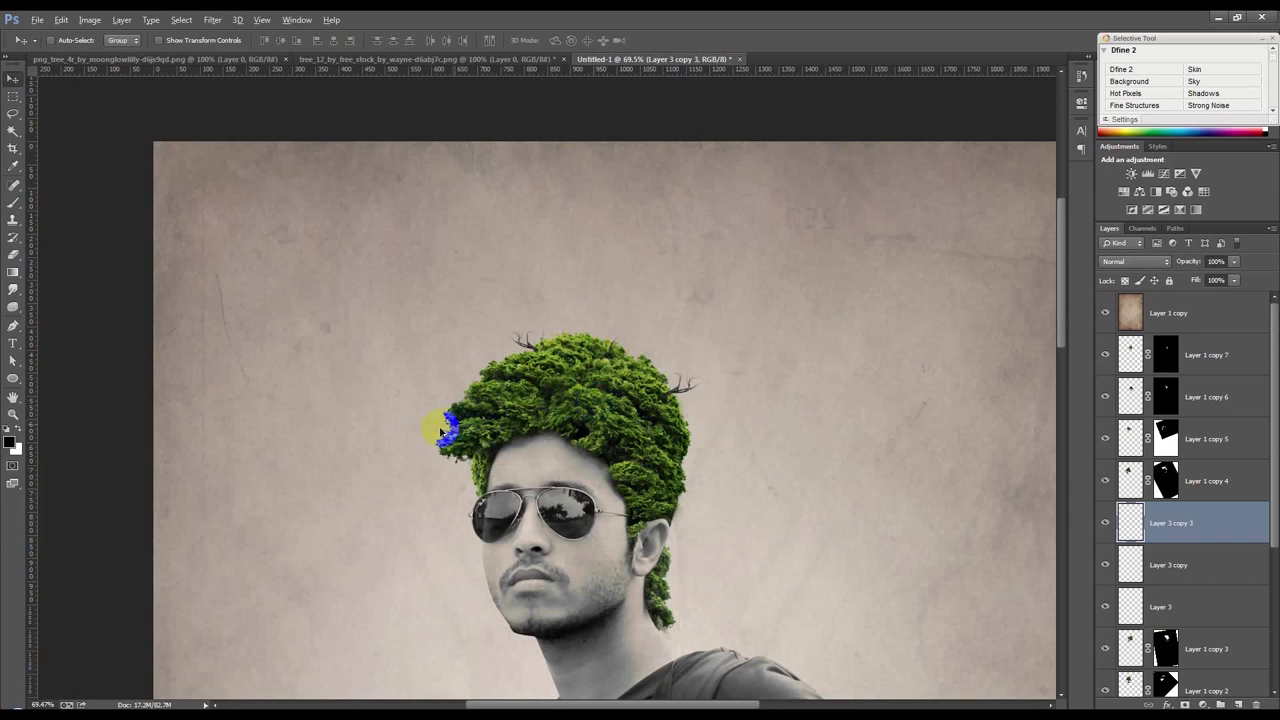
scroll(440, 430, up, 3)
click(386, 64)
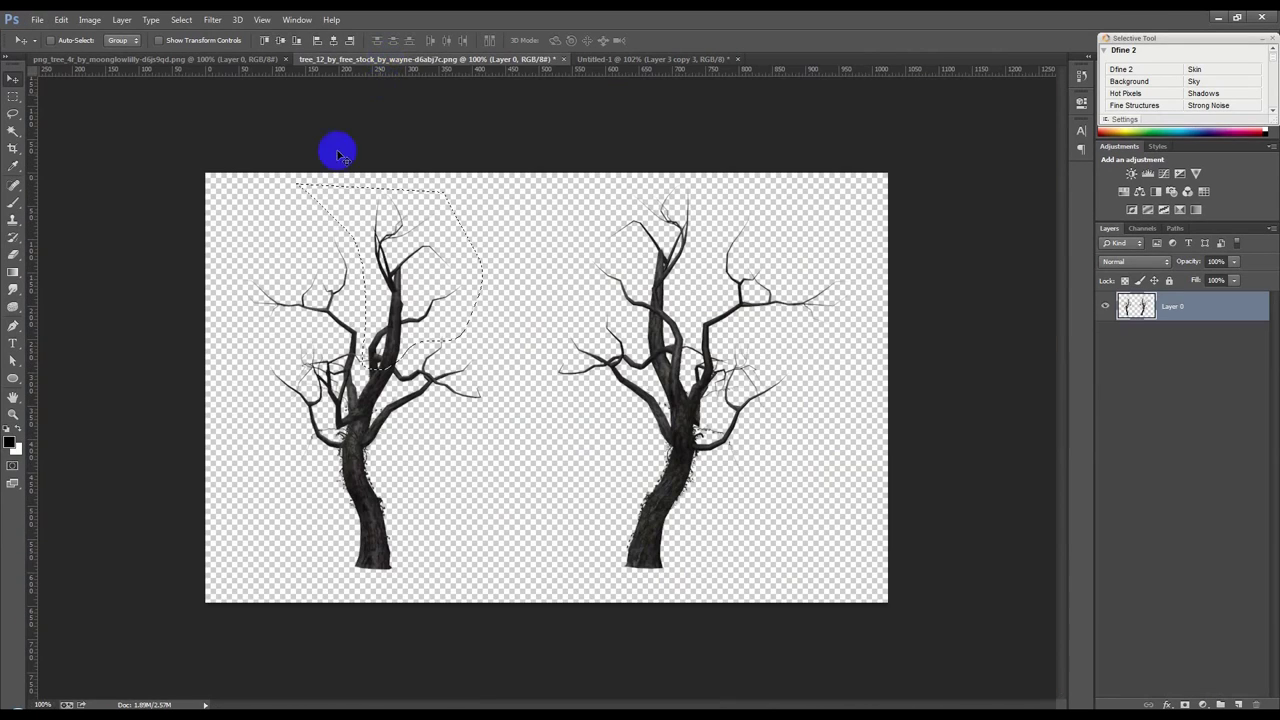
Lasso the right tree's top branches and move them into the man composite.
click(13, 114)
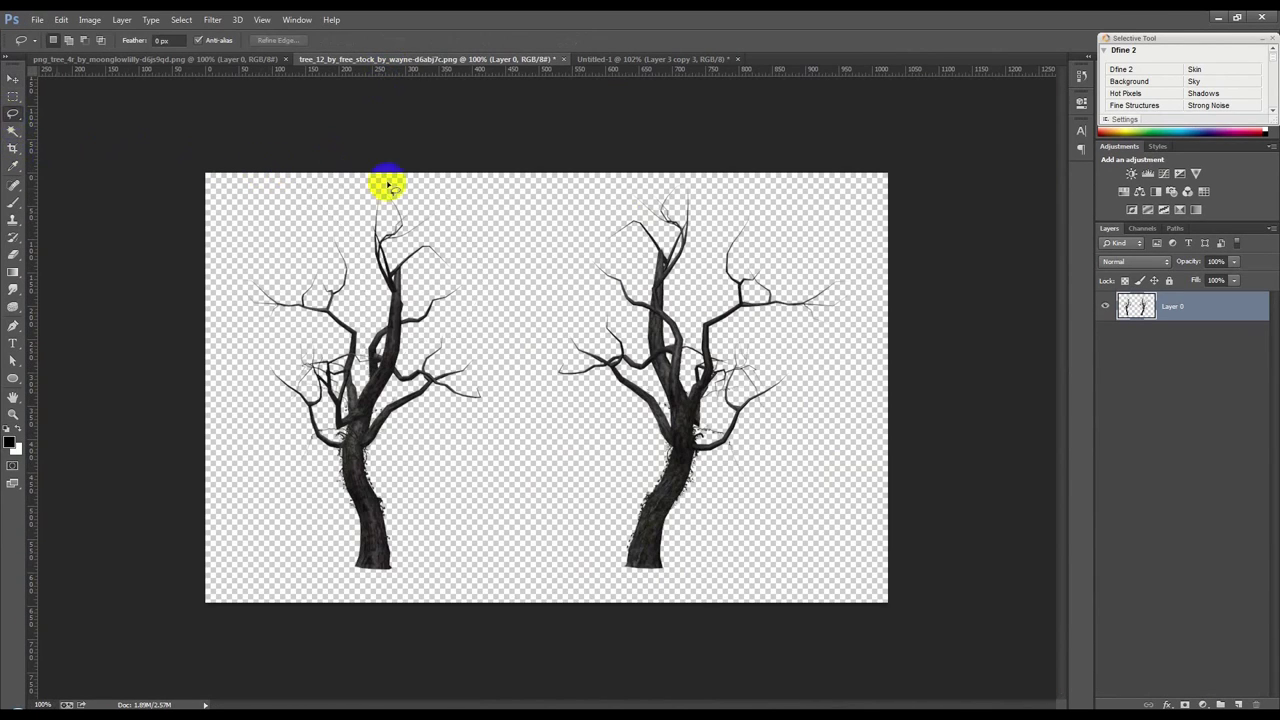
drag(652, 290, 711, 247)
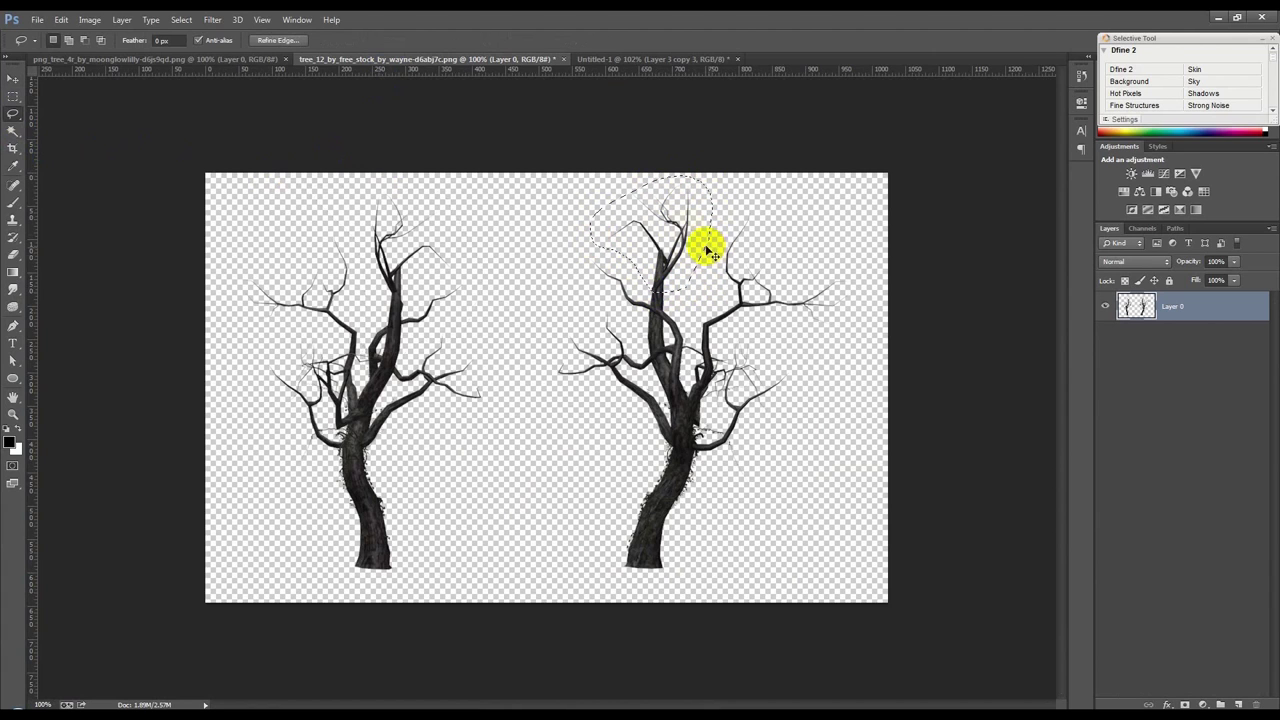
click(640, 60)
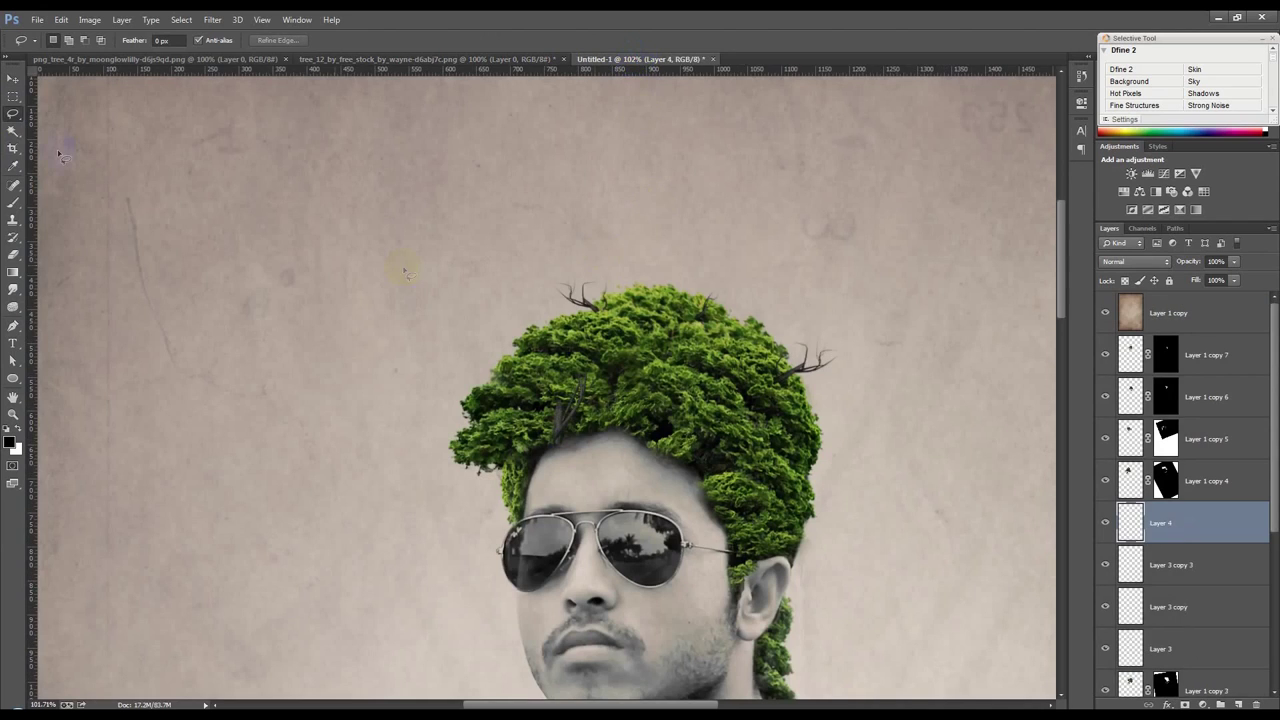
click(12, 88)
scroll(586, 466, up, 3)
mouse_move(623, 443)
mouse_down()
mouse_move(607, 468)
mouse_move(518, 310)
mouse_up()
Flip the branch clump vertically, rotate it about 39 degrees, and scale it to about 72% in the hair.
key(ctrl+t)
right_click(602, 454)
mouse_move(503, 366)
mouse_down()
mouse_move(471, 360)
mouse_move(432, 395)
mouse_move(772, 389)
mouse_up()
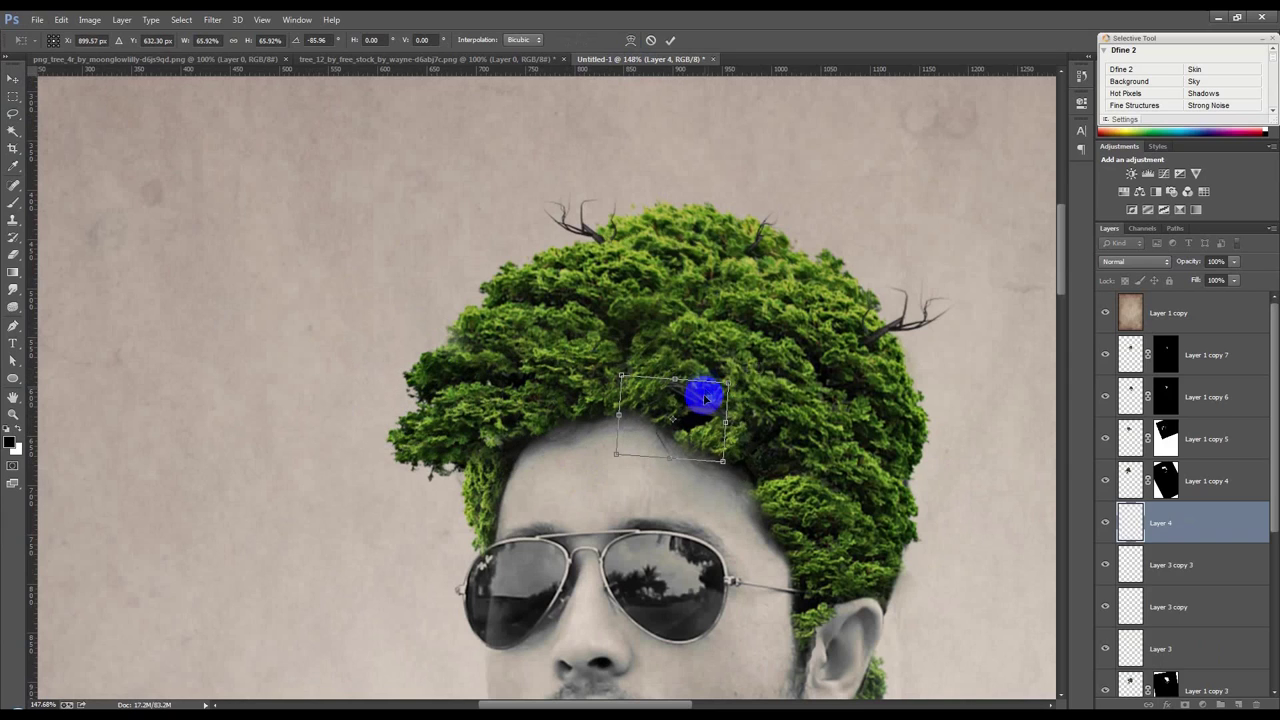
right_click(704, 396)
click(770, 597)
drag(743, 406, 725, 365)
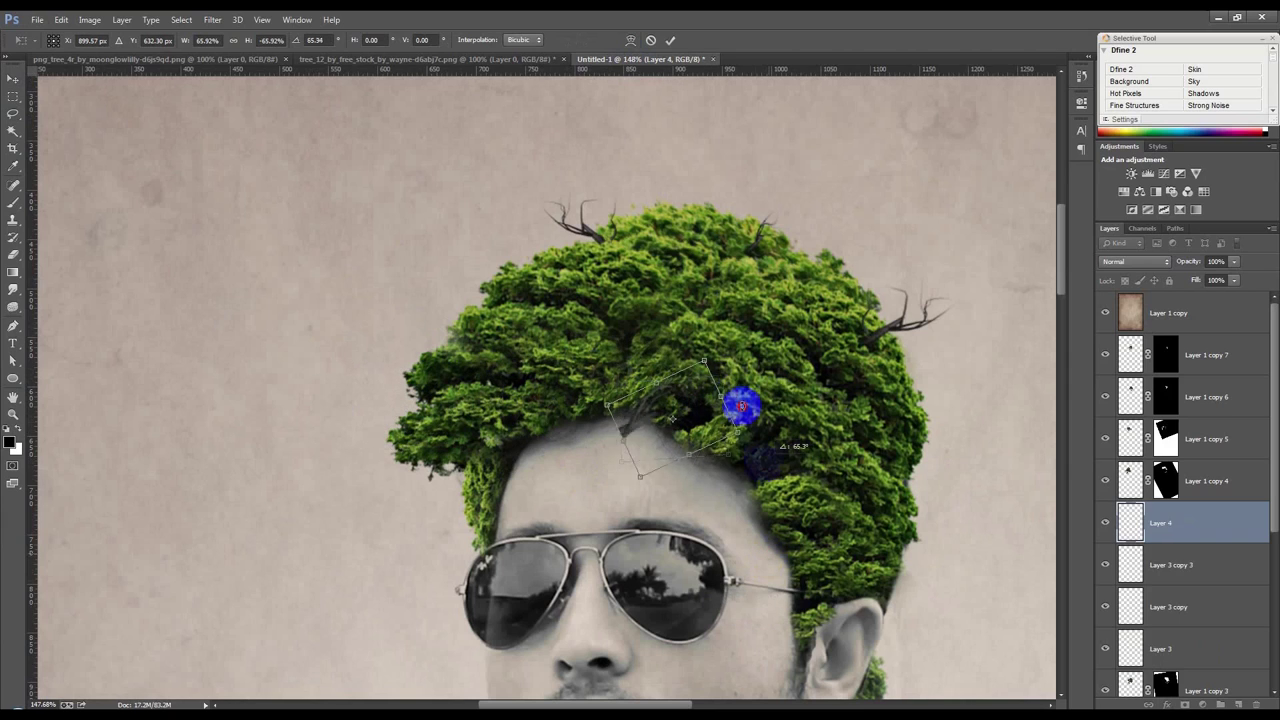
drag(803, 491, 735, 418)
click(782, 389)
mouse_move(796, 374)
mouse_down()
mouse_move(814, 363)
mouse_move(754, 384)
mouse_up()
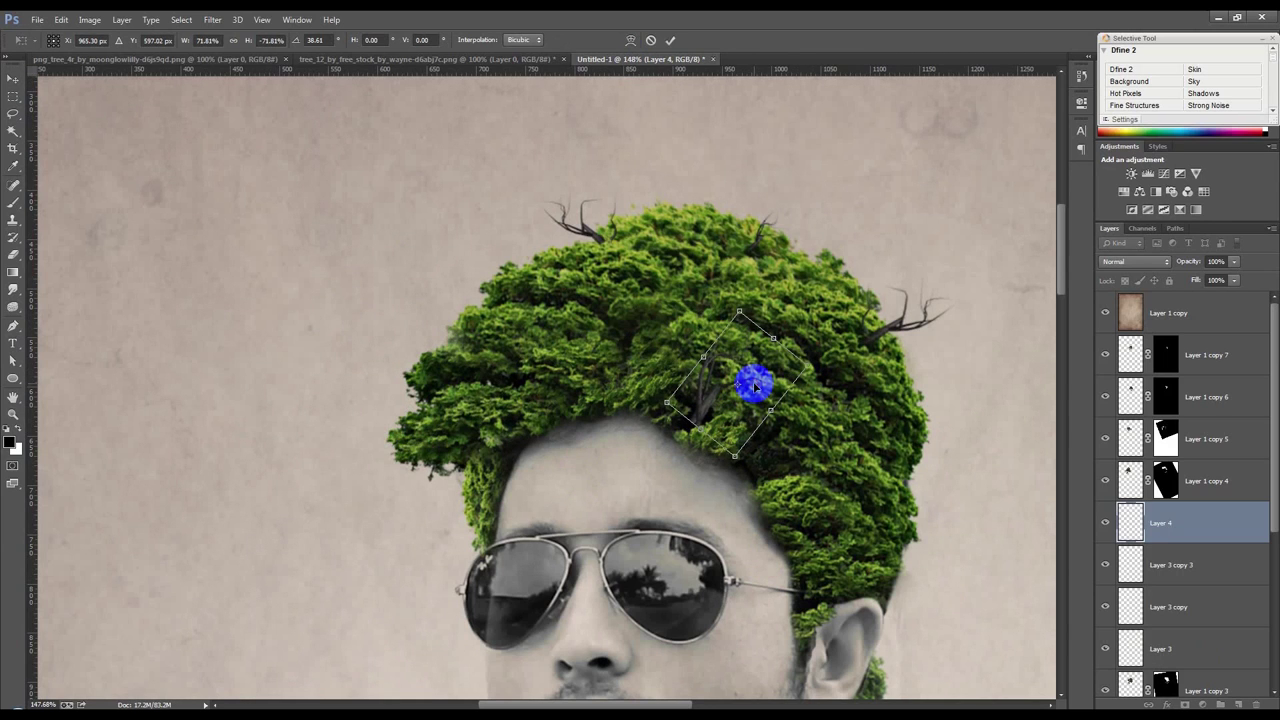
double_click(754, 384)
scroll(757, 418, up, 5)
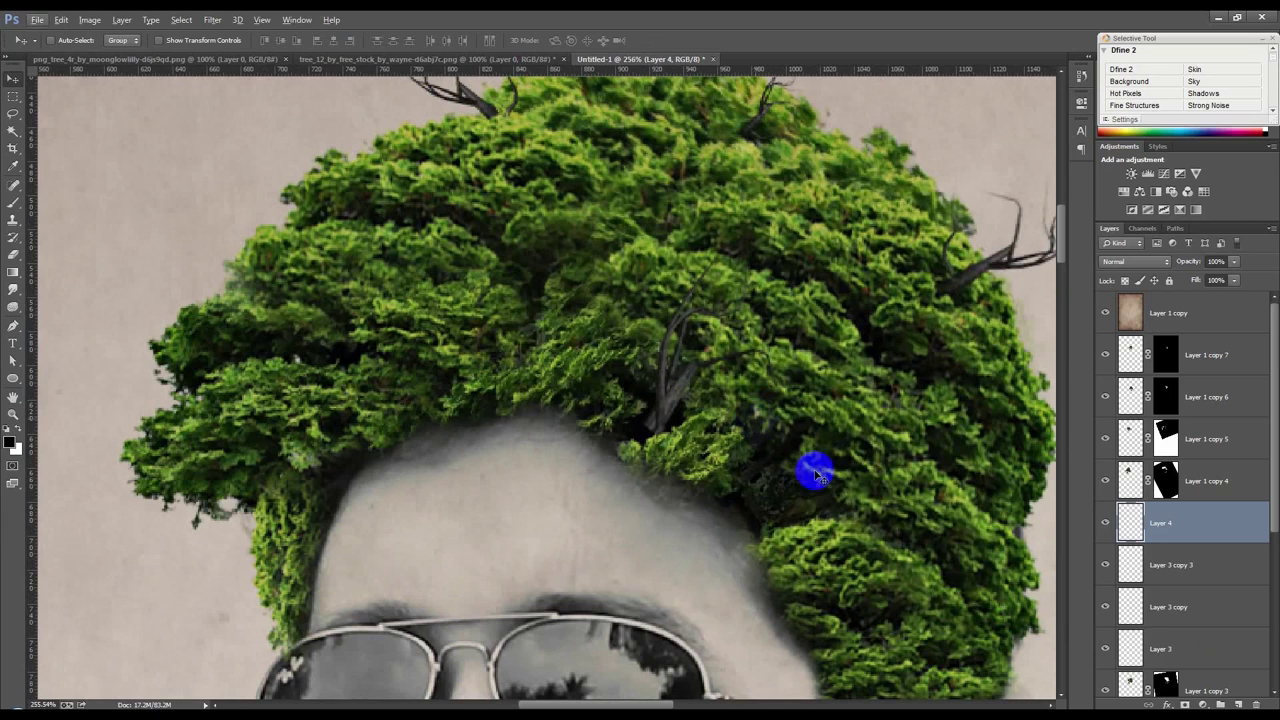
Mirror the branch horizontally and rotate it into the upper-left foliage of the hair.
key(ctrl+t)
drag(829, 337, 605, 378)
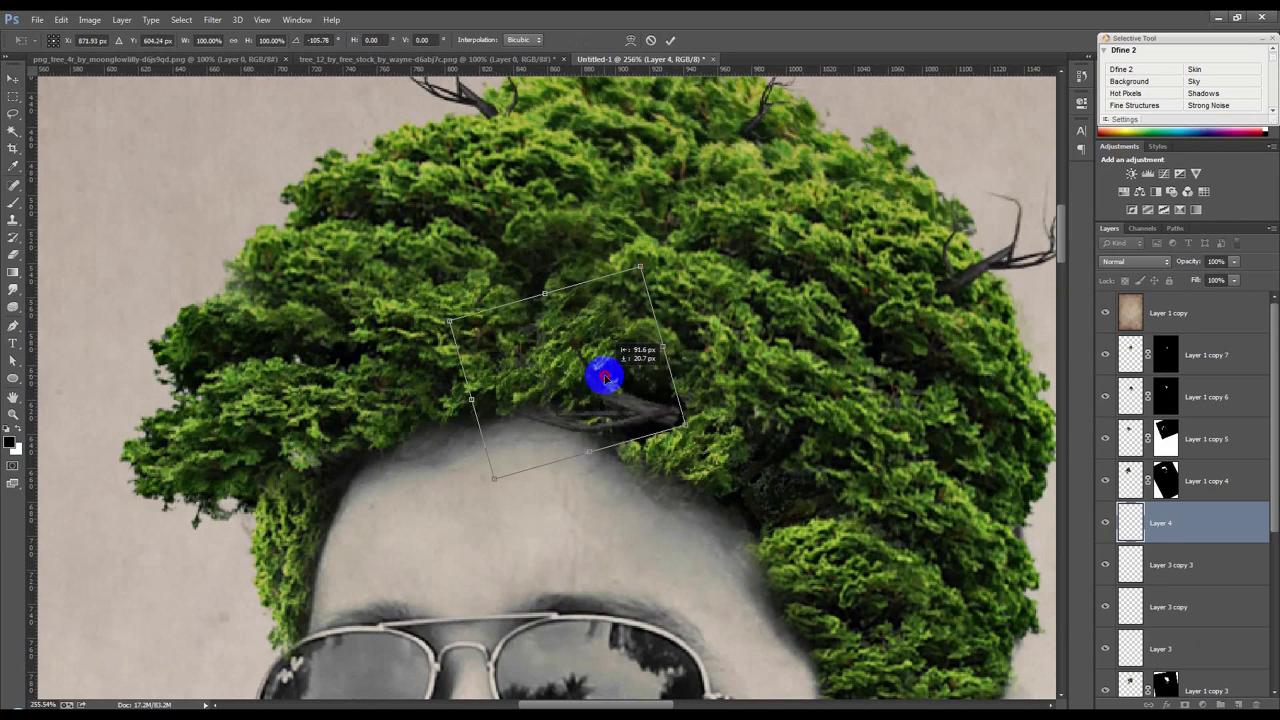
mouse_move(714, 491)
mouse_down()
mouse_move(657, 271)
mouse_move(634, 417)
mouse_move(723, 563)
mouse_up()
right_click(651, 435)
click(712, 633)
mouse_move(589, 474)
mouse_down()
mouse_move(691, 507)
mouse_move(820, 508)
mouse_move(901, 585)
mouse_move(609, 534)
mouse_up()
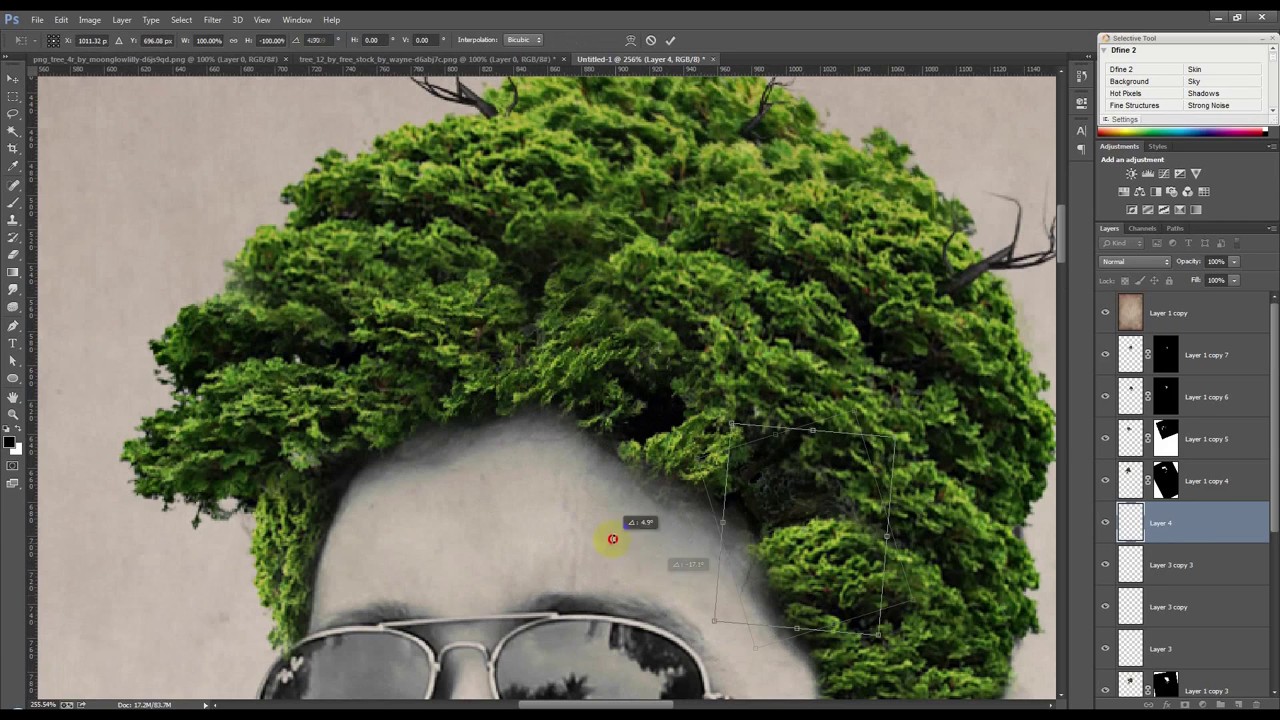
mouse_move(760, 543)
mouse_down()
mouse_move(551, 486)
mouse_move(277, 286)
mouse_up()
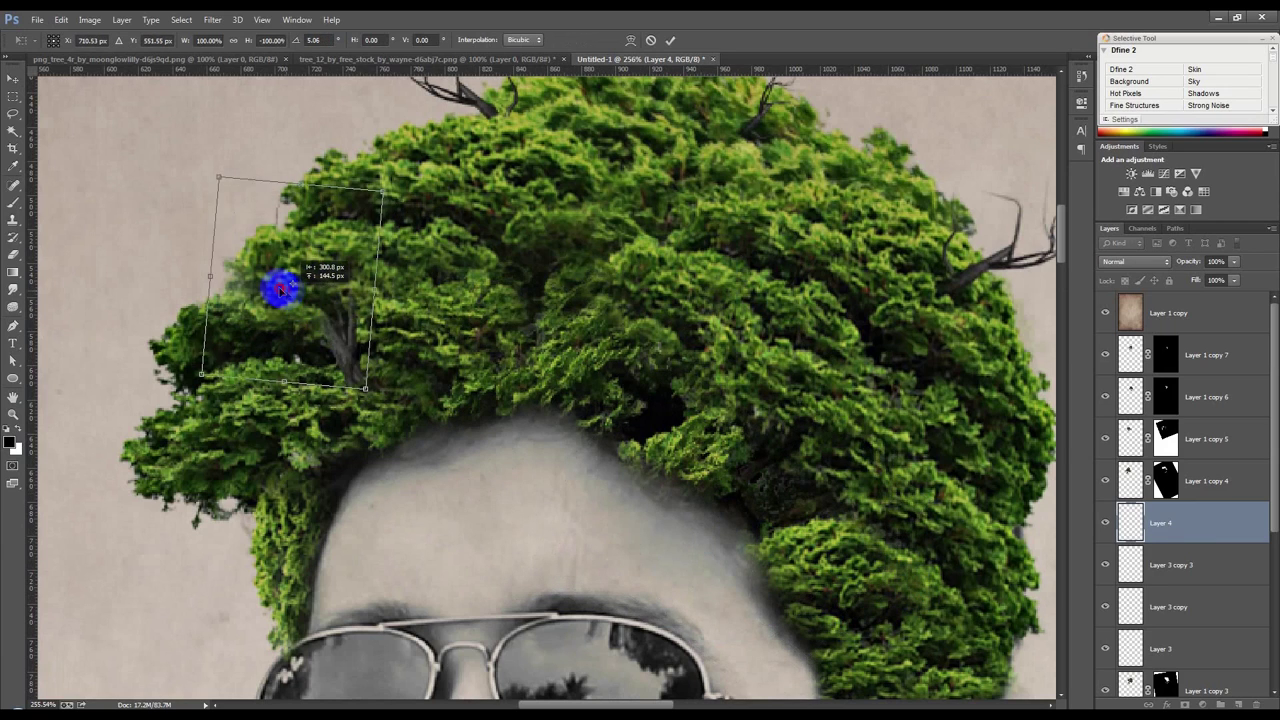
mouse_move(415, 385)
mouse_down()
mouse_move(386, 314)
mouse_move(345, 333)
mouse_up()
key(Return)
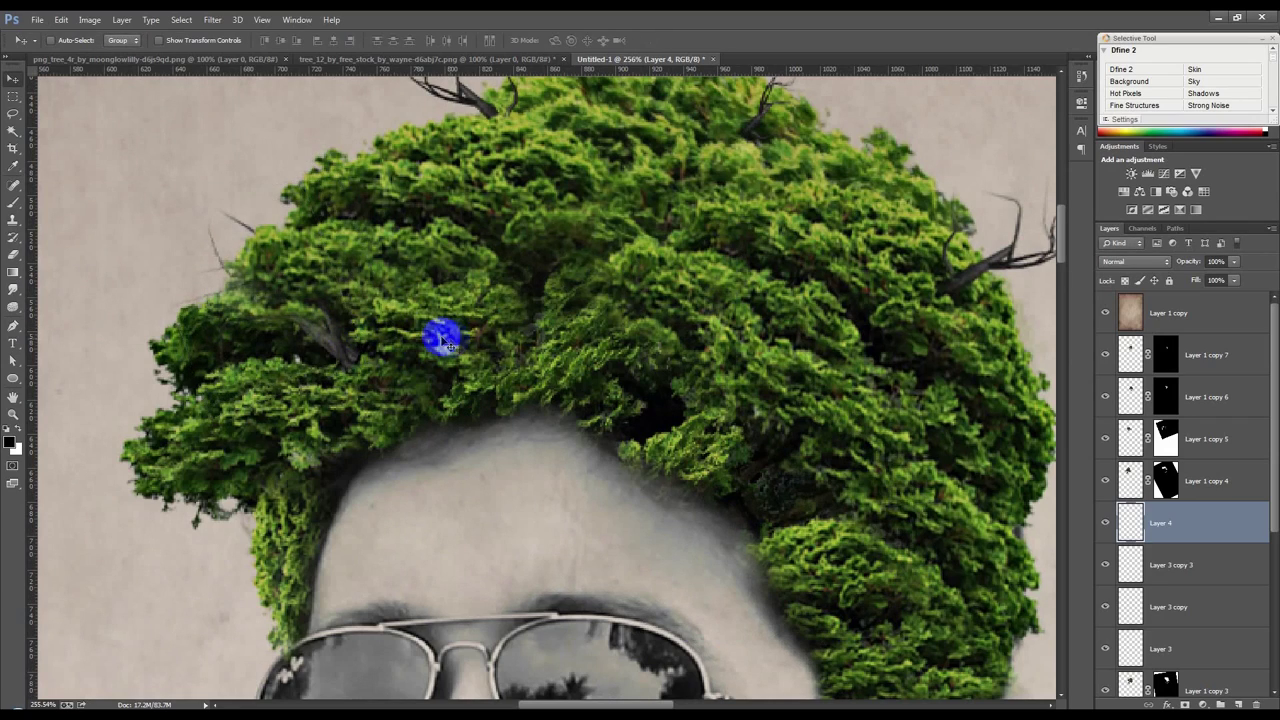
Duplicate the branch onto a new layer.
scroll(408, 345, down, 4)
scroll(408, 350, down, 2)
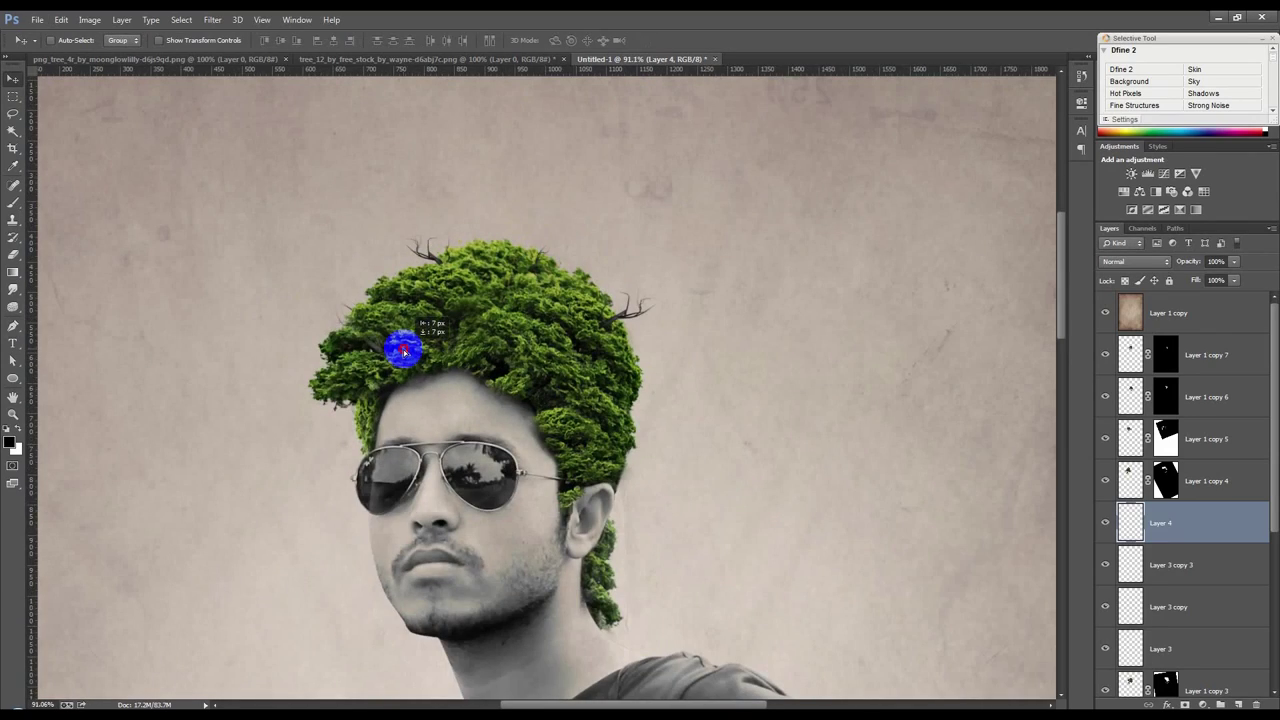
mouse_move(407, 355)
mouse_down()
mouse_move(592, 429)
mouse_move(584, 510)
mouse_move(596, 490)
mouse_up()
Flip the copied branch horizontally and move it onto the hair by the ear.
key(ctrl+t)
right_click(571, 480)
click(640, 680)
scroll(586, 466, up, 3)
drag(533, 462, 652, 437)
key(Return)
Move Layer 4 copy above Layer 1 copy 6 and nudge the branch up.
drag(1200, 523, 1108, 405)
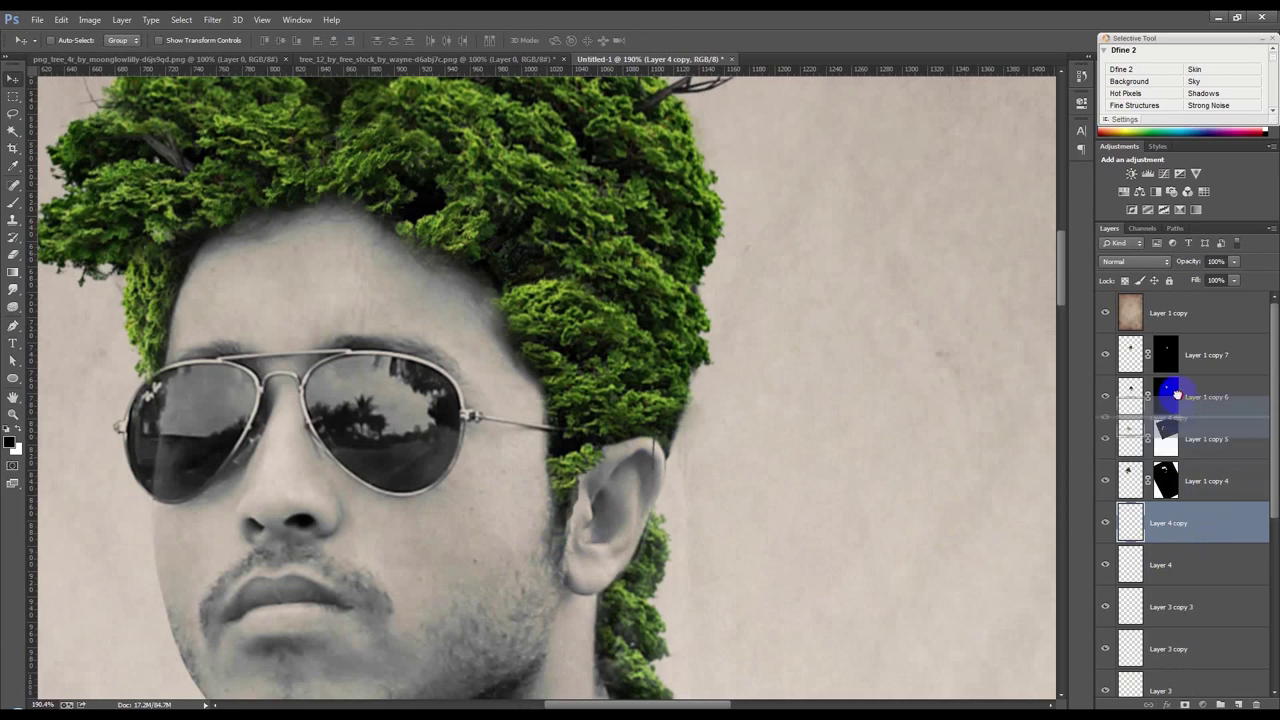
mouse_move(797, 412)
mouse_down()
mouse_move(830, 402)
mouse_move(800, 329)
mouse_move(812, 282)
mouse_up()
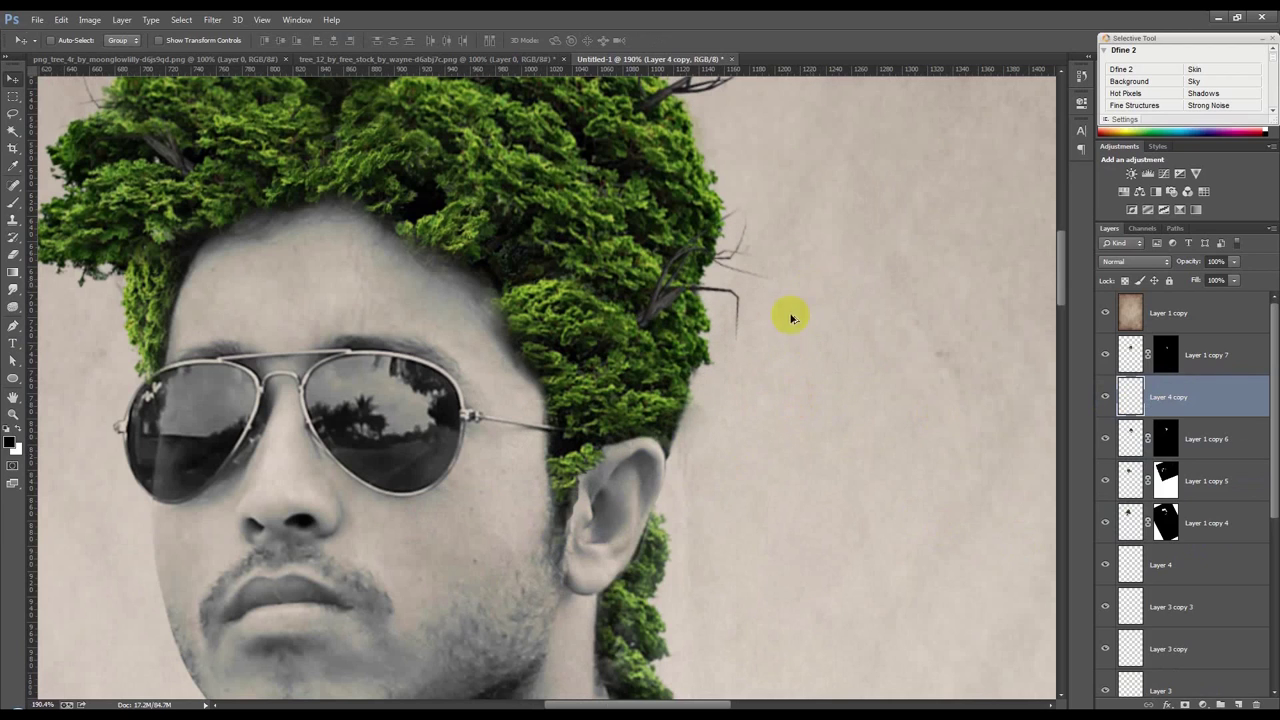
scroll(785, 330, down, 5)
scroll(780, 337, up, 3)
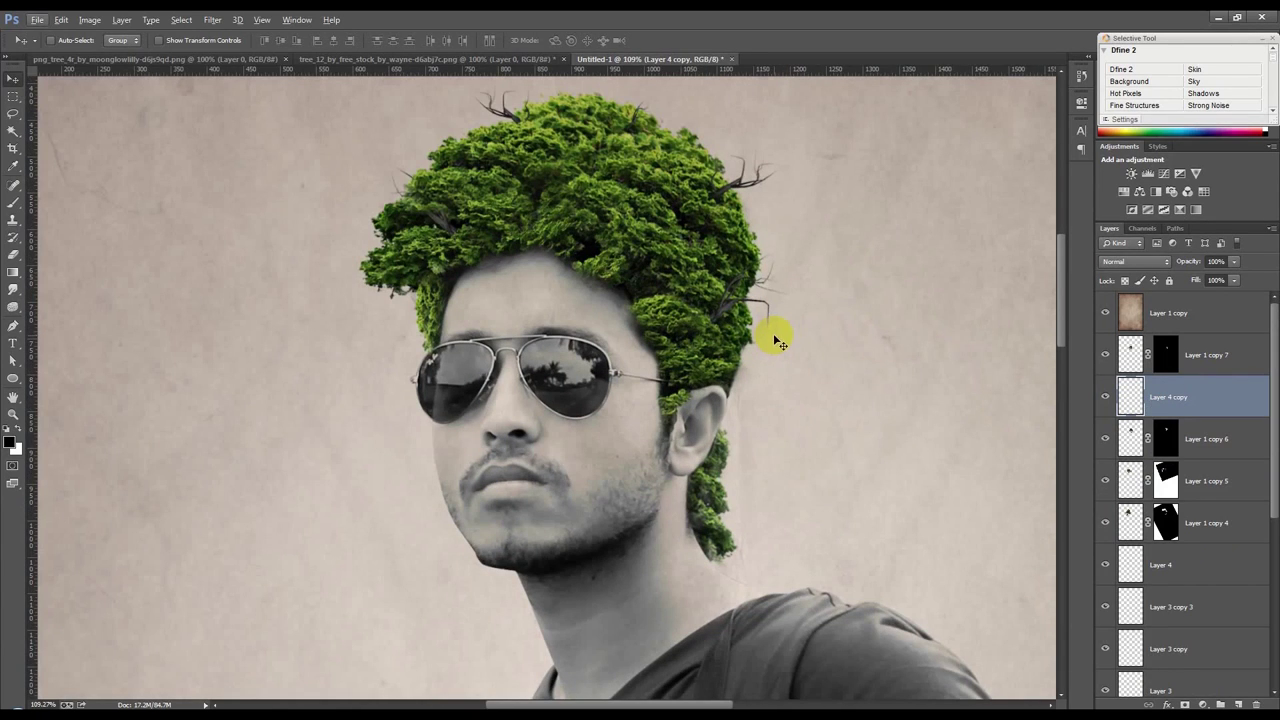
Shrink the copied branch to about 65% and rotate it about 25.6° into the hair.
key(ctrl+t)
mouse_move(786, 246)
mouse_down()
mouse_move(762, 281)
mouse_move(803, 350)
mouse_move(786, 371)
mouse_up()
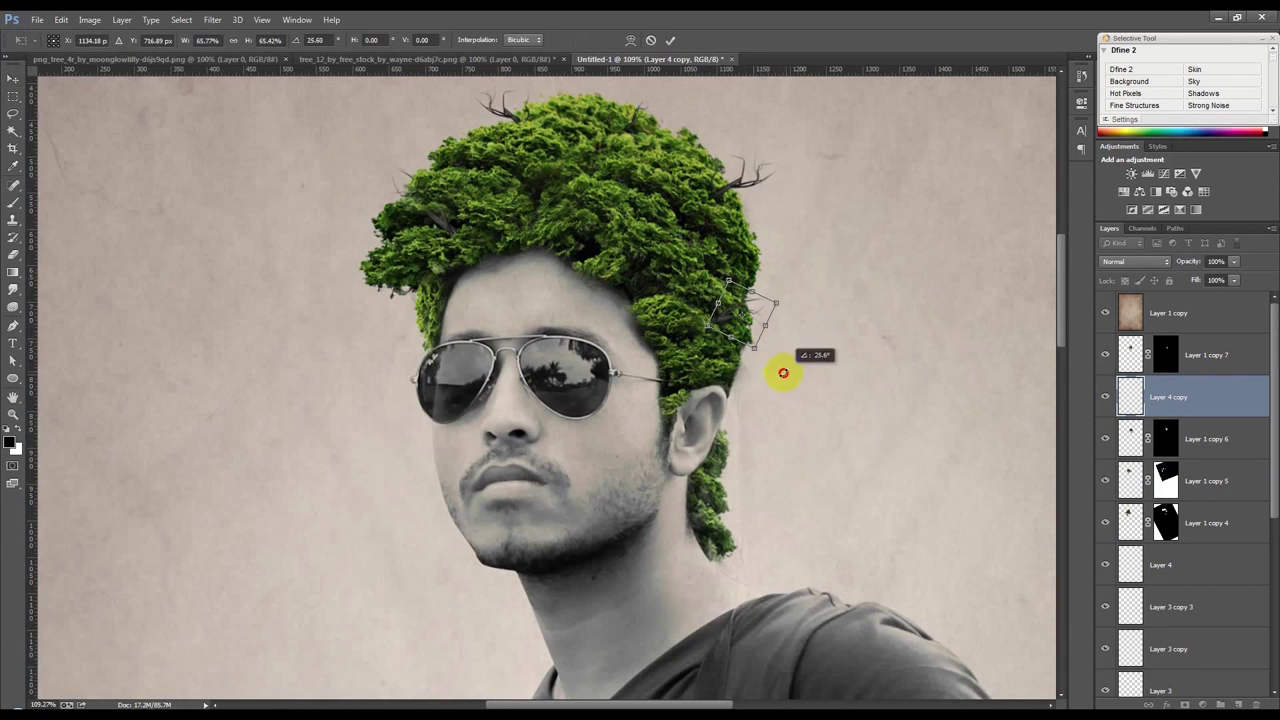
key(Return)
scroll(737, 329, up, 3)
scroll(730, 335, up, 2)
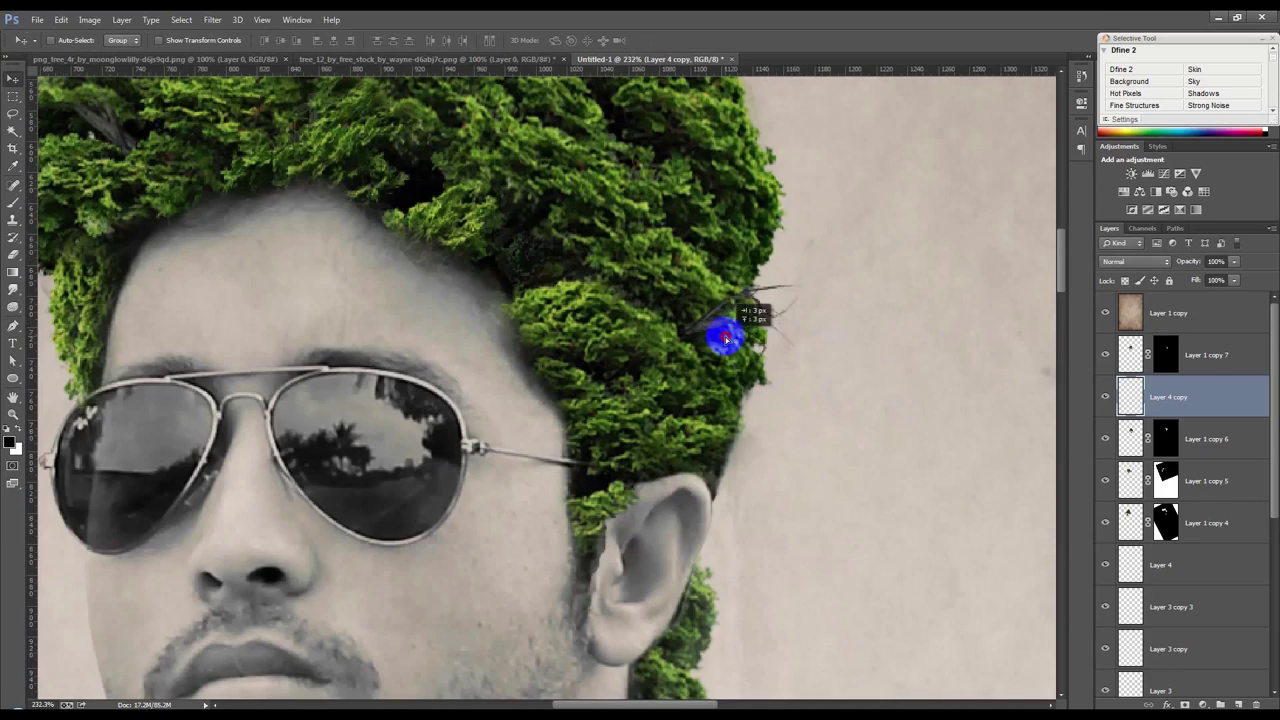
drag(722, 341, 723, 343)
scroll(720, 341, down, 2)
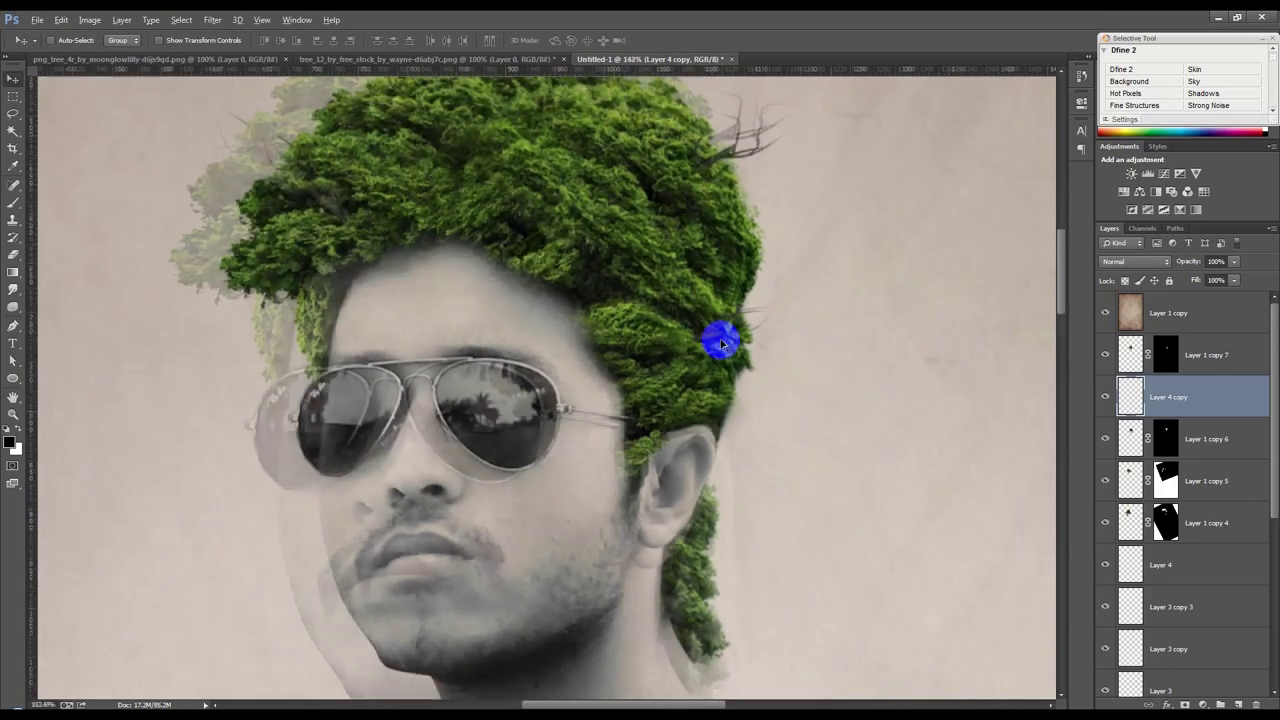
scroll(718, 342, down, 2)
scroll(716, 345, down, 1)
scroll(736, 370, down, 1)
scroll(736, 370, up, 1)
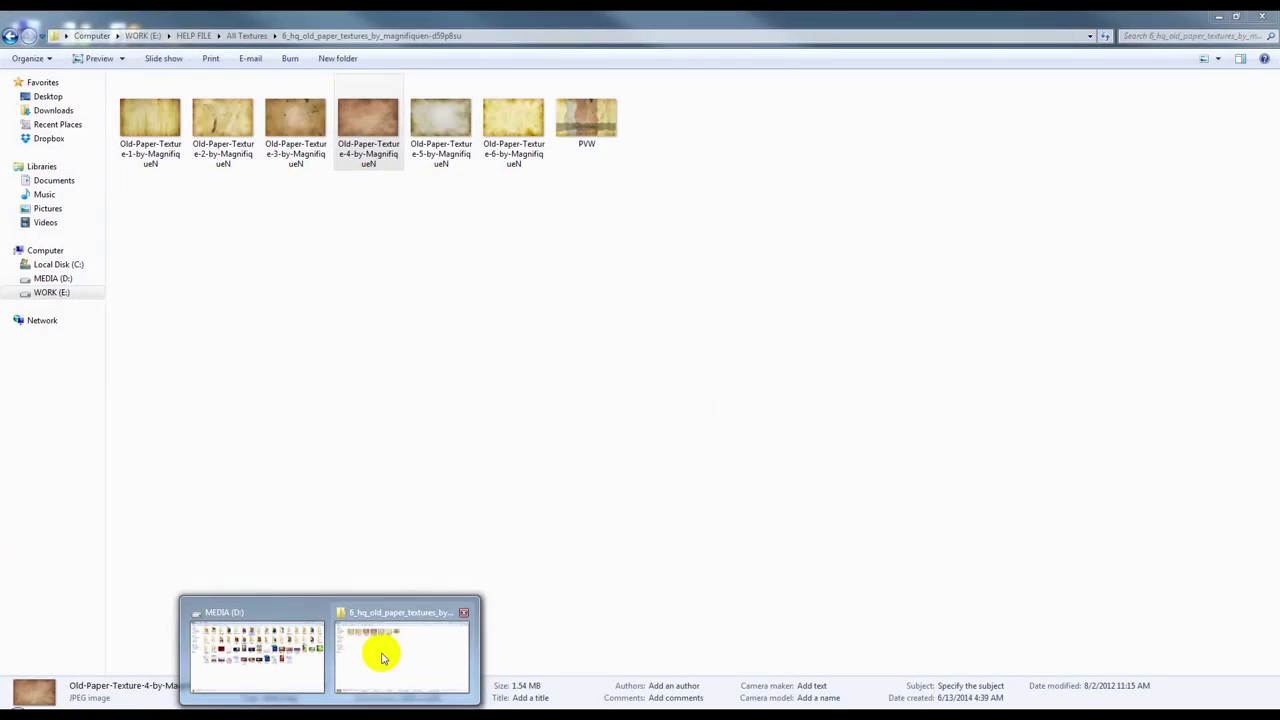
Go to the HELP FILE folder on the WORK (E:) drive.
click(382, 652)
click(65, 291)
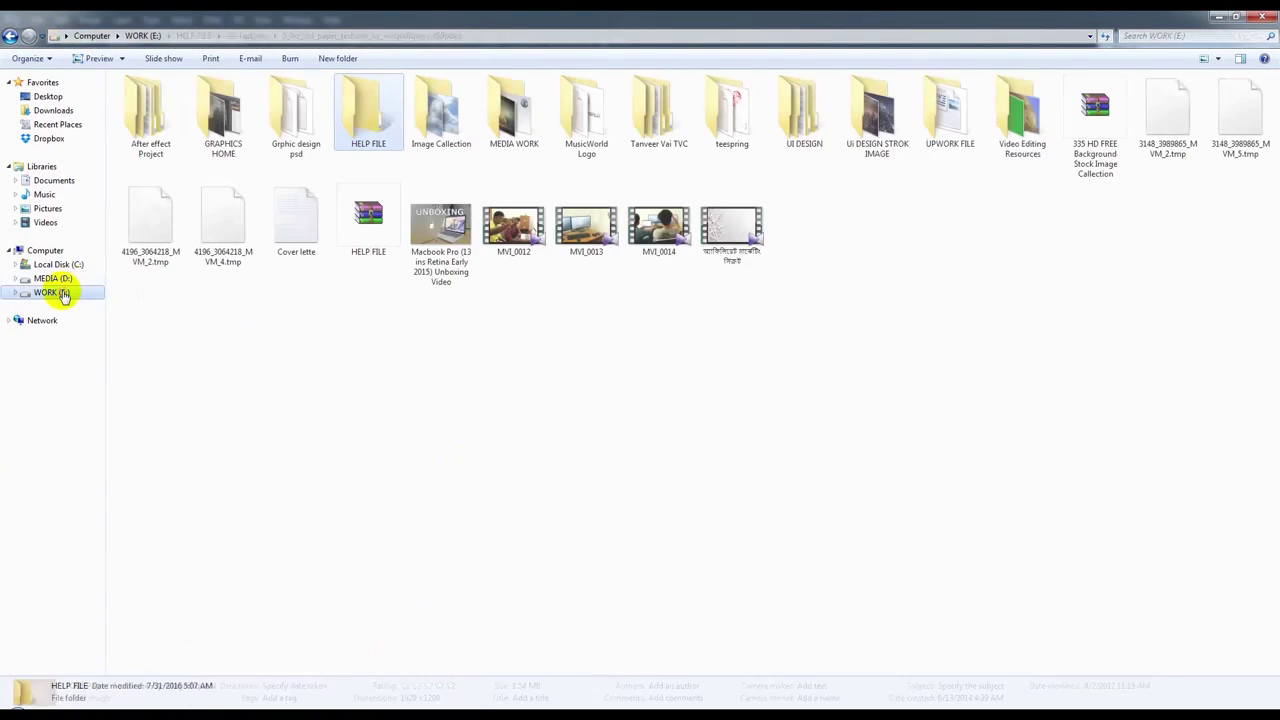
double_click(366, 118)
Browse the stock images and select the birds_03 flock PNG.
click(625, 360)
scroll(623, 352, down, 10)
scroll(623, 352, down, 10)
scroll(623, 352, up, 2)
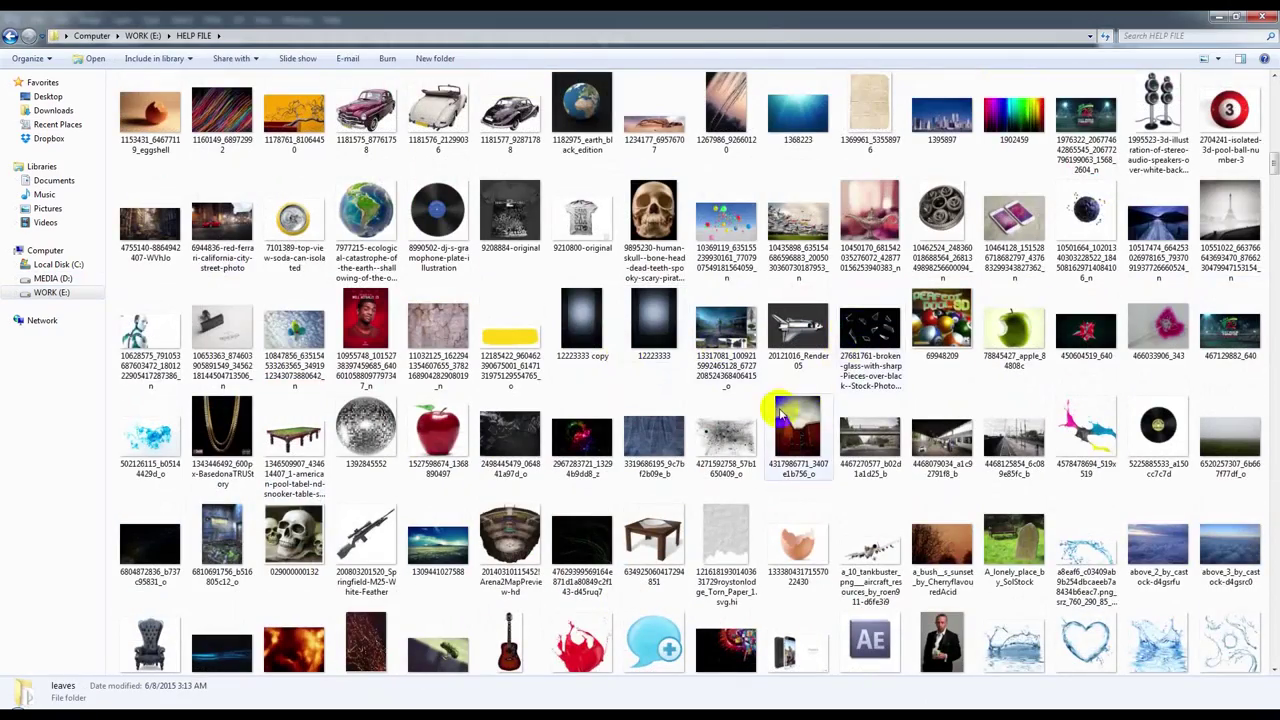
scroll(820, 390, down, 3)
scroll(800, 405, down, 10)
scroll(810, 420, up, 2)
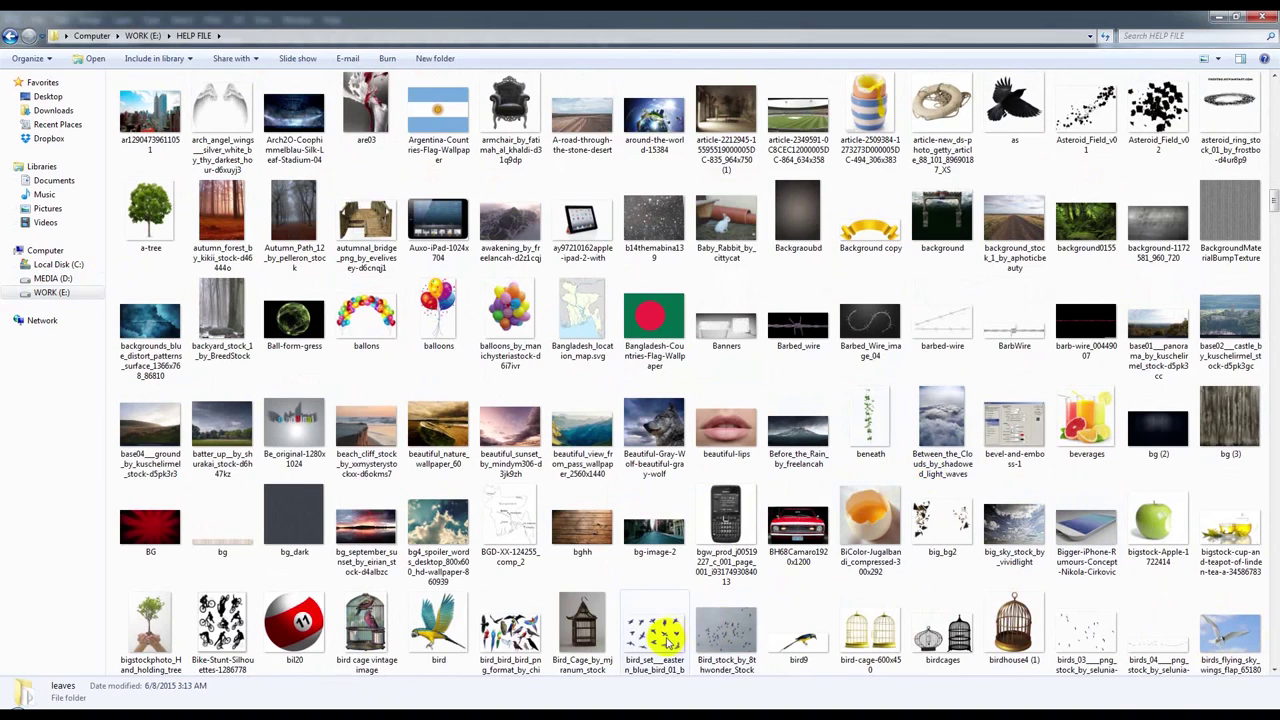
click(712, 632)
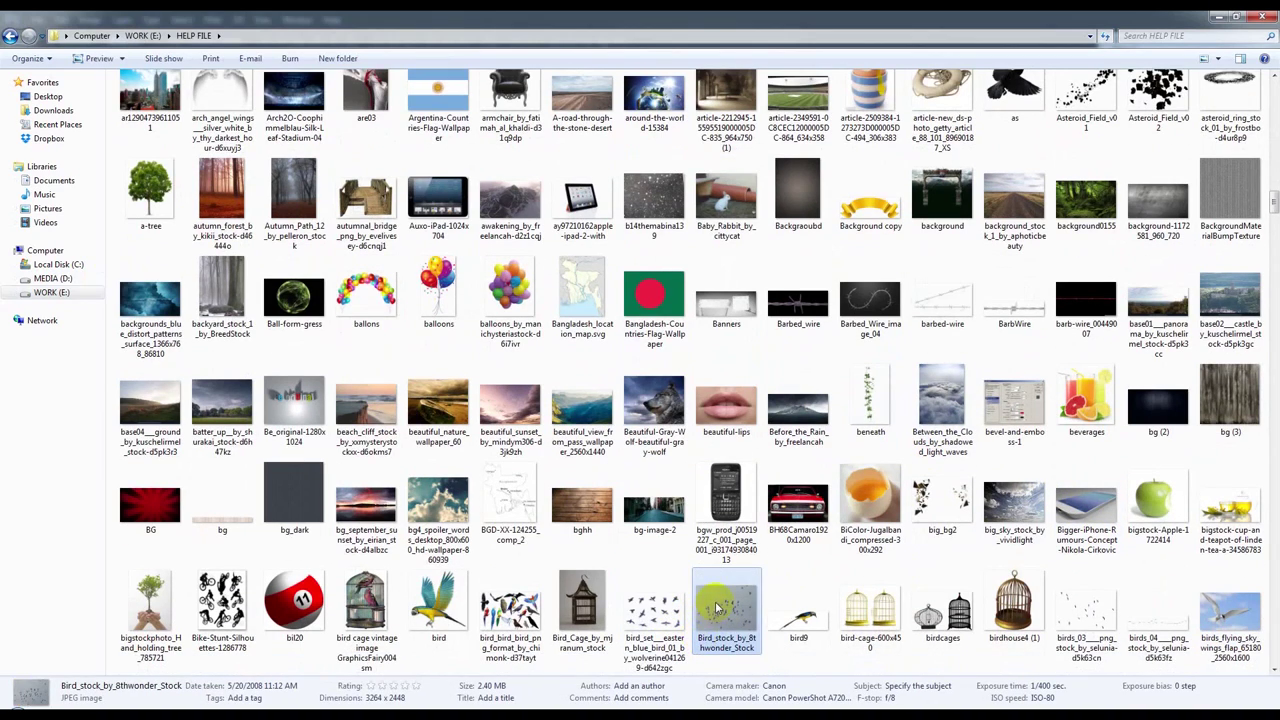
scroll(716, 607, down, 3)
click(1078, 316)
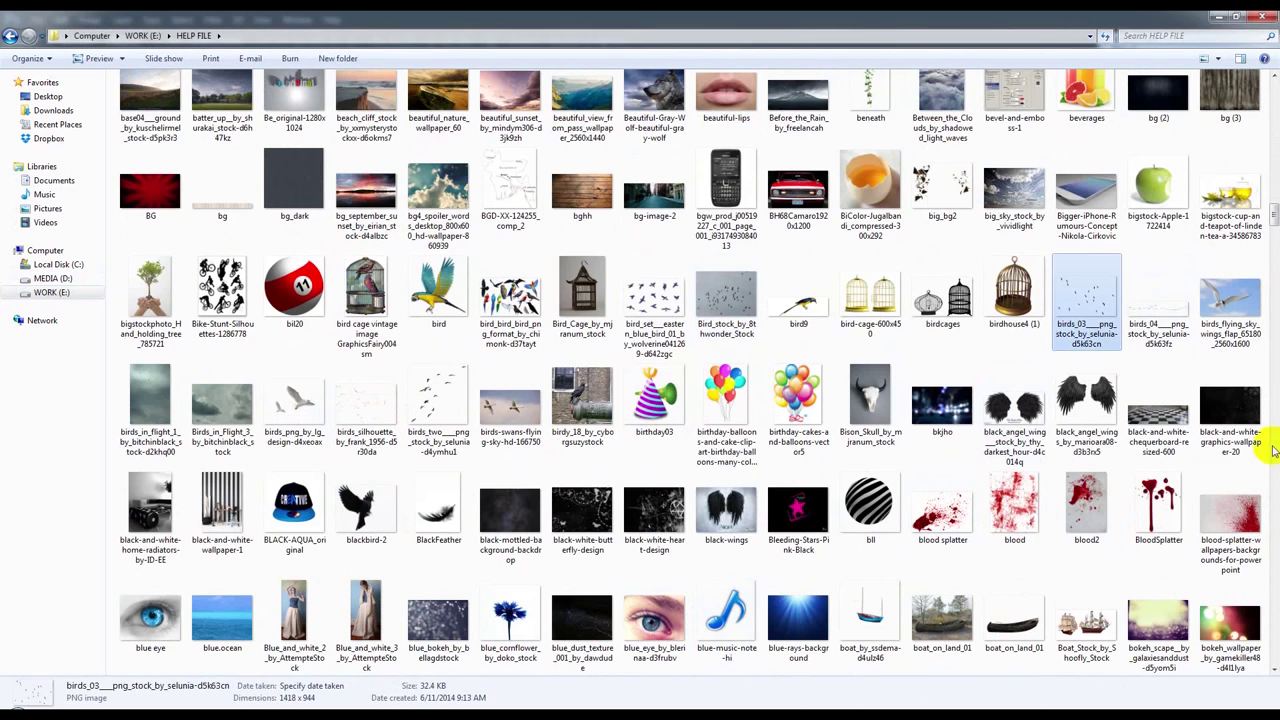
scroll(609, 591, down, 1)
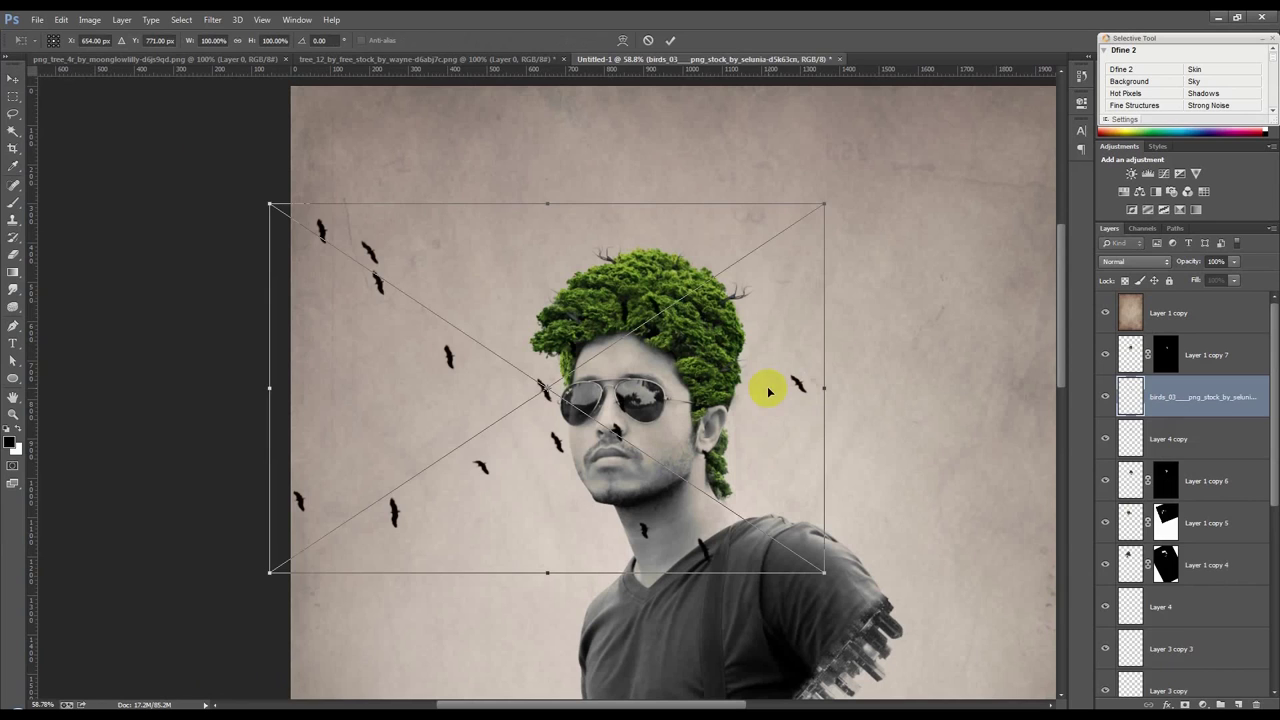
Place the birds_03 flock above-right of the head, scaled to about 14% and tilted.
mouse_move(766, 386)
mouse_down()
mouse_move(811, 327)
mouse_move(876, 278)
mouse_up()
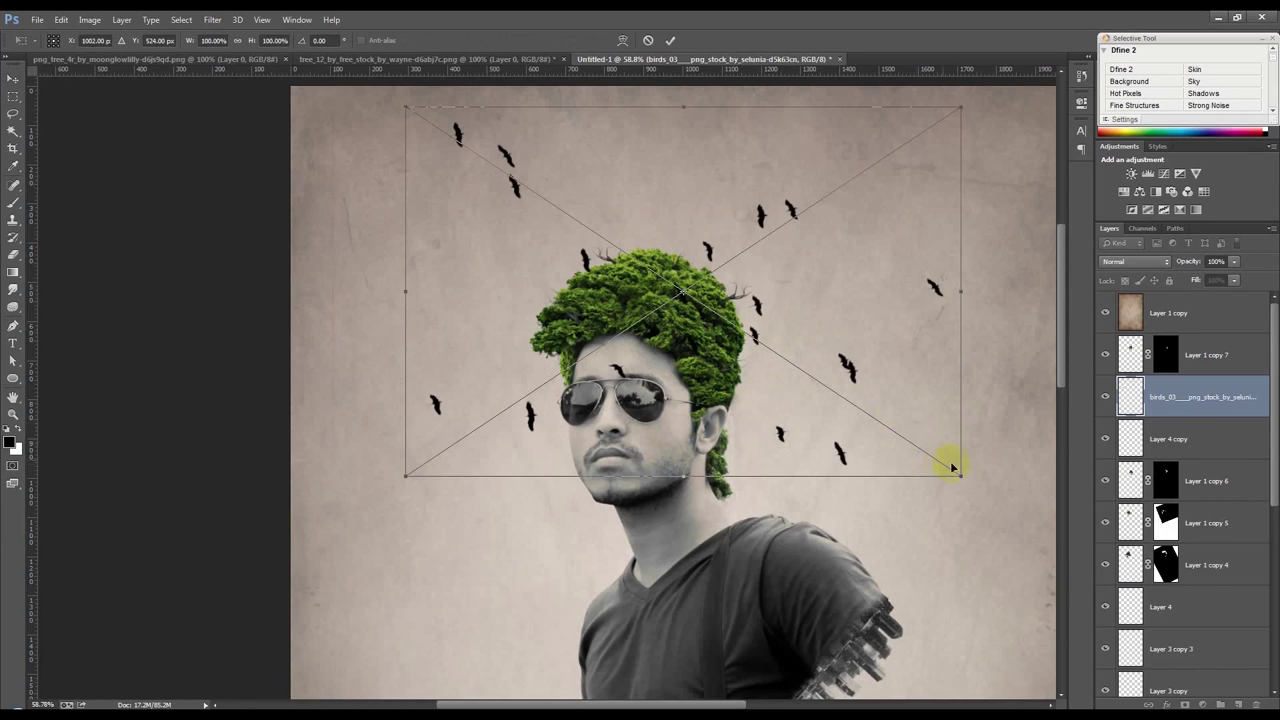
drag(957, 472, 825, 287)
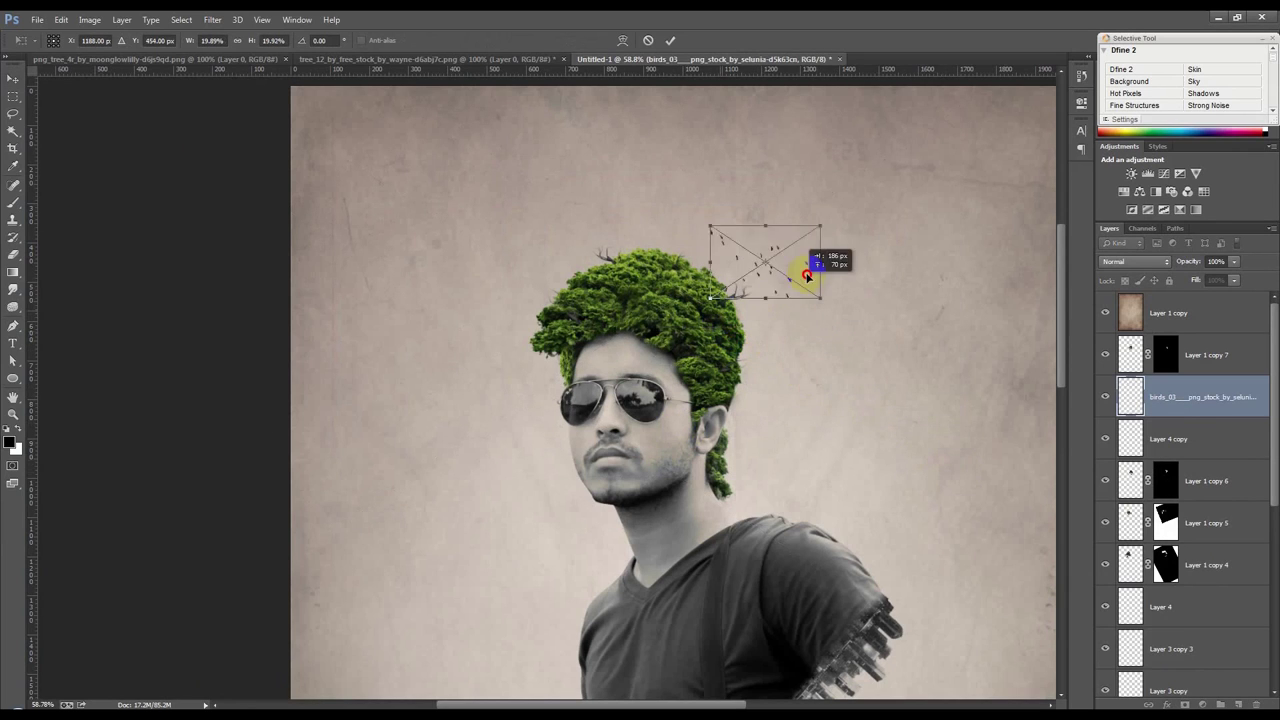
drag(864, 380, 779, 390)
scroll(781, 296, up, 3)
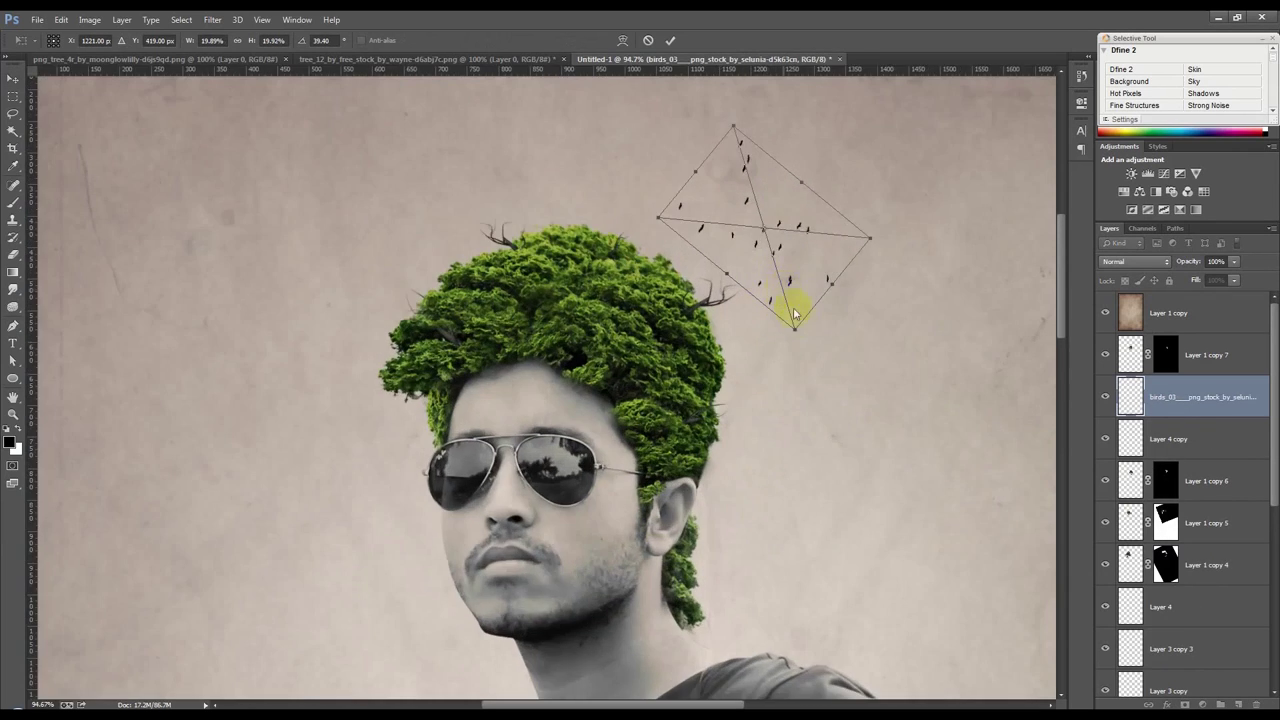
drag(797, 325, 778, 276)
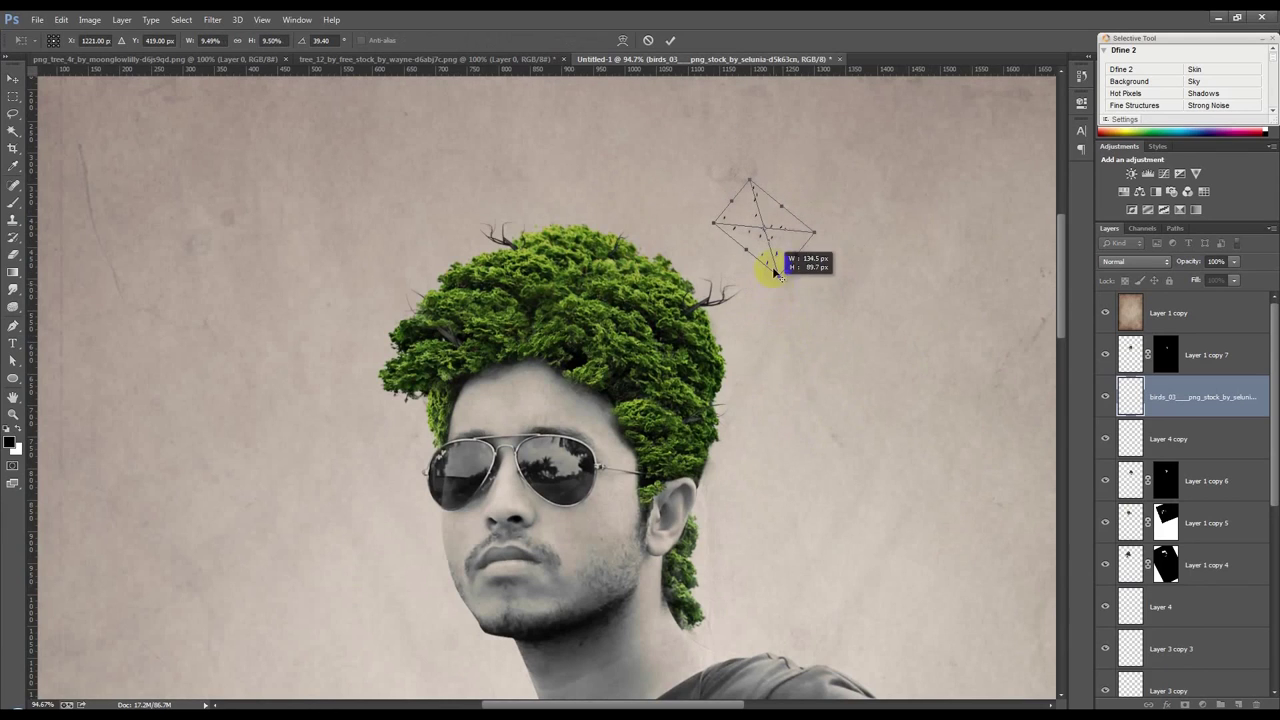
drag(816, 234, 794, 243)
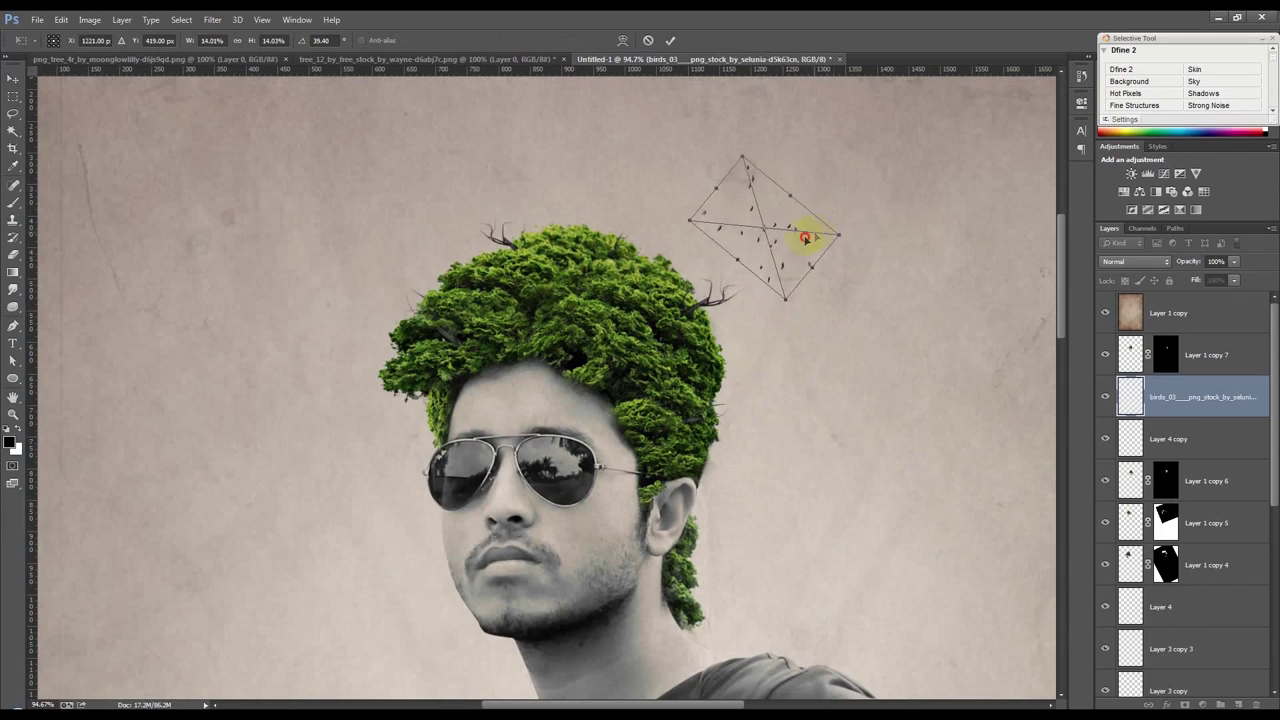
key(Return)
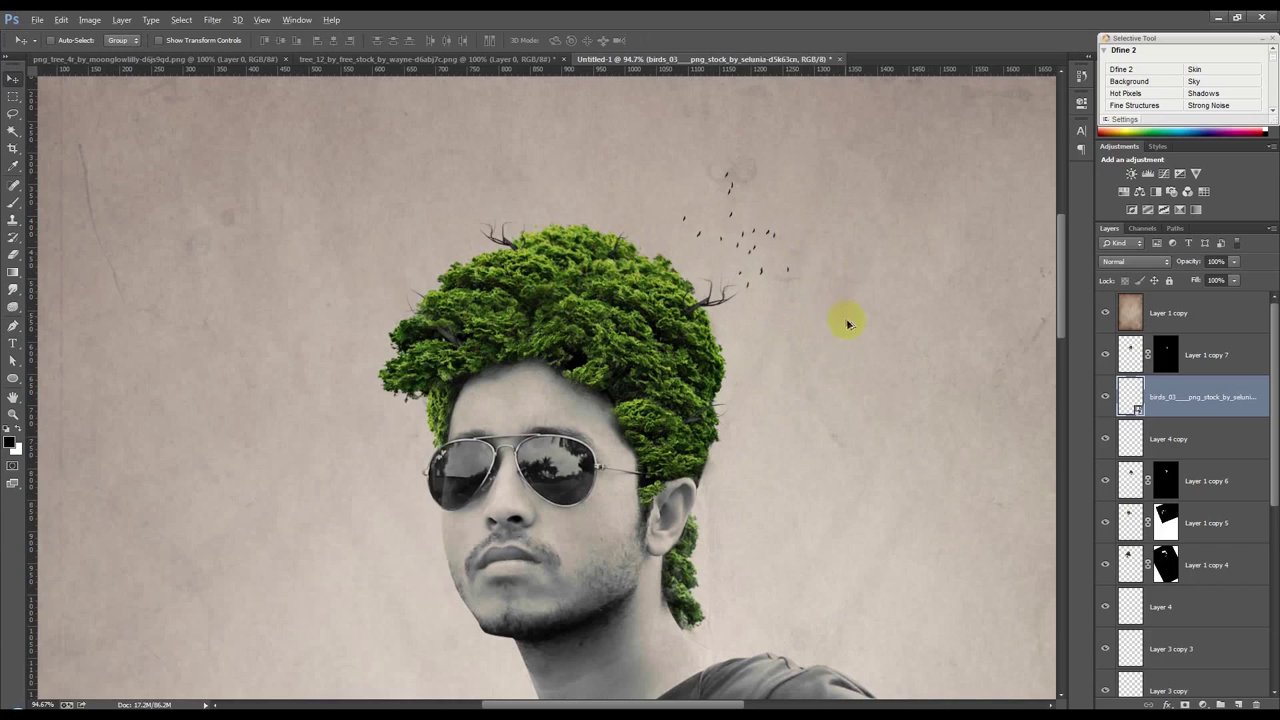
scroll(847, 323, down, 3)
scroll(849, 326, down, 2)
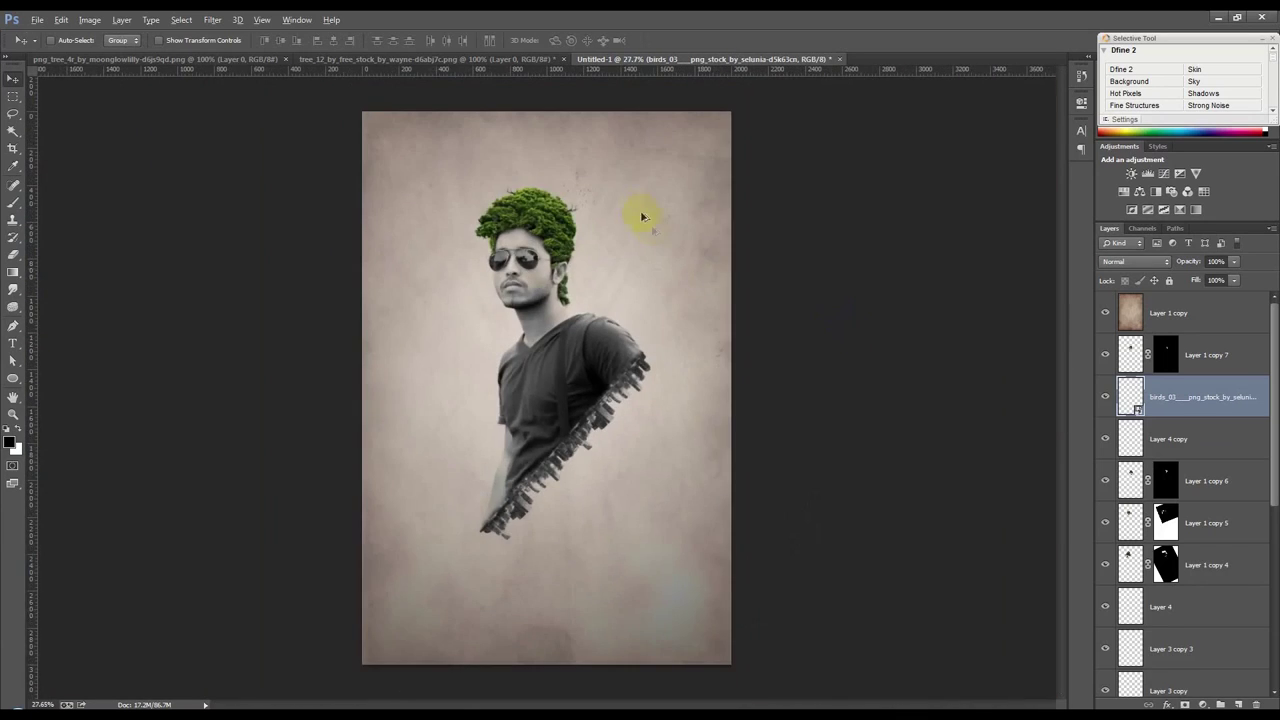
scroll(642, 217, up, 1)
Reduce the flock's tilt to about 26 degrees.
key(ctrl+t)
drag(675, 230, 617, 207)
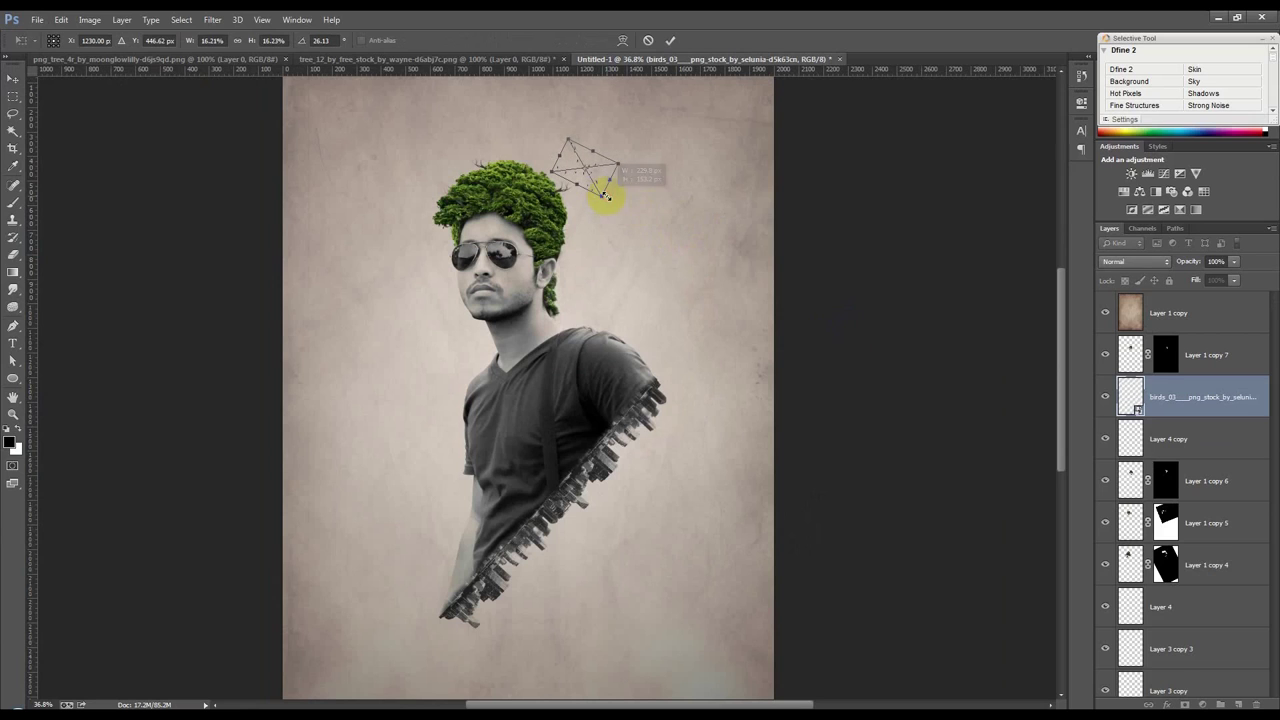
key(Return)
scroll(595, 261, down, 1)
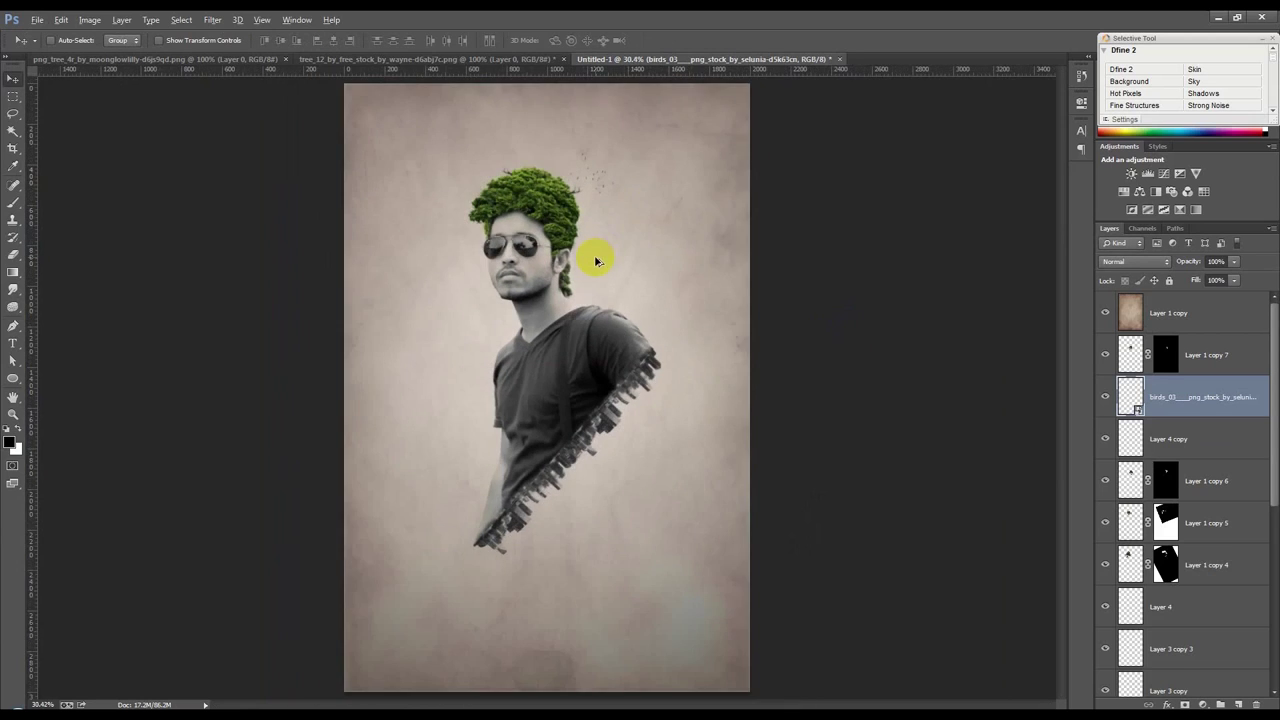
scroll(1150, 600, down, 3)
scroll(1148, 645, down, 3)
scroll(1148, 645, down, 1)
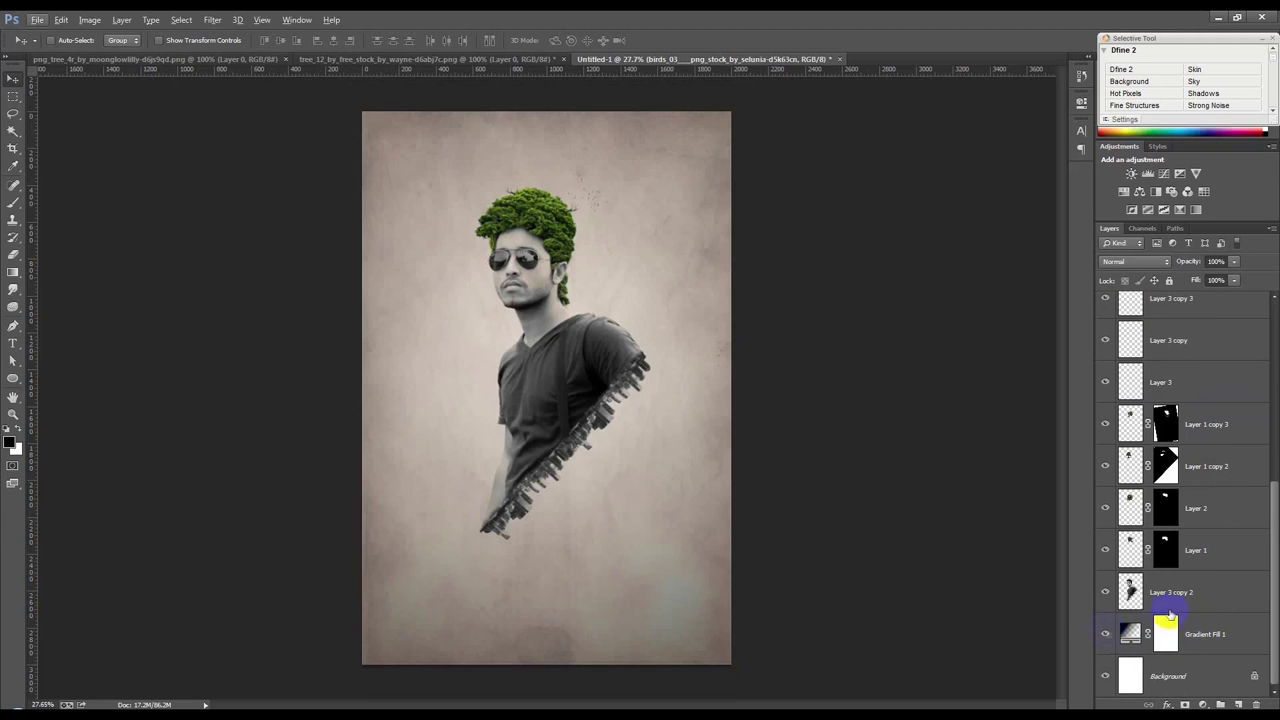
Group the artwork layers from Layer 1 copy 7 down into Group 1, above Layer 1 copy.
click(1208, 595)
scroll(1210, 594, up, 5)
shift+click(1192, 366)
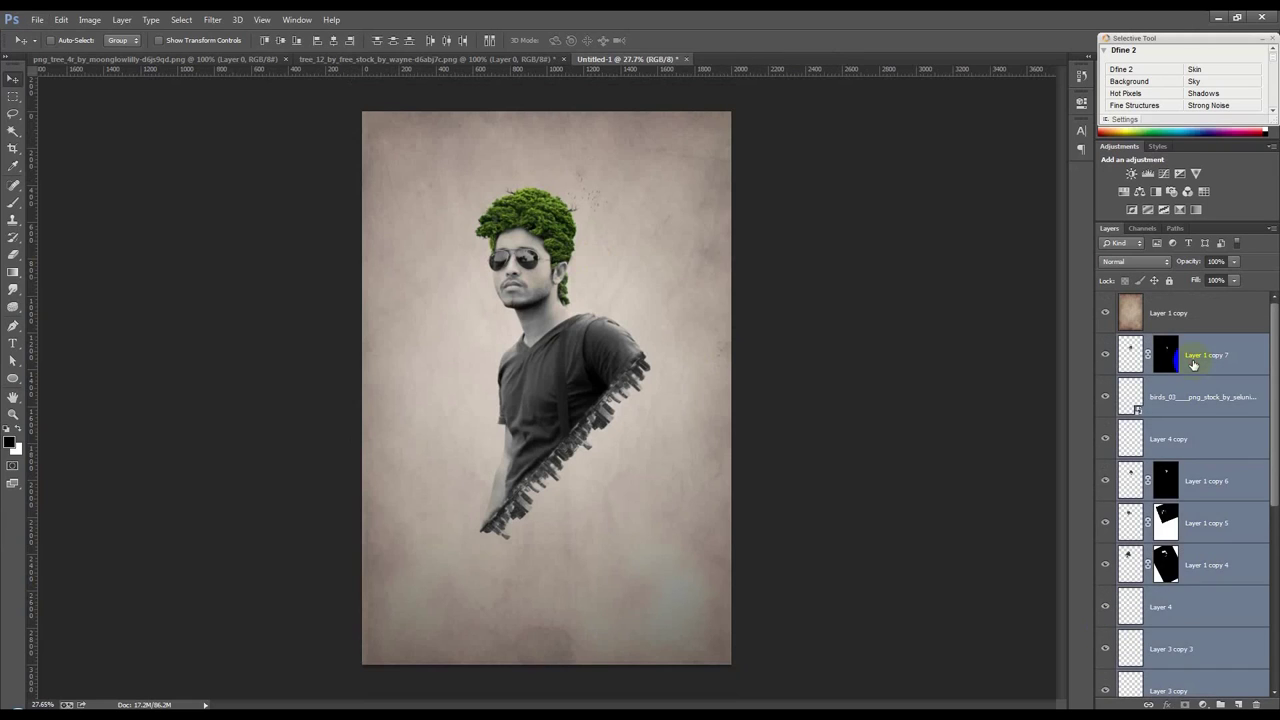
key(ctrl+g)
drag(1170, 341, 1163, 305)
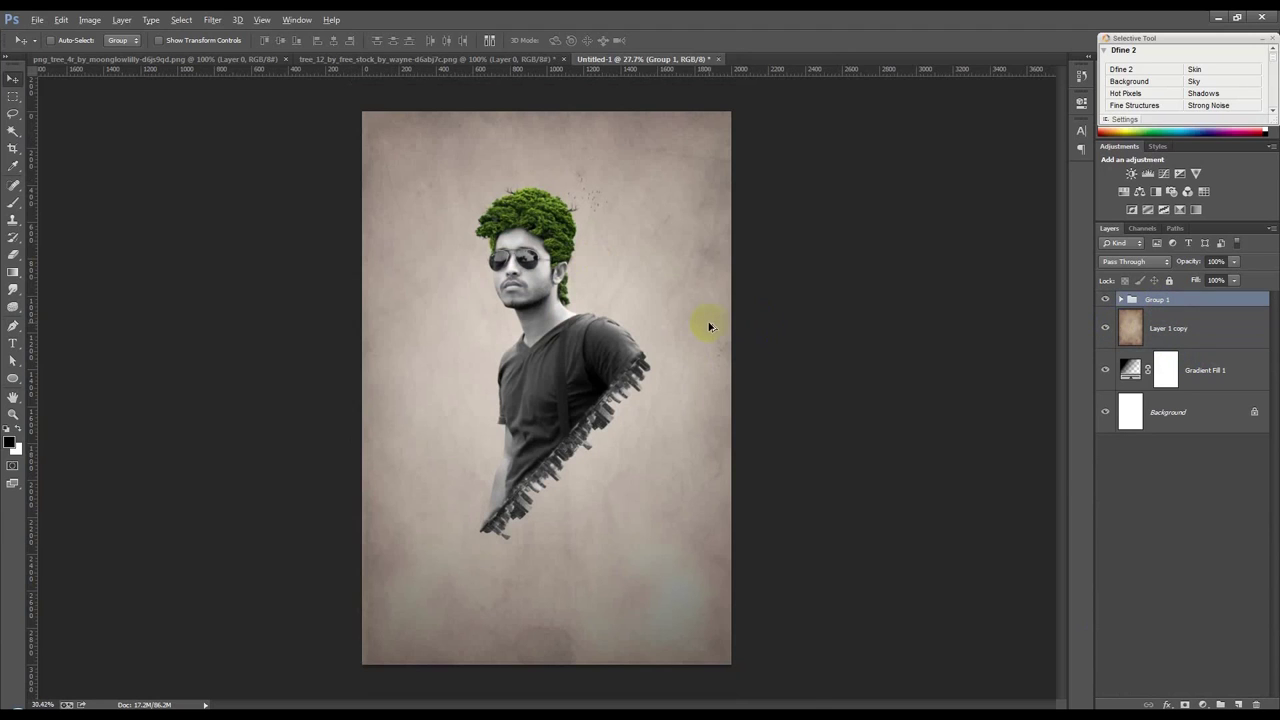
Delete the Layer 1 copy paper-texture layer so Gradient Fill 1 sits directly under Group 1.
scroll(708, 326, up, 1)
scroll(631, 337, down, 1)
click(1192, 372)
click(1104, 328)
click(1160, 330)
click(1170, 370)
click(1160, 330)
key(Delete)
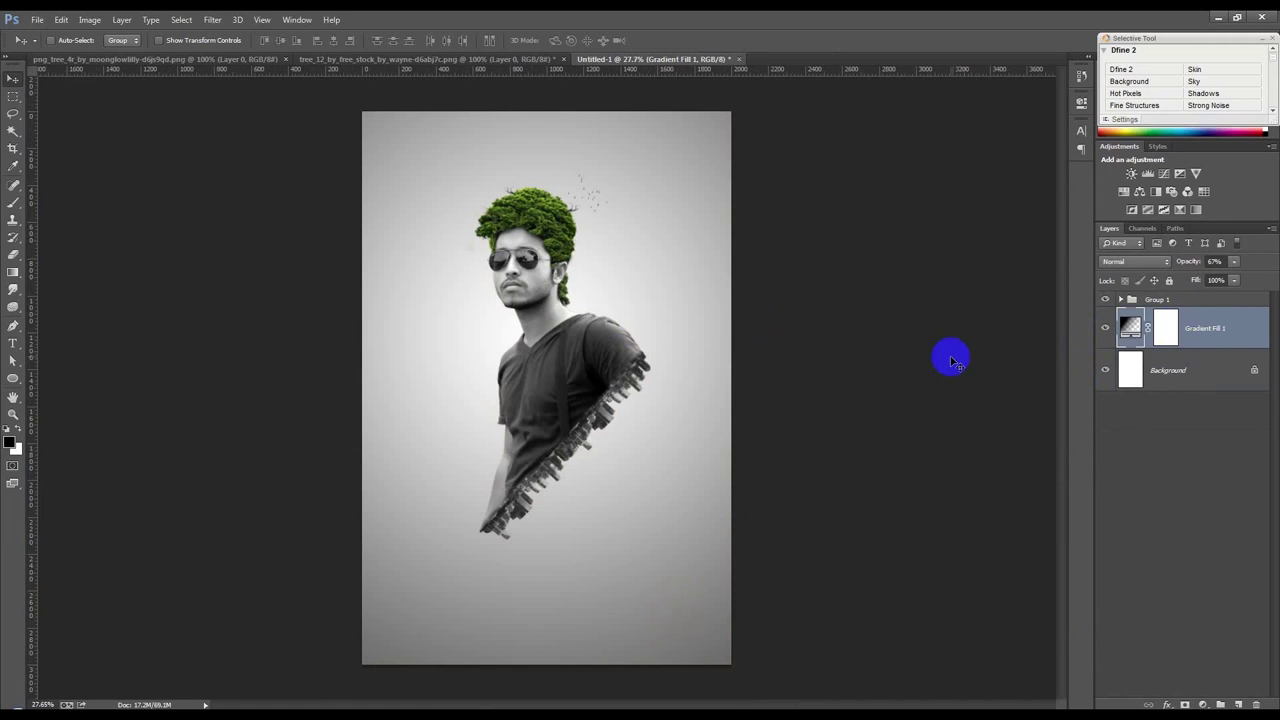
scroll(650, 368, up, 2)
scroll(655, 360, up, 1)
scroll(655, 360, down, 3)
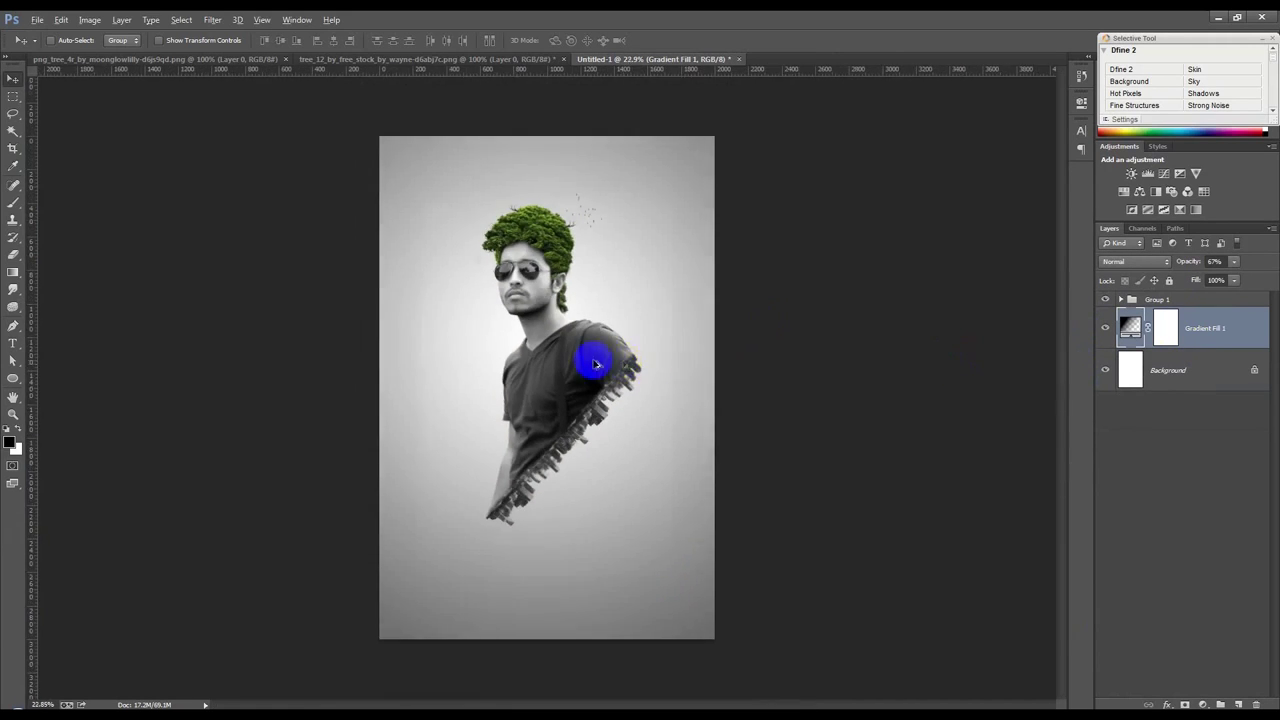
scroll(650, 365, down, 2)
Try a 1920 × 1080 image size, then cancel without resizing.
click(93, 22)
click(108, 113)
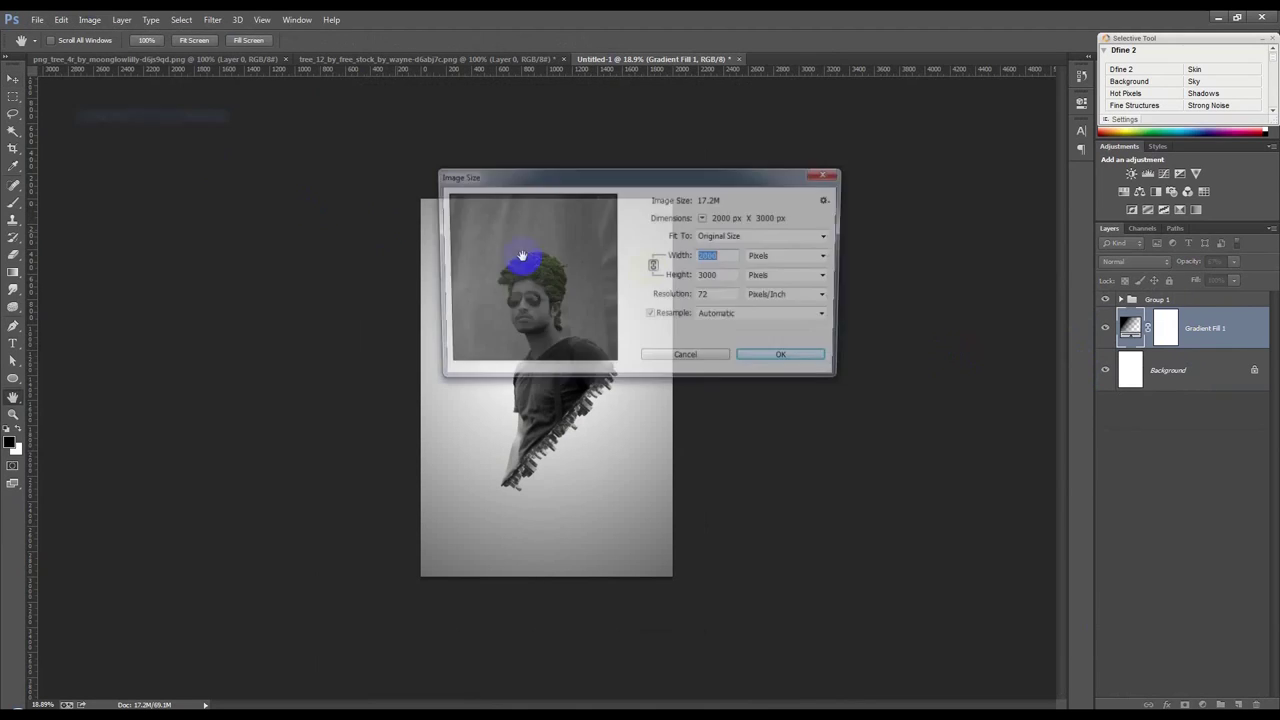
text(1920)
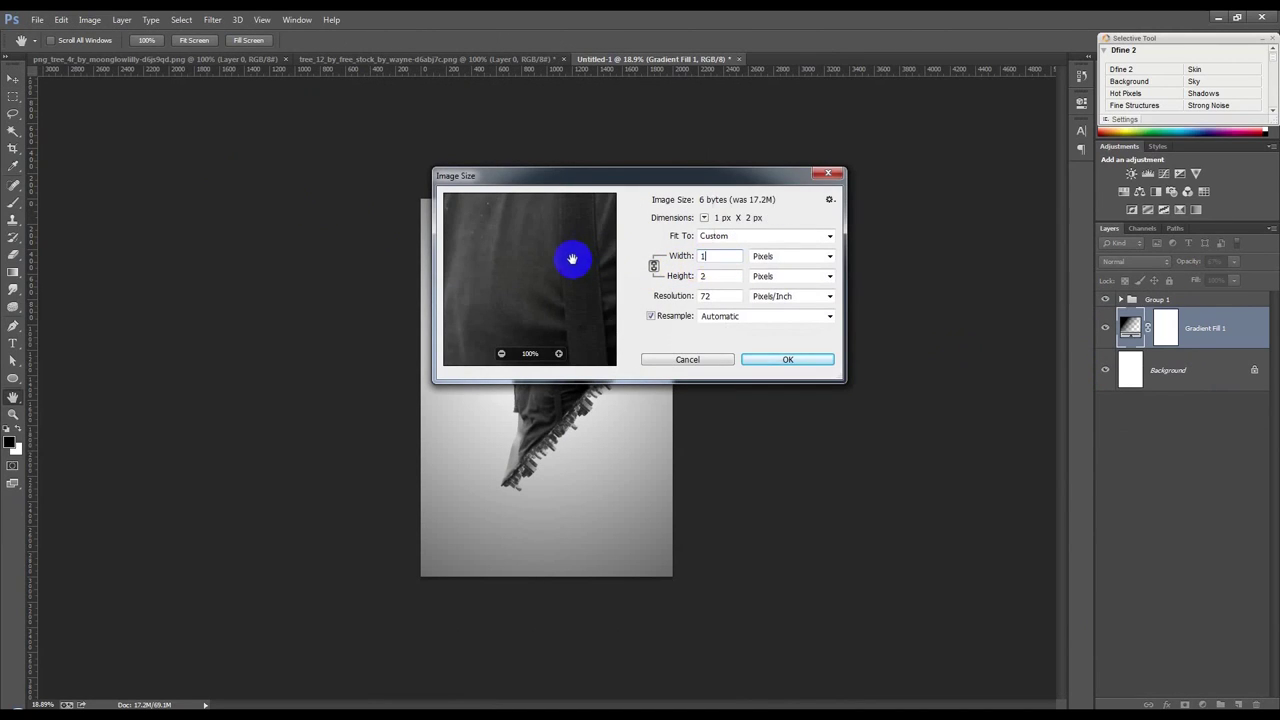
click(720, 276)
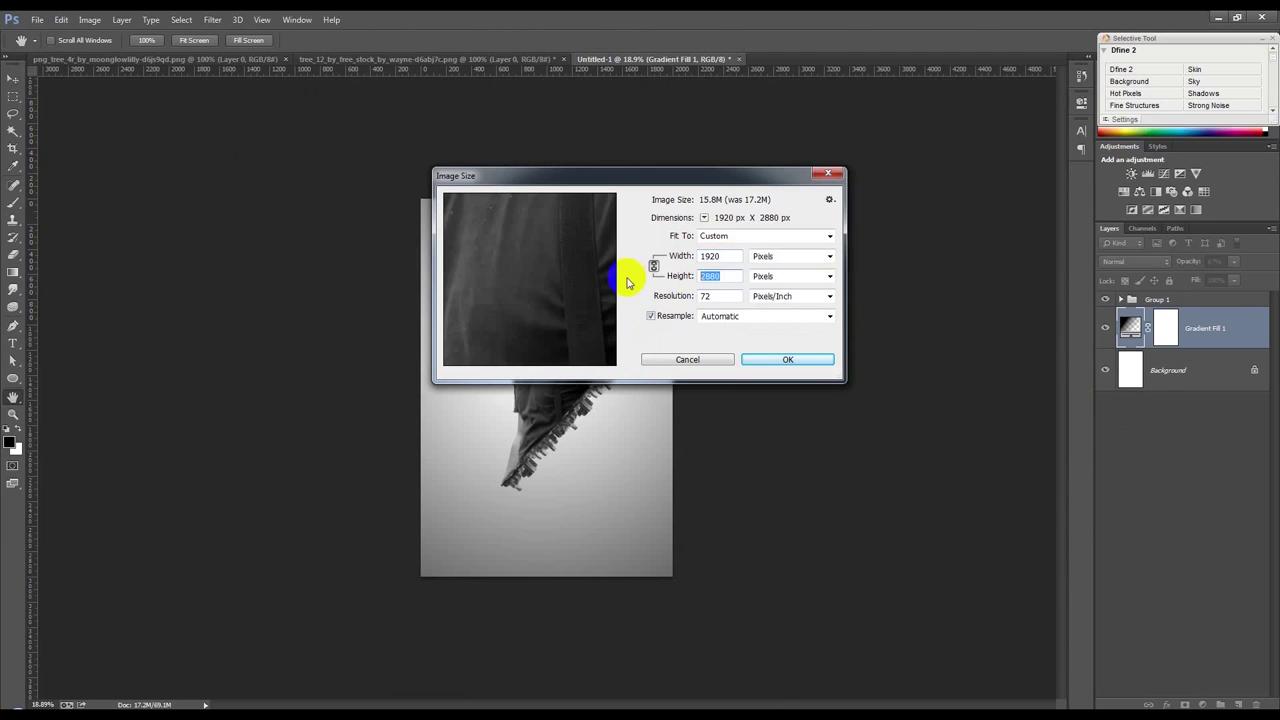
text(1080)
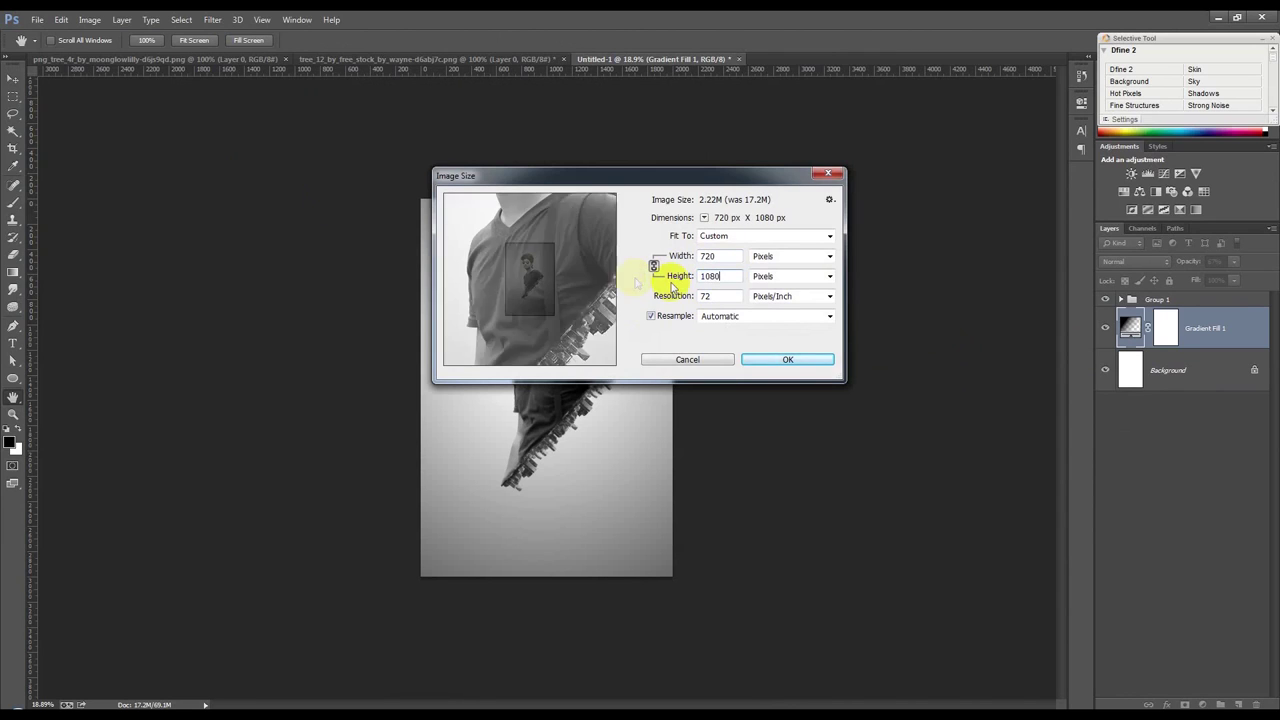
click(700, 360)
Resize the canvas to a 1920 × 1080 landscape frame, accepting the clipping warning.
click(89, 20)
click(112, 128)
text(192)
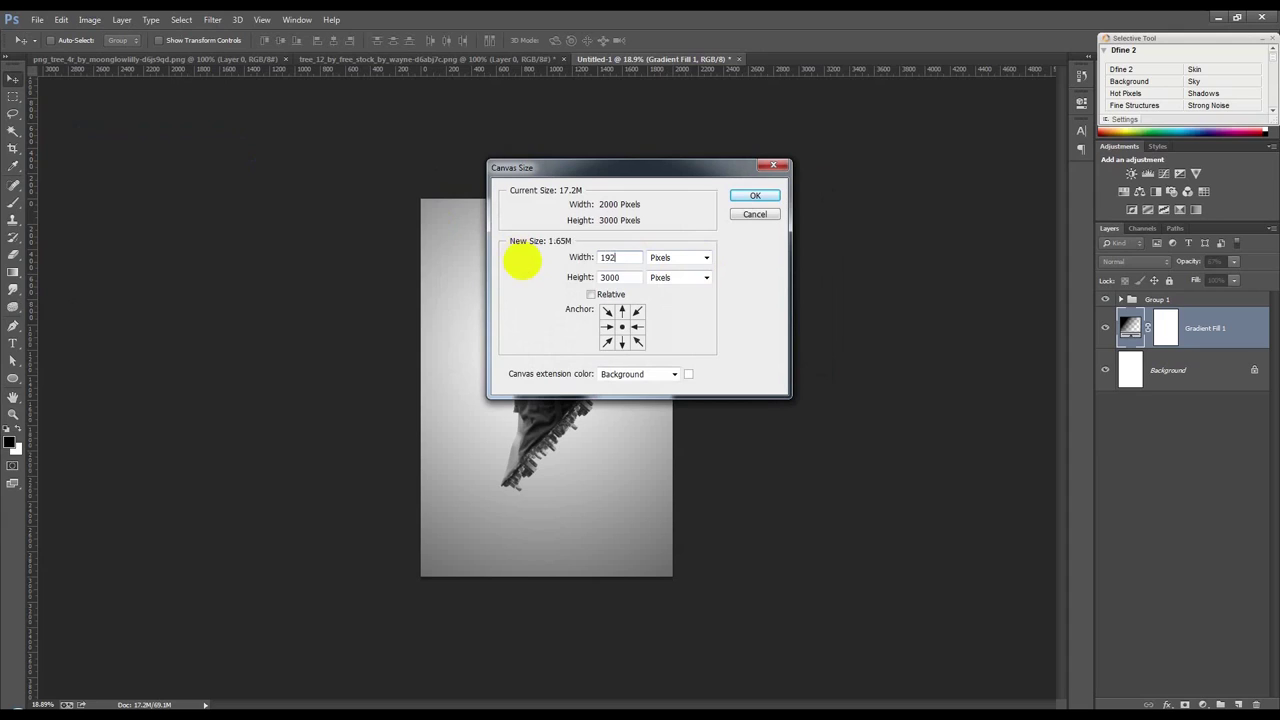
text(0)
key(Tab)
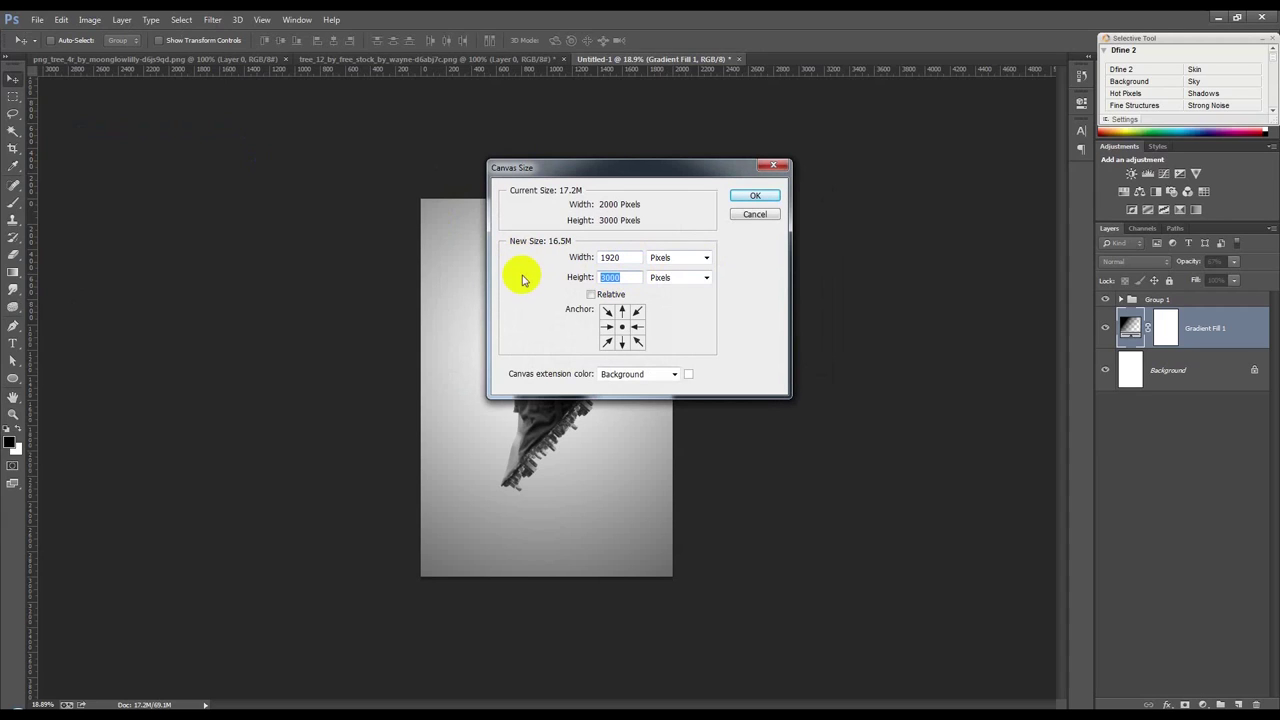
text(10802)
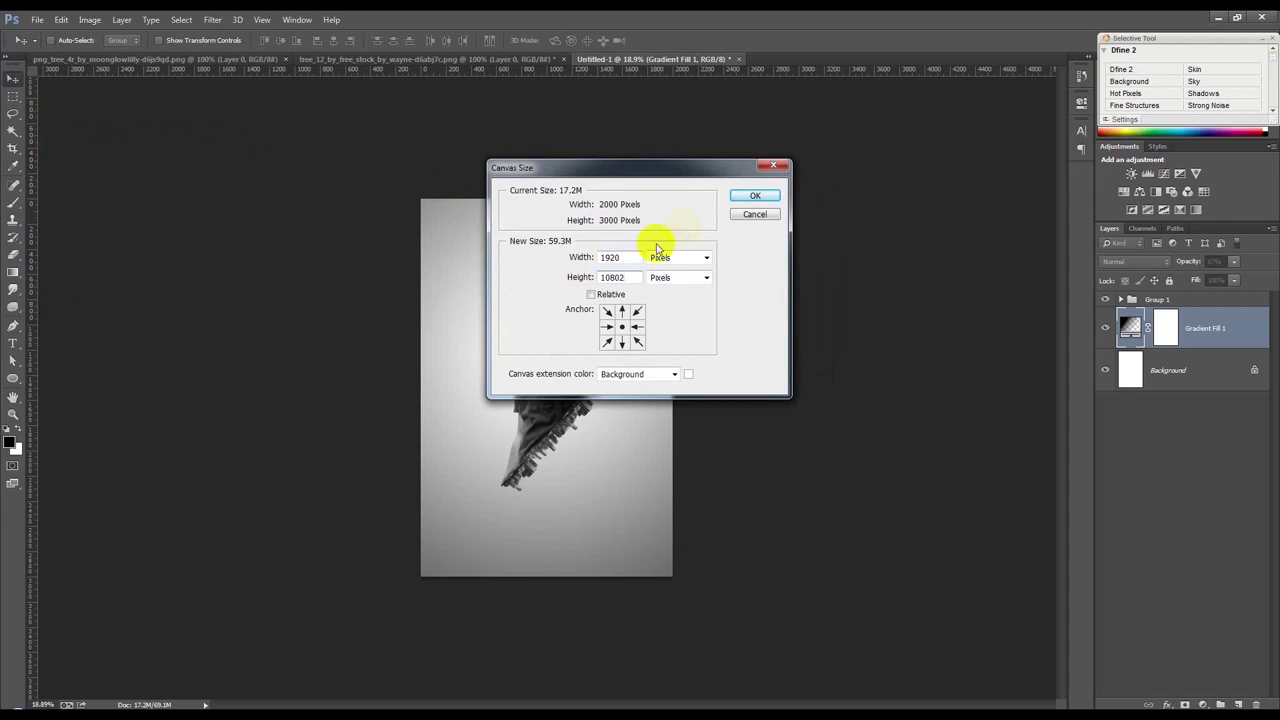
click(754, 195)
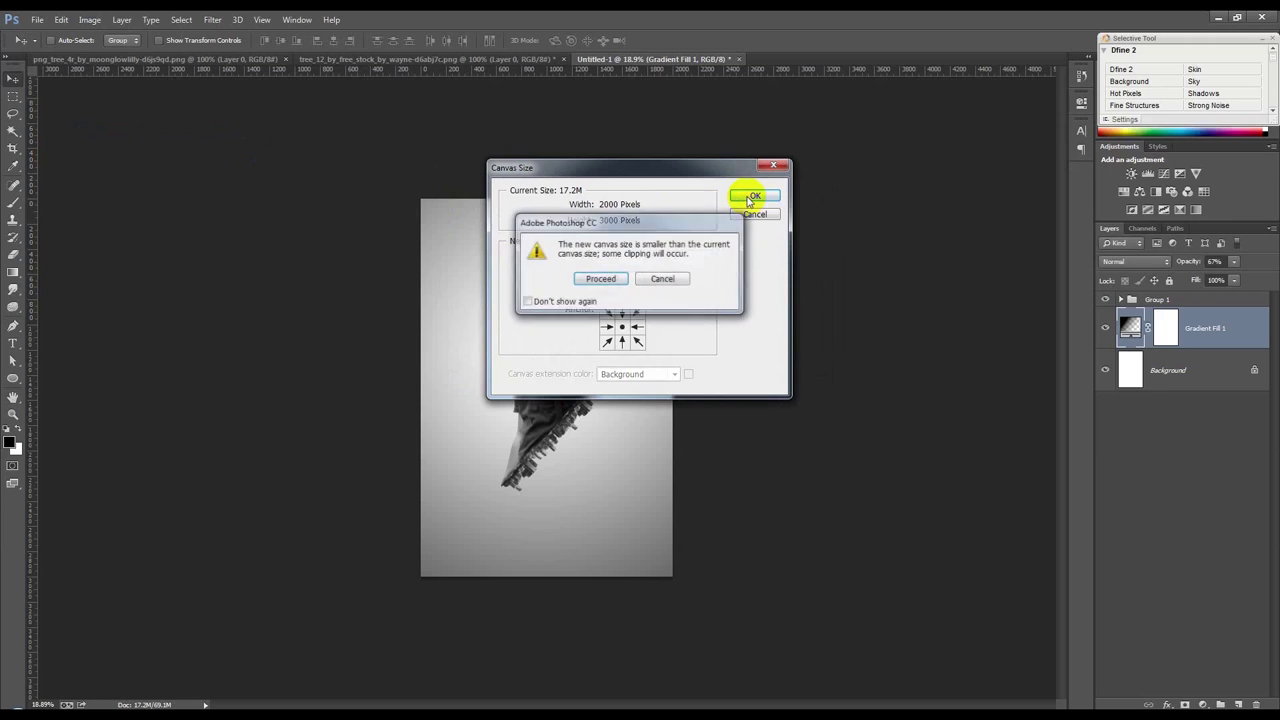
click(607, 285)
key(ctrl+0)
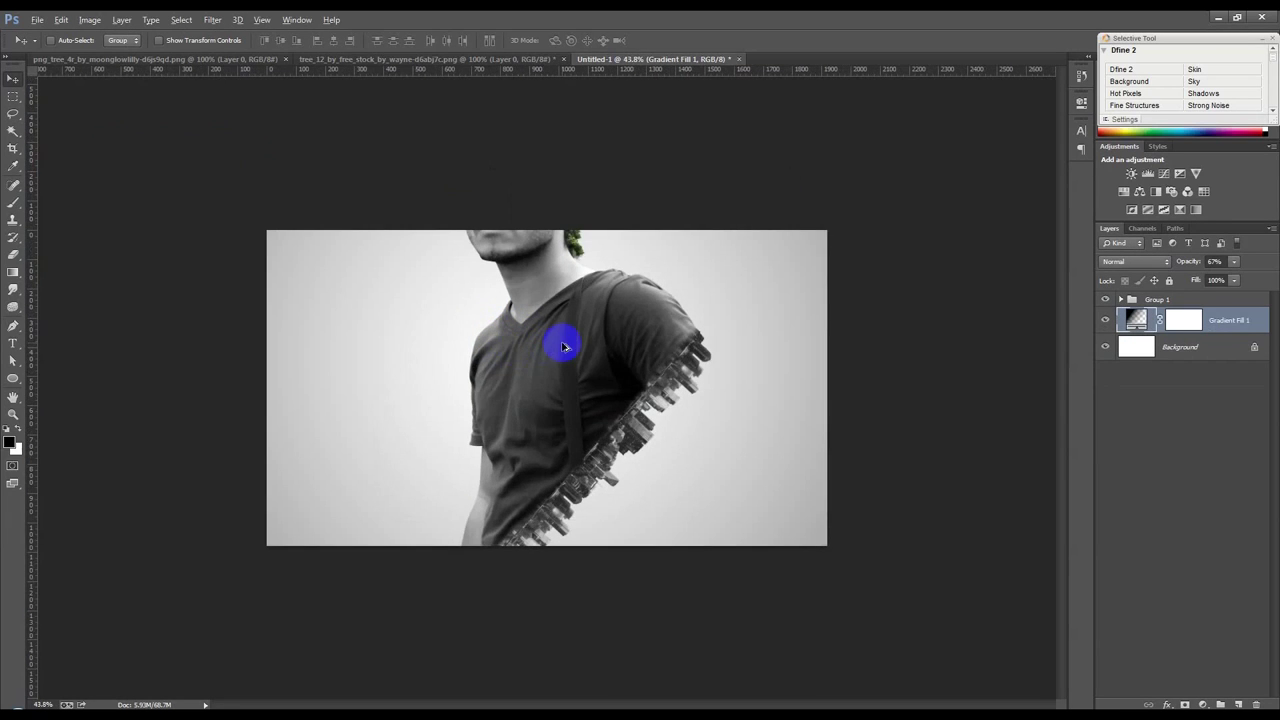
Enlarge the canvas outward on every side with the Crop tool.
scroll(91, 163, down, 3)
key(c)
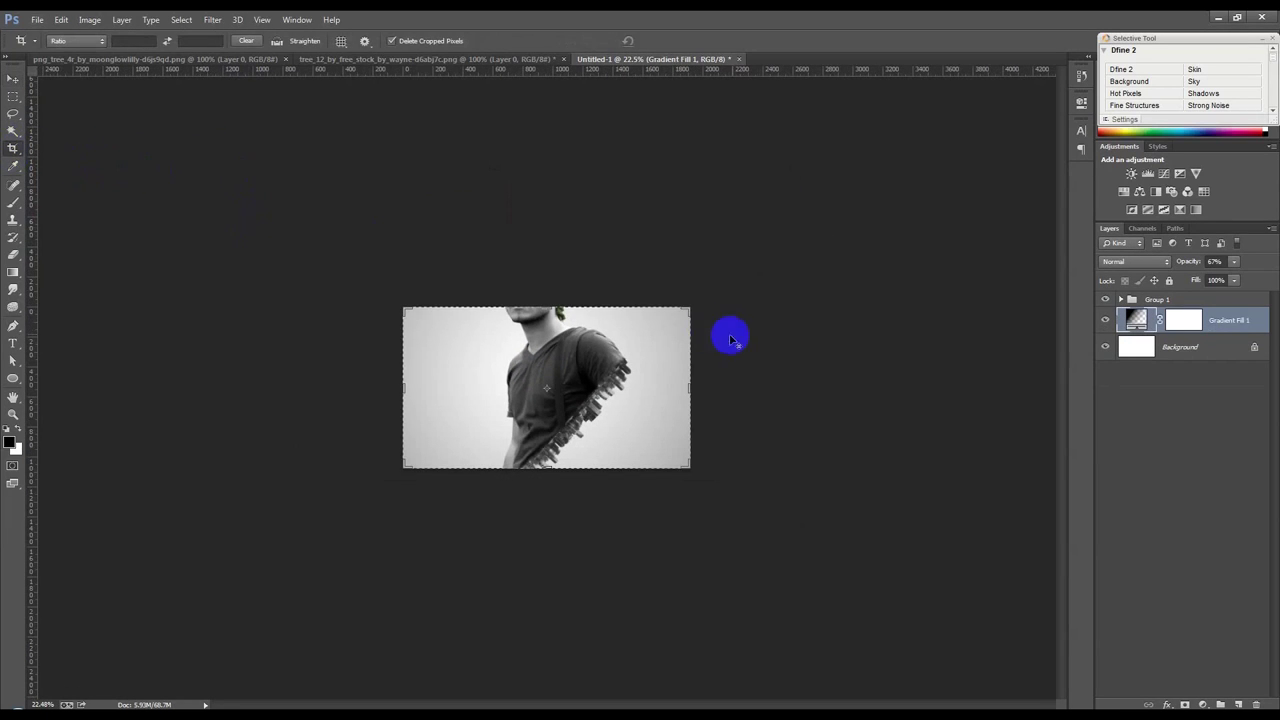
drag(690, 303, 953, 298)
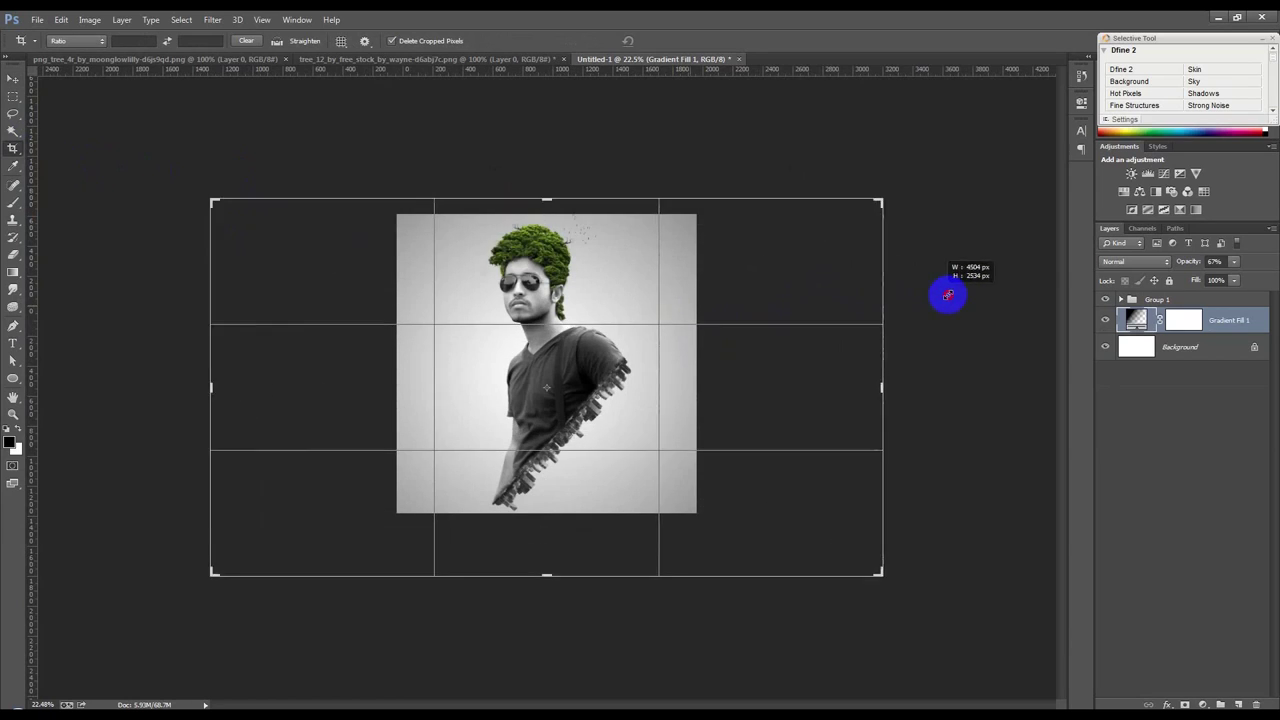
click(670, 45)
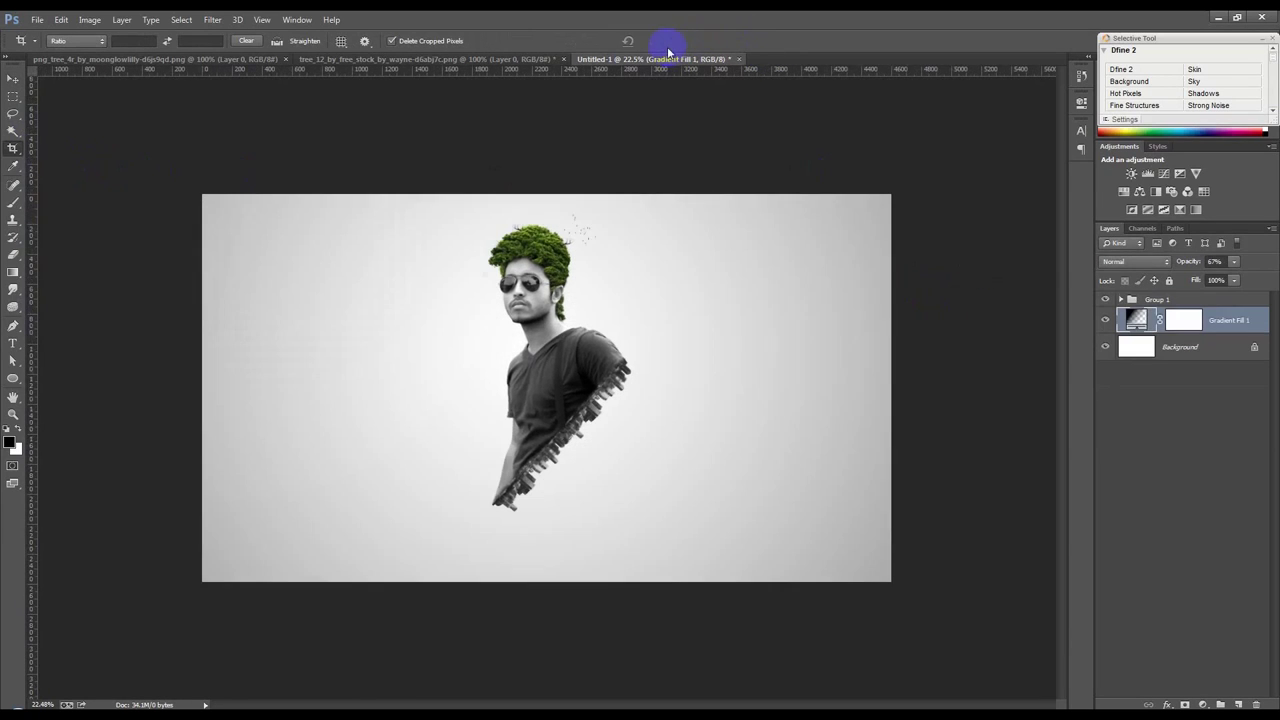
Move the Group 1 figure left and down on the canvas.
click(14, 80)
key(ctrl+0)
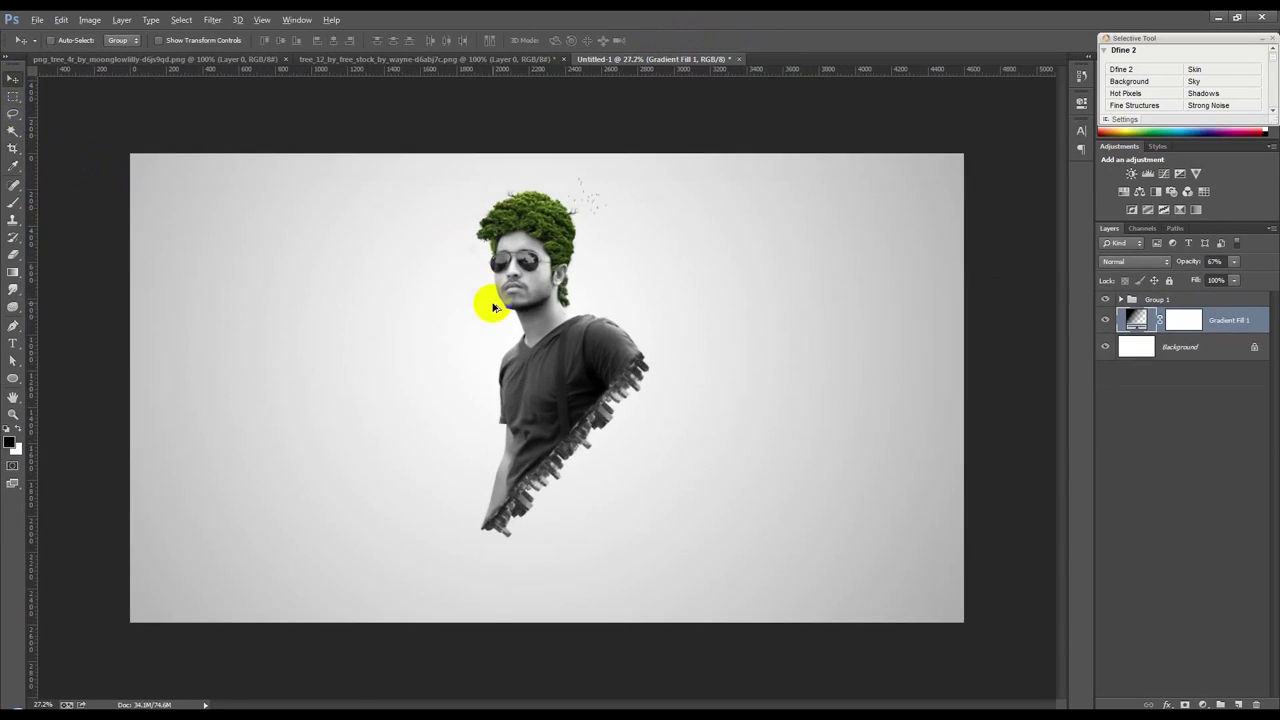
click(1207, 300)
drag(746, 319, 737, 350)
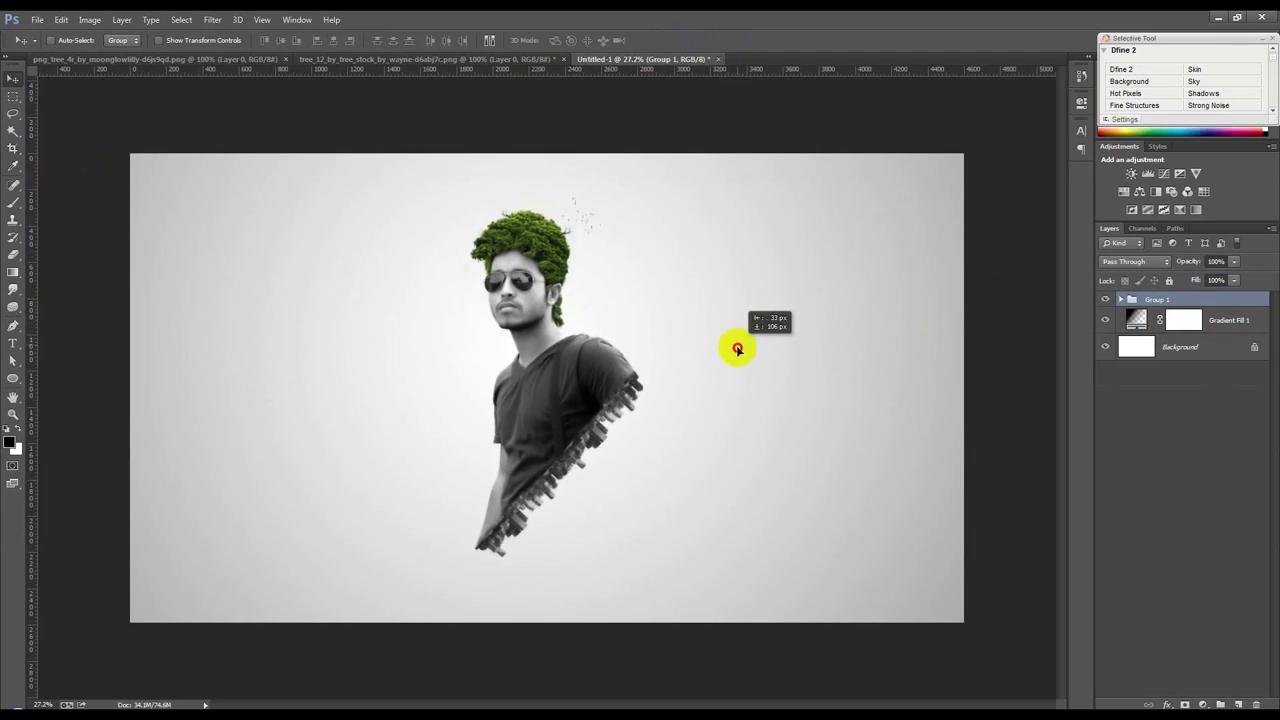
Keep the Gradient Fill 1 gradient unchanged and lower its opacity to 93%.
double_click(1139, 325)
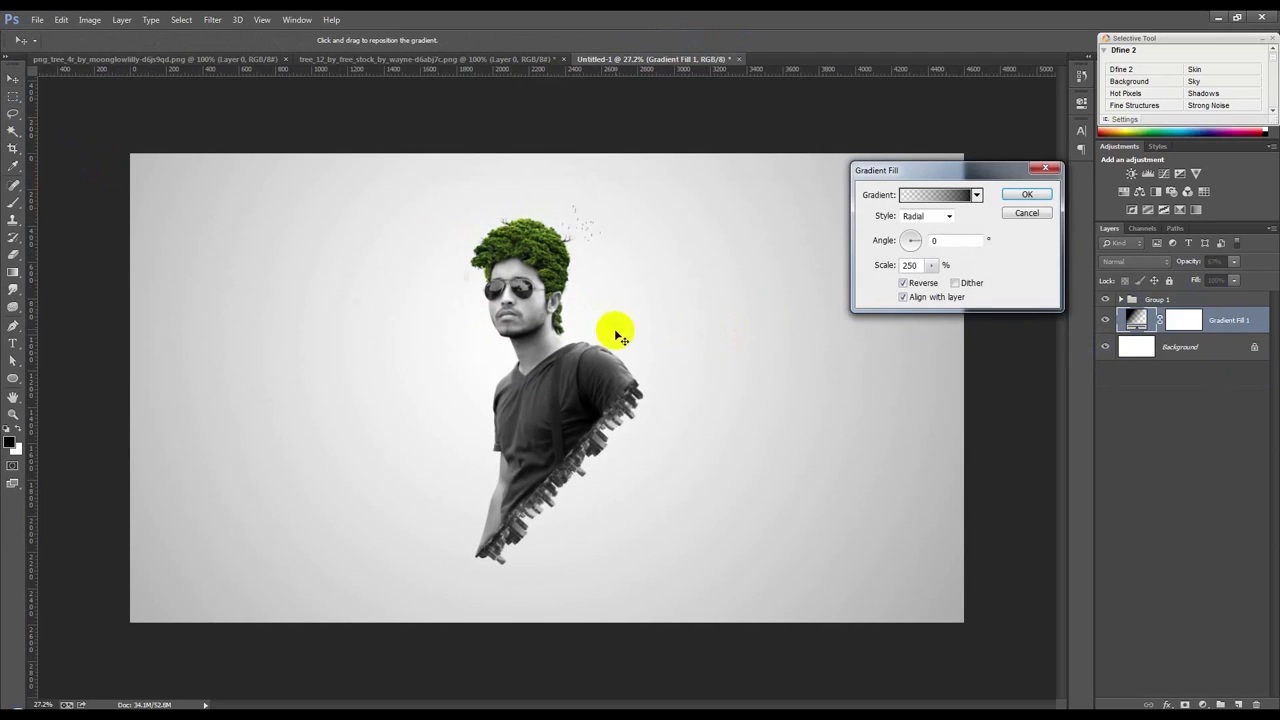
click(977, 195)
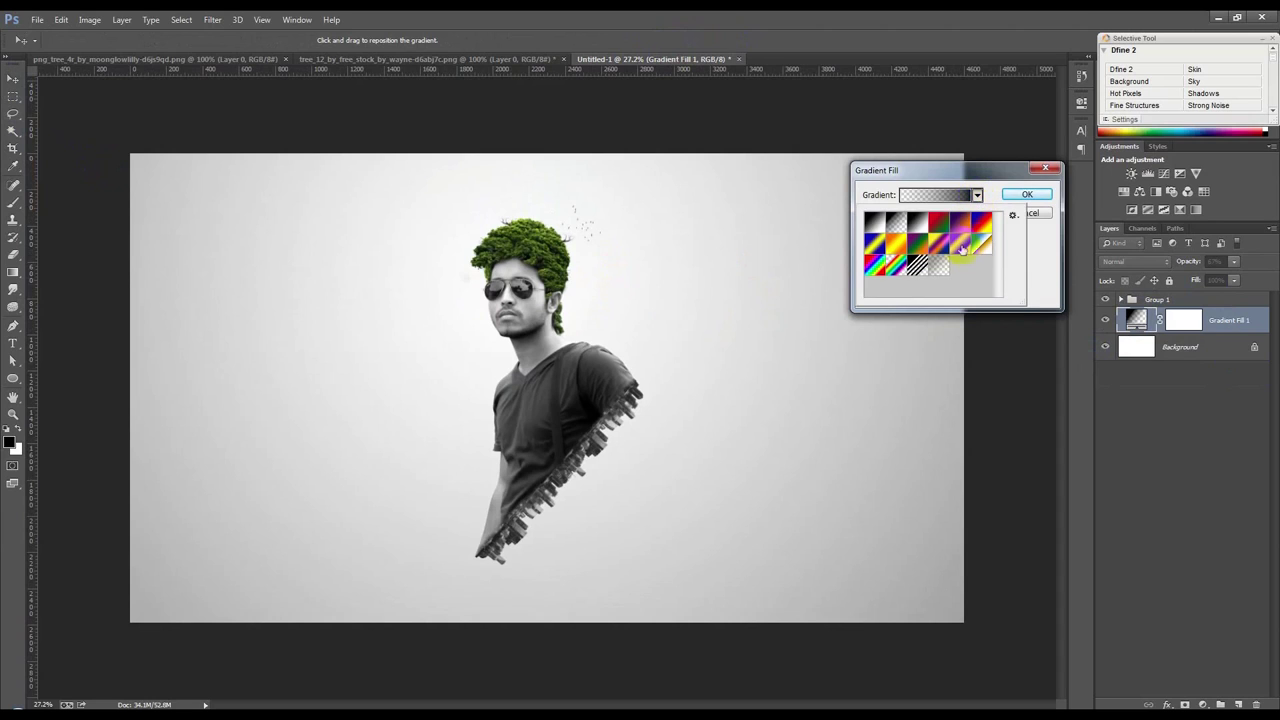
click(922, 181)
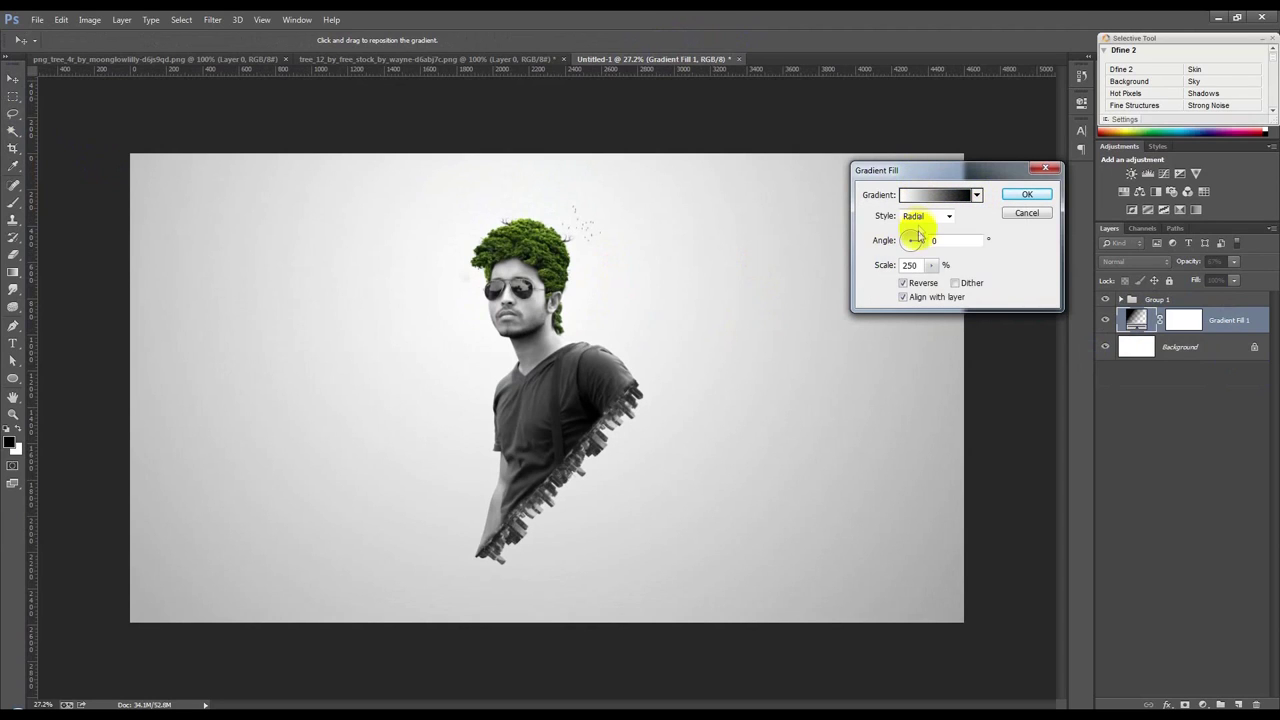
click(1018, 194)
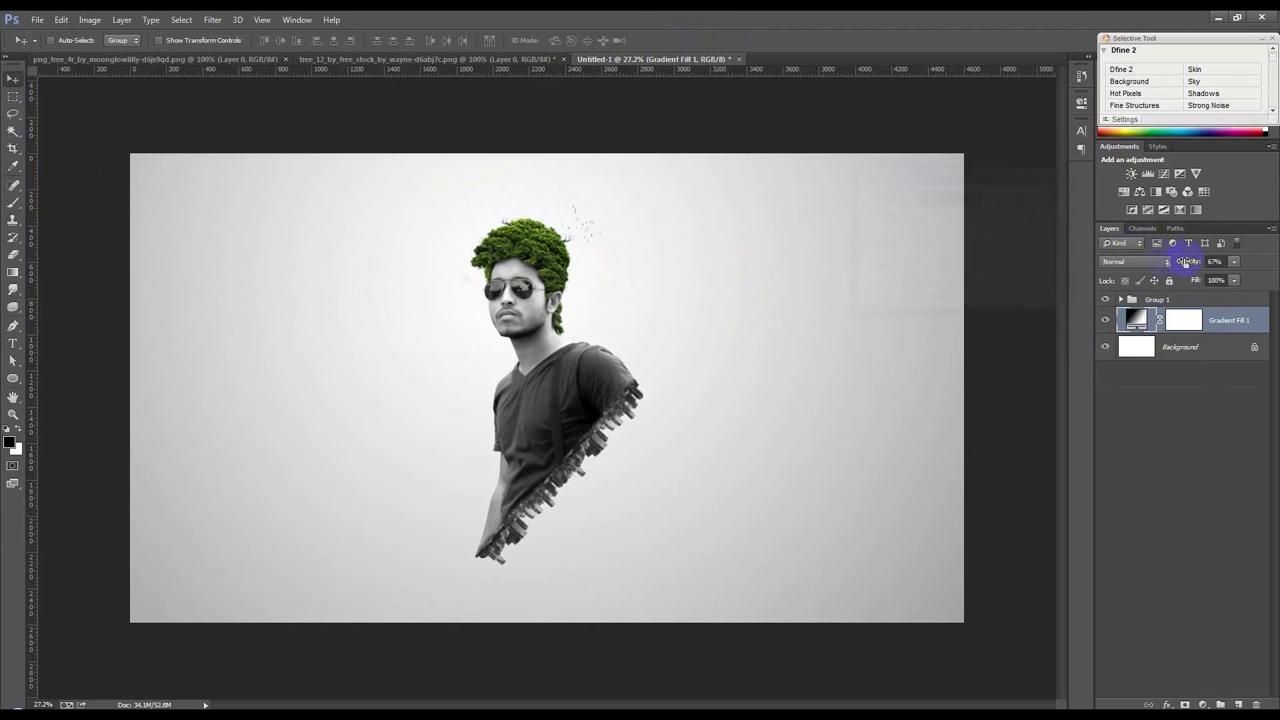
drag(1199, 265, 1215, 263)
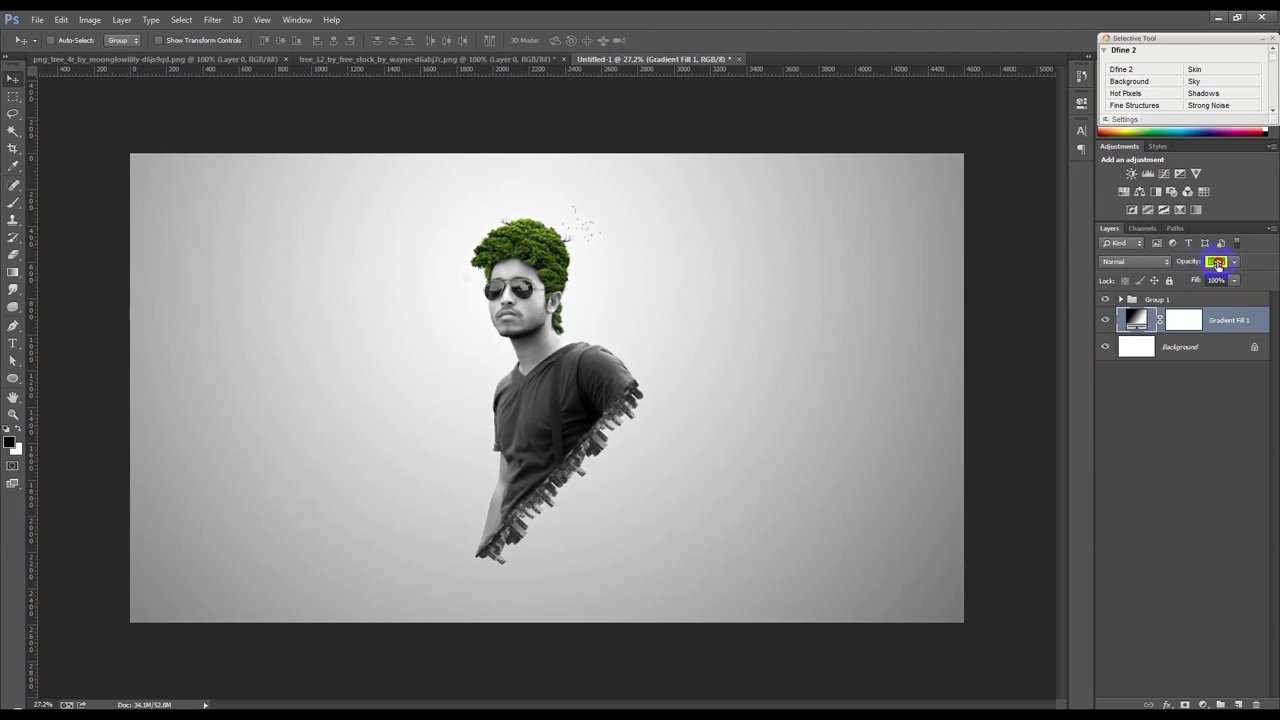
drag(1266, 268, 1278, 268)
click(795, 262)
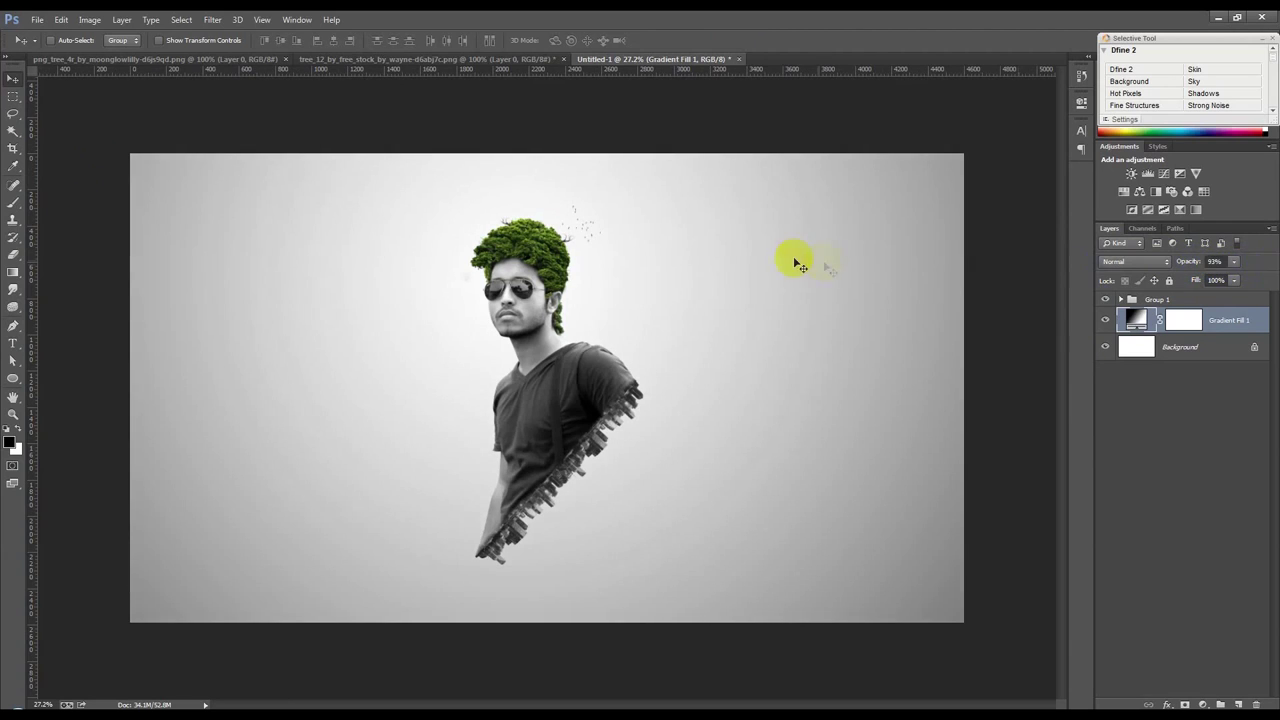
Move the Group 1 figure lower and scale it up to about 112%.
click(1155, 299)
drag(714, 285, 717, 306)
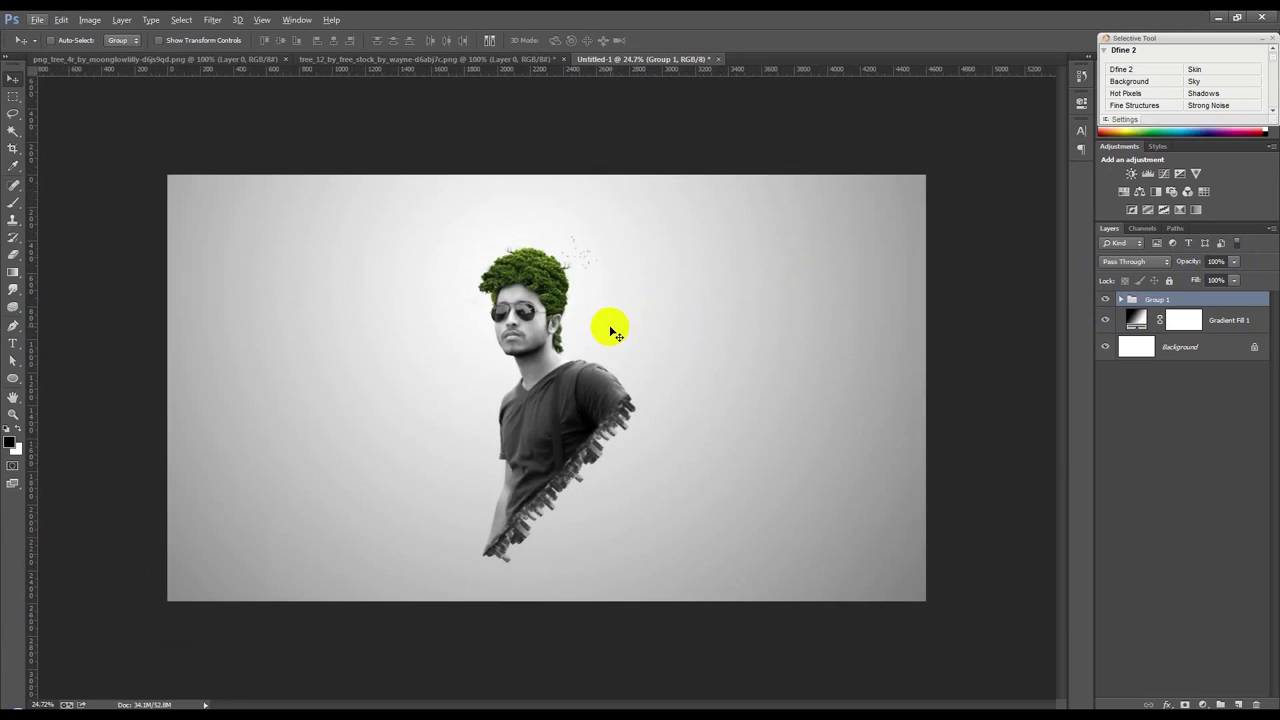
key(ctrl+t)
mouse_move(635, 237)
mouse_down()
mouse_move(663, 229)
mouse_move(650, 240)
mouse_up()
key(Return)
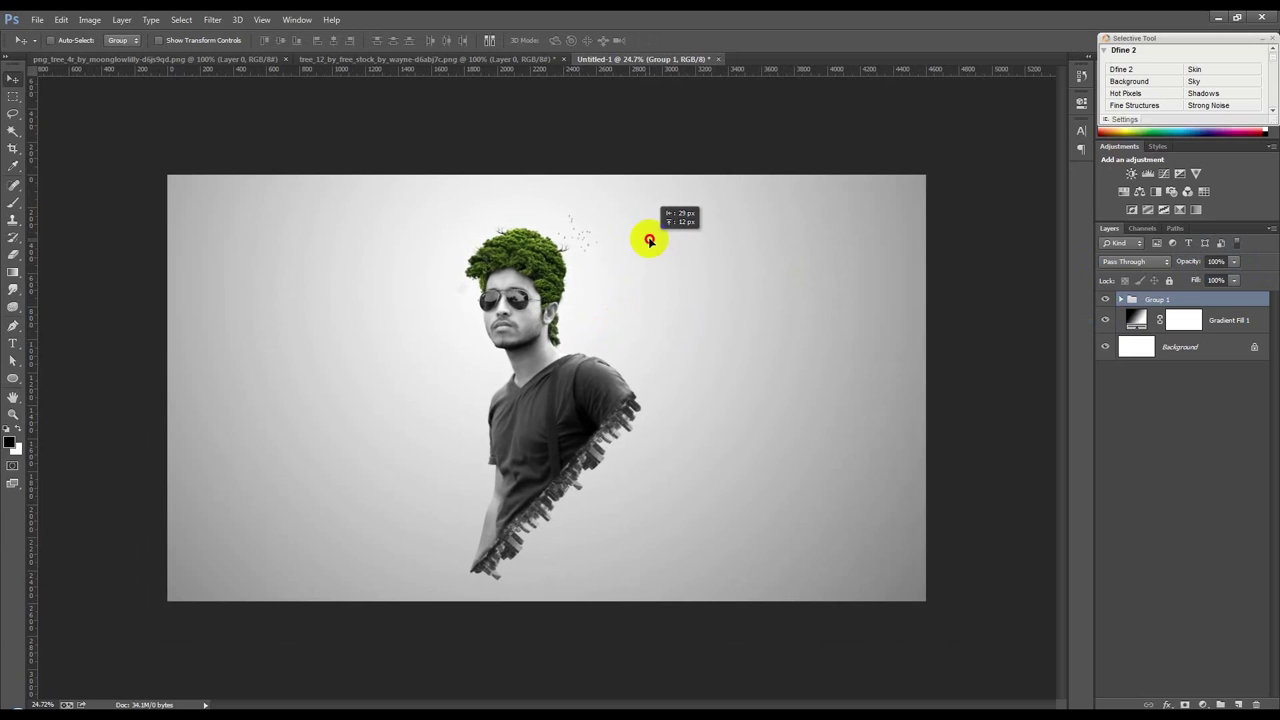
drag(650, 240, 651, 242)
scroll(649, 288, up, 1)
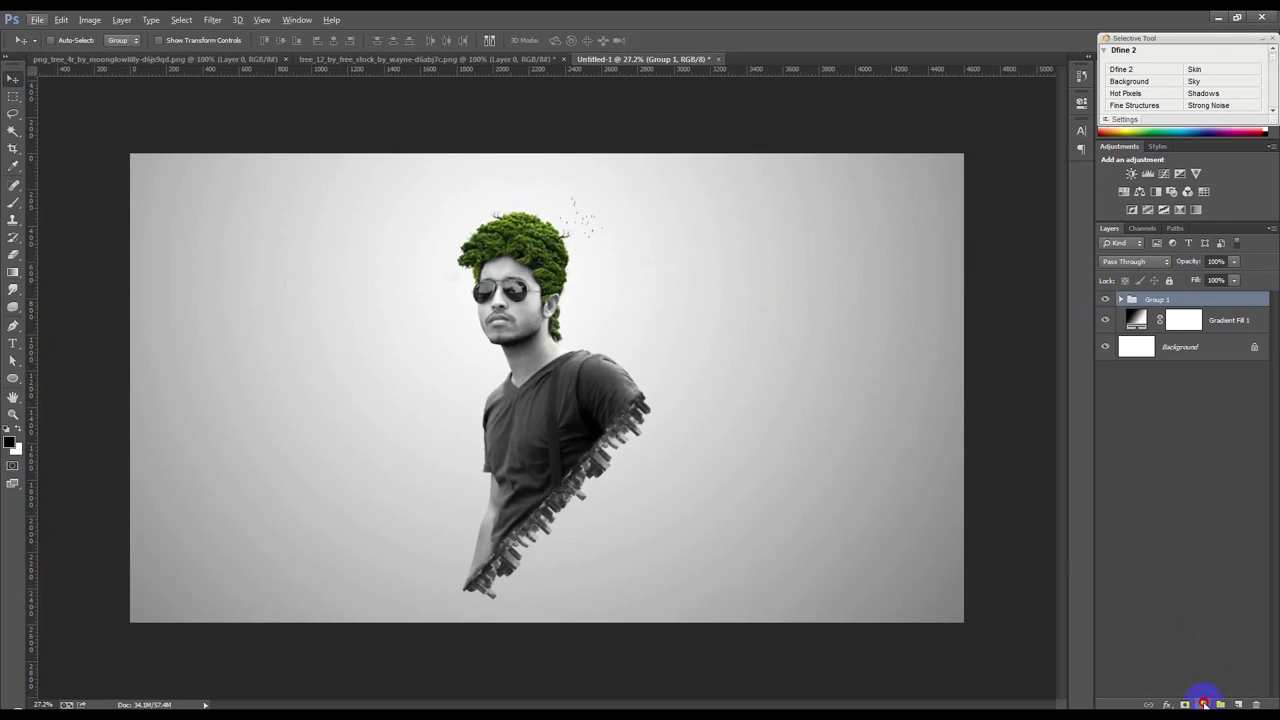
Add a Photo Filter adjustment layer set to the Yellow filter at 25% density.
click(1203, 704)
click(1172, 584)
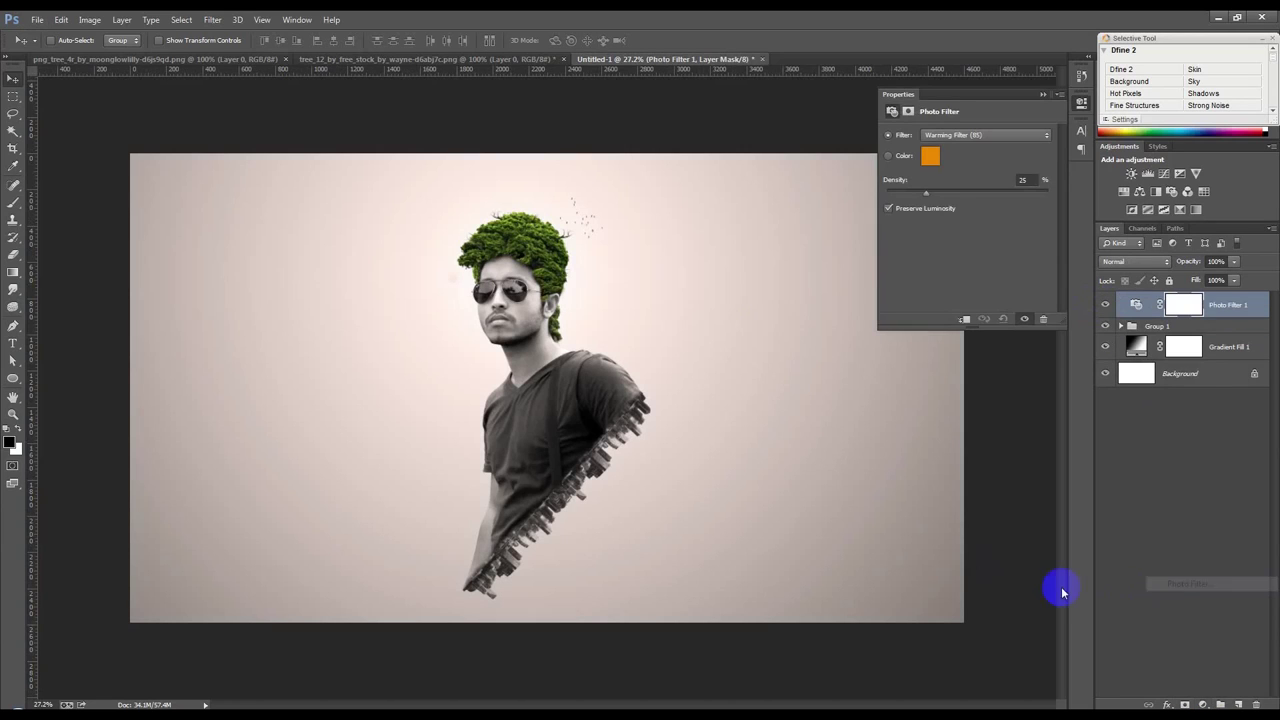
click(950, 136)
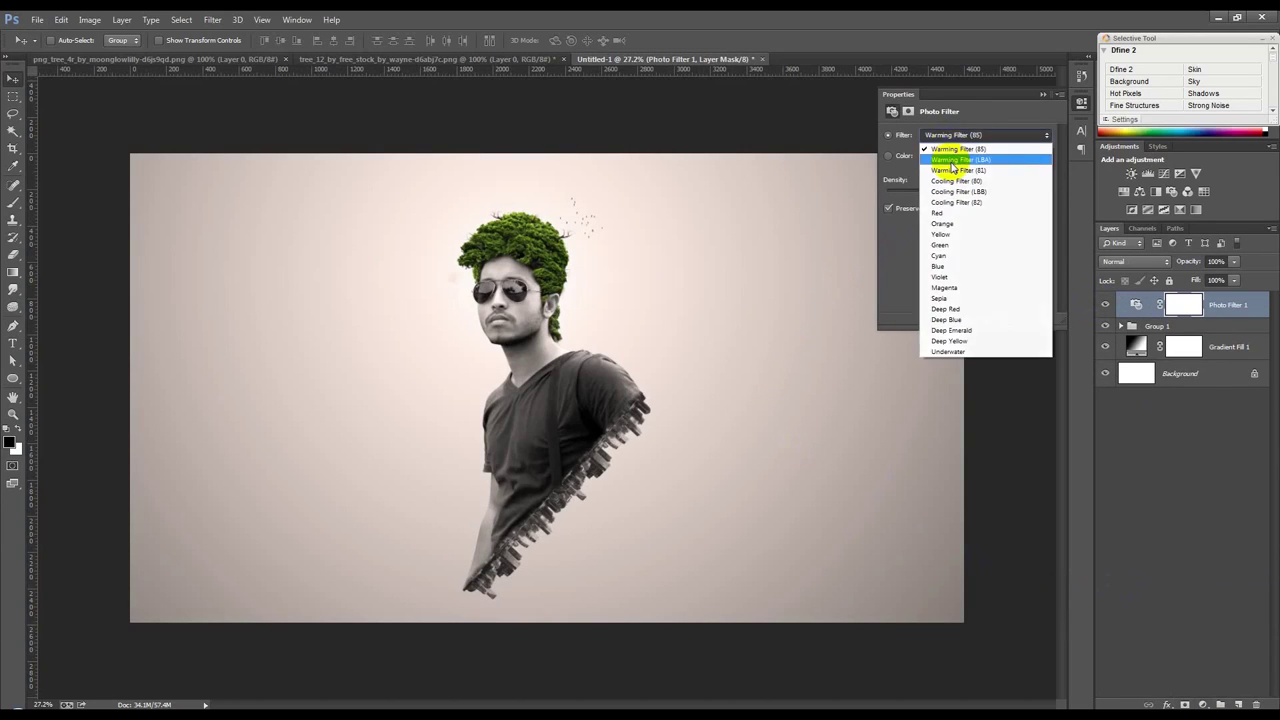
click(955, 151)
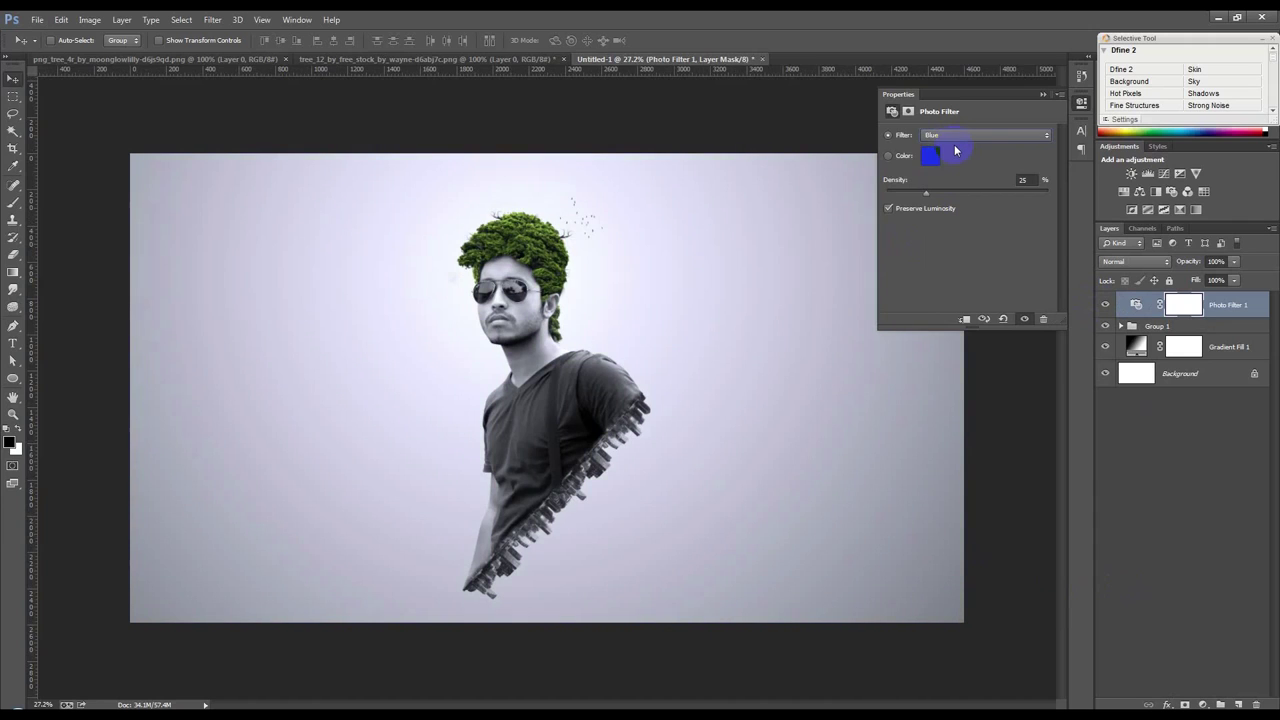
click(960, 137)
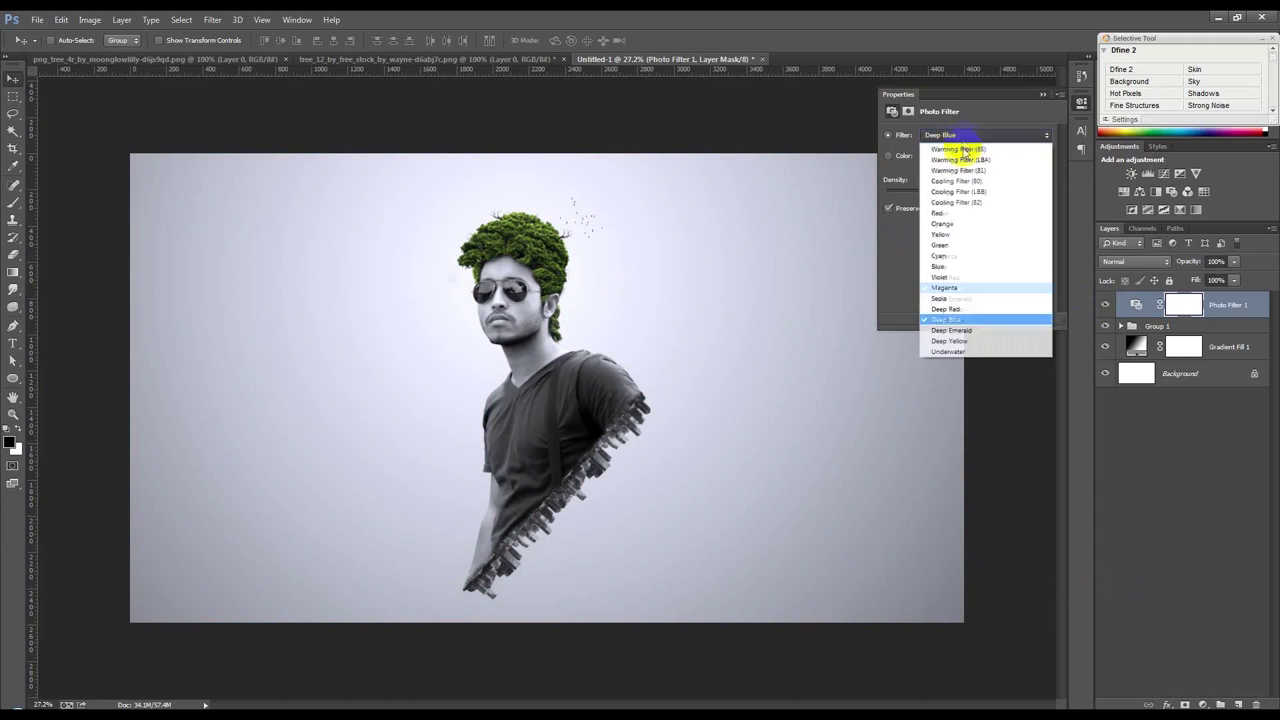
click(961, 156)
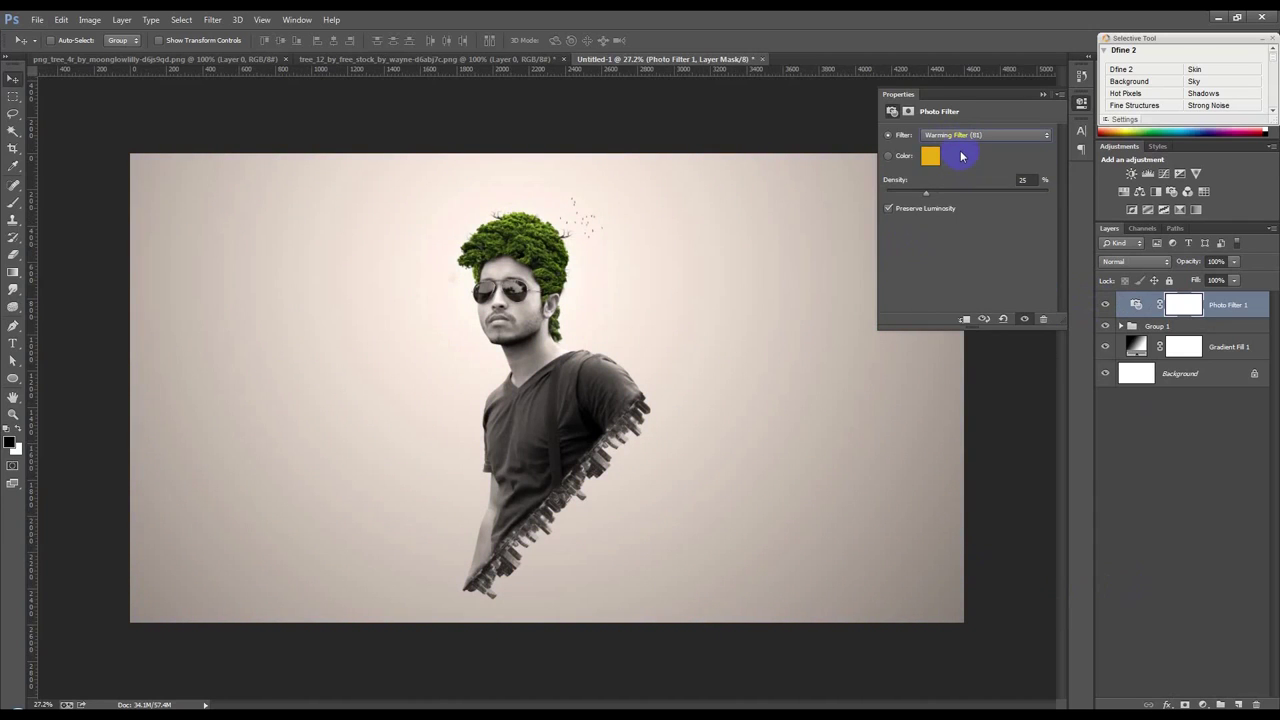
click(961, 141)
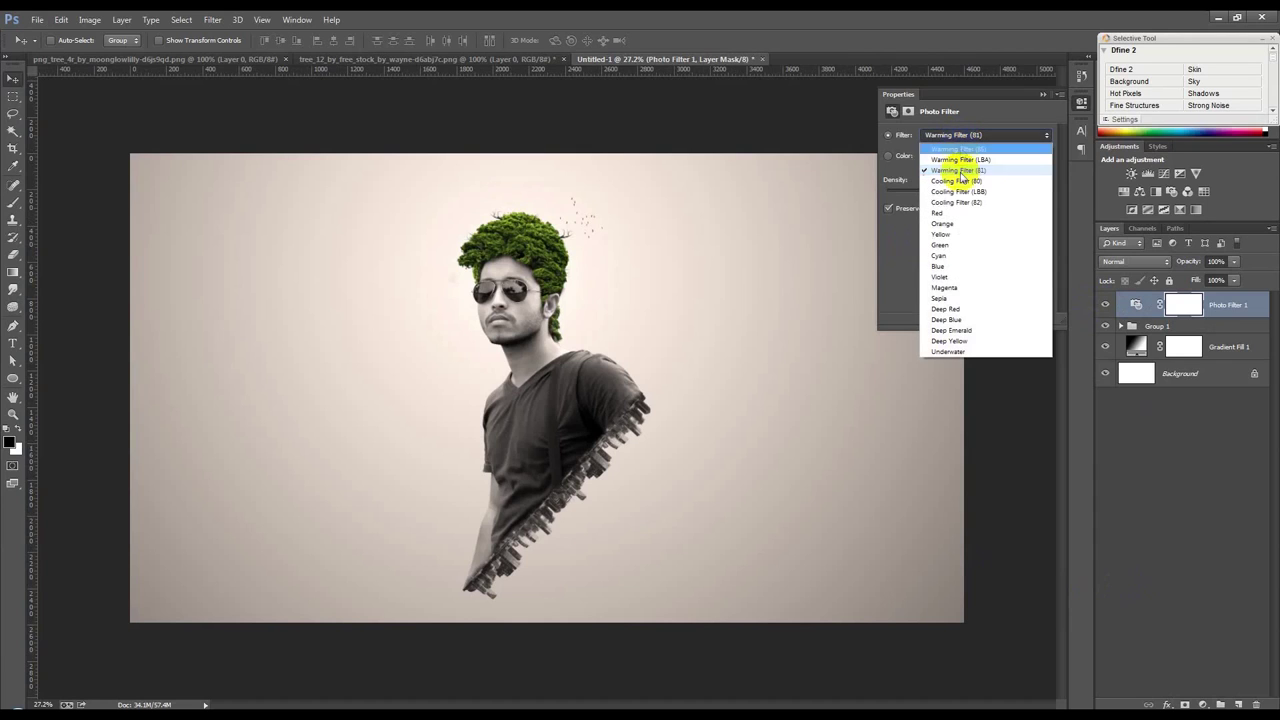
click(961, 234)
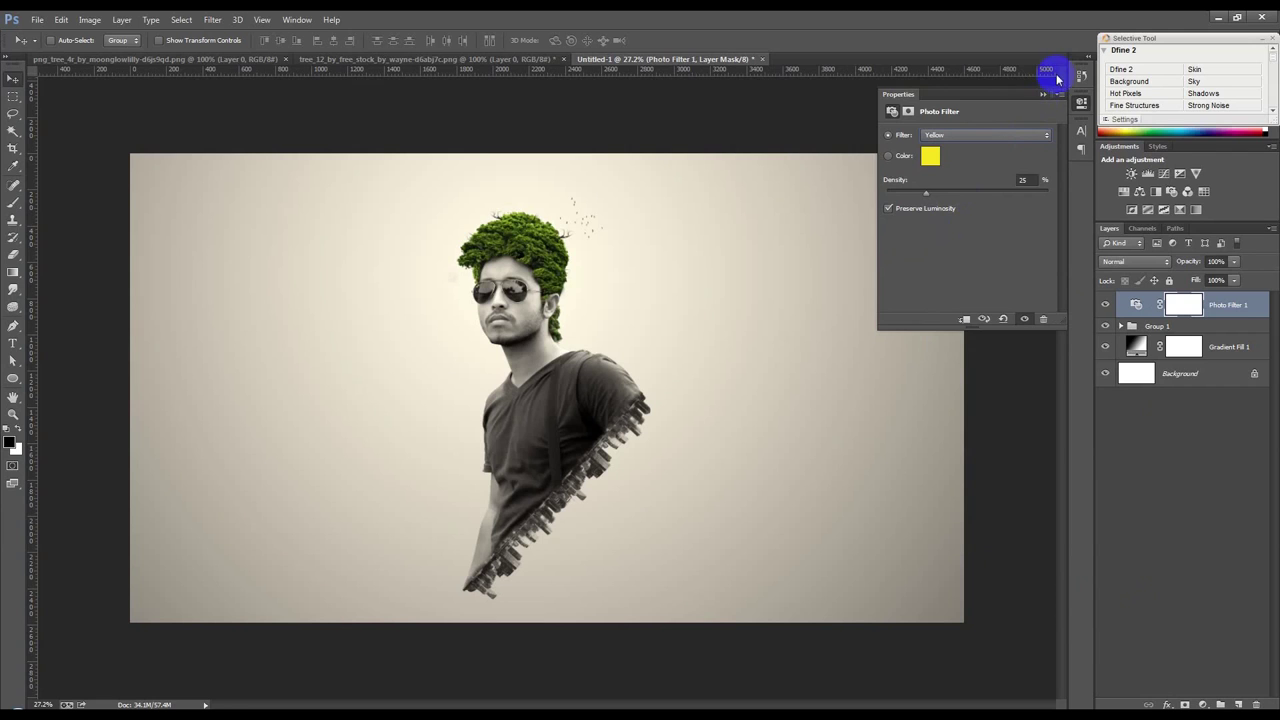
click(1043, 93)
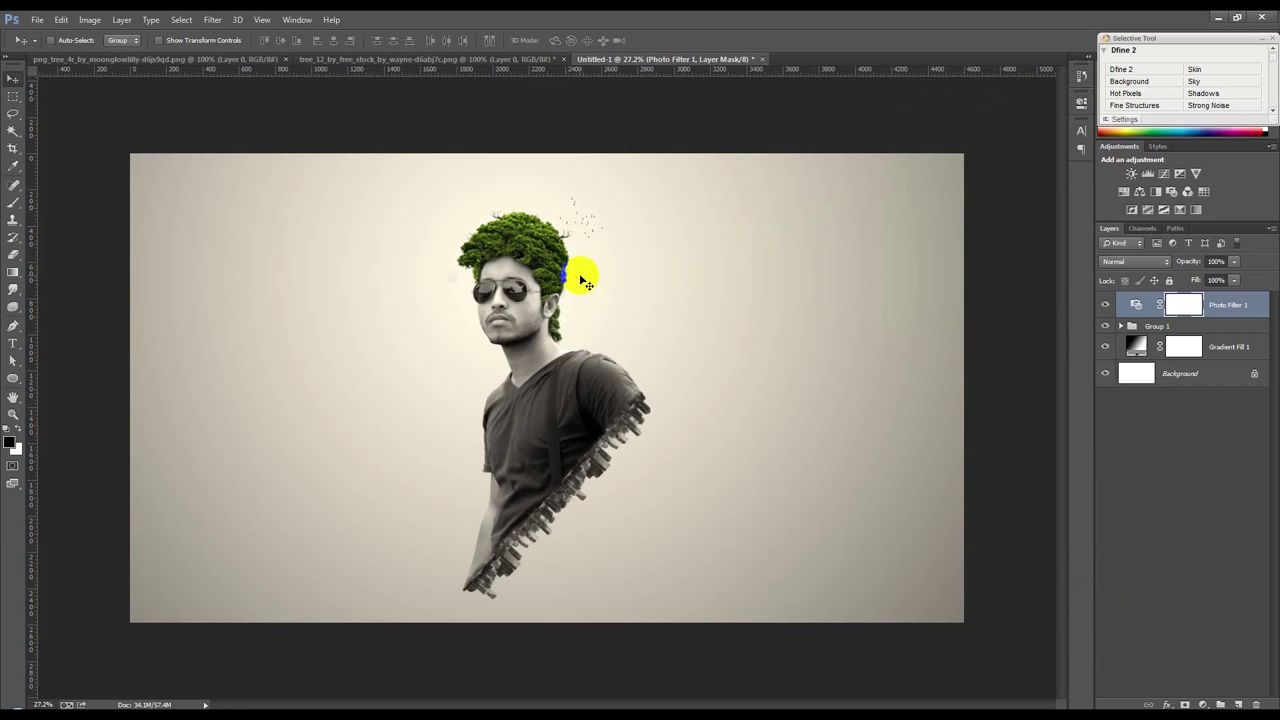
Expand Group 1, toggle Layer 1 to compare the hair, and target the Layer 1 copy 6 mask.
scroll(585, 283, up, 2)
scroll(585, 283, up, 2)
scroll(585, 283, up, 2)
scroll(440, 268, up, 1)
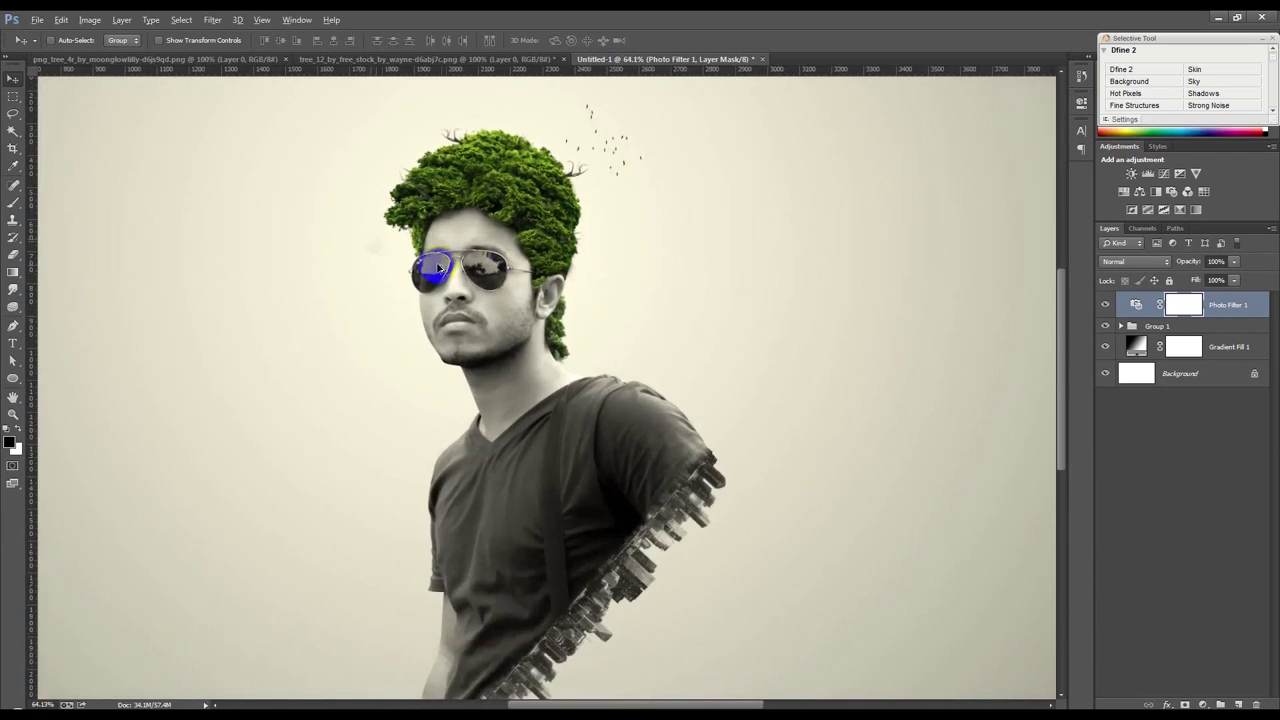
scroll(440, 268, up, 2)
scroll(438, 268, up, 1)
scroll(438, 268, up, 1)
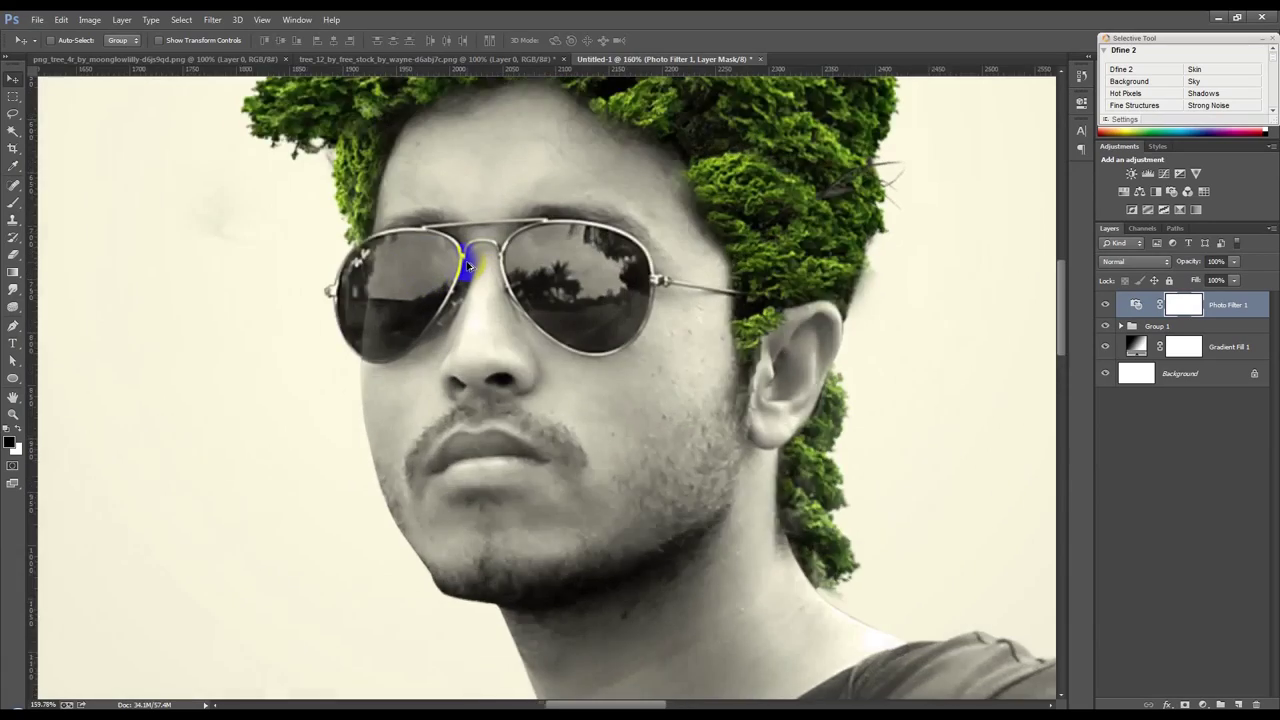
scroll(467, 265, up, 1)
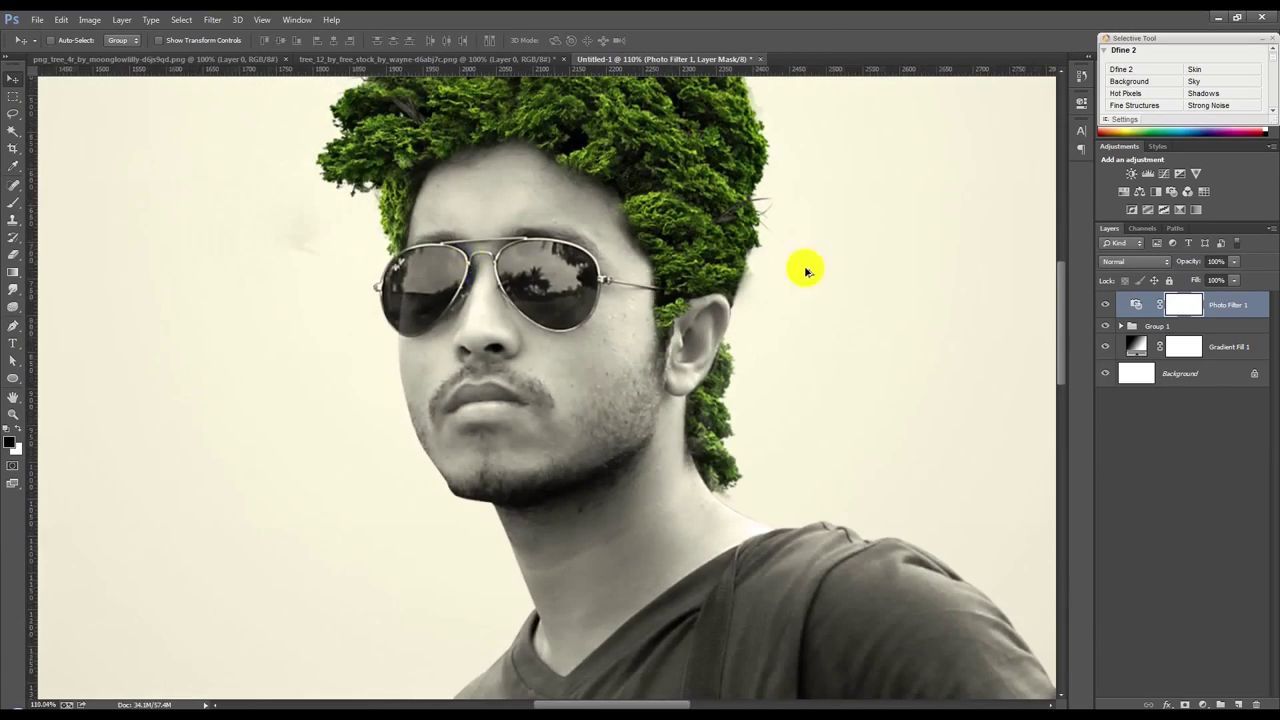
scroll(790, 270, up, 4)
click(1122, 326)
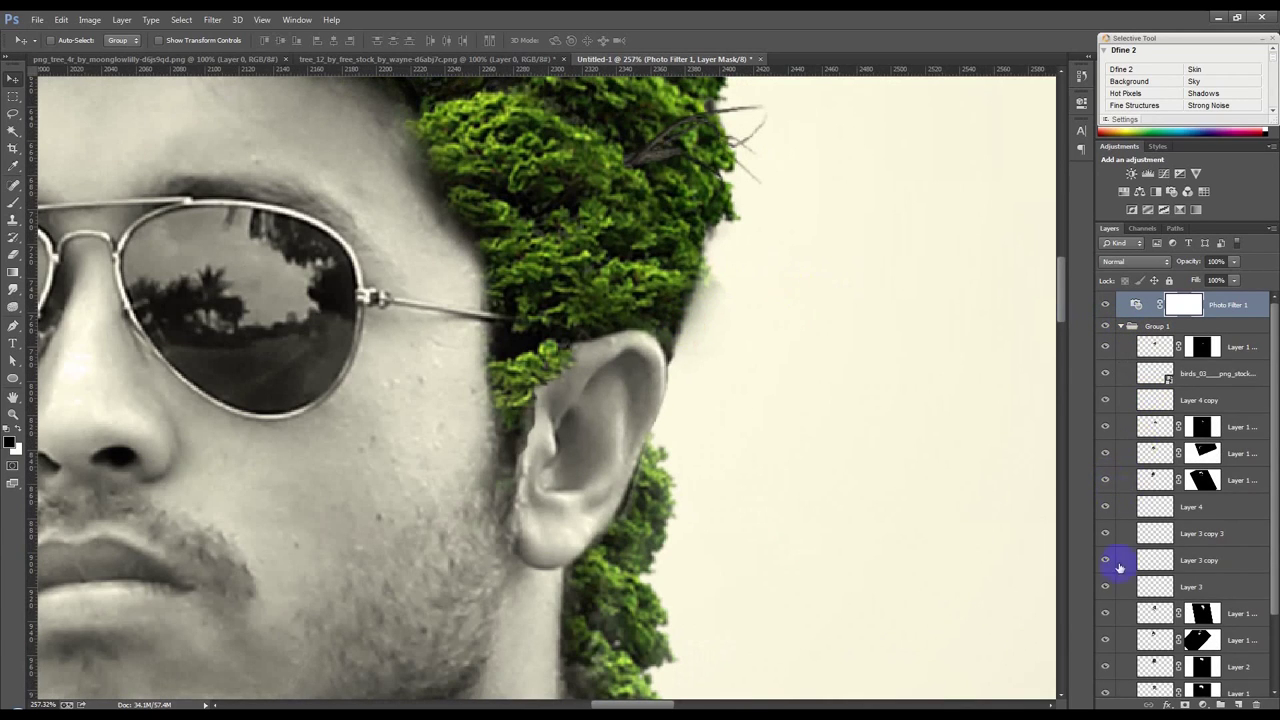
click(1105, 348)
click(1105, 348)
click(1106, 428)
click(1106, 428)
click(1205, 430)
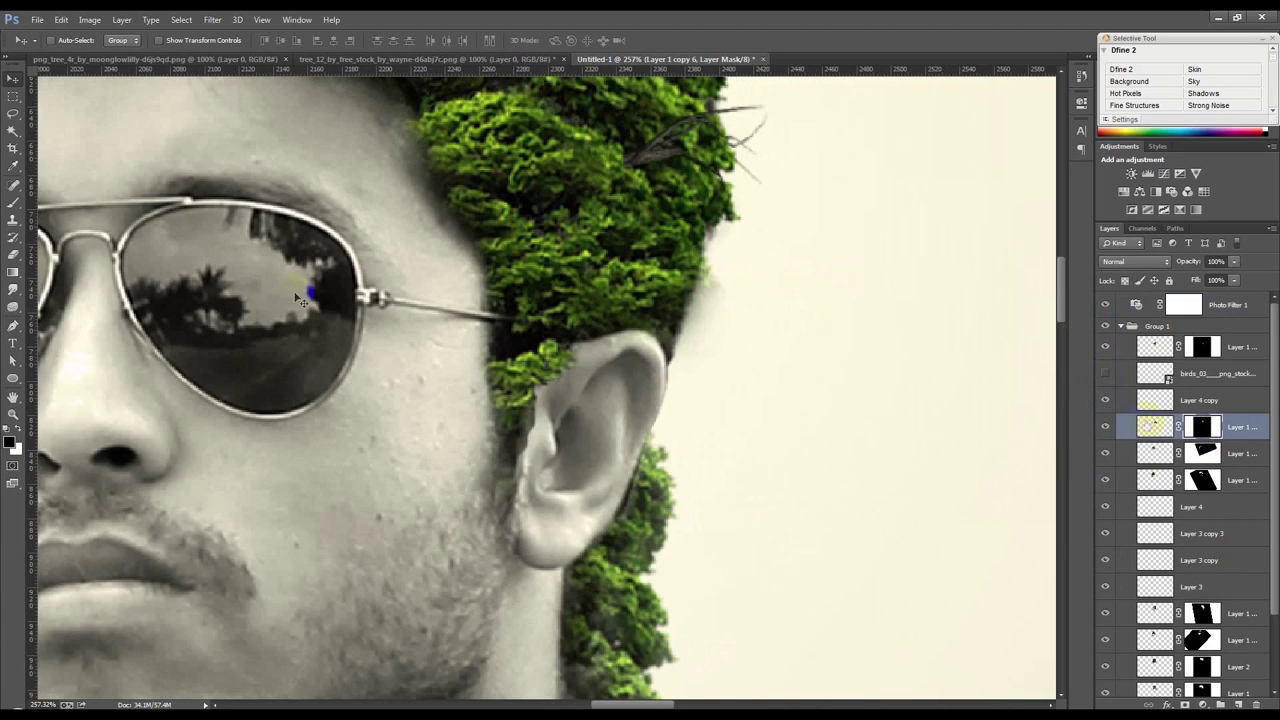
Paint the mask with a textured brush so moss fills the pale fringe beside the ear.
click(14, 203)
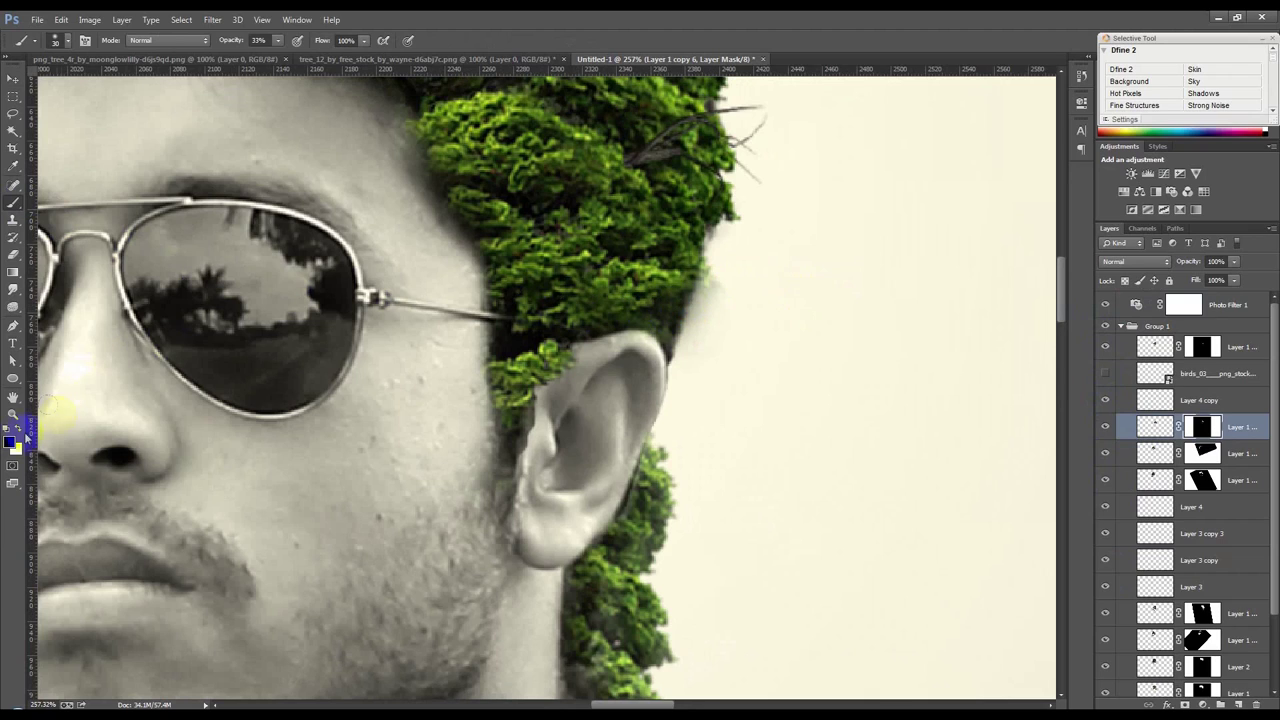
mouse_move(700, 320)
mouse_down()
mouse_move(694, 300)
mouse_move(720, 263)
mouse_move(700, 323)
mouse_move(707, 349)
mouse_move(749, 334)
mouse_move(731, 371)
mouse_move(691, 367)
mouse_up()
click(716, 112)
key(ctrl+z)
drag(714, 277, 674, 334)
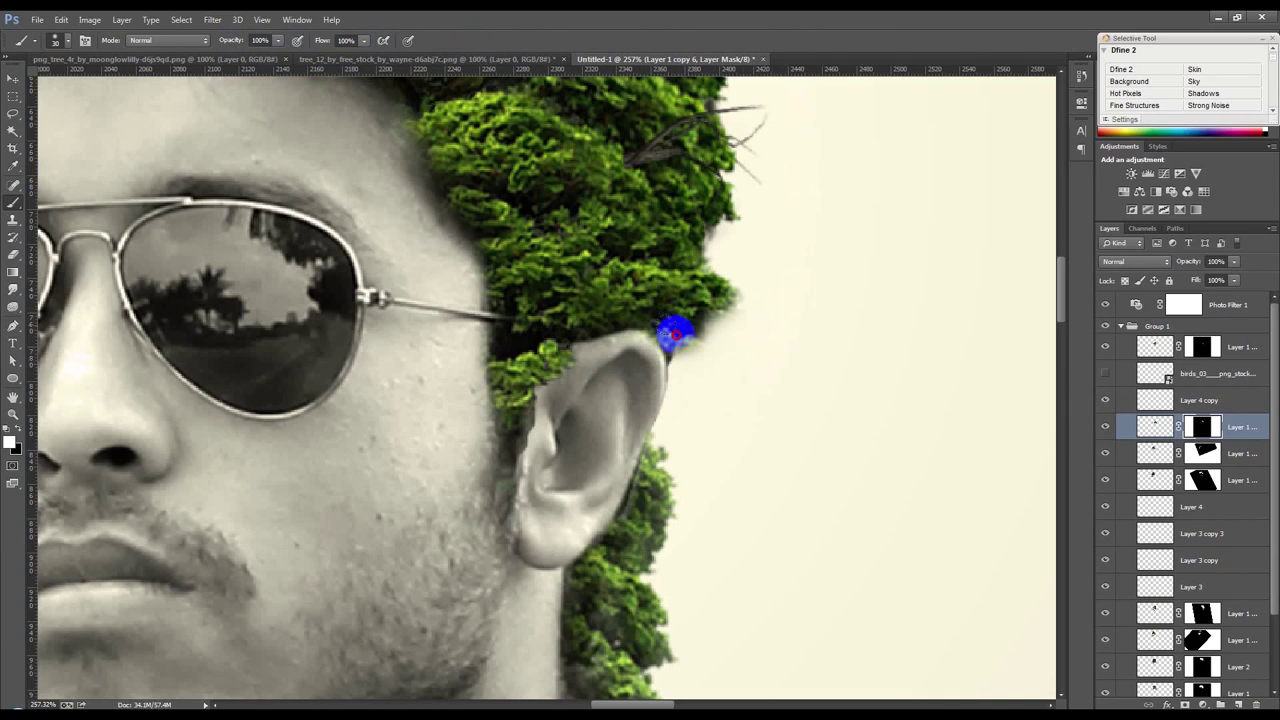
right_click(750, 325)
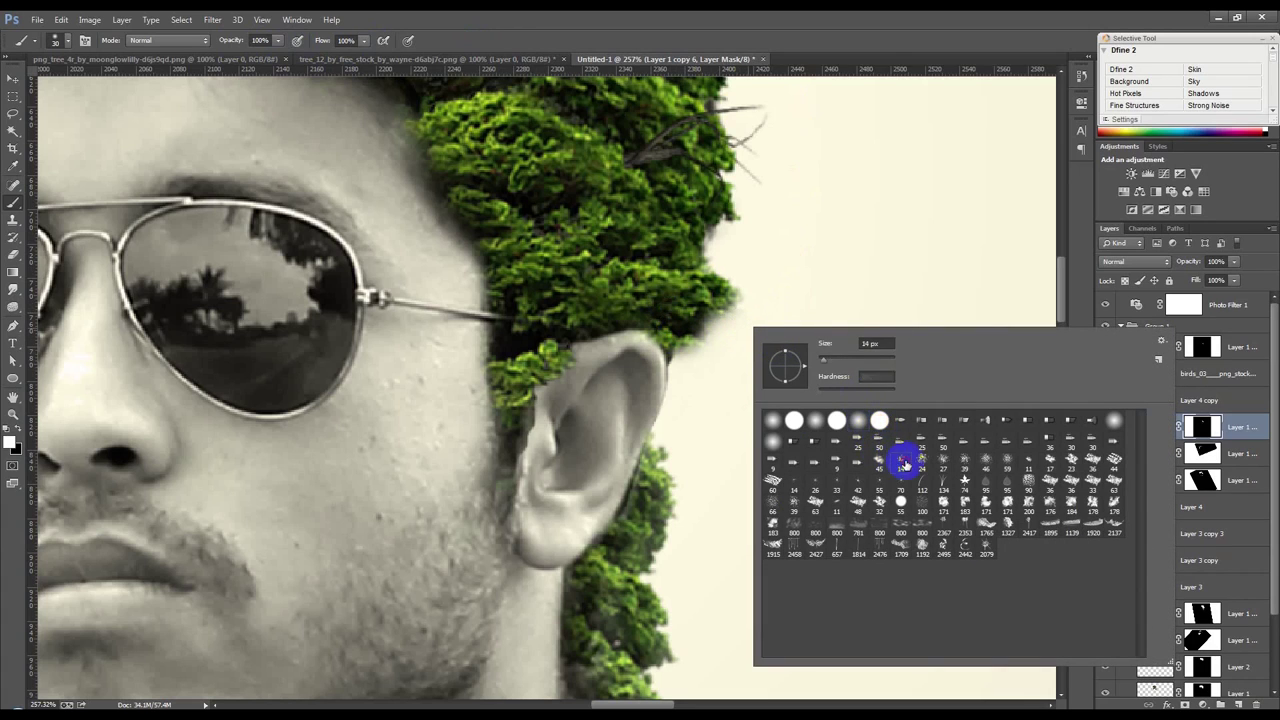
click(748, 318)
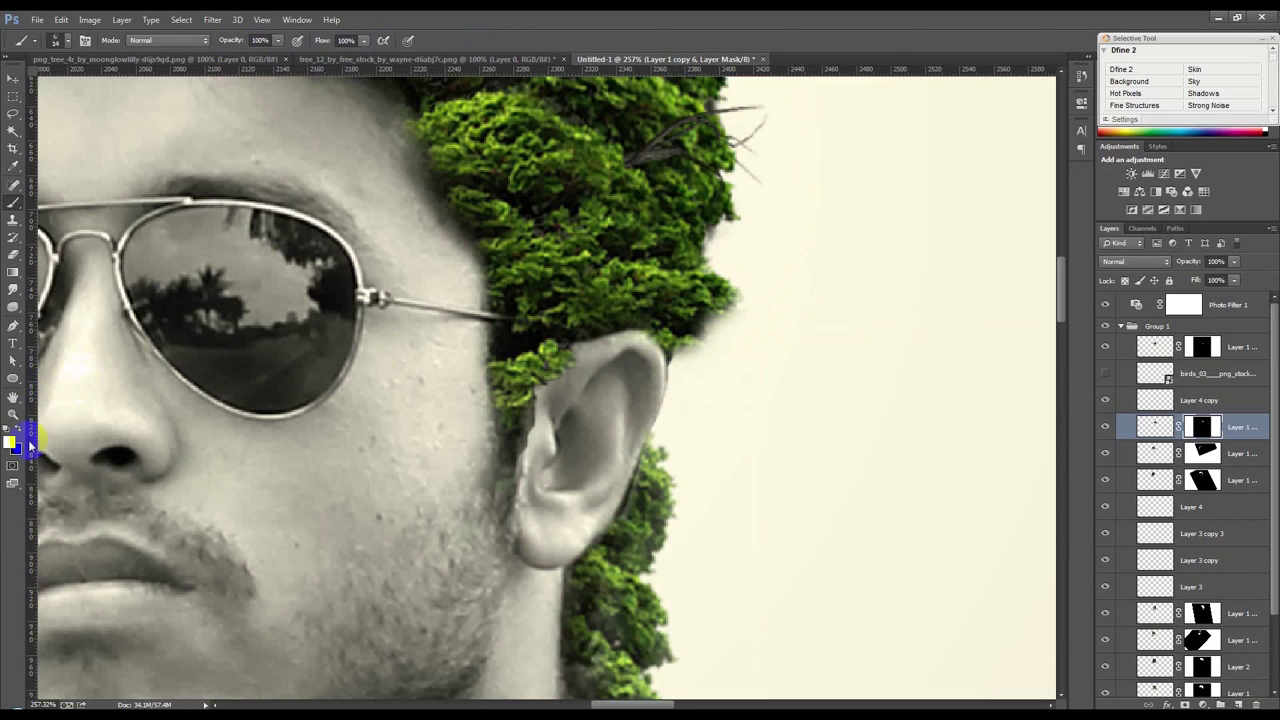
mouse_move(505, 340)
mouse_down()
mouse_move(740, 308)
mouse_move(720, 340)
mouse_move(720, 277)
mouse_move(741, 276)
mouse_up()
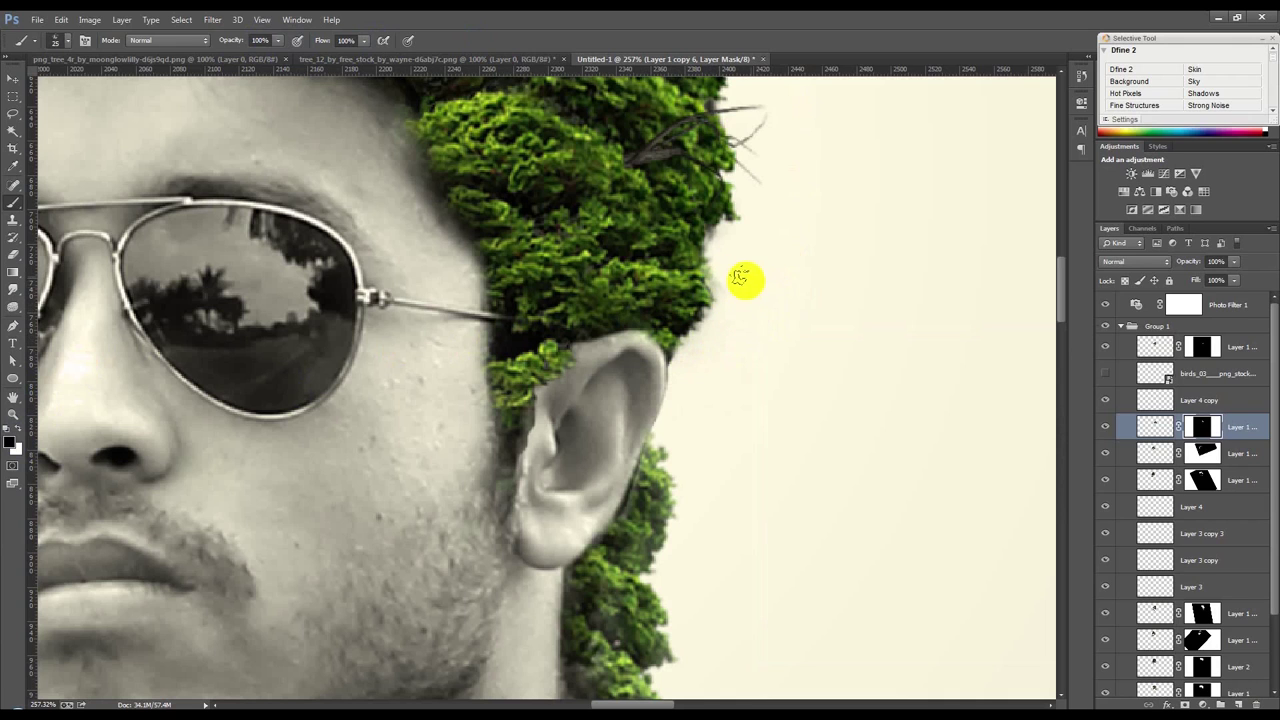
scroll(757, 283, down, 2)
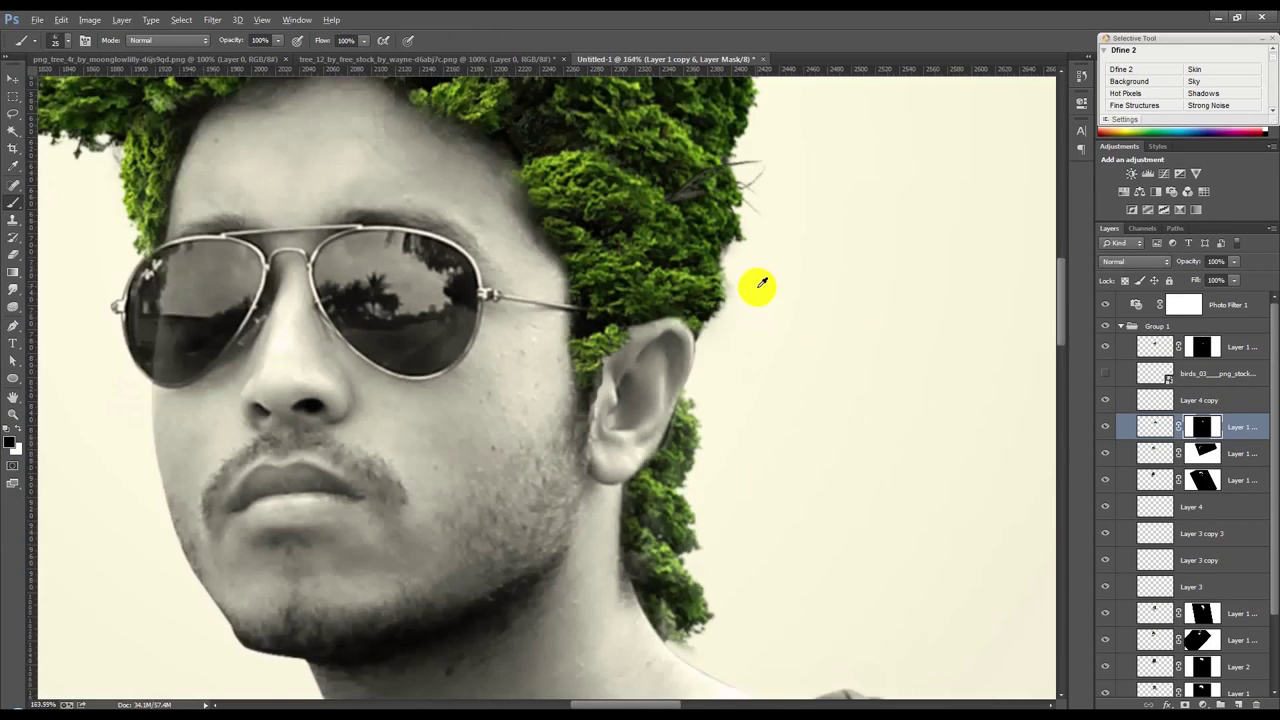
scroll(757, 286, down, 2)
scroll(757, 286, down, 1)
scroll(757, 286, down, 1)
scroll(533, 297, up, 2)
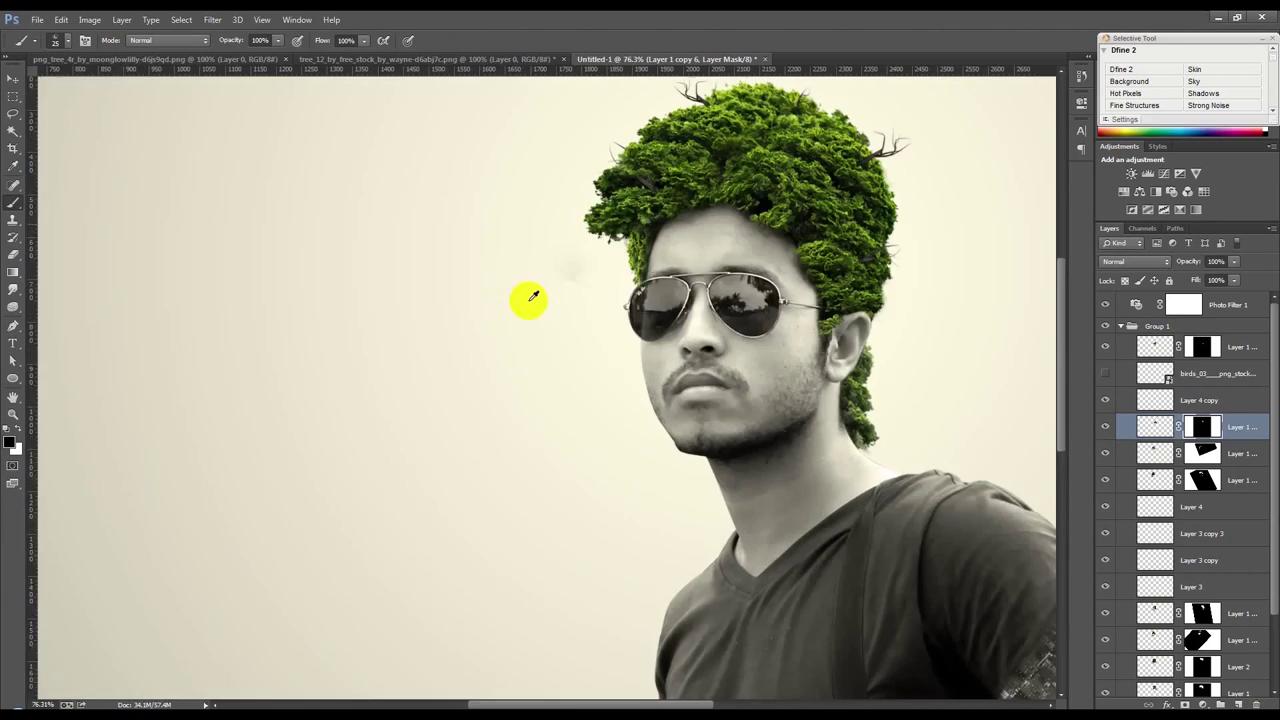
scroll(560, 299, up, 2)
scroll(590, 290, up, 1)
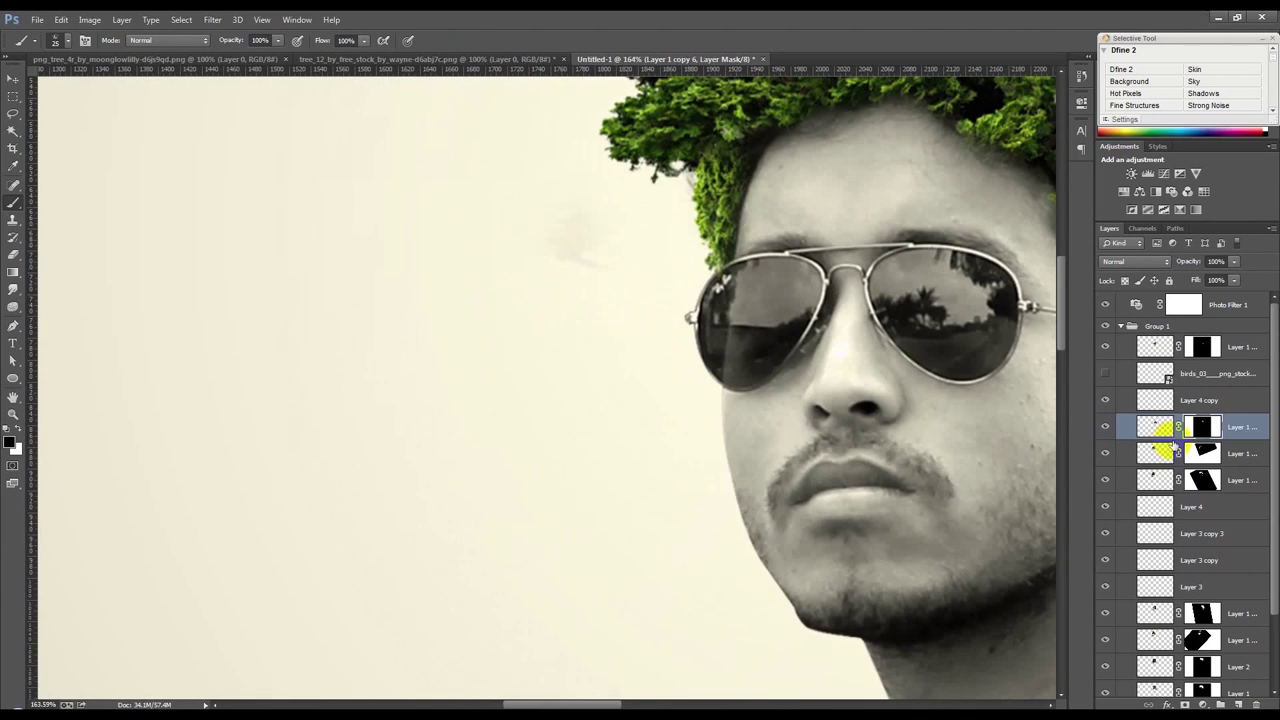
scroll(1150, 642, down, 2)
Toggle several Layer 1 rows off and on to compare the hair.
click(1106, 641)
click(1104, 634)
click(1106, 590)
click(1106, 586)
click(1105, 560)
click(1105, 558)
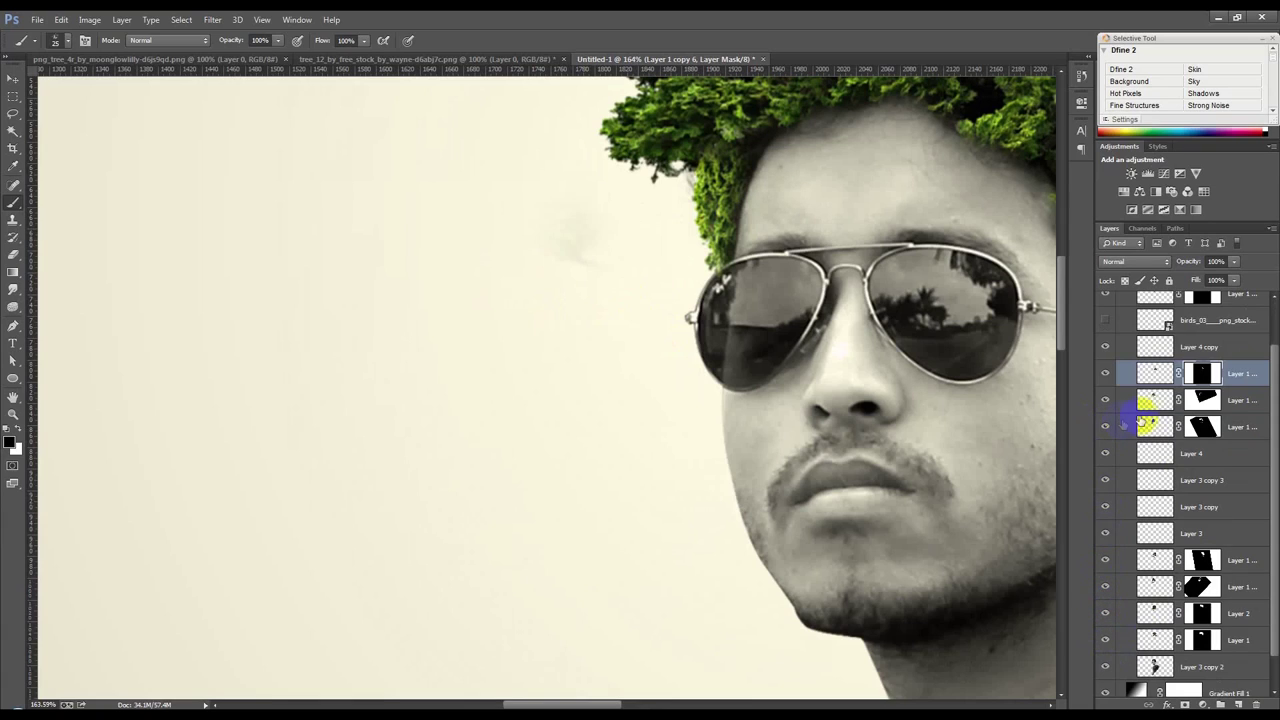
Select another masked foliage layer and set a soft round brush at 114 px.
click(1200, 428)
right_click(258, 290)
click(347, 382)
drag(341, 311, 371, 257)
click(371, 257)
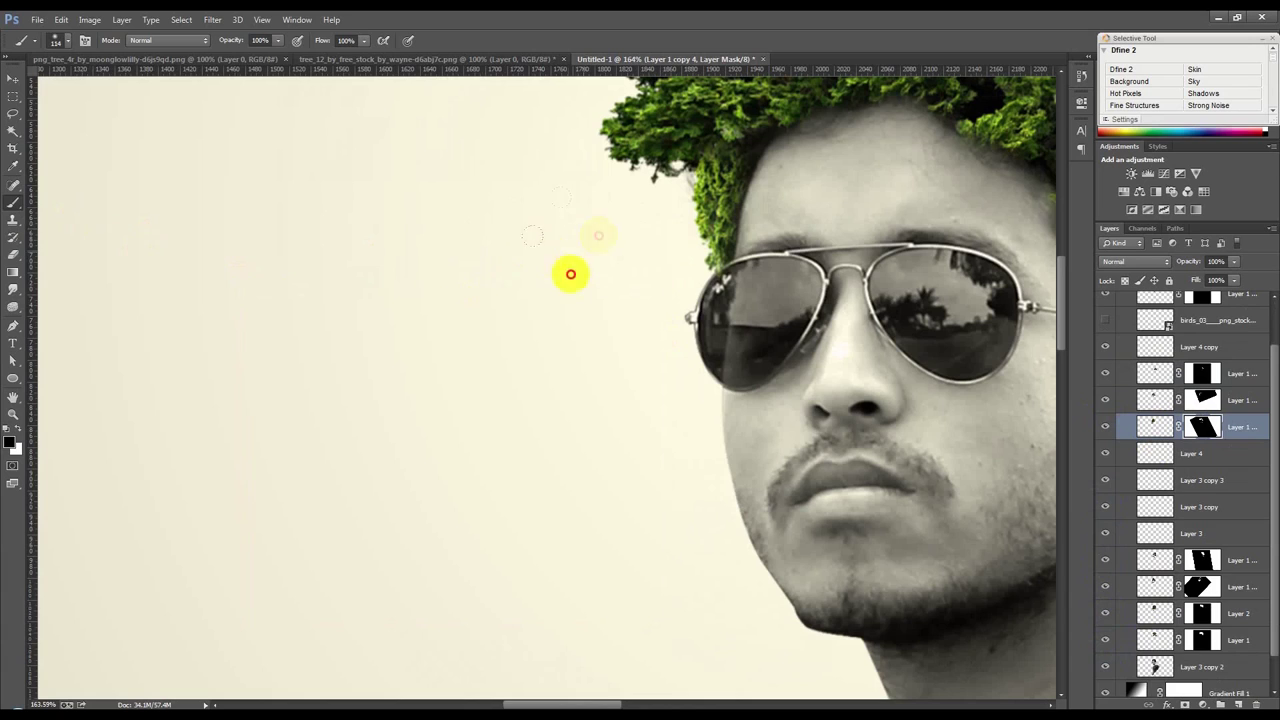
Add a layer mask to Layer 3 copy 2 and paint away the hair's outer edge.
scroll(545, 318, down, 3)
scroll(600, 365, down, 2)
scroll(1180, 600, down, 1)
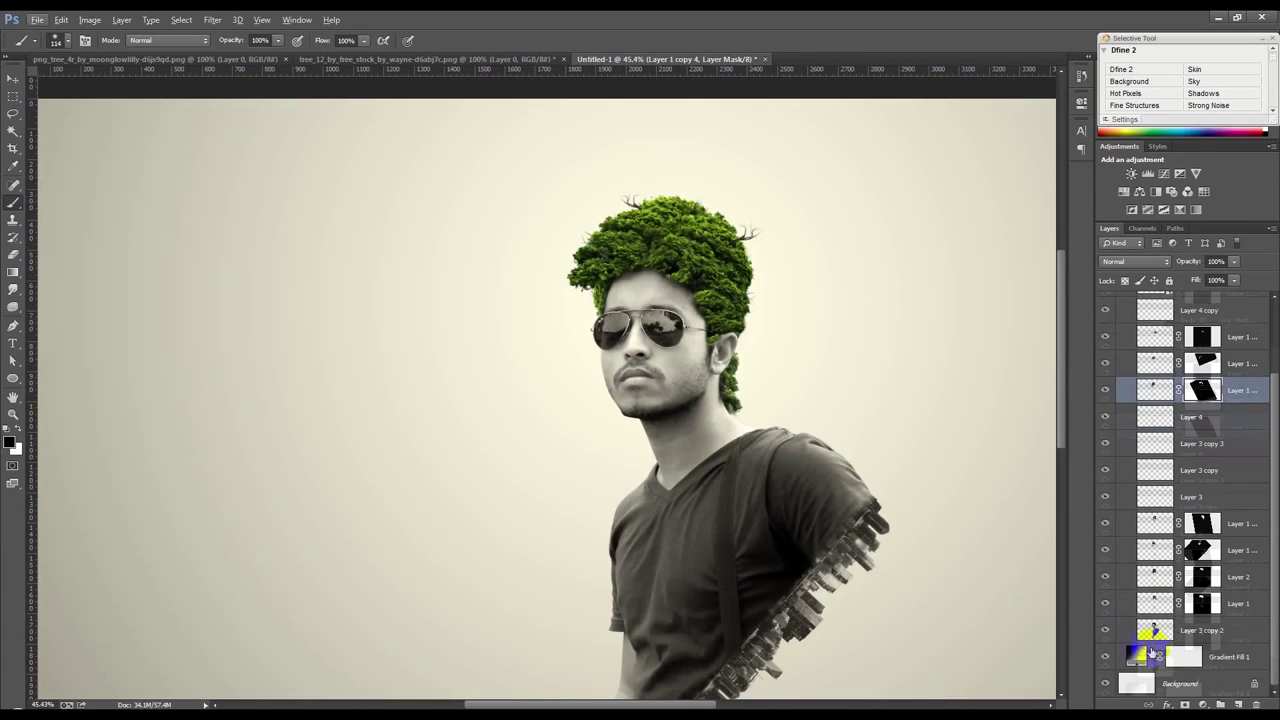
click(1200, 630)
click(1184, 704)
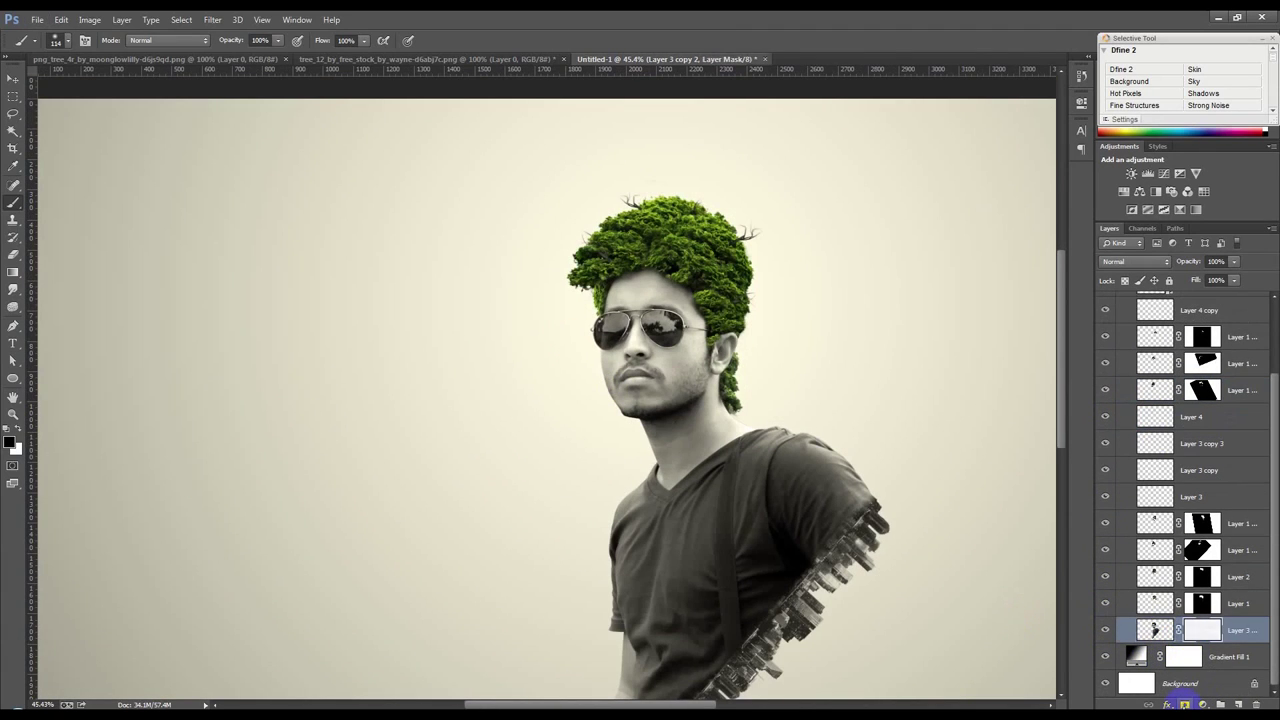
scroll(749, 314, up, 2)
scroll(755, 325, up, 2)
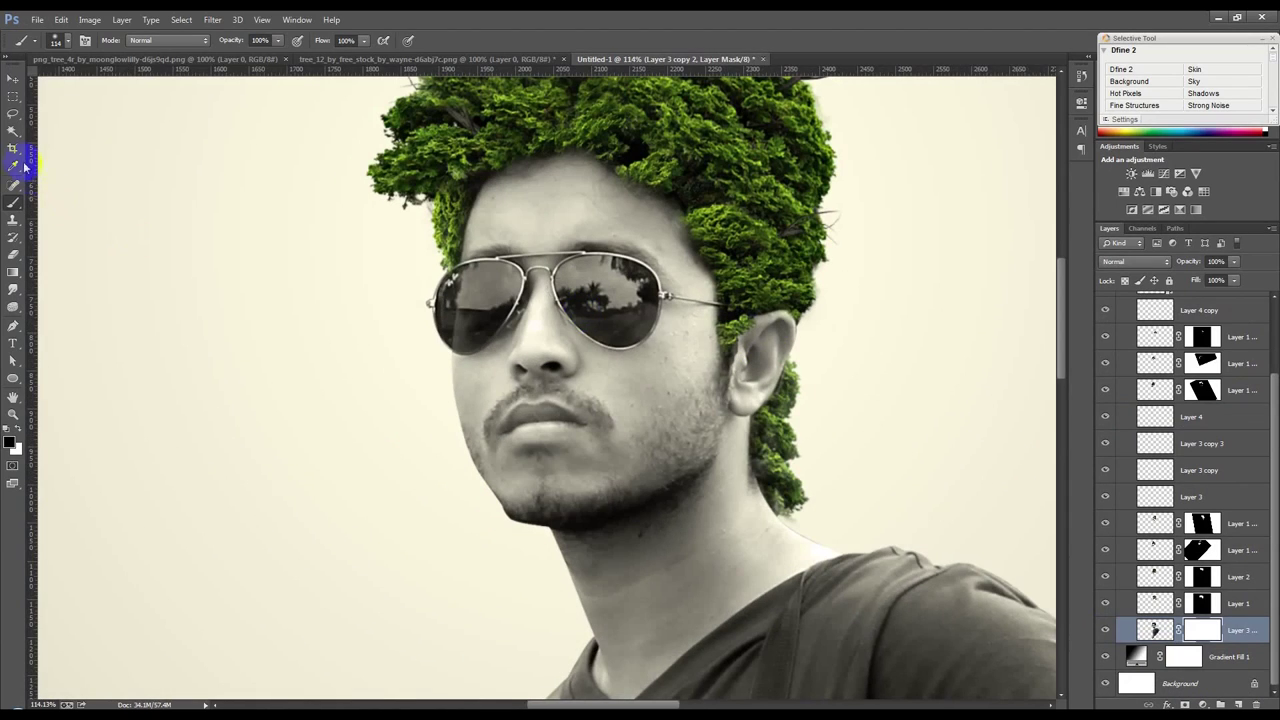
click(377, 337)
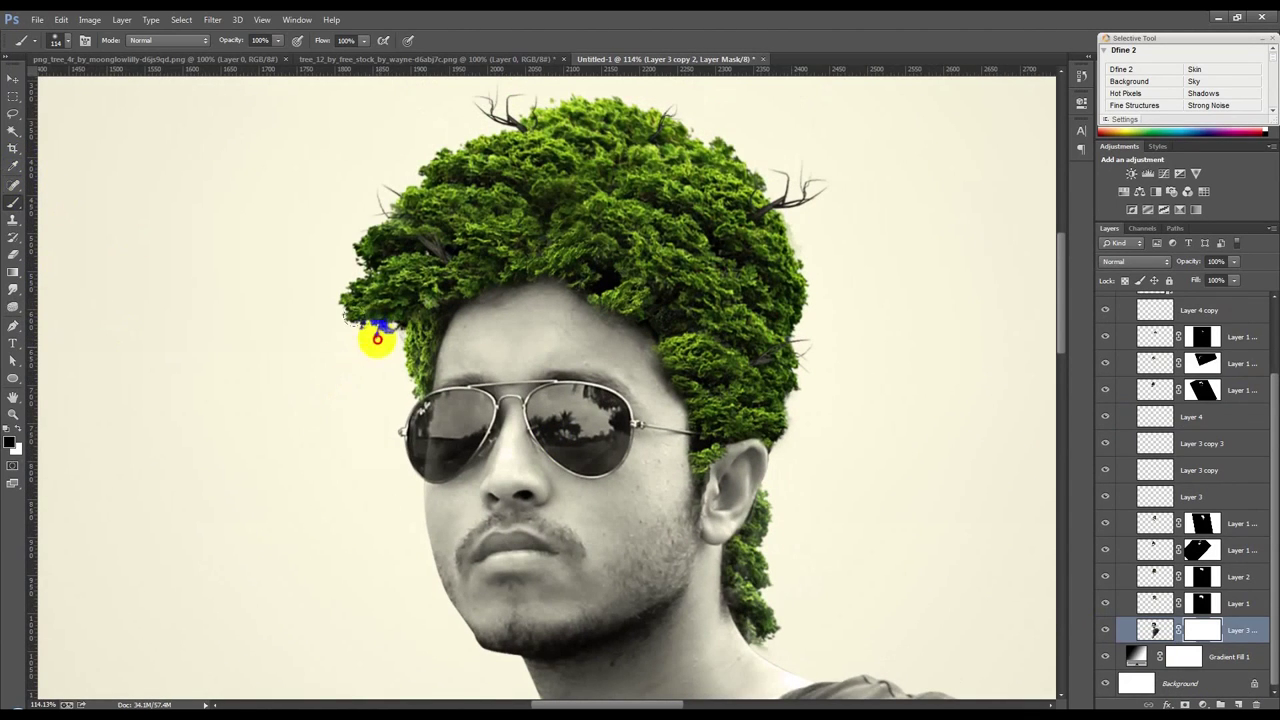
mouse_move(376, 337)
mouse_down()
mouse_move(535, 105)
mouse_move(794, 411)
mouse_up()
scroll(815, 420, down, 2)
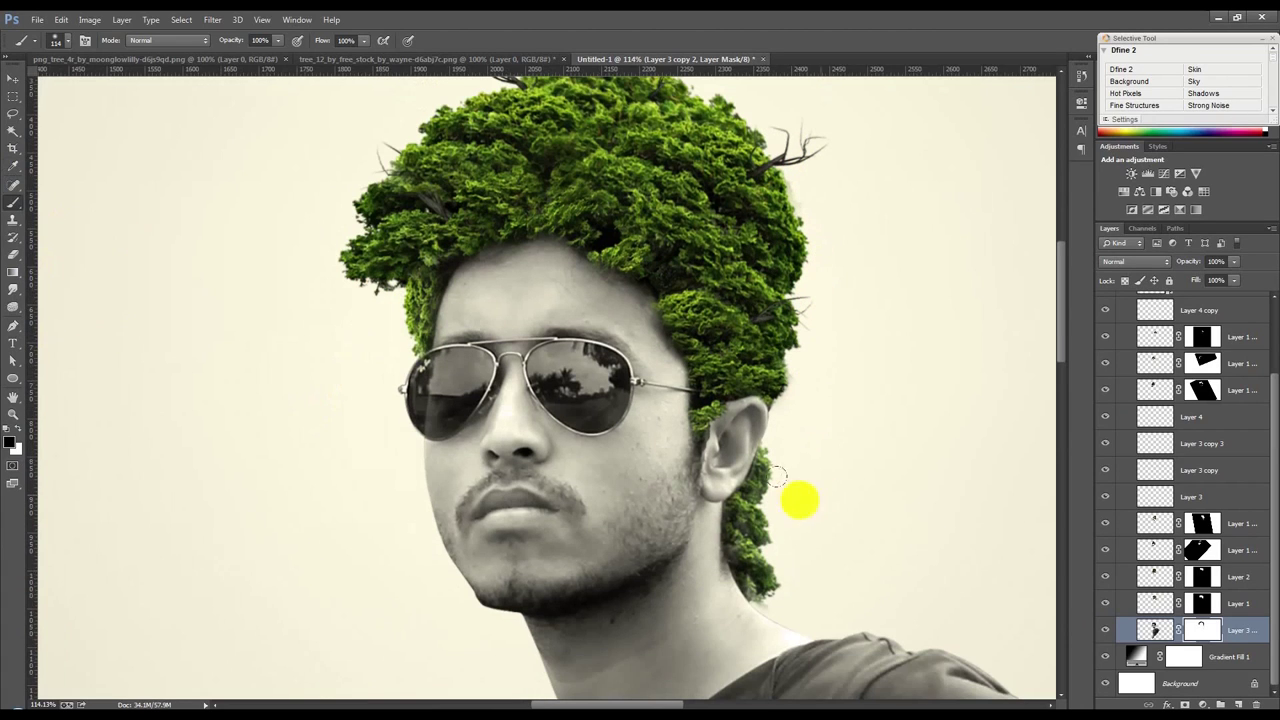
drag(786, 553, 73, 250)
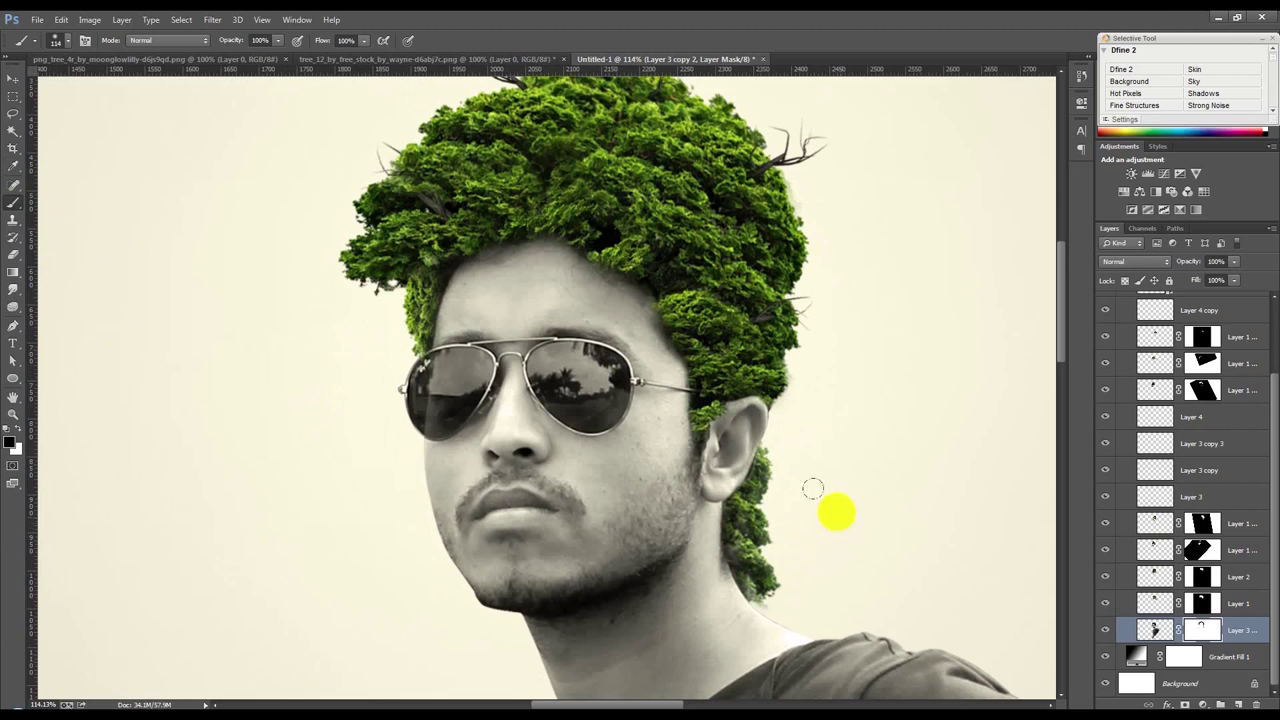
scroll(96, 272, down, 3)
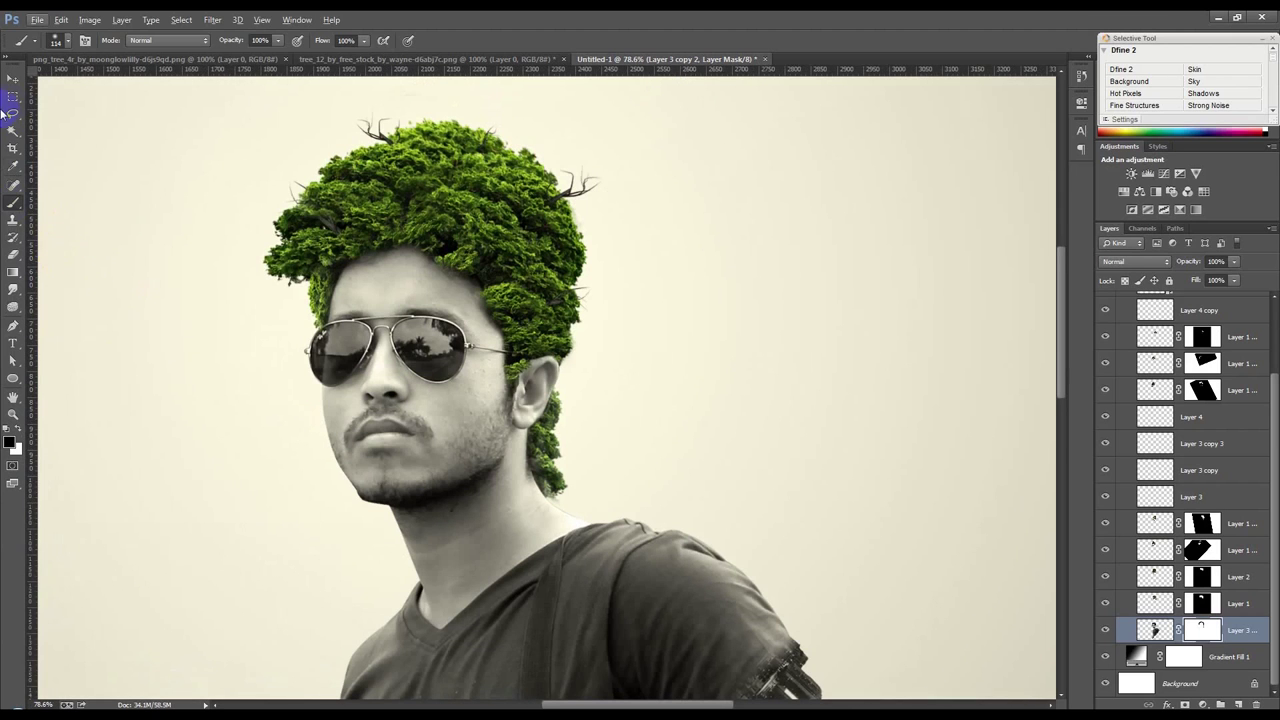
click(15, 80)
scroll(375, 295, down, 5)
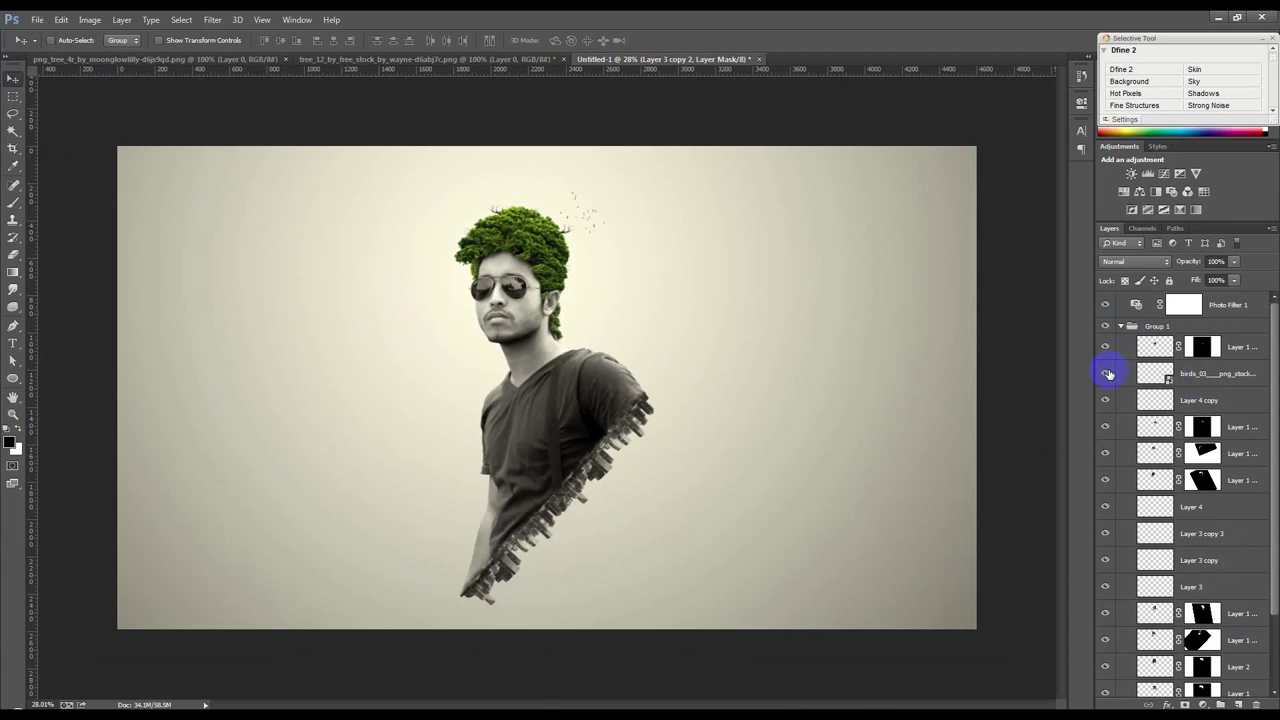
Collapse Group 1 and stamp all visible layers into Layer 5 above Photo Filter 1.
click(1121, 327)
click(1195, 304)
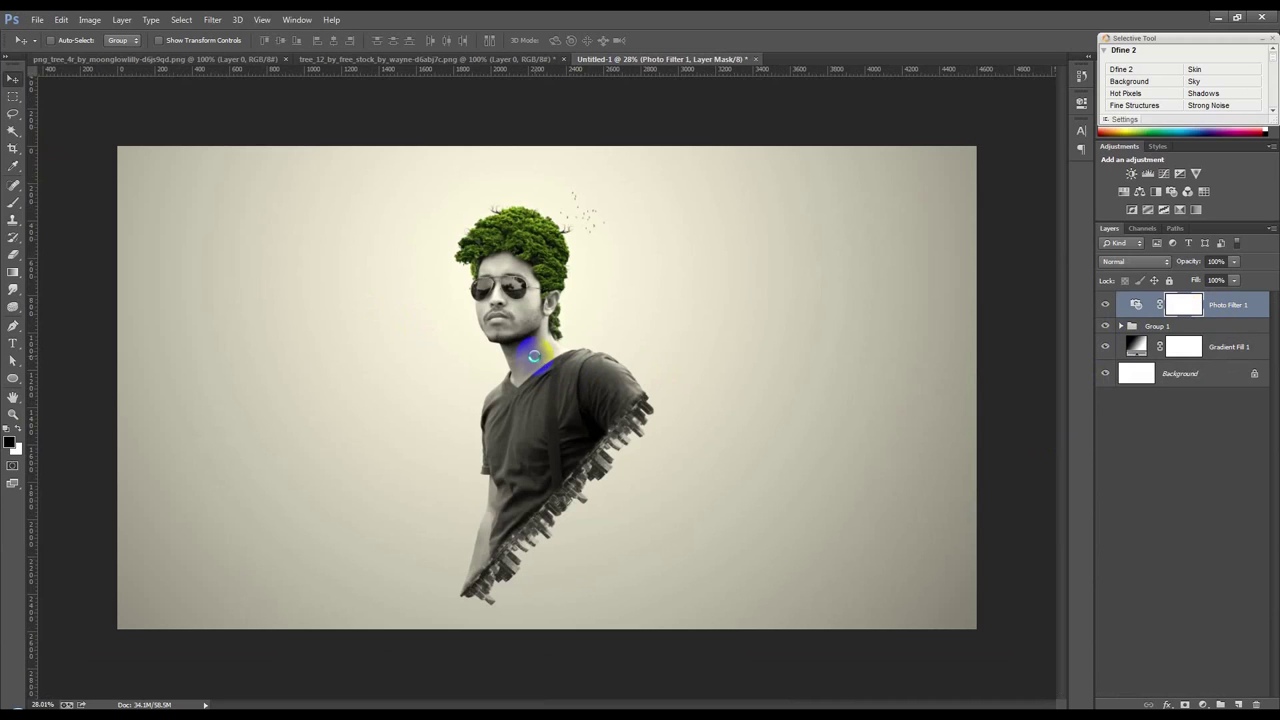
key(ctrl+shift+alt+e)
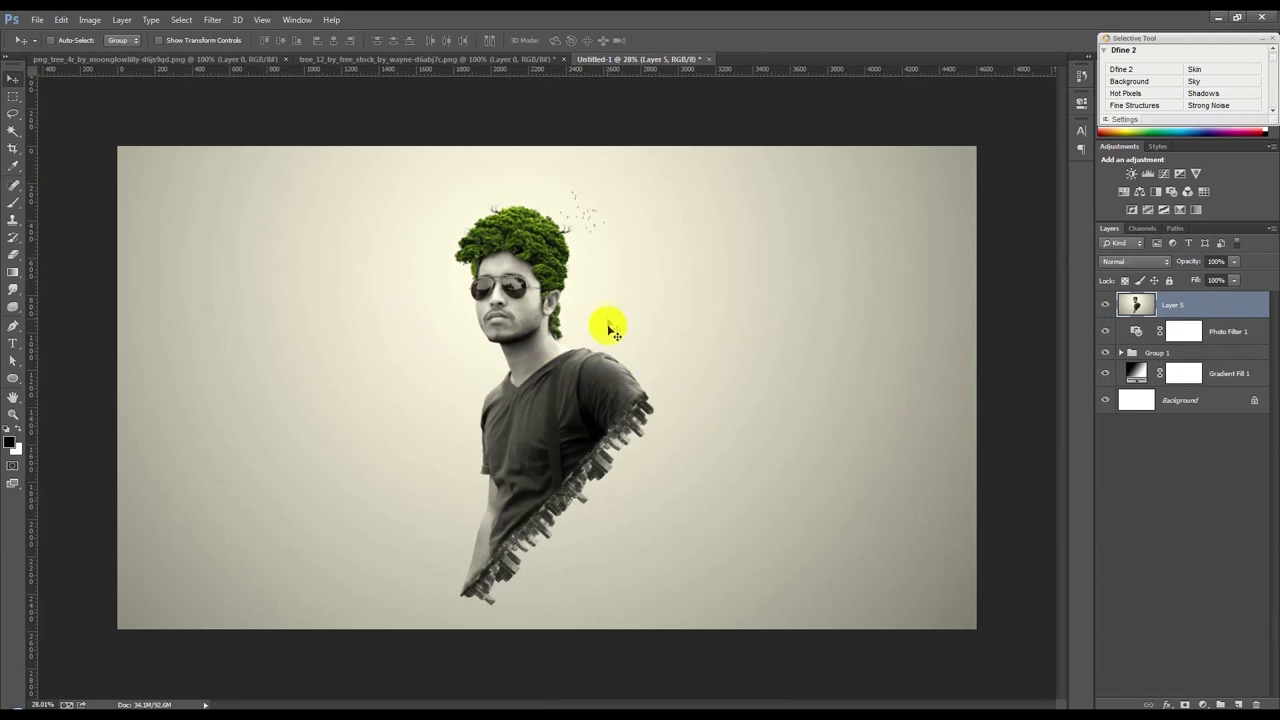